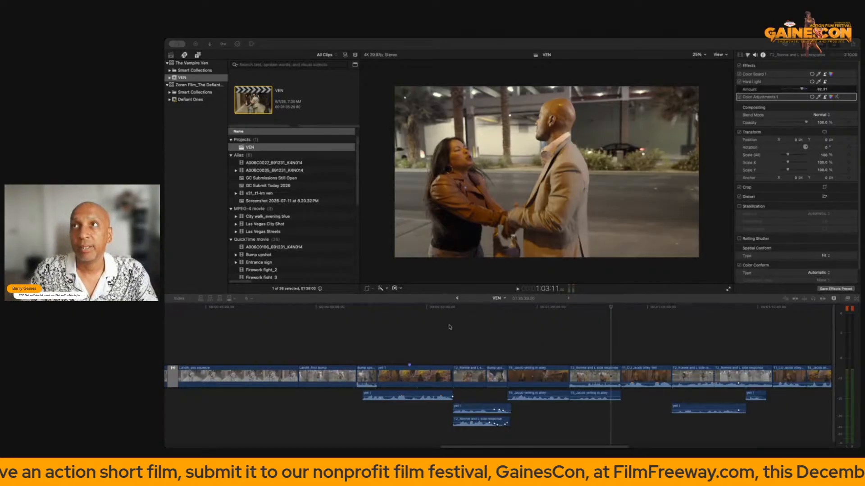
# Review the VEN project by playing the timeline from the opening gap through to the final clips.
pyautogui.hscroll(-10, 303, 324)
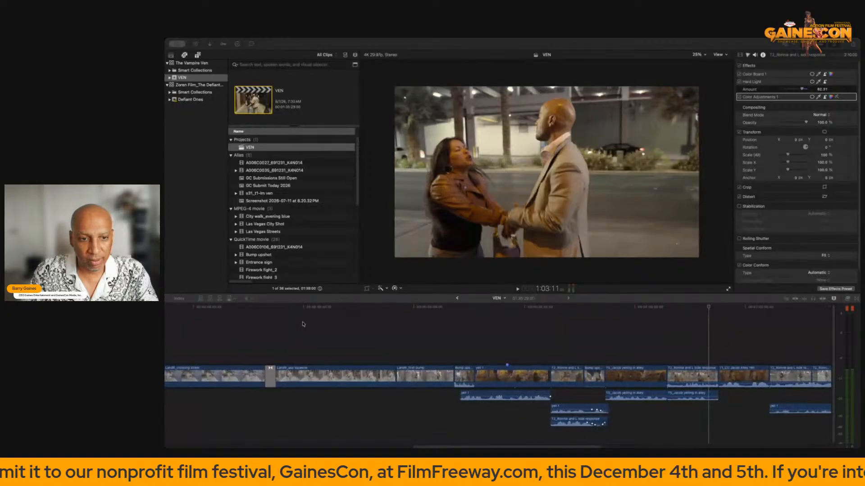
pyautogui.hscroll(-10, 303, 324)
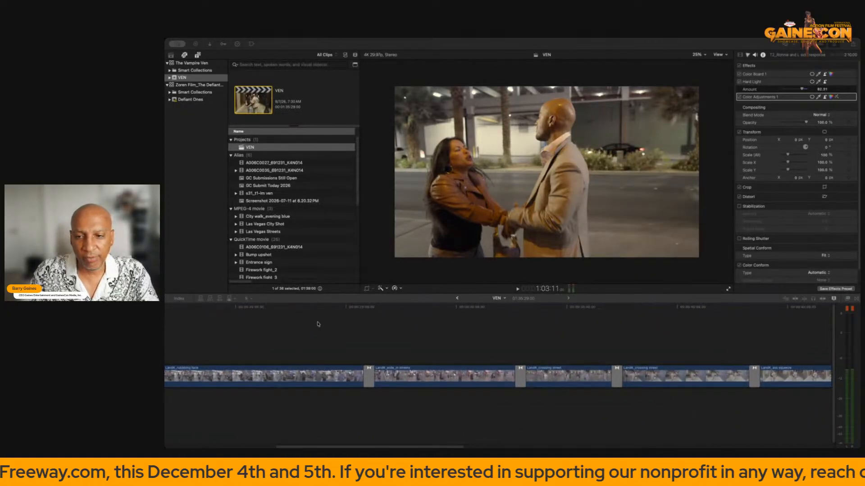
pyautogui.hscroll(-10, 318, 324)
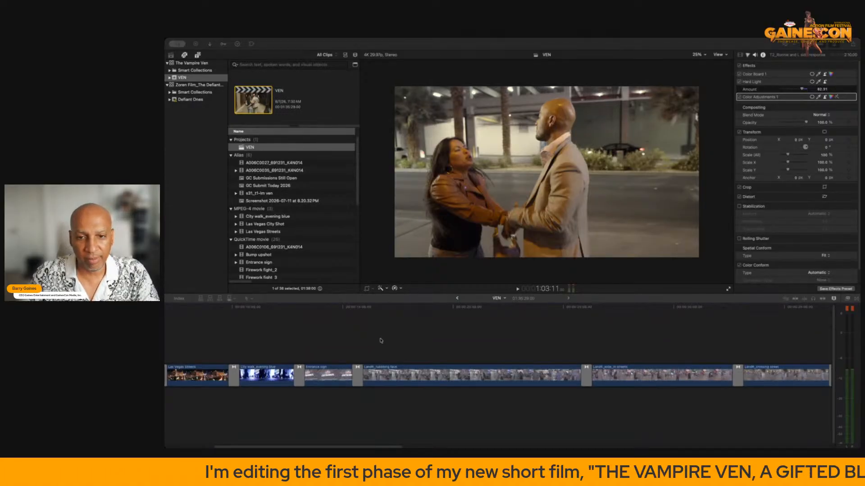
pyautogui.hscroll(-1, 405, 341)
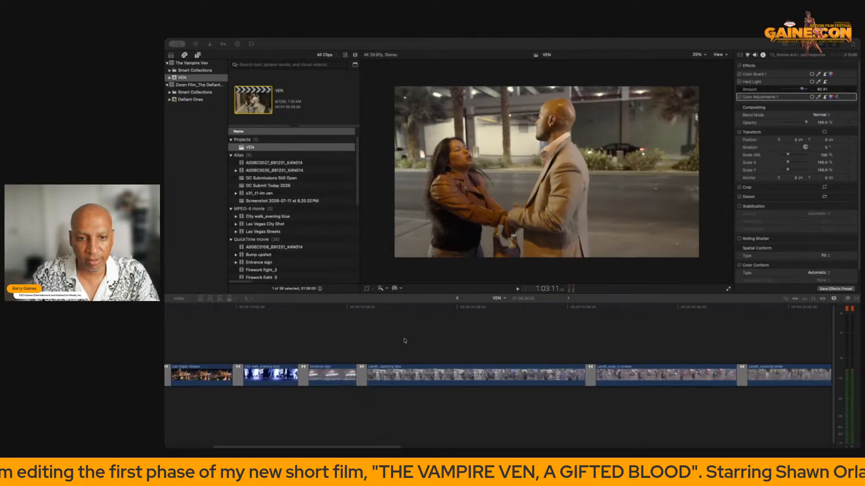
pyautogui.hscroll(1, 405, 341)
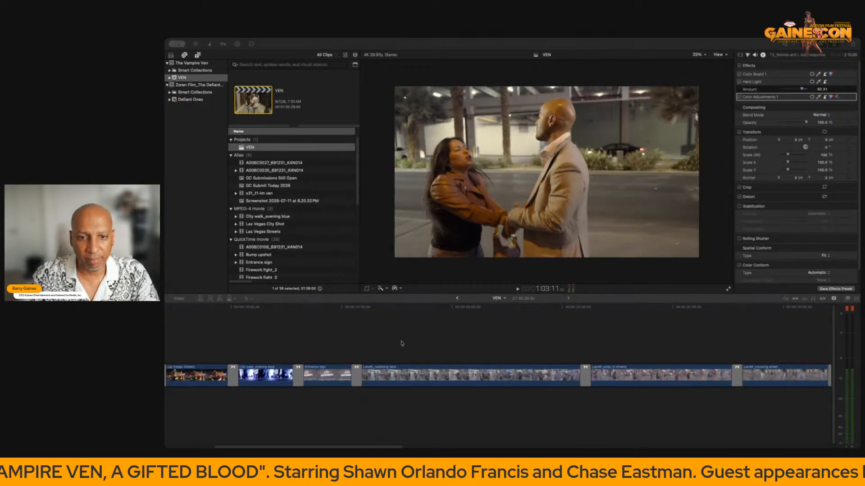
pyautogui.hscroll(-2, 407, 343)
pyautogui.hscroll(-10, 407, 343)
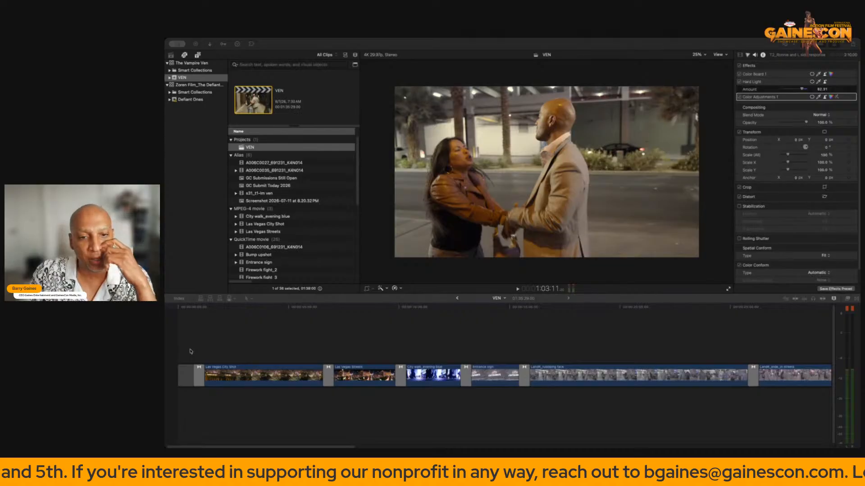
pyautogui.click(189, 348)
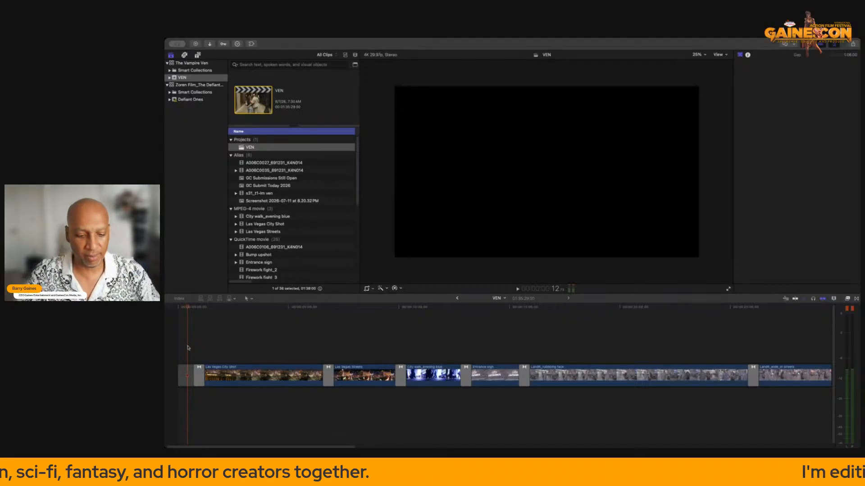
pyautogui.press('space')
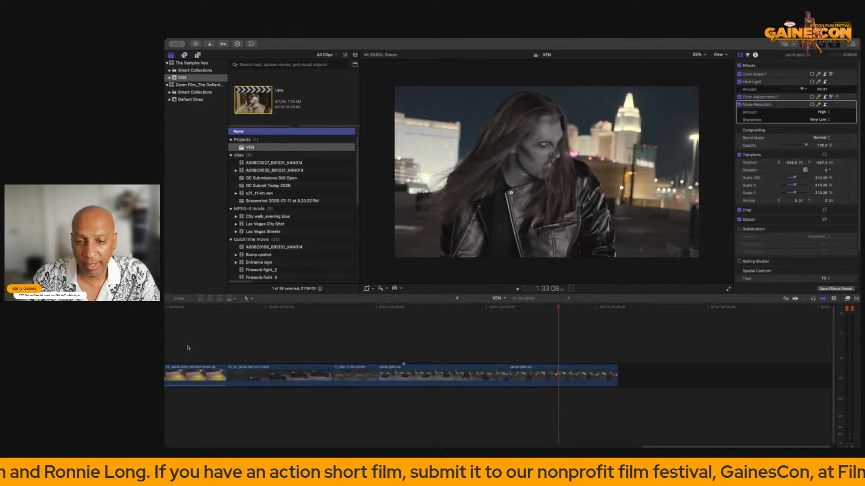
# Scrub through the closing clips and examine the frames where the second "Jacob gets up" clip begins.
pyautogui.click(188, 348)
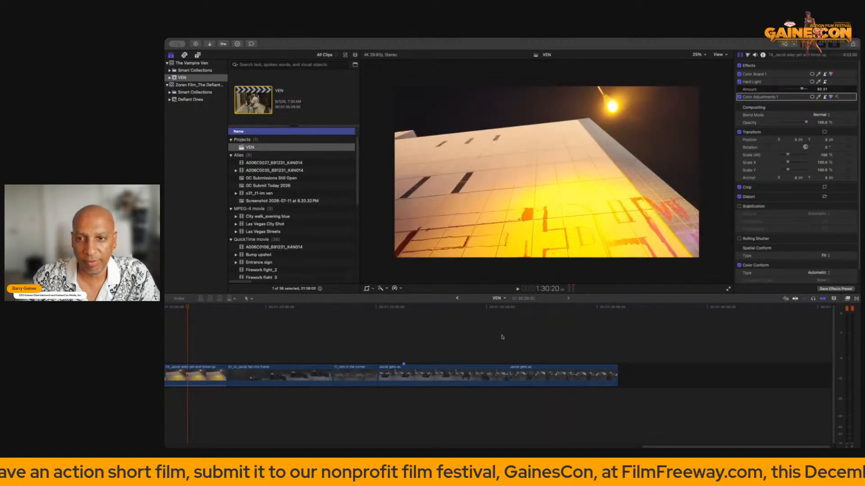
pyautogui.click(502, 336)
pyautogui.moveTo(502, 309); pyautogui.dragTo(588, 322)
pyautogui.click(531, 328)
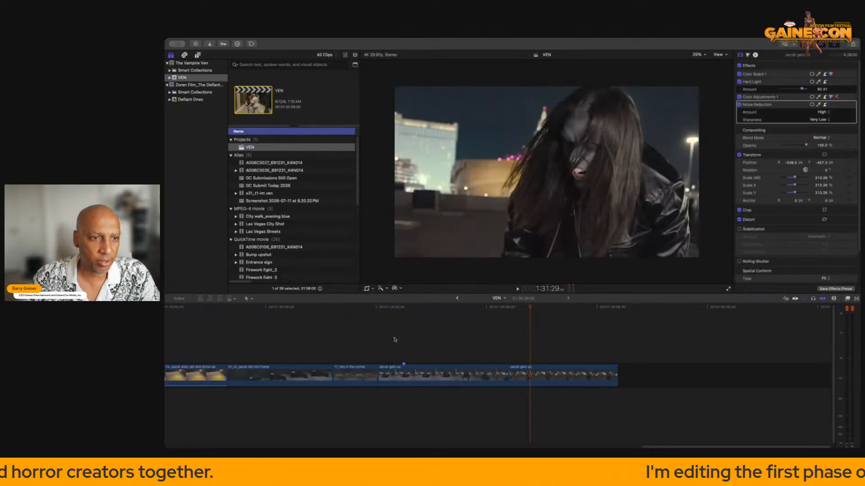
pyautogui.press('super+Tab')
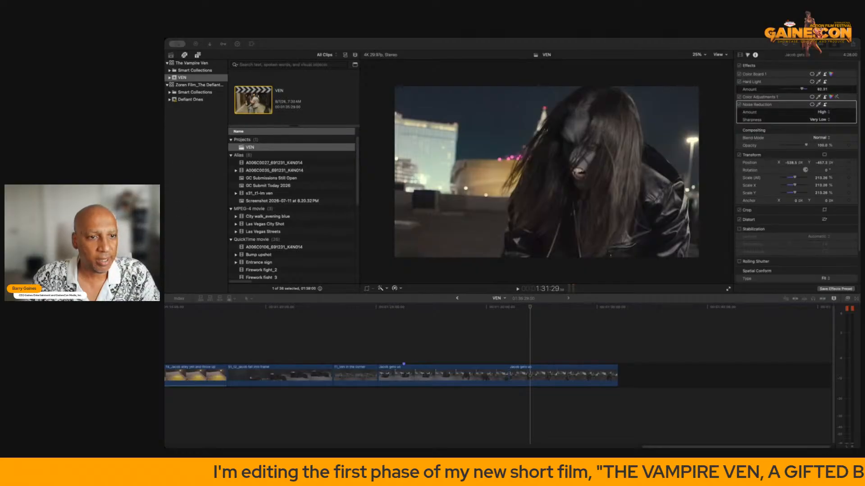
pyautogui.click(509, 329)
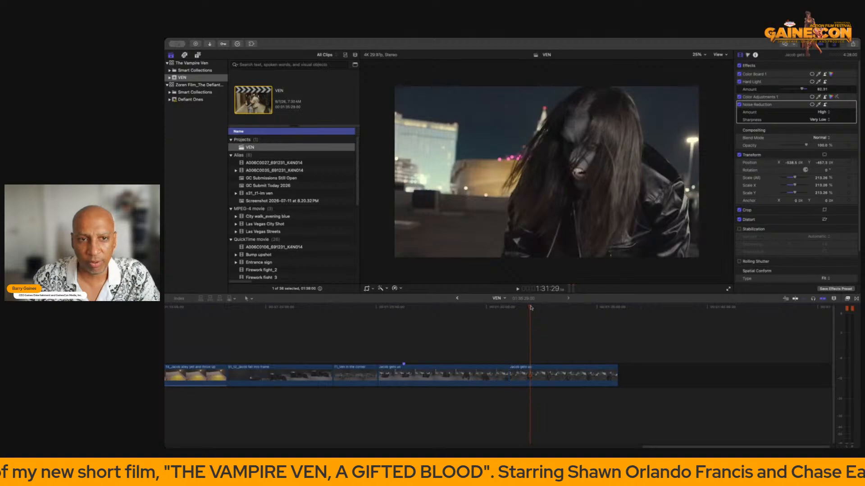
pyautogui.moveTo(530, 308)
pyautogui.mouseDown()
pyautogui.moveTo(573, 310)
pyautogui.moveTo(465, 316)
pyautogui.moveTo(547, 322)
pyautogui.moveTo(529, 323)
pyautogui.mouseUp()
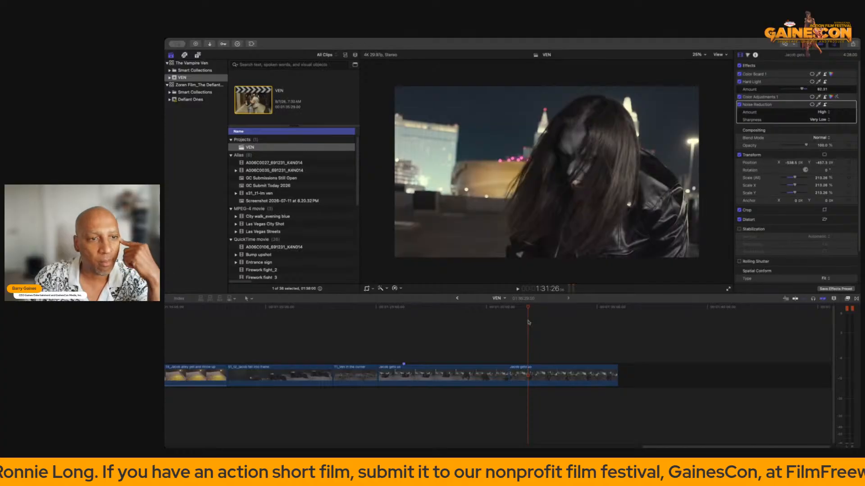
# Play the ending from the clip where Jacob falls into frame to the end of the timeline.
pyautogui.click(355, 345)
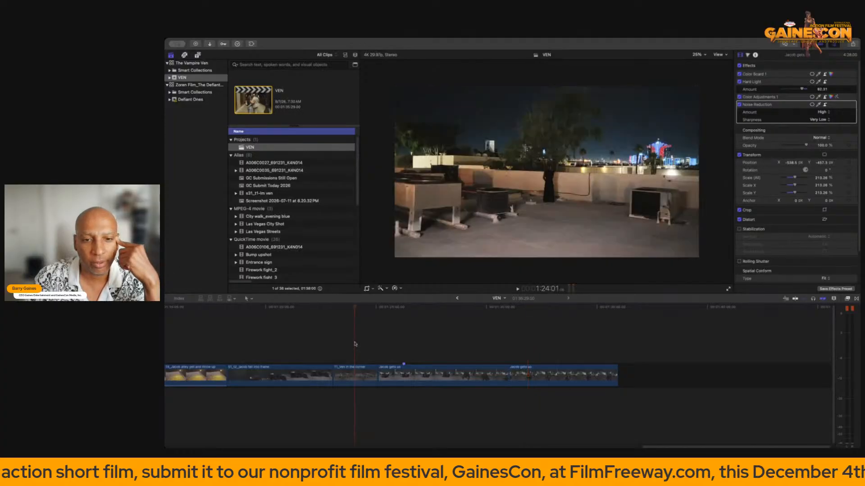
pyautogui.click(317, 344)
pyautogui.press('space')
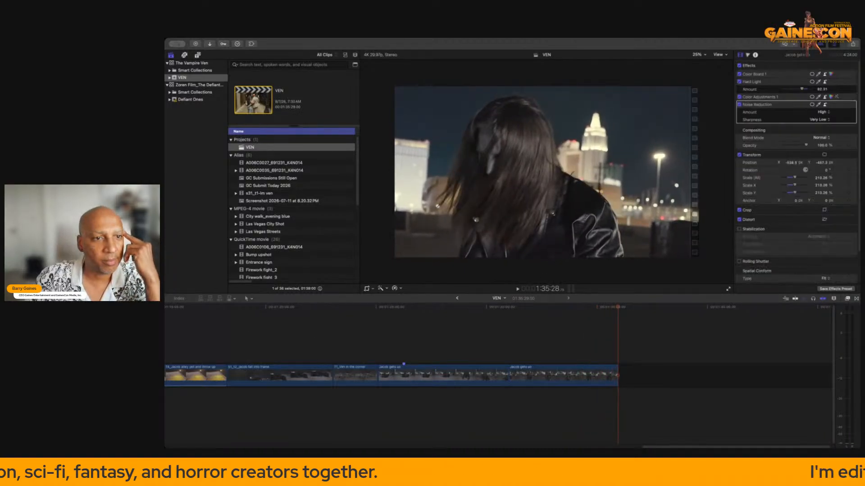
# Bring the new rooftop clip into the timeline and place it directly after the last "Jacob gets up" clip.
pyautogui.press('super+Tab')
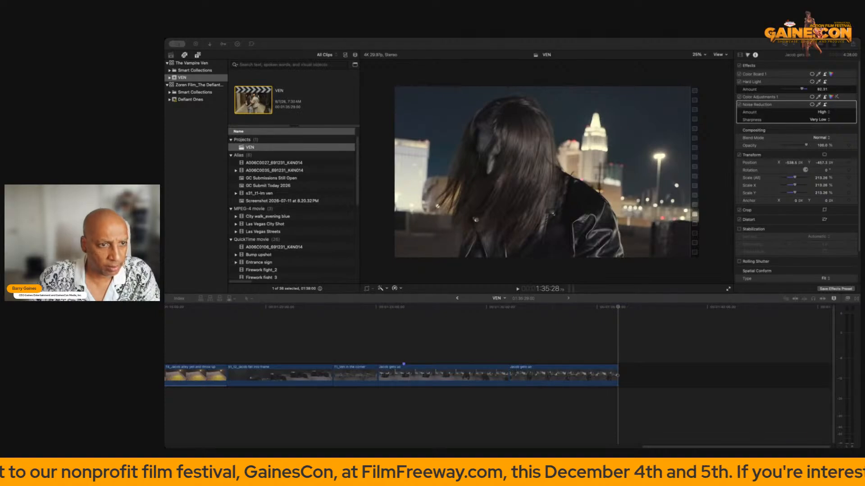
pyautogui.moveTo(519, 320); pyautogui.dragTo(467, 352)
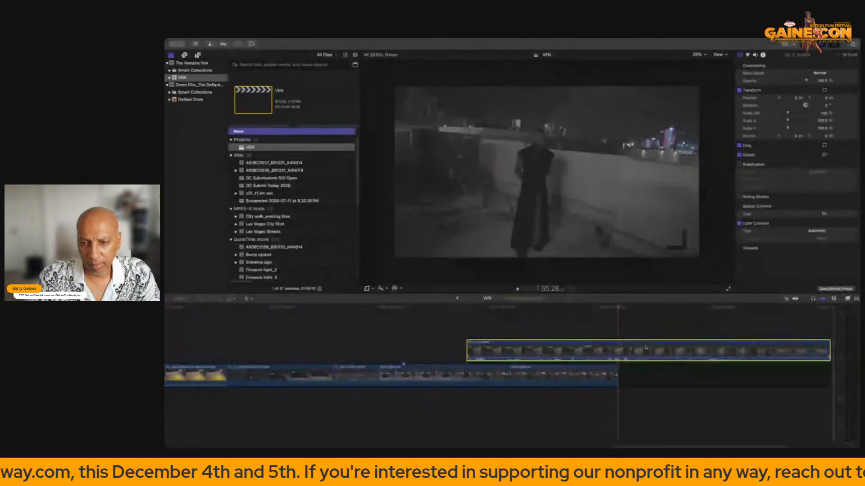
pyautogui.moveTo(544, 352); pyautogui.dragTo(698, 372)
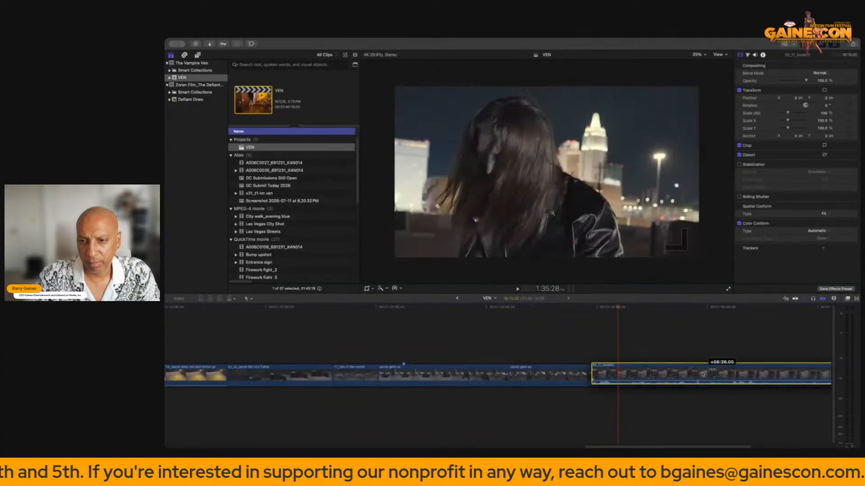
pyautogui.hscroll(3, 513, 365)
pyautogui.hscroll(3, 514, 365)
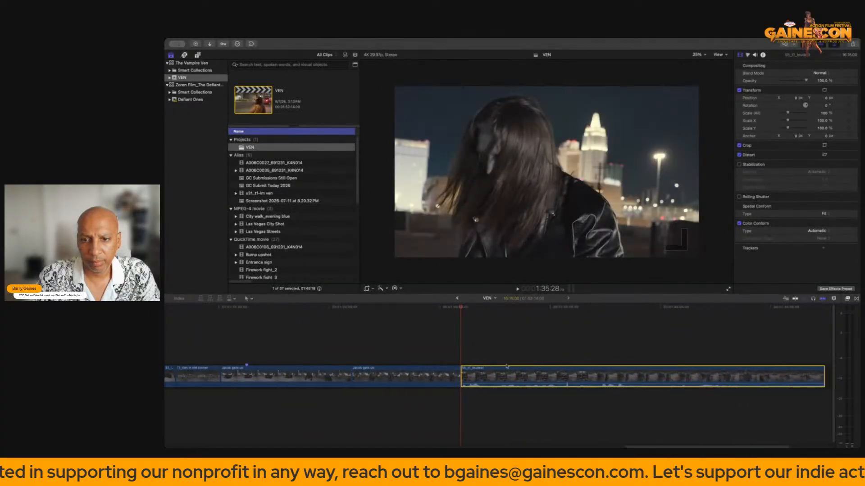
pyautogui.click(522, 359)
pyautogui.click(792, 374)
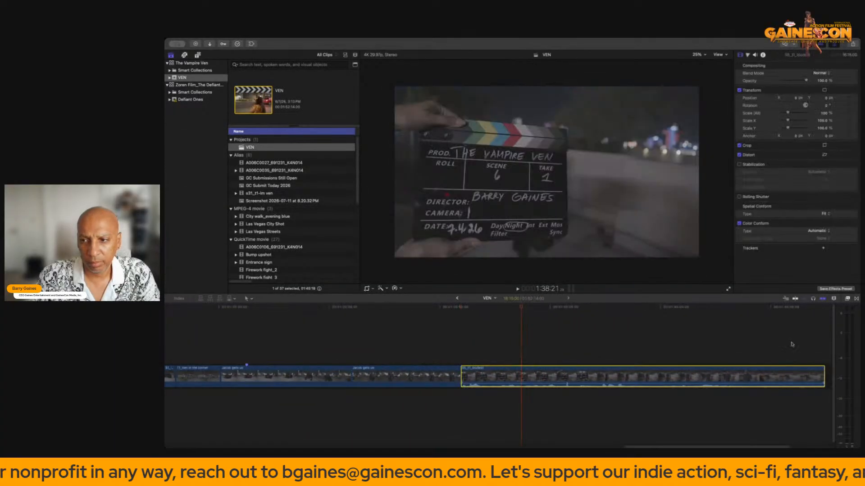
# Open the effects browser at a narrower width, show the MissionSound audio effects and select the rooftop clip.
pyautogui.click(857, 301)
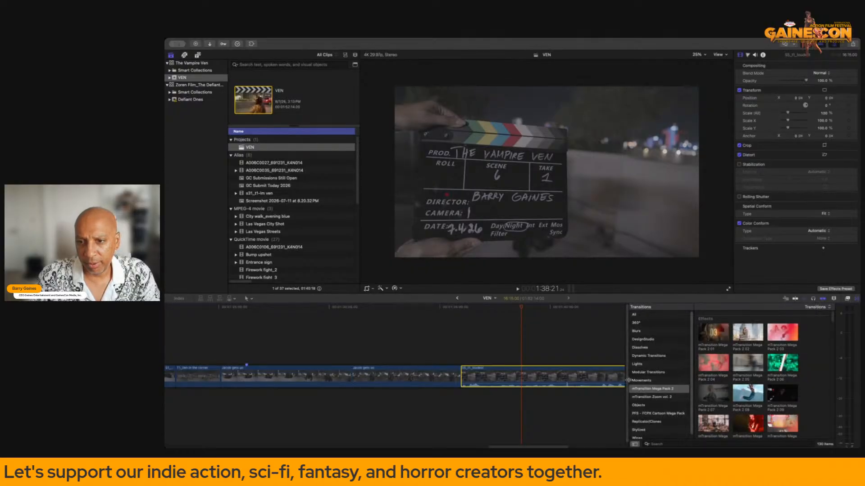
pyautogui.moveTo(628, 380); pyautogui.dragTo(695, 377)
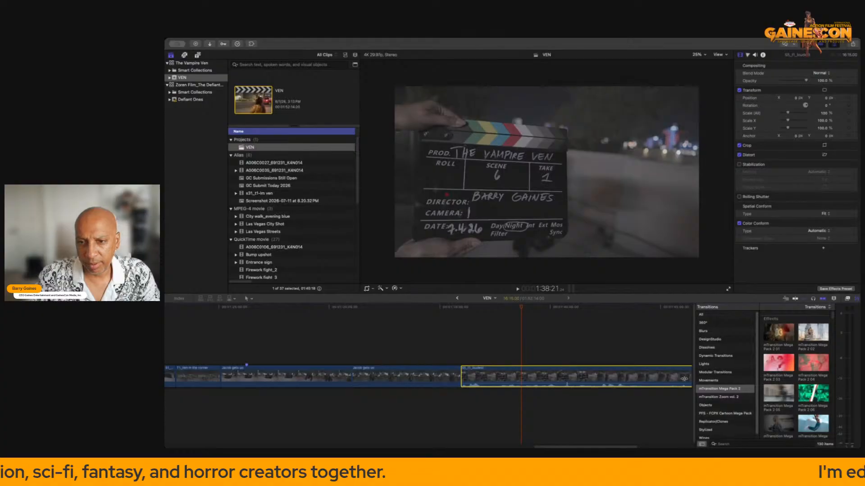
pyautogui.scroll(-1, 721, 373)
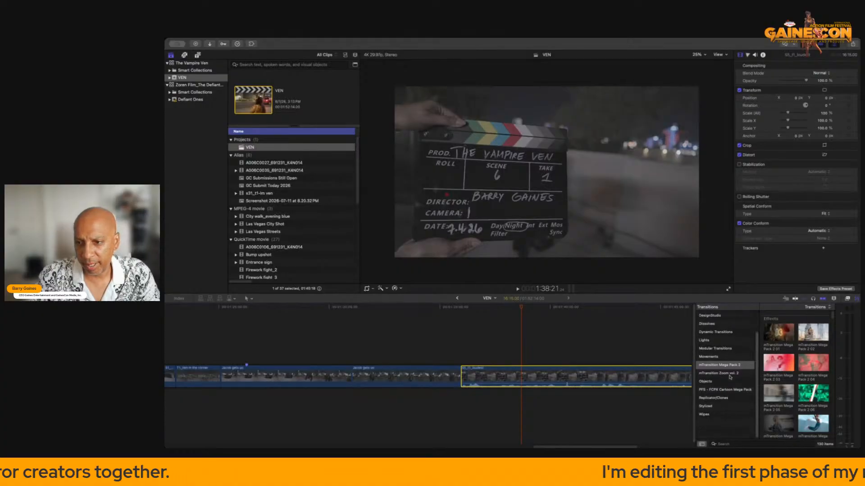
pyautogui.click(720, 371)
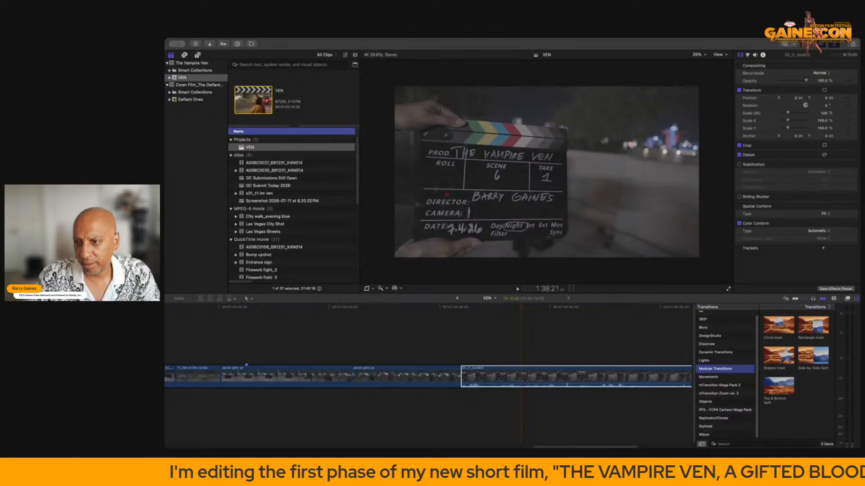
pyautogui.click(847, 299)
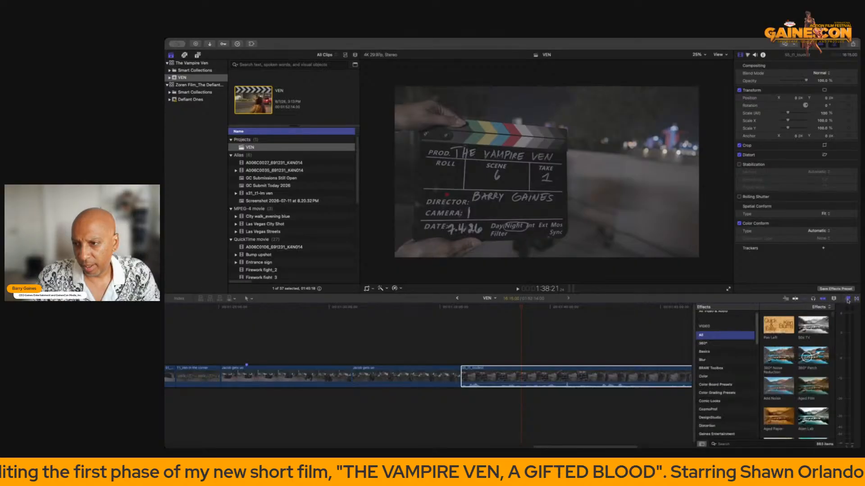
pyautogui.scroll(-2, 727, 380)
pyautogui.scroll(-5, 726, 379)
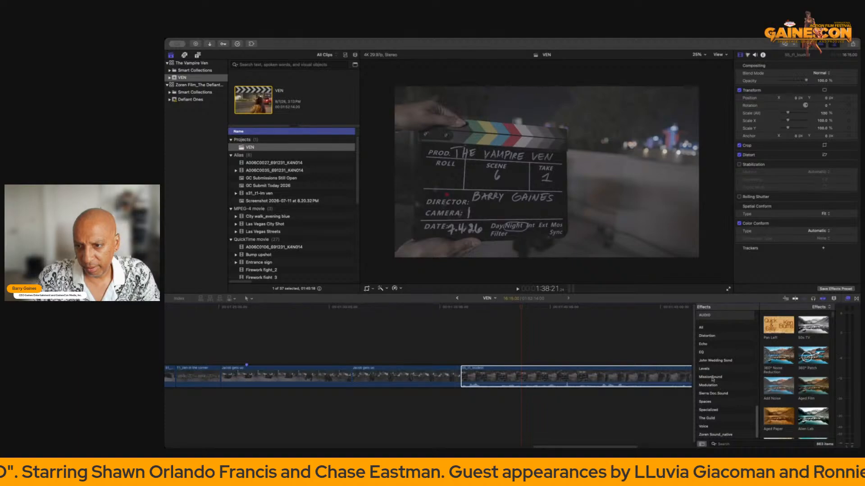
pyautogui.click(712, 378)
pyautogui.click(594, 380)
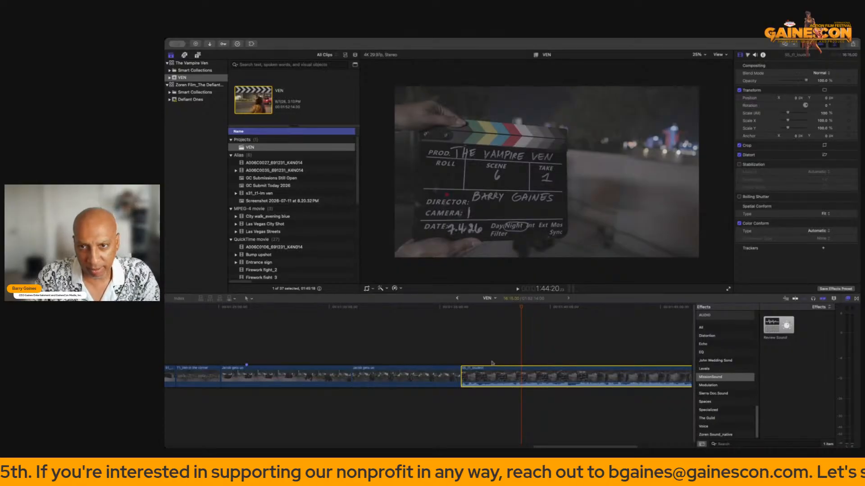
# Find where the action begins after the slate in the rooftop clip and trim the clip's start to about 1:44:06.
pyautogui.click(466, 354)
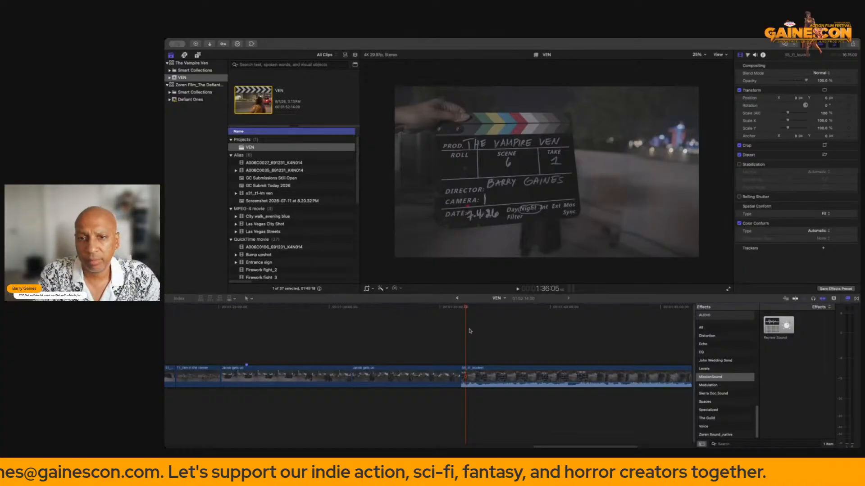
pyautogui.press('space')
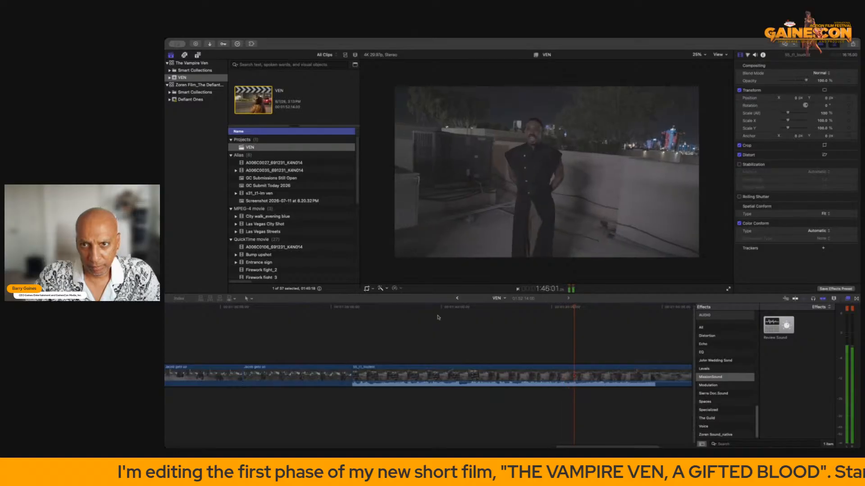
pyautogui.click(539, 343)
pyautogui.press('space')
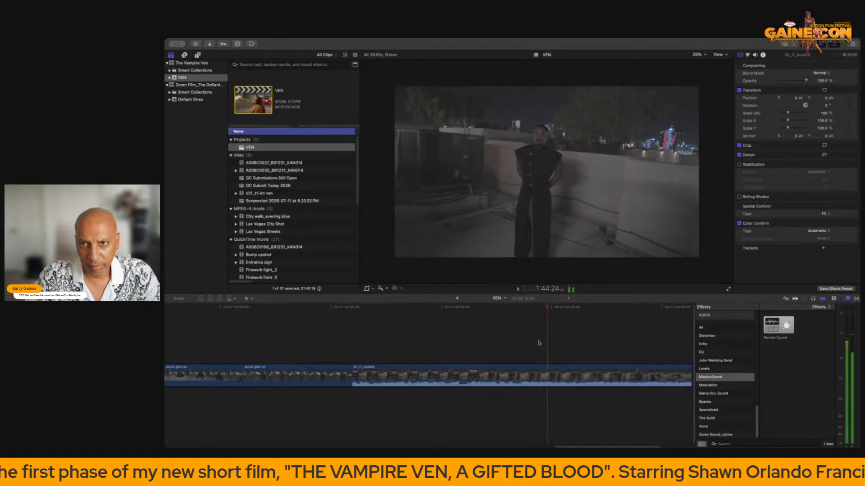
pyautogui.press('space')
pyautogui.click(526, 343)
pyautogui.press('space')
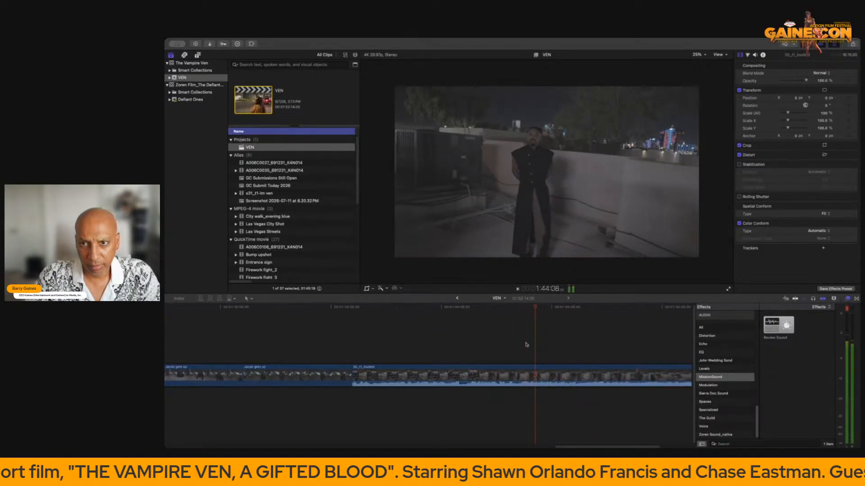
pyautogui.click(552, 370)
pyautogui.hotkey('alt', ']')
# Play across the cut from the last "Jacob gets up" clip into the trimmed rooftop clip.
pyautogui.click(350, 354)
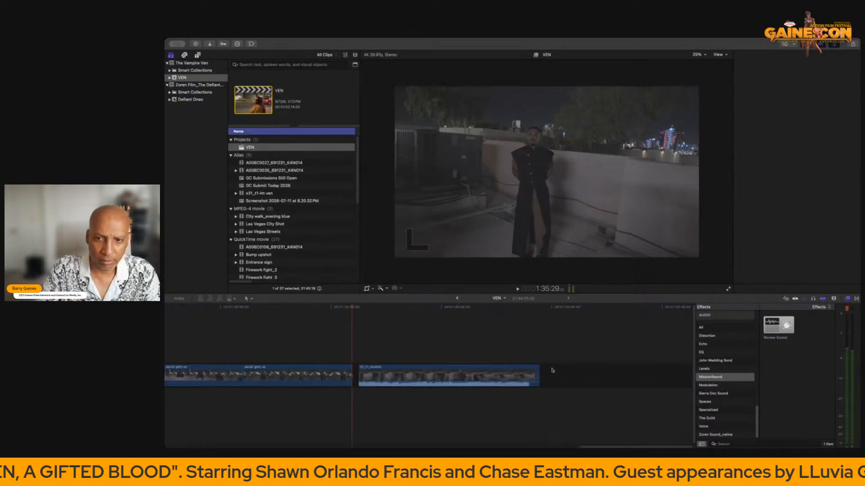
pyautogui.press('space')
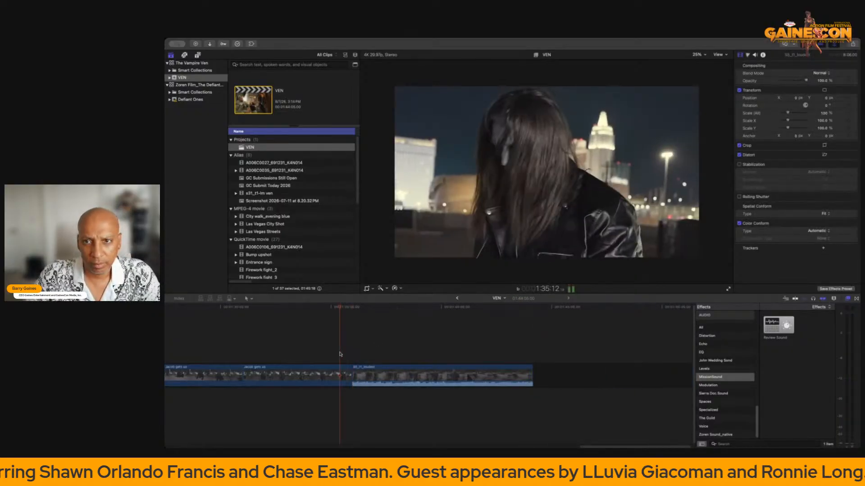
pyautogui.press('space')
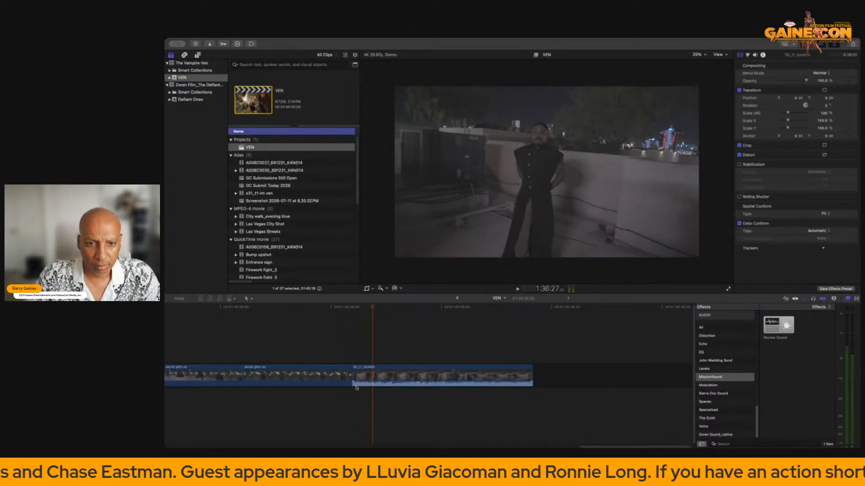
pyautogui.click(323, 354)
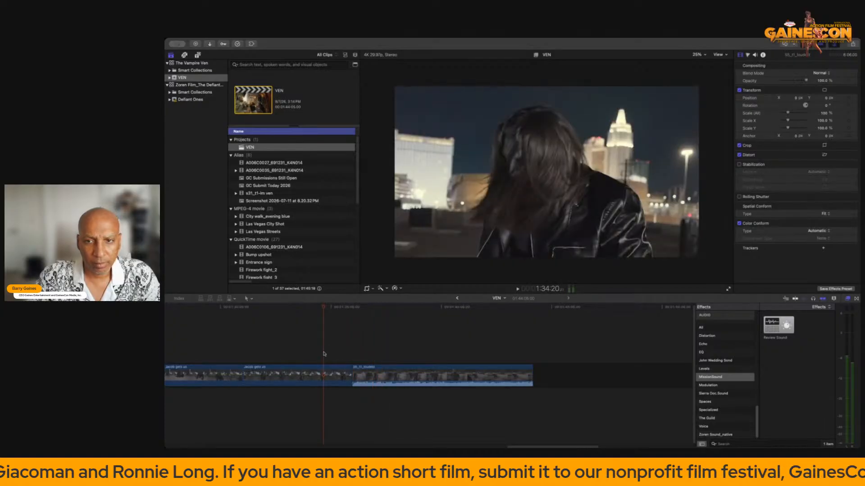
# Play through the rooftop clip to find its end point and trim the clip's end to about 1:41:17.
pyautogui.press('space')
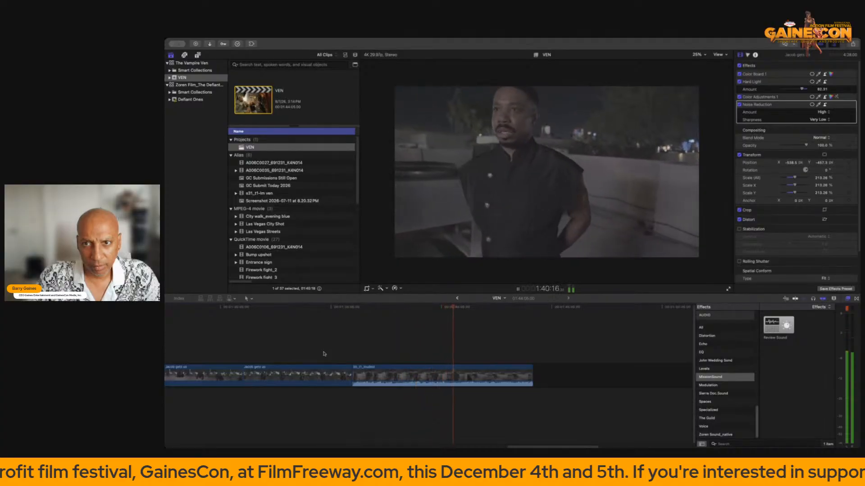
pyautogui.press('space')
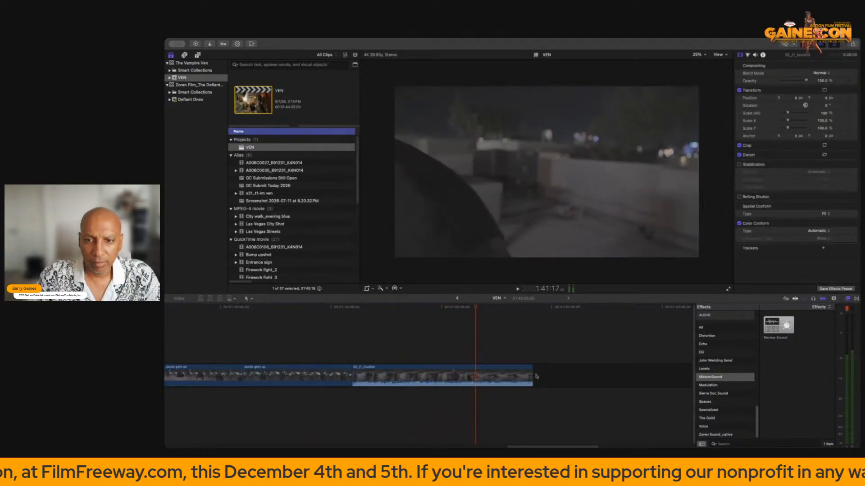
pyautogui.moveTo(532, 373); pyautogui.dragTo(476, 374)
# Replay the sequence from the "Jacob gets up" clips through the cut into the shortened rooftop clip.
pyautogui.click(202, 351)
pyautogui.press('space')
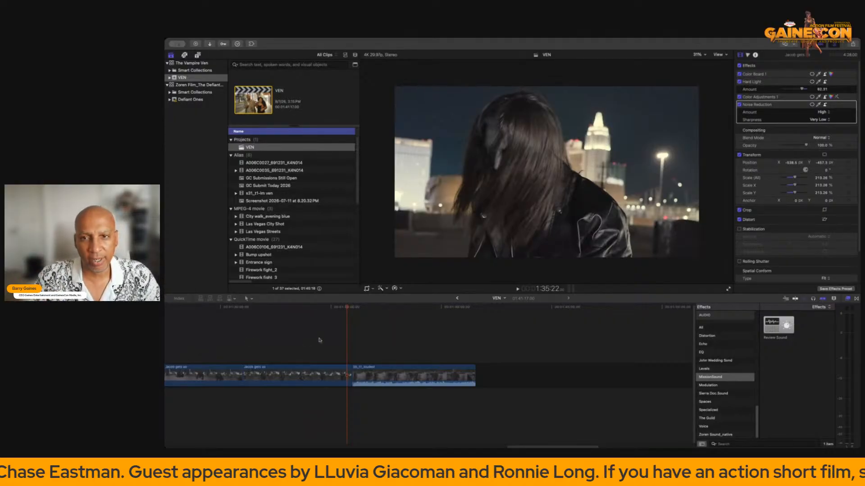
pyautogui.hscroll(-3, 319, 340)
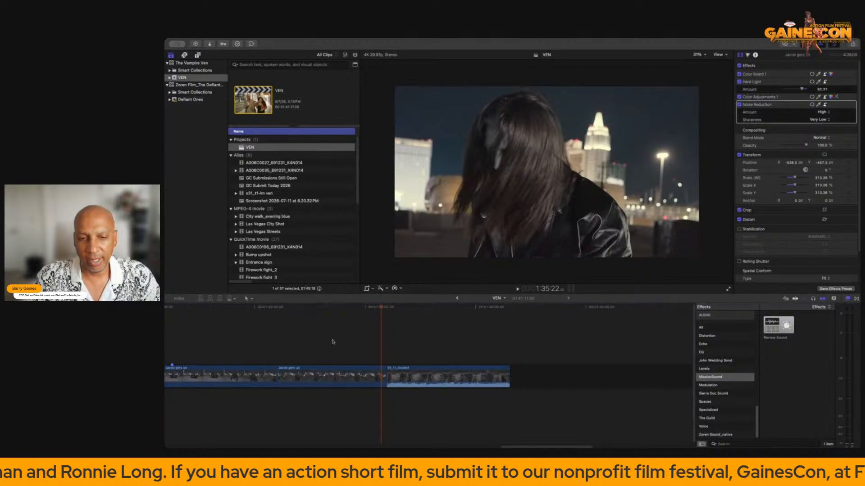
pyautogui.click(225, 360)
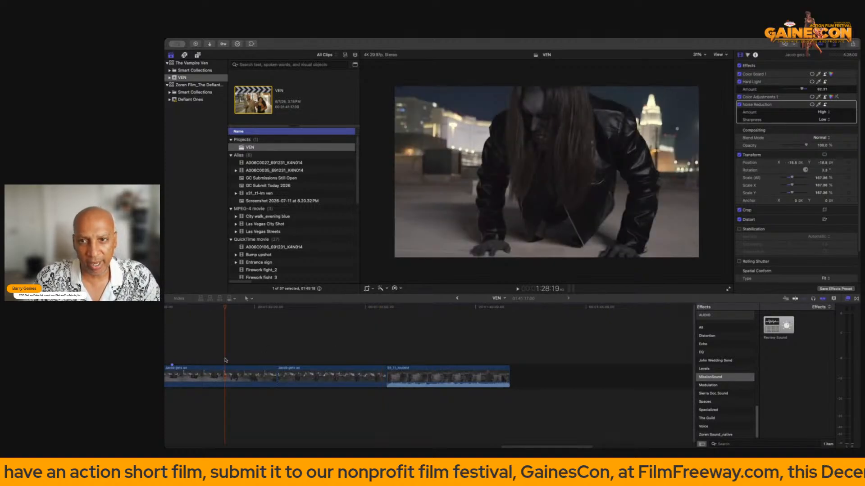
pyautogui.press('space')
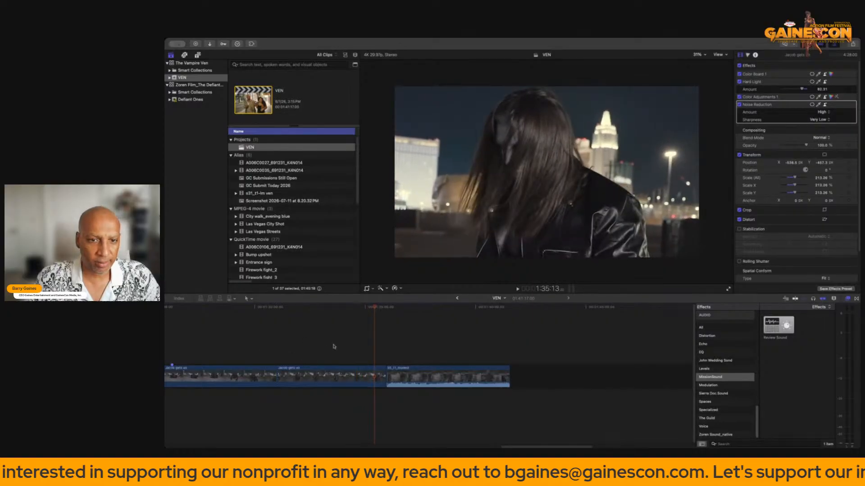
pyautogui.hscroll(-3, 334, 347)
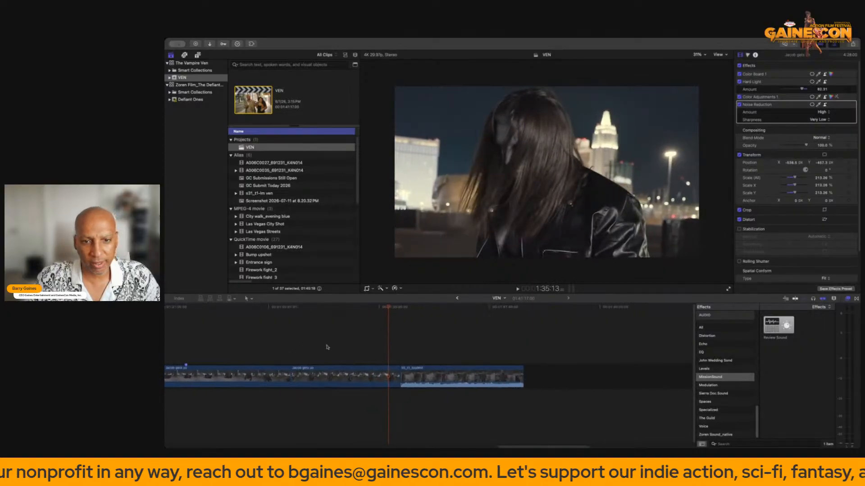
pyautogui.hscroll(3, 327, 347)
pyautogui.press('space')
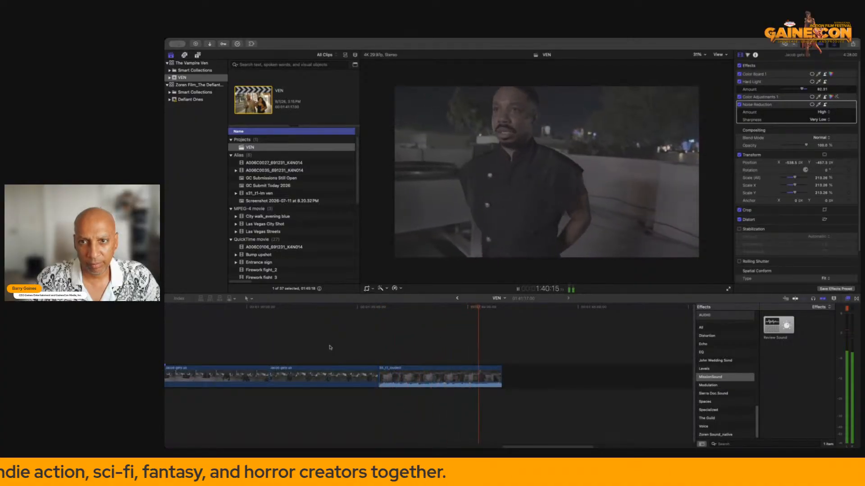
# Park the playhead at about 1:37:04, select the rooftop clip and show THE GUILD video effects.
pyautogui.click(396, 345)
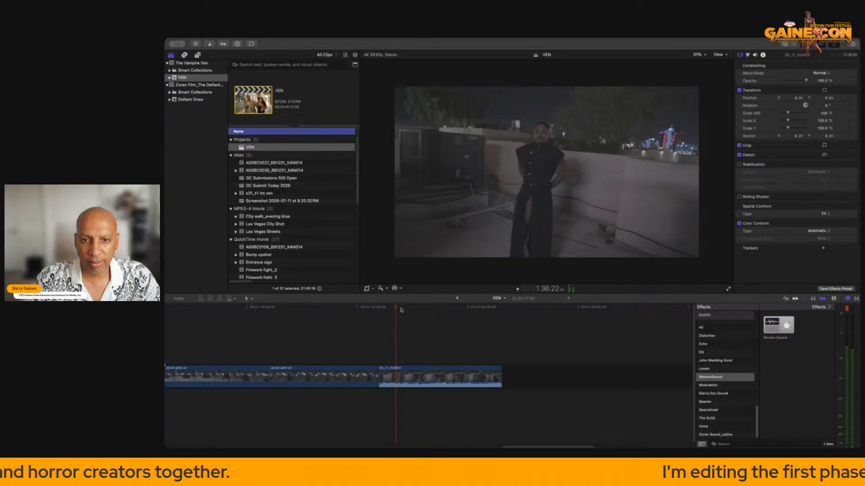
pyautogui.moveTo(395, 307)
pyautogui.mouseDown()
pyautogui.moveTo(414, 307)
pyautogui.moveTo(404, 307)
pyautogui.mouseUp()
pyautogui.click(439, 375)
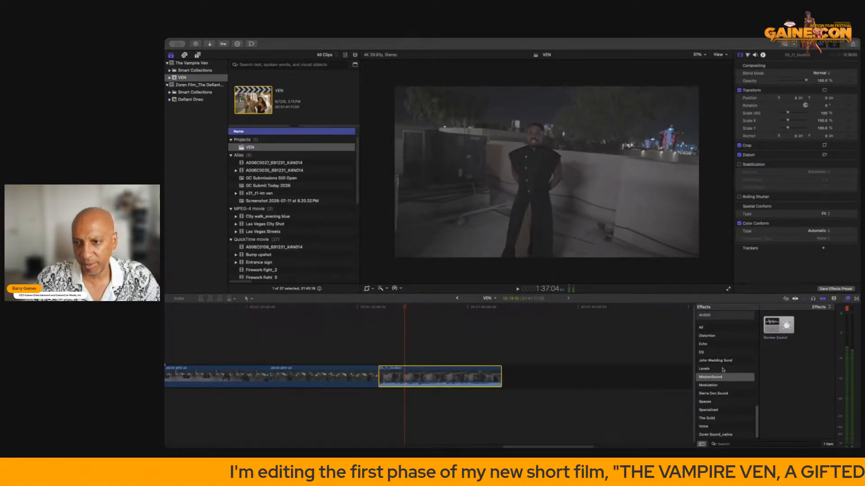
pyautogui.click(856, 300)
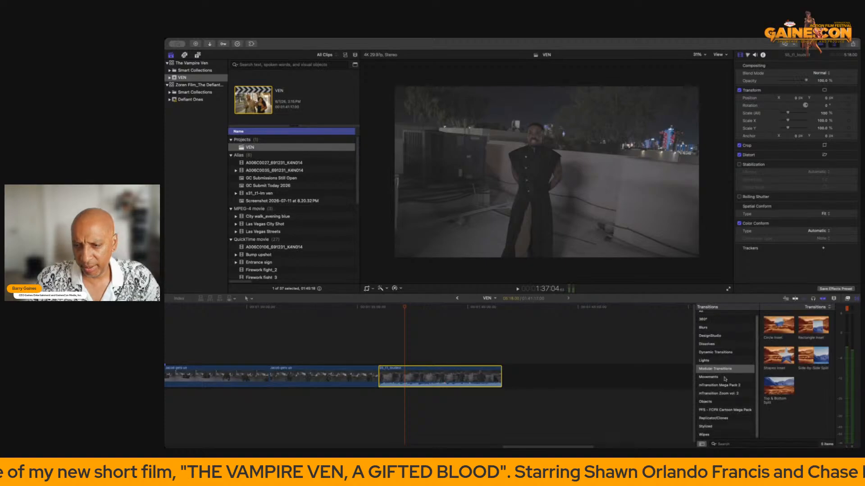
pyautogui.scroll(1, 724, 379)
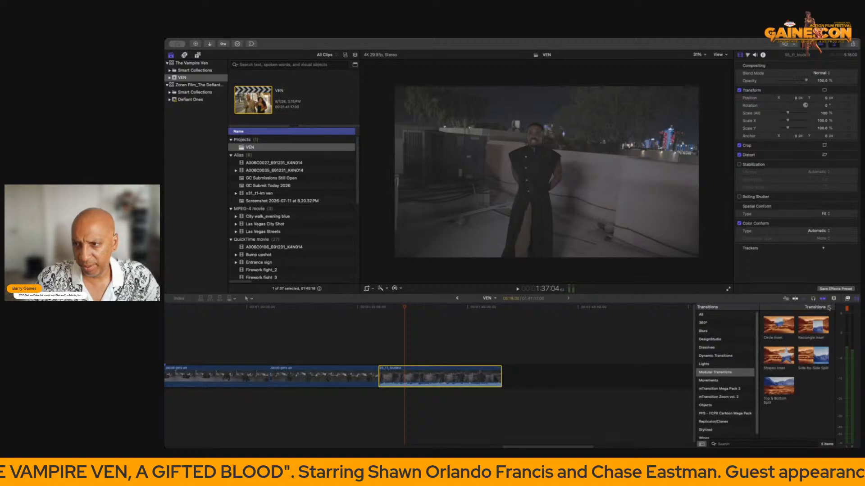
pyautogui.click(847, 299)
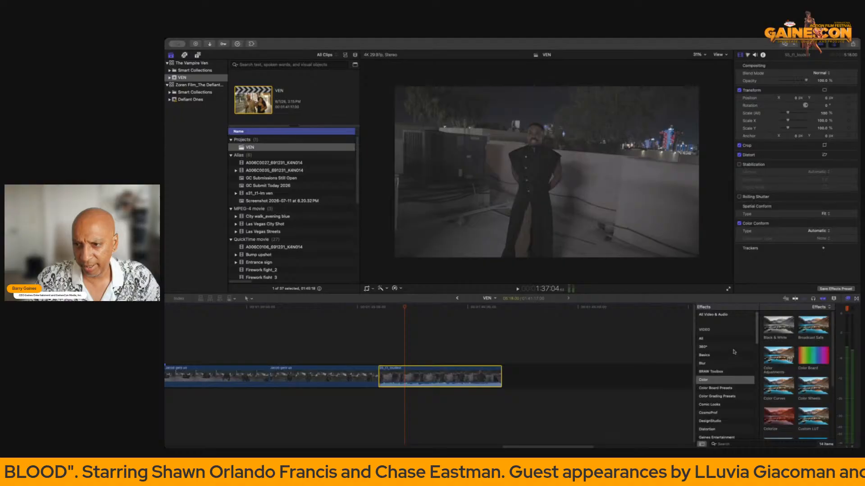
pyautogui.scroll(-4, 727, 365)
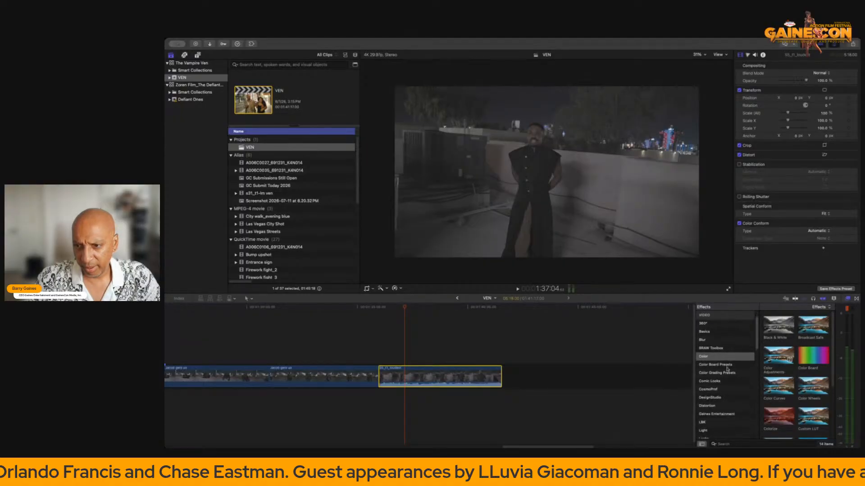
pyautogui.scroll(-2, 727, 370)
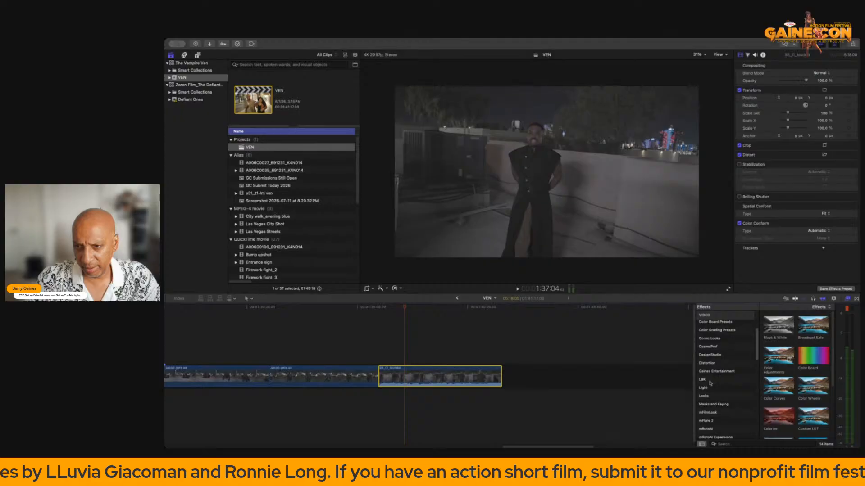
pyautogui.scroll(-12, 719, 388)
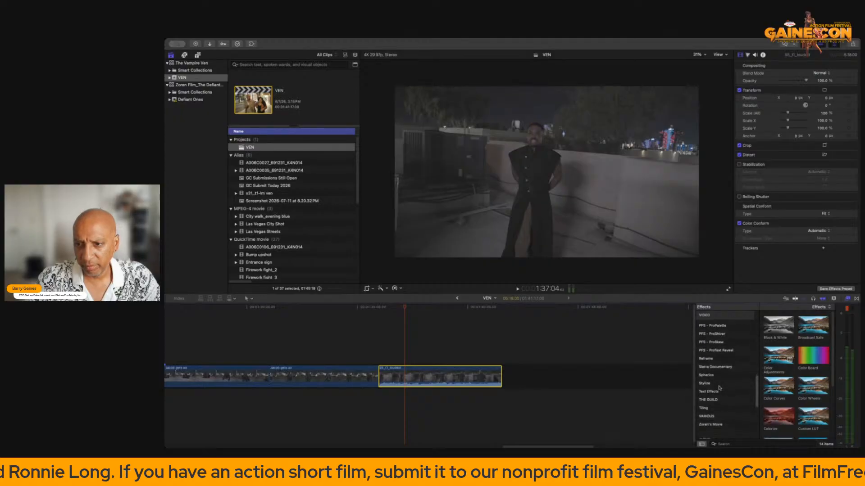
pyautogui.click(716, 390)
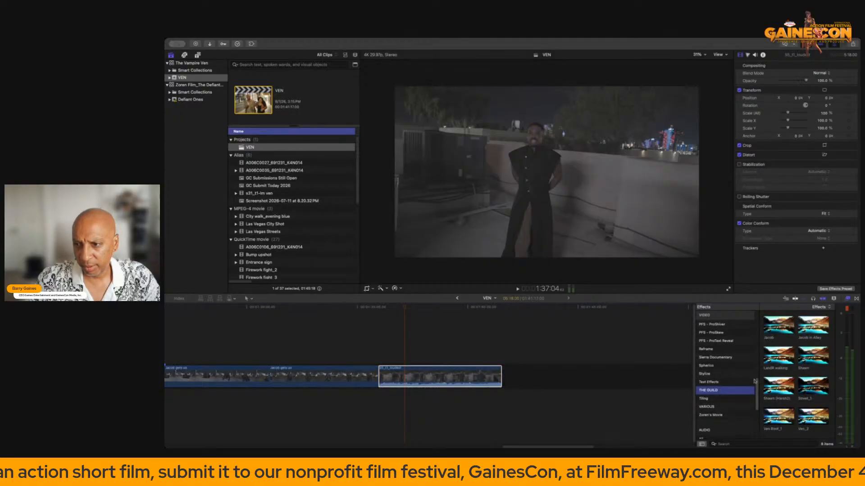
# Try the Shawn effect preset on the rooftop clip, inspect its Color Board saturation and undo the preset.
pyautogui.moveTo(813, 355); pyautogui.dragTo(465, 377)
pyautogui.click(446, 342)
pyautogui.click(441, 373)
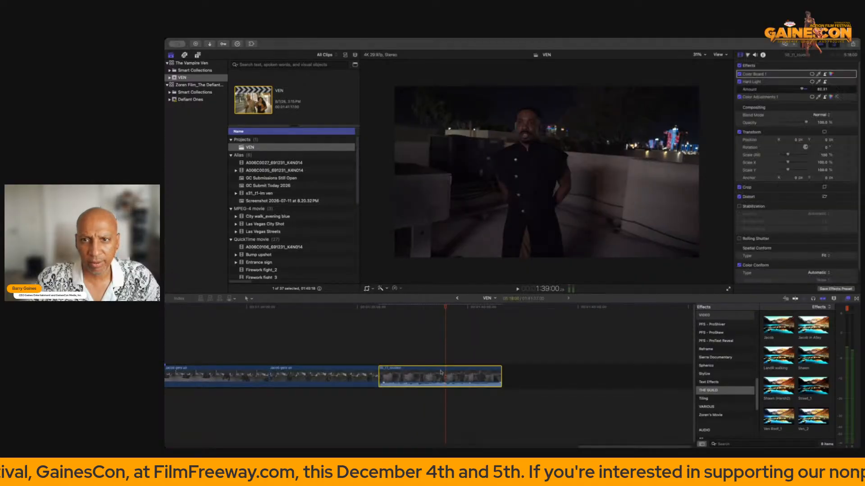
pyautogui.click(831, 75)
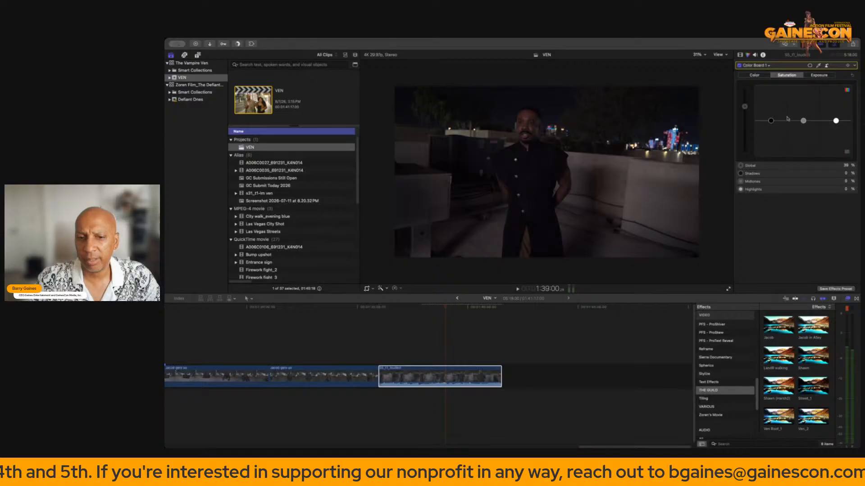
pyautogui.press('super+z')
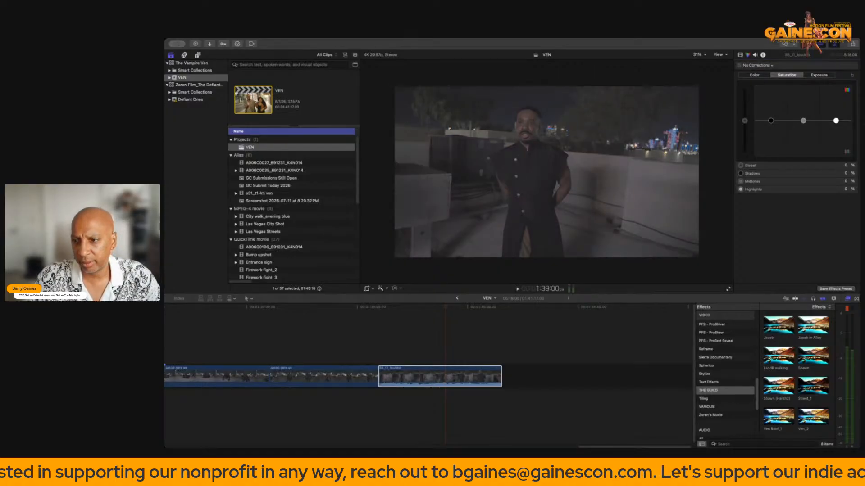
# Apply the Shawn (Harsh2) effect preset to the rooftop clip and show its Color Board 1 correction.
pyautogui.click(778, 387)
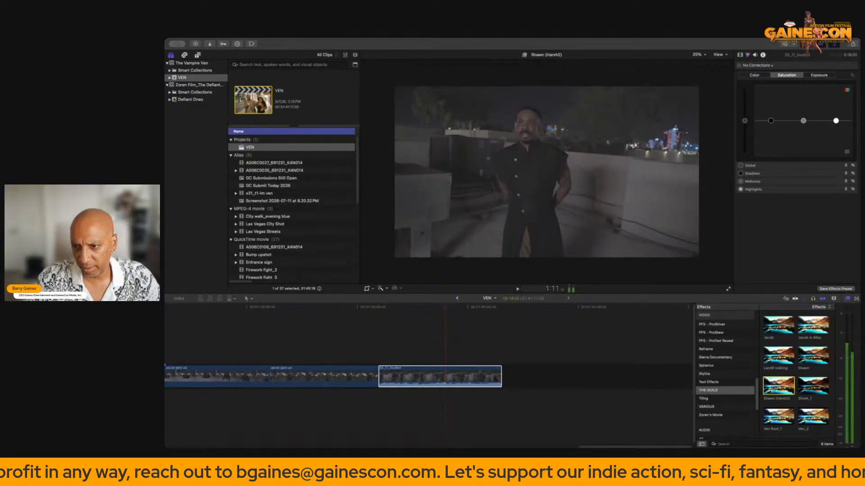
pyautogui.moveTo(775, 386); pyautogui.dragTo(466, 382)
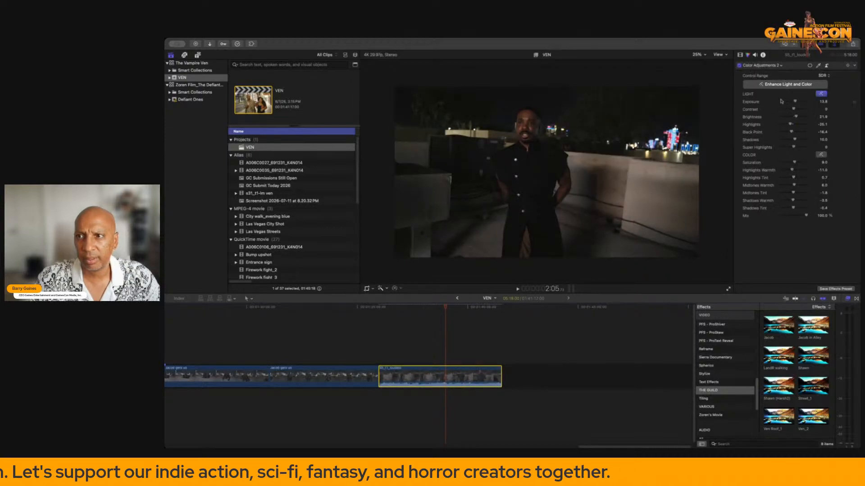
pyautogui.click(764, 66)
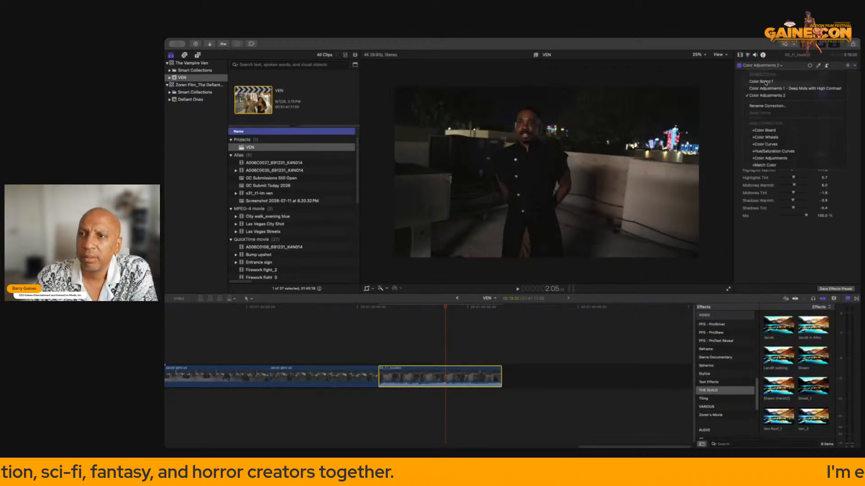
pyautogui.click(765, 82)
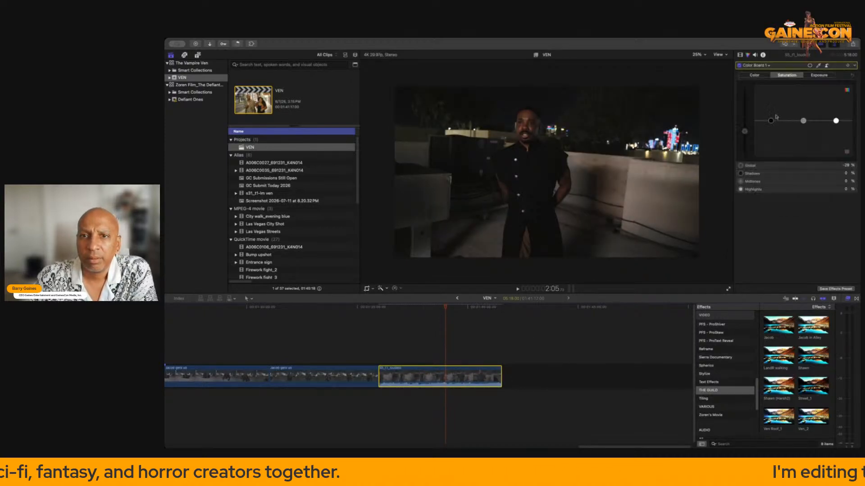
# Set the rooftop clip's Color Board exposure to highlights 63%, midtones 28% and shadows -9%.
pyautogui.click(818, 75)
pyautogui.moveTo(836, 115); pyautogui.dragTo(803, 110)
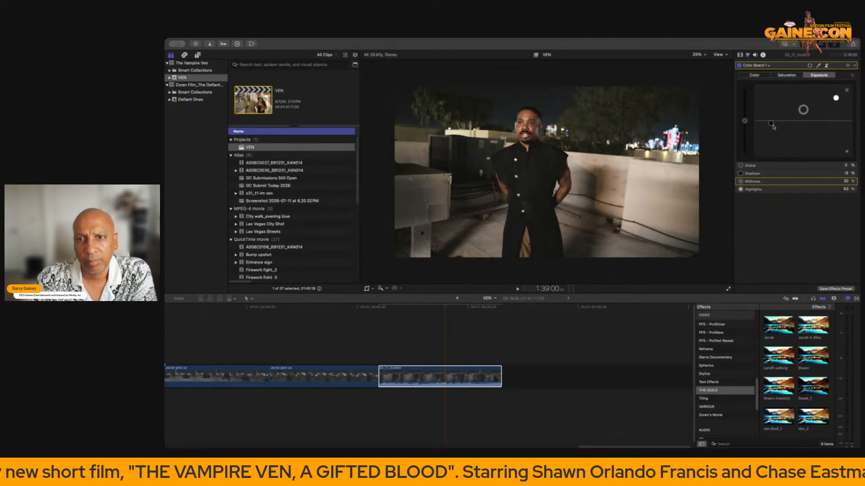
pyautogui.moveTo(803, 110); pyautogui.dragTo(803, 110)
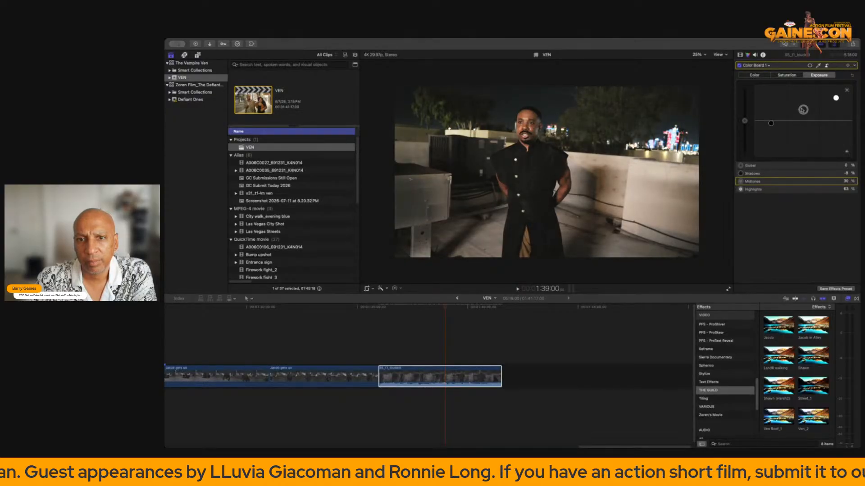
pyautogui.click(771, 125)
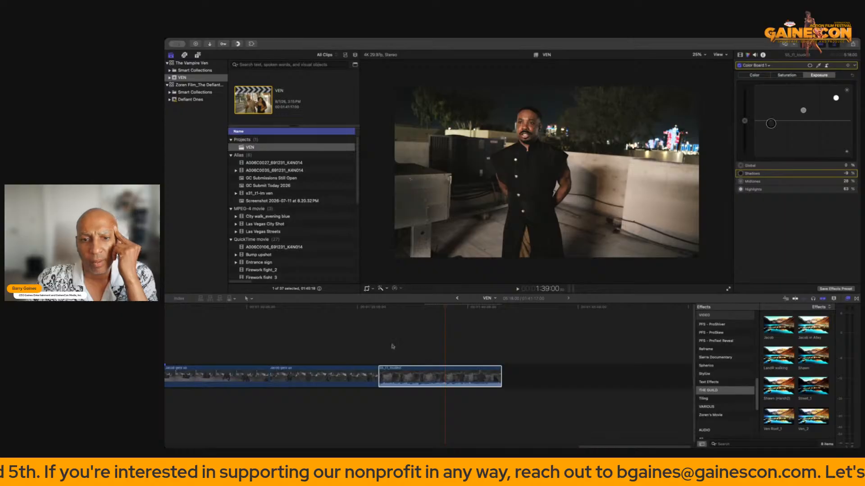
# Play and scrub from the last "Jacob gets up" clip into the graded rooftop clip to compare their looks.
pyautogui.click(392, 315)
pyautogui.click(406, 309)
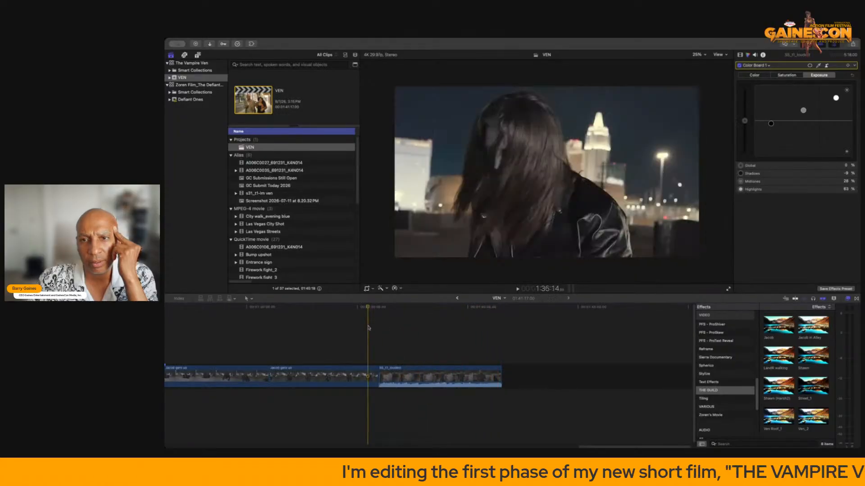
pyautogui.click(346, 329)
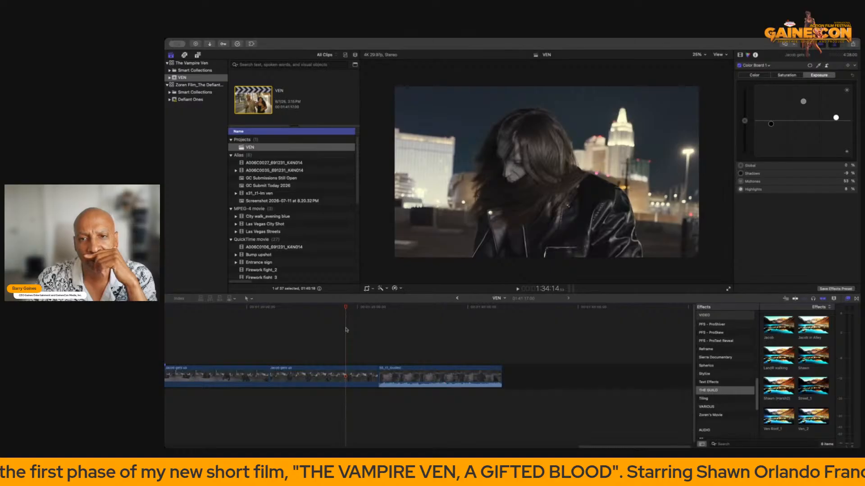
pyautogui.press('space')
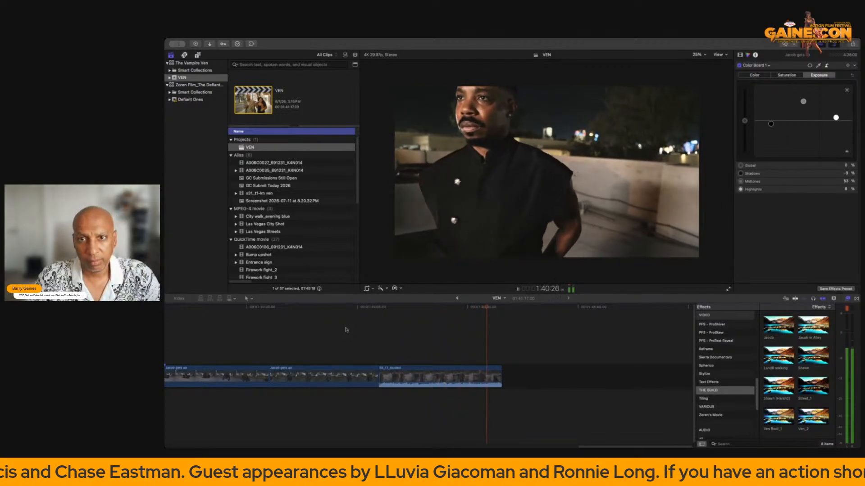
pyautogui.press('space')
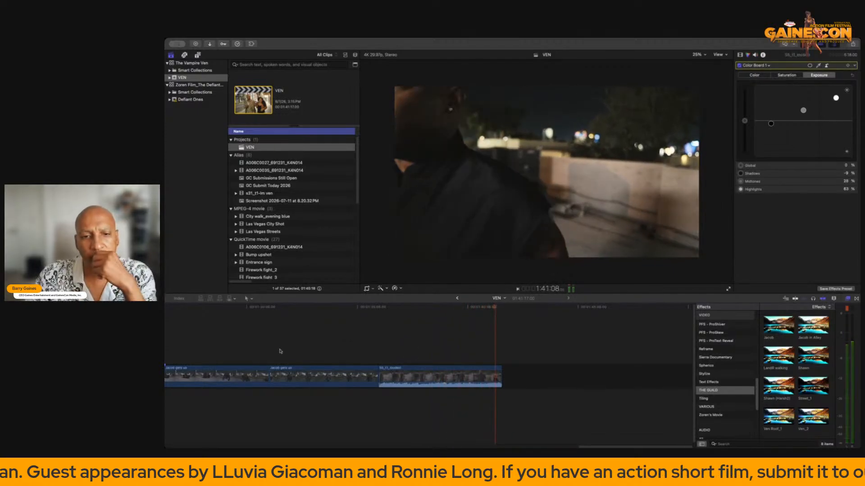
pyautogui.click(216, 350)
pyautogui.click(305, 347)
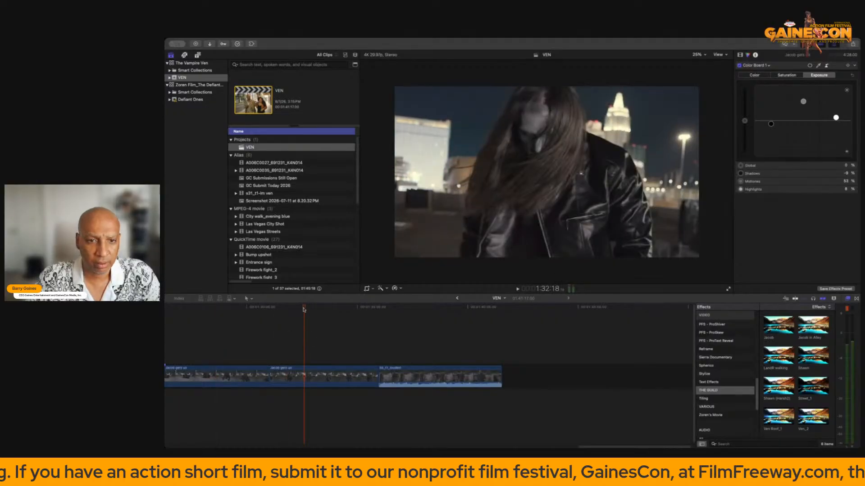
pyautogui.moveTo(303, 310); pyautogui.dragTo(426, 322)
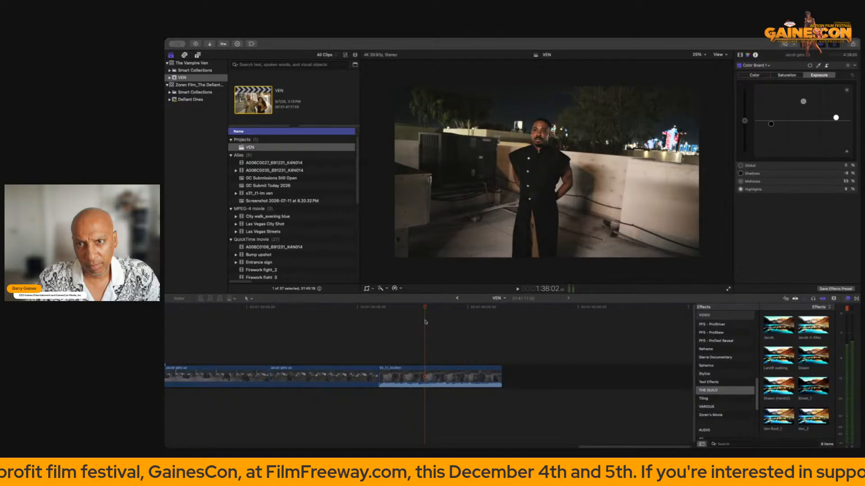
# Show the rooftop clip's full effects list and open the dialog for saving its effects as a preset.
pyautogui.click(435, 379)
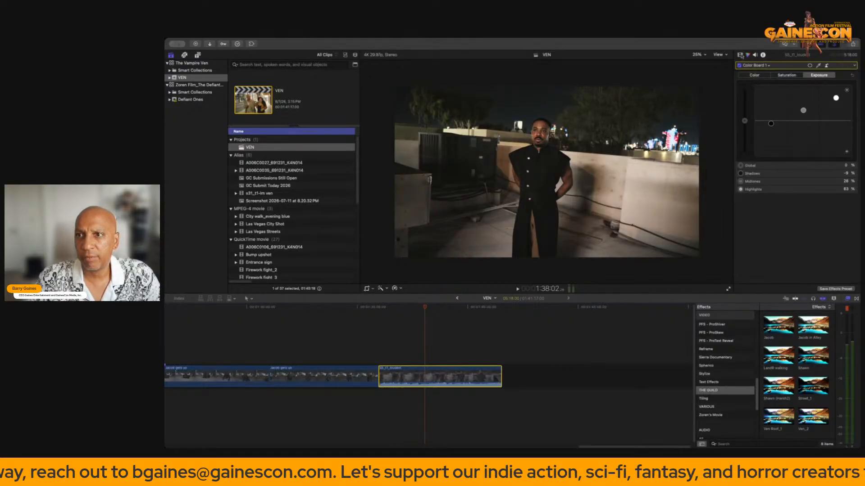
pyautogui.click(740, 55)
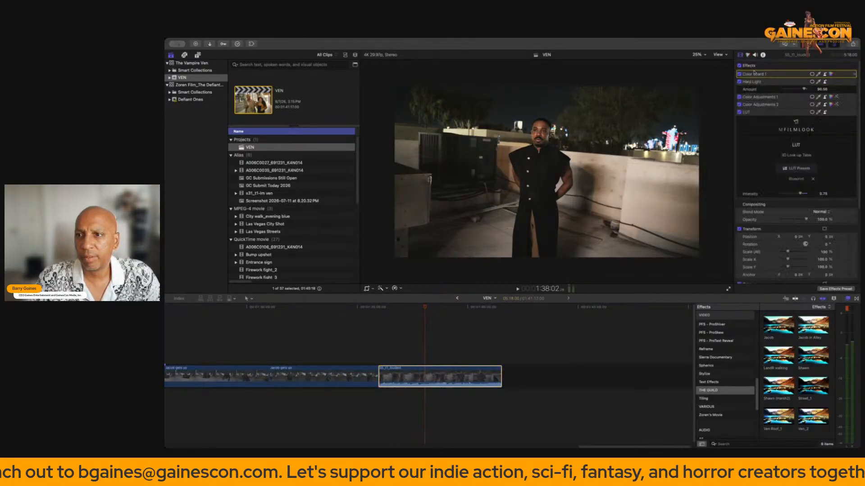
pyautogui.click(832, 289)
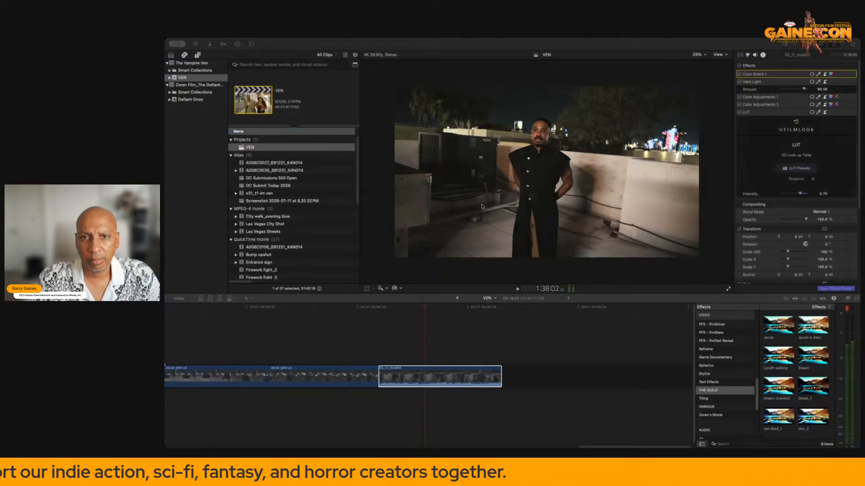
pyautogui.click(495, 277)
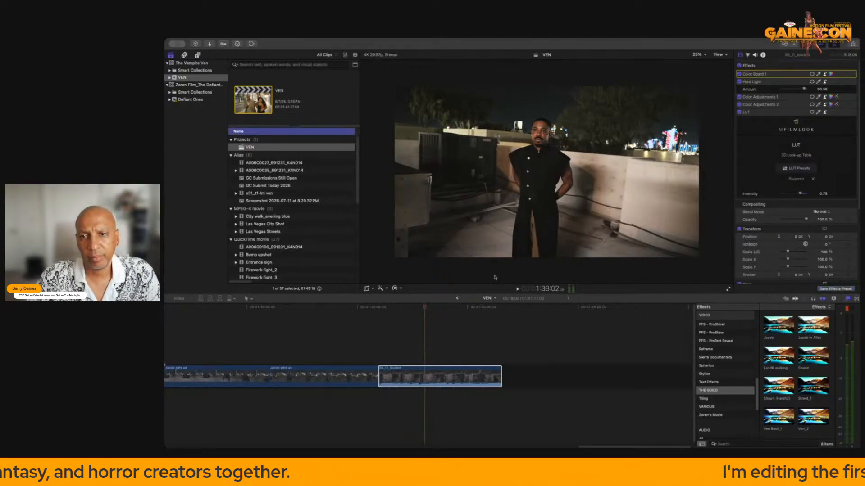
pyautogui.click(425, 369)
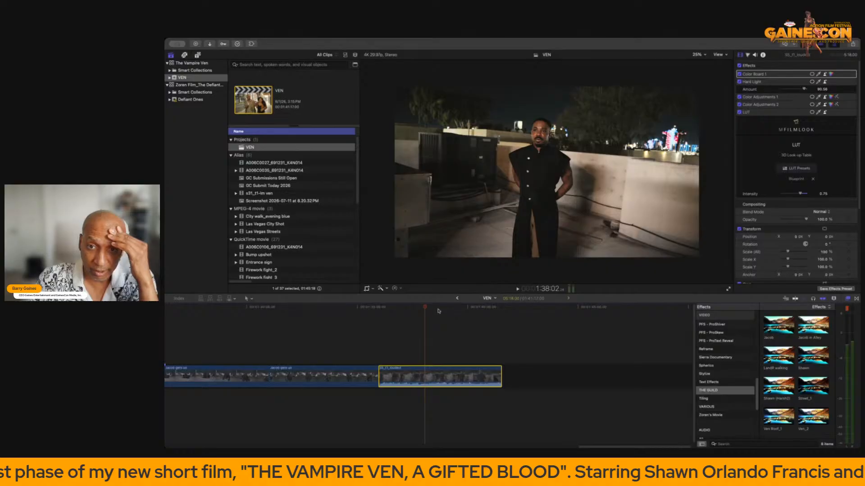
# Scale the rooftop clip to about 123.6% and reposition it to about X 281.5 px, Y 125.0 px.
pyautogui.moveTo(426, 309)
pyautogui.mouseDown()
pyautogui.moveTo(479, 317)
pyautogui.moveTo(441, 313)
pyautogui.moveTo(419, 322)
pyautogui.moveTo(436, 321)
pyautogui.mouseUp()
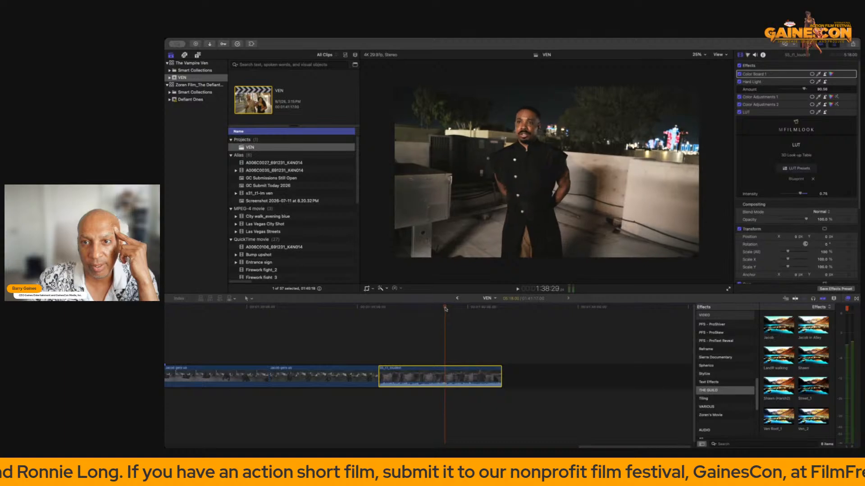
pyautogui.moveTo(445, 309); pyautogui.dragTo(419, 310)
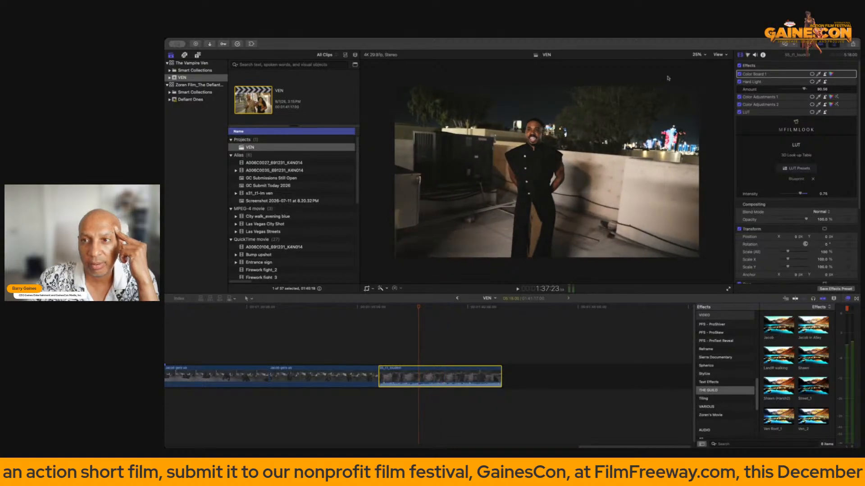
pyautogui.click(697, 54)
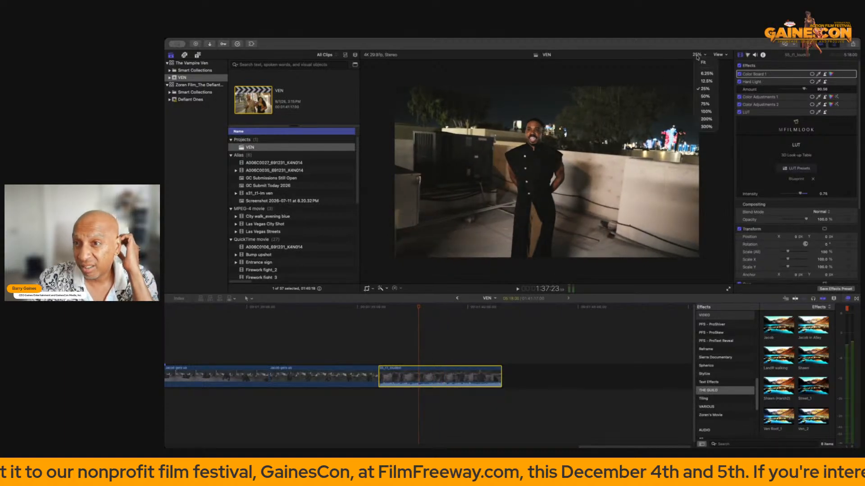
pyautogui.click(678, 63)
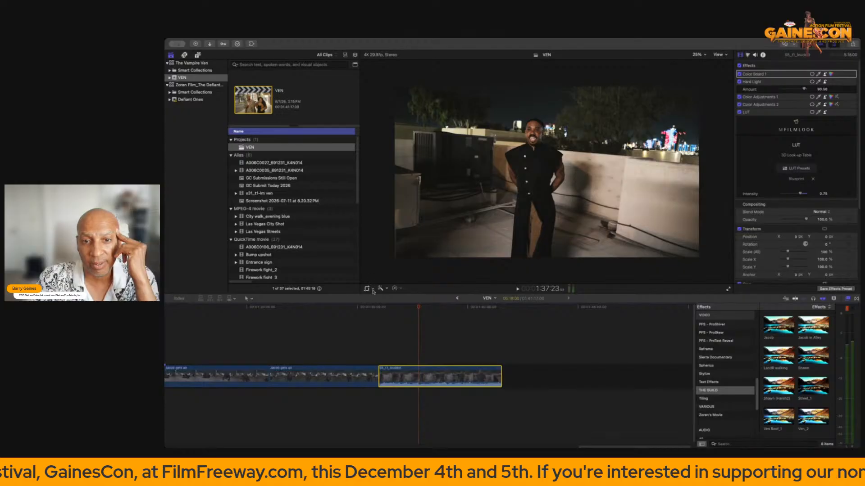
pyautogui.click(372, 290)
pyautogui.click(384, 296)
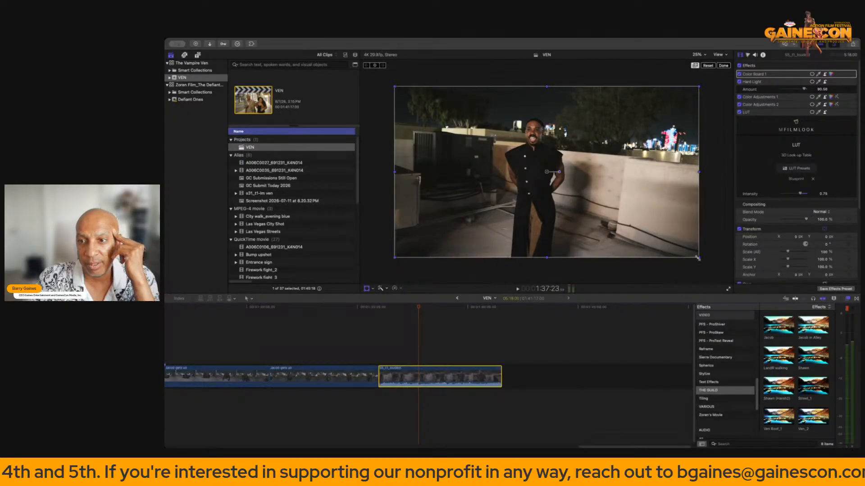
pyautogui.moveTo(698, 258); pyautogui.dragTo(724, 278)
pyautogui.moveTo(565, 190); pyautogui.dragTo(586, 180)
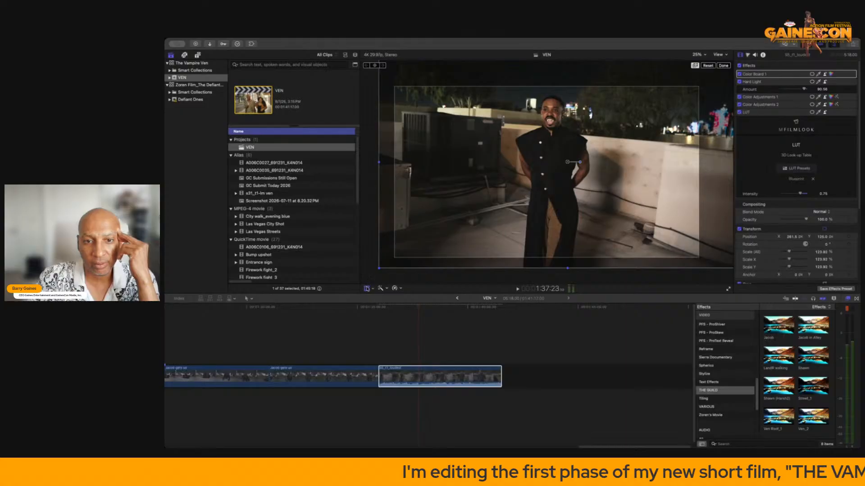
pyautogui.click(367, 289)
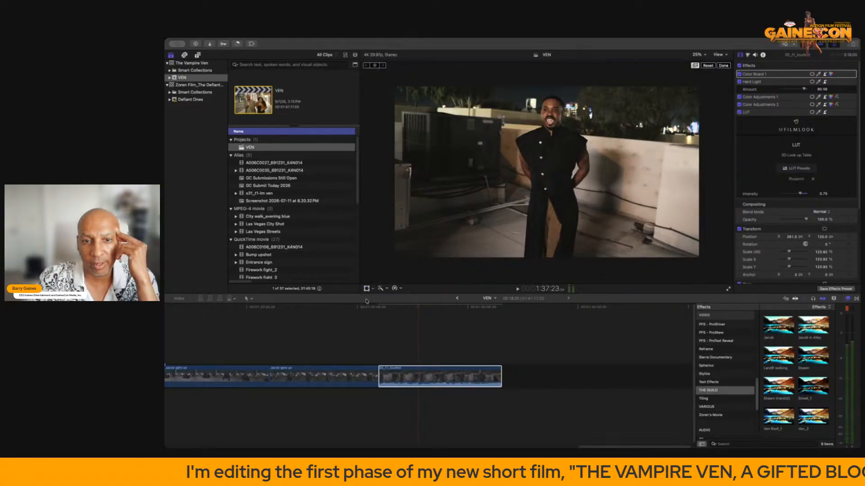
# Rotate the rooftop clip about 3.8° so the wall looks level and close the transform controls.
pyautogui.click(367, 289)
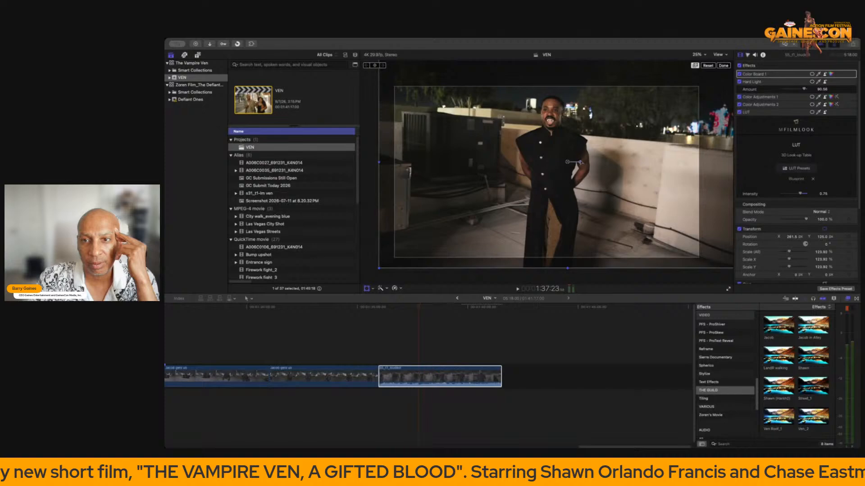
pyautogui.moveTo(581, 163); pyautogui.dragTo(581, 162)
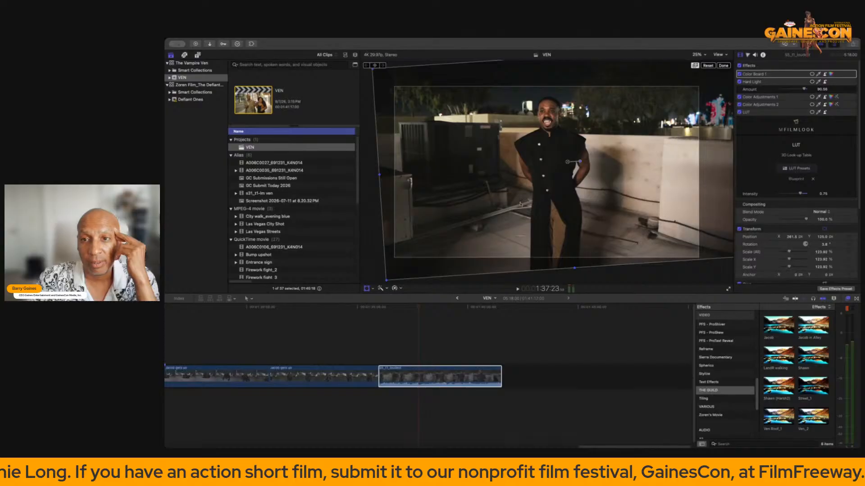
pyautogui.click(367, 288)
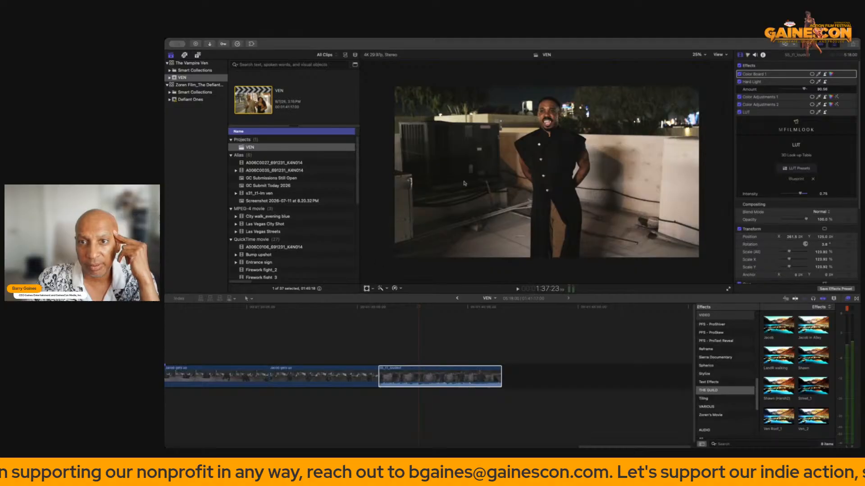
# Scrub and play the reframed rooftop clip through to its end to check the framing.
pyautogui.click(437, 347)
pyautogui.moveTo(440, 309); pyautogui.dragTo(475, 334)
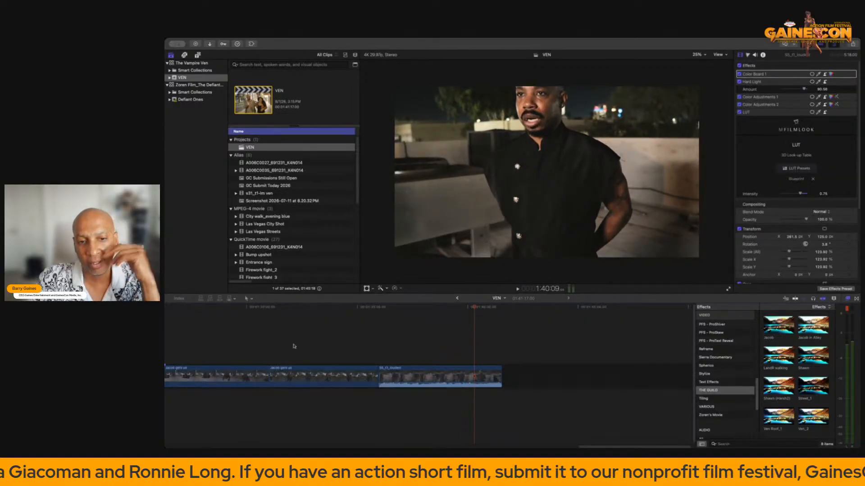
pyautogui.click(234, 346)
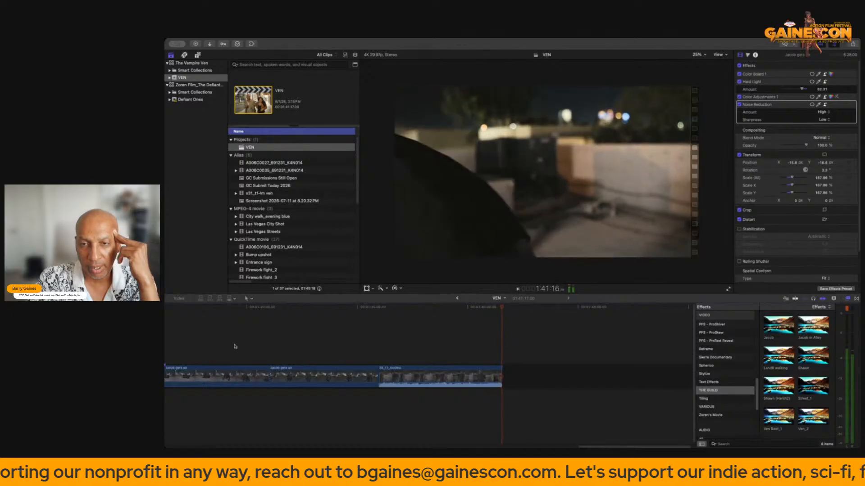
# Go back to the street scene and scrub between the first bump clip and the following bump upshot.
pyautogui.hscroll(-10, 319, 341)
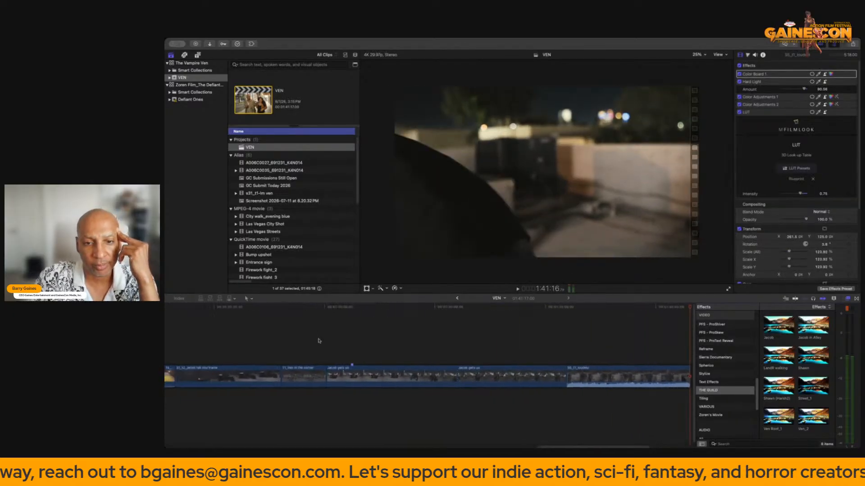
pyautogui.hscroll(-10, 356, 329)
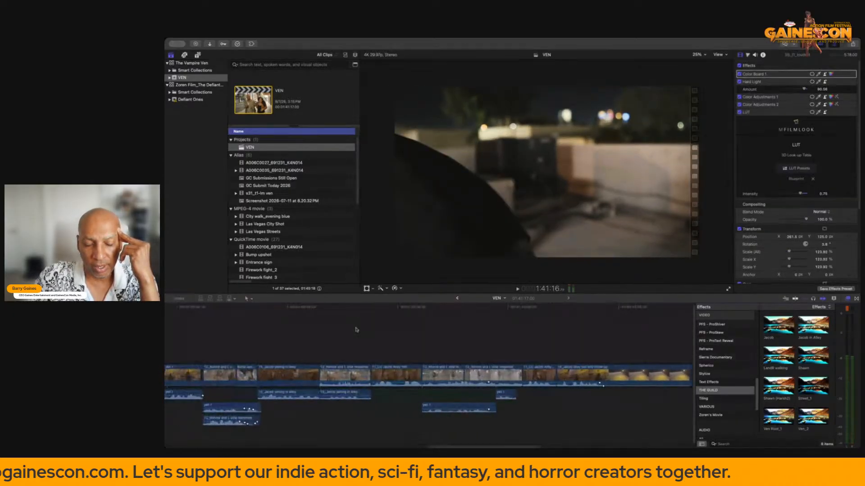
pyautogui.hscroll(-8, 356, 330)
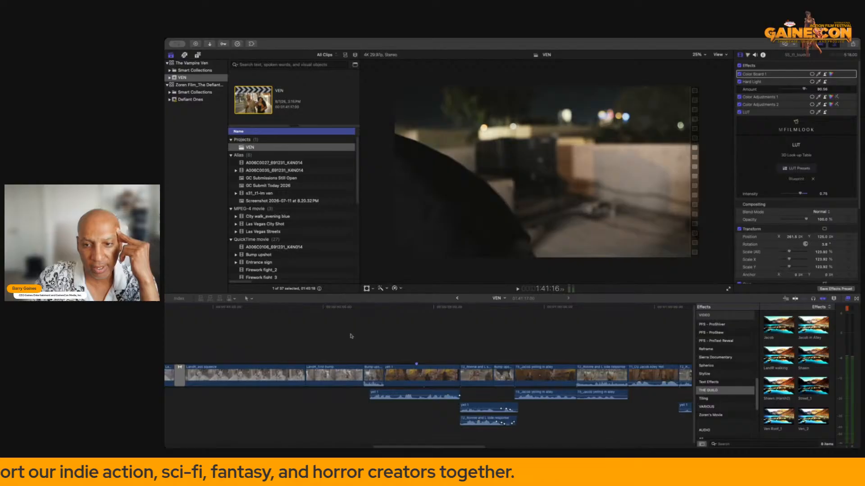
pyautogui.hscroll(3, 343, 336)
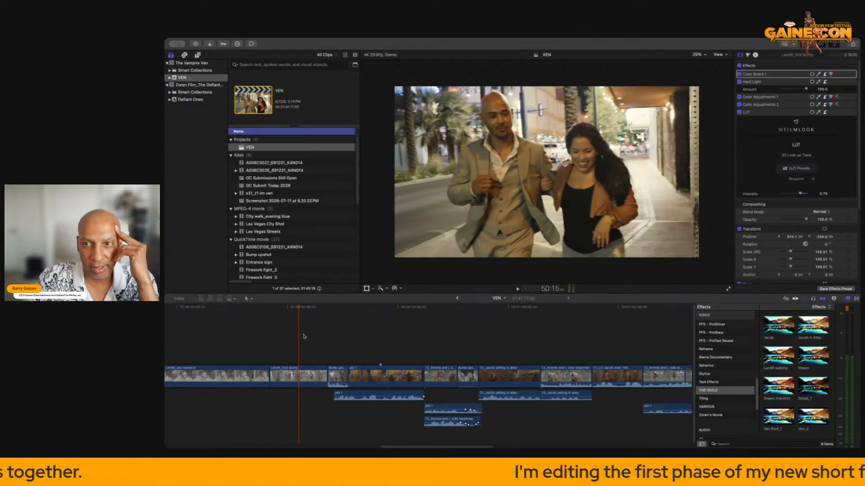
pyautogui.click(289, 308)
pyautogui.moveTo(289, 308); pyautogui.dragTo(334, 323)
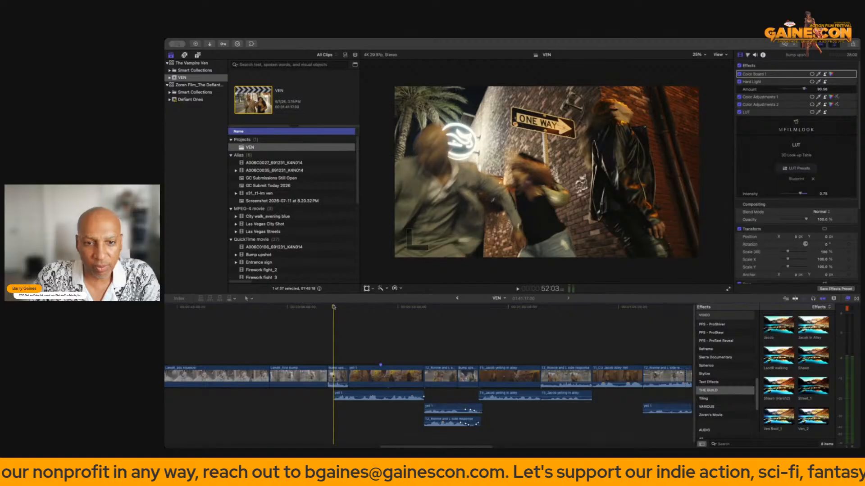
pyautogui.moveTo(334, 307); pyautogui.dragTo(308, 316)
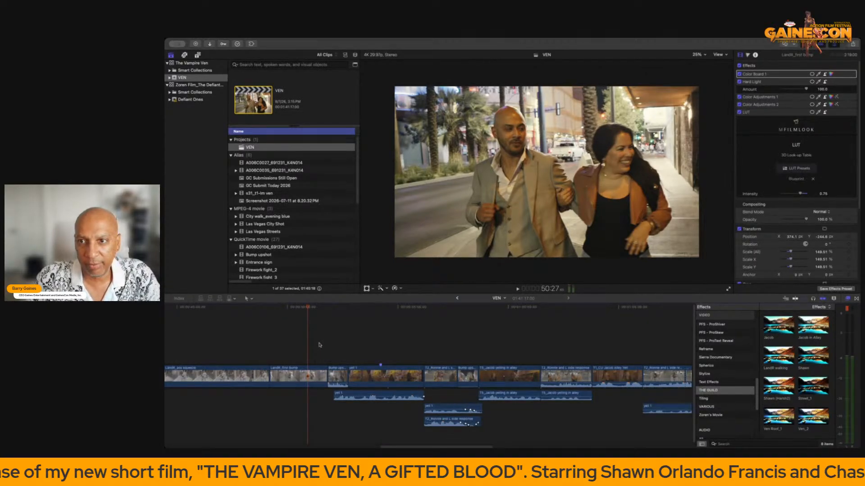
# Play from the couple's walking clip into the alley "yell 1" clip, then return to the bump upshot.
pyautogui.click(285, 349)
pyautogui.click(234, 349)
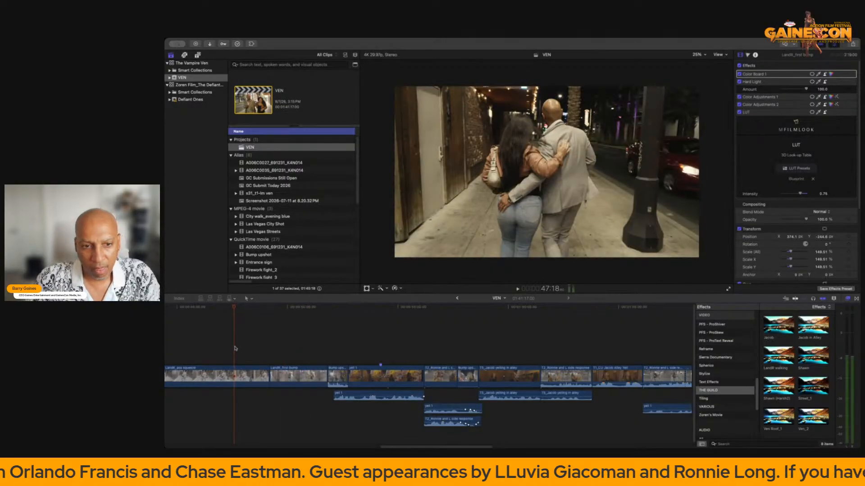
pyautogui.press('space')
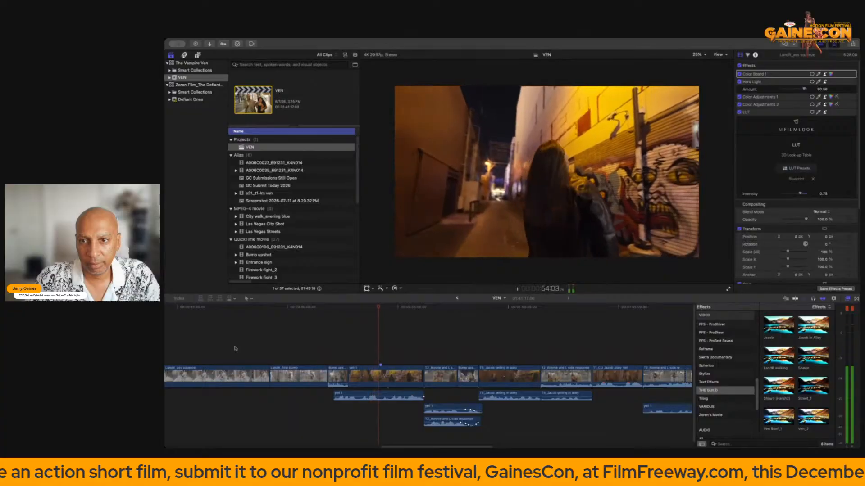
pyautogui.press('space')
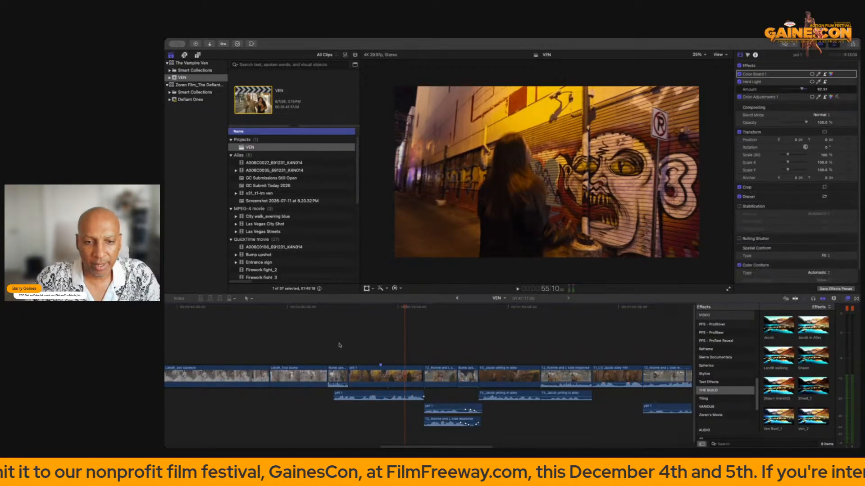
pyautogui.click(334, 348)
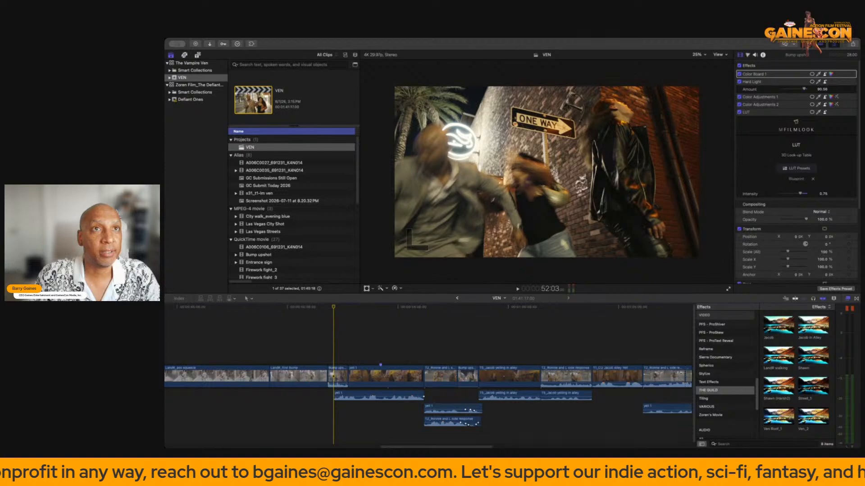
# Replay the bump and alley yell sequence, starting just before the upshot and again from the walking clip.
pyautogui.press('super+Tab')
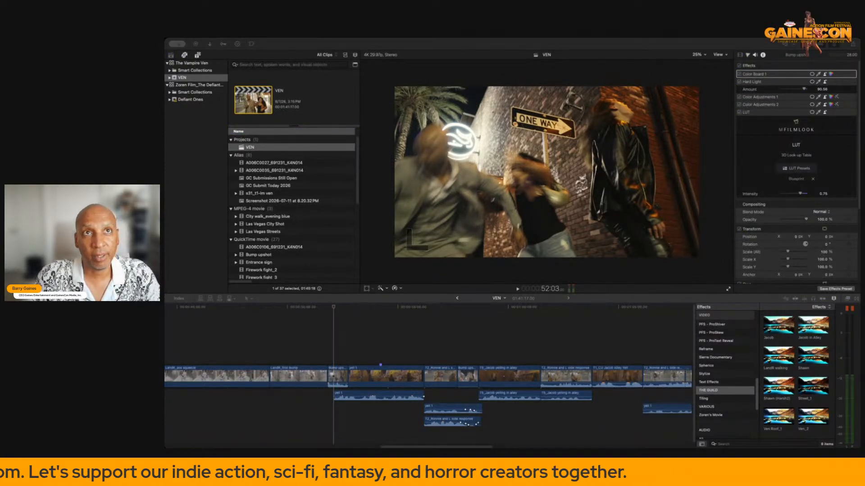
pyautogui.click(323, 355)
pyautogui.press('space')
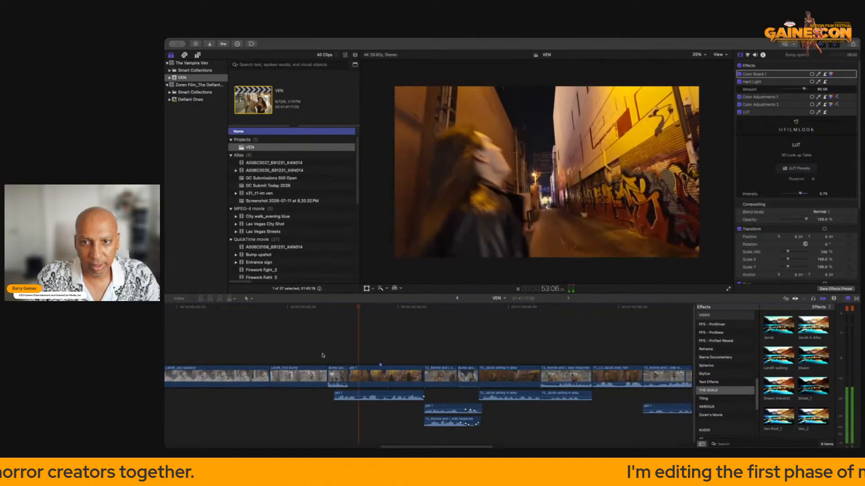
pyautogui.press('space')
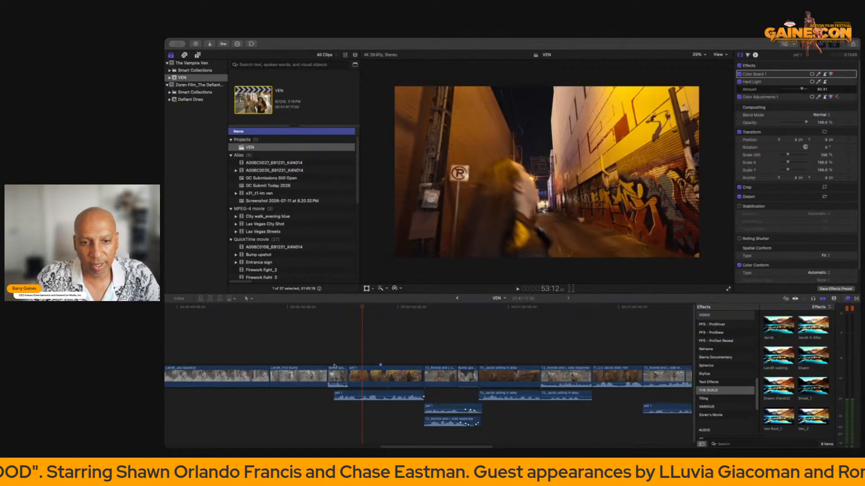
pyautogui.click(246, 354)
pyautogui.press('space')
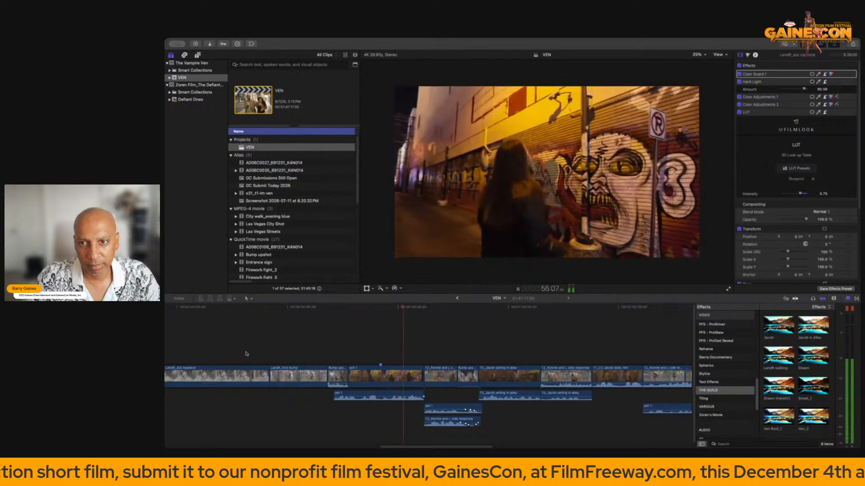
pyautogui.press('space')
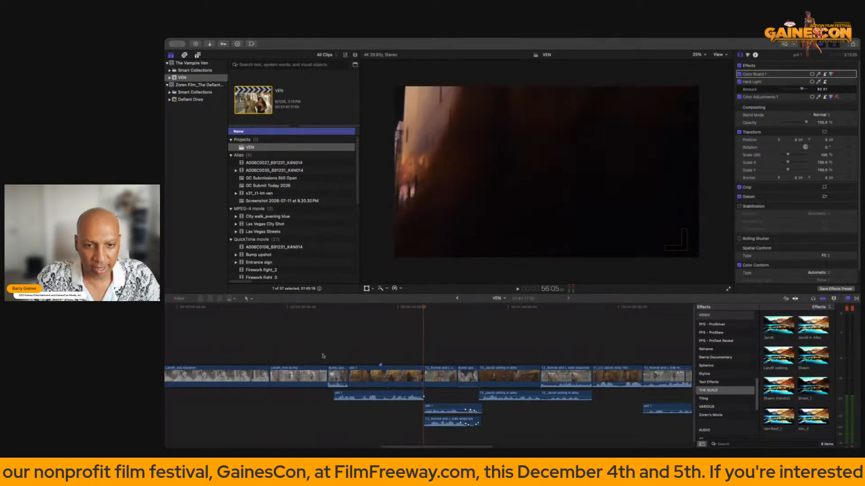
# Trim the start of the connected "yell 1" audio so it begins just after its alley video clip starts.
pyautogui.click(337, 356)
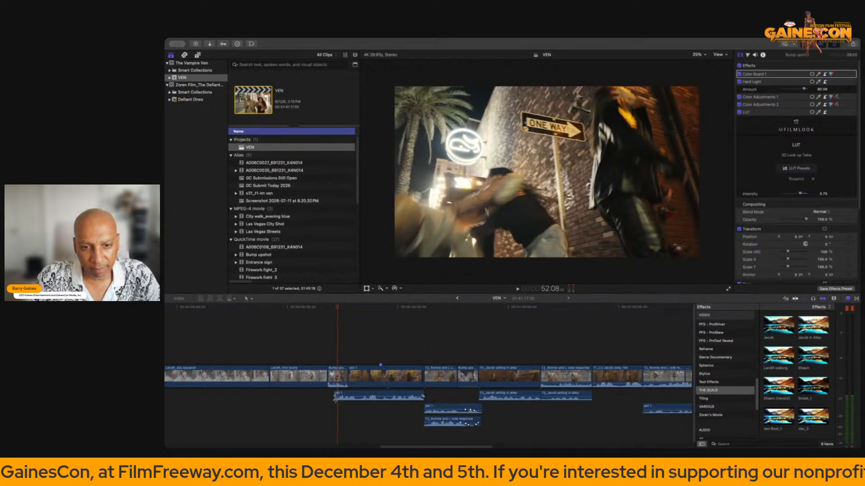
pyautogui.moveTo(334, 400); pyautogui.dragTo(356, 403)
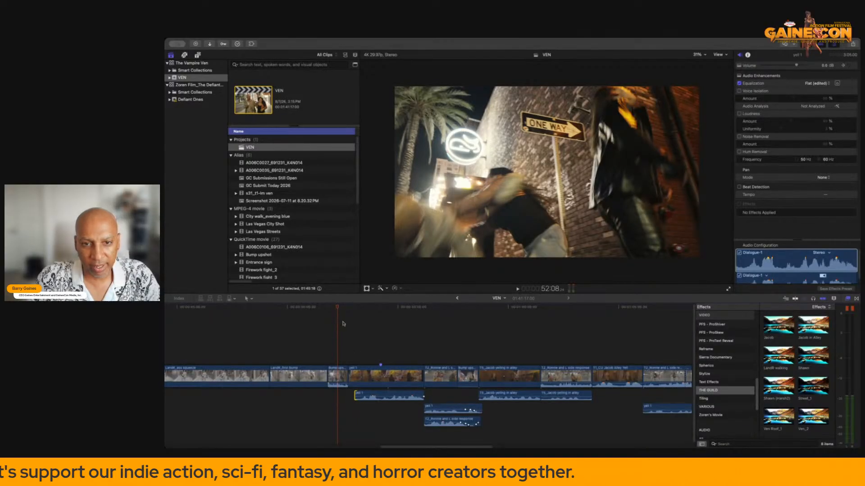
pyautogui.moveTo(340, 308); pyautogui.dragTo(371, 312)
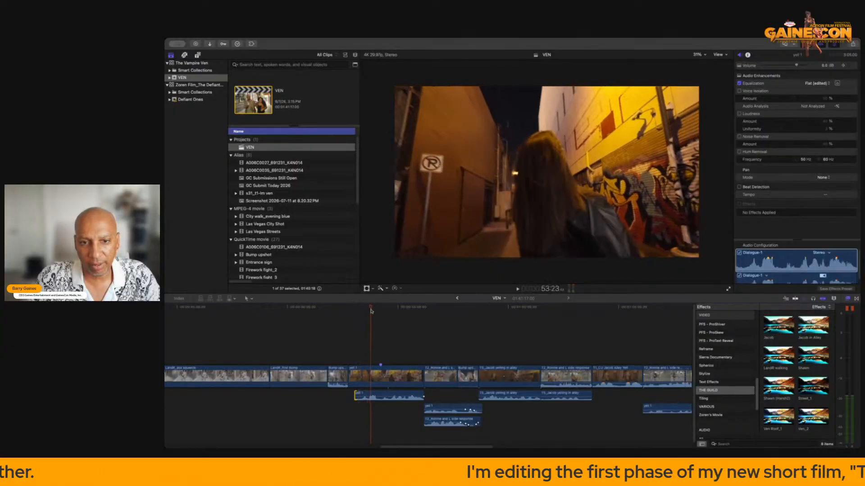
# Play twice from the first bump clip through the upshot and the alley "yell 1" clip to check the trimmed audio.
pyautogui.click(290, 354)
pyautogui.press('space')
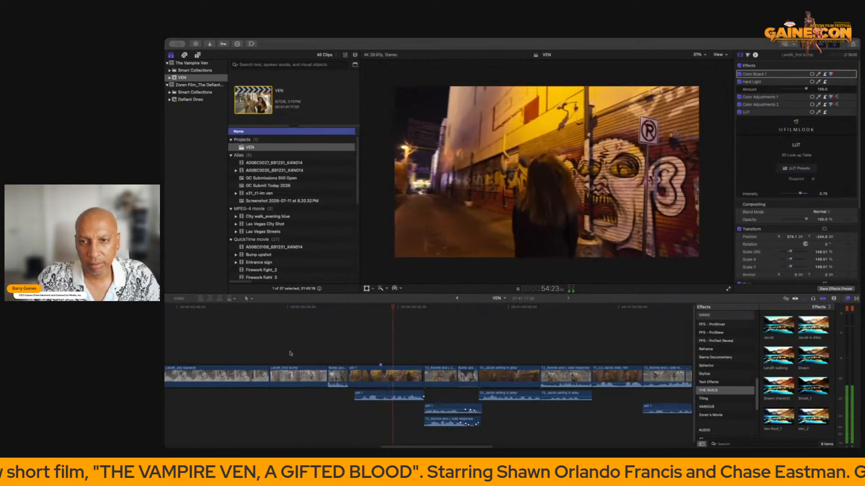
pyautogui.press('space')
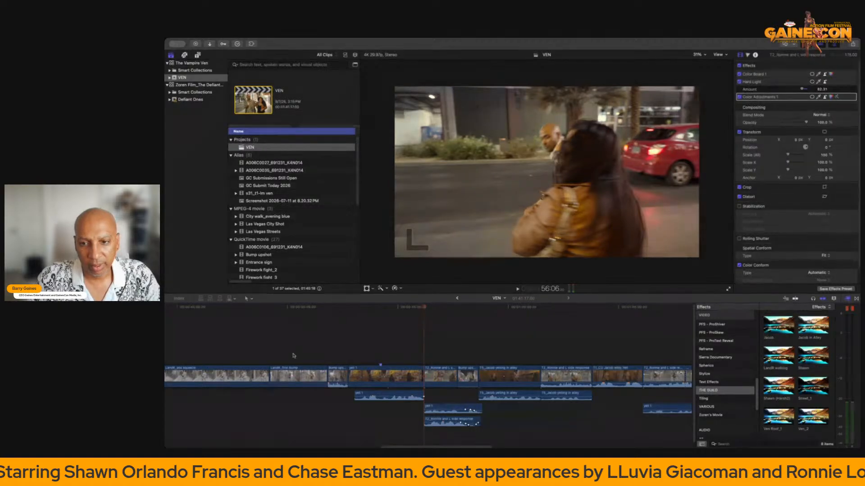
pyautogui.click(291, 360)
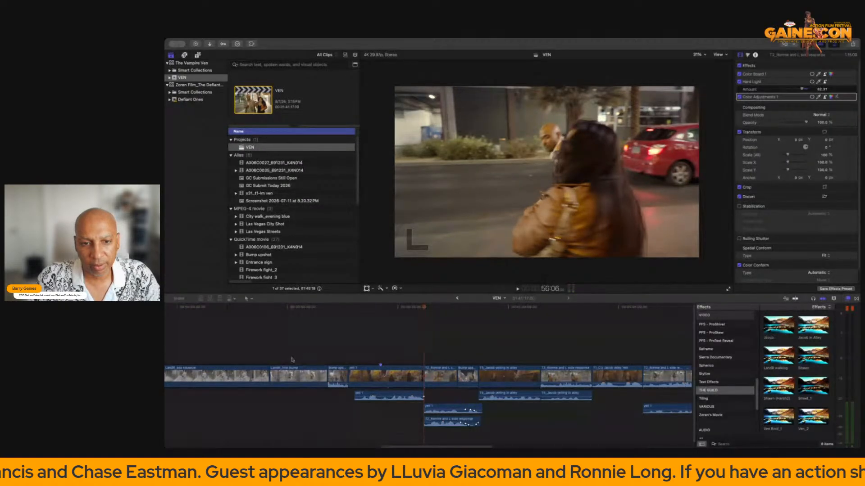
pyautogui.press('space')
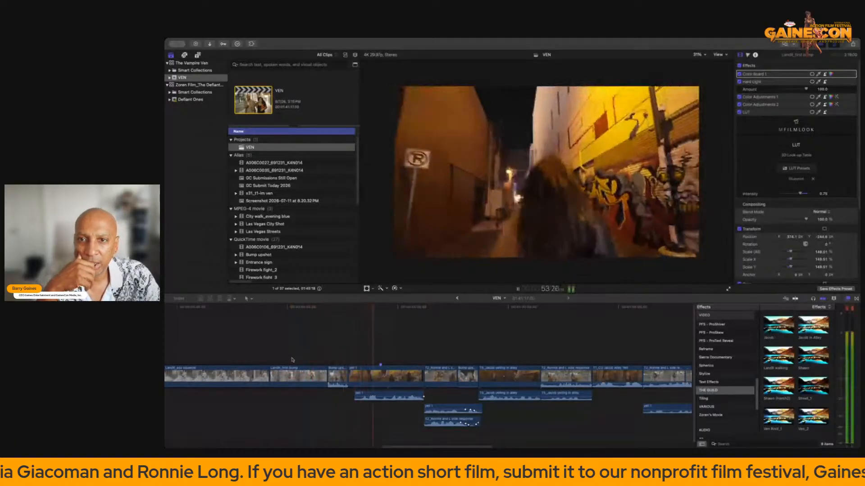
pyautogui.press('space')
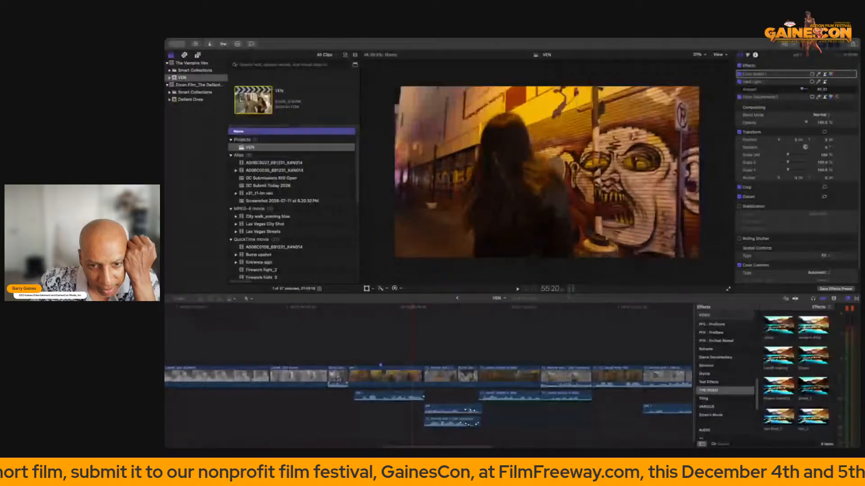
# Try detaching the first bump upshot's audio and extending its end over the start of the "yell 1" clip, and play the sequence.
pyautogui.click(337, 379)
pyautogui.rightClick(338, 379)
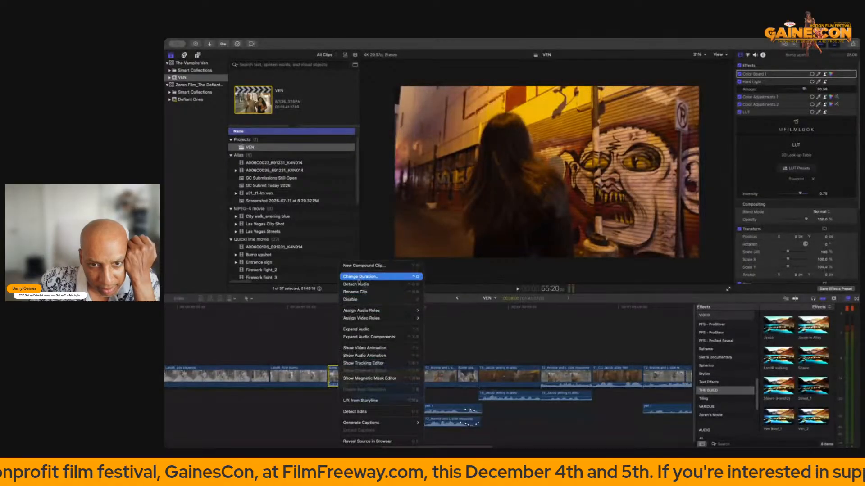
pyautogui.click(360, 401)
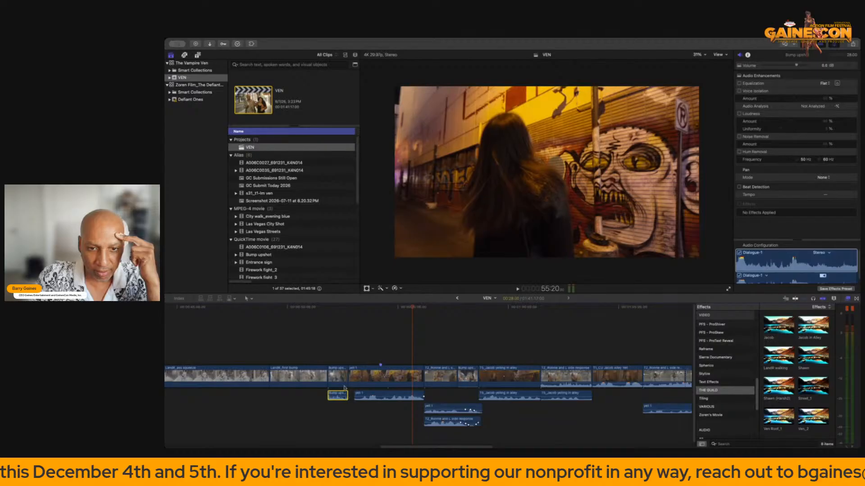
pyautogui.click(339, 352)
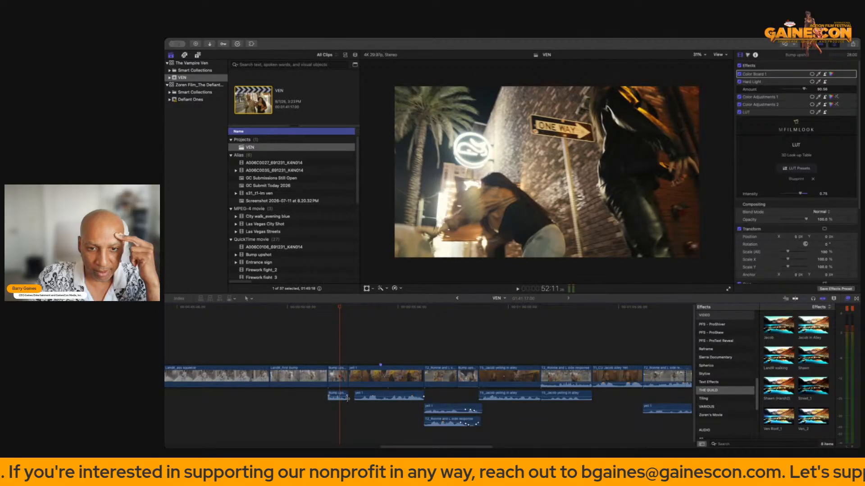
pyautogui.moveTo(348, 398); pyautogui.dragTo(359, 397)
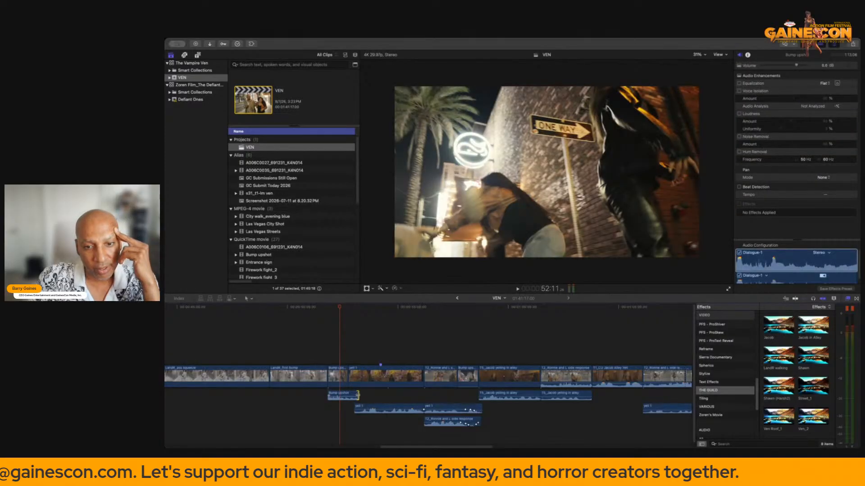
pyautogui.moveTo(359, 396); pyautogui.dragTo(355, 396)
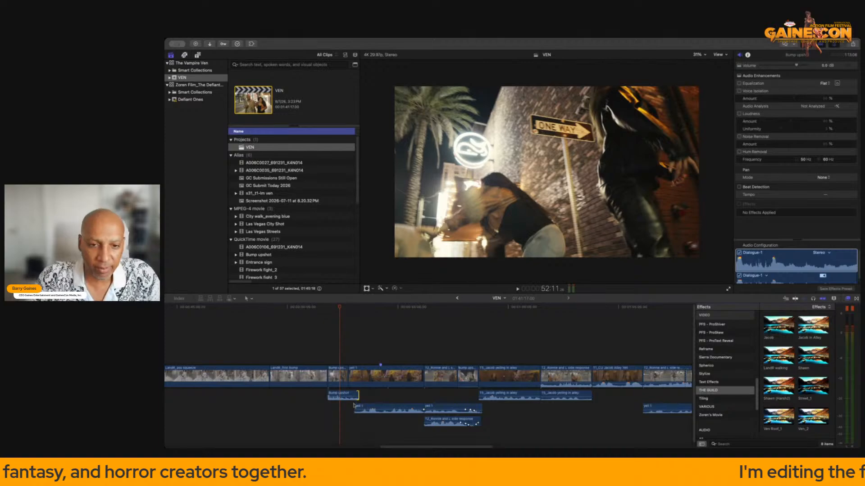
pyautogui.click(287, 344)
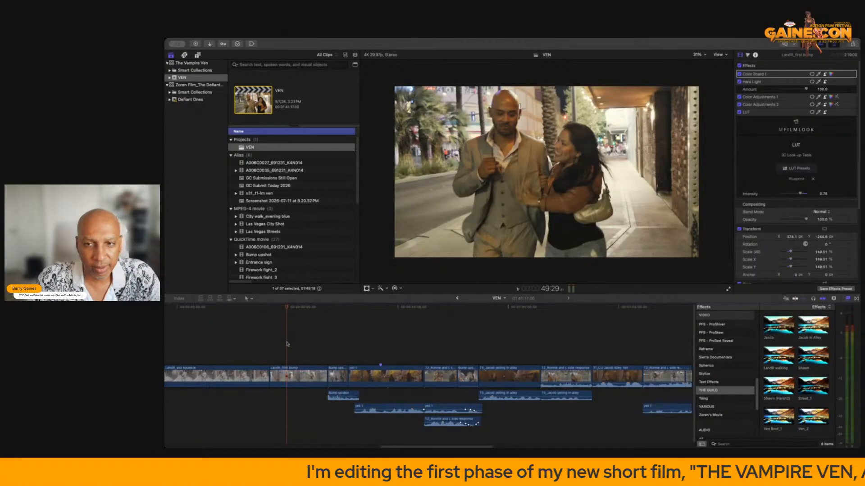
pyautogui.press('space')
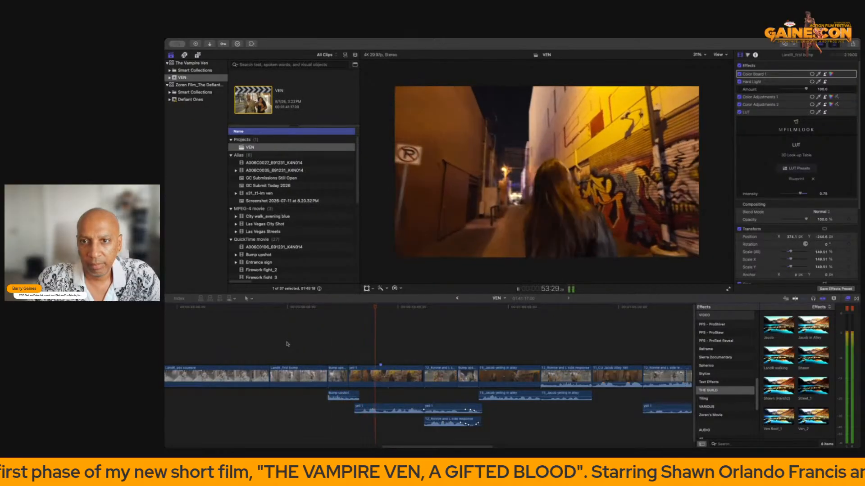
# Undo the bump upshot's audio extension and detachment, and the start trim of the connected "yell 1" audio.
pyautogui.press('super+z')
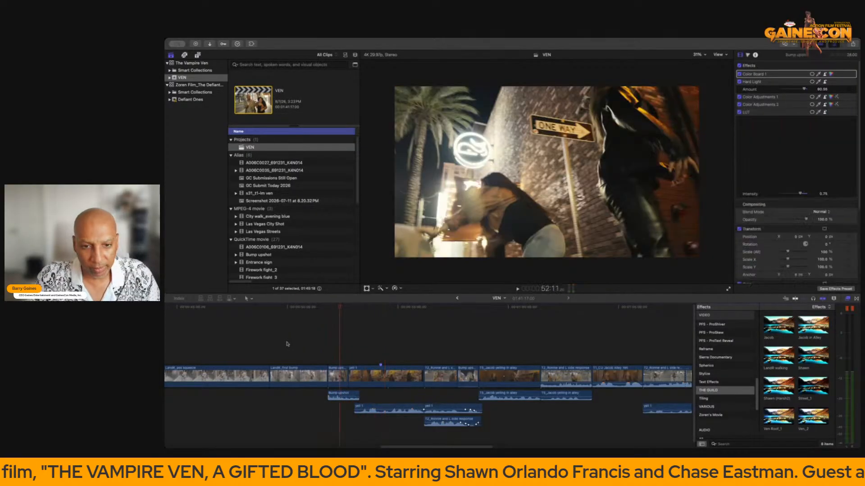
pyautogui.press('super+z')
pyautogui.press('super+z')
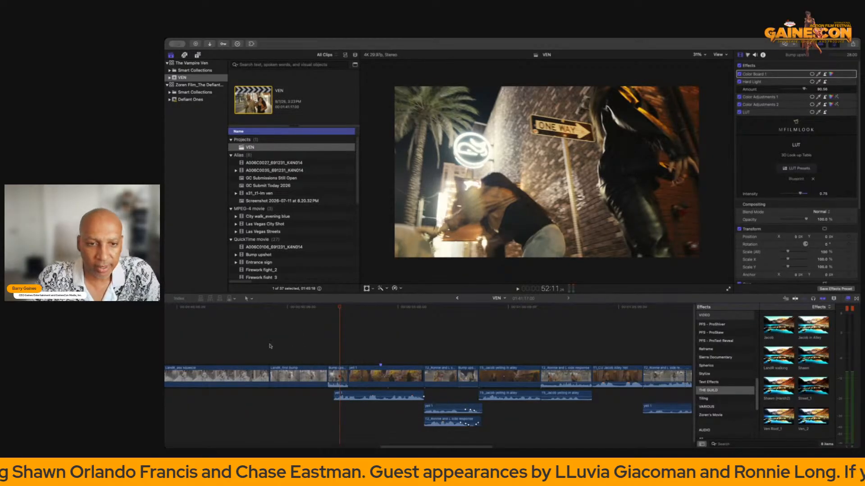
# Play from the first bump clip to the rooftop scene, and scrub across the fall, corner and first "Jacob gets up" shots.
pyautogui.click(270, 345)
pyautogui.press('space')
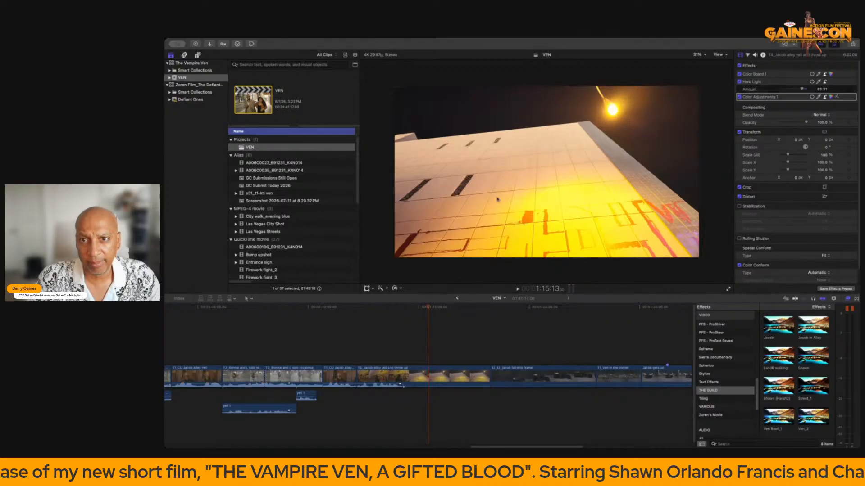
pyautogui.press('space')
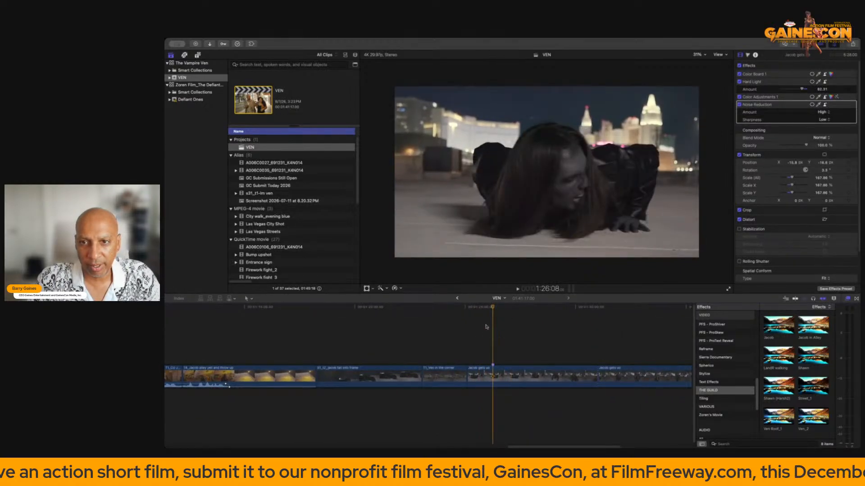
pyautogui.moveTo(493, 308); pyautogui.dragTo(444, 317)
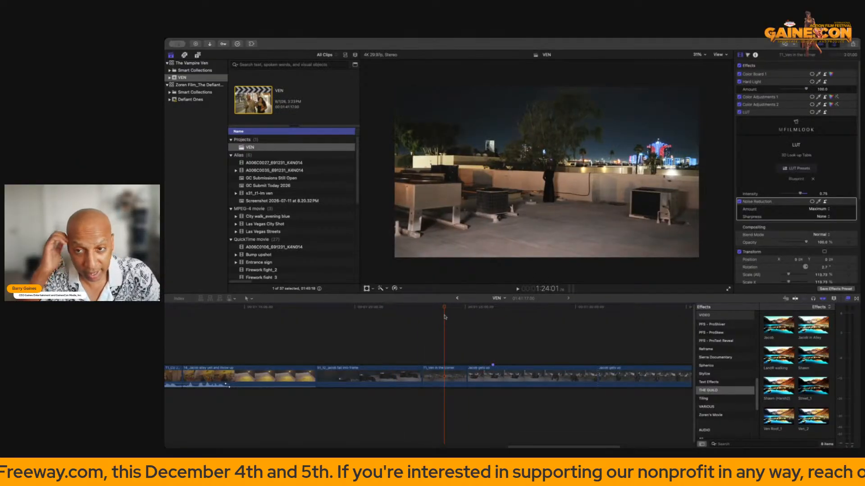
pyautogui.hscroll(3, 446, 331)
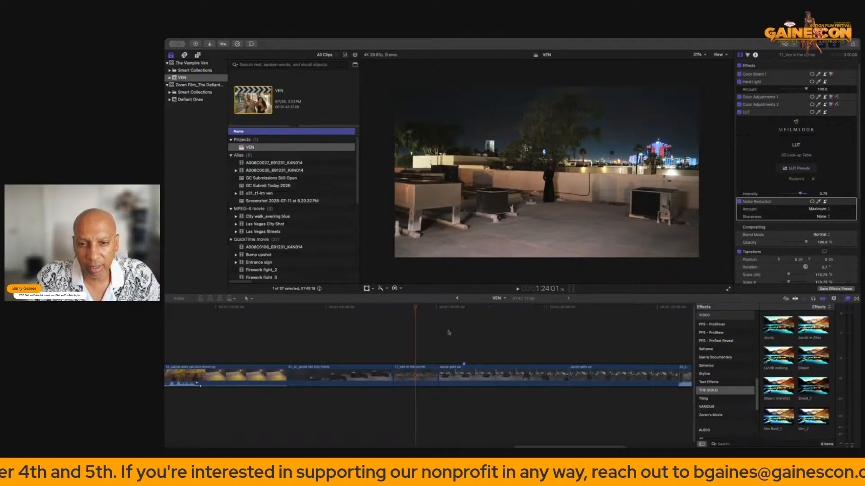
pyautogui.moveTo(416, 309); pyautogui.dragTo(379, 317)
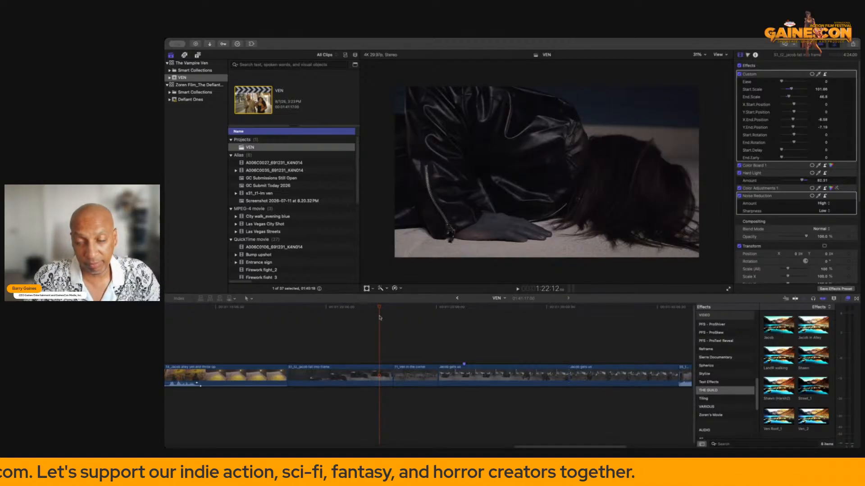
pyautogui.moveTo(380, 318)
pyautogui.mouseDown()
pyautogui.moveTo(301, 322)
pyautogui.moveTo(373, 329)
pyautogui.mouseUp()
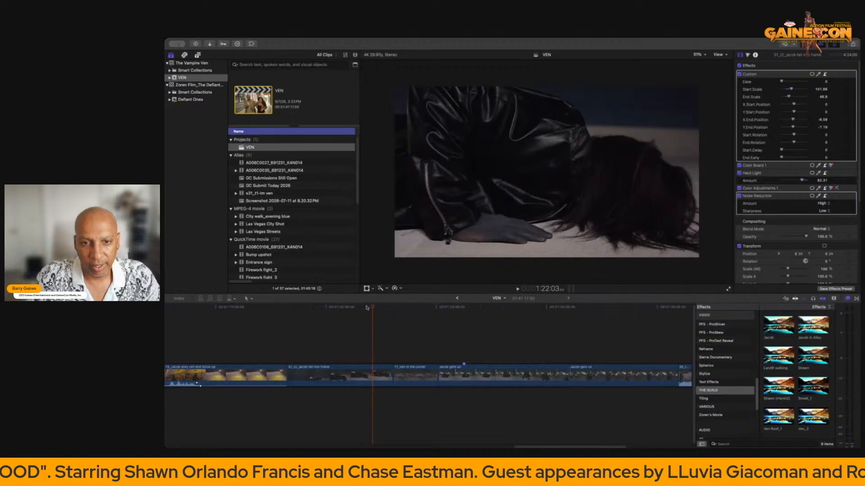
pyautogui.moveTo(373, 308); pyautogui.dragTo(447, 315)
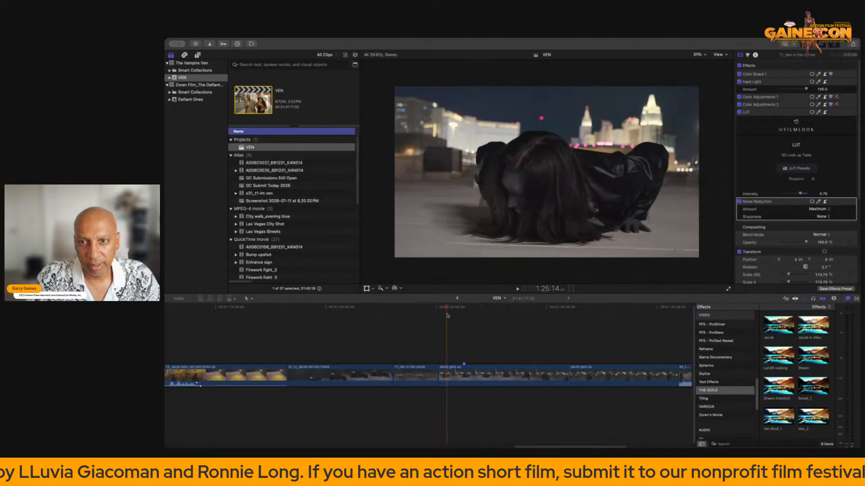
pyautogui.hscroll(3, 401, 329)
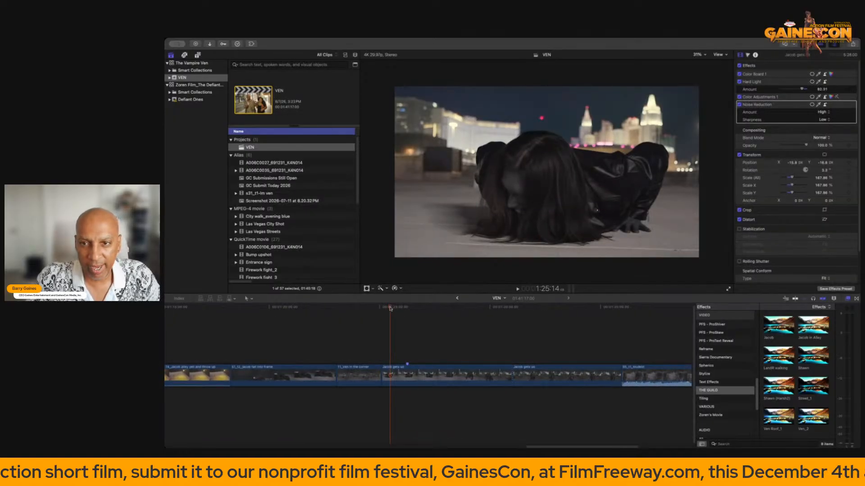
# Trim the start of the first "Jacob gets up" clip to its marker and play the cut from the preceding fall clip.
pyautogui.moveTo(390, 309); pyautogui.dragTo(406, 312)
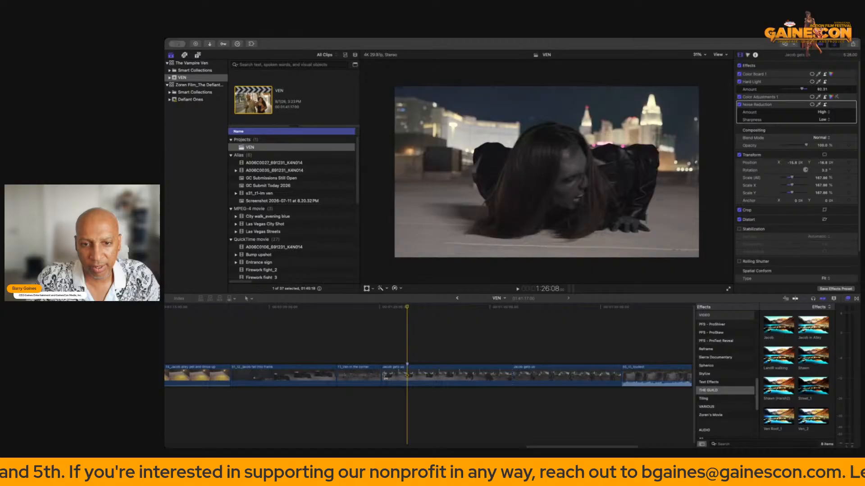
pyautogui.moveTo(384, 375); pyautogui.dragTo(408, 377)
pyautogui.click(356, 353)
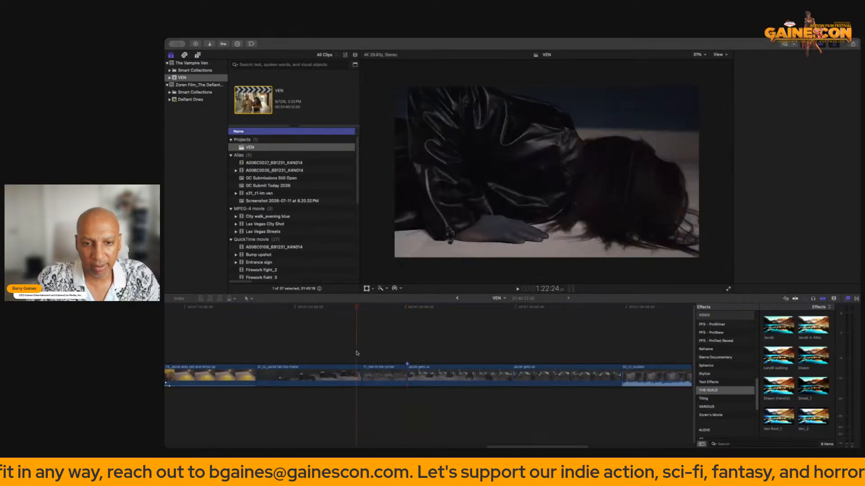
pyautogui.press('space')
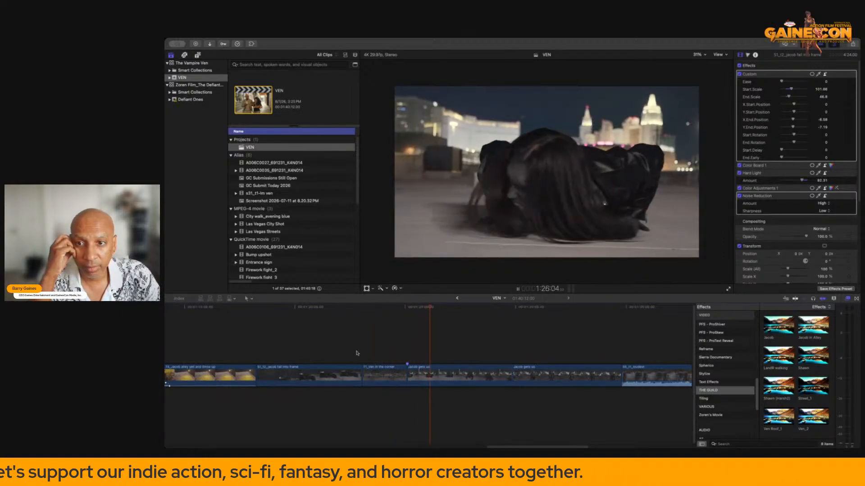
pyautogui.press('space')
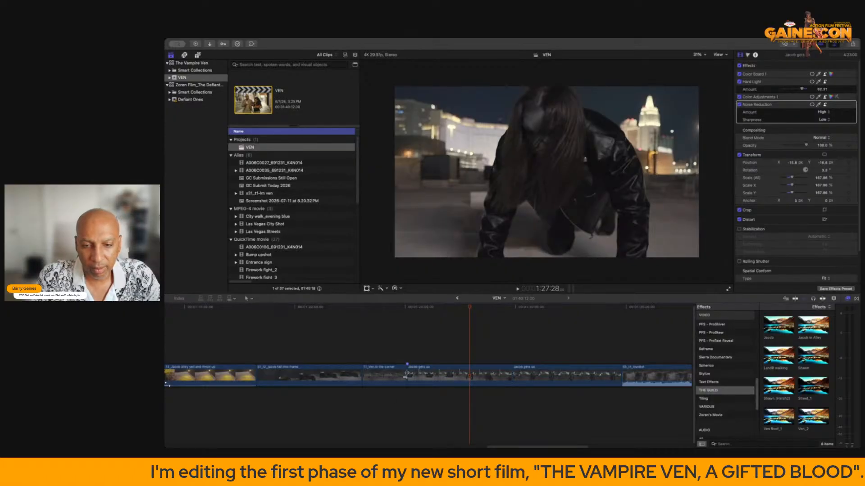
# Extend the start of the first "Jacob gets up" clip until it lasts about 5:06, and replay from the fall clip.
pyautogui.moveTo(406, 374); pyautogui.dragTo(402, 377)
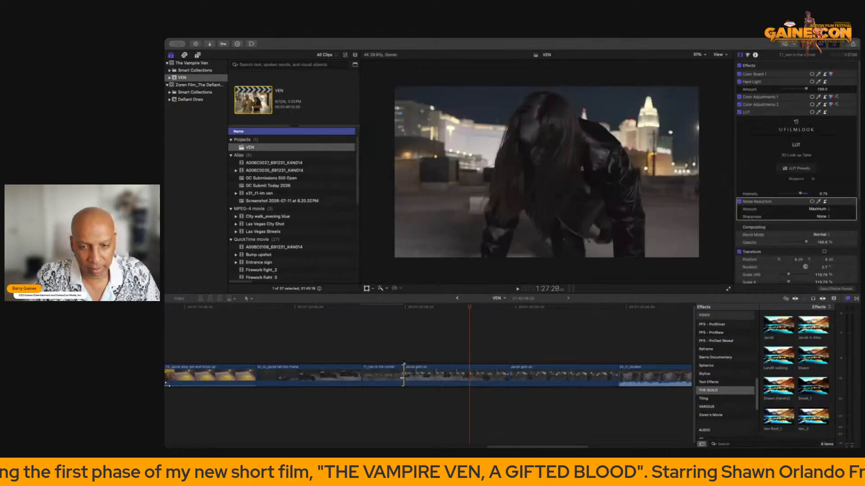
pyautogui.click(415, 375)
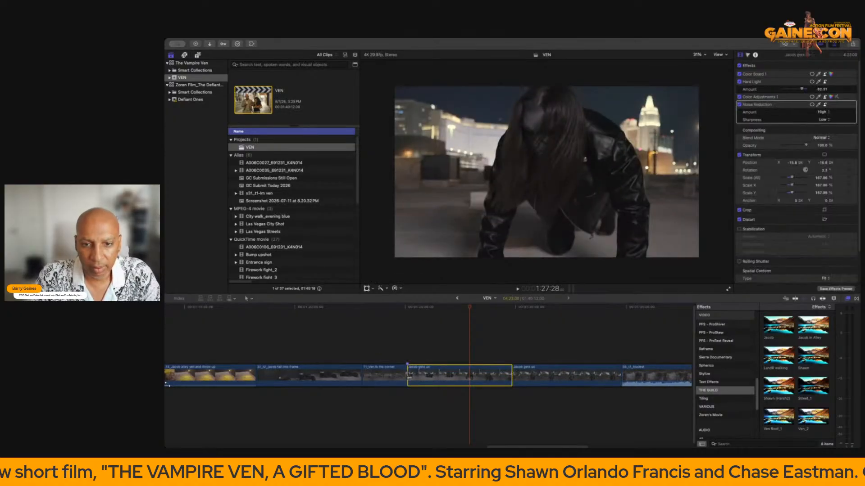
pyautogui.moveTo(409, 377); pyautogui.dragTo(399, 377)
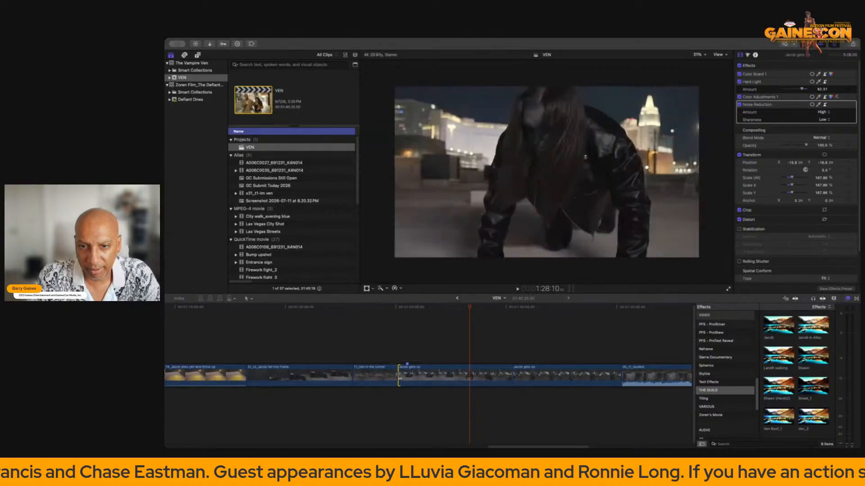
pyautogui.click(334, 348)
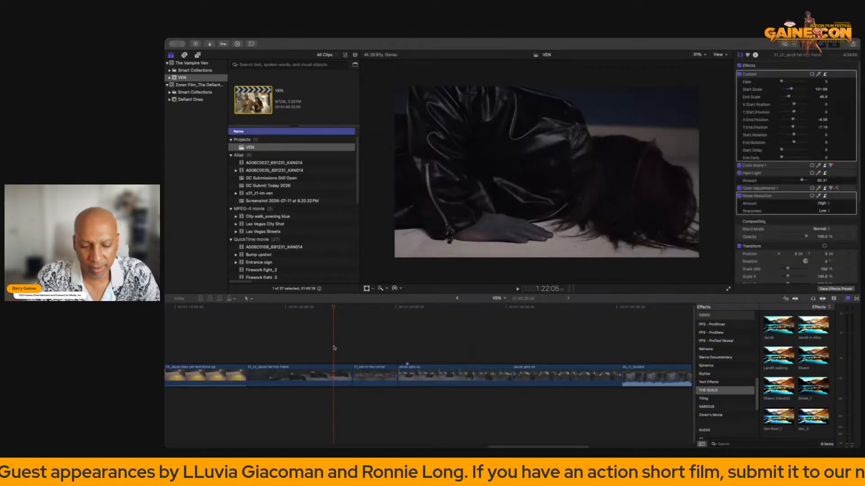
pyautogui.press('space')
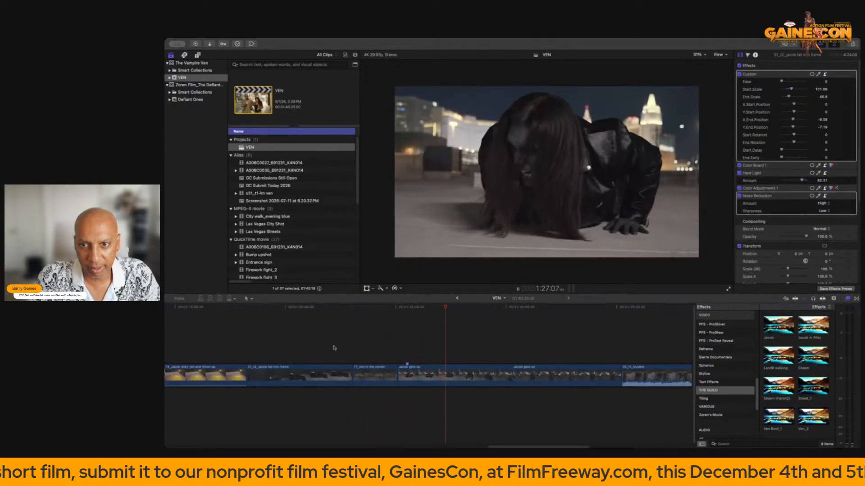
pyautogui.click(335, 347)
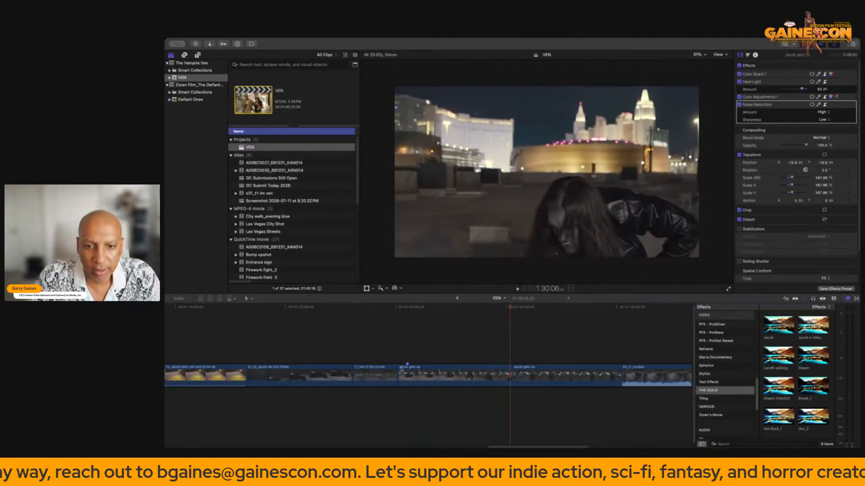
# Adjust the start of the first "Jacob gets up" clip so it lasts about 5:25, and play the rooftop sequence.
pyautogui.moveTo(398, 369)
pyautogui.mouseDown()
pyautogui.moveTo(358, 370)
pyautogui.moveTo(385, 370)
pyautogui.mouseUp()
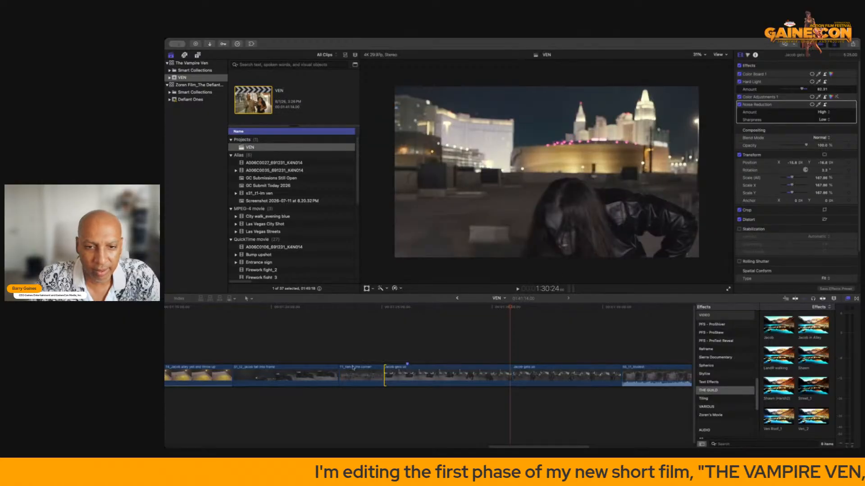
pyautogui.click(302, 350)
pyautogui.press('space')
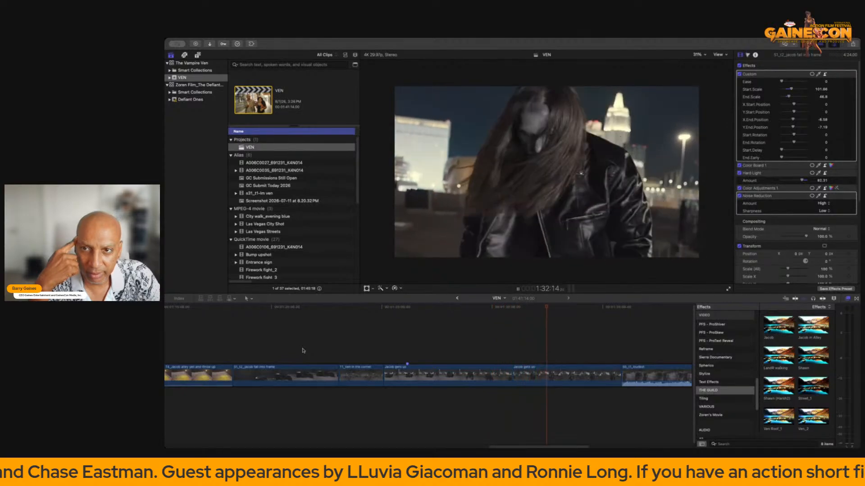
pyautogui.click(320, 358)
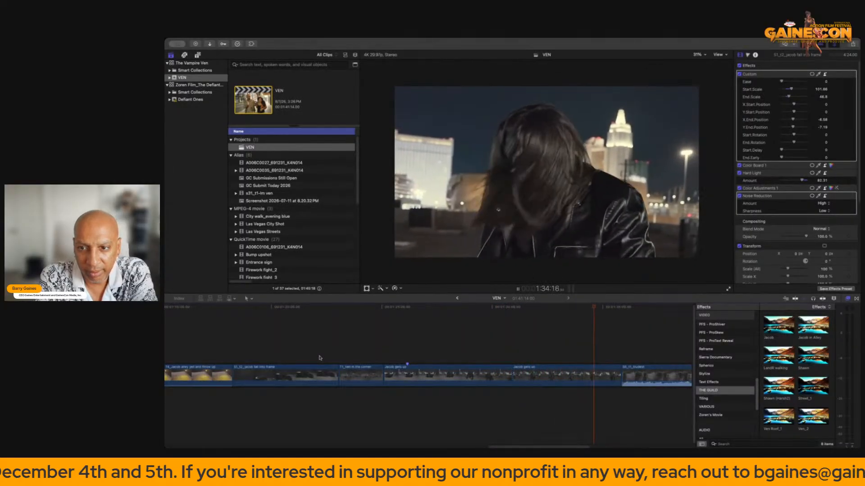
# Play from the middle of the first "Jacob gets up" clip into the last rooftop clip.
pyautogui.press('space')
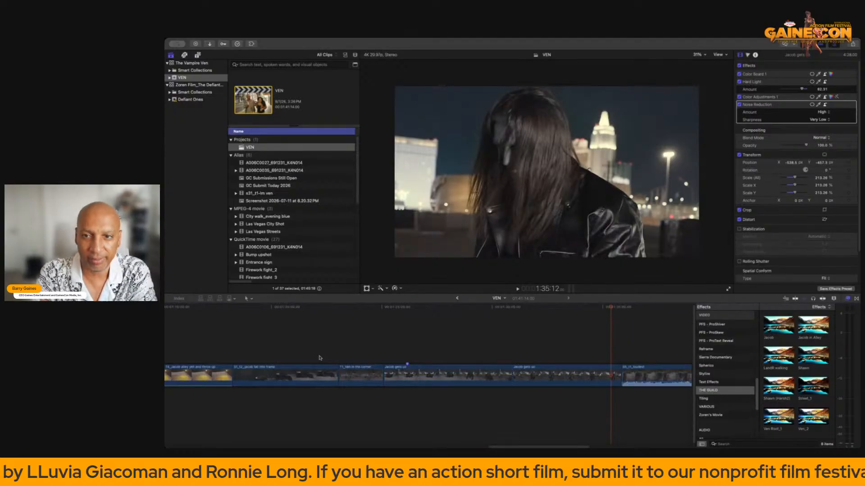
pyautogui.click(458, 356)
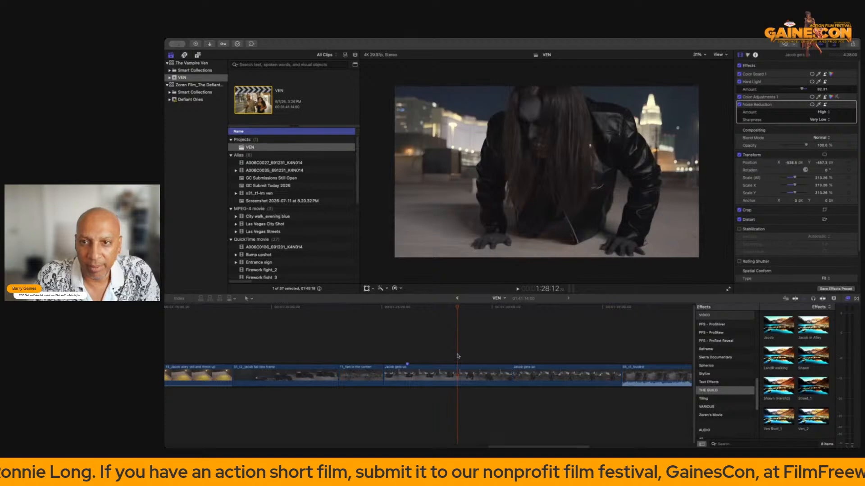
pyautogui.press('space')
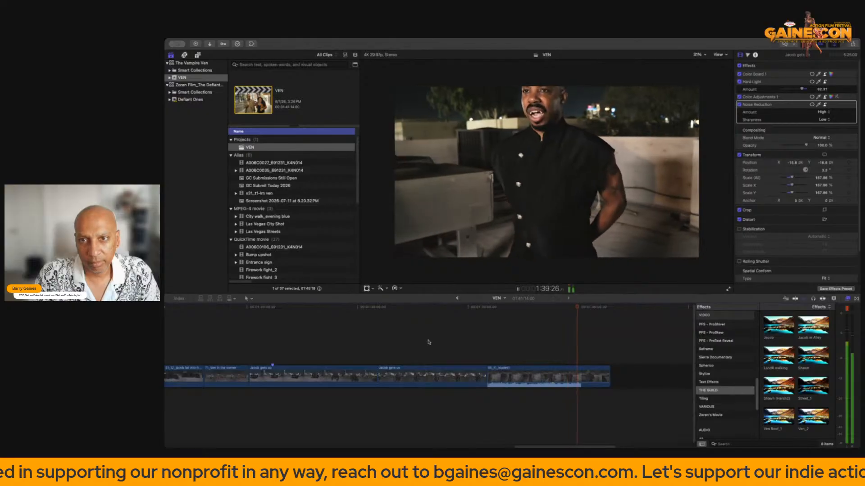
pyautogui.click(465, 348)
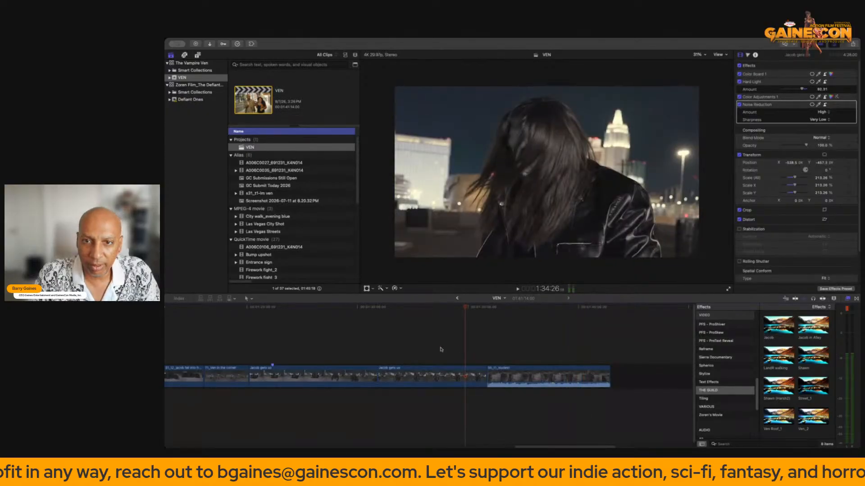
# Scrub back to the street and alley clips, then forward through both "Jacob gets up" clips to compare the shots.
pyautogui.click(331, 350)
pyautogui.click(305, 350)
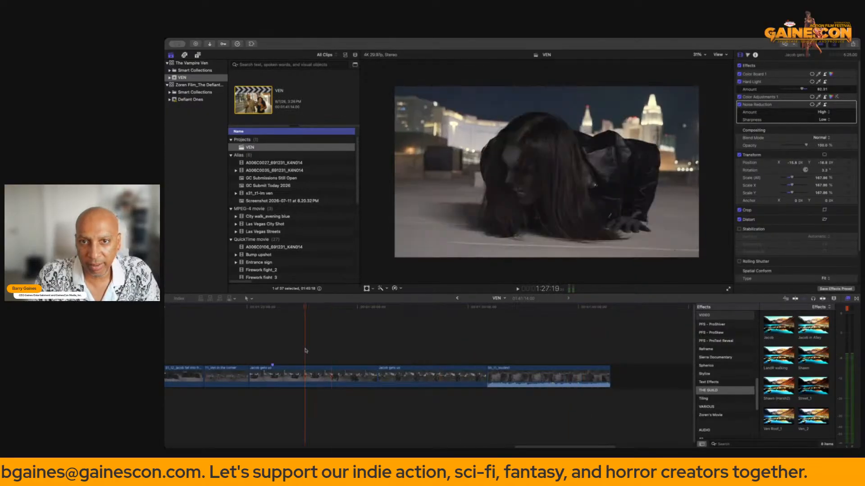
pyautogui.hscroll(-5, 304, 349)
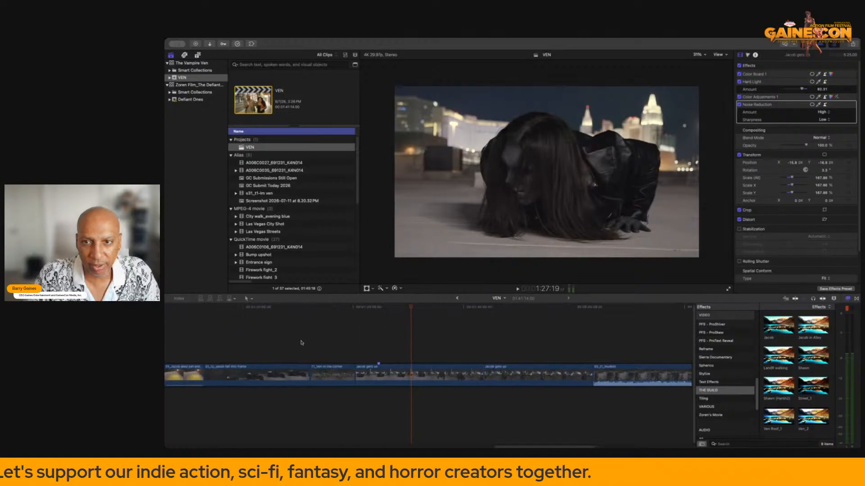
pyautogui.hscroll(-5, 301, 343)
pyautogui.click(222, 344)
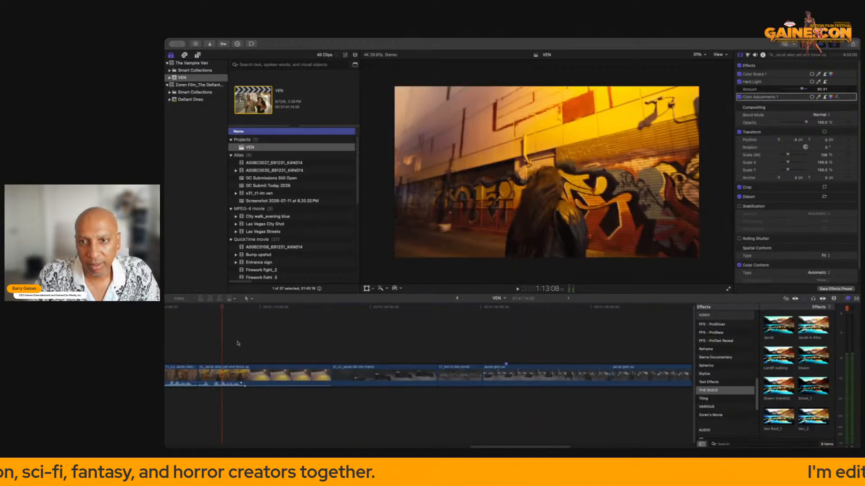
pyautogui.hscroll(-4, 237, 343)
pyautogui.click(231, 343)
pyautogui.hscroll(10, 294, 341)
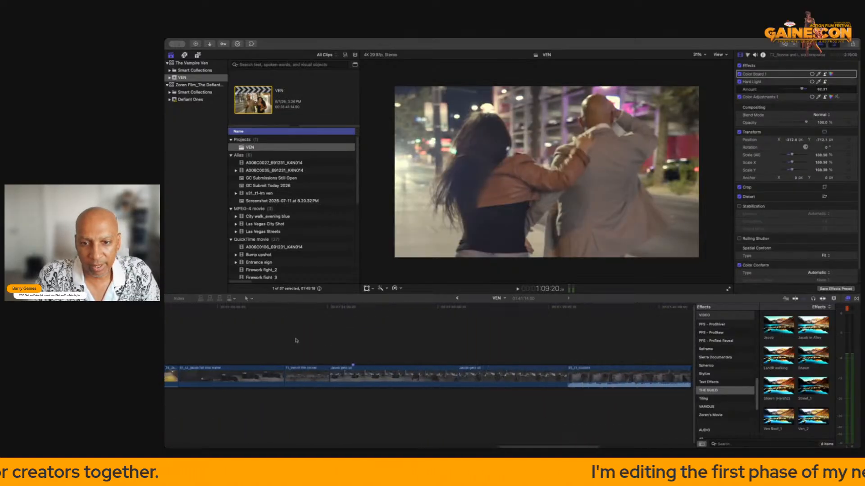
pyautogui.click(385, 342)
pyautogui.hscroll(5, 403, 342)
pyautogui.click(422, 343)
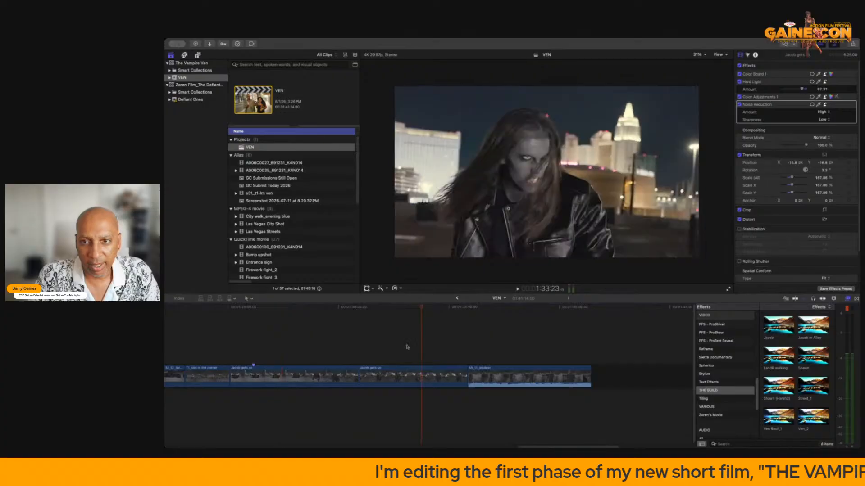
# Remove Color Board, Hard Light, both Color Adjustments and the LUT from the last rooftop clip.
pyautogui.hscroll(3, 419, 347)
pyautogui.click(442, 348)
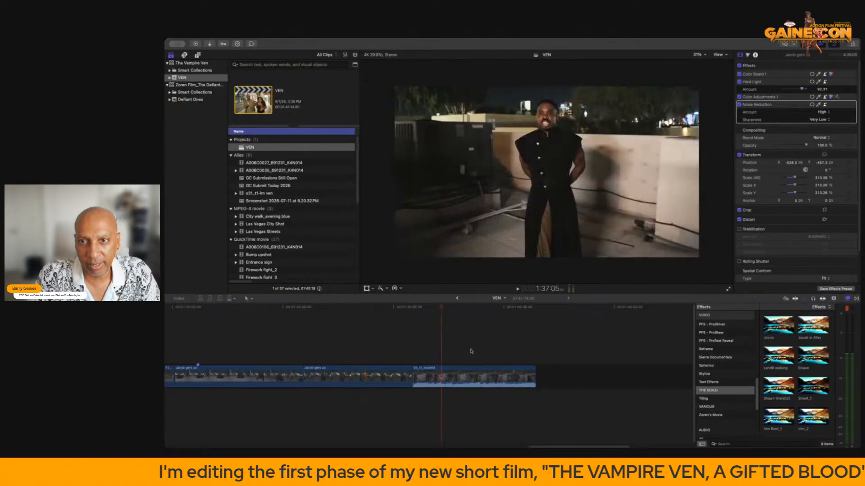
pyautogui.click(461, 375)
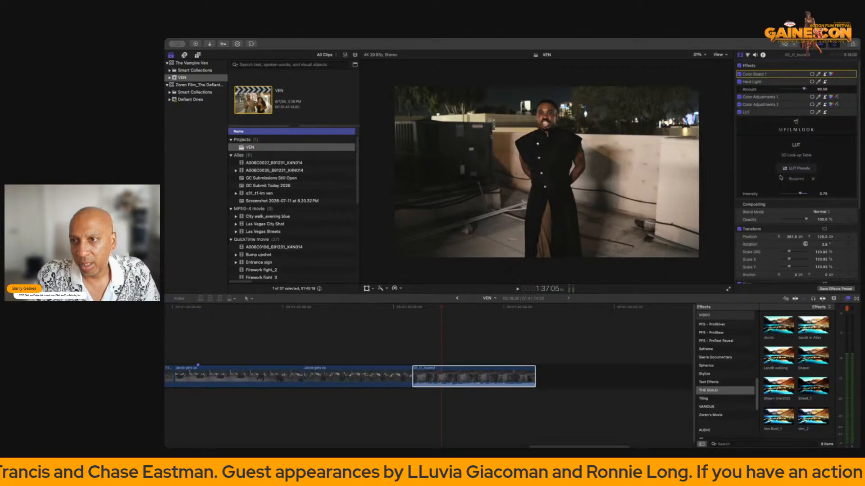
pyautogui.click(775, 88)
pyautogui.keyDown('shift'); pyautogui.click(760, 97); pyautogui.keyUp('shift')
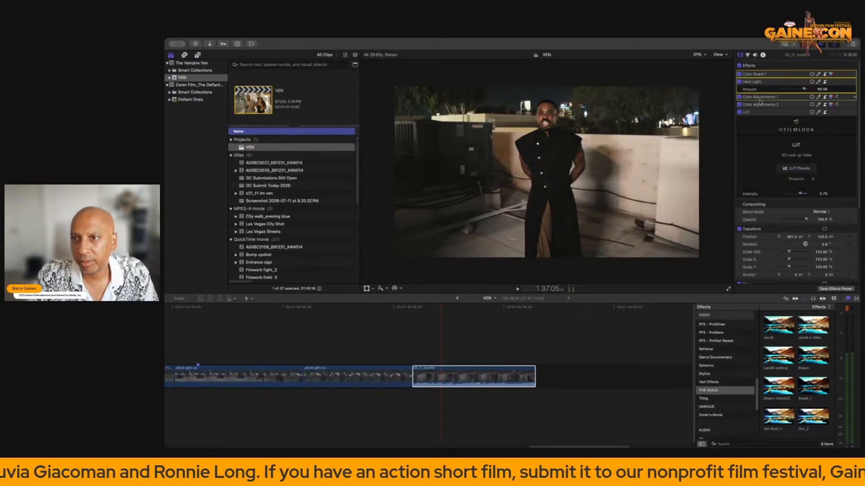
pyautogui.keyDown('shift'); pyautogui.click(759, 104); pyautogui.keyUp('shift')
pyautogui.keyDown('shift'); pyautogui.click(768, 158); pyautogui.keyUp('shift')
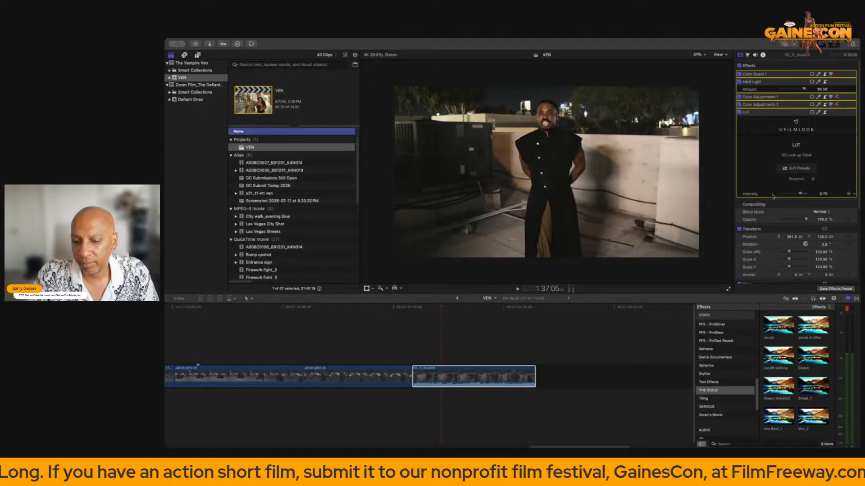
pyautogui.press('Delete')
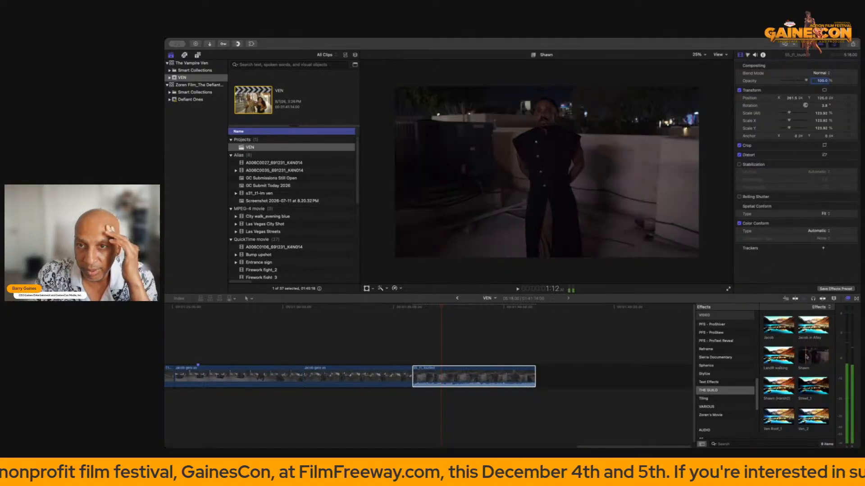
# Apply the Shawn effects preset from THE GUILD to the last rooftop clip.
pyautogui.doubleClick(807, 357)
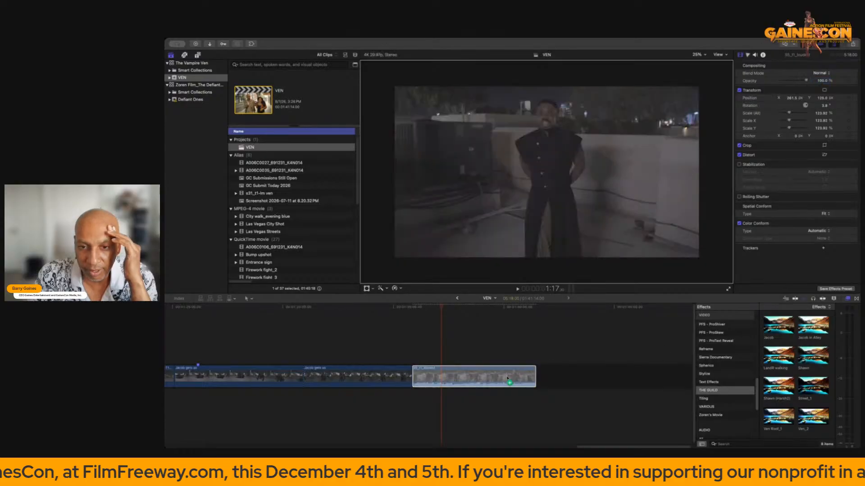
pyautogui.click(446, 336)
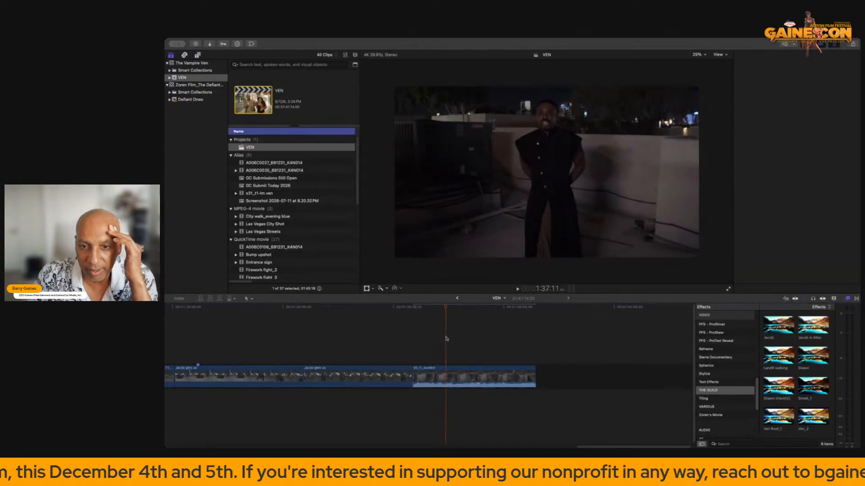
pyautogui.click(447, 375)
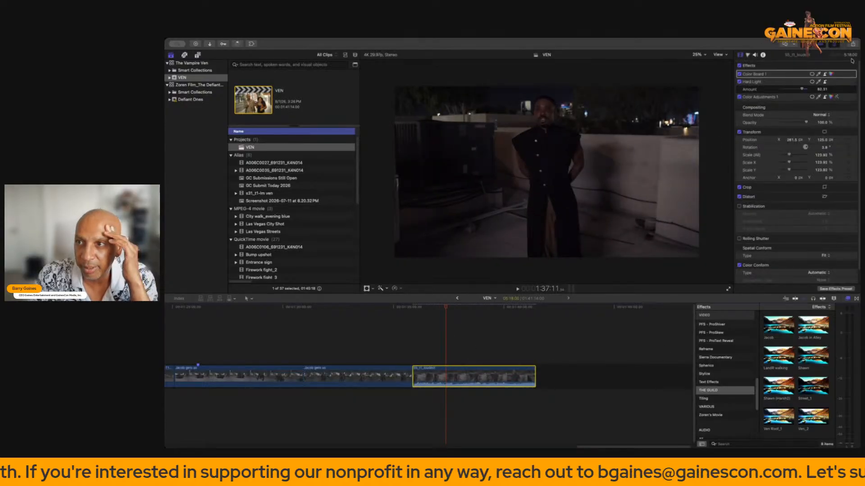
# In the last rooftop clip's Color Board, set exposure highlights to 75% and midtones to 23%, and global saturation to 63%.
pyautogui.click(831, 74)
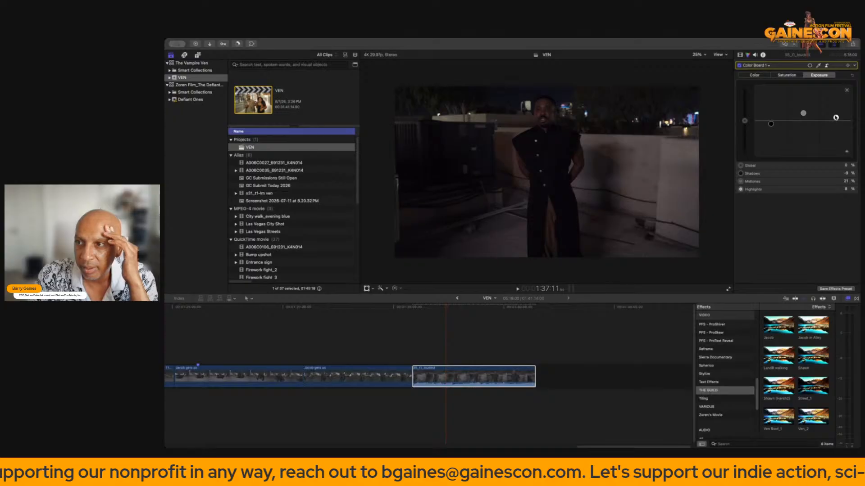
pyautogui.moveTo(836, 118); pyautogui.dragTo(803, 112)
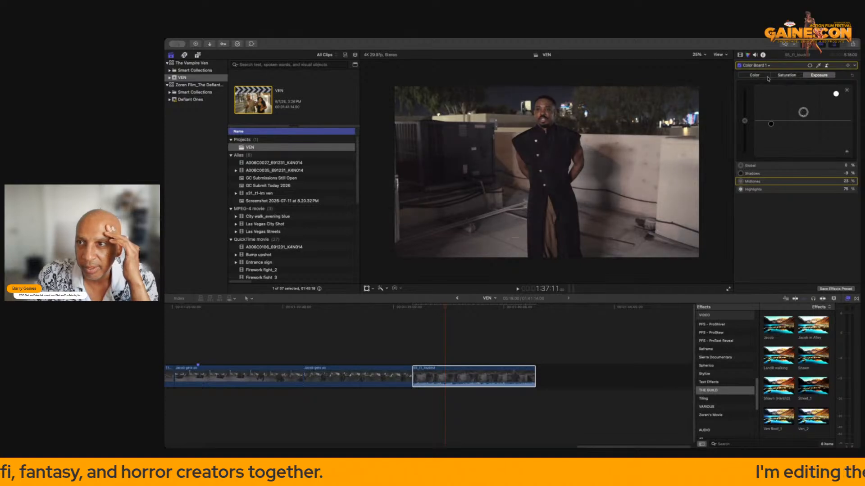
pyautogui.click(785, 76)
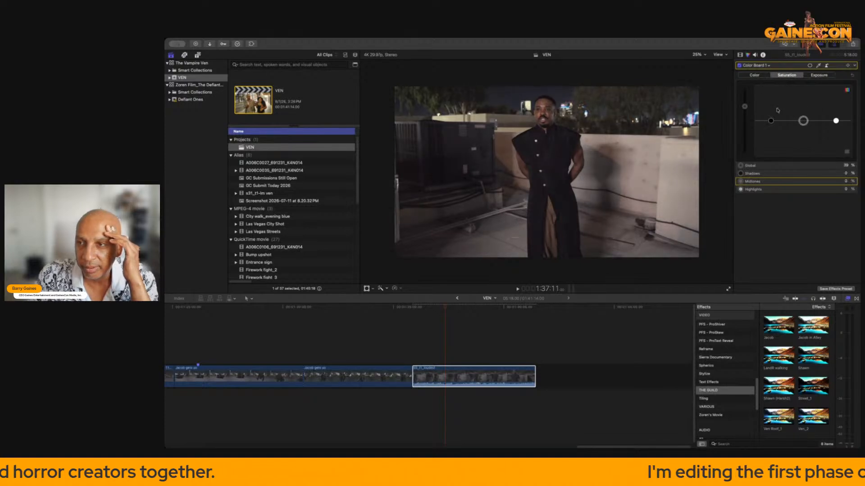
pyautogui.click(745, 98)
pyautogui.moveTo(745, 98); pyautogui.dragTo(745, 98)
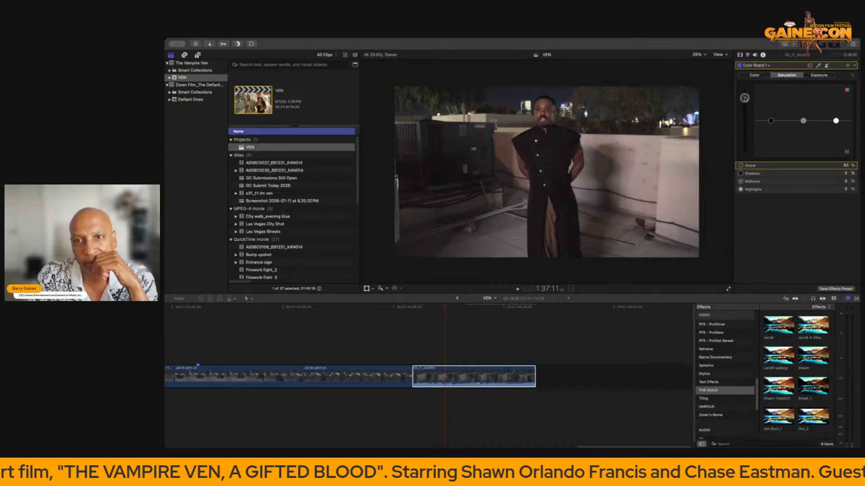
# Compare the regraded rooftop clip with the second "Jacob gets up" clip by scrubbing and playing across their cut.
pyautogui.click(365, 352)
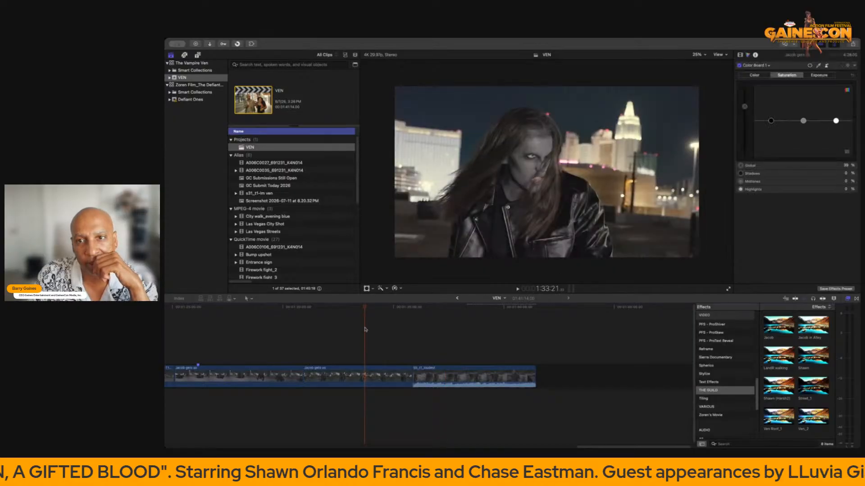
pyautogui.click(407, 307)
pyautogui.moveTo(408, 307); pyautogui.dragTo(391, 344)
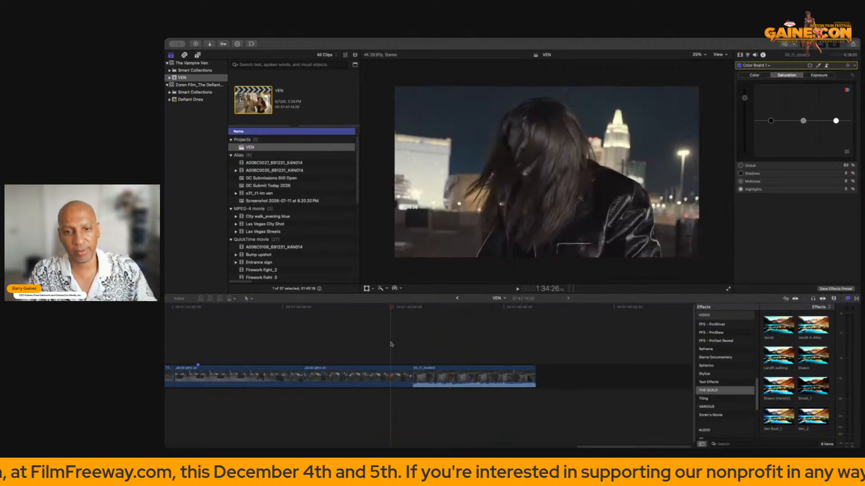
pyautogui.press('space')
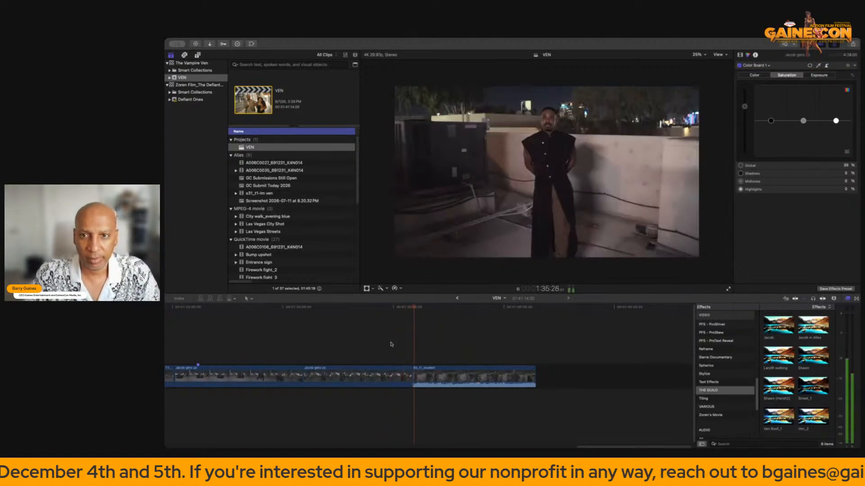
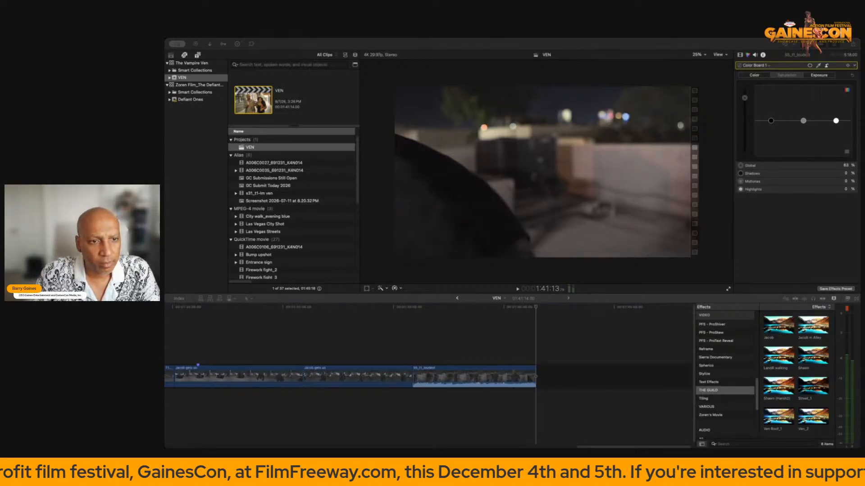
# Append the s7_t1 clip to the end of the timeline and skim through its opening.
pyautogui.moveTo(548, 363); pyautogui.dragTo(542, 380)
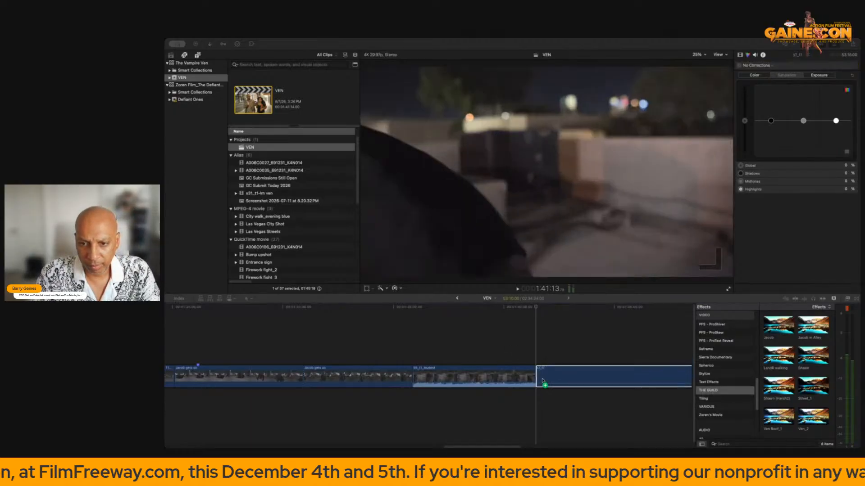
pyautogui.hscroll(6, 441, 348)
pyautogui.click(474, 346)
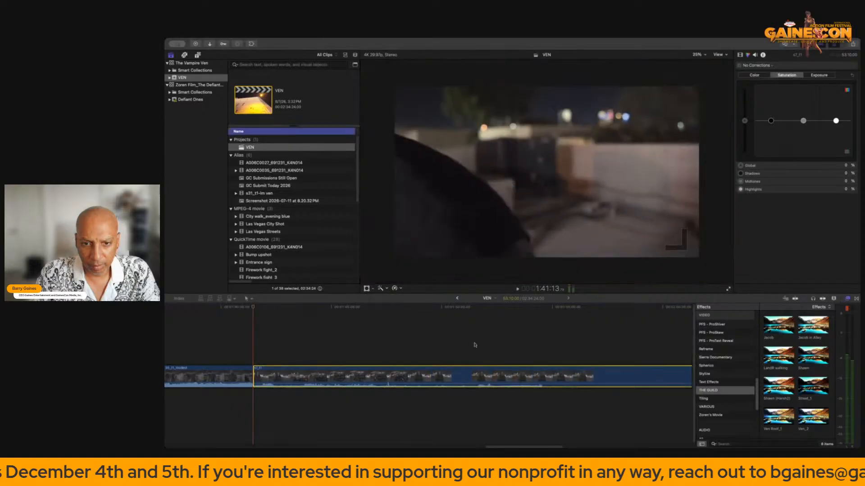
pyautogui.click(457, 345)
pyautogui.hscroll(4, 469, 347)
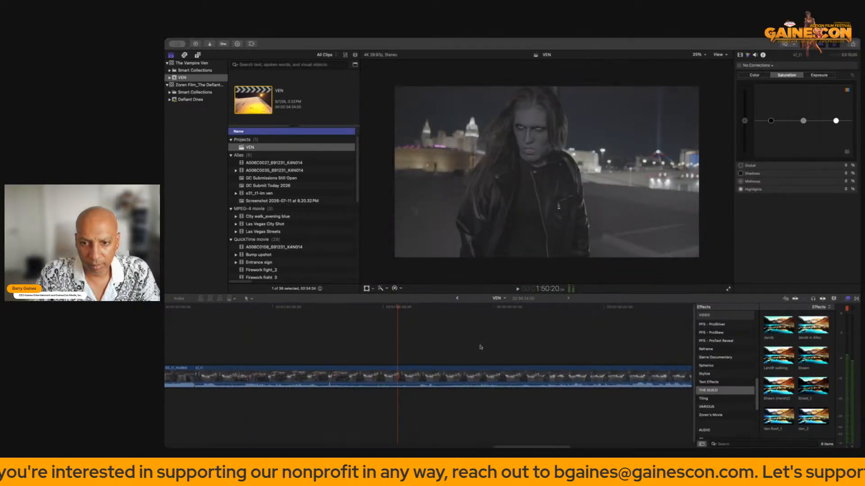
pyautogui.click(481, 347)
# Apply the MissionSound audio effect preset to the s7_t1 clip.
pyautogui.click(529, 373)
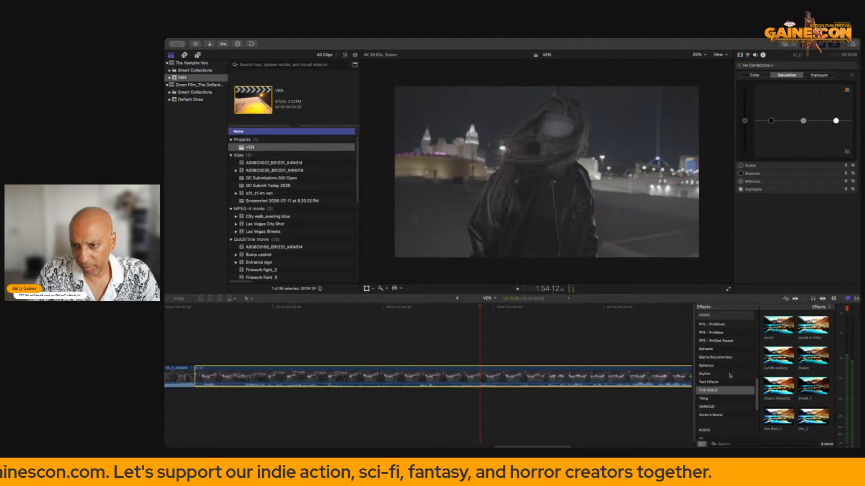
pyautogui.scroll(3, 729, 375)
pyautogui.scroll(-10, 743, 372)
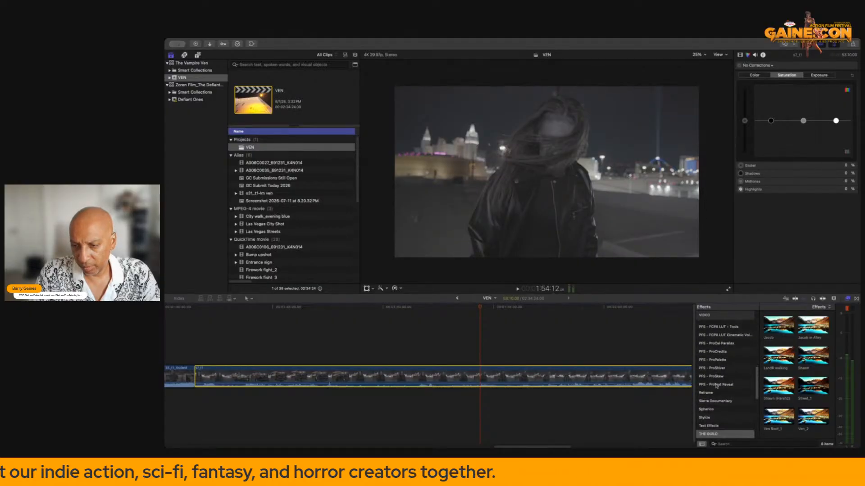
pyautogui.click(710, 377)
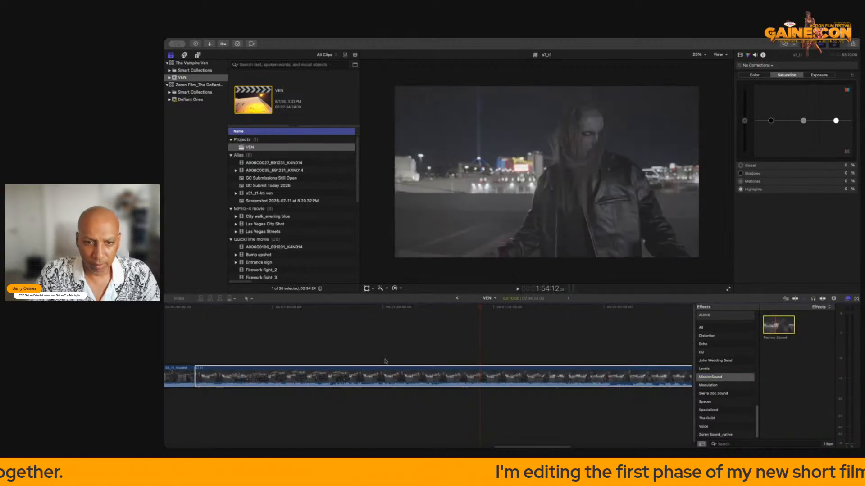
# Play the s7_t1 clip from its scene 7 slate into the performance to check the sound and action.
pyautogui.click(344, 352)
pyautogui.press('space')
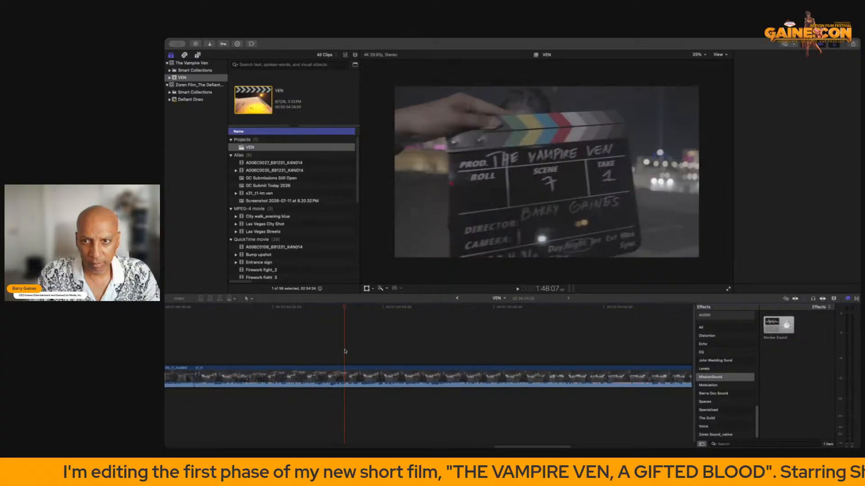
pyautogui.click(337, 350)
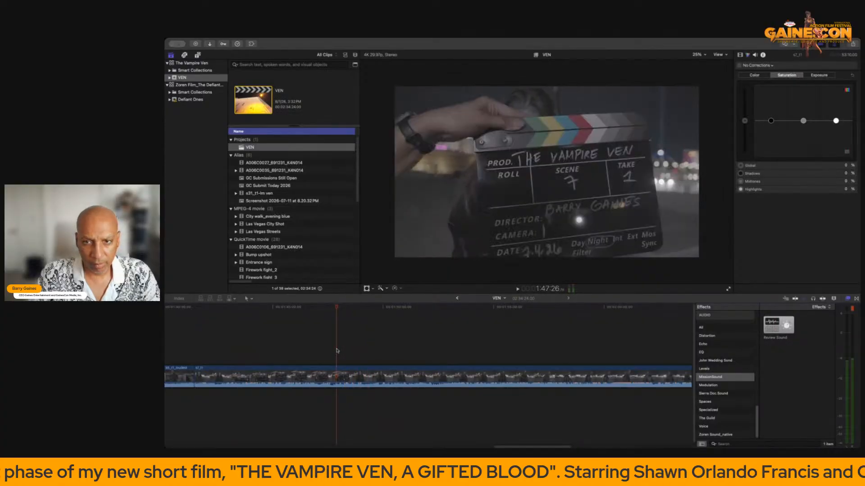
pyautogui.press('space')
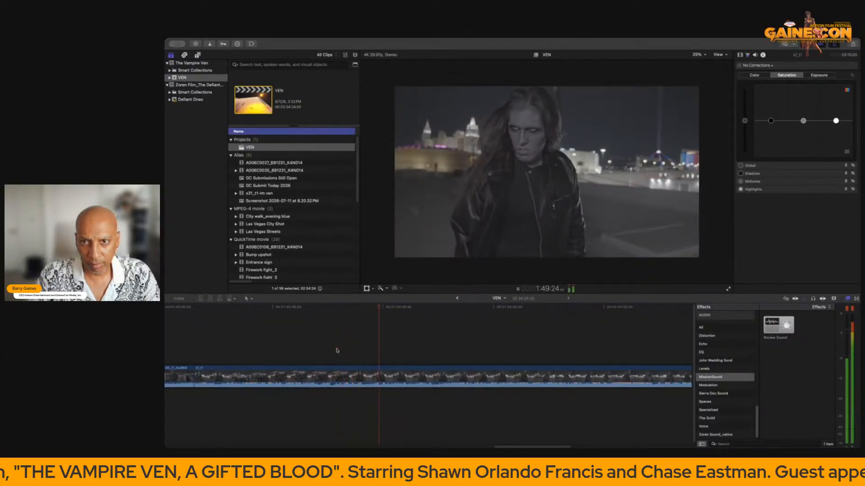
pyautogui.press('space')
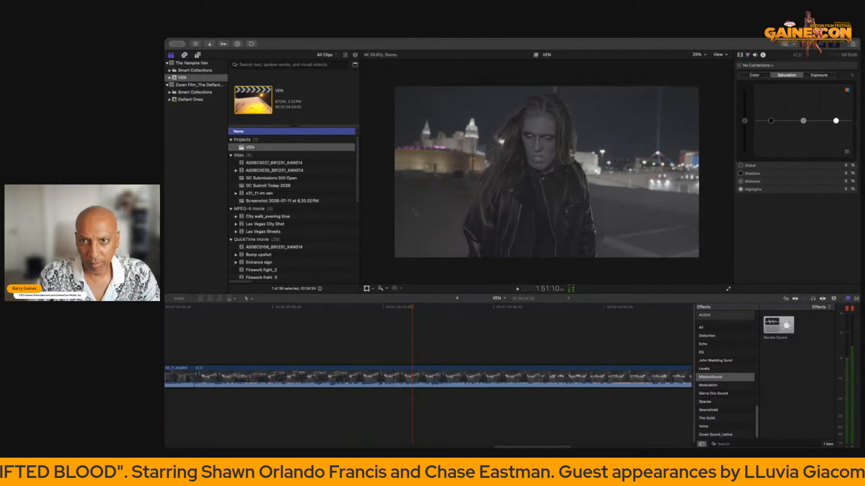
# Fit the picture to the viewer and replay the s7_t1 clip between about 1:53 and 1:57 to find its usable start.
pyautogui.click(696, 55)
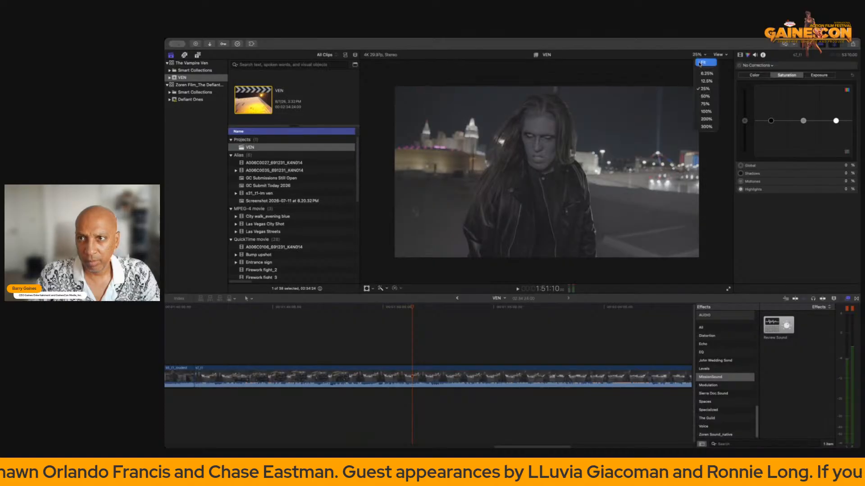
pyautogui.click(702, 64)
pyautogui.press('space')
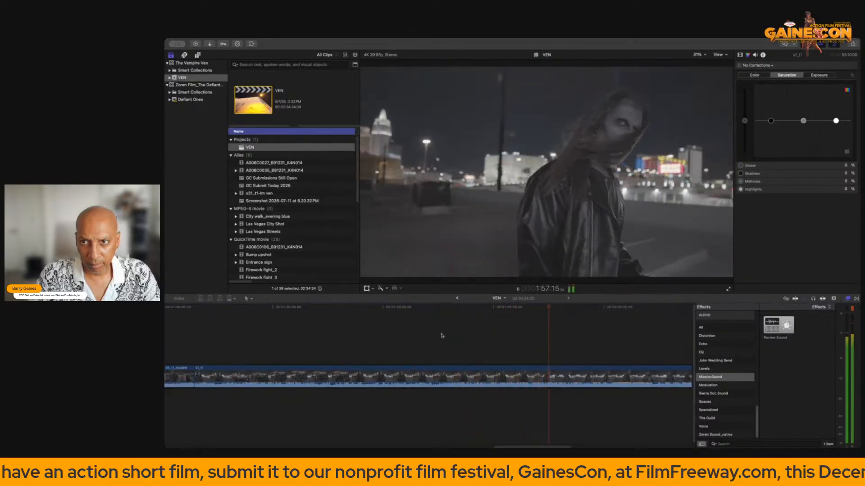
pyautogui.press('space')
pyautogui.click(470, 347)
pyautogui.press('space')
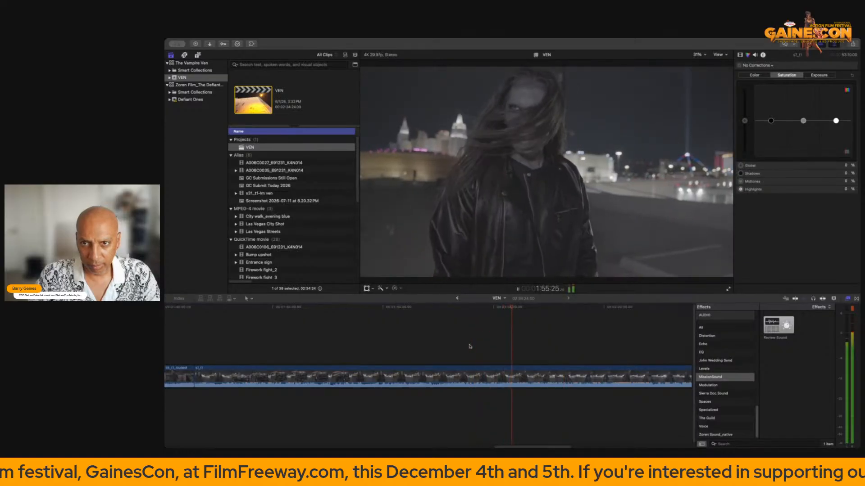
pyautogui.click(456, 348)
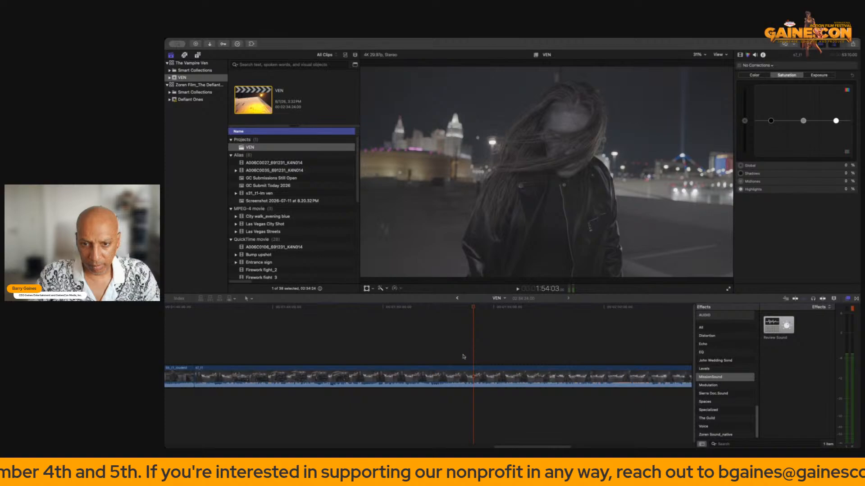
pyautogui.click(456, 357)
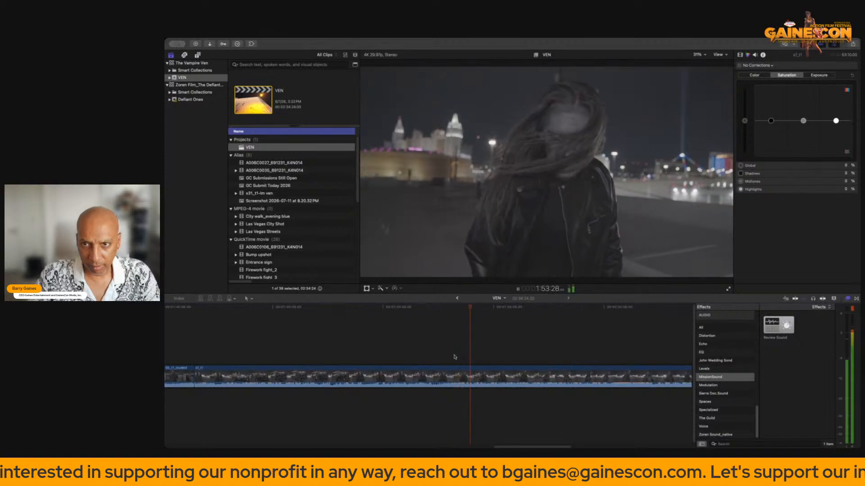
pyautogui.press('space')
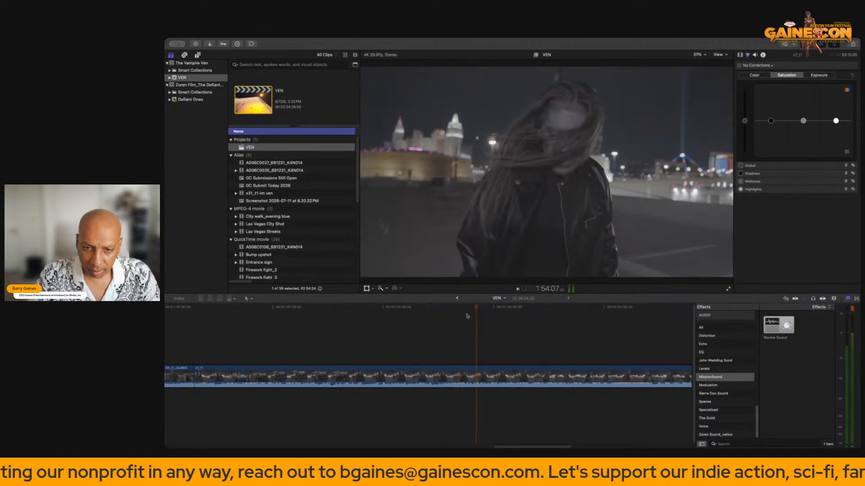
pyautogui.click(449, 349)
pyautogui.press('space')
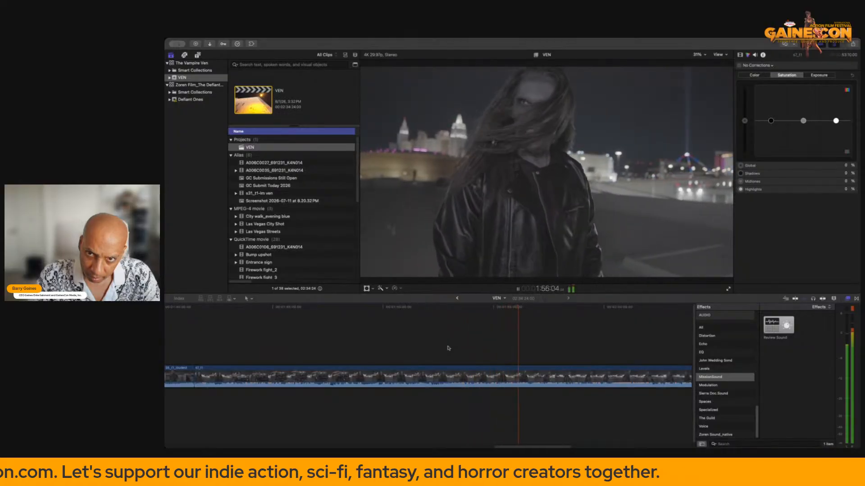
# Replay short stretches of s7_t1 around 1:55–1:56 and park the playhead where the performer's usable action begins.
pyautogui.press('space')
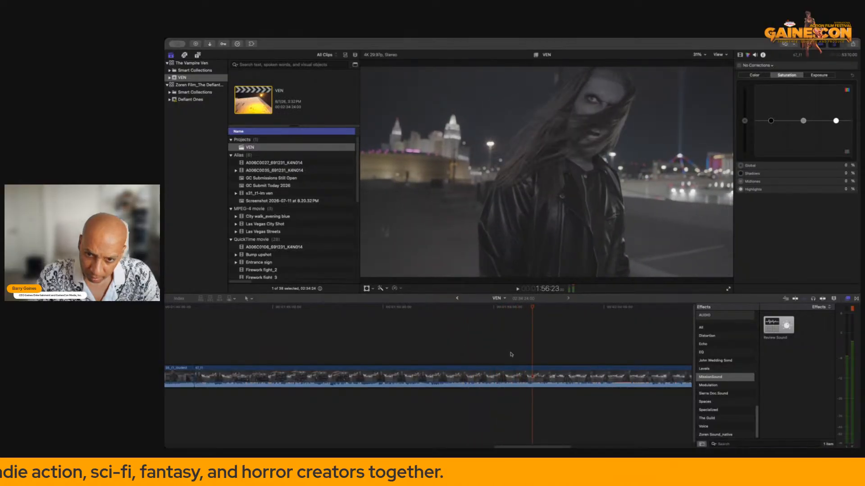
pyautogui.click(515, 354)
pyautogui.press('space')
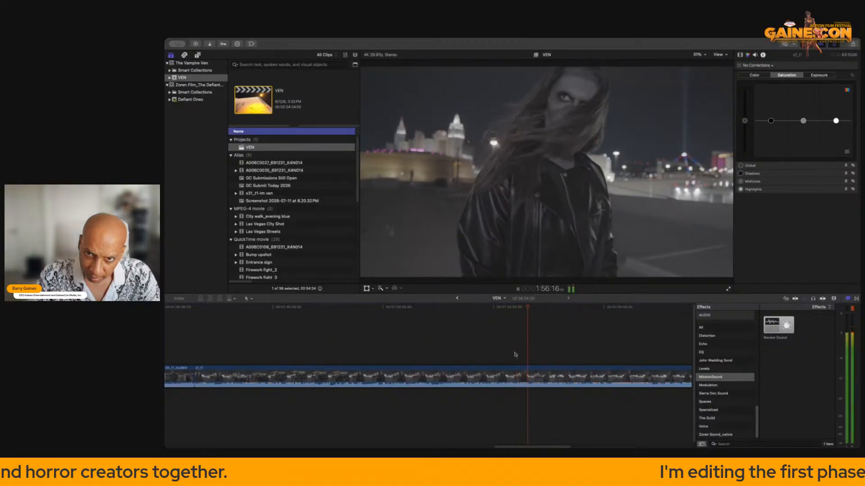
pyautogui.press('space')
pyautogui.click(504, 356)
pyautogui.press('space')
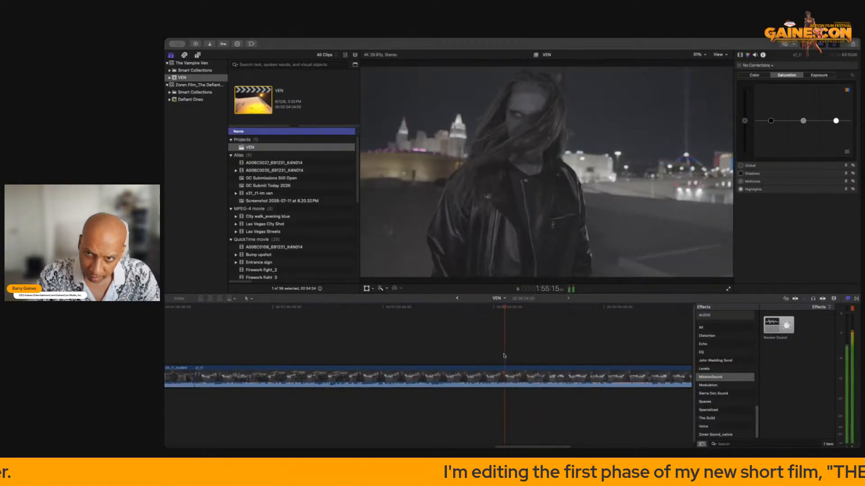
pyautogui.press('space')
pyautogui.click(512, 309)
pyautogui.moveTo(511, 309); pyautogui.dragTo(507, 311)
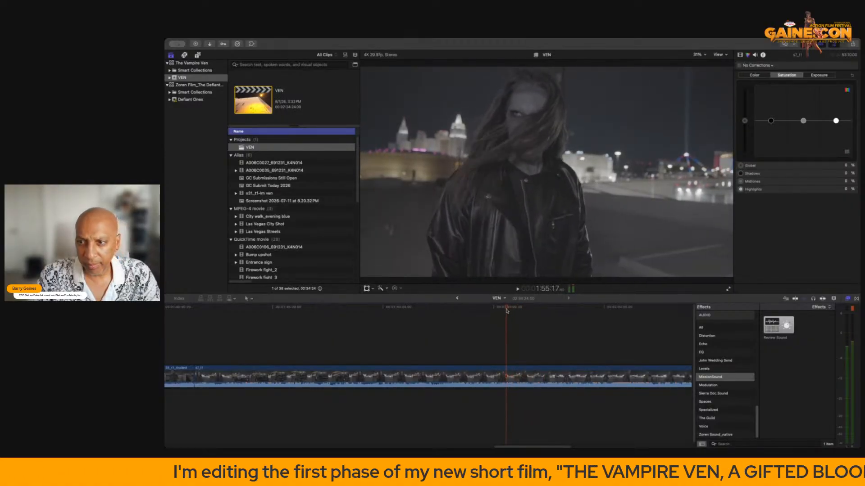
# Split the s7_t1 clip at about 1:55:12 and delete its opening section with the slate.
pyautogui.click(801, 299)
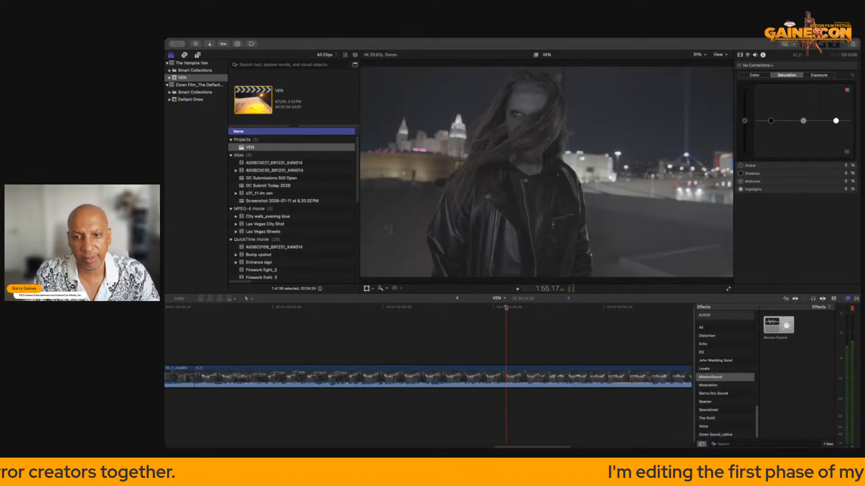
pyautogui.click(512, 379)
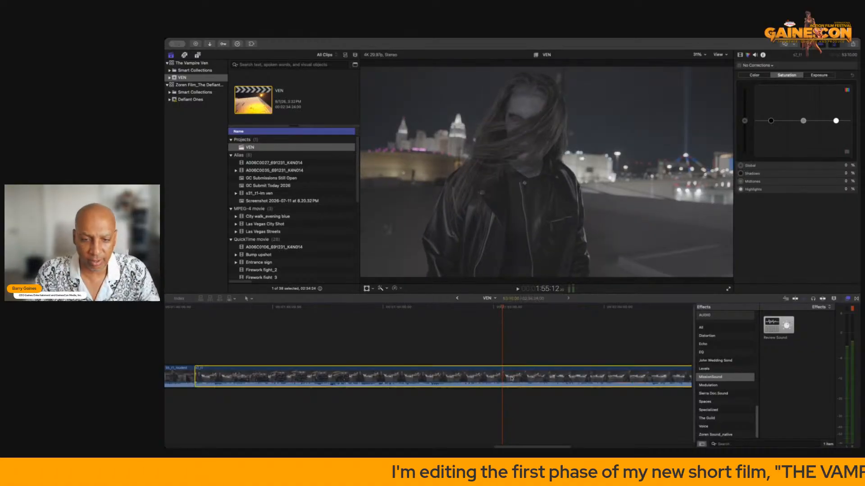
pyautogui.press('super+b')
pyautogui.press('Delete')
pyautogui.hscroll(-5, 390, 346)
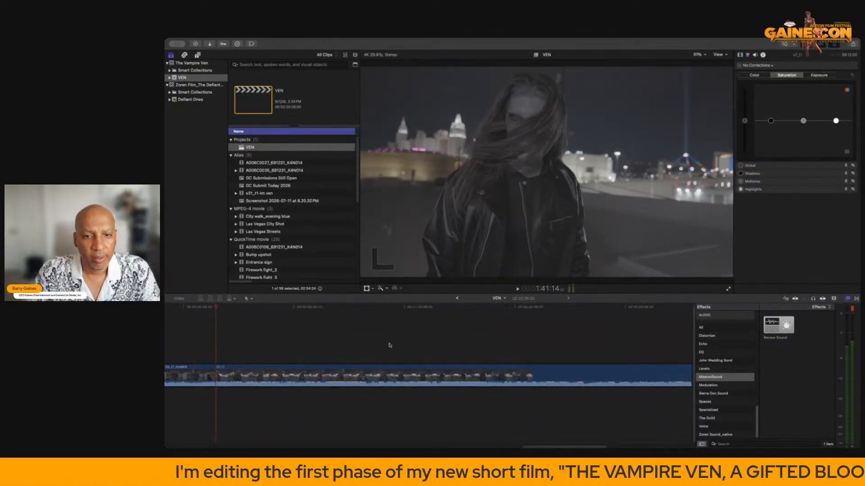
# Extend the start of the trimmed s7_t1 clip about 12 frames earlier, playing across the preceding cut to check the timing.
pyautogui.click(395, 354)
pyautogui.press('space')
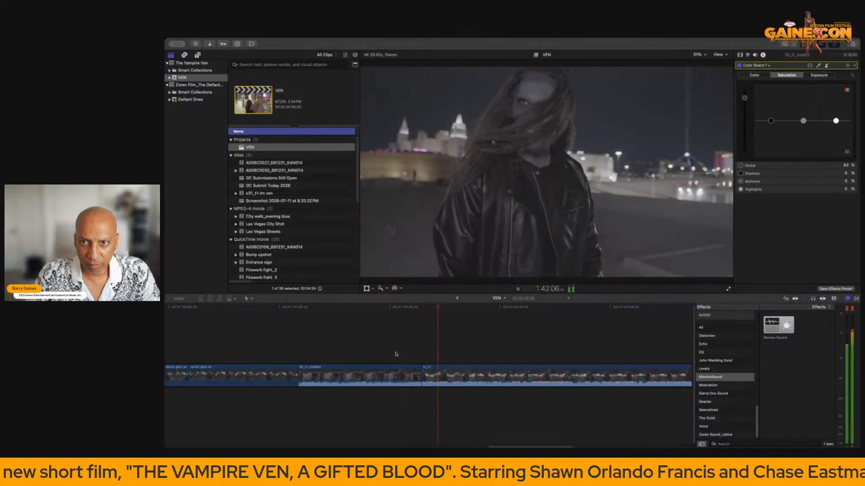
pyautogui.moveTo(422, 370); pyautogui.dragTo(419, 370)
pyautogui.press('space')
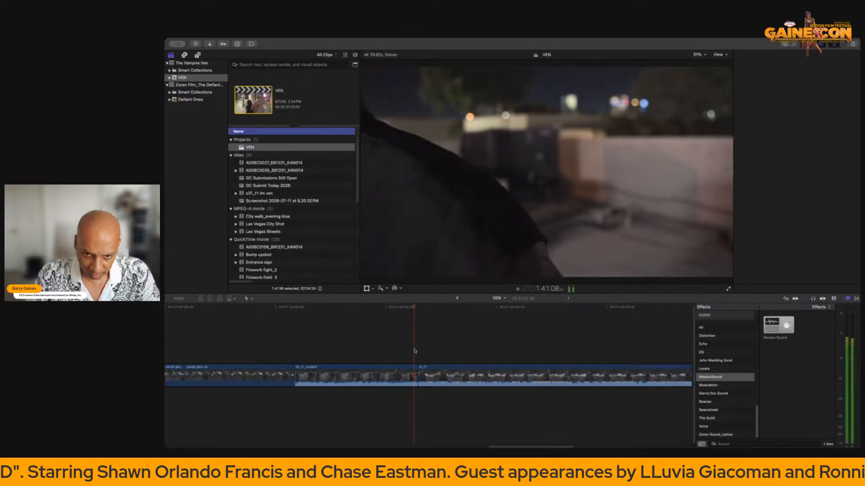
pyautogui.press('space')
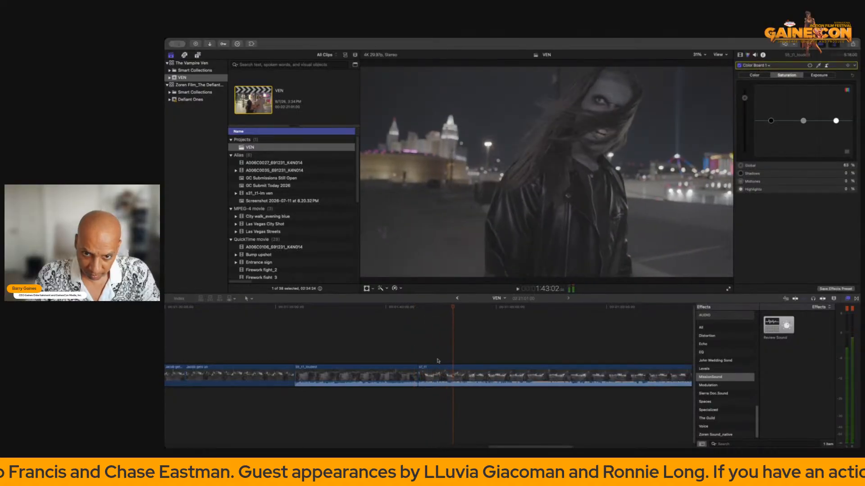
pyautogui.moveTo(420, 370); pyautogui.dragTo(412, 370)
pyautogui.click(408, 362)
pyautogui.press('space')
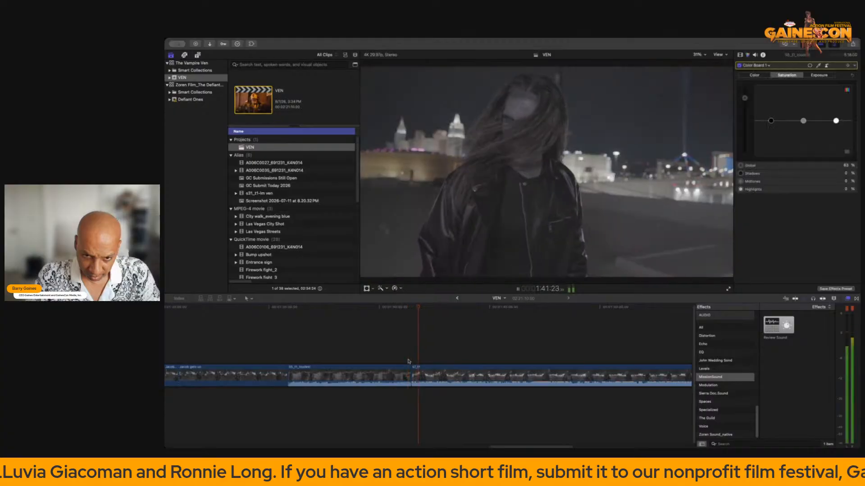
pyautogui.press('space')
# Fine-tune the head of s7_t1 by about three more frames and replay the transition from the rooftop clip.
pyautogui.moveTo(413, 371); pyautogui.dragTo(410, 370)
pyautogui.click(401, 354)
pyautogui.press('space')
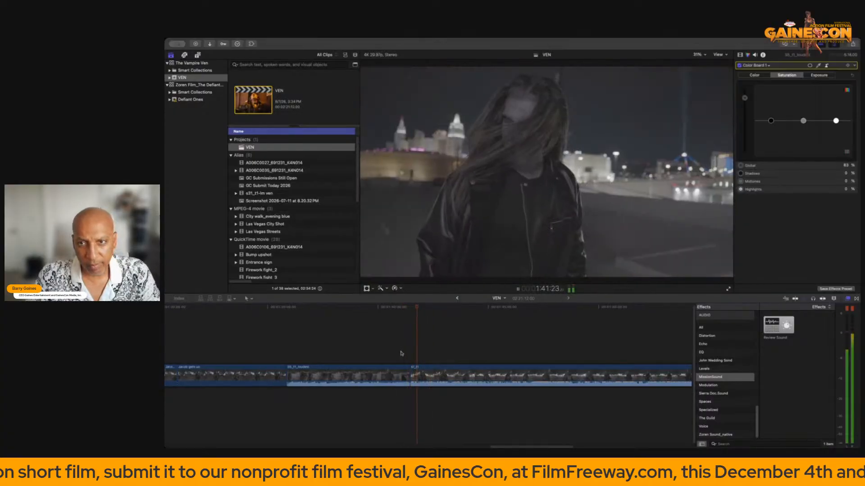
pyautogui.press('space')
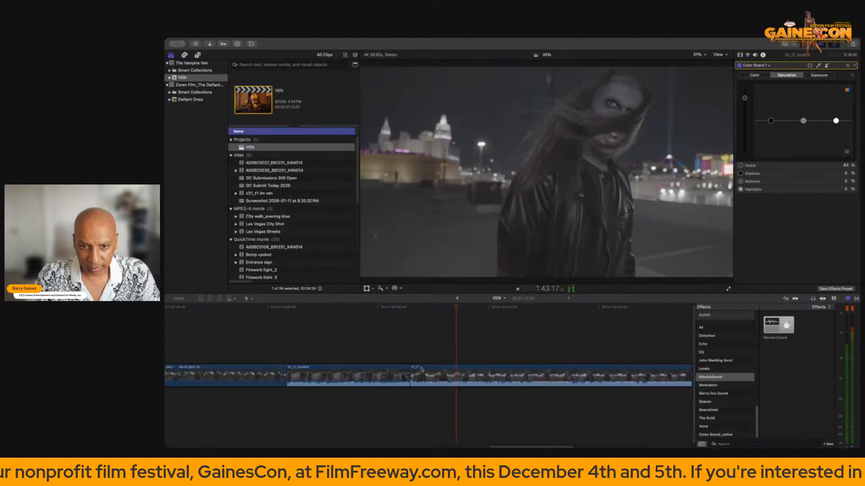
pyautogui.moveTo(413, 369); pyautogui.dragTo(411, 369)
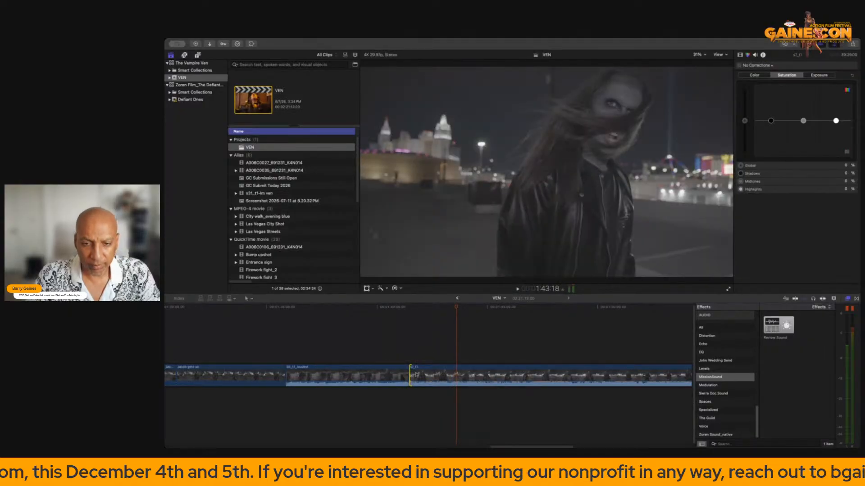
pyautogui.click(404, 358)
pyautogui.press('space')
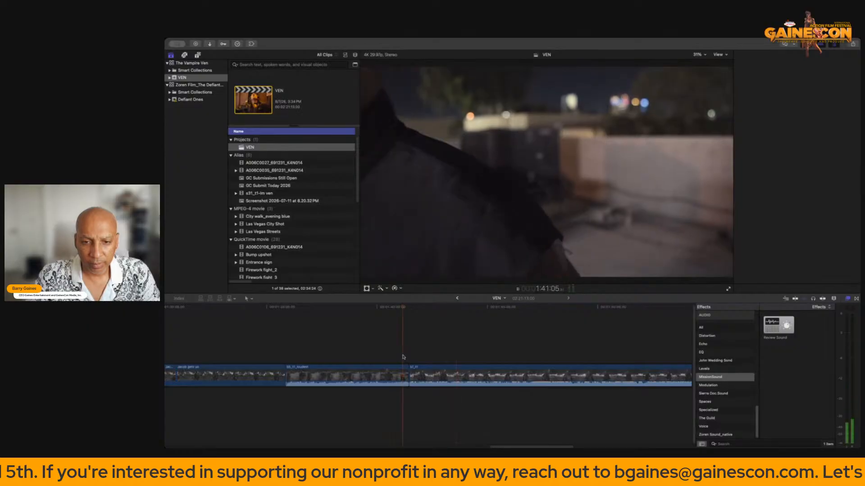
pyautogui.press('space')
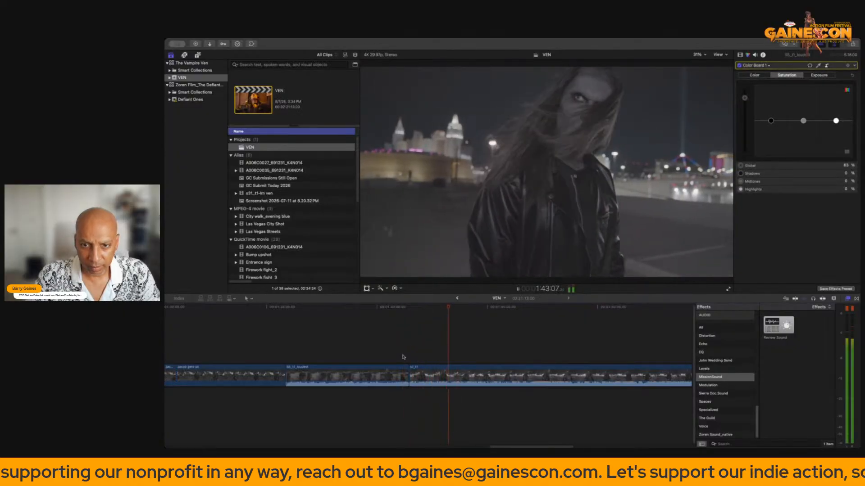
# Split the s7_t1 clip about one second after its start, at 1:42:15.
pyautogui.click(419, 378)
pyautogui.rightClick(419, 377)
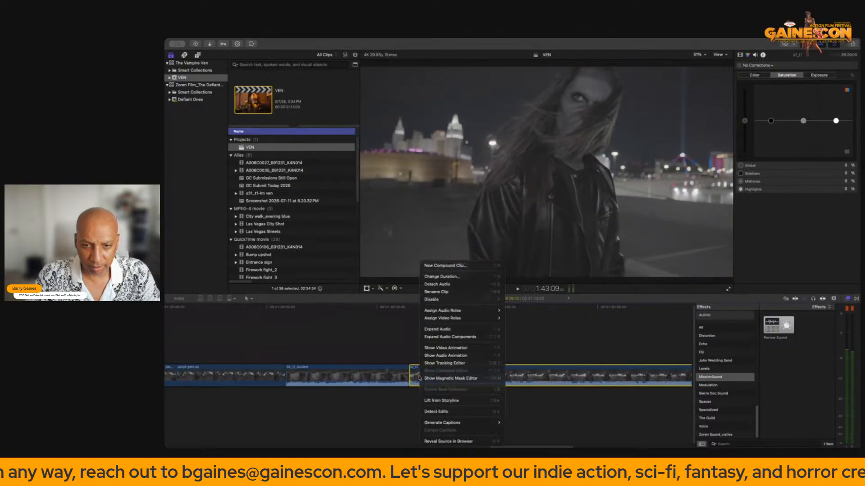
pyautogui.click(405, 351)
pyautogui.click(427, 355)
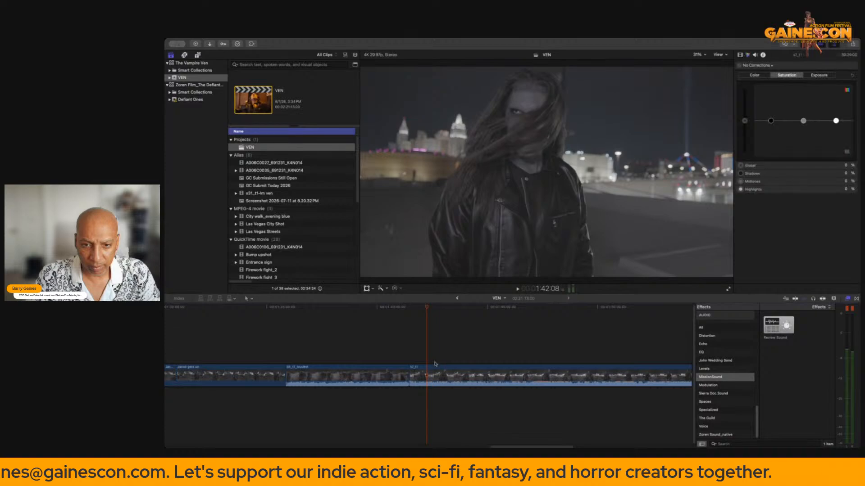
pyautogui.click(433, 366)
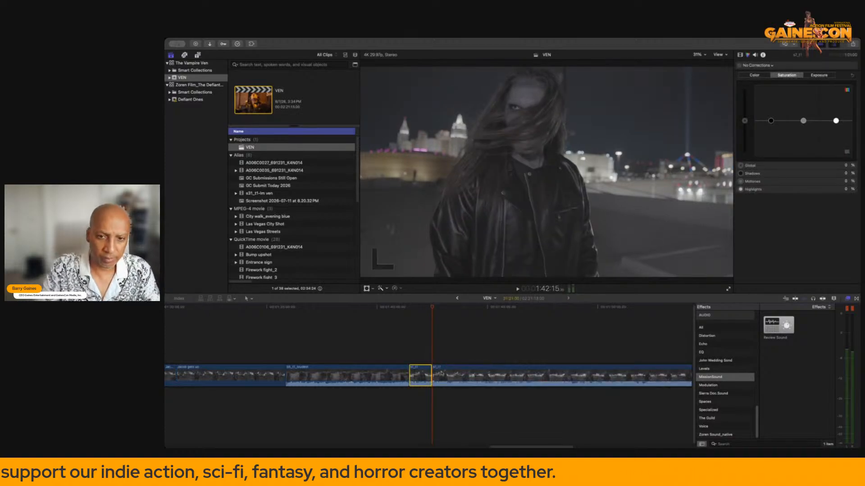
# Detach the audio from the short first piece of s7_t1.
pyautogui.rightClick(418, 377)
pyautogui.press('Up')
pyautogui.press('Up')
pyautogui.press('Up')
pyautogui.press('Up')
pyautogui.press('Up')
pyautogui.press('Up')
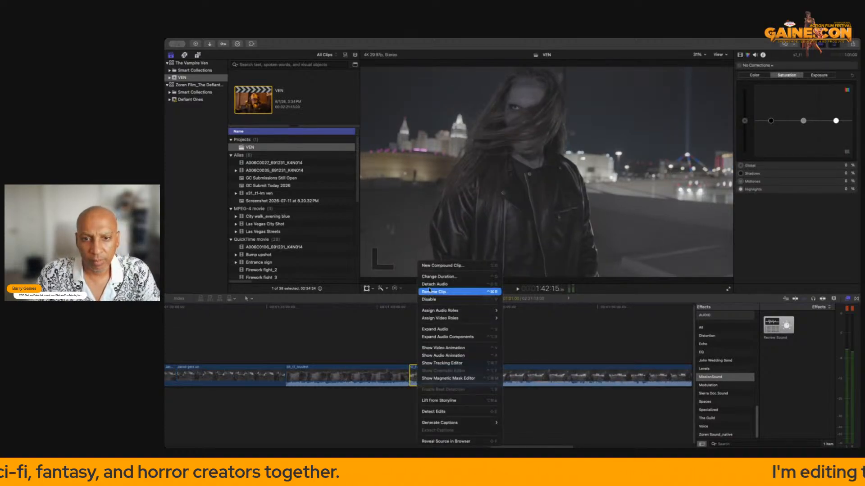
pyautogui.press('Return')
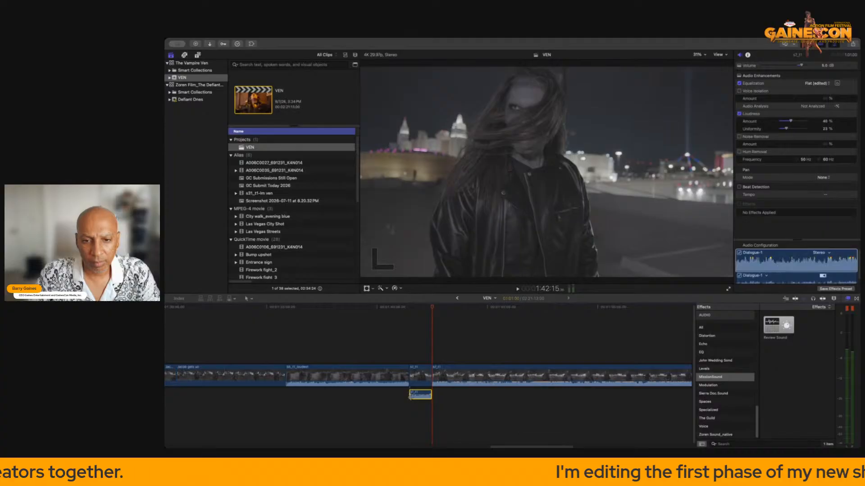
# Extend the start of the detached s7_t1 audio about seven frames under the preceding rooftop clip and play the overlap.
pyautogui.moveTo(409, 394); pyautogui.dragTo(404, 395)
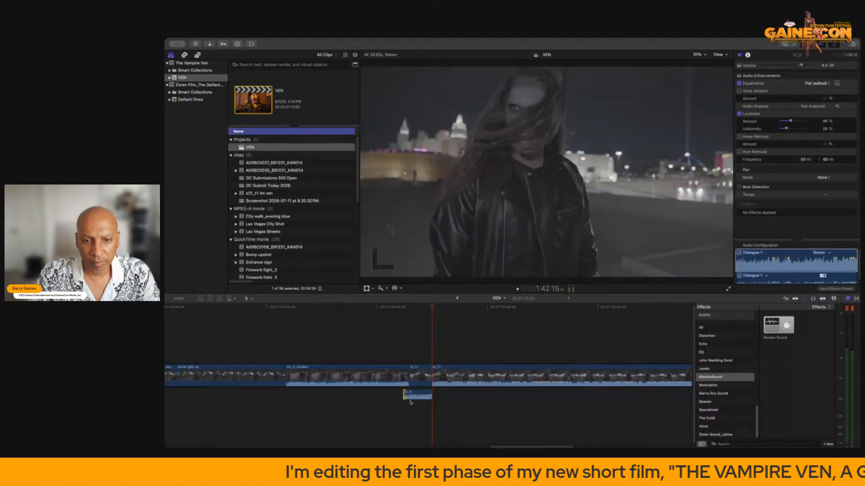
pyautogui.click(385, 345)
pyautogui.press('space')
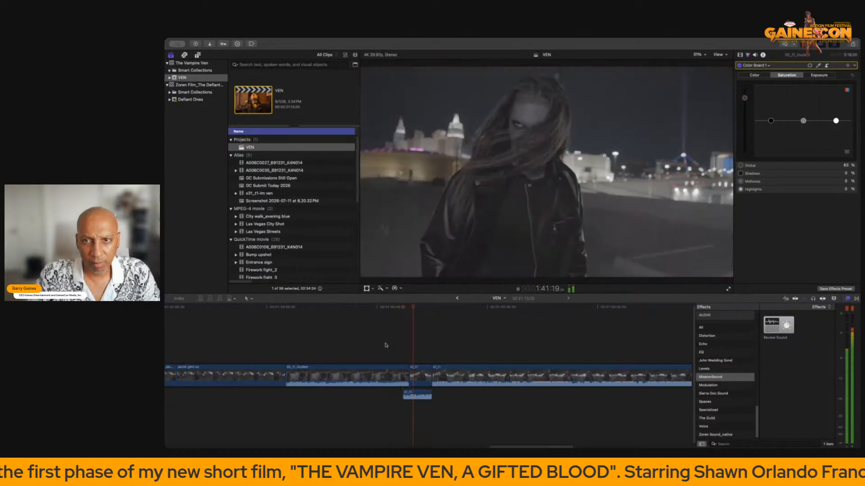
pyautogui.press('space')
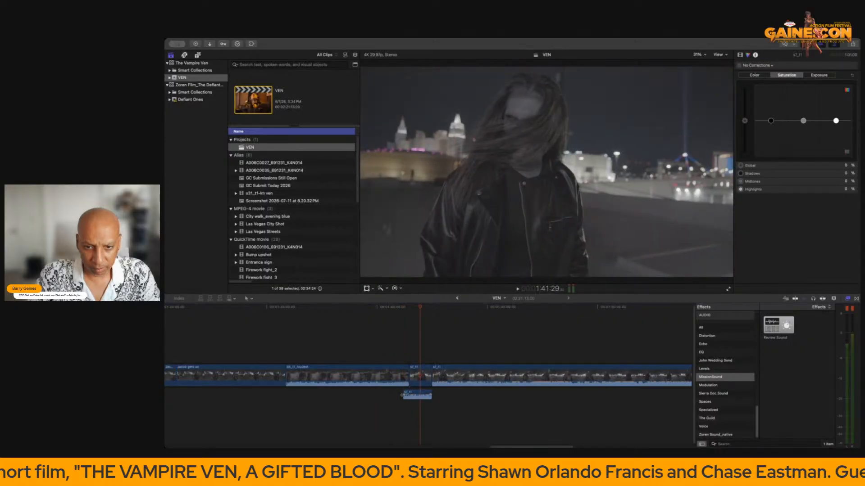
pyautogui.click(386, 348)
pyautogui.press('space')
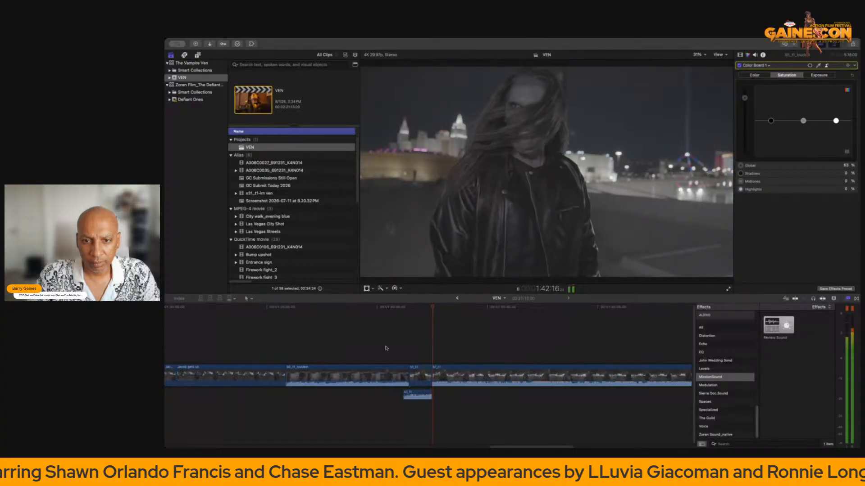
# Play from the end of the rooftop clip at about 1:40:16 through the s7_t1 performance to review the sequence.
pyautogui.click(389, 357)
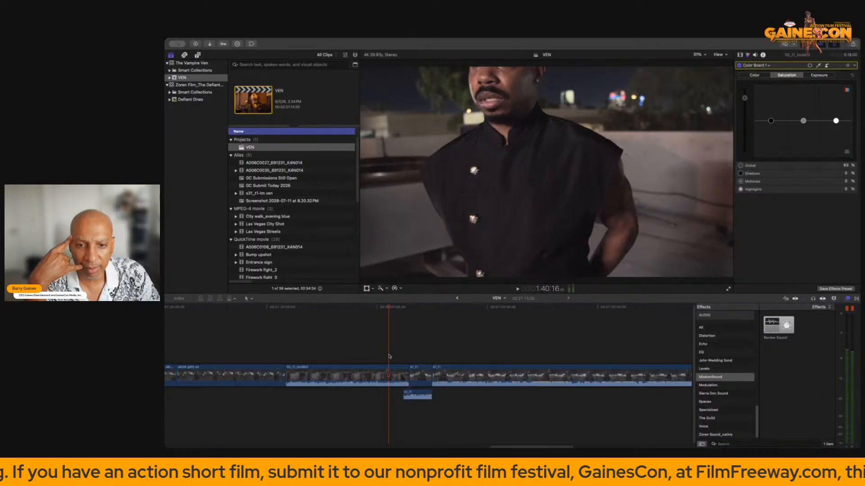
pyautogui.press('space')
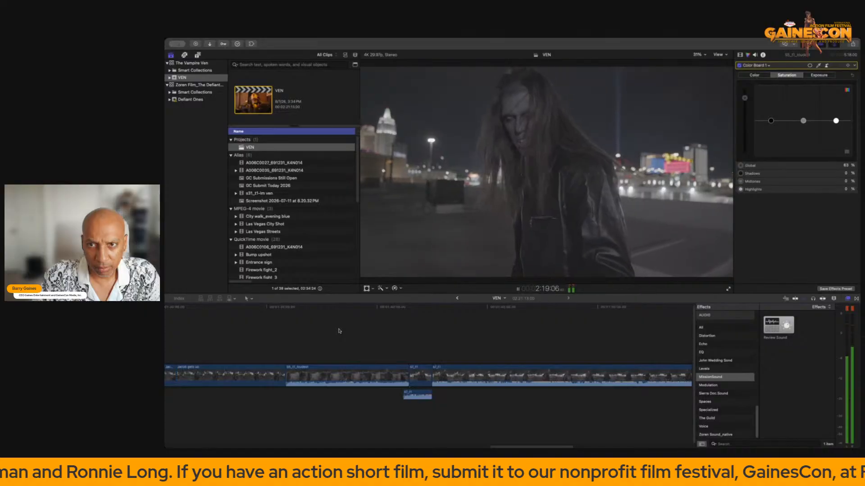
pyautogui.press('space')
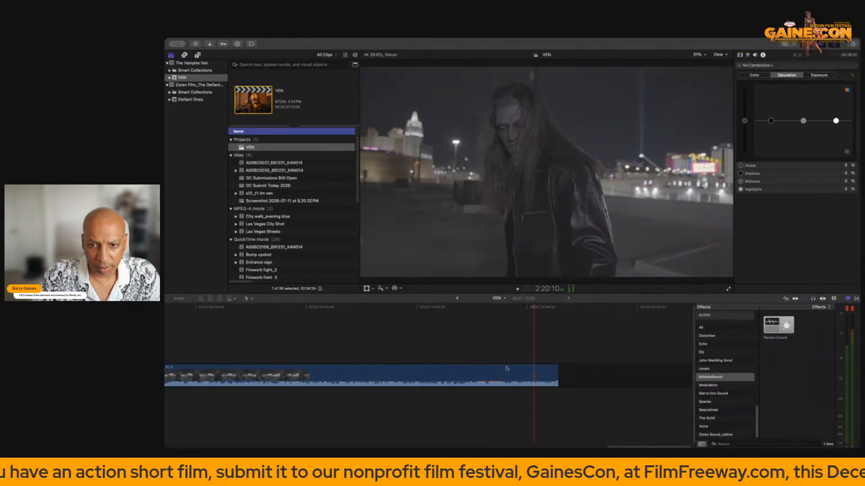
# Trim the end of the long s7_t1 clip back to the playhead at 2:20:10.
pyautogui.moveTo(557, 374); pyautogui.dragTo(533, 374)
pyautogui.press('super+Tab')
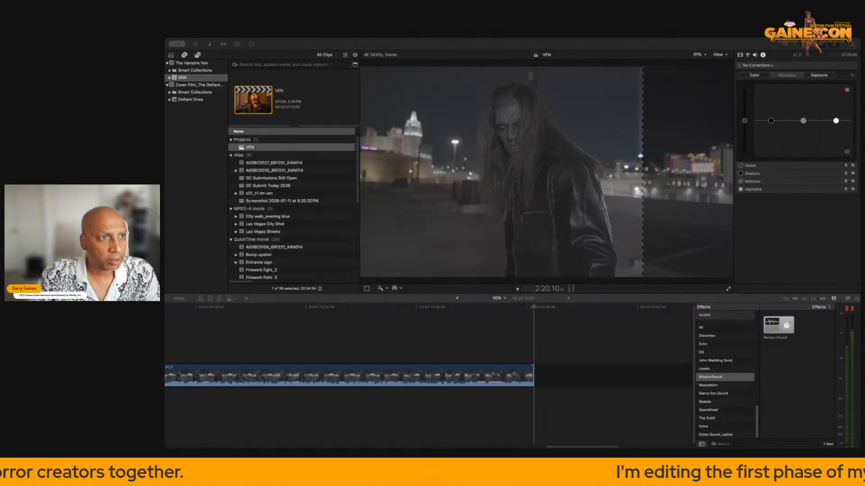
# Play the s7_t1 performance from near its start up to about 2:00:25 to review the footage.
pyautogui.click(334, 321)
pyautogui.hscroll(-10, 369, 320)
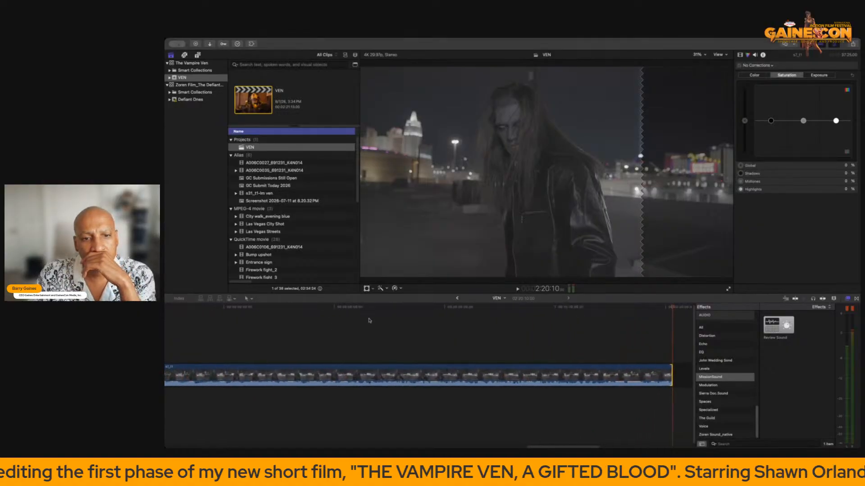
pyautogui.click(332, 333)
pyautogui.press('space')
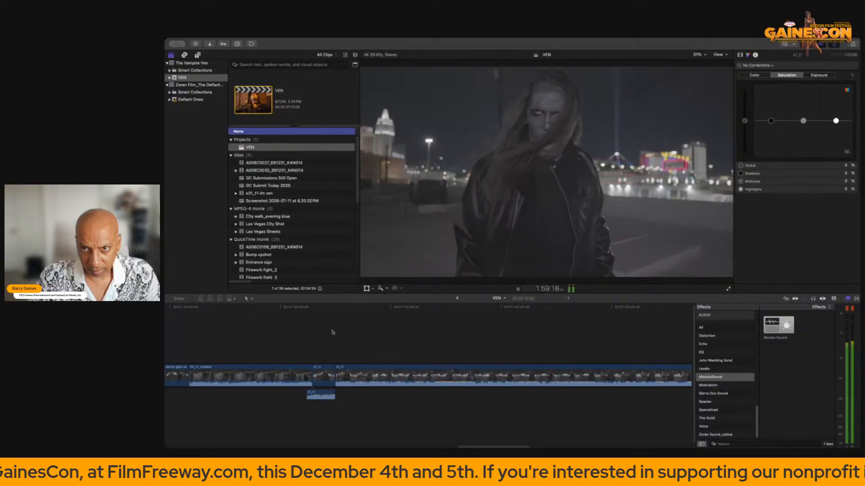
pyautogui.press('space')
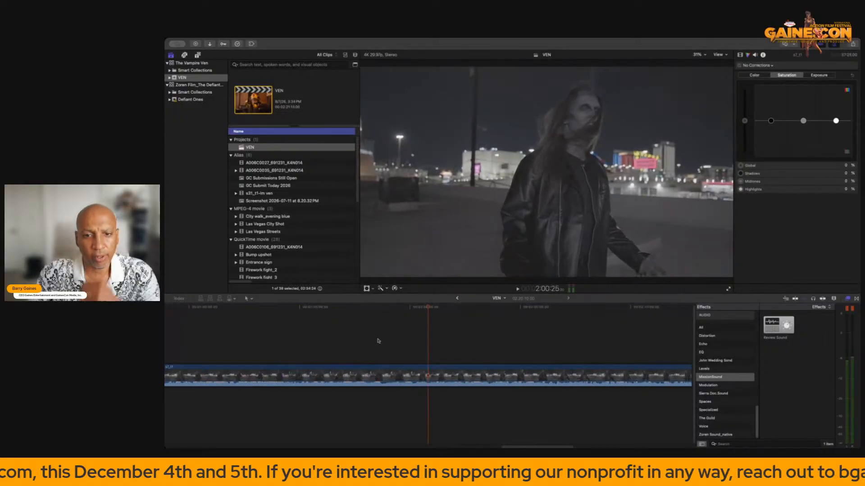
# Apply the saved Jacob effect preset from THE GUILD video effects category to the long s7_t1 clip.
pyautogui.hscroll(-8, 351, 340)
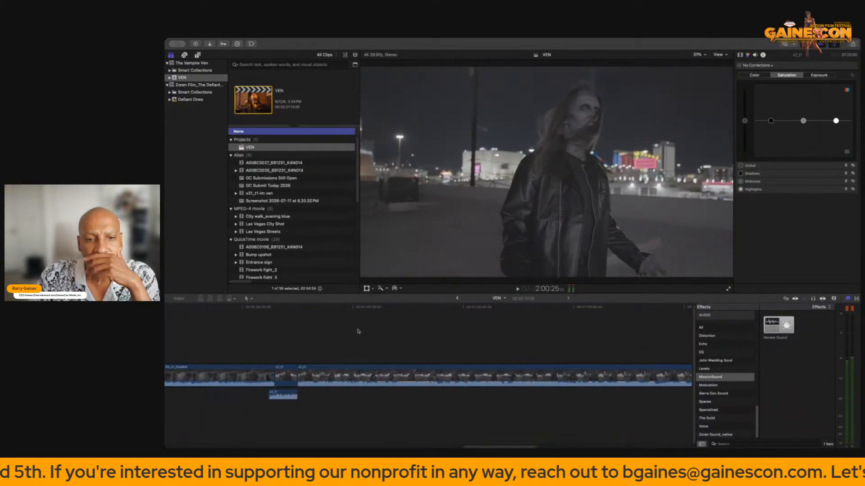
pyautogui.click(358, 332)
pyautogui.click(366, 375)
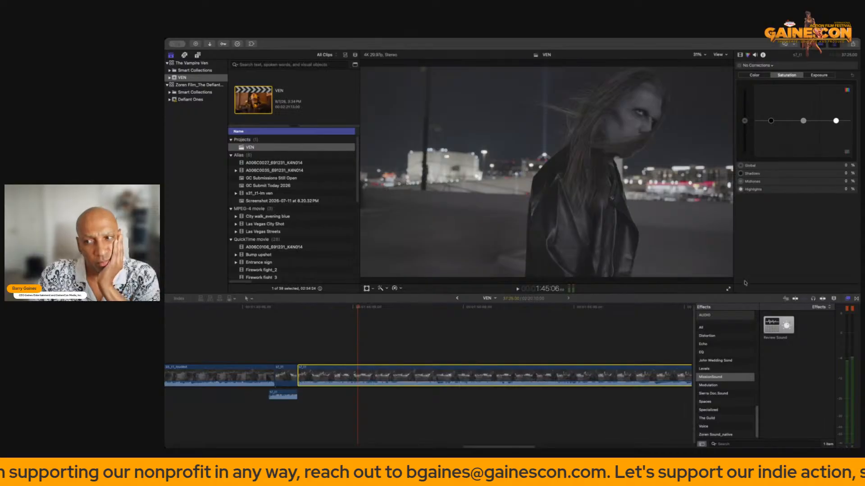
pyautogui.press('ctrl+super+5')
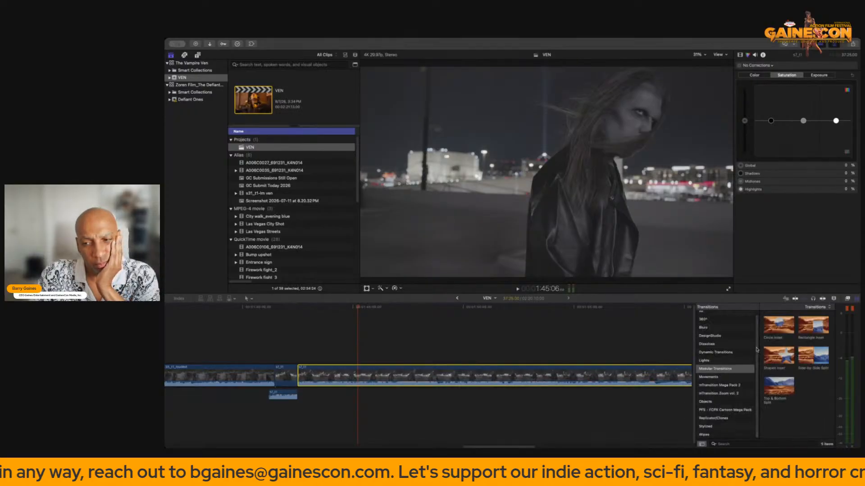
pyautogui.press('super+5')
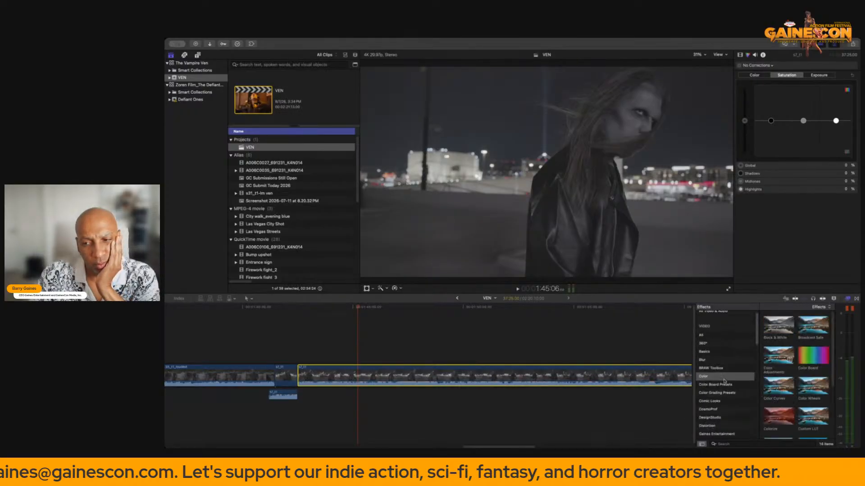
pyautogui.scroll(5, 723, 381)
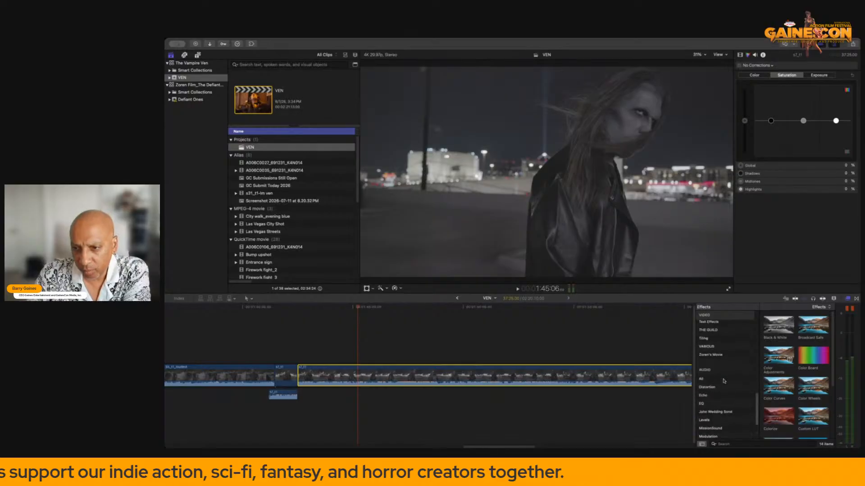
pyautogui.click(716, 367)
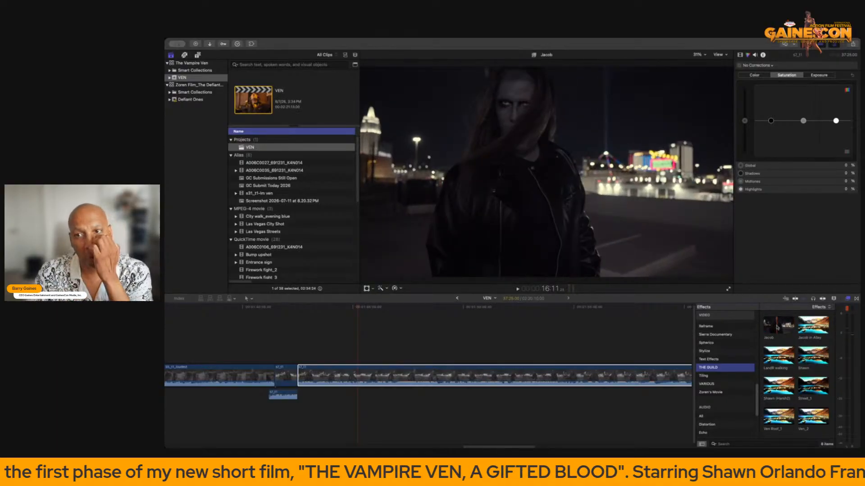
pyautogui.moveTo(777, 327); pyautogui.dragTo(629, 379)
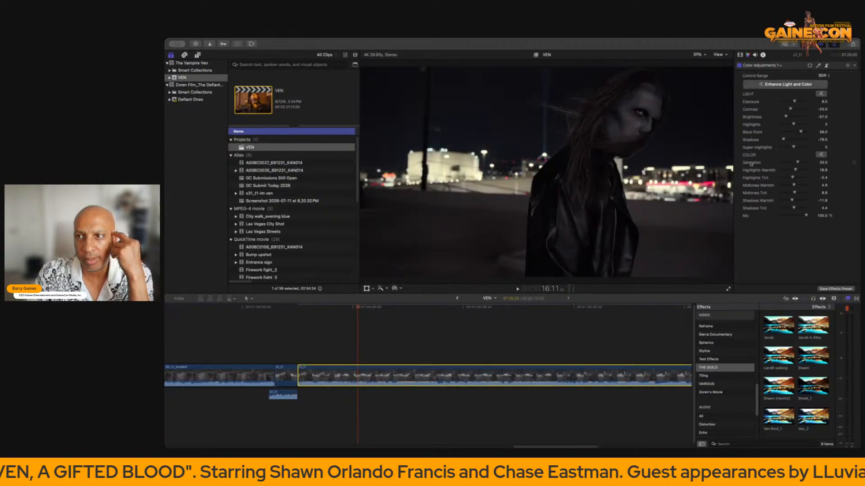
# Brighten s7_t1 through the exposure settings of Color Board 1, setting Highlights to 71%, raising Midtones and slightly lowering Shadows.
pyautogui.click(748, 56)
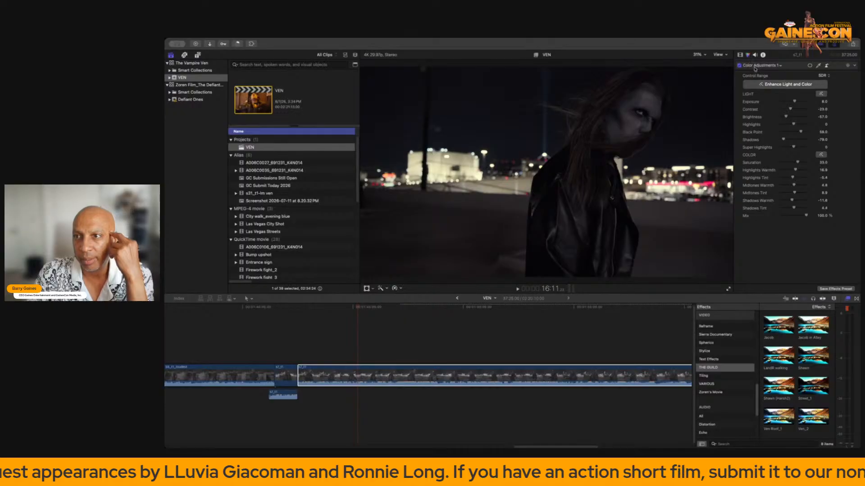
pyautogui.click(759, 66)
pyautogui.click(760, 80)
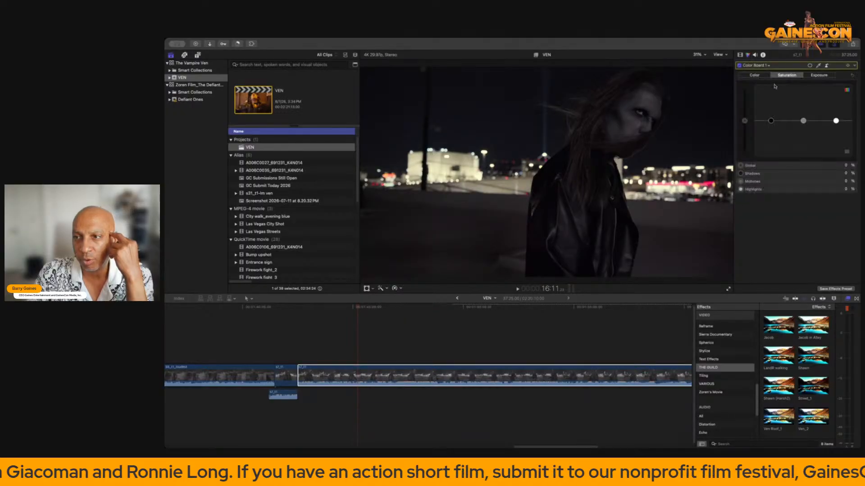
pyautogui.click(824, 77)
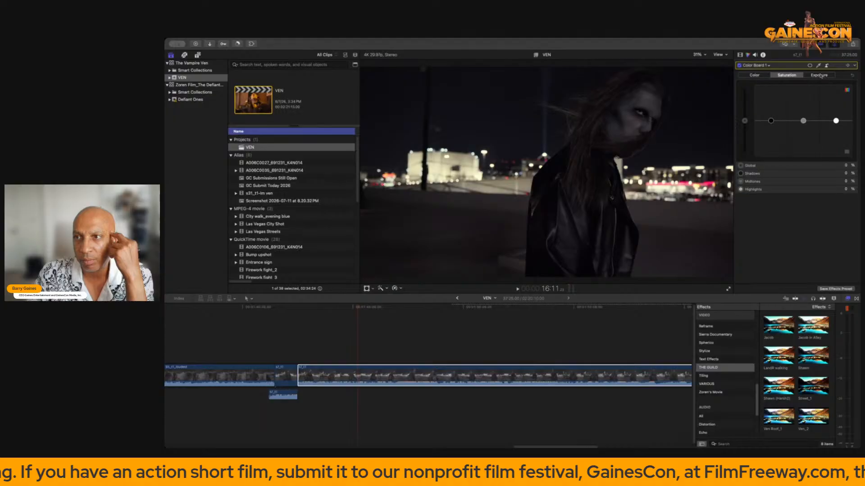
pyautogui.moveTo(835, 117); pyautogui.dragTo(835, 95)
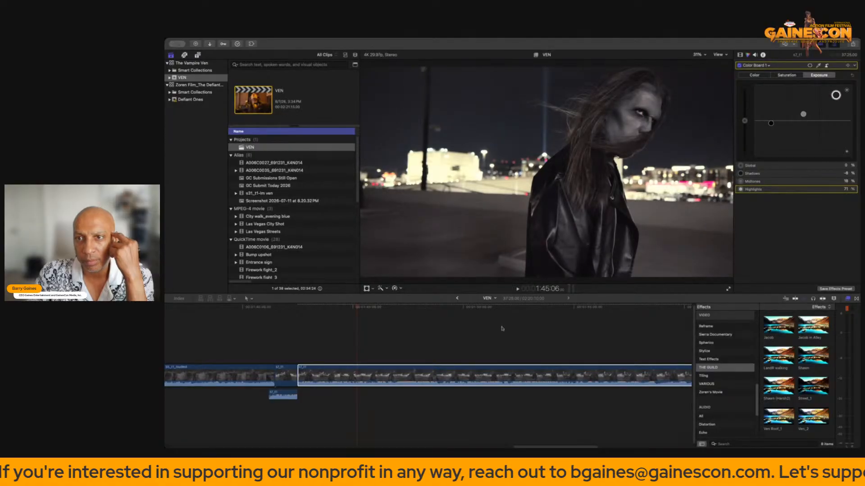
# Play from the end of the rooftop clip at 1:41:01 through the graded s7_t1 and check the look up to 1:56:02.
pyautogui.click(266, 360)
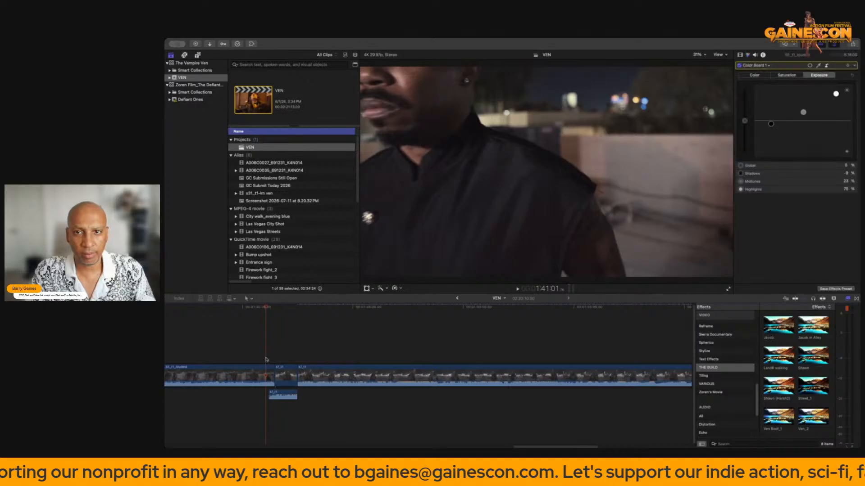
pyautogui.press('space')
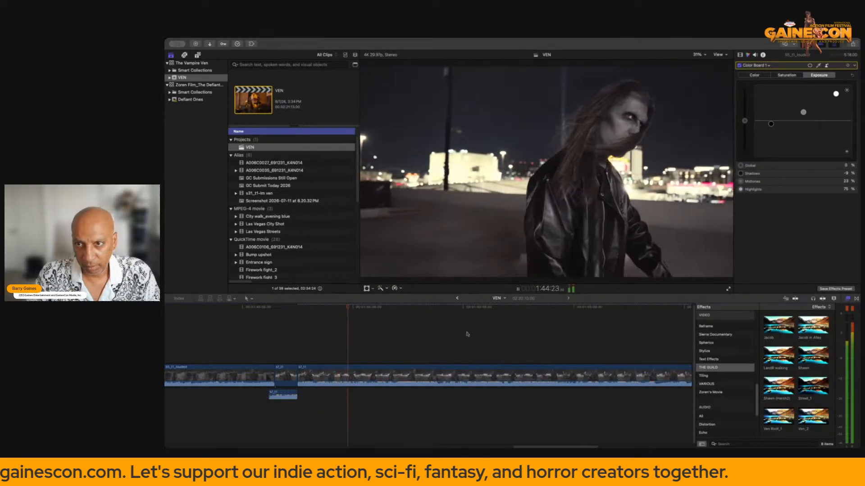
pyautogui.press('space')
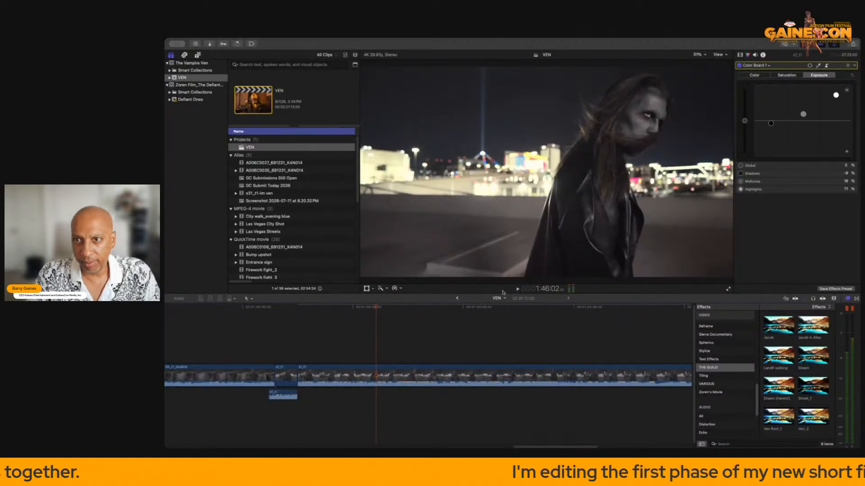
pyautogui.click(463, 351)
pyautogui.press('space')
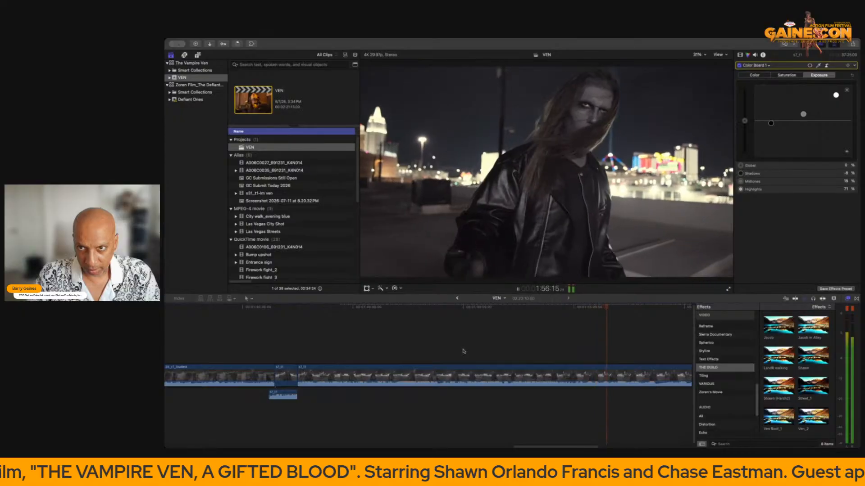
pyautogui.press('space')
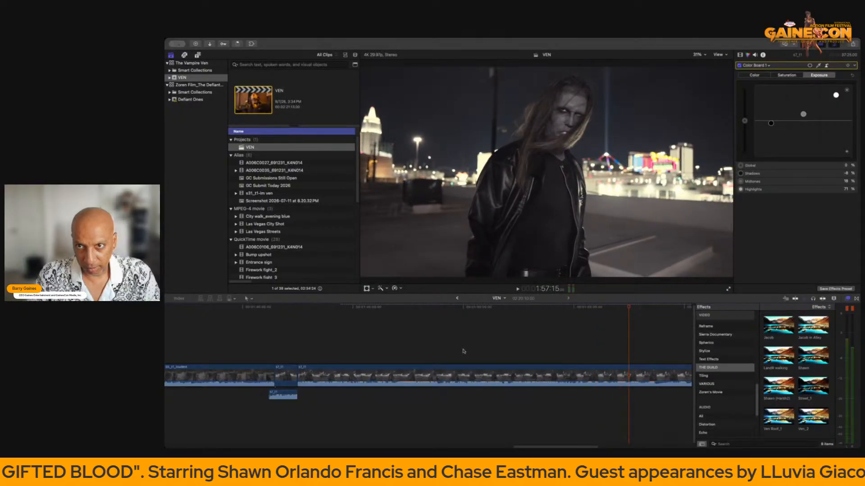
pyautogui.click(545, 352)
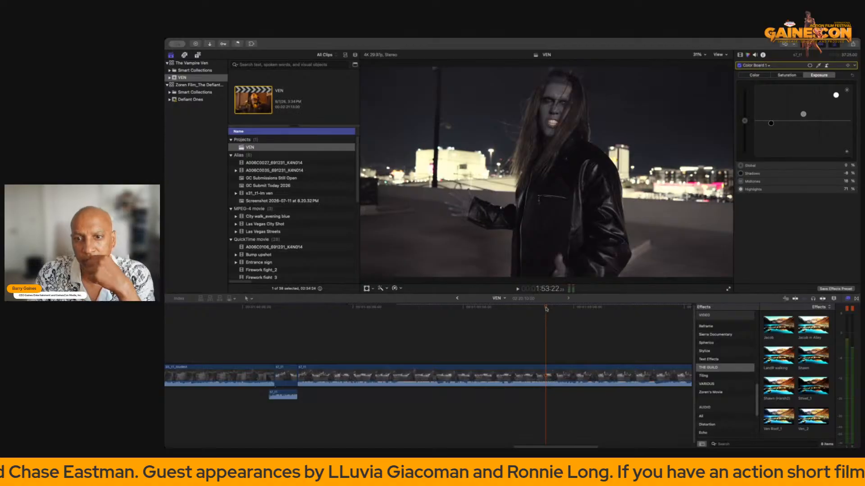
pyautogui.moveTo(546, 309); pyautogui.dragTo(597, 320)
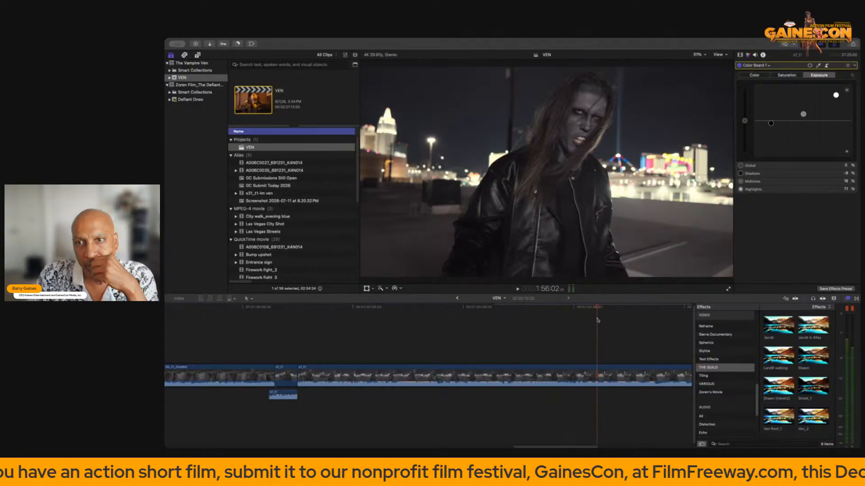
# Show the effects applied to the long s7_t1 clip and start saving them as an effects preset.
pyautogui.click(600, 375)
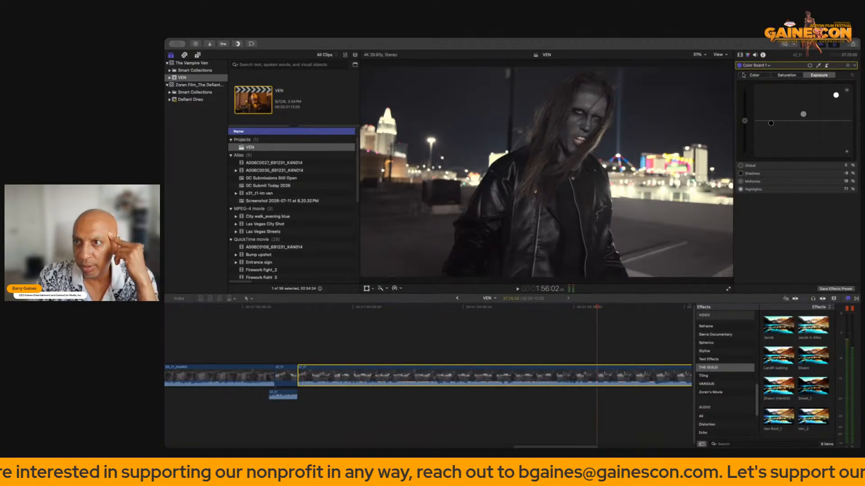
pyautogui.click(740, 56)
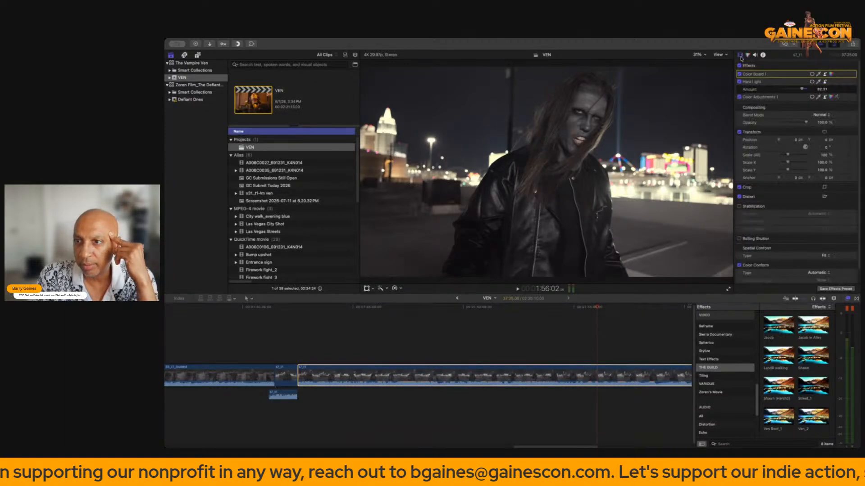
pyautogui.click(832, 289)
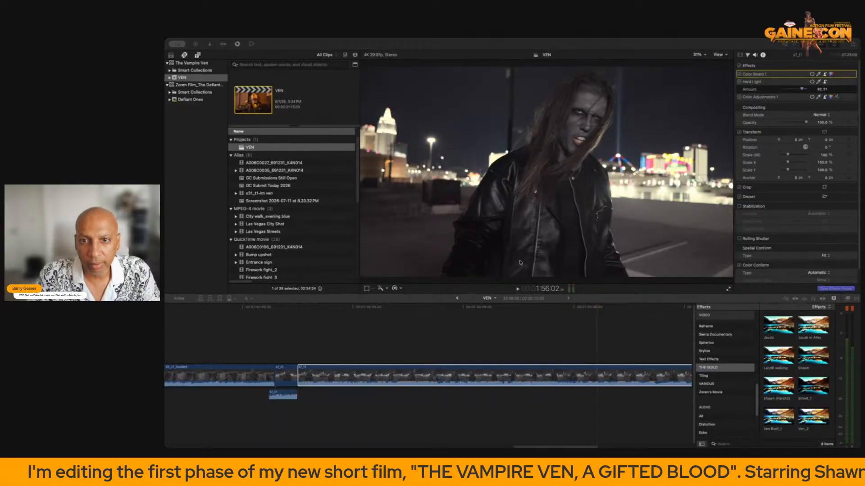
pyautogui.click(499, 326)
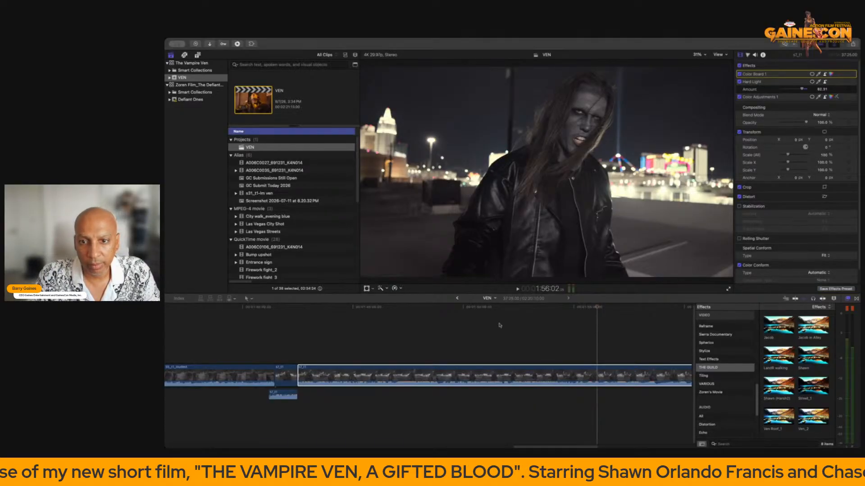
# Select the first Jacob gets up clip and inspect its applied effects to compare them with the s7_t1 grade.
pyautogui.hscroll(-10, 436, 343)
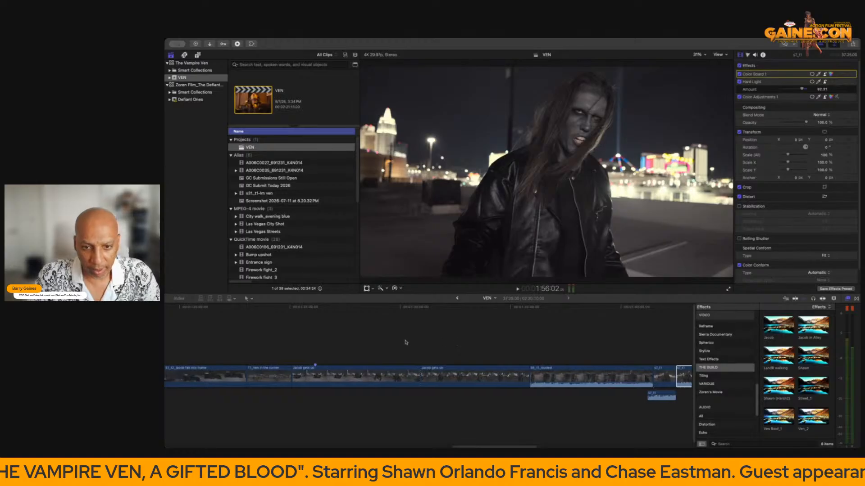
pyautogui.click(380, 345)
pyautogui.press('super+4')
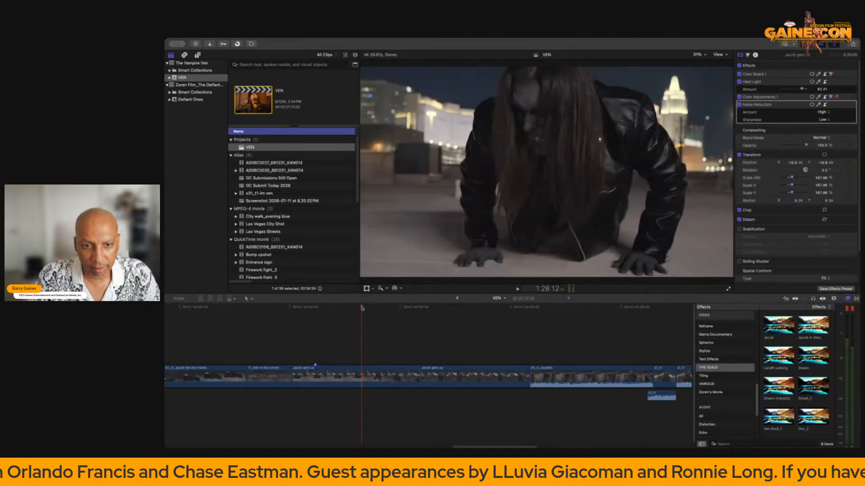
pyautogui.click(279, 320)
pyautogui.moveTo(278, 321); pyautogui.dragTo(343, 326)
pyautogui.click(359, 374)
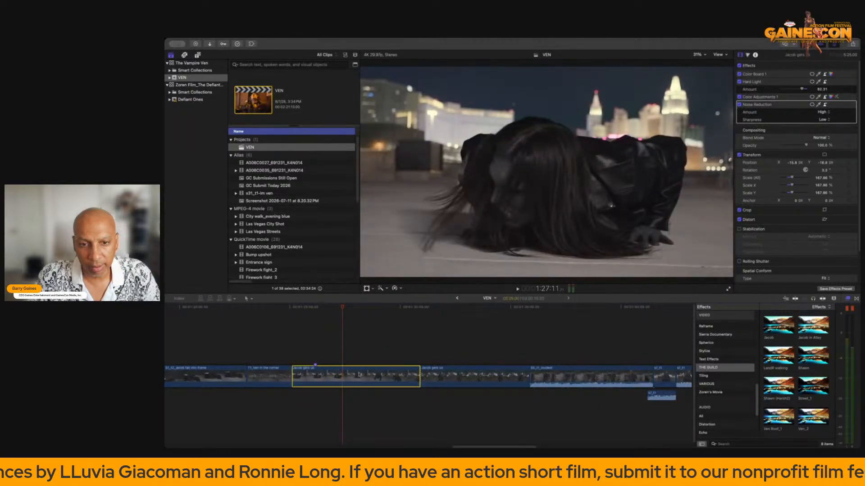
# Add the Noise Reduction effect from the Basics video category to the long s7_t1 clip.
pyautogui.hscroll(10, 387, 349)
pyautogui.click(397, 347)
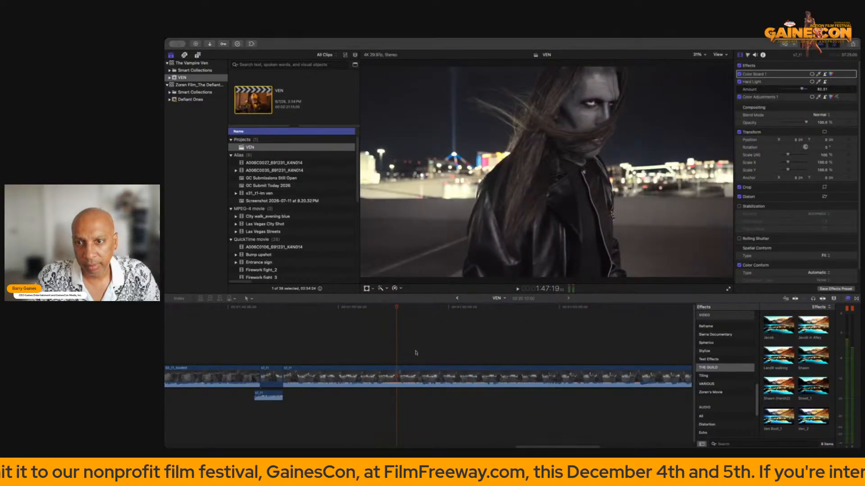
pyautogui.click(435, 350)
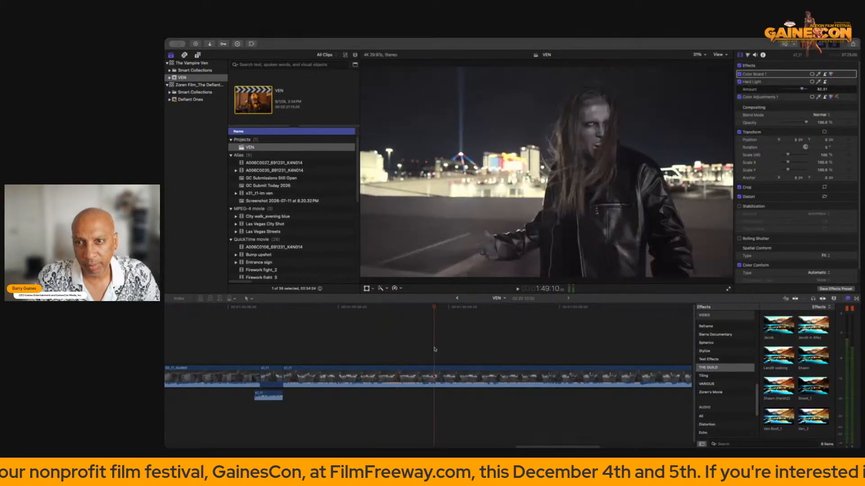
pyautogui.click(409, 380)
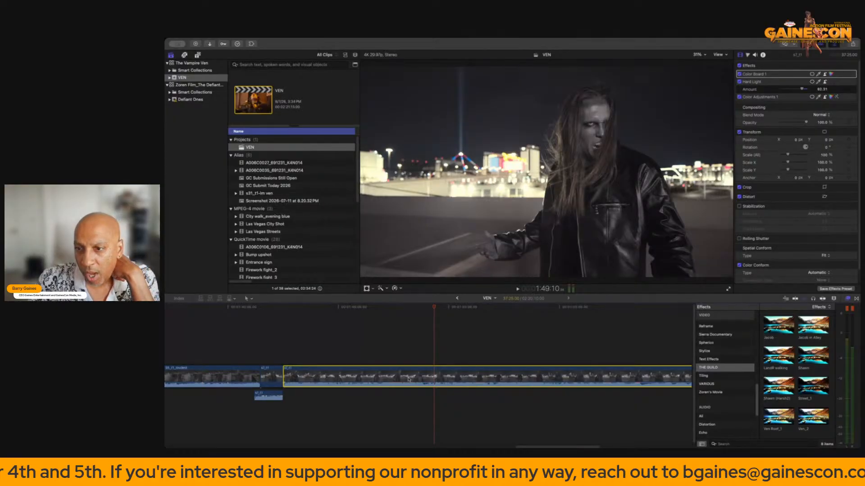
pyautogui.click(724, 343)
pyautogui.scroll(10, 724, 352)
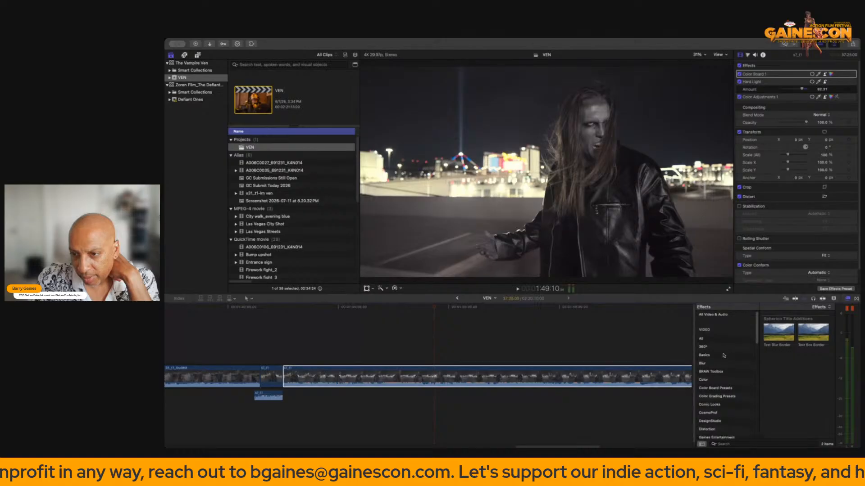
pyautogui.click(717, 356)
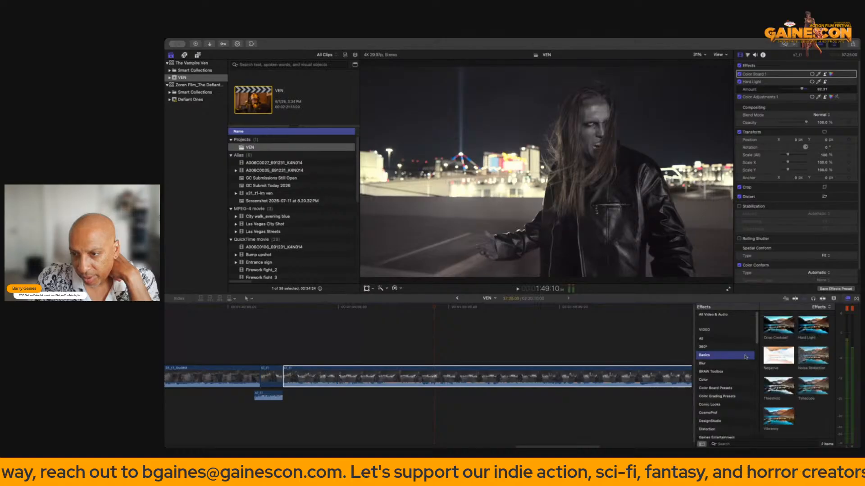
pyautogui.doubleClick(814, 357)
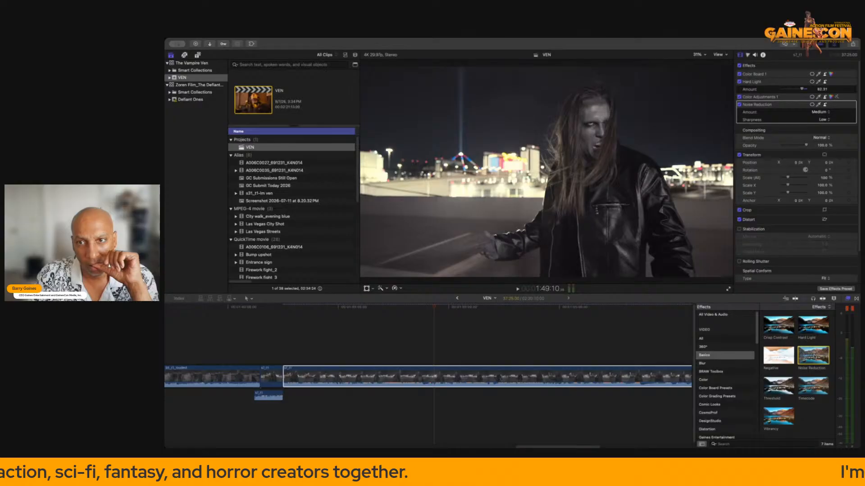
# Raise the Color Board's global saturation on the long s7_t1 clip to about 23% and save the clip's effects as a preset.
pyautogui.click(832, 74)
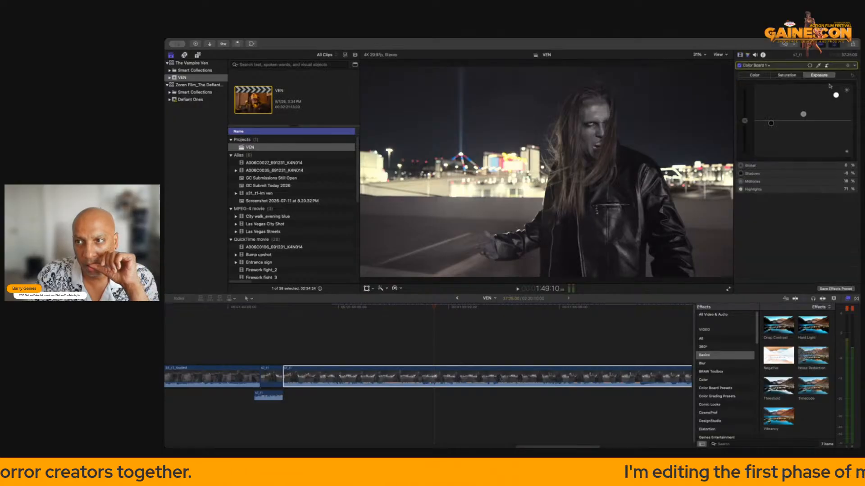
pyautogui.click(788, 76)
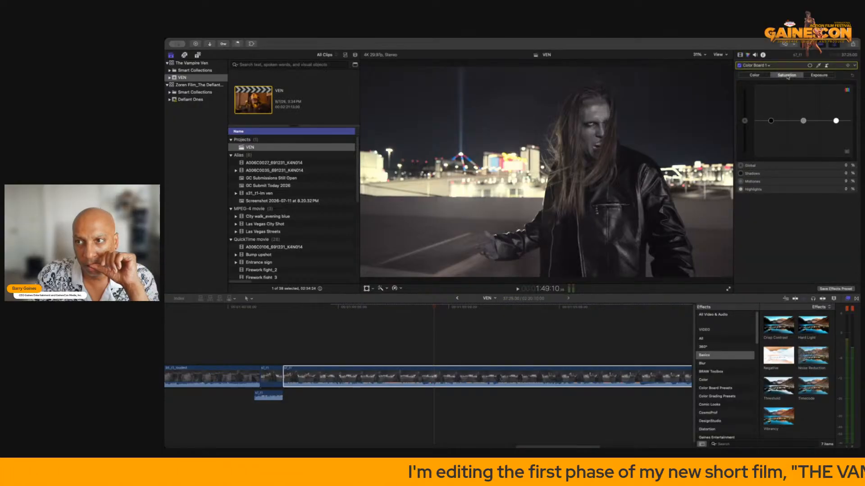
pyautogui.moveTo(744, 121); pyautogui.dragTo(745, 112)
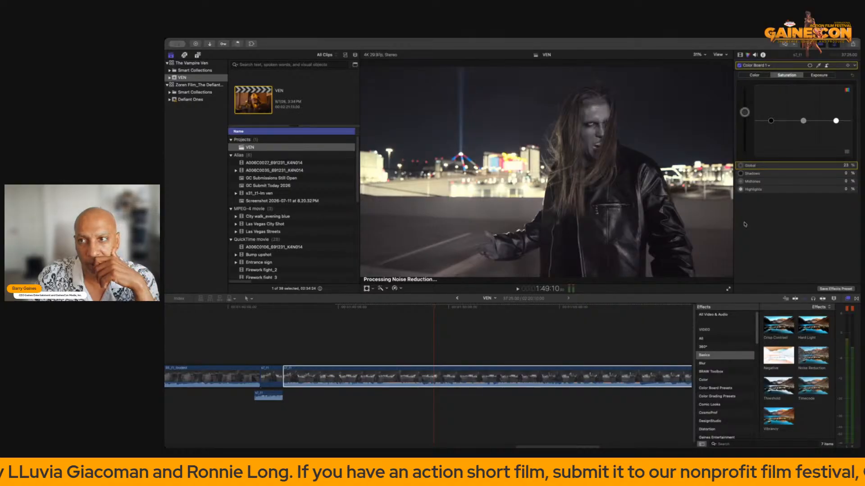
pyautogui.click(740, 55)
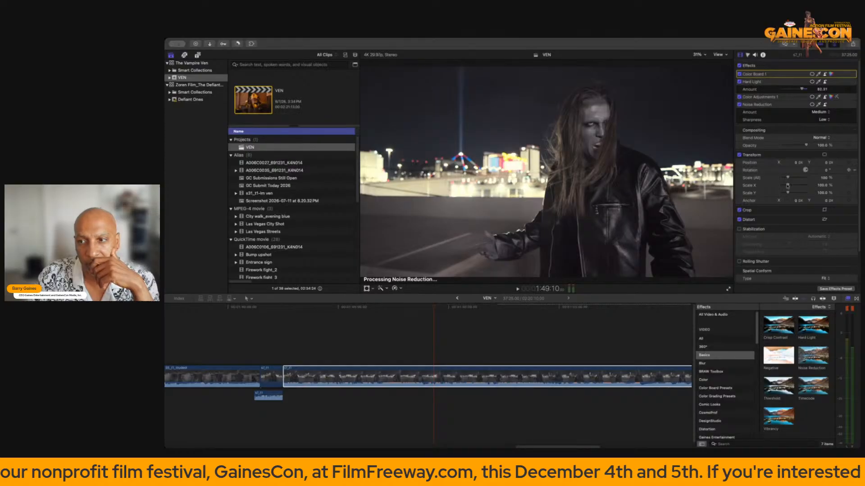
pyautogui.click(831, 289)
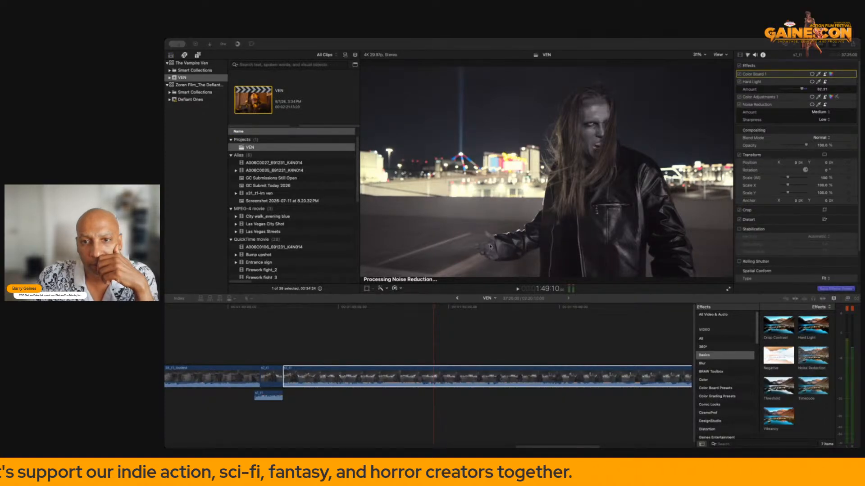
pyautogui.click(482, 307)
# Apply the Jacob preset from the THE GUILD effects category to the short ungraded s7_t1 clip before the long one.
pyautogui.click(454, 335)
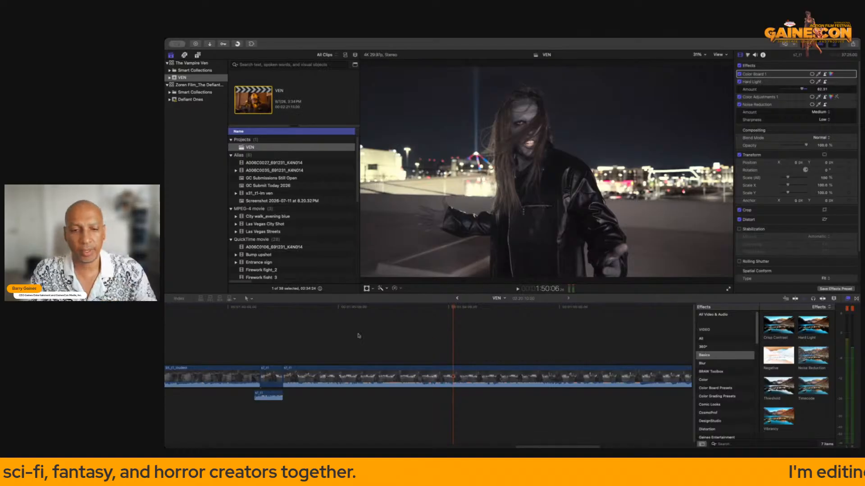
pyautogui.hscroll(-3, 352, 339)
pyautogui.click(341, 343)
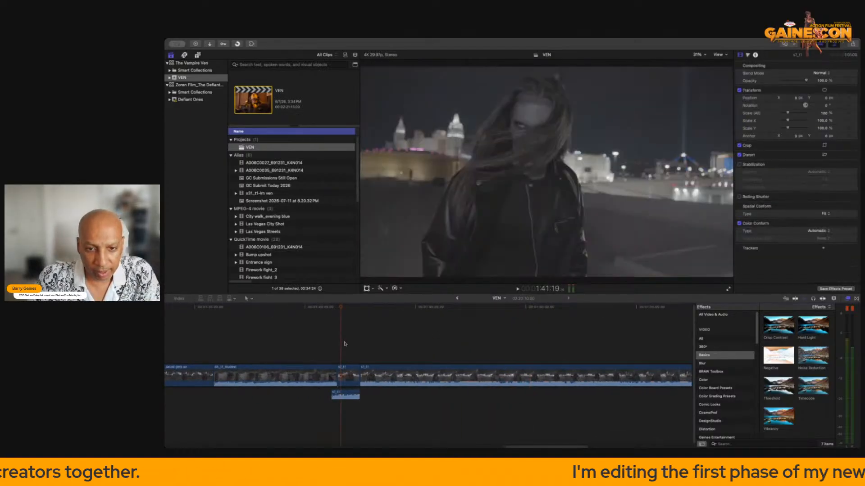
pyautogui.click(347, 369)
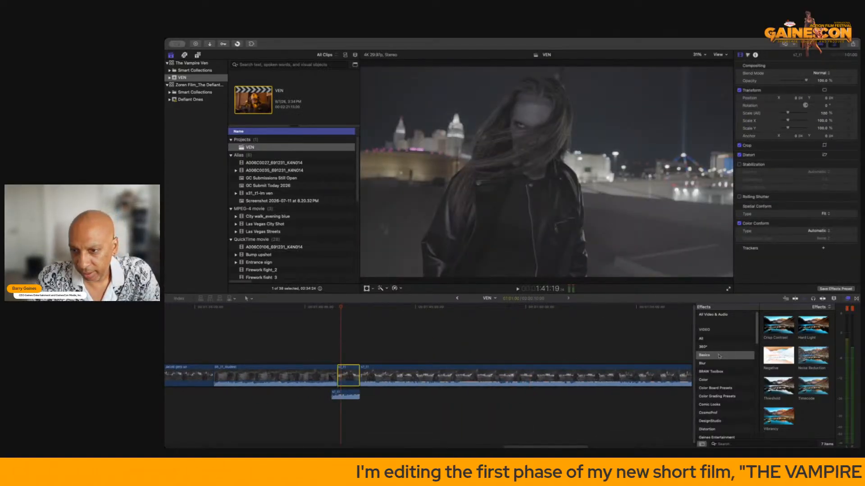
pyautogui.scroll(-3, 720, 393)
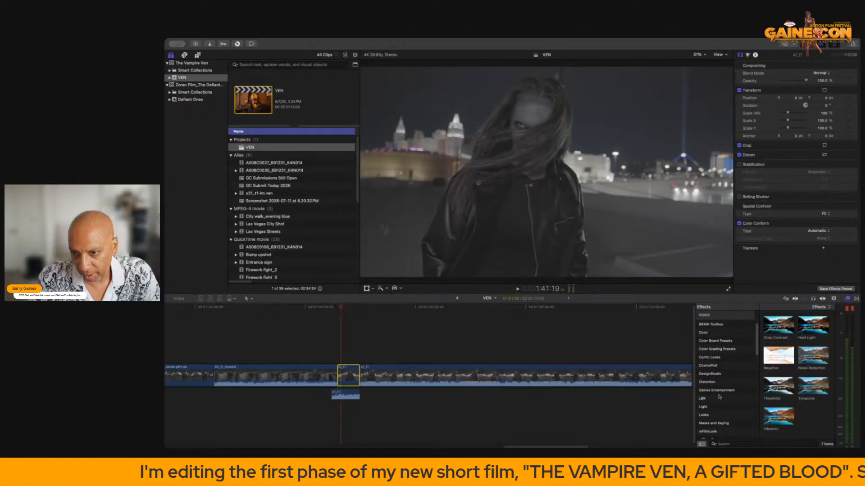
pyautogui.scroll(-3, 720, 394)
pyautogui.click(711, 379)
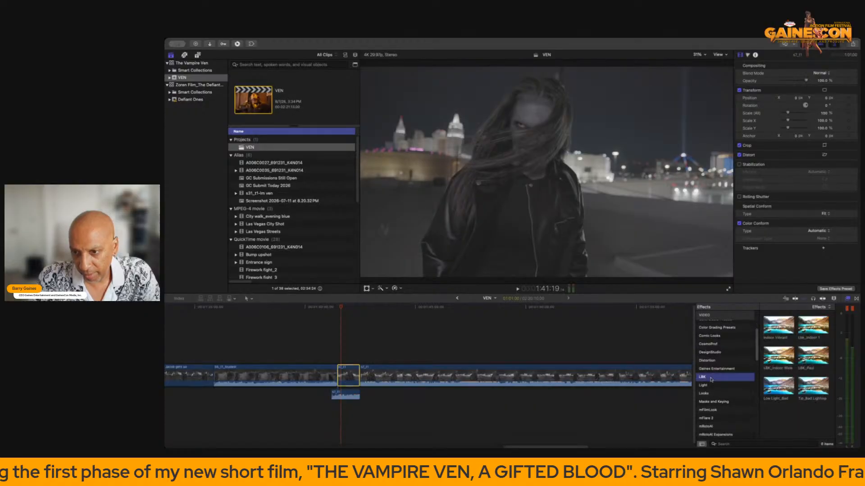
pyautogui.scroll(-10, 714, 380)
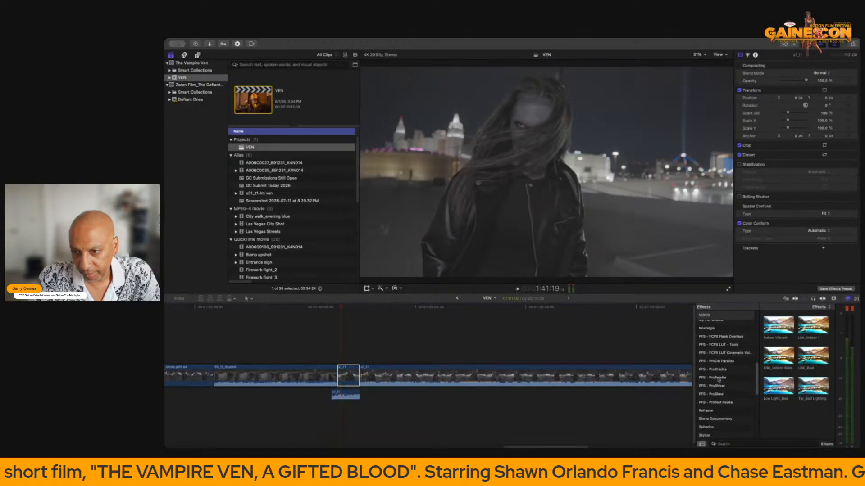
pyautogui.scroll(-3, 718, 380)
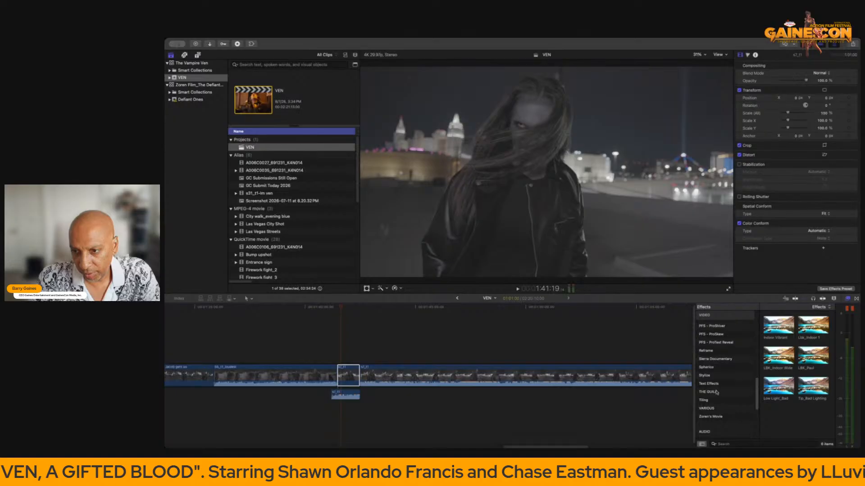
pyautogui.click(717, 393)
pyautogui.doubleClick(778, 325)
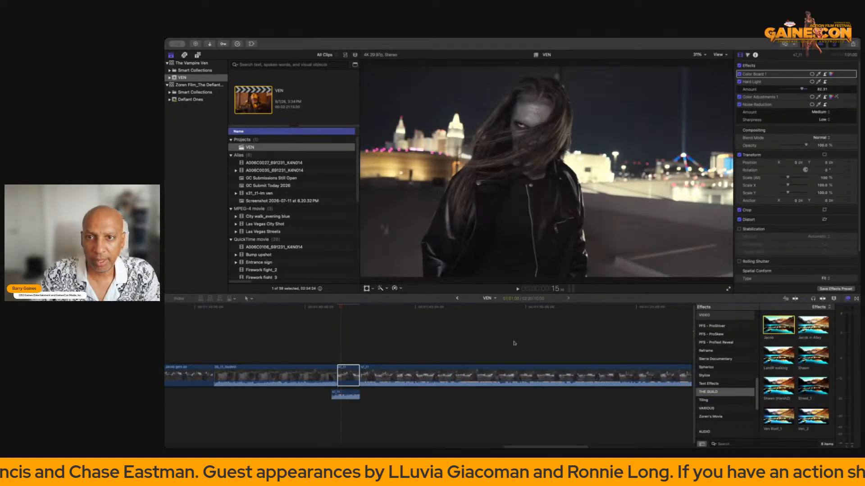
# Compare the look of the rooftop clip with the graded s7_t1 footage at several points in the timeline.
pyautogui.click(236, 353)
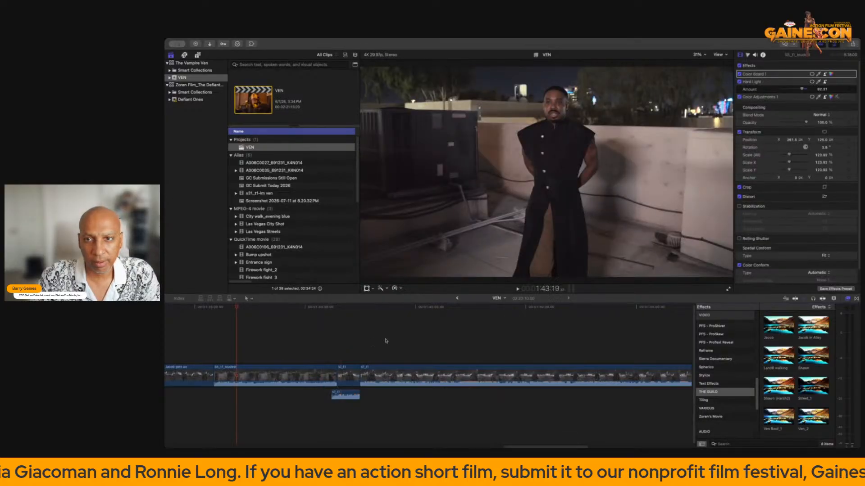
pyautogui.click(385, 341)
pyautogui.click(260, 344)
pyautogui.click(364, 341)
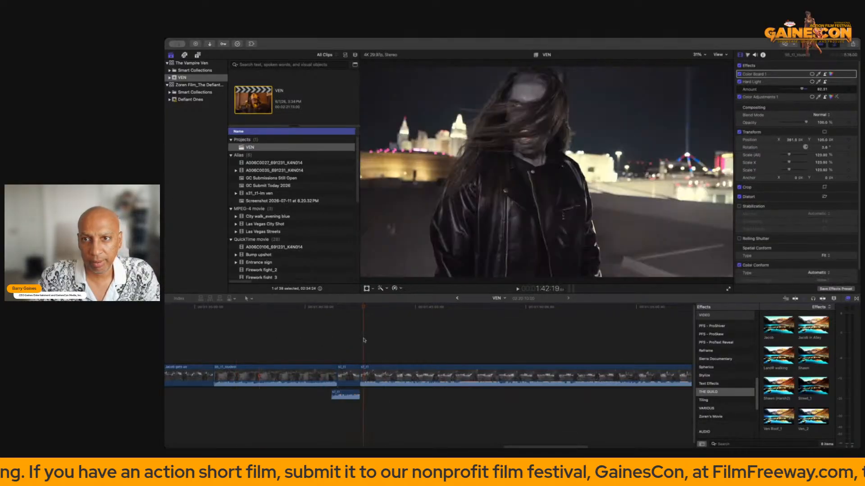
pyautogui.click(265, 347)
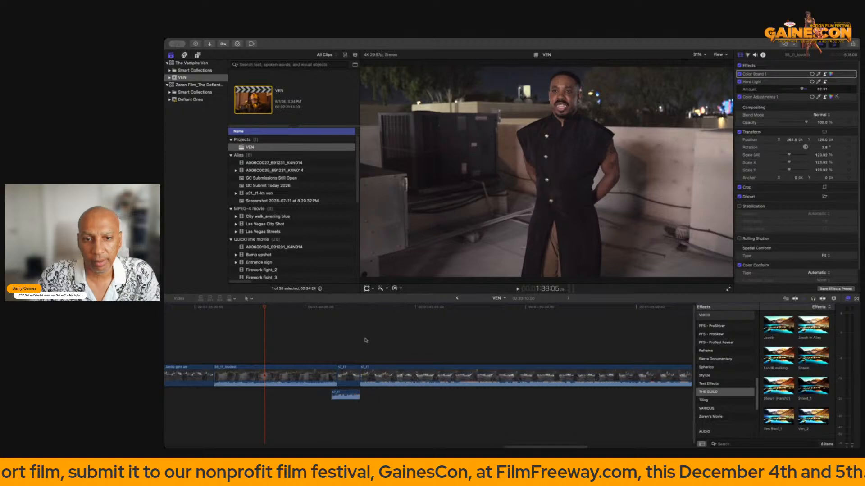
pyautogui.click(385, 344)
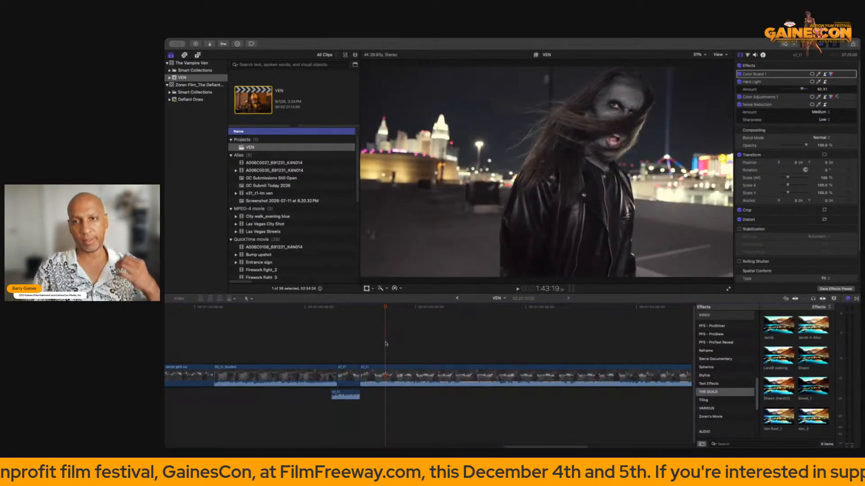
pyautogui.click(291, 345)
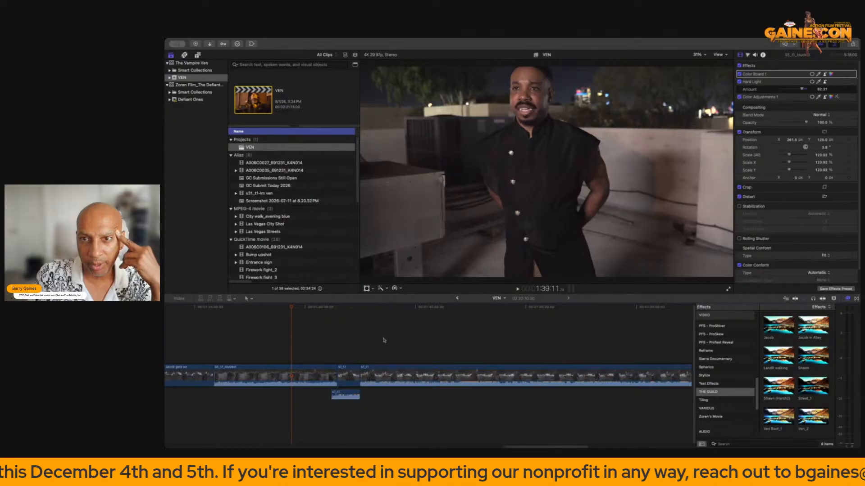
pyautogui.click(384, 343)
pyautogui.click(302, 345)
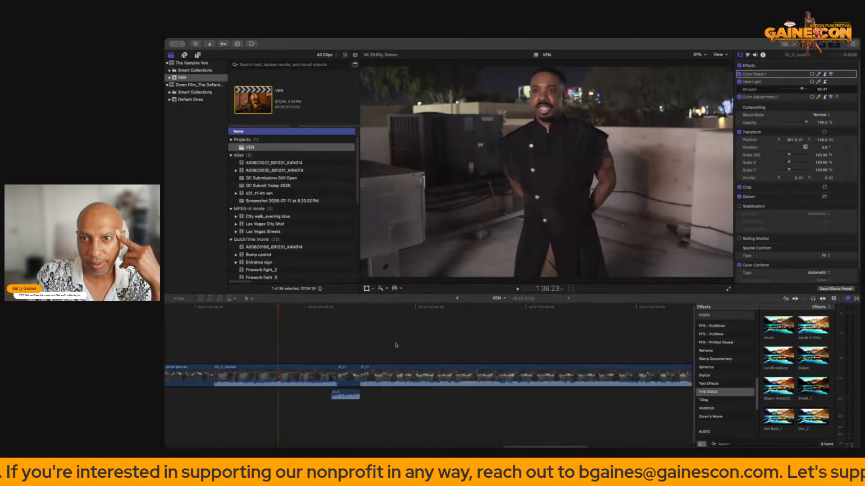
pyautogui.click(395, 345)
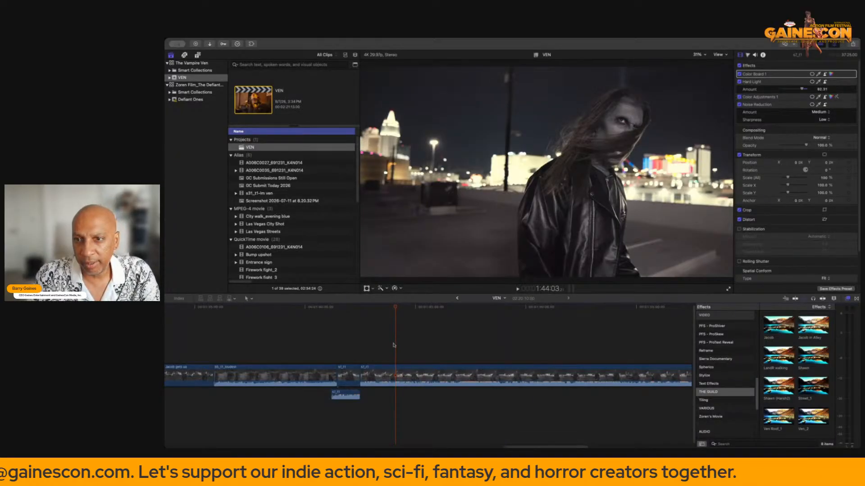
pyautogui.click(303, 351)
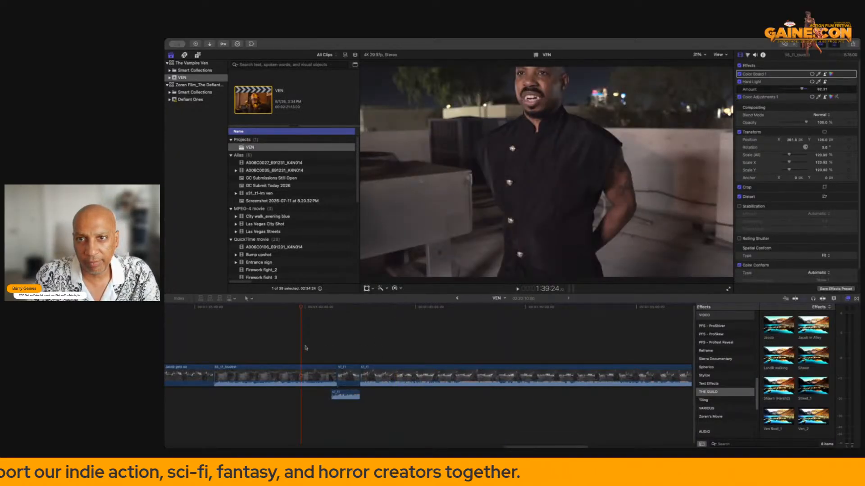
pyautogui.click(404, 337)
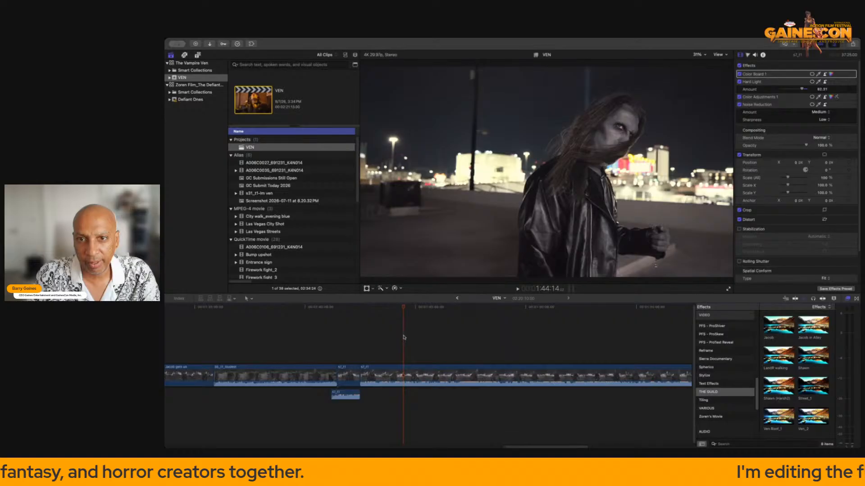
pyautogui.click(276, 352)
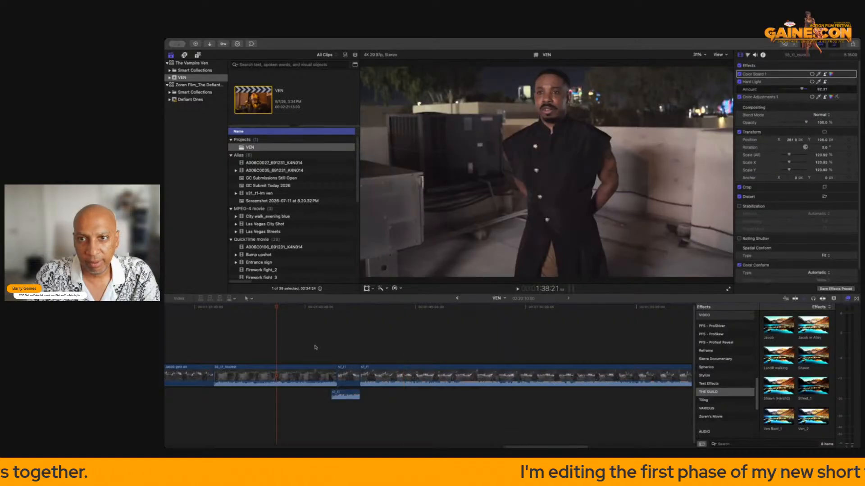
# Compare the grade and noise reduction of both Jacob gets up clips with the long s7_t1 clip.
pyautogui.hscroll(-3, 356, 346)
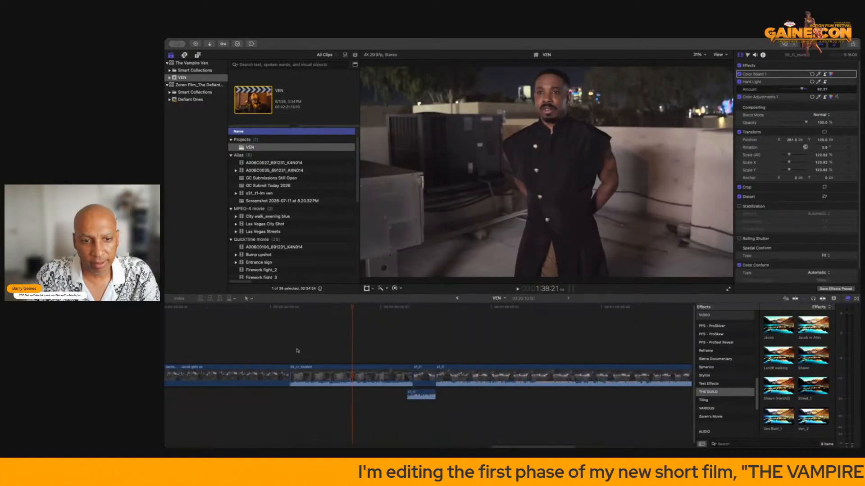
pyautogui.click(263, 357)
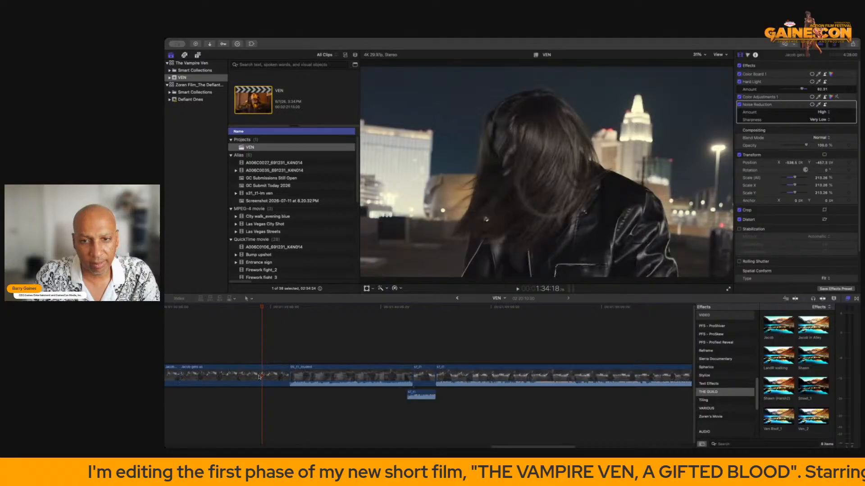
pyautogui.click(259, 377)
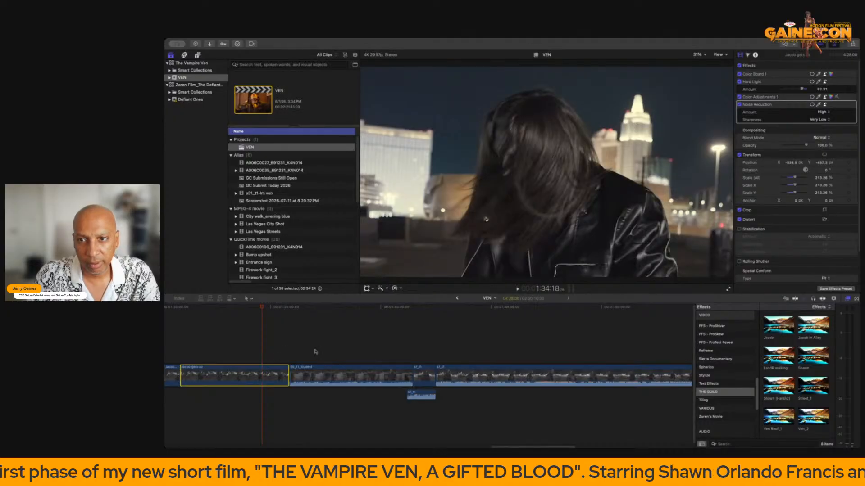
pyautogui.click(490, 337)
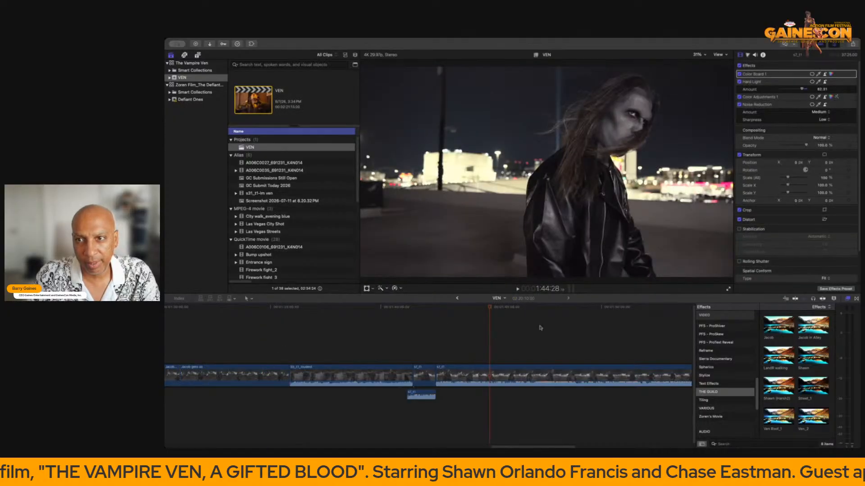
pyautogui.click(253, 353)
pyautogui.hscroll(-3, 302, 340)
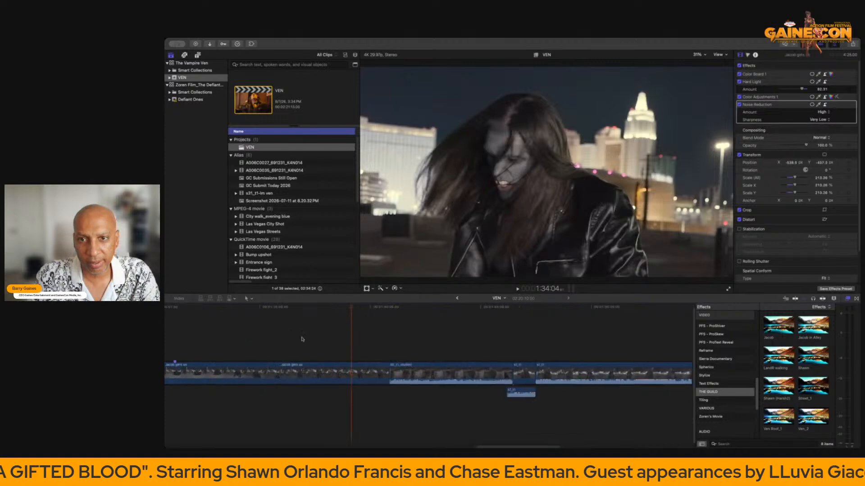
pyautogui.hscroll(-3, 302, 340)
pyautogui.click(297, 345)
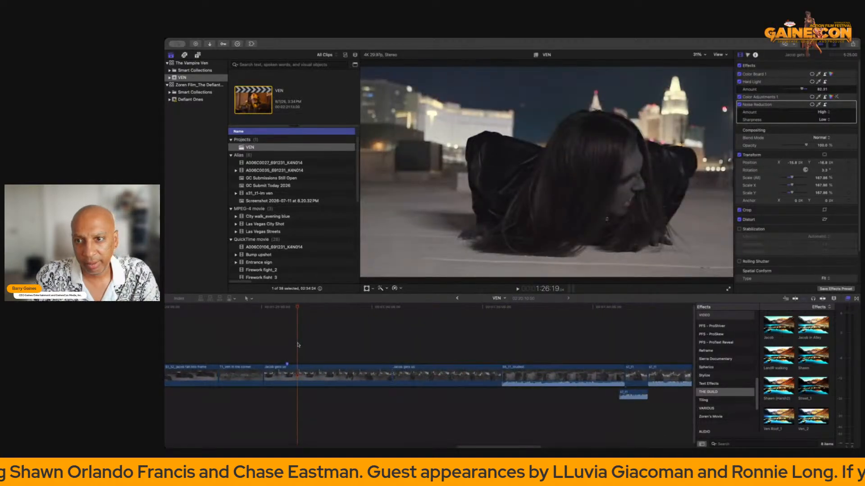
# Delete the Color Board, Hard Light, Color Adjustments and Noise Reduction effects from the first Jacob gets up clip.
pyautogui.hscroll(3, 304, 345)
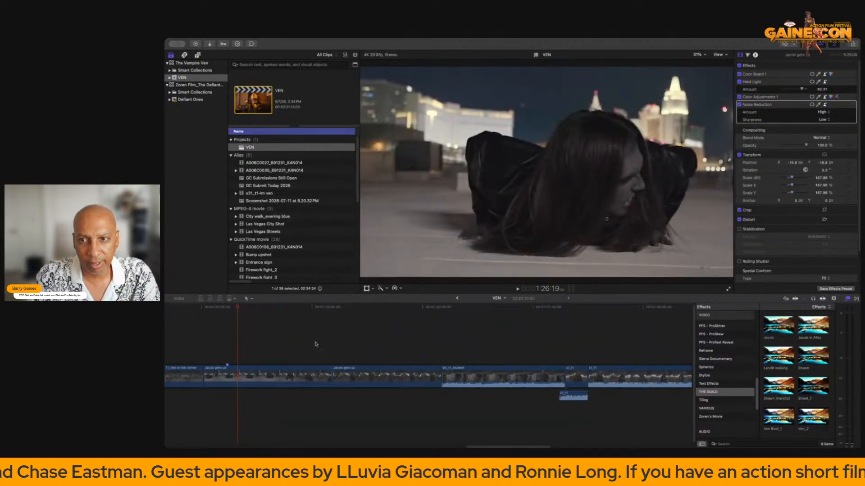
pyautogui.click(296, 377)
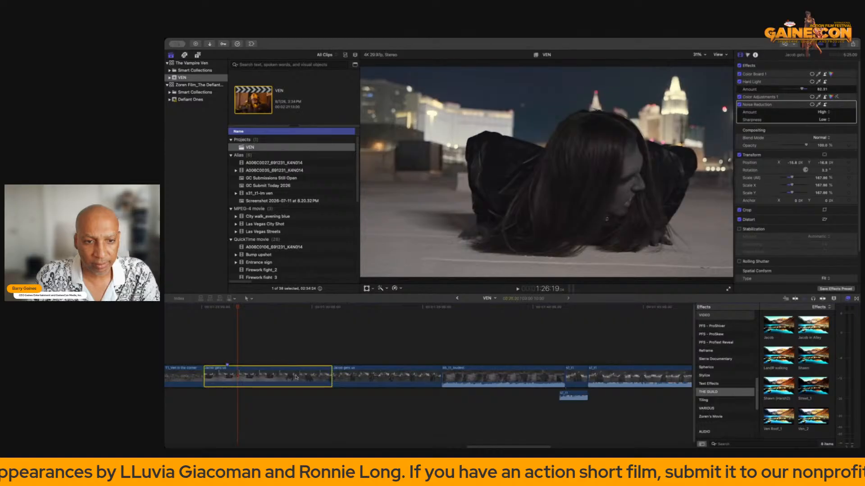
pyautogui.click(787, 75)
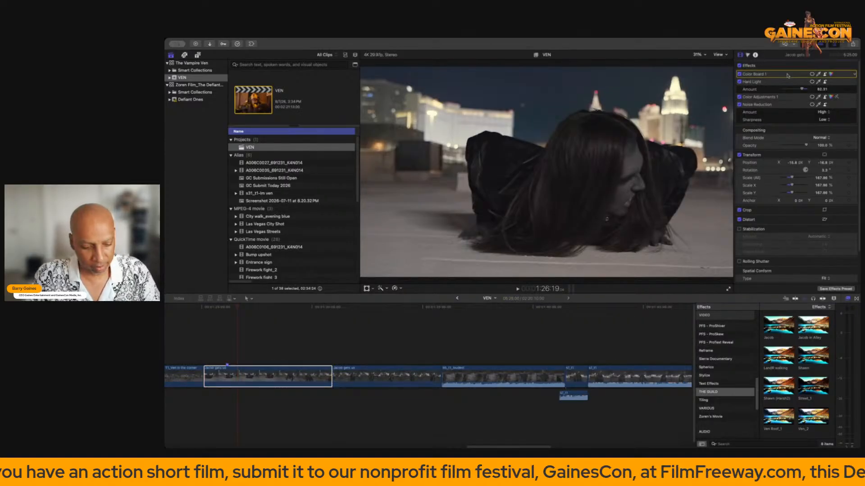
pyautogui.keyDown('shift'); pyautogui.click(778, 83); pyautogui.keyUp('shift')
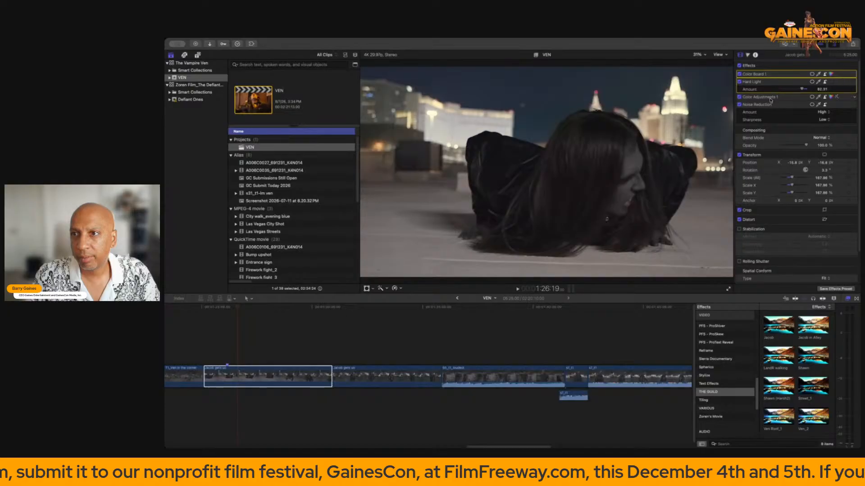
pyautogui.keyDown('shift'); pyautogui.click(770, 98); pyautogui.keyUp('shift')
pyautogui.keyDown('shift'); pyautogui.click(770, 105); pyautogui.keyUp('shift')
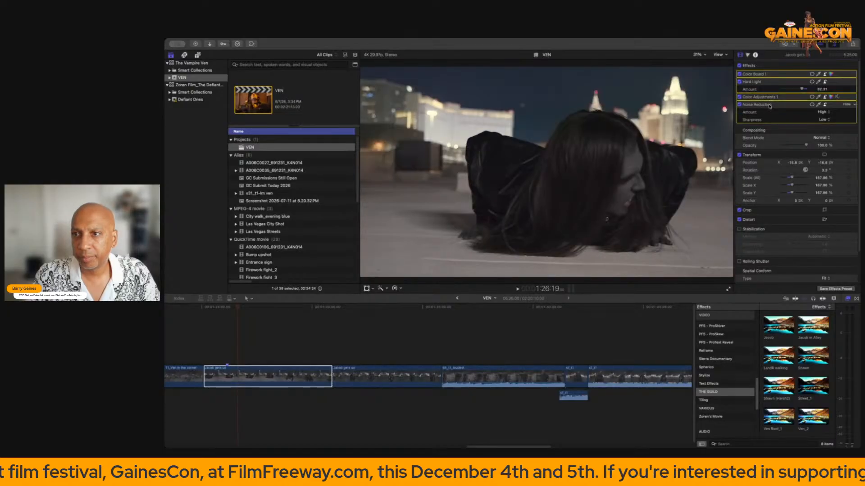
pyautogui.press('Delete')
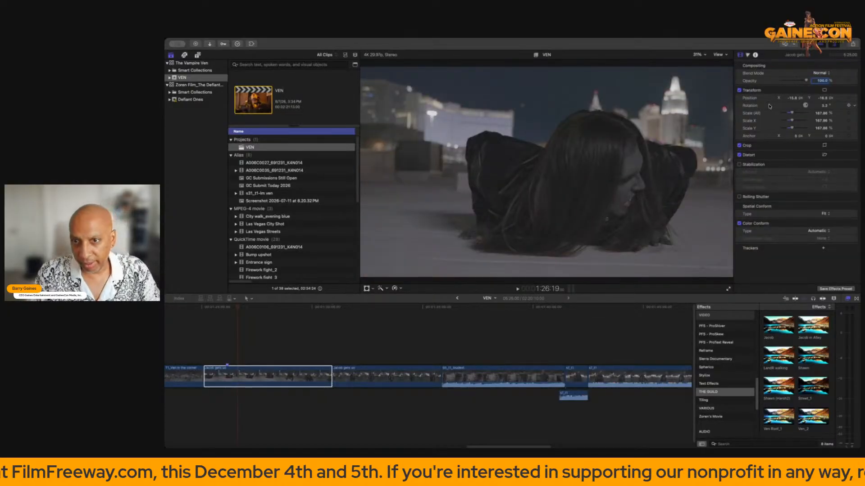
# Apply the Jacob preset from the THE GUILD effects to the first Jacob gets up clip and check its look.
pyautogui.doubleClick(773, 323)
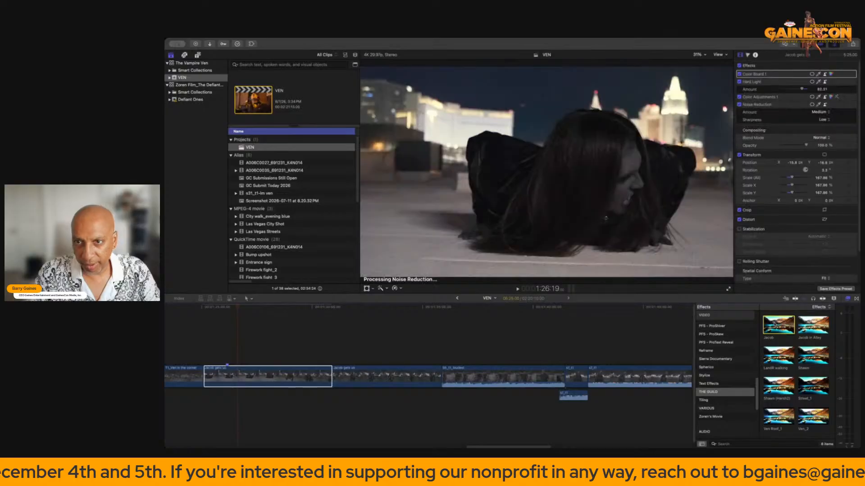
pyautogui.click(288, 351)
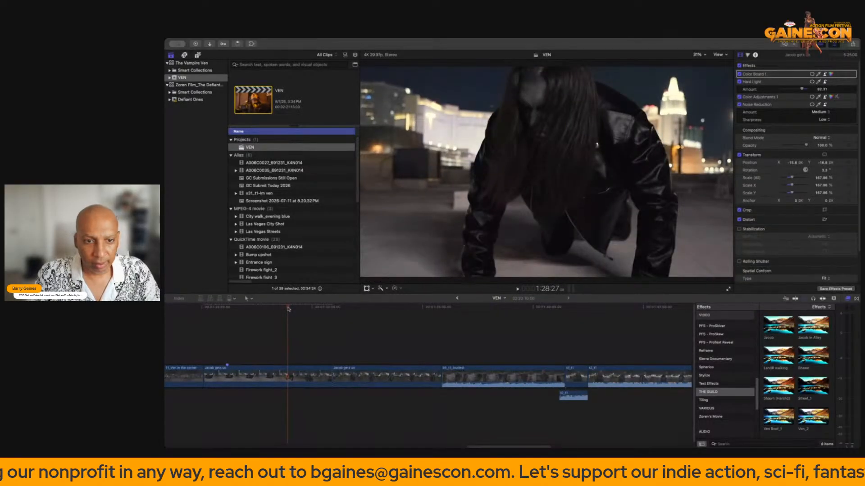
pyautogui.moveTo(289, 309); pyautogui.dragTo(309, 338)
# Replace the Color Board, Hard Light, Color Adjustments and Noise Reduction effects on the second Jacob gets up clip with the Jacob preset.
pyautogui.click(364, 382)
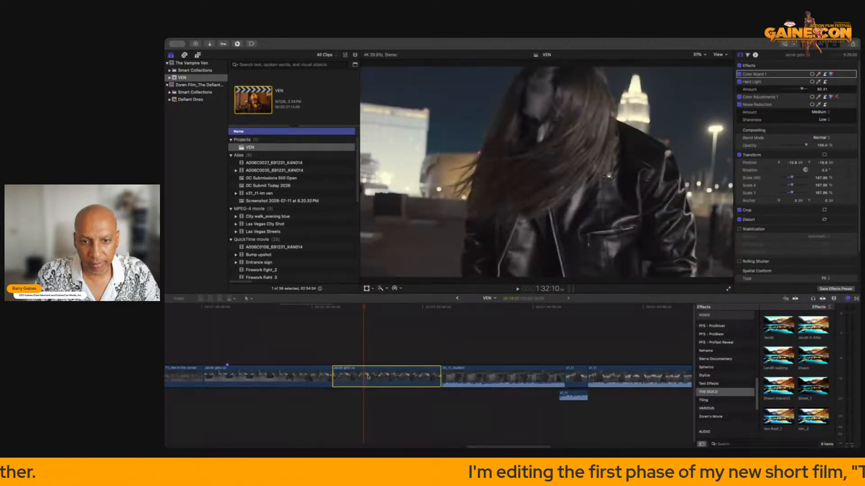
pyautogui.click(781, 76)
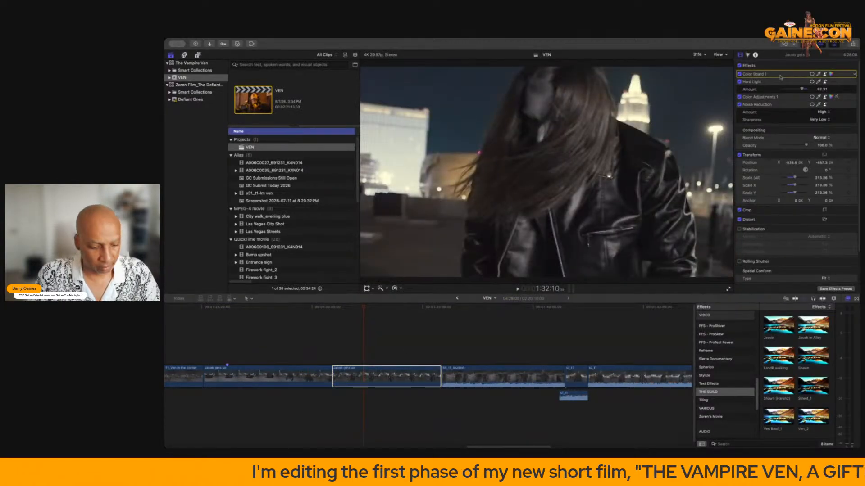
pyautogui.keyDown('shift'); pyautogui.click(775, 83); pyautogui.keyUp('shift')
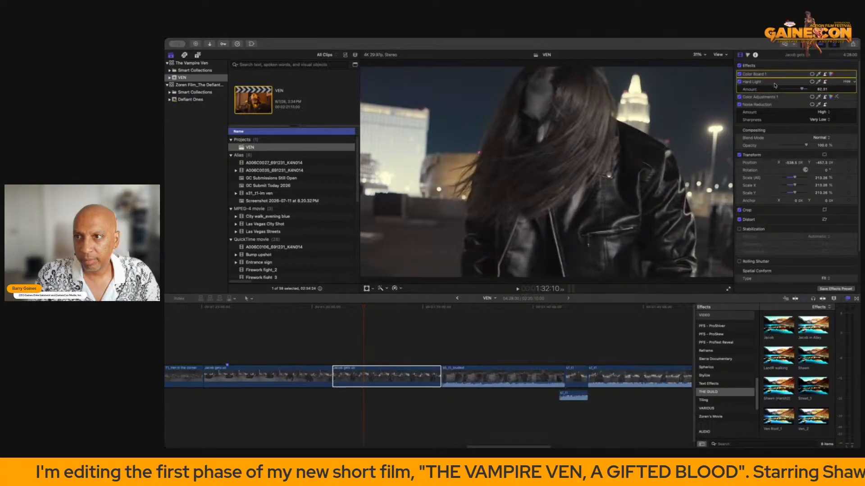
pyautogui.keyDown('shift'); pyautogui.click(765, 97); pyautogui.keyUp('shift')
pyautogui.keyDown('shift'); pyautogui.click(764, 104); pyautogui.keyUp('shift')
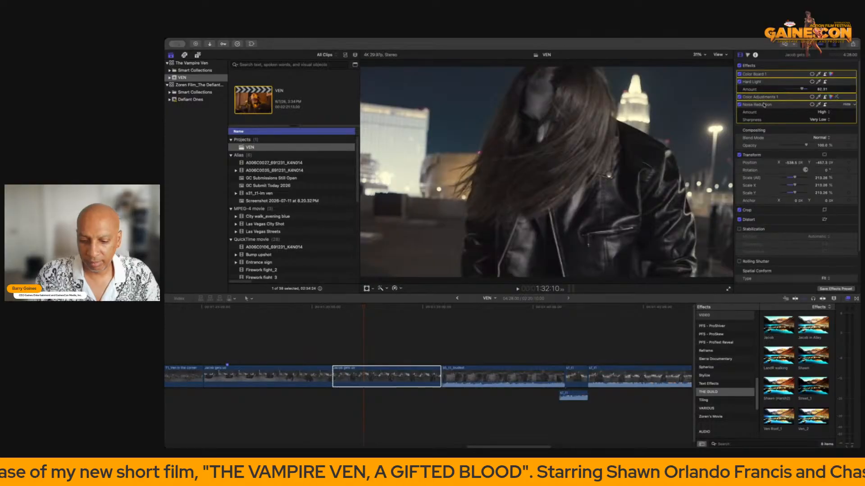
pyautogui.press('Delete')
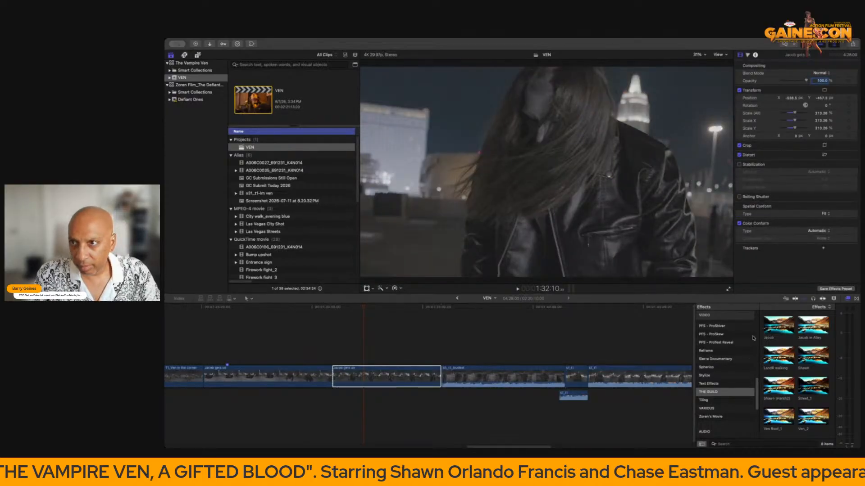
pyautogui.doubleClick(778, 325)
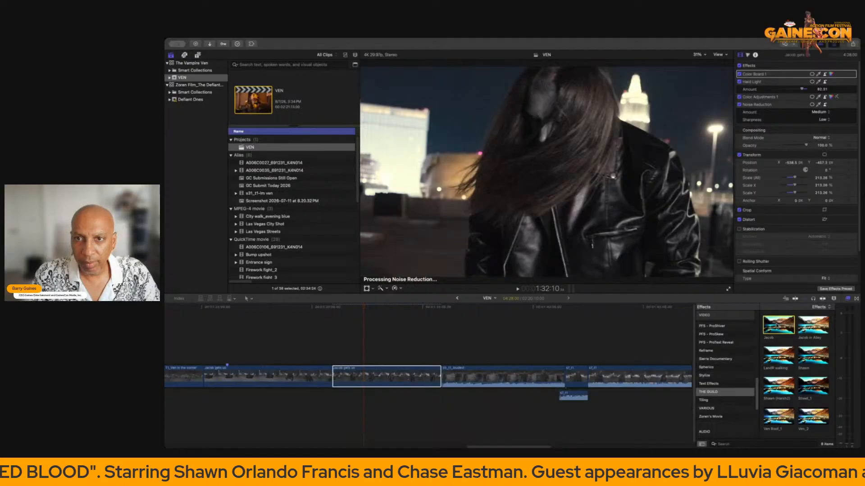
# Compare the look of both Jacob gets up clips with the neighbouring rooftop clip and play the sequence through.
pyautogui.click(483, 349)
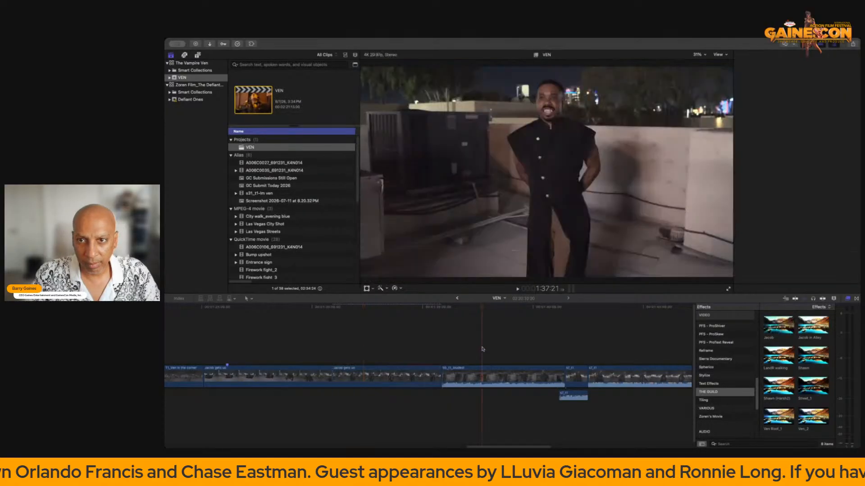
pyautogui.click(404, 345)
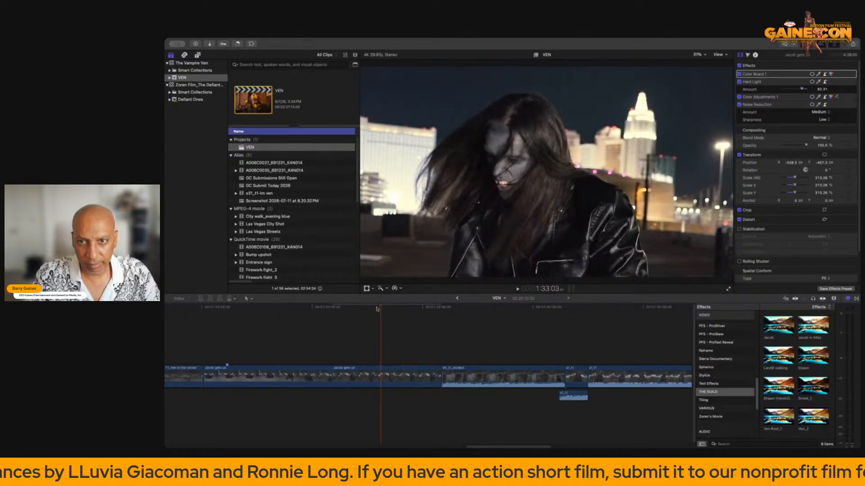
pyautogui.moveTo(296, 317); pyautogui.dragTo(298, 318)
pyautogui.hscroll(-4, 333, 331)
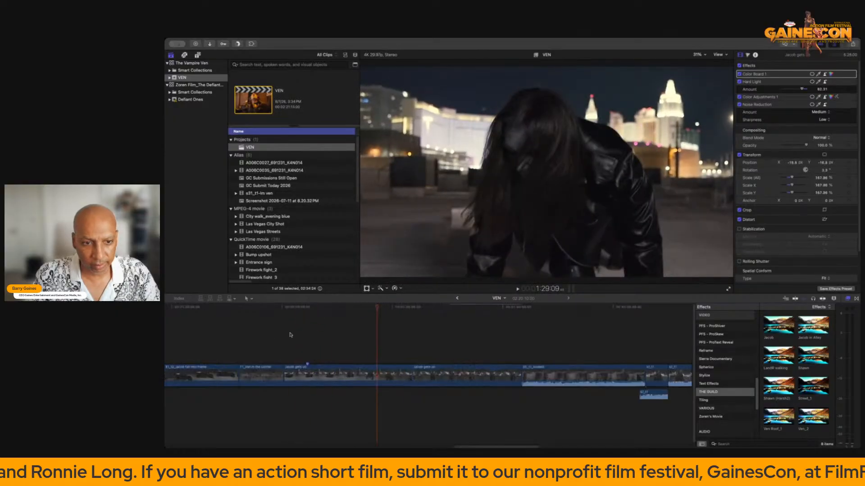
pyautogui.click(208, 348)
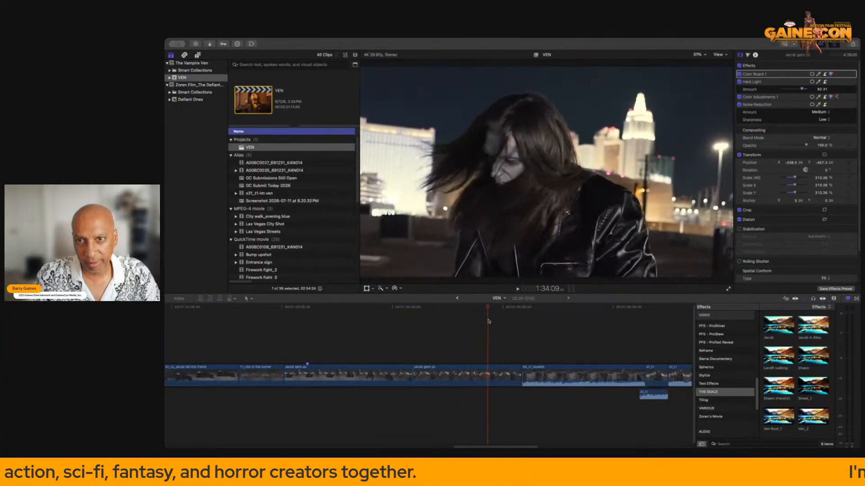
pyautogui.press('space')
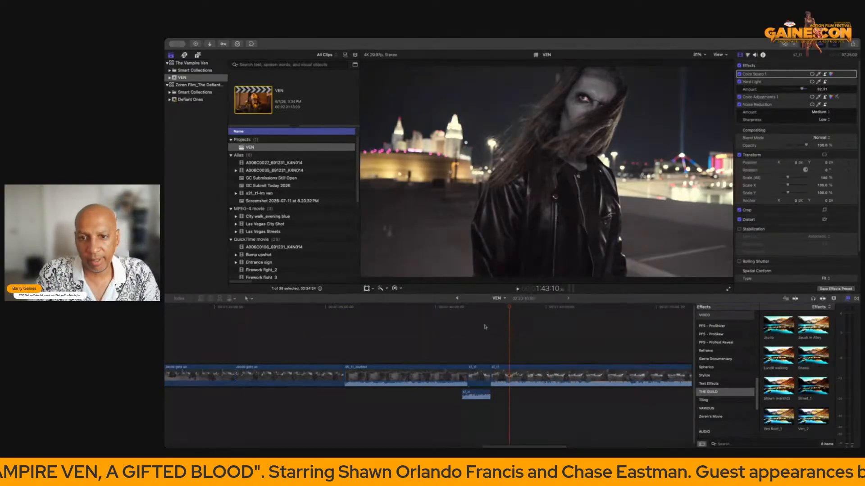
# Scrub through the long s7_t1 clip and examine the performance and grade at several points.
pyautogui.hscroll(2, 485, 327)
pyautogui.moveTo(485, 309); pyautogui.dragTo(518, 310)
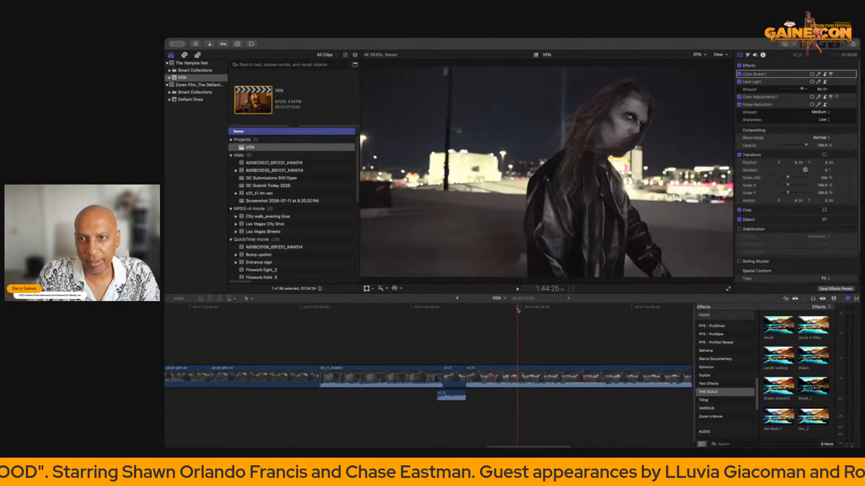
pyautogui.hscroll(5, 496, 320)
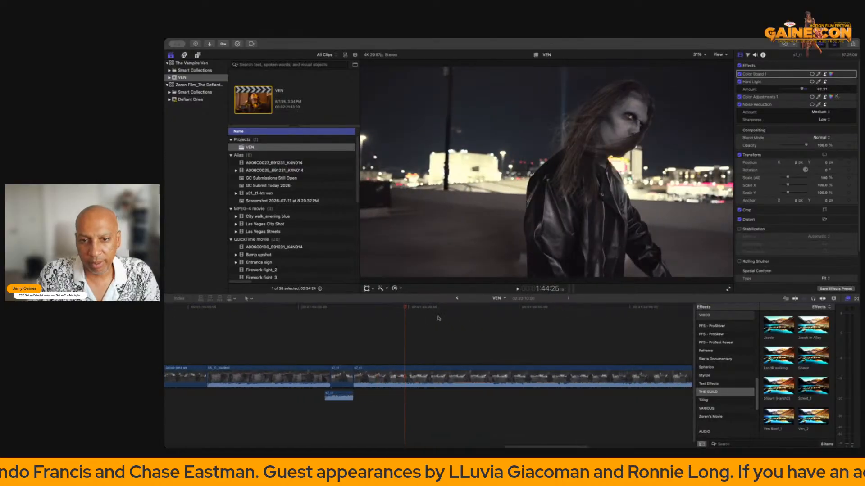
pyautogui.moveTo(407, 311); pyautogui.dragTo(566, 324)
pyautogui.hscroll(5, 496, 327)
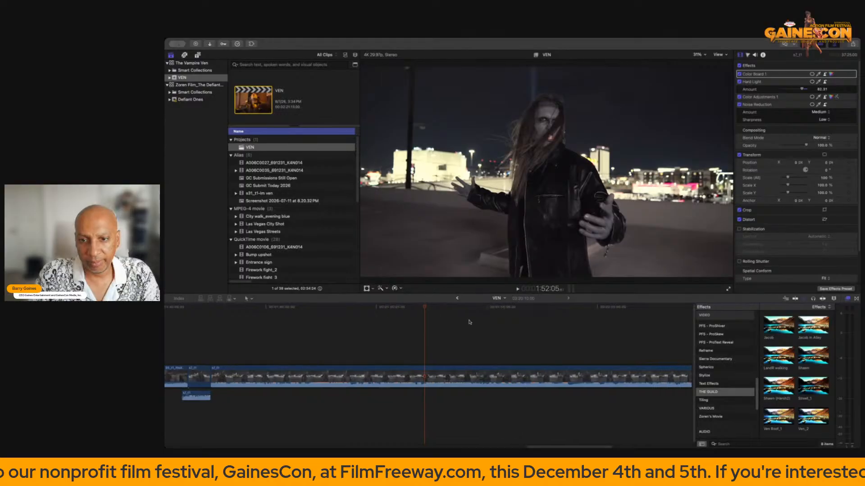
pyautogui.moveTo(425, 309); pyautogui.dragTo(550, 321)
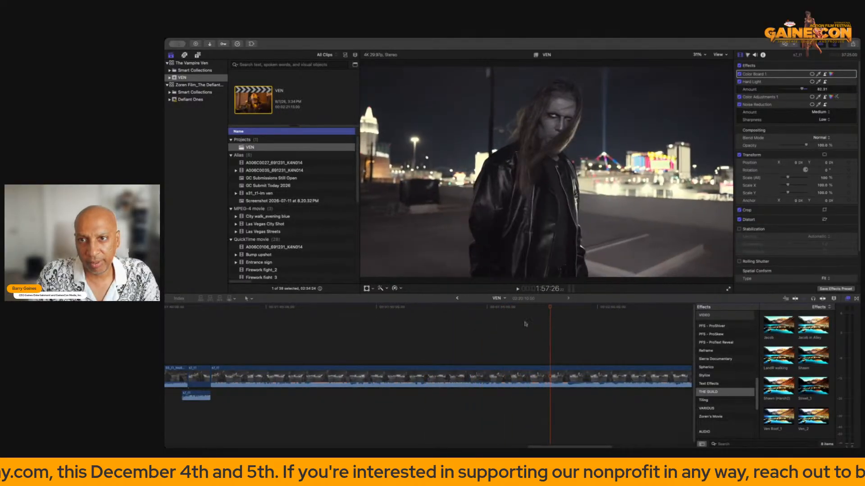
pyautogui.hscroll(2, 492, 349)
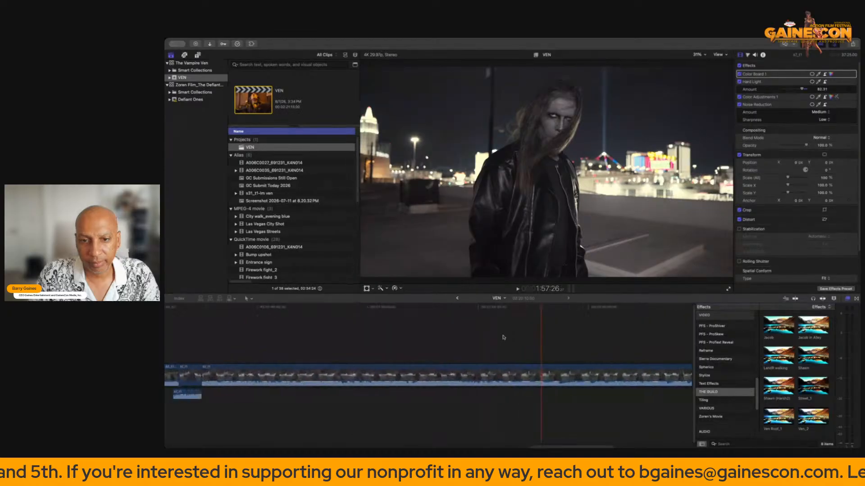
pyautogui.hscroll(-3, 503, 338)
pyautogui.click(332, 345)
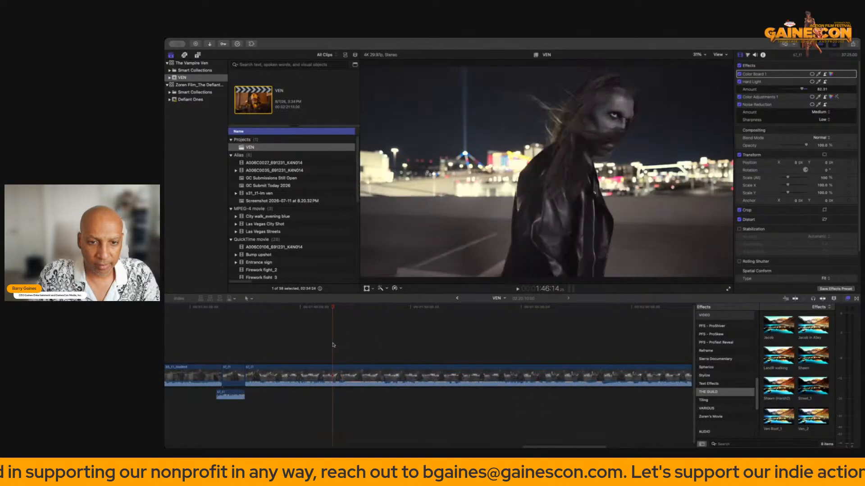
pyautogui.moveTo(332, 313); pyautogui.dragTo(542, 318)
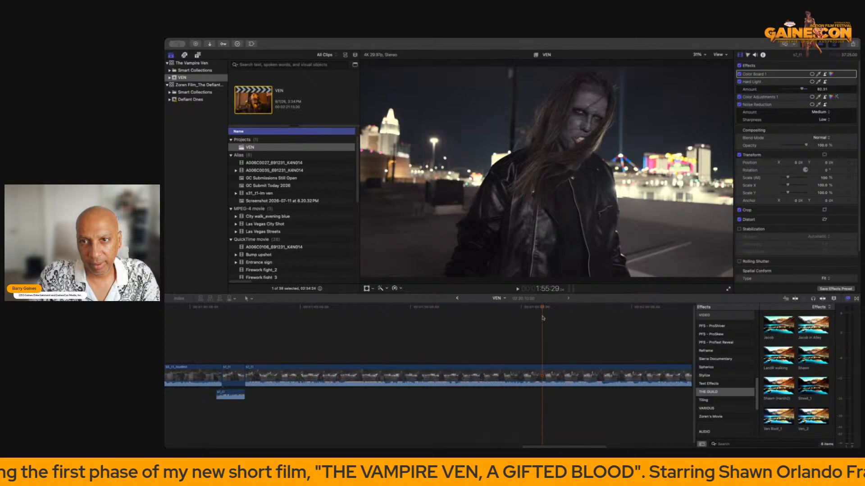
pyautogui.click(355, 356)
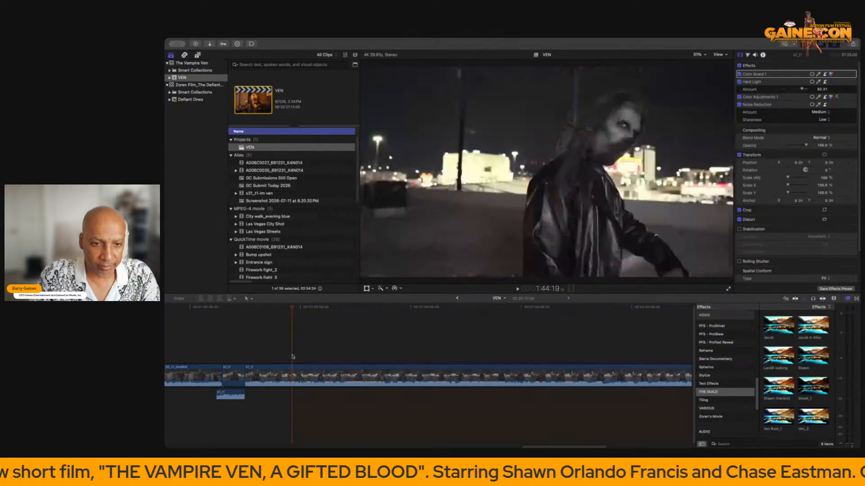
pyautogui.click(292, 357)
pyautogui.hscroll(-3, 342, 351)
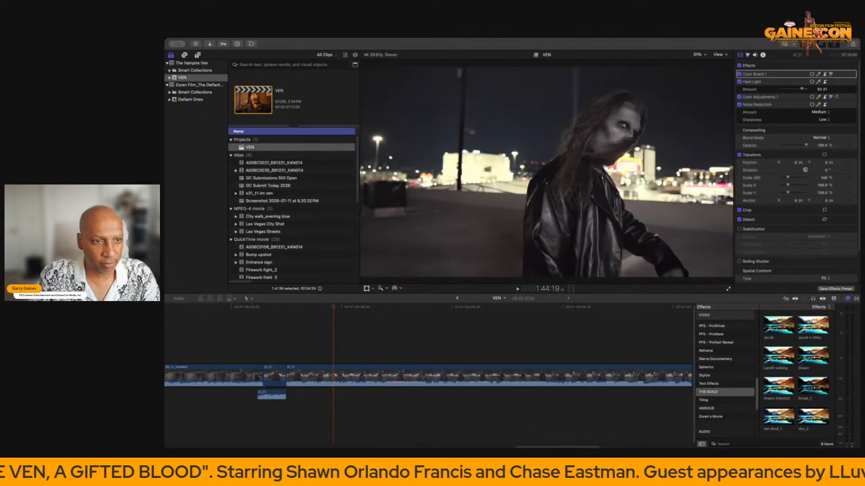
# Bring the ungraded rooftop clip of the man in black into the timeline as a connected clip above the long s7_t1 clip.
pyautogui.press('super+Tab')
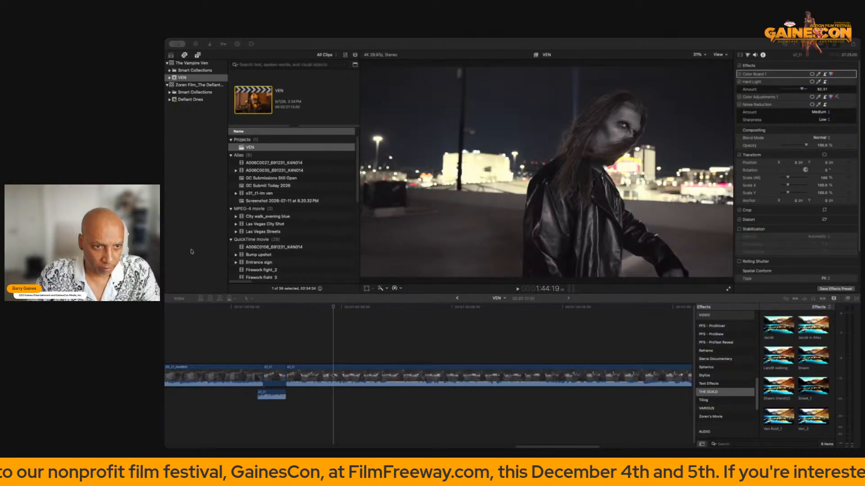
pyautogui.moveTo(215, 252); pyautogui.dragTo(324, 359)
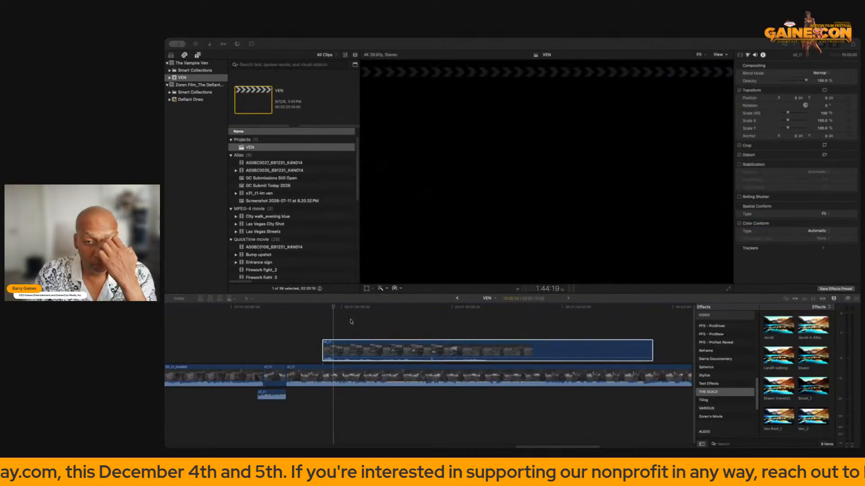
pyautogui.click(334, 308)
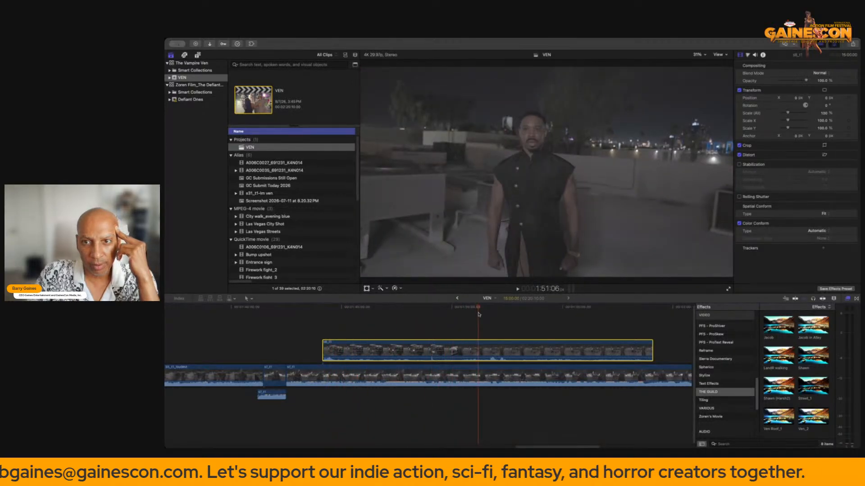
# Detach the audio from the connected rooftop clip and trim the clip to about 8 seconds.
pyautogui.rightClick(495, 349)
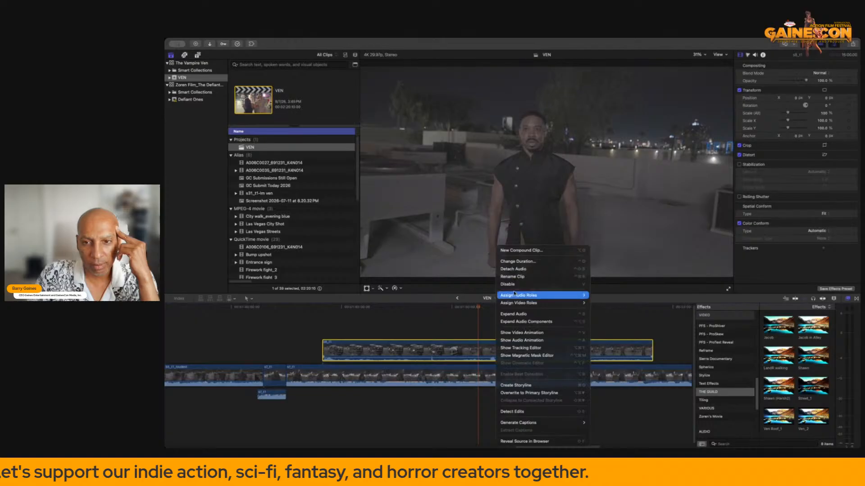
pyautogui.click(517, 270)
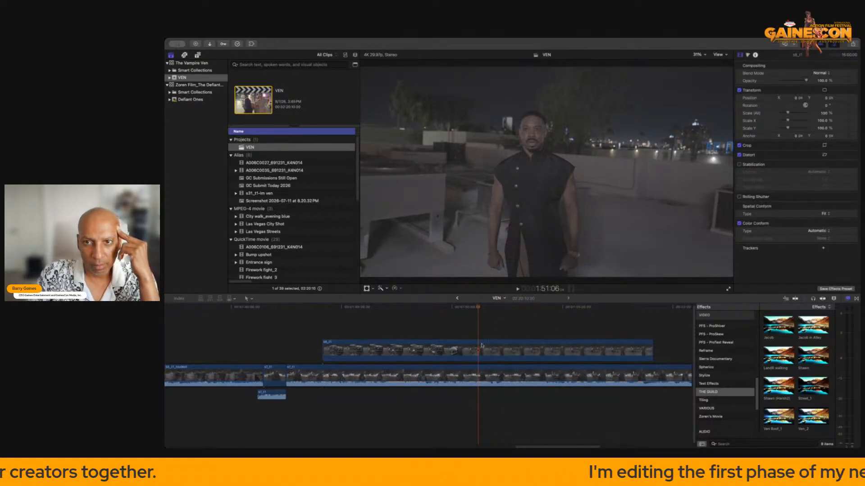
pyautogui.moveTo(323, 351); pyautogui.dragTo(437, 346)
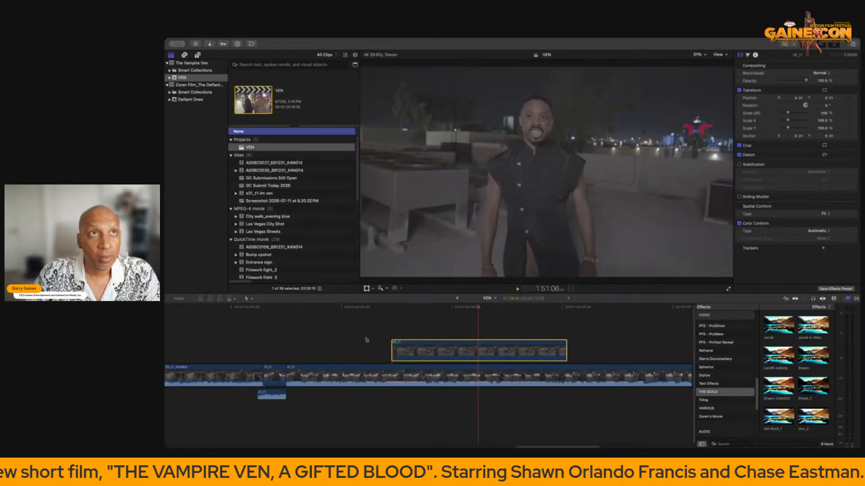
# Play the cut from the graded rooftop clip through s7_t1 and check the lead-in to the connected clip.
pyautogui.click(285, 338)
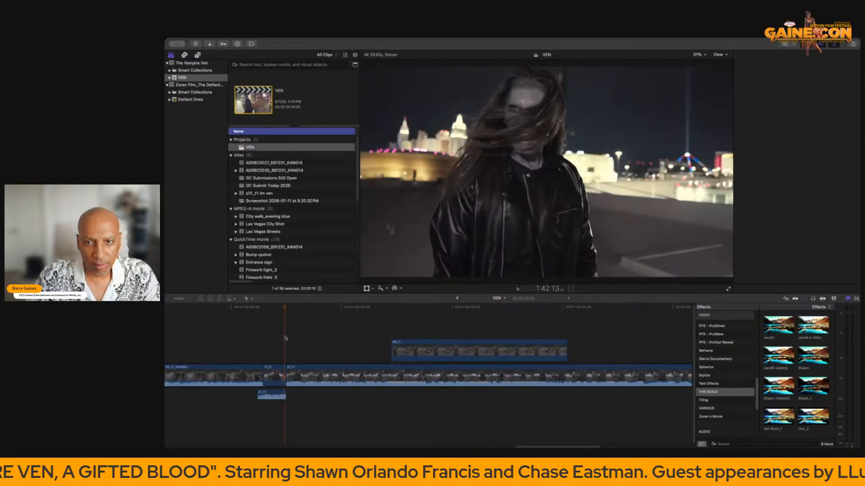
pyautogui.press('space')
pyautogui.press('space')
pyautogui.click(248, 343)
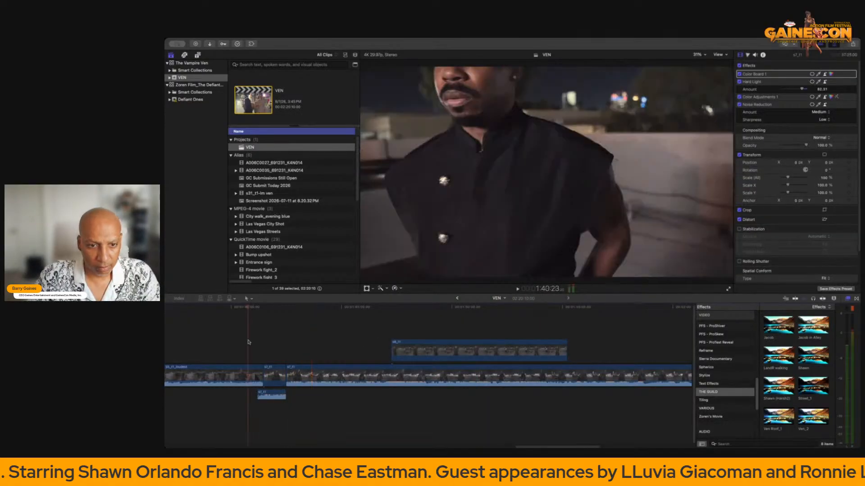
pyautogui.press('space')
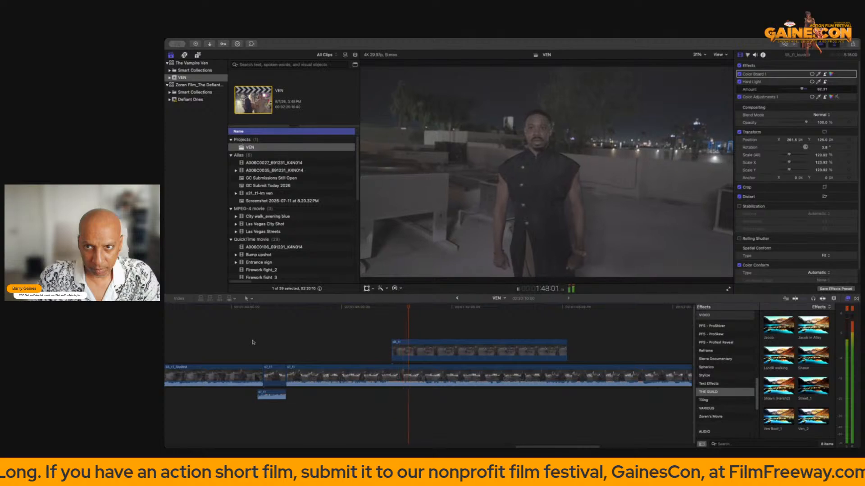
pyautogui.press('space')
pyautogui.hscroll(-3, 290, 341)
pyautogui.click(278, 342)
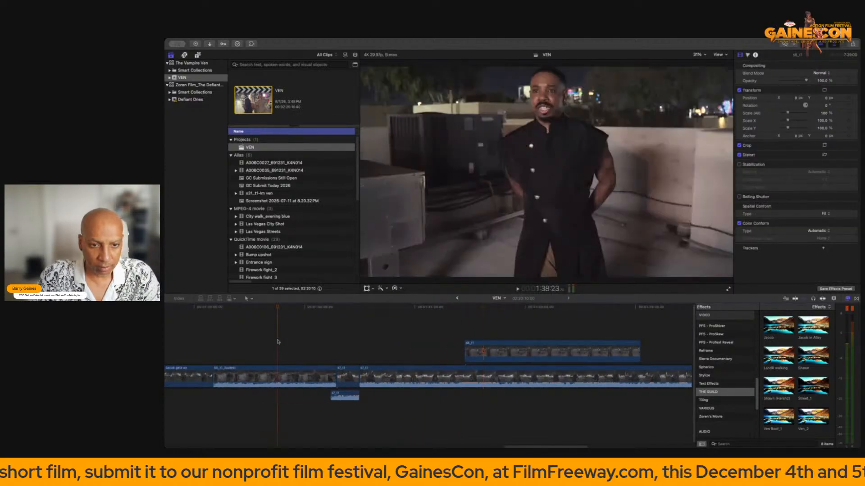
pyautogui.press('space')
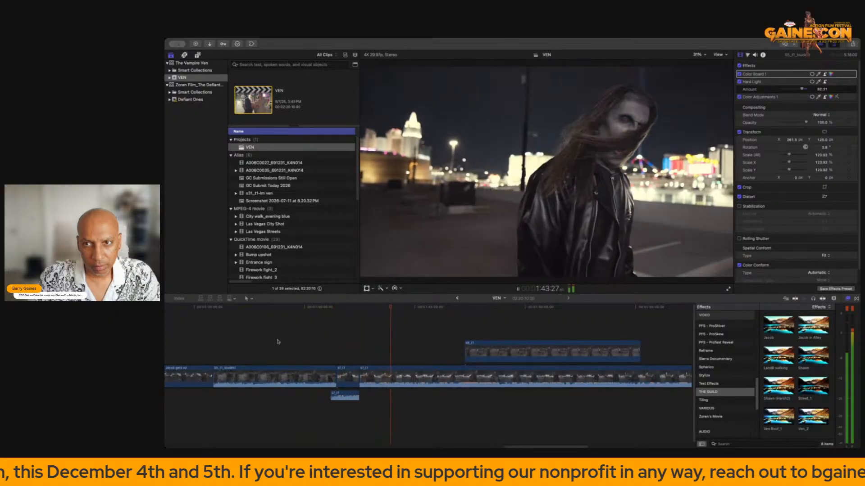
pyautogui.press('space')
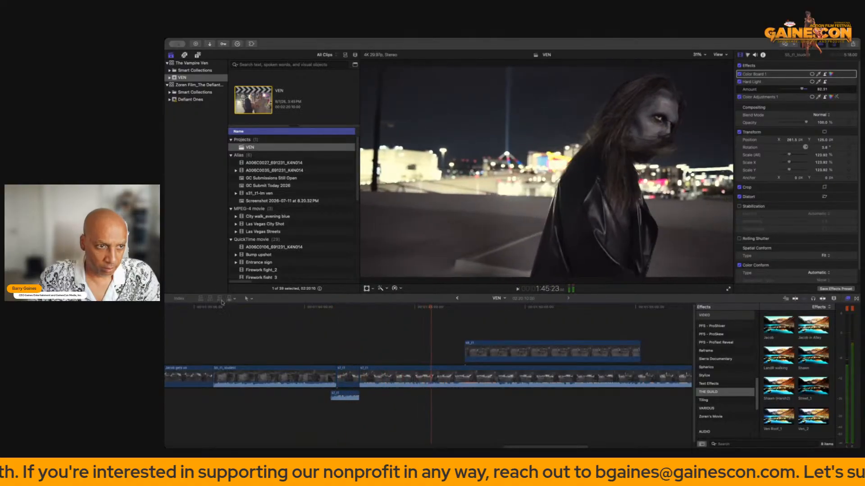
pyautogui.press('super+Tab')
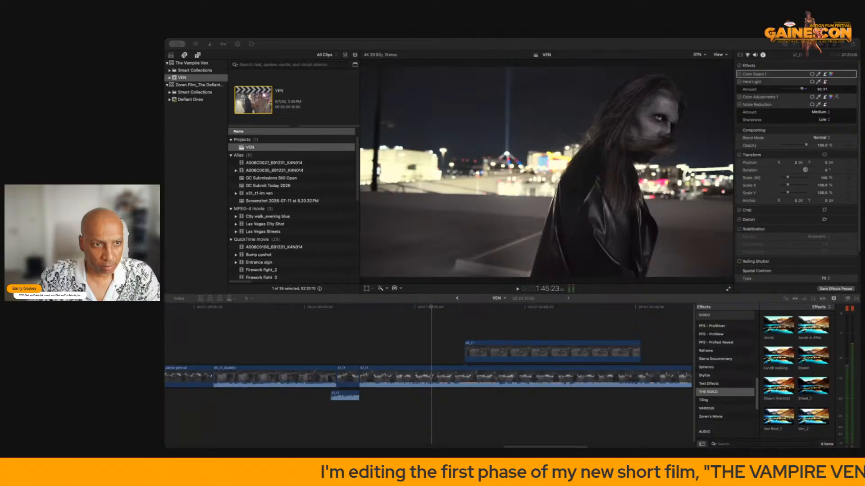
# Enlarge the connected rooftop clip of the man in black to about 158% and recentre him in the frame.
pyautogui.hscroll(2, 327, 319)
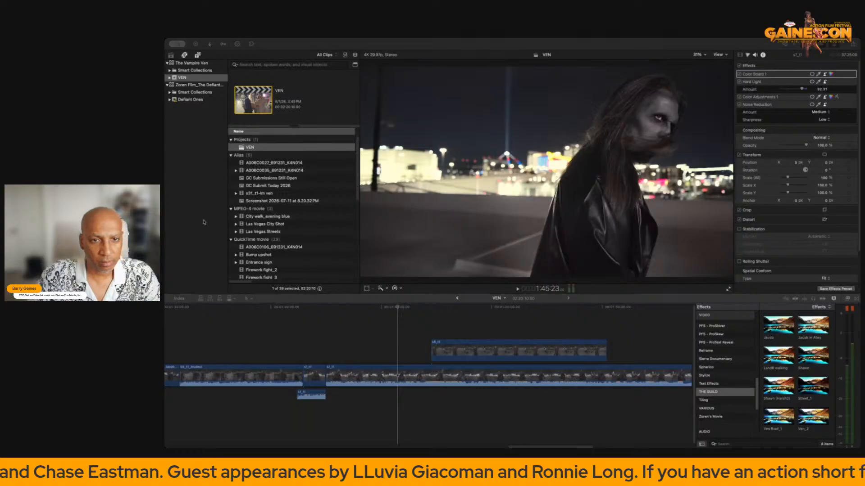
pyautogui.click(486, 329)
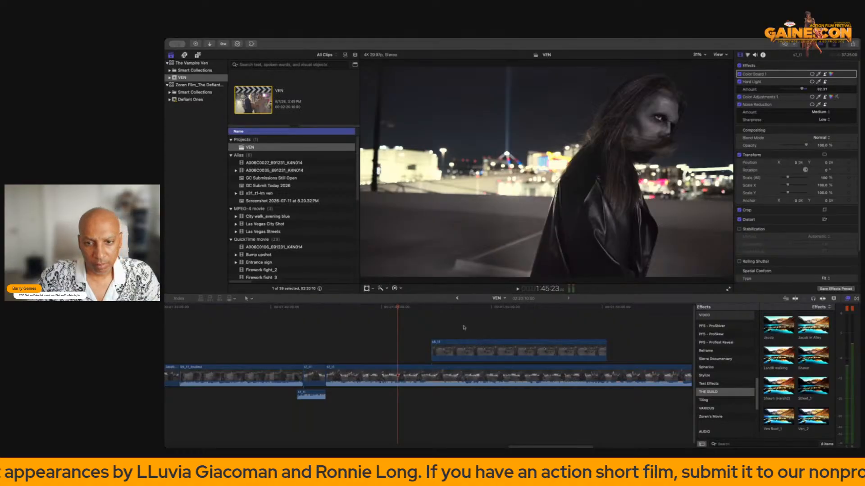
pyautogui.click(440, 308)
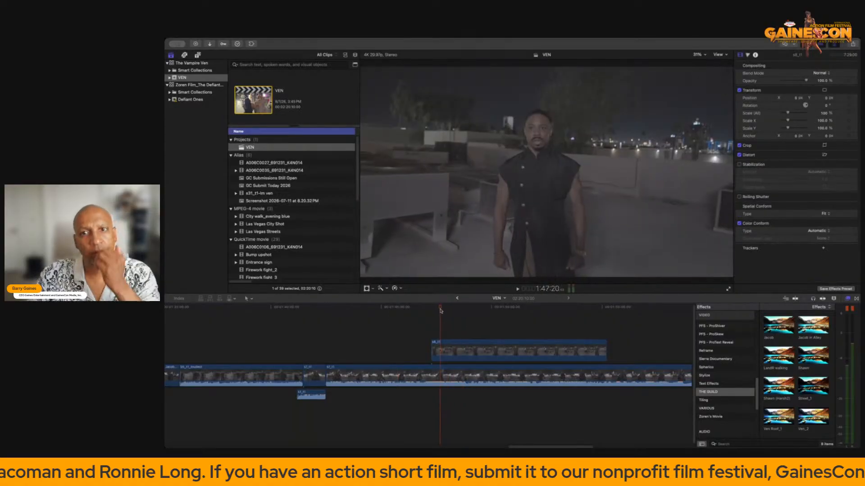
pyautogui.click(444, 351)
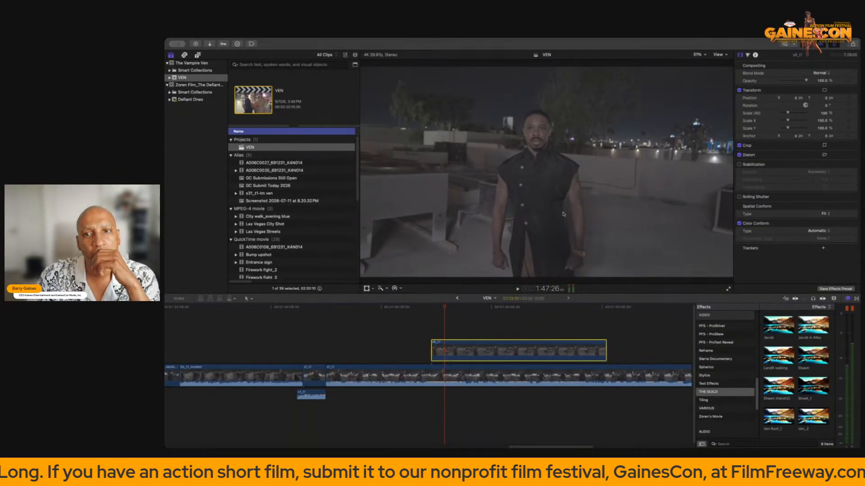
pyautogui.click(699, 55)
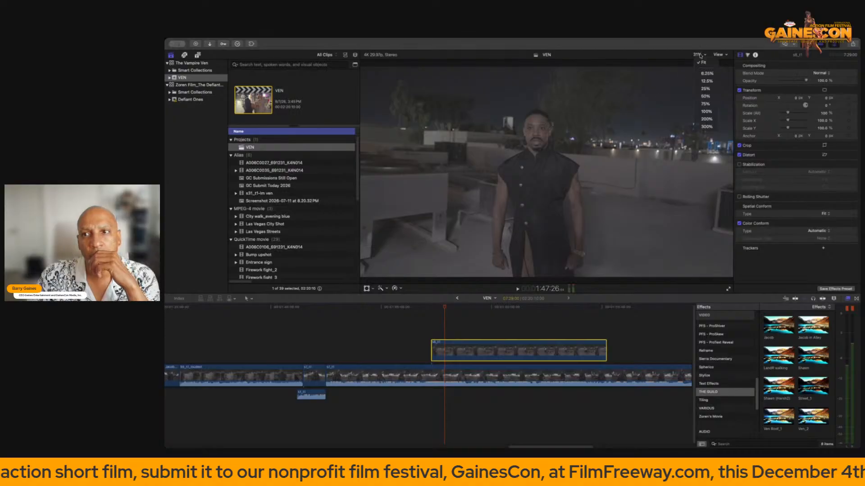
pyautogui.click(707, 80)
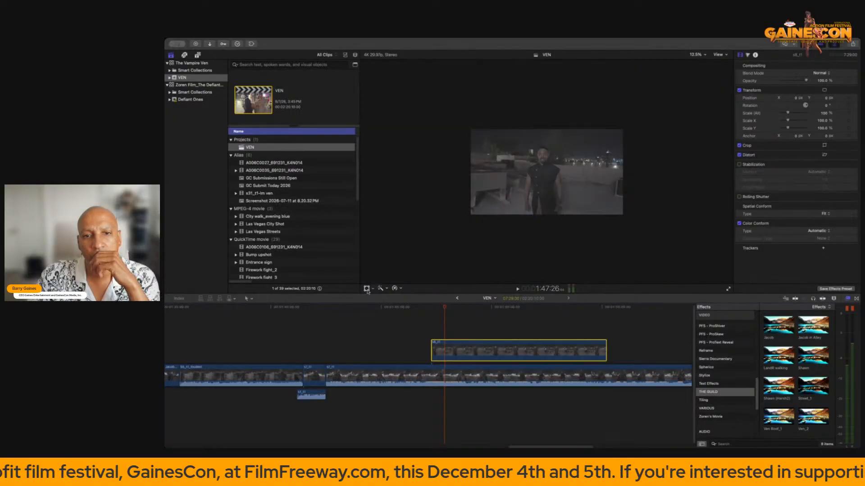
pyautogui.click(367, 289)
pyautogui.moveTo(622, 215); pyautogui.dragTo(666, 240)
pyautogui.moveTo(586, 195); pyautogui.dragTo(591, 194)
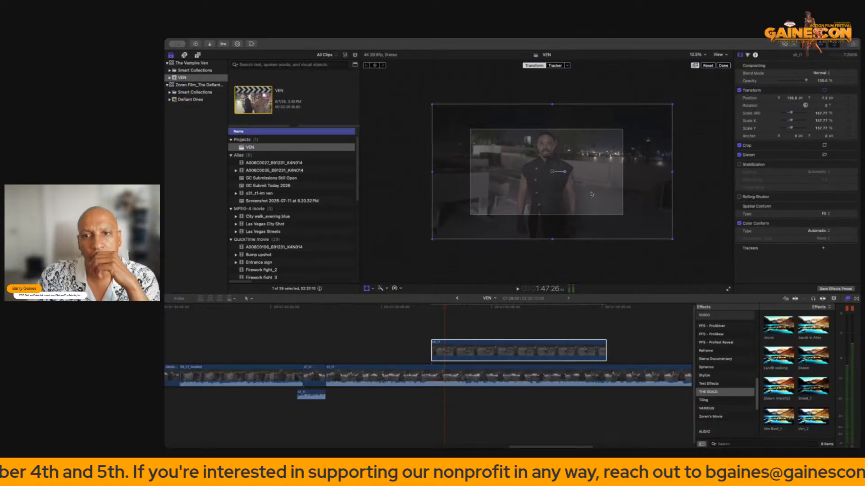
pyautogui.click(723, 66)
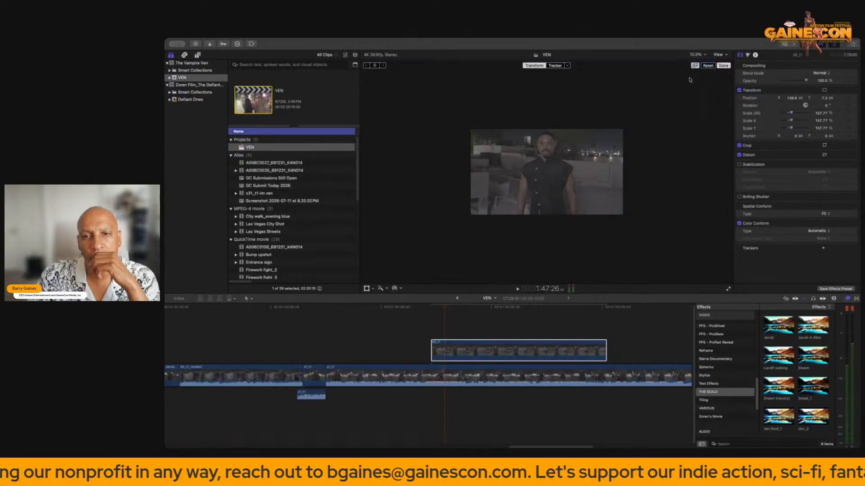
pyautogui.hotkey('shift', 'z')
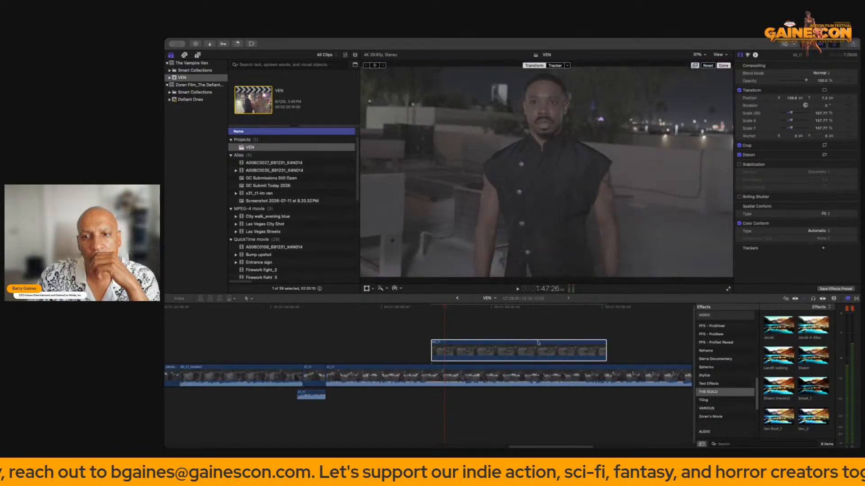
# Reposition the enlarged rooftop clip slightly lower in the frame to give more headroom above the man in black.
pyautogui.click(366, 288)
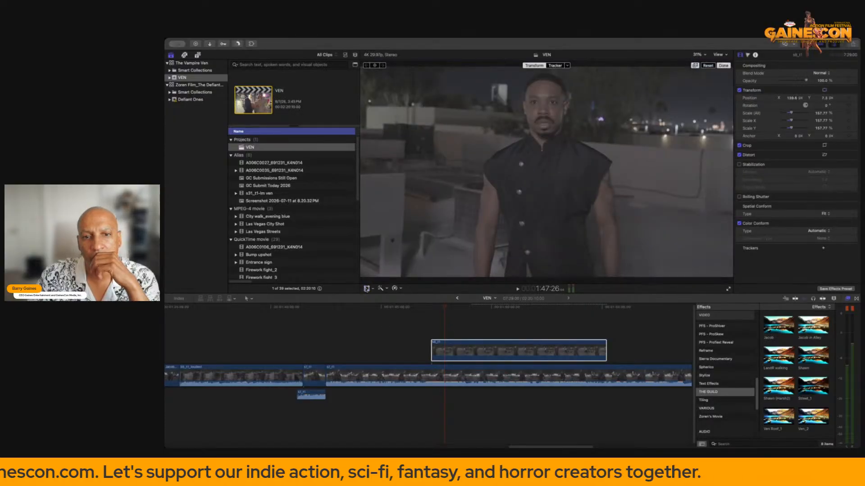
pyautogui.moveTo(506, 223); pyautogui.dragTo(505, 225)
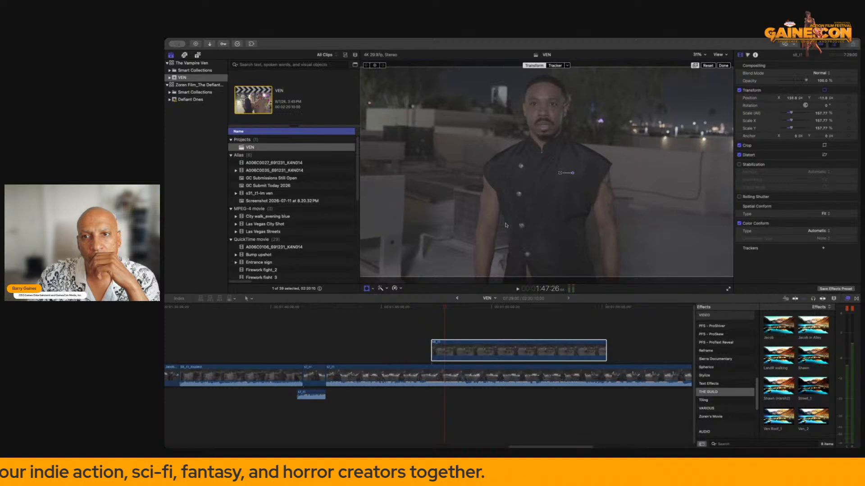
pyautogui.click(722, 67)
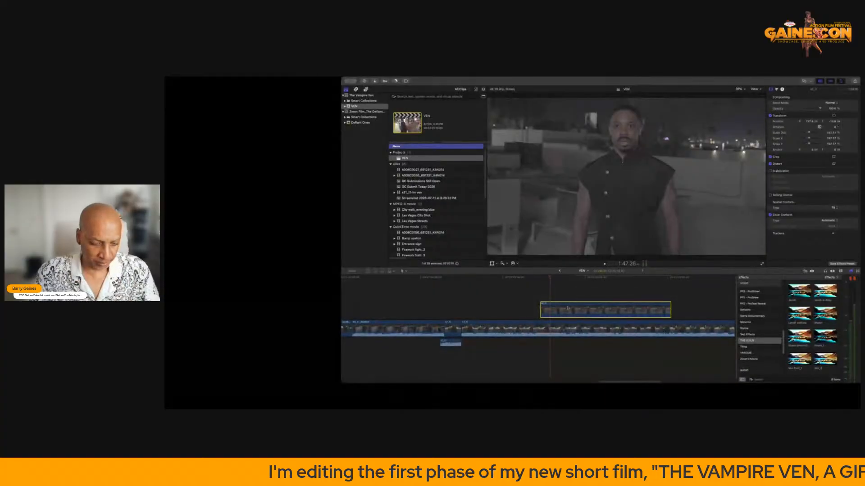
# Slow the connected rooftop clip down to a custom speed rate of 65%.
pyautogui.press('super+r')
pyautogui.click(618, 299)
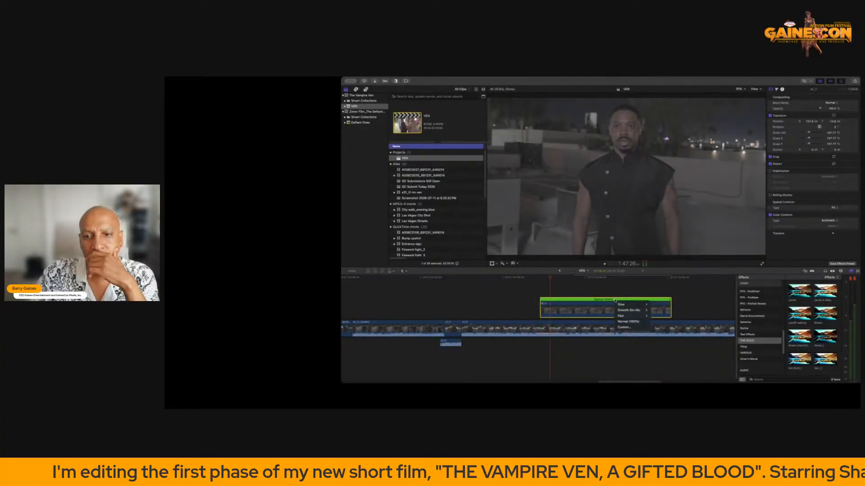
pyautogui.moveTo(620, 307)
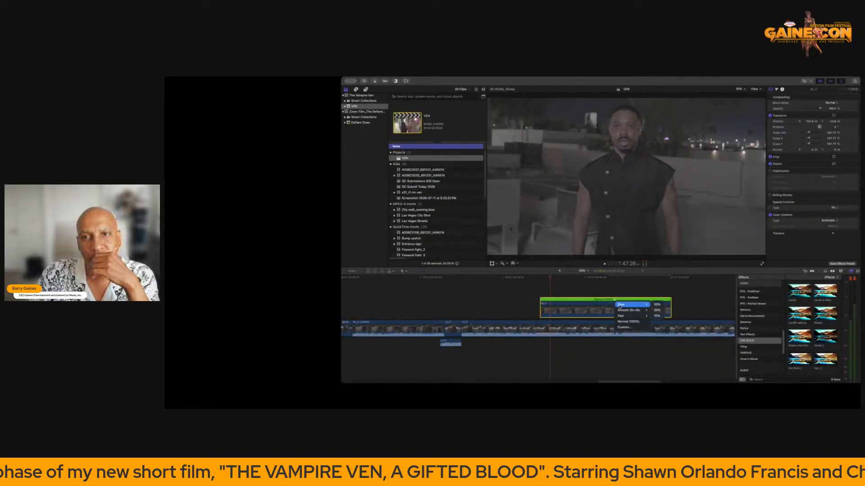
pyautogui.click(572, 281)
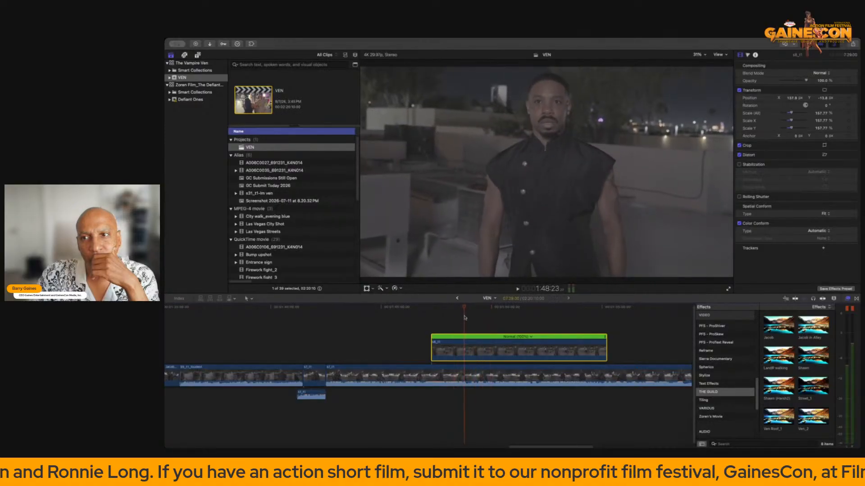
pyautogui.click(531, 337)
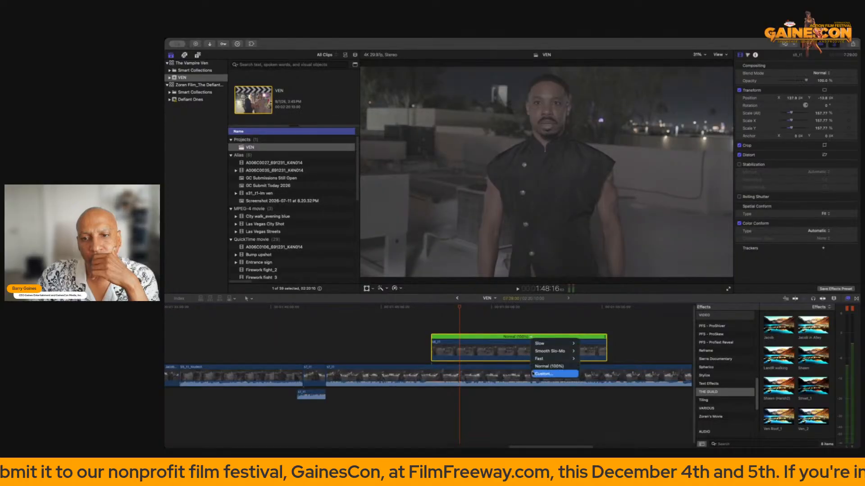
pyautogui.click(533, 374)
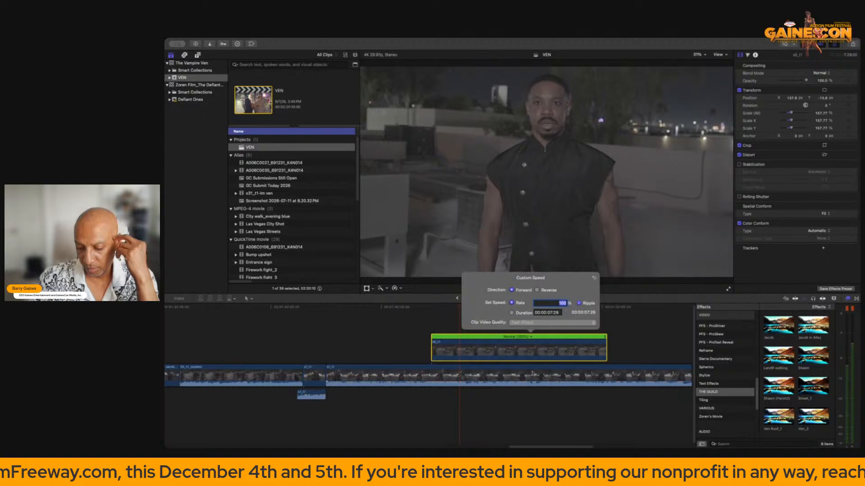
pyautogui.write('65')
pyautogui.press('Return')
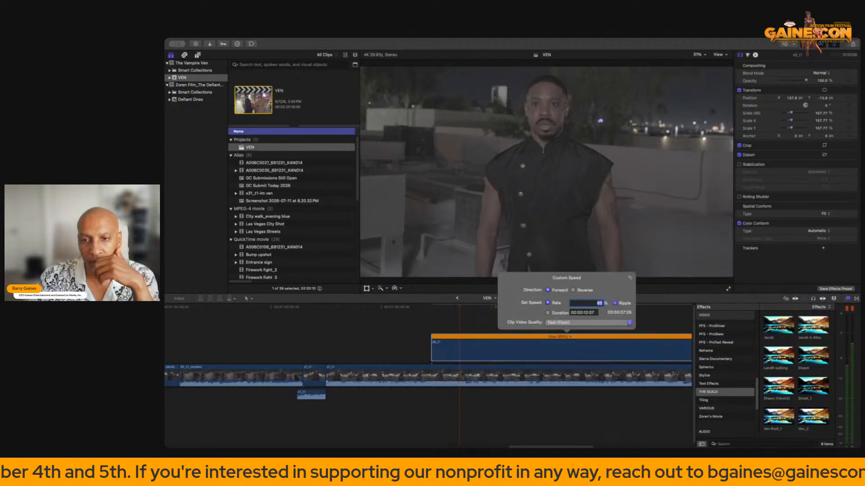
# Play the cut from s7_t1 into the slowed rooftop clip several times and judge its pace.
pyautogui.click(416, 331)
pyautogui.press('space')
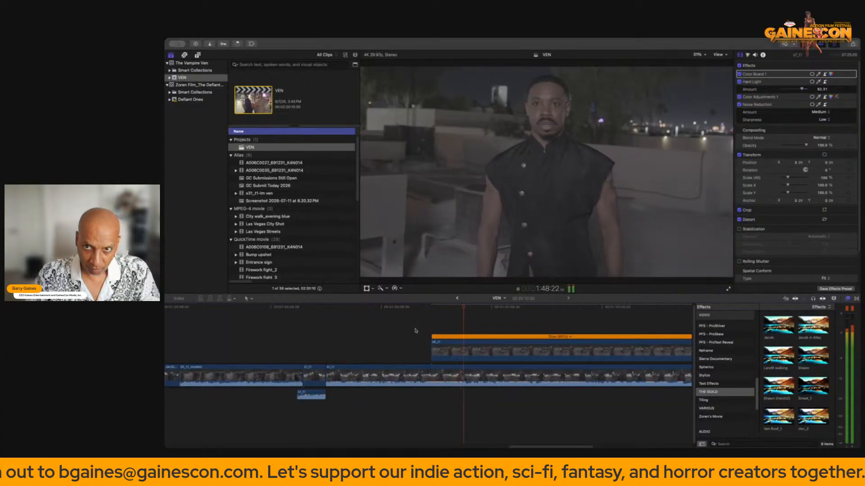
pyautogui.press('space')
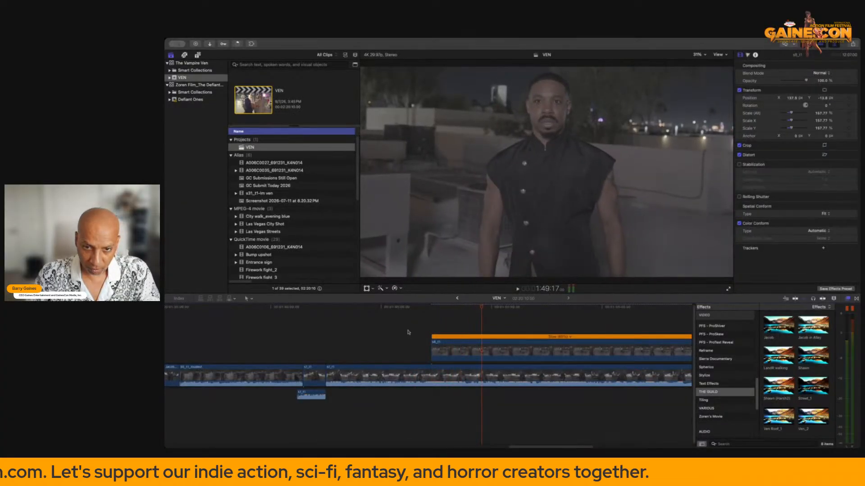
pyautogui.click(415, 331)
pyautogui.press('space')
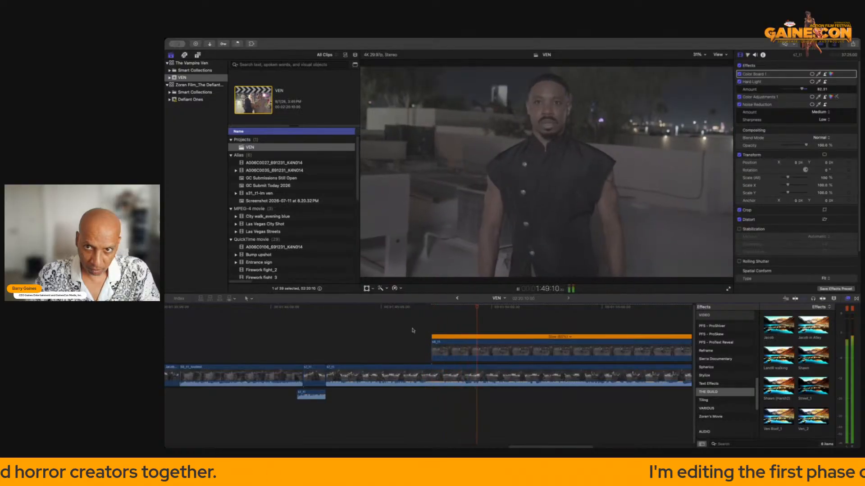
pyautogui.press('space')
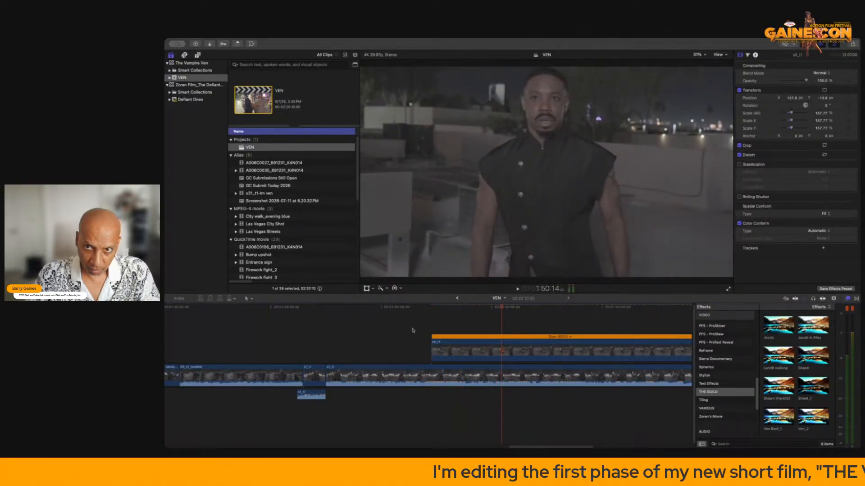
pyautogui.hscroll(3, 412, 330)
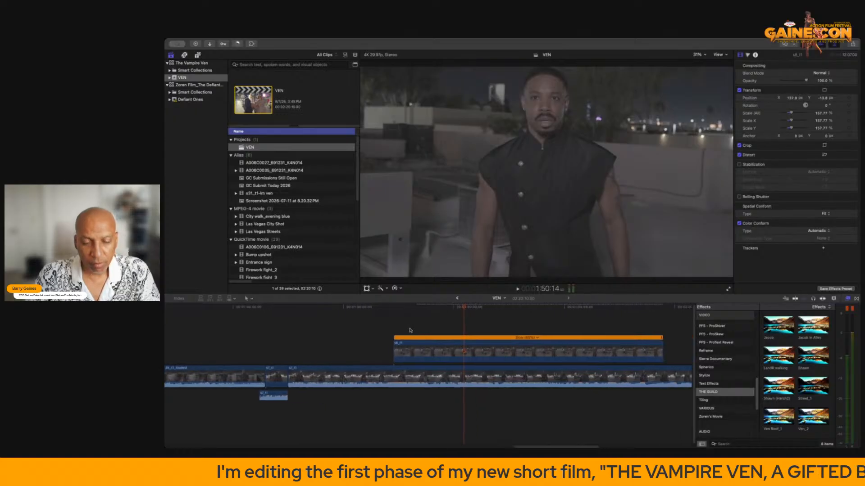
pyautogui.press('space')
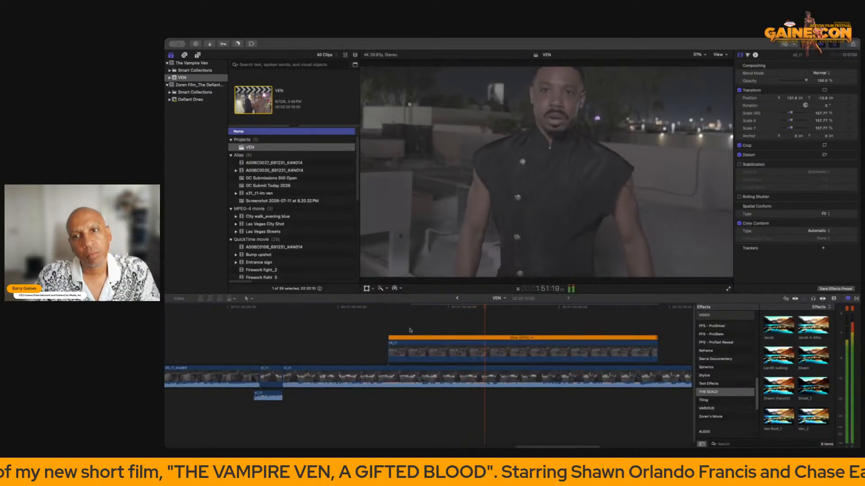
# Replay the sequence from just before the slowed clip and from the short graded clip preceding s7_t1 to check the transition.
pyautogui.click(378, 328)
pyautogui.press('space')
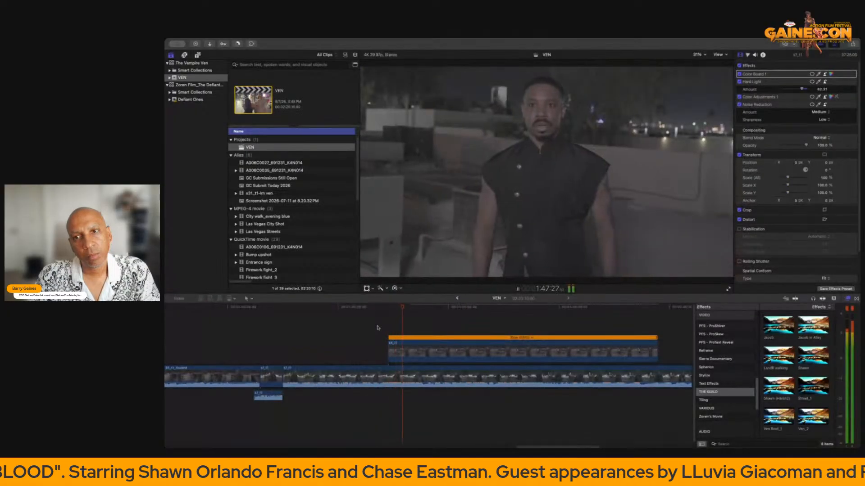
pyautogui.press('space')
pyautogui.click(272, 334)
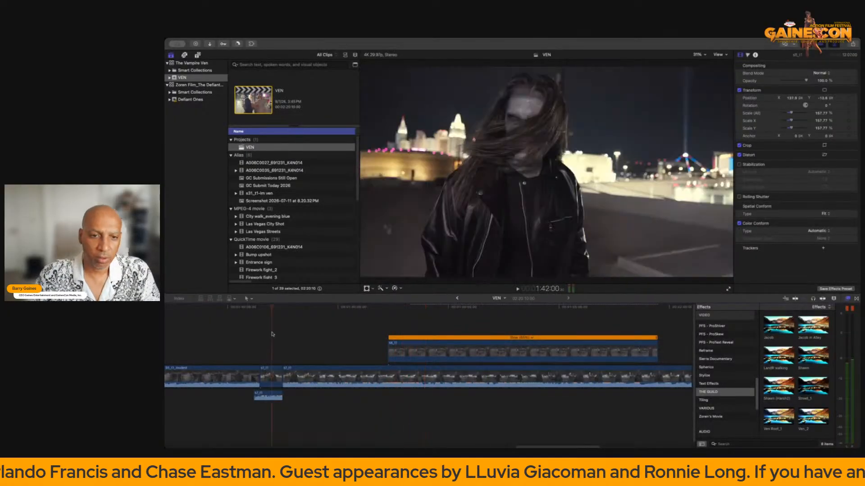
pyautogui.press('space')
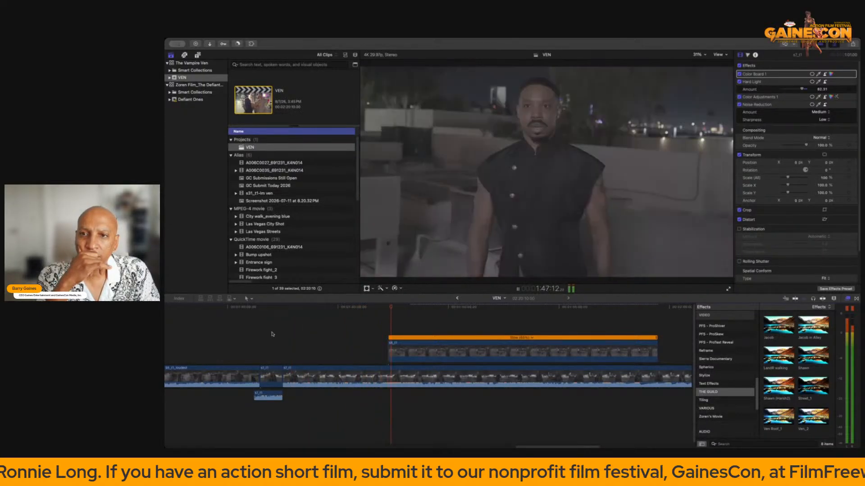
pyautogui.press('space')
# Delete the slowed rooftop clip and connect the ven reaction shot clip in its place above s7_t1.
pyautogui.click(463, 353)
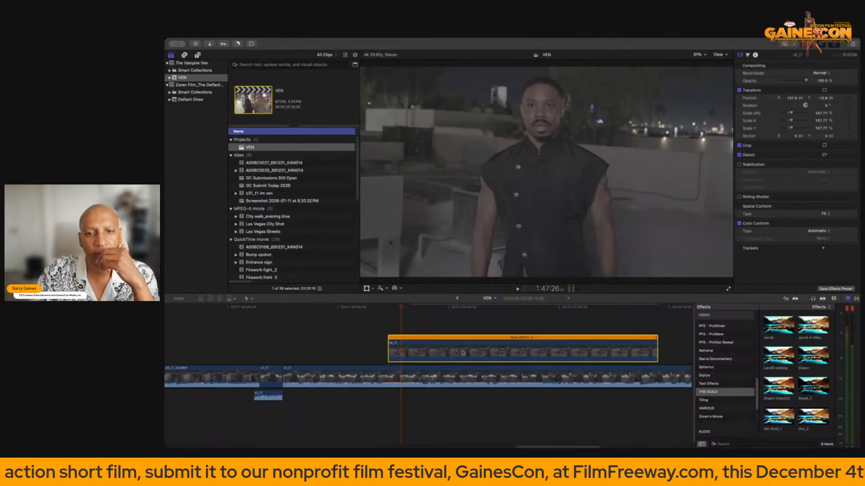
pyautogui.press('Delete')
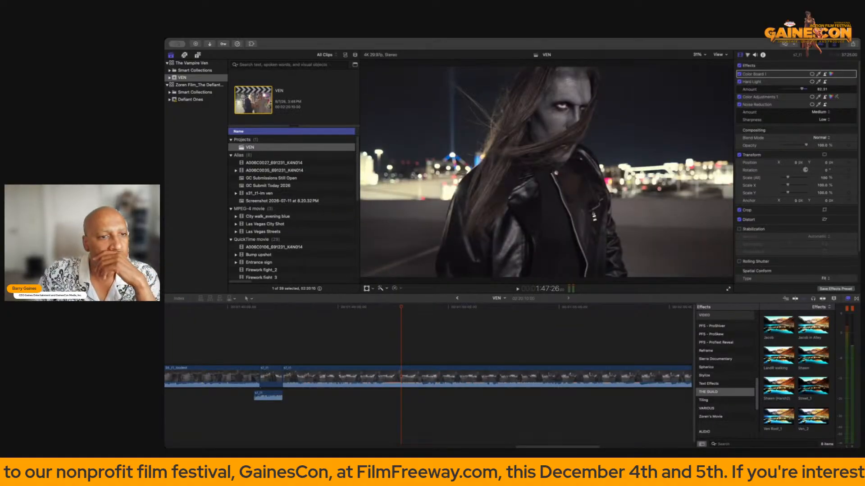
pyautogui.press('super+Tab')
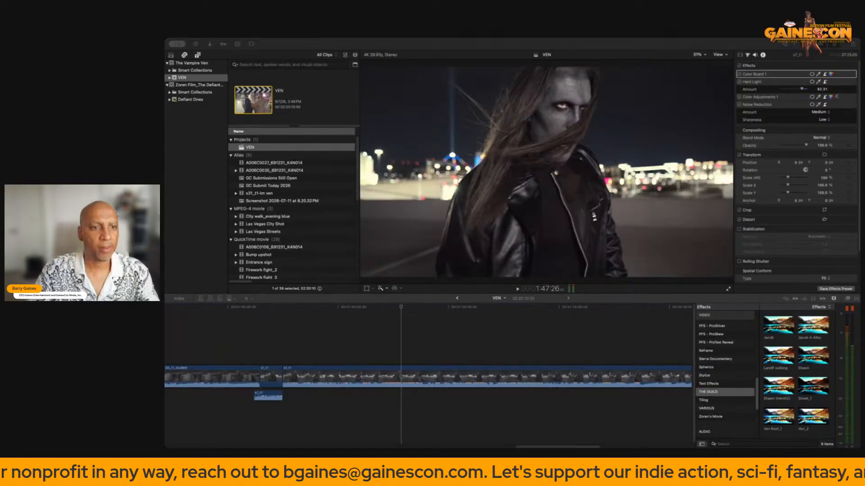
pyautogui.moveTo(350, 335); pyautogui.dragTo(400, 356)
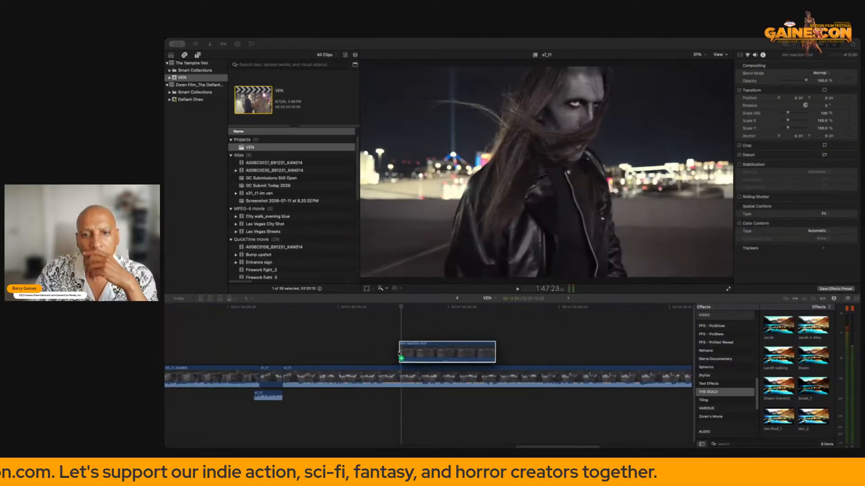
# Detach the audio from the ven reaction shot clip and delete it.
pyautogui.rightClick(429, 353)
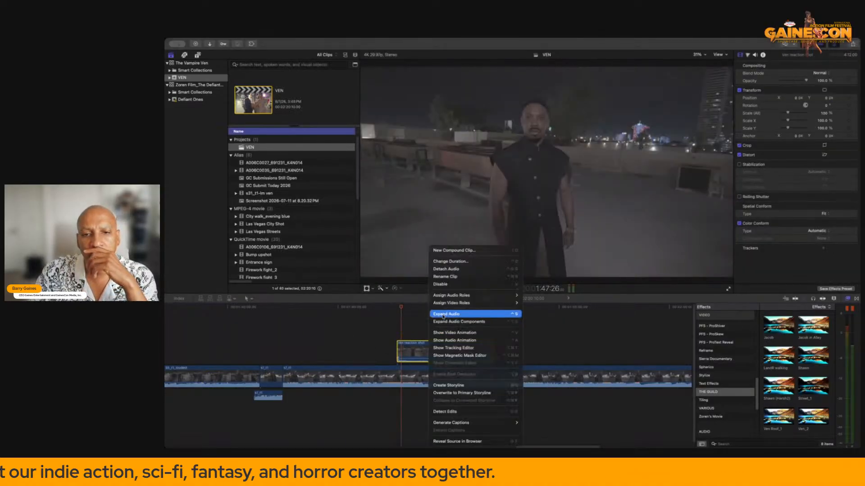
pyautogui.click(446, 269)
pyautogui.press('Delete')
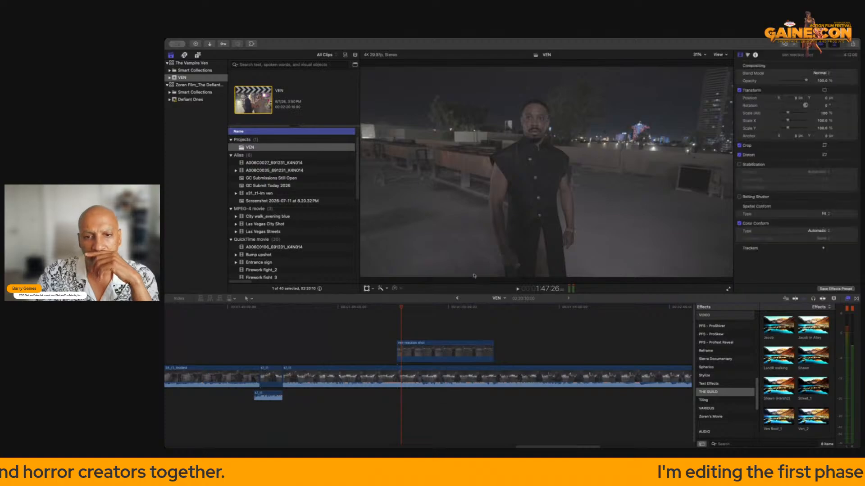
# Play the graded rooftop footage leading up to the ven reaction shot to check the lead-in.
pyautogui.click(363, 342)
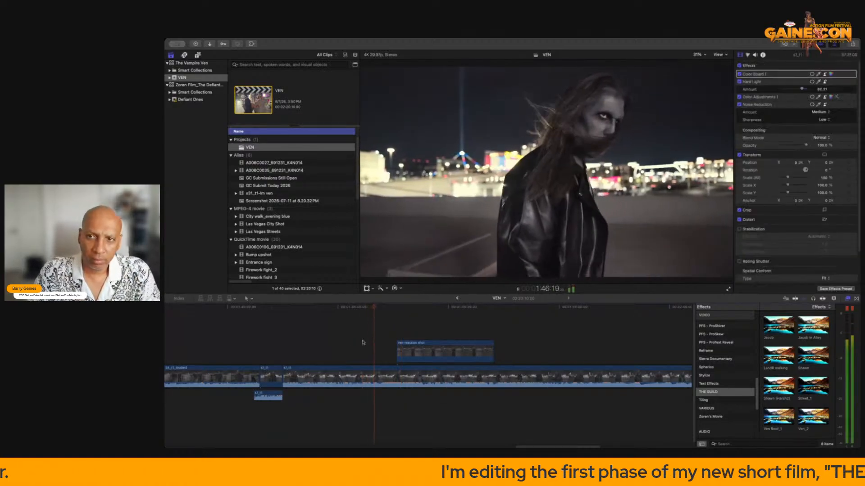
pyautogui.click(256, 340)
pyautogui.press('space')
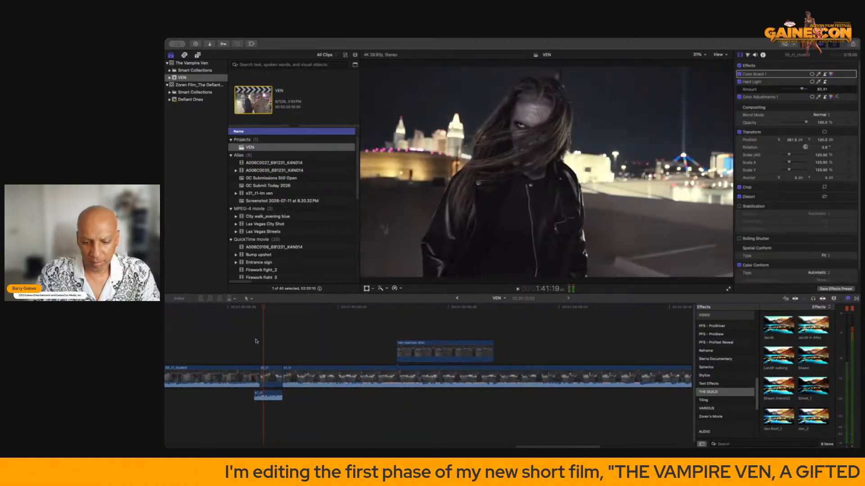
# Play the lead-in and move the ven reaction shot clip slightly earlier over s7_t1, starting at about 1:47.
pyautogui.press('space')
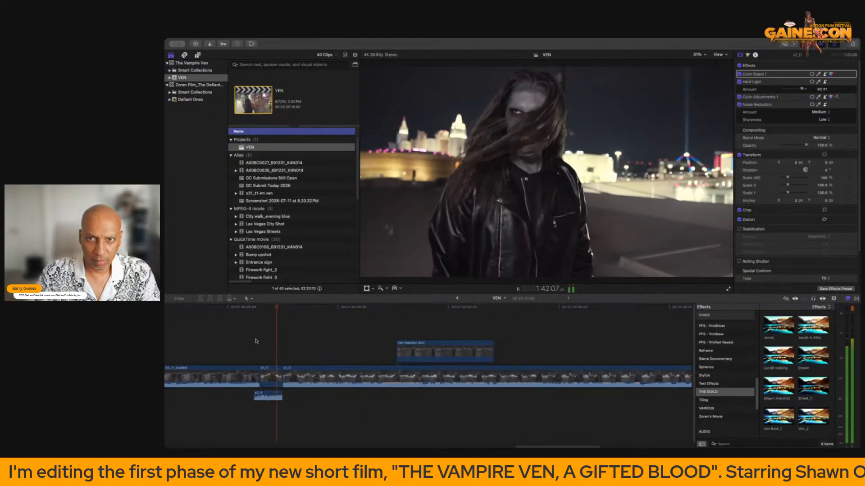
pyautogui.hscroll(2, 336, 351)
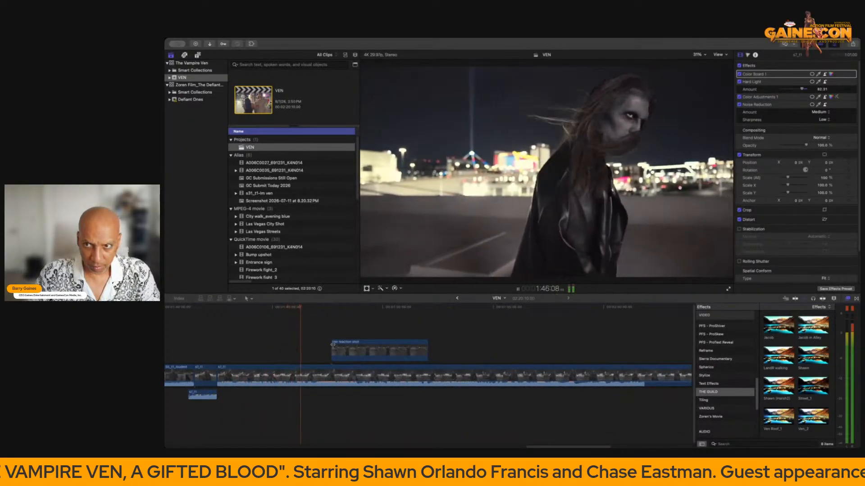
pyautogui.moveTo(371, 350); pyautogui.dragTo(354, 347)
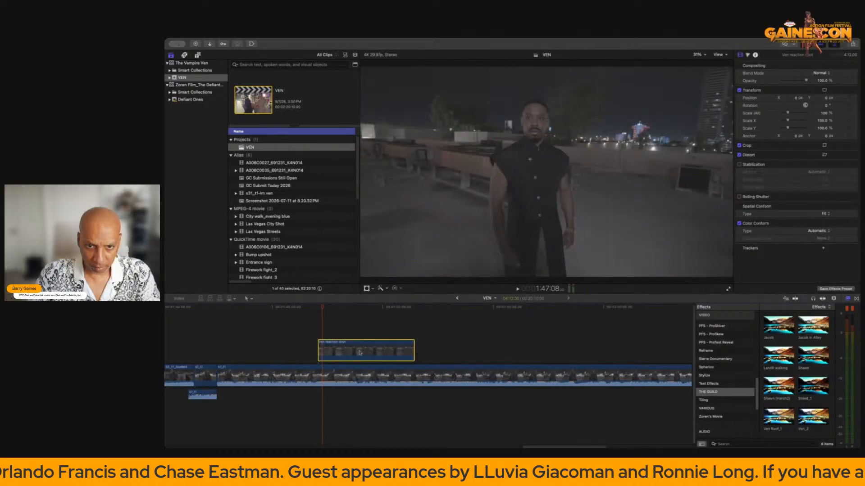
# Enlarge the ven reaction shot to about 160% and reposition it to about X 219, Y -155 for tighter framing of the man.
pyautogui.click(697, 55)
pyautogui.click(704, 83)
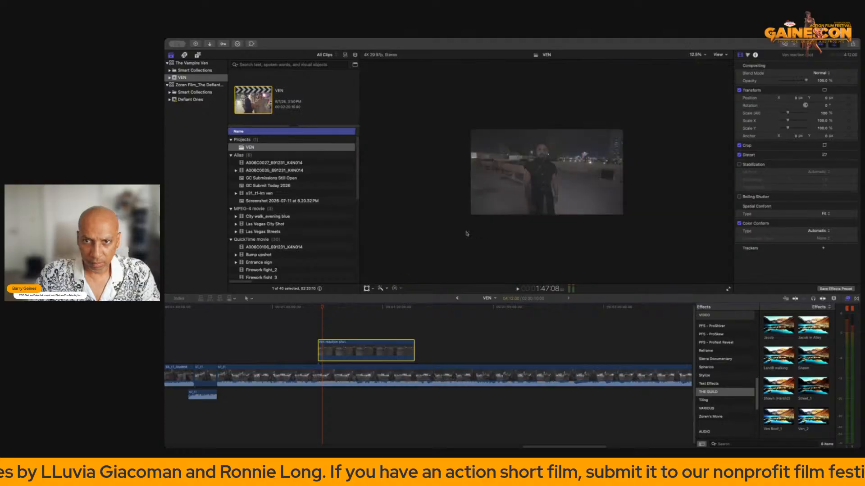
pyautogui.click(367, 288)
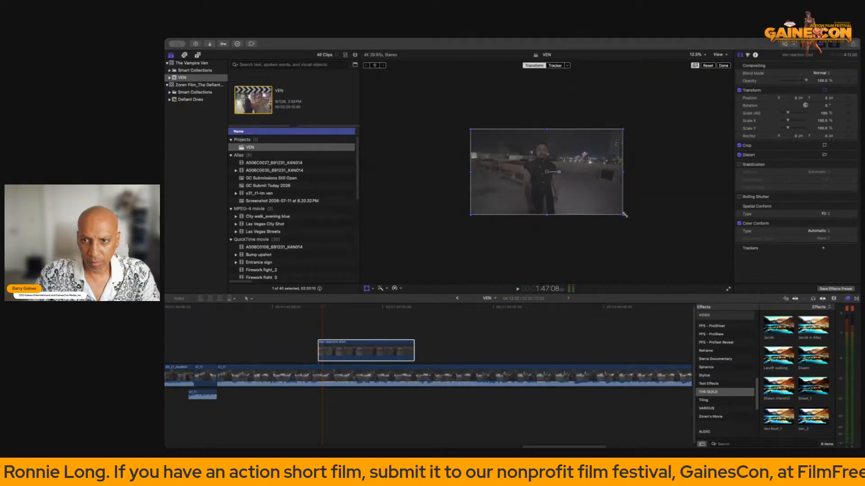
pyautogui.moveTo(622, 214); pyautogui.dragTo(674, 248)
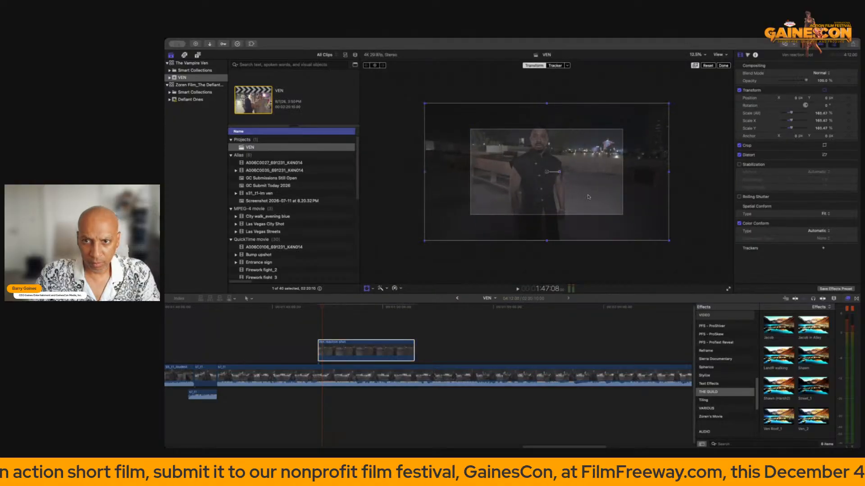
pyautogui.moveTo(594, 204); pyautogui.dragTo(598, 208)
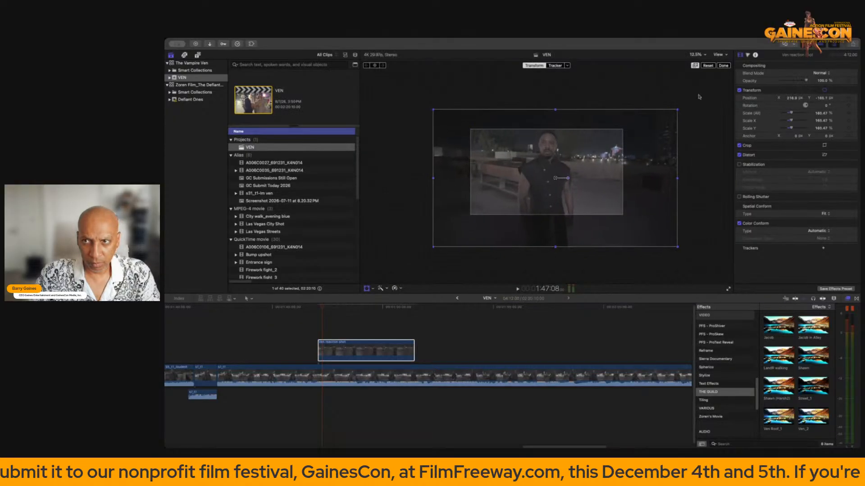
pyautogui.click(721, 66)
pyautogui.click(698, 54)
pyautogui.click(700, 62)
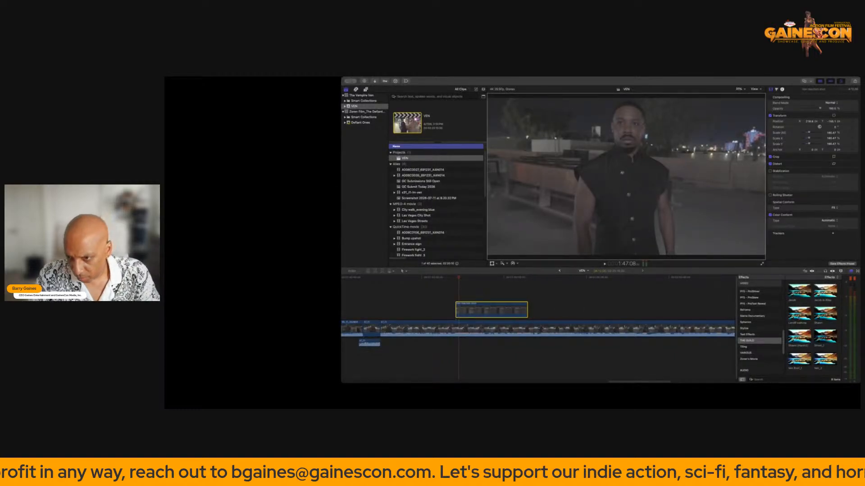
# Apply a saved grade preset with Color Board, Hard Light and Color Adjustments to the ven reaction shot and view it mid-clip.
pyautogui.moveTo(759, 304); pyautogui.dragTo(504, 313)
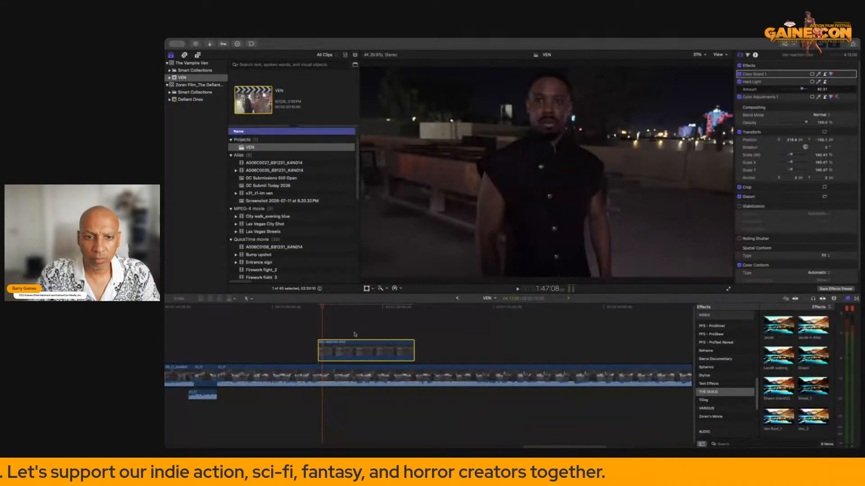
pyautogui.click(352, 334)
pyautogui.click(351, 348)
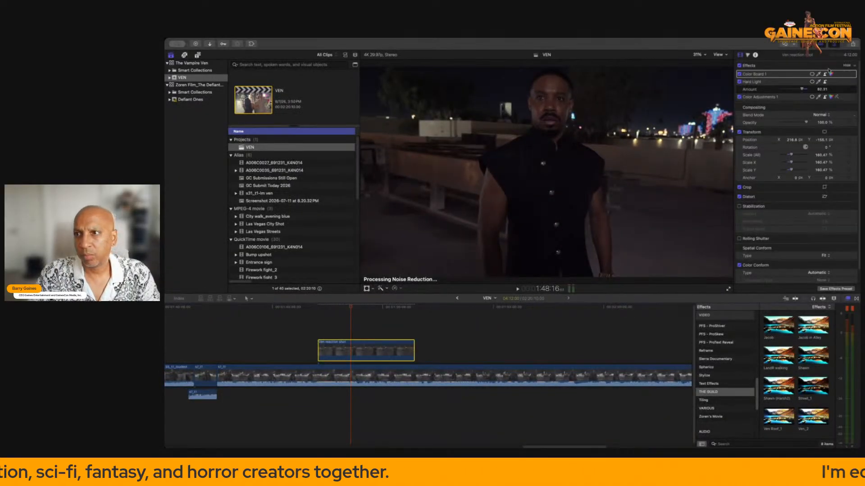
# Set the reaction shot's Color Board exposure to 87% for highlights and 14% for midtones.
pyautogui.click(831, 74)
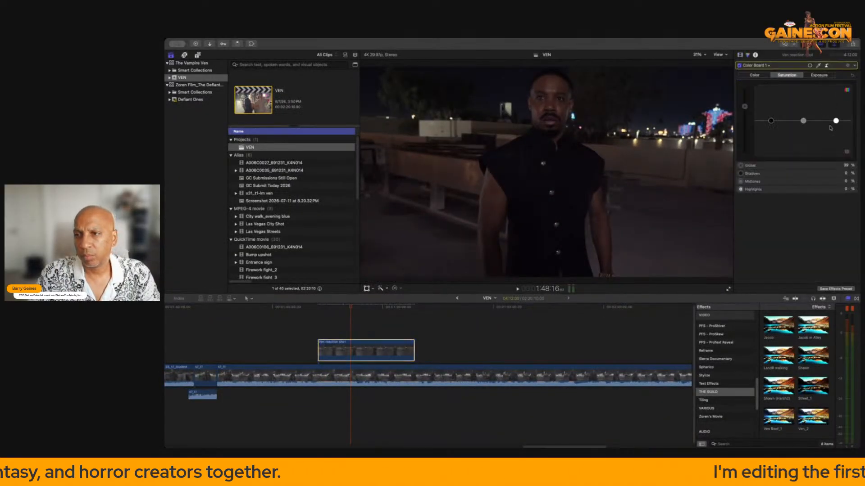
pyautogui.click(820, 75)
pyautogui.moveTo(841, 113); pyautogui.dragTo(835, 89)
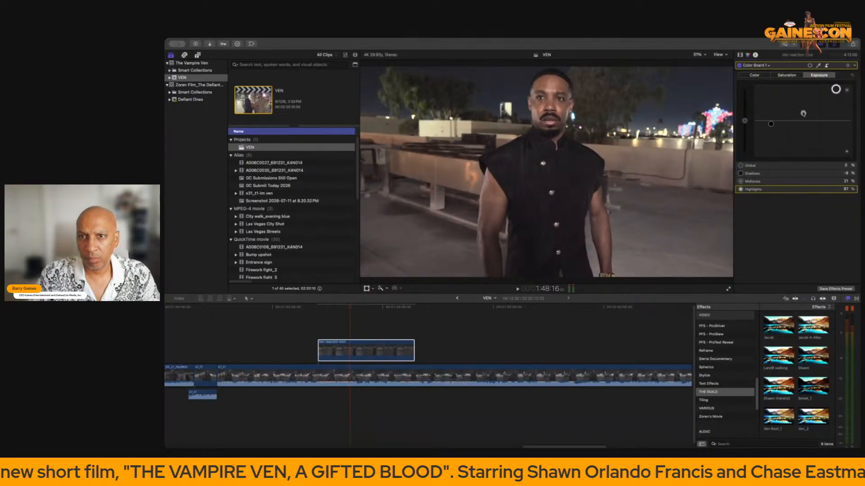
pyautogui.moveTo(803, 113); pyautogui.dragTo(803, 116)
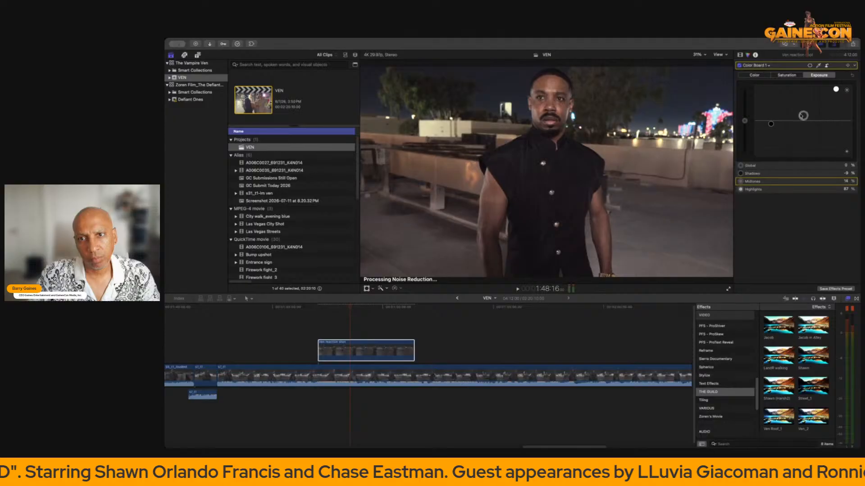
pyautogui.moveTo(802, 116); pyautogui.dragTo(802, 116)
# Show the video scopes, hide the browser to enlarge them, and set the waveform to Luma.
pyautogui.click(719, 54)
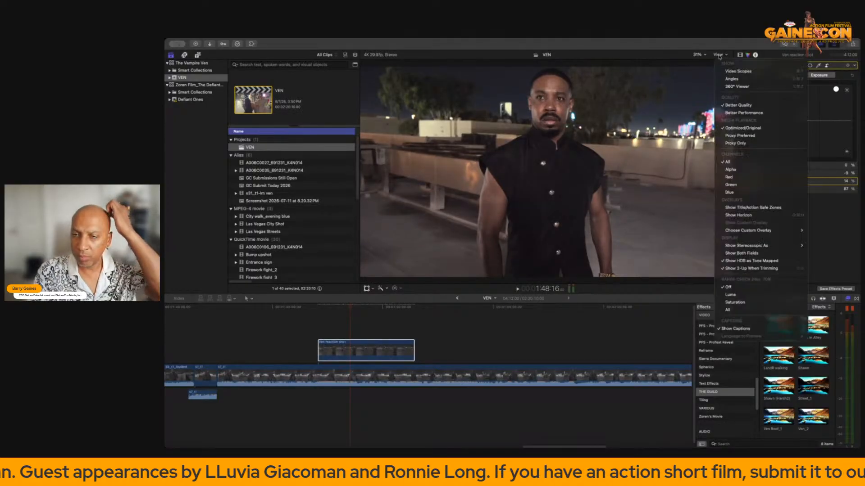
pyautogui.click(725, 71)
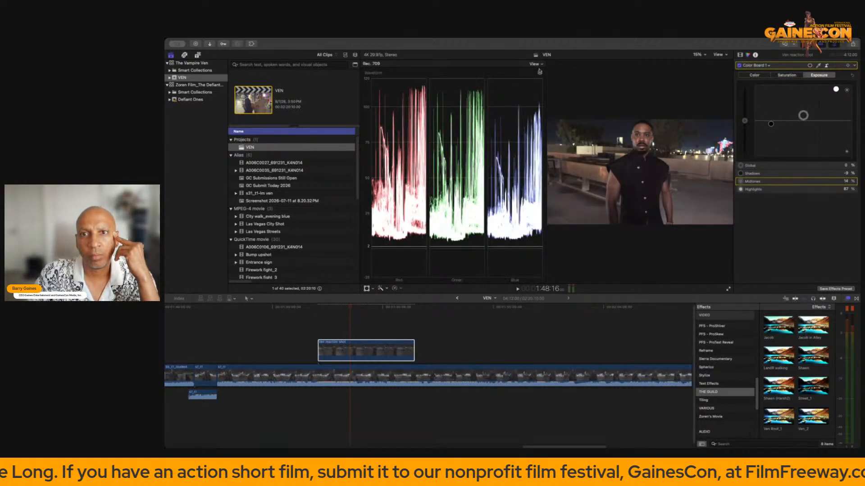
pyautogui.click(536, 64)
pyautogui.click(711, 45)
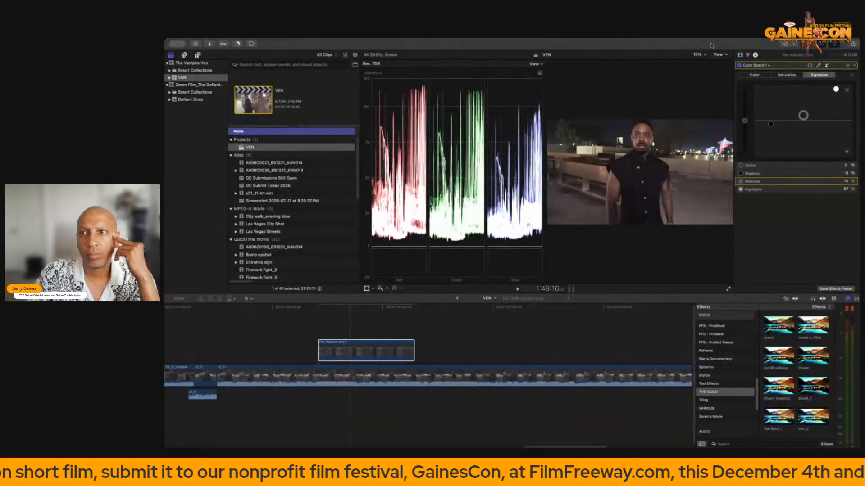
pyautogui.press('ctrl+super+1')
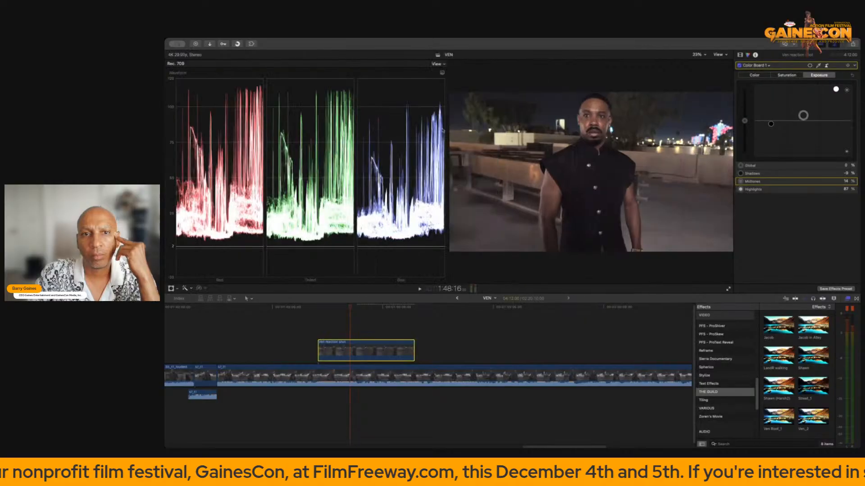
pyautogui.click(437, 64)
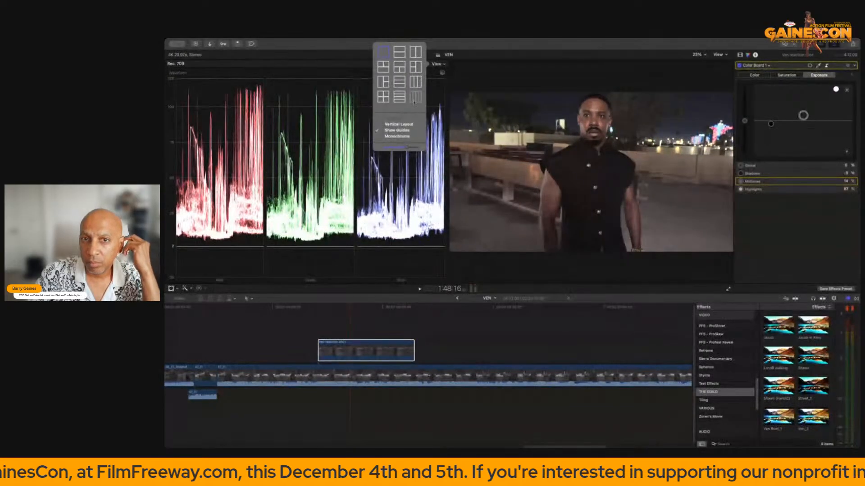
pyautogui.click(430, 66)
pyautogui.click(443, 74)
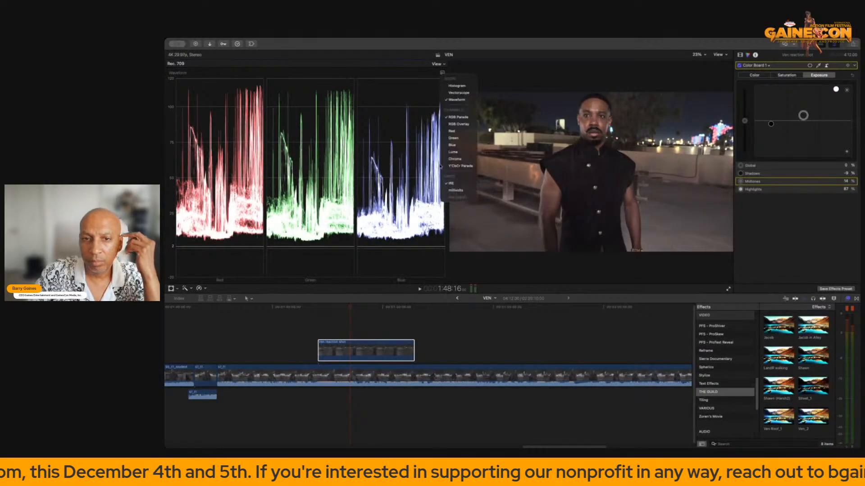
pyautogui.click(454, 152)
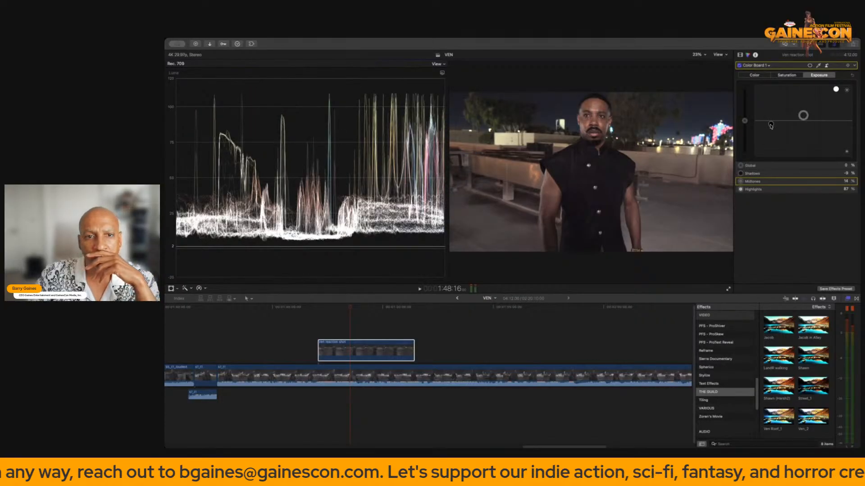
# Fine-tune the reaction shot's Color Board exposure to -10% for shadows and 12% for midtones, keeping highlights at 87%.
pyautogui.moveTo(770, 125); pyautogui.dragTo(770, 126)
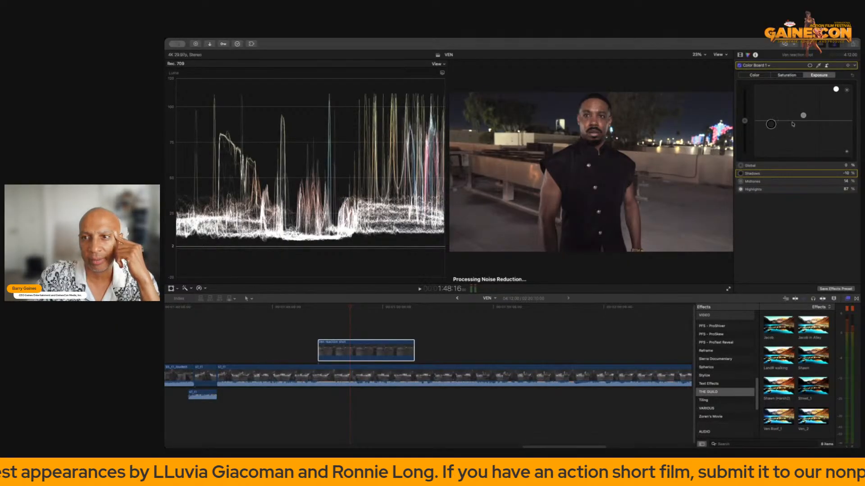
pyautogui.click(836, 90)
pyautogui.moveTo(836, 89); pyautogui.dragTo(836, 93)
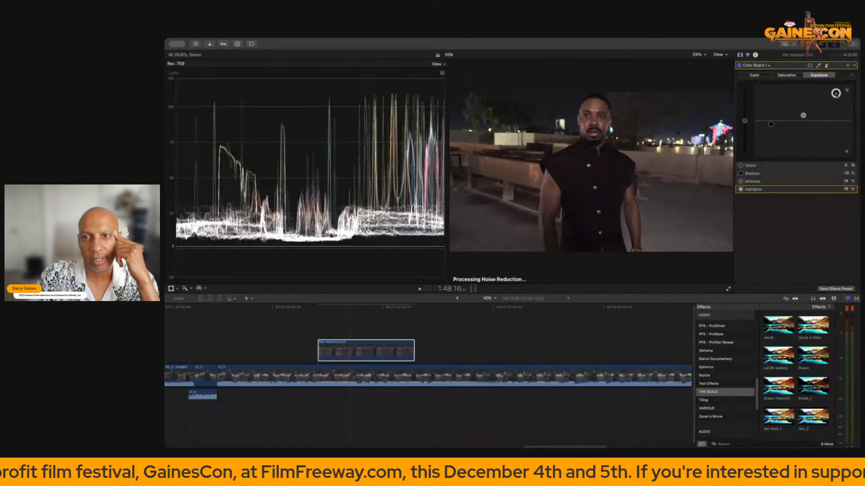
pyautogui.press('super+z')
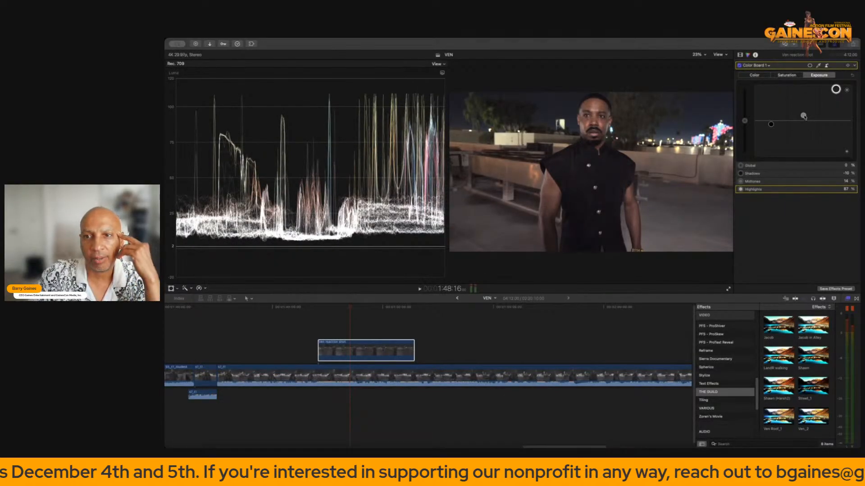
pyautogui.moveTo(804, 117); pyautogui.dragTo(803, 117)
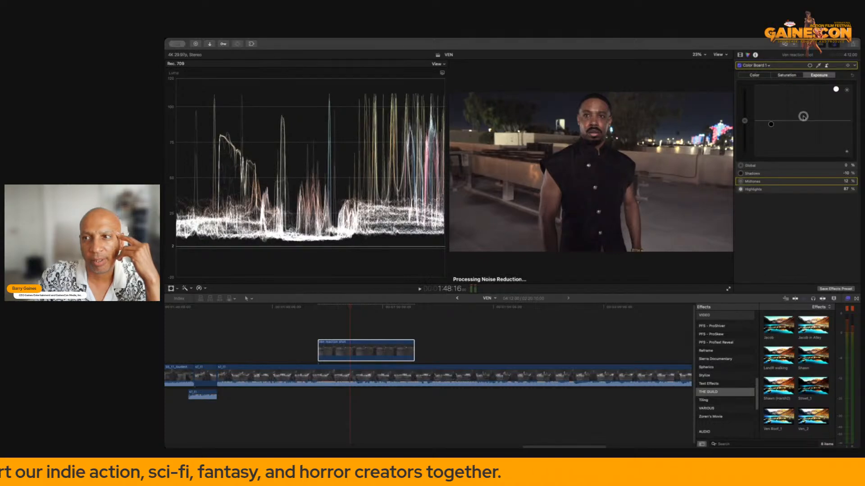
pyautogui.moveTo(804, 118); pyautogui.dragTo(803, 117)
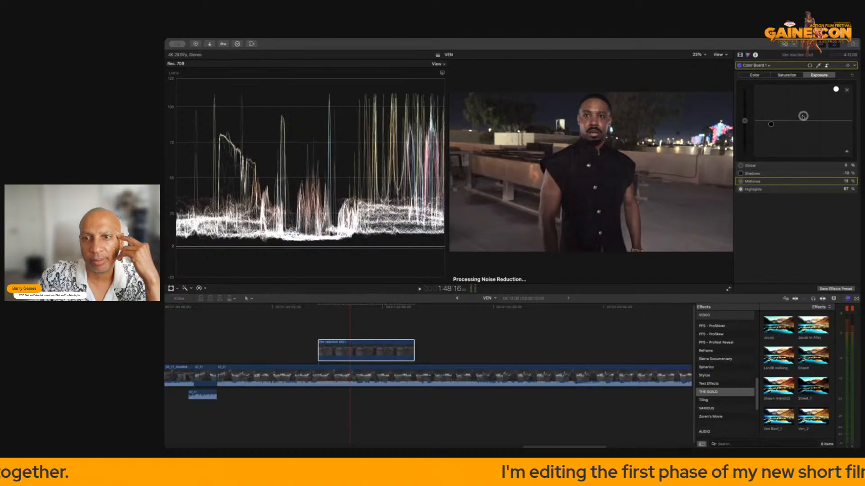
pyautogui.moveTo(804, 116); pyautogui.dragTo(803, 117)
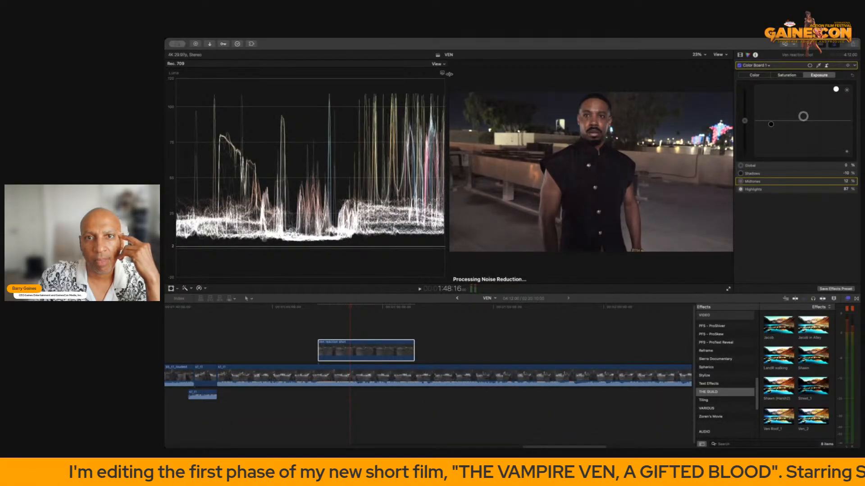
pyautogui.click(697, 55)
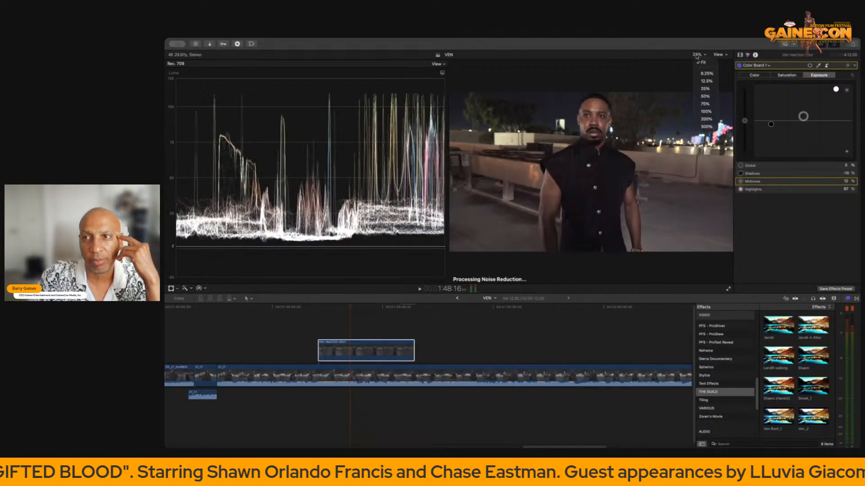
pyautogui.click(684, 66)
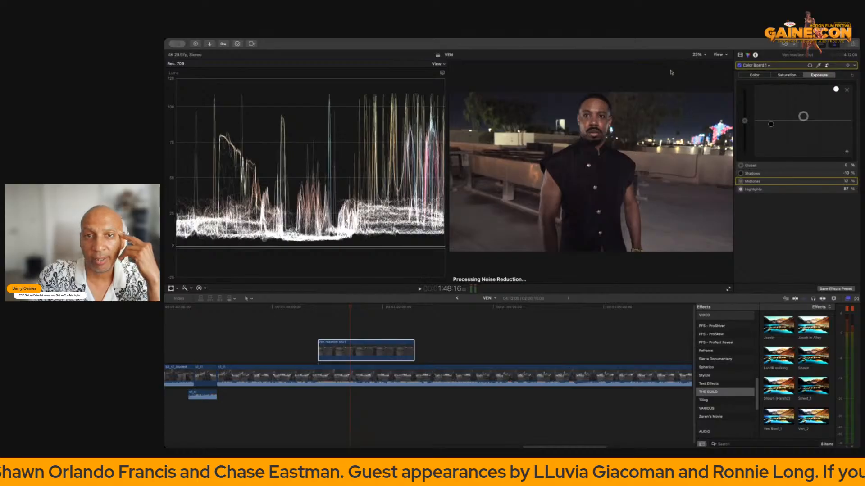
pyautogui.click(697, 56)
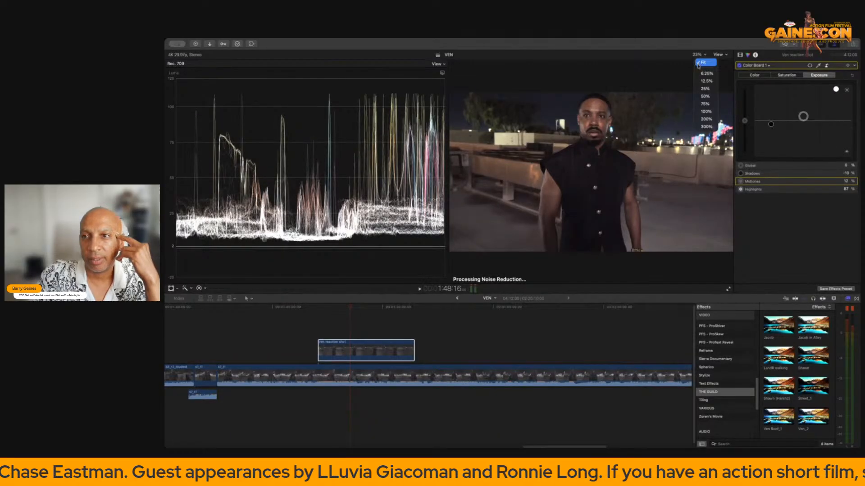
pyautogui.click(686, 74)
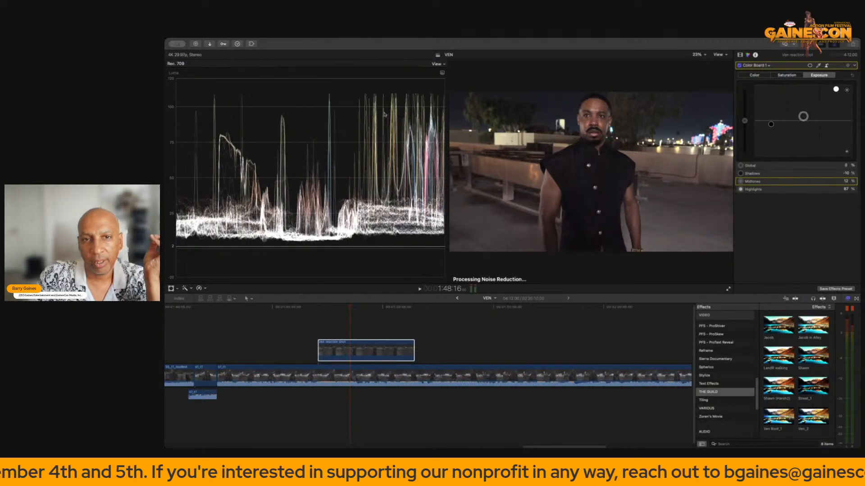
# Trim the end of the ven reaction shot to a duration of about 1:26 and play the cut back to the underlying clip.
pyautogui.click(372, 329)
pyautogui.click(372, 351)
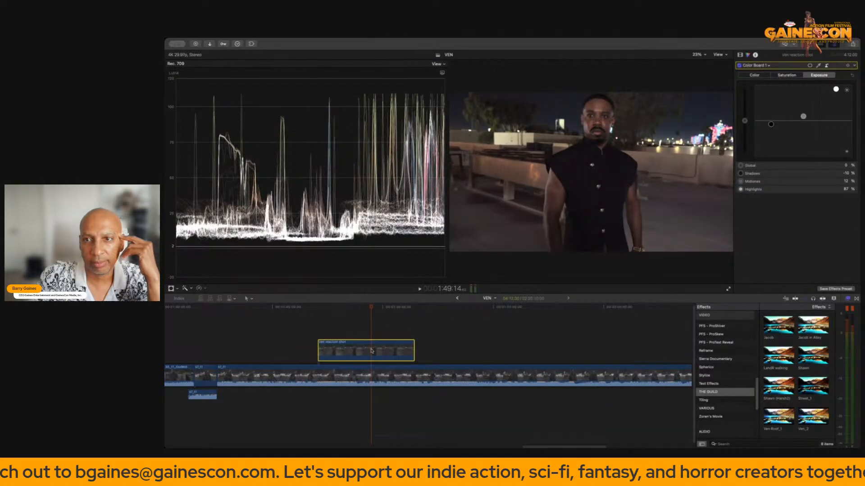
pyautogui.click(346, 337)
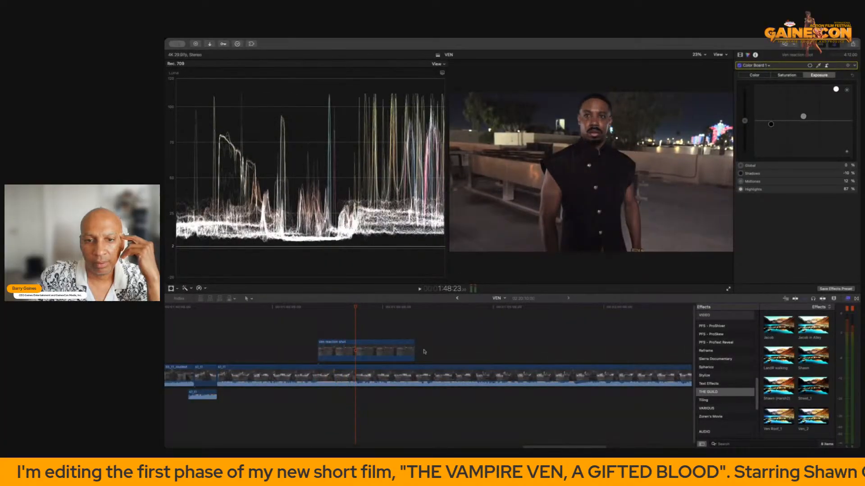
pyautogui.moveTo(413, 348); pyautogui.dragTo(358, 355)
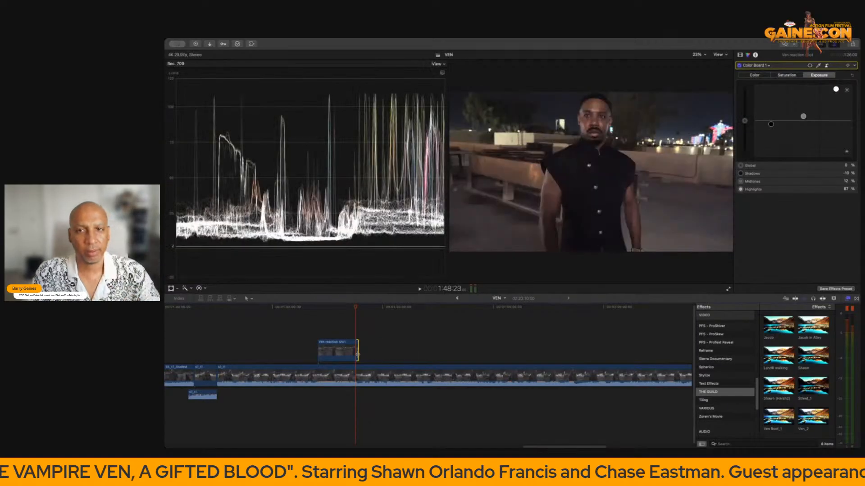
pyautogui.click(308, 327)
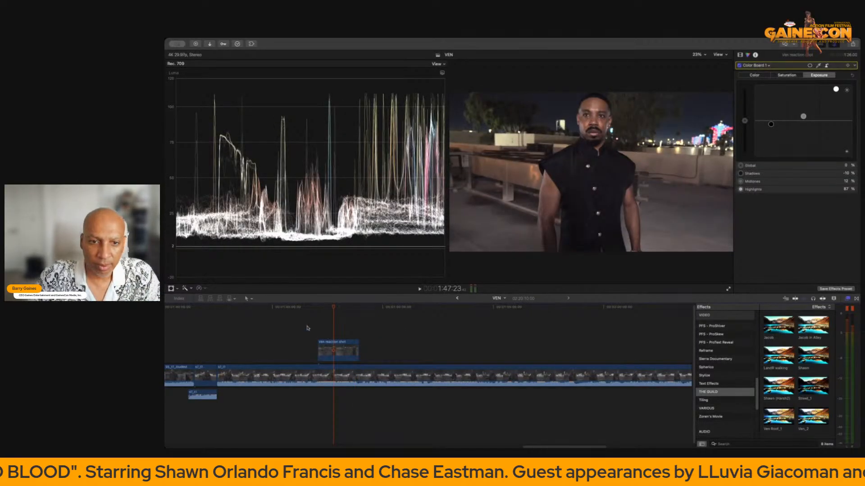
pyautogui.press('space')
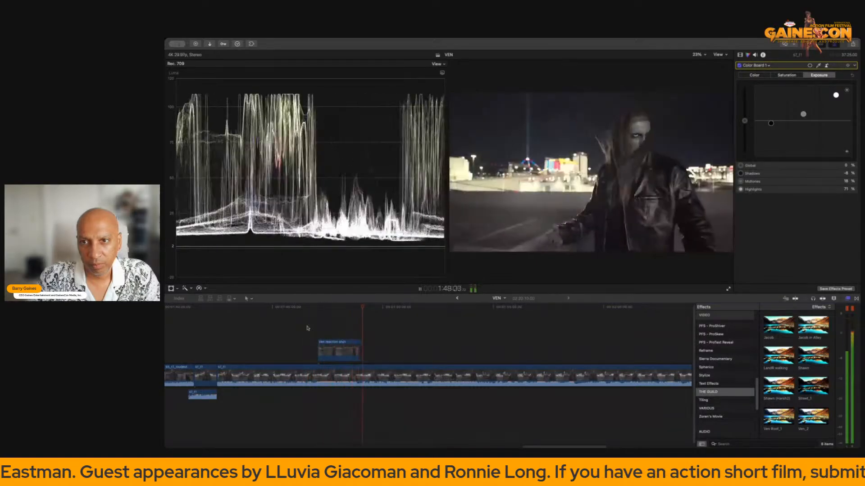
# Check the frame at the end of the ven reaction shot and replay the footage leading up to it.
pyautogui.press('space')
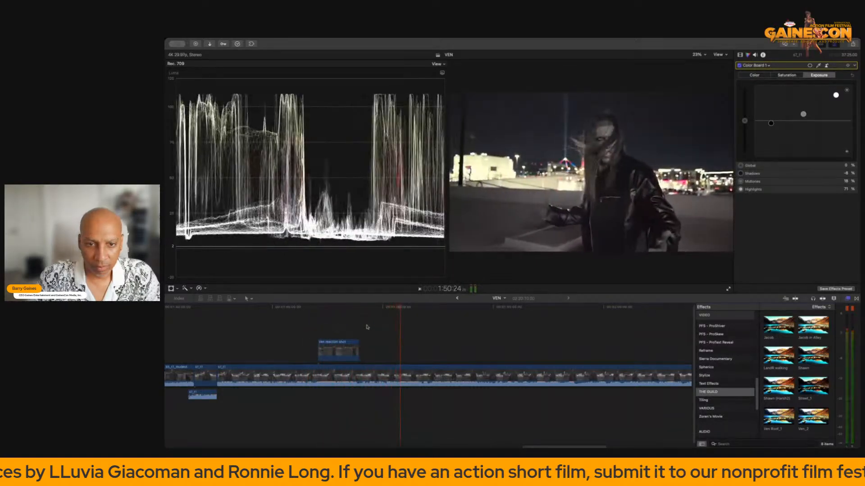
pyautogui.click(361, 337)
pyautogui.click(359, 308)
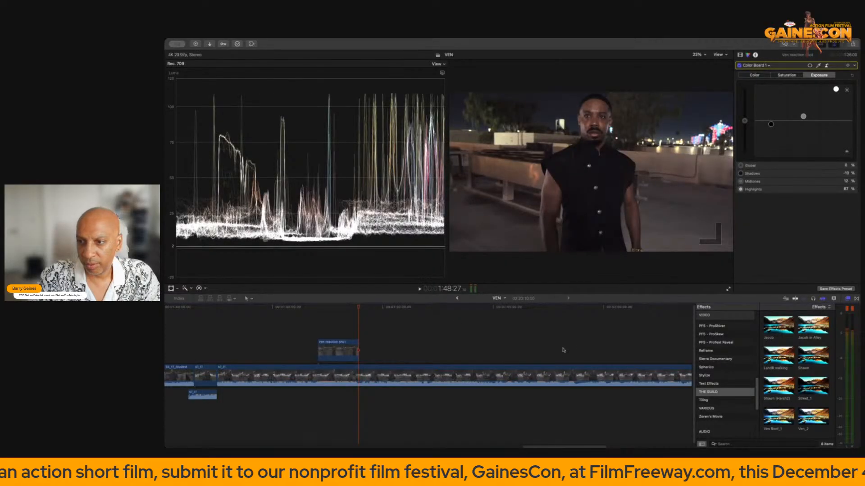
pyautogui.click(189, 340)
pyautogui.press('space')
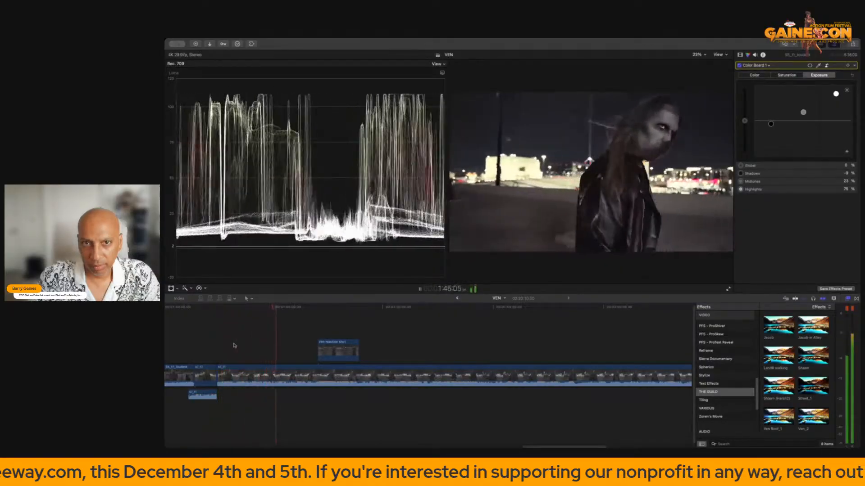
pyautogui.press('space')
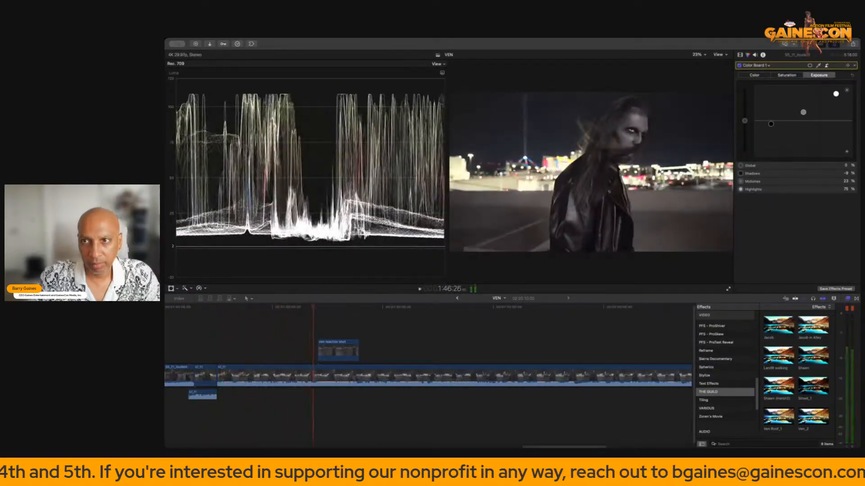
# Hide the video scopes and play the sequence from about 1:42:03 through the ven reaction shot.
pyautogui.click(721, 54)
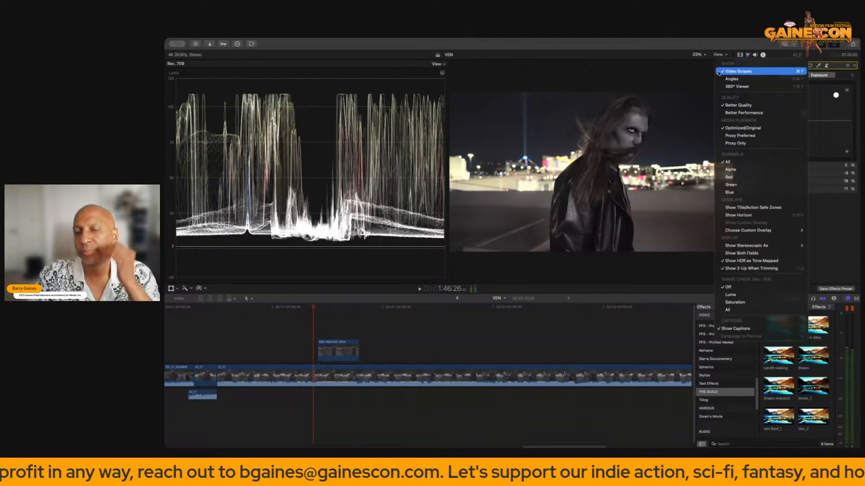
pyautogui.click(719, 72)
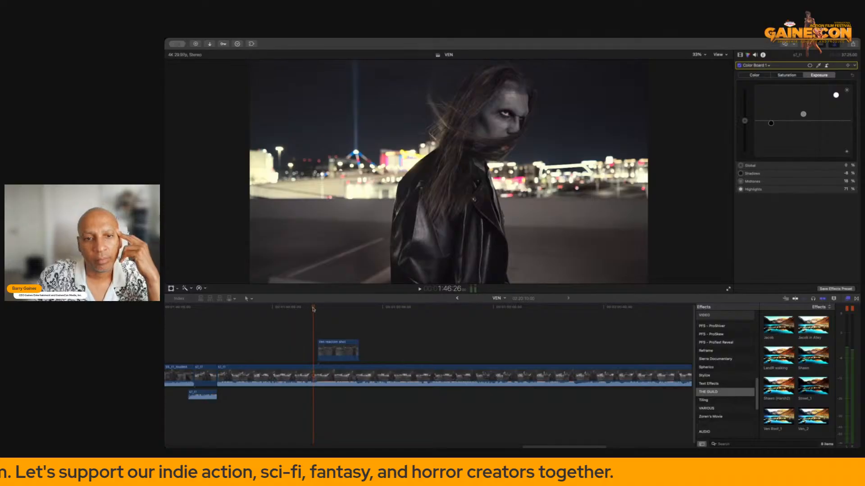
pyautogui.moveTo(313, 308)
pyautogui.mouseDown()
pyautogui.moveTo(325, 309)
pyautogui.moveTo(306, 310)
pyautogui.moveTo(332, 310)
pyautogui.moveTo(298, 314)
pyautogui.moveTo(312, 316)
pyautogui.mouseUp()
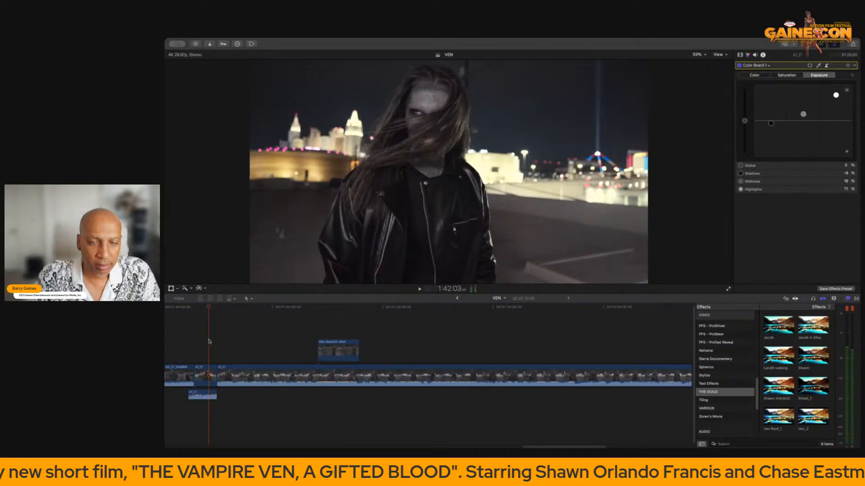
pyautogui.press('space')
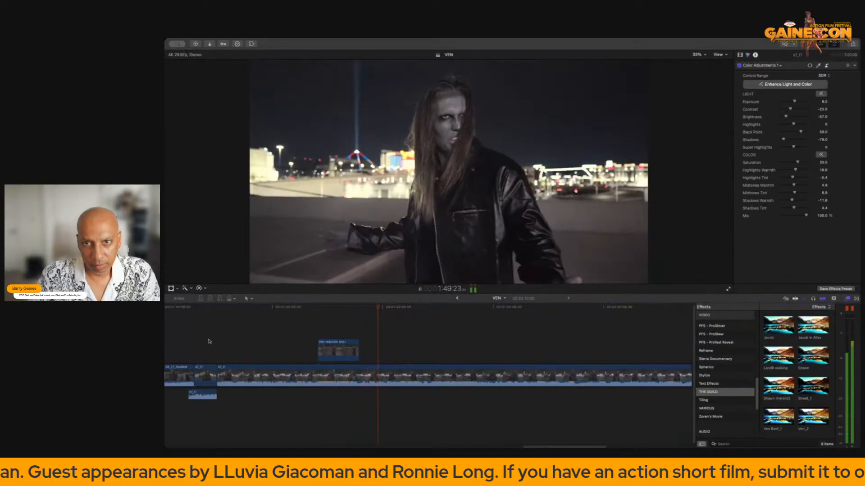
pyautogui.press('space')
# Place the playhead at 1:48:28, where the ven reaction shot ends, and select the underlying s7_t1 clip.
pyautogui.moveTo(392, 308); pyautogui.dragTo(386, 307)
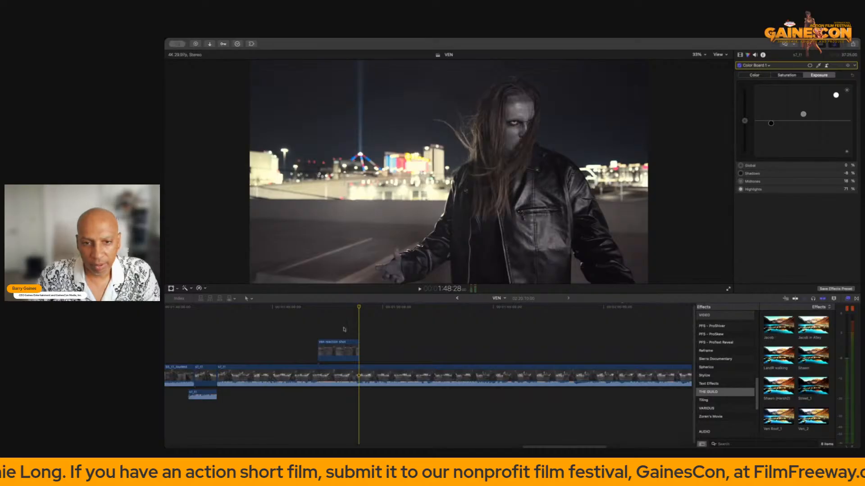
pyautogui.moveTo(362, 308); pyautogui.dragTo(360, 310)
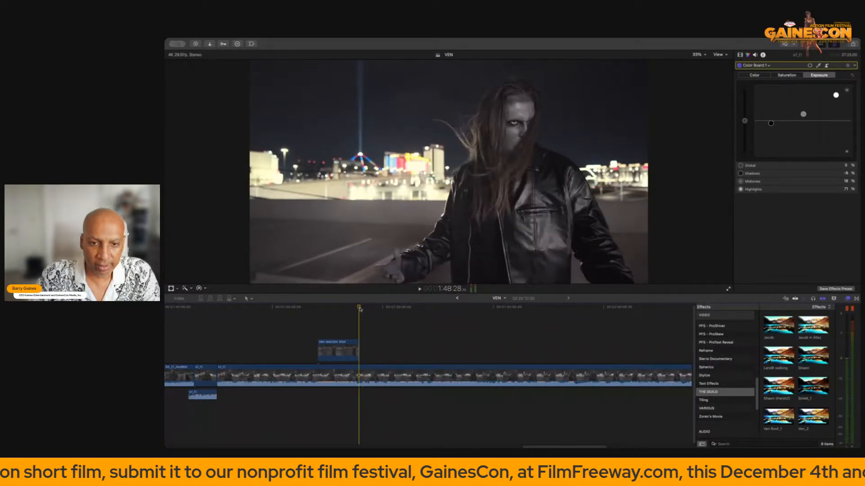
pyautogui.click(370, 374)
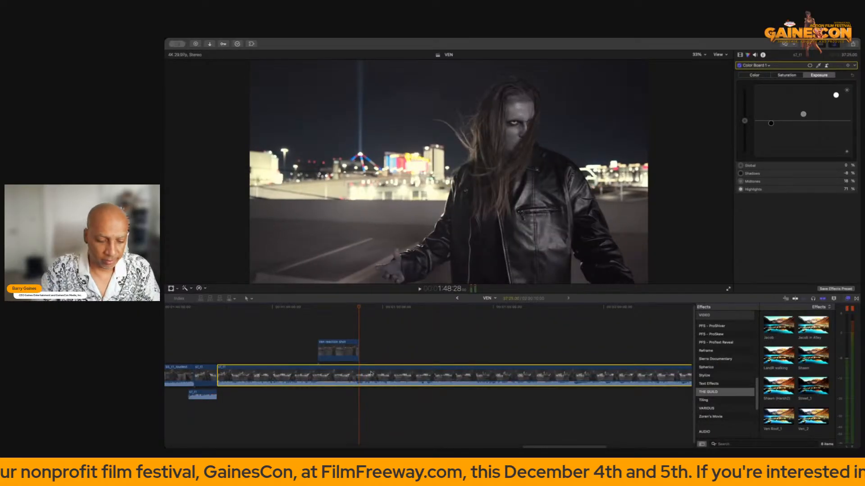
# Blade the long primary storyline clip at 1:48:28 and again at 1:53:25 to isolate a segment.
pyautogui.press('super+b')
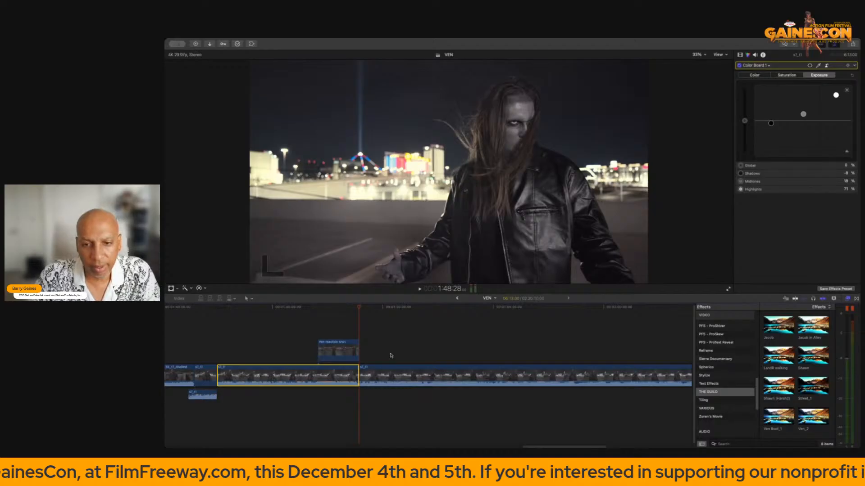
pyautogui.hscroll(3, 346, 340)
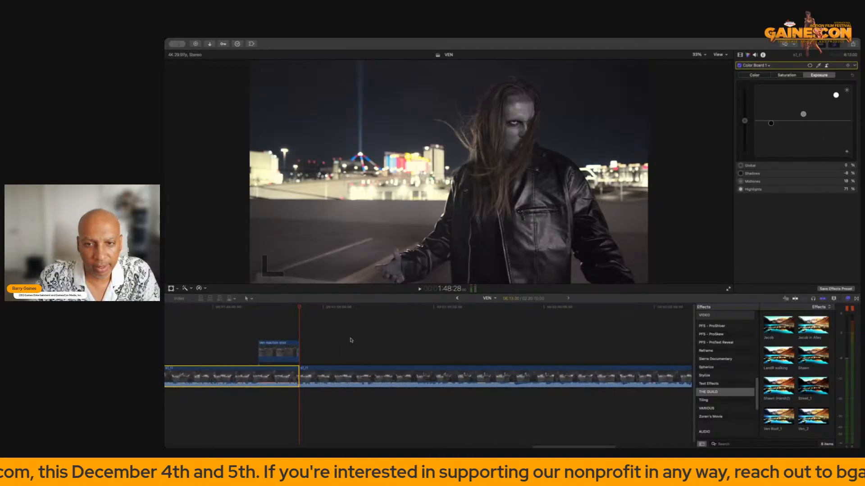
pyautogui.press('space')
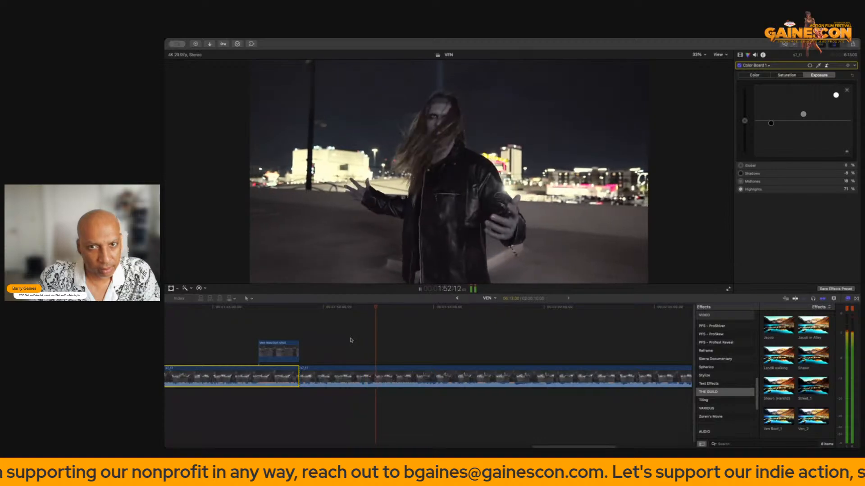
pyautogui.press('space')
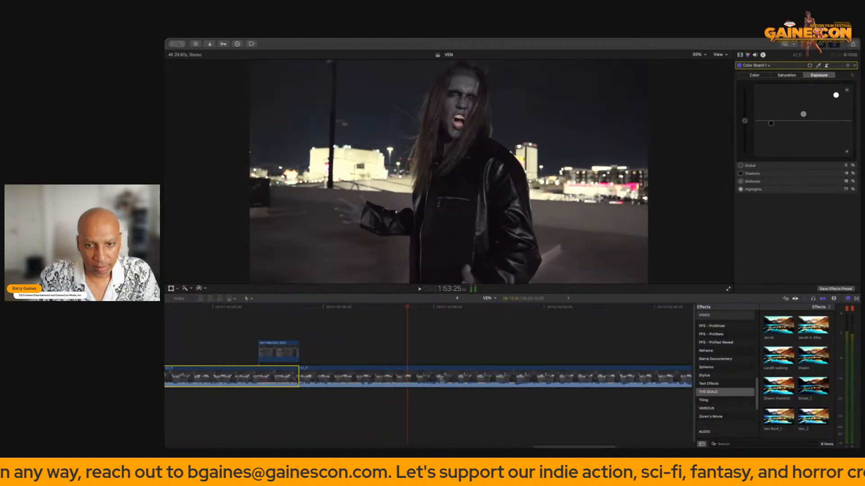
pyautogui.click(426, 378)
pyautogui.press('super+b')
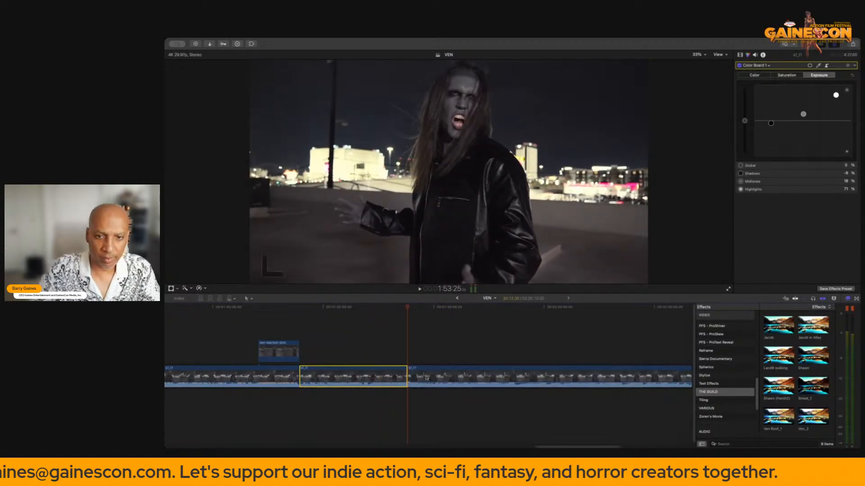
# Transform the segment between the two cuts, enlarging and repositioning it to frame the long-haired man in a closer shot.
pyautogui.click(341, 349)
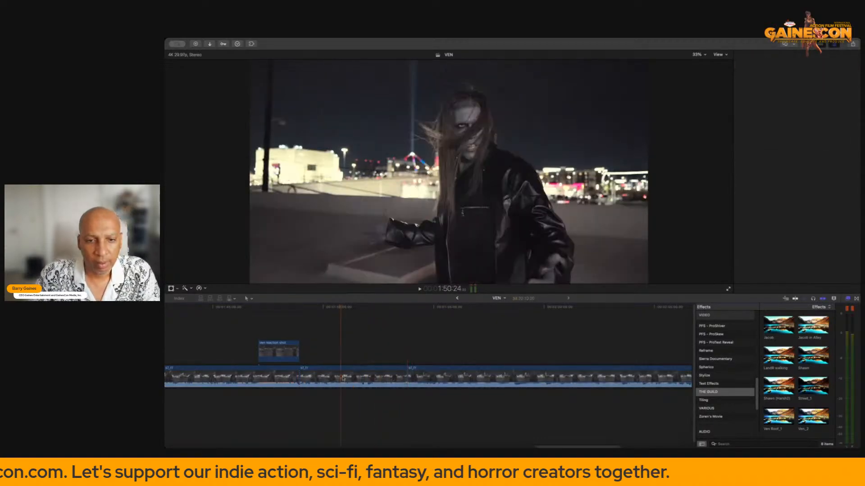
pyautogui.click(697, 54)
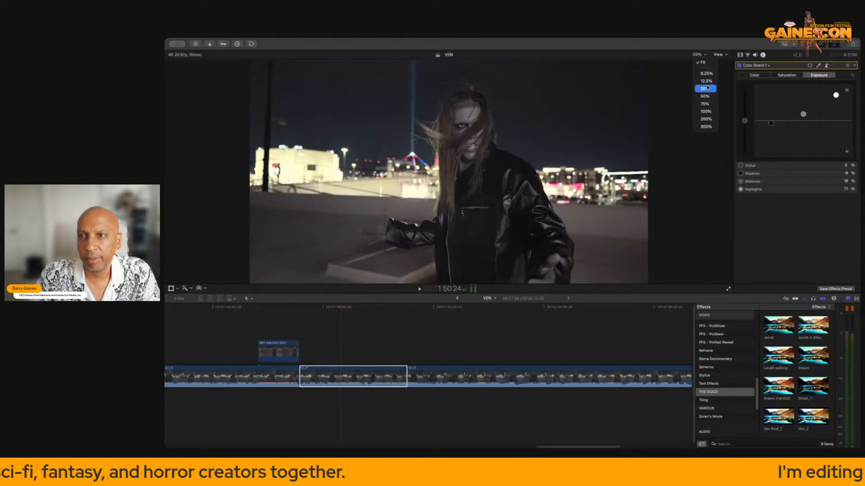
pyautogui.click(705, 88)
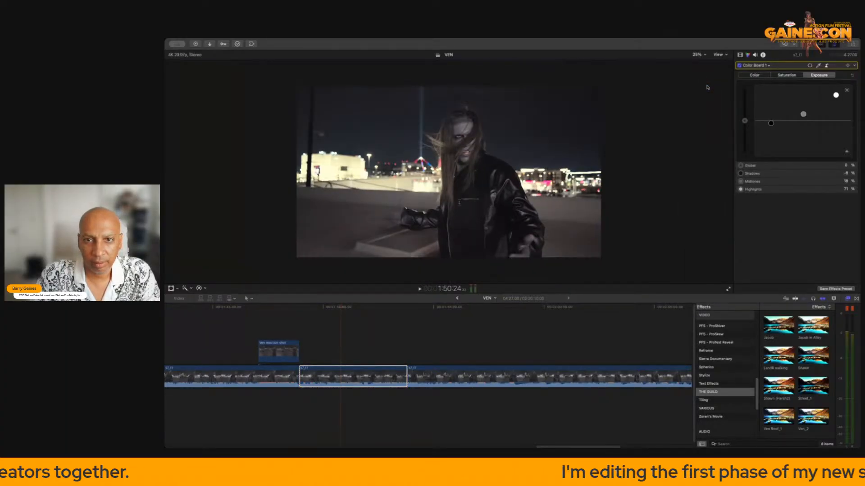
pyautogui.click(702, 54)
pyautogui.click(703, 80)
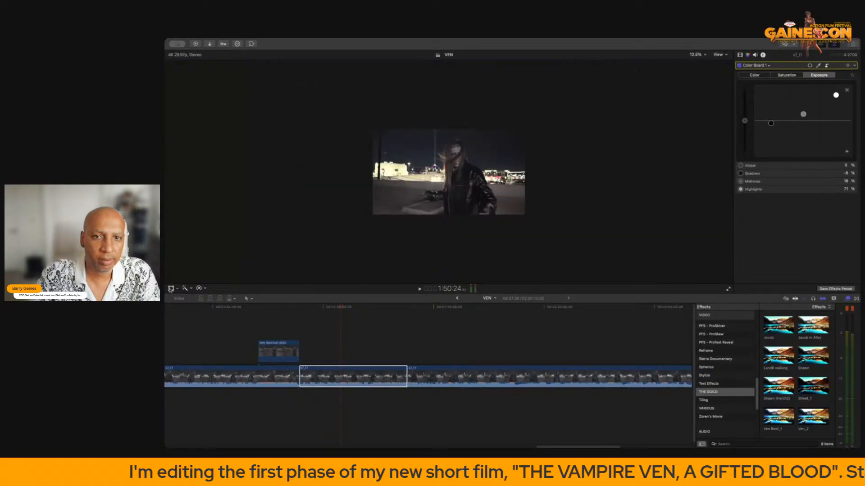
pyautogui.click(171, 289)
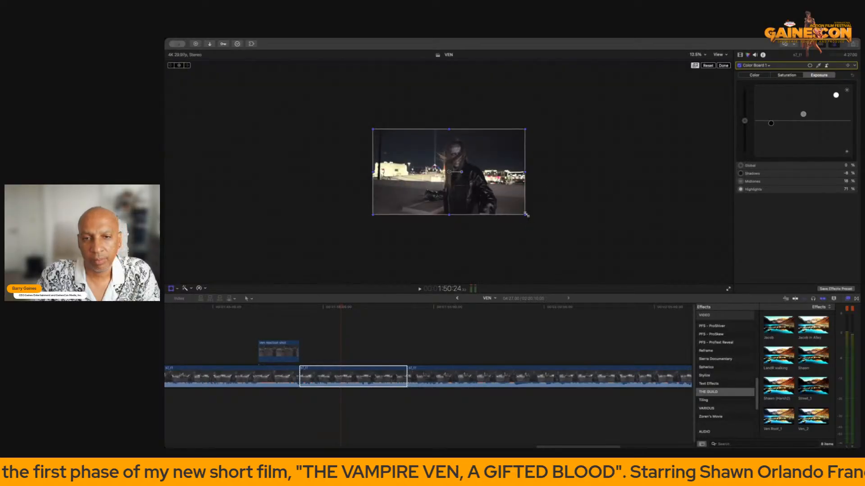
pyautogui.moveTo(526, 215); pyautogui.dragTo(578, 245)
pyautogui.moveTo(485, 181); pyautogui.dragTo(465, 196)
pyautogui.moveTo(557, 258); pyautogui.dragTo(562, 260)
pyautogui.moveTo(488, 161); pyautogui.dragTo(492, 163)
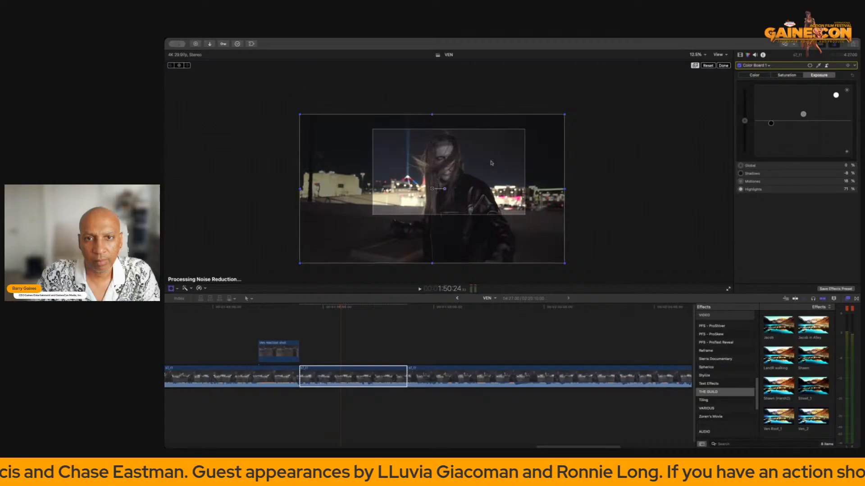
pyautogui.click(723, 66)
pyautogui.click(698, 55)
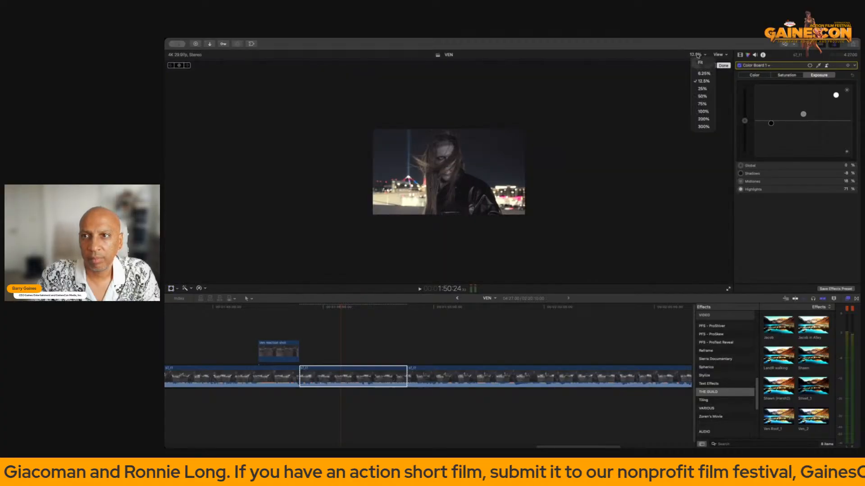
pyautogui.click(699, 61)
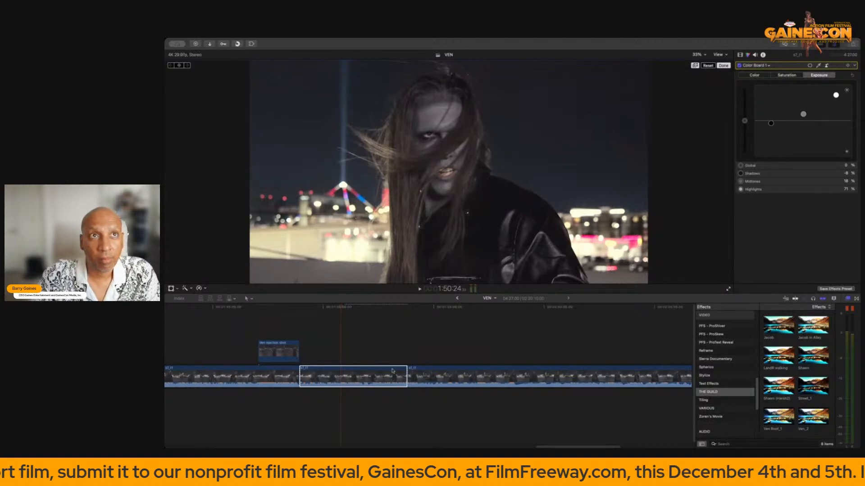
# Play back the reframed segment and the sequence around it, starting before the reaction shot, and stop at 1:58:05.
pyautogui.click(253, 338)
pyautogui.press('space')
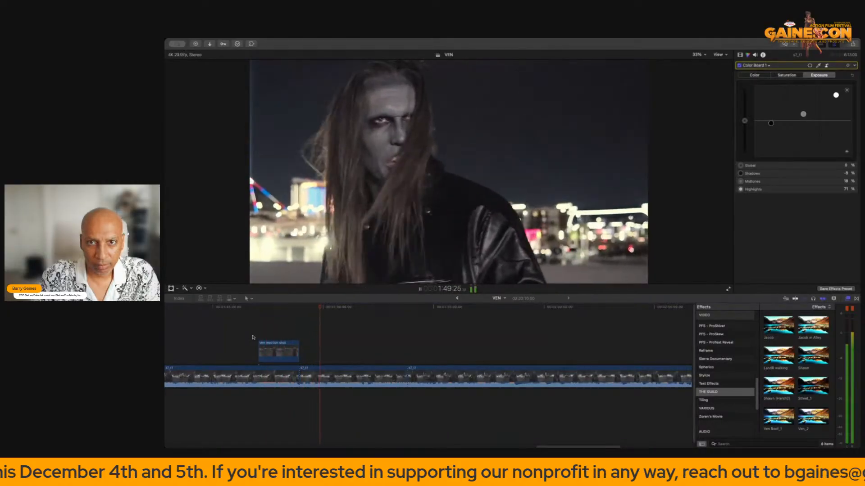
pyautogui.press('space')
pyautogui.hscroll(-5, 353, 325)
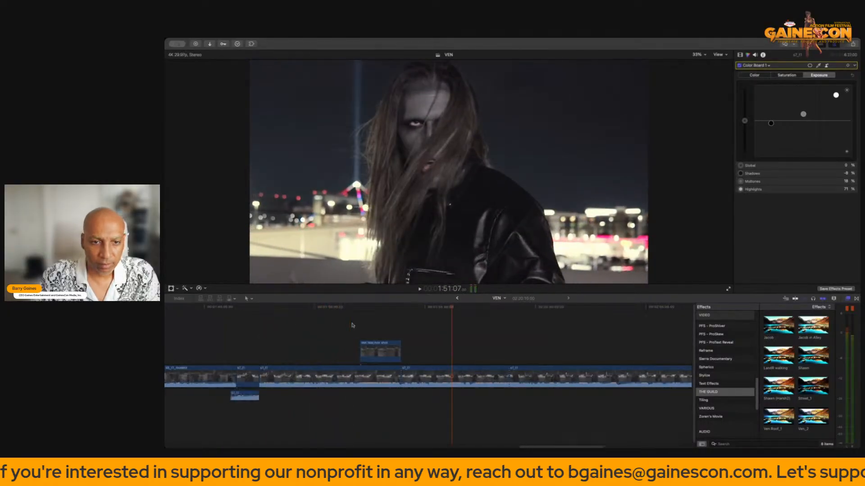
pyautogui.click(217, 342)
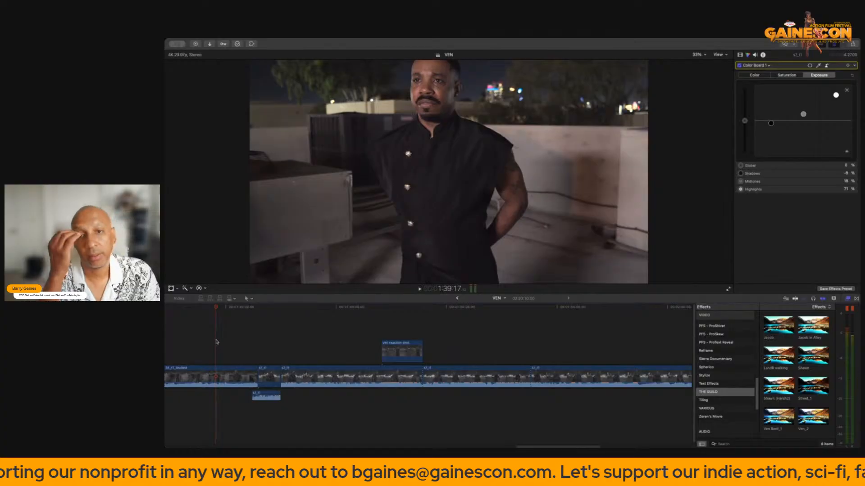
pyautogui.press('space')
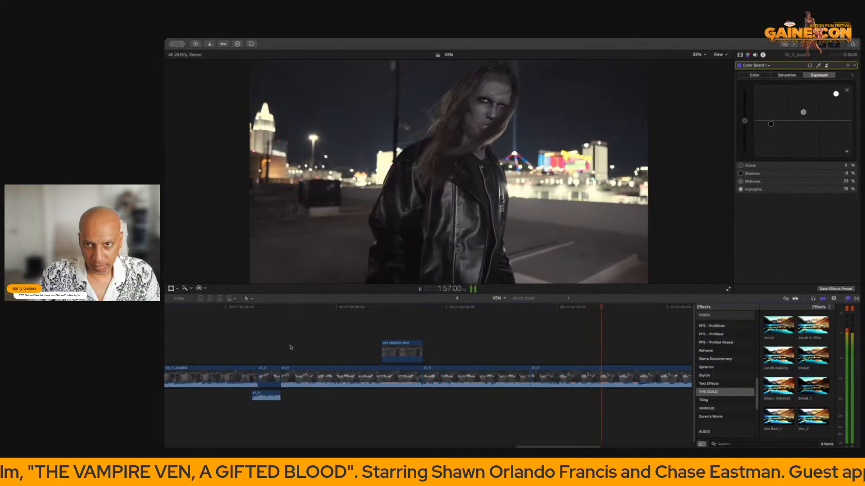
pyautogui.press('space')
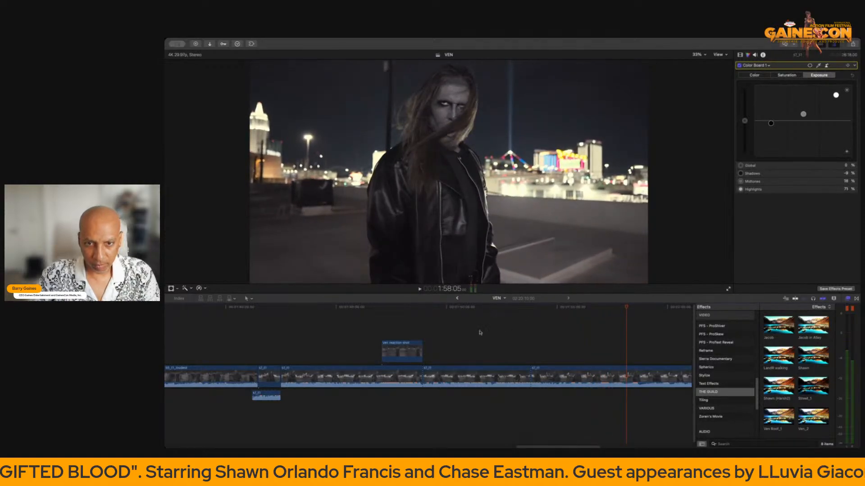
# Duplicate the connected reaction shot and place the copy above the primary storyline at 1:58:05.
pyautogui.click(399, 353)
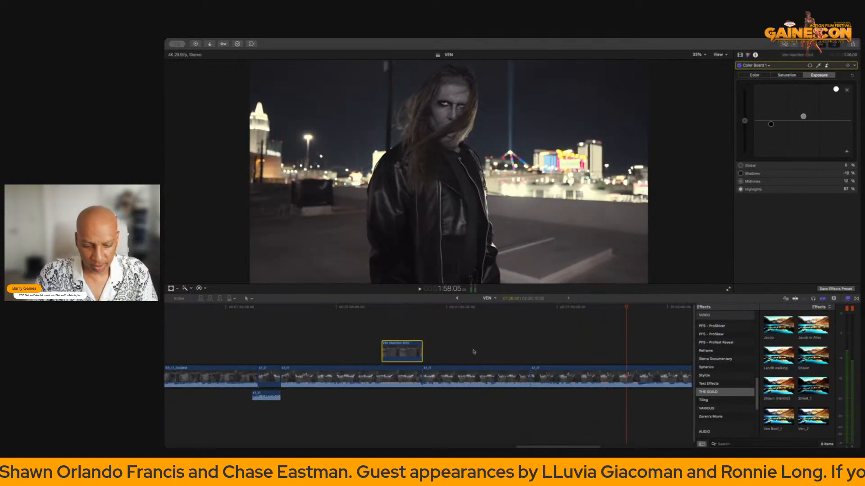
pyautogui.hscroll(5, 435, 353)
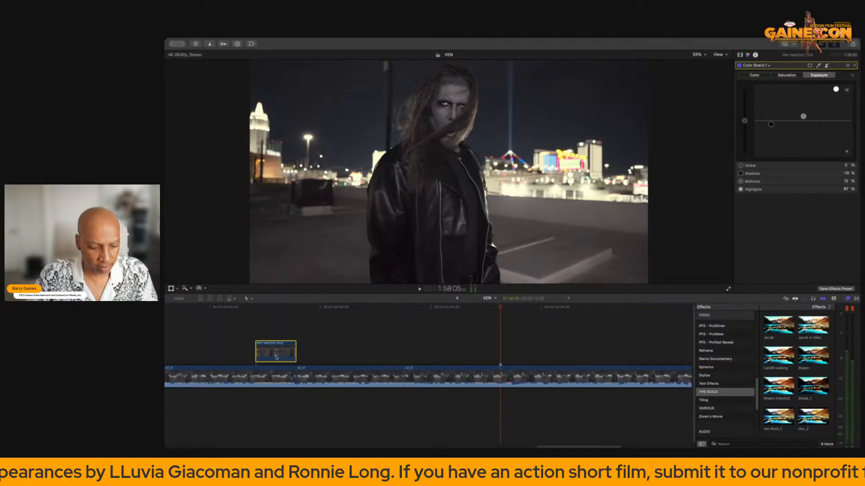
pyautogui.moveTo(276, 343); pyautogui.dragTo(523, 356)
pyautogui.hscroll(3, 435, 345)
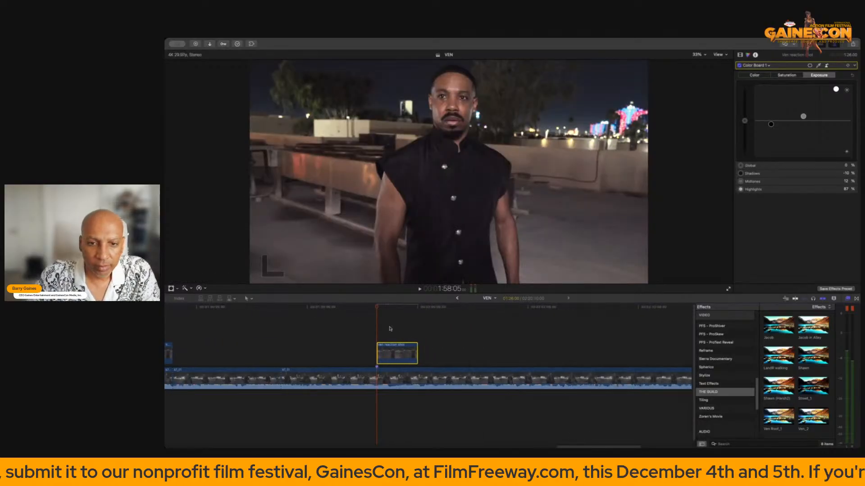
# Slip the footage inside the duplicated reaction shot to use a different part of the take.
pyautogui.click(398, 348)
pyautogui.press('t')
pyautogui.moveTo(402, 350); pyautogui.dragTo(359, 354)
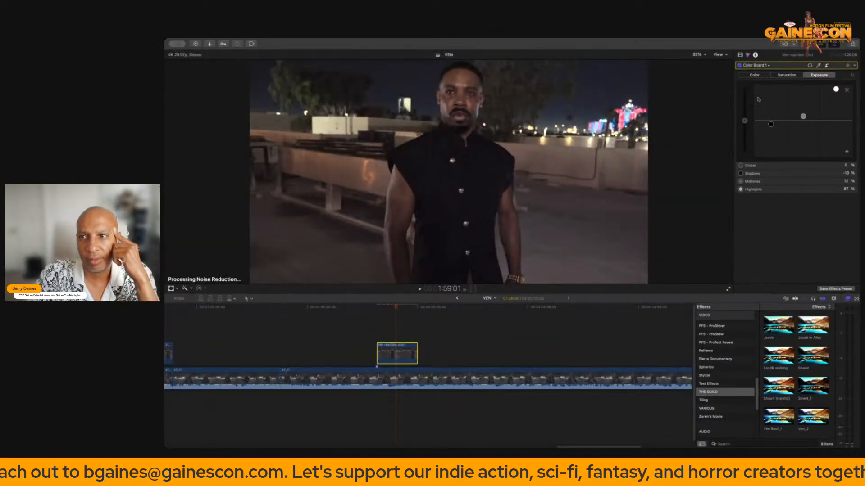
# Set the duplicated reaction shot's Color Board midtone exposure to 20% and apply the Noise Reduction effect to it.
pyautogui.moveTo(803, 116); pyautogui.dragTo(803, 113)
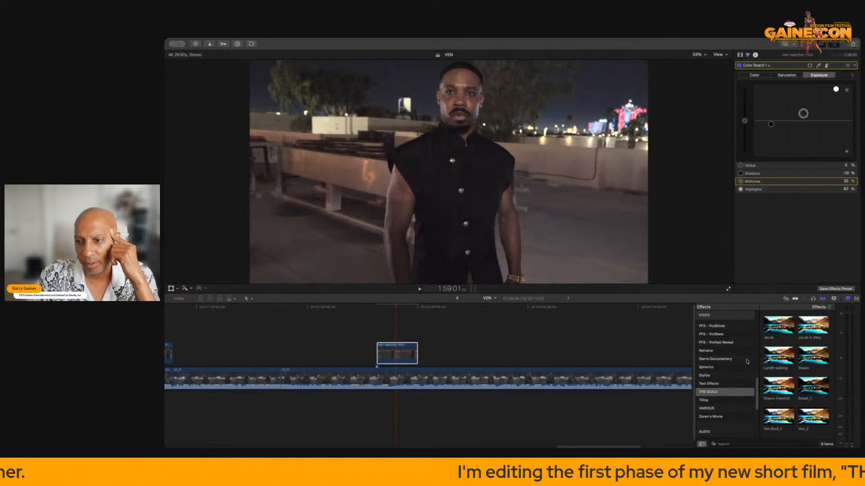
pyautogui.scroll(5, 746, 361)
pyautogui.click(715, 356)
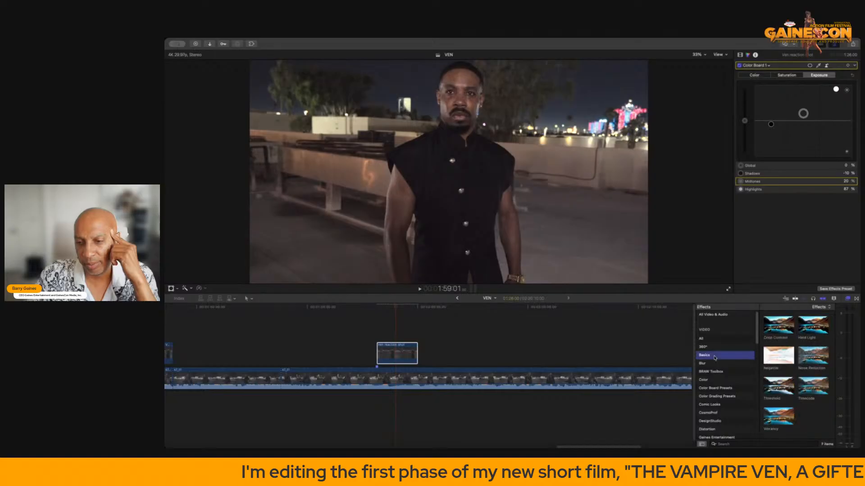
pyautogui.click(816, 357)
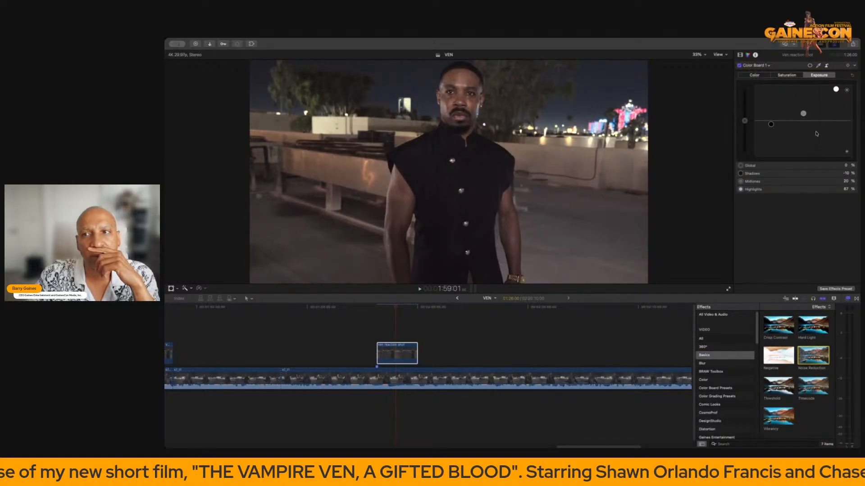
# Set the saturation in the reaction shot's Color Adjustments 1 effect to 44.
pyautogui.click(740, 55)
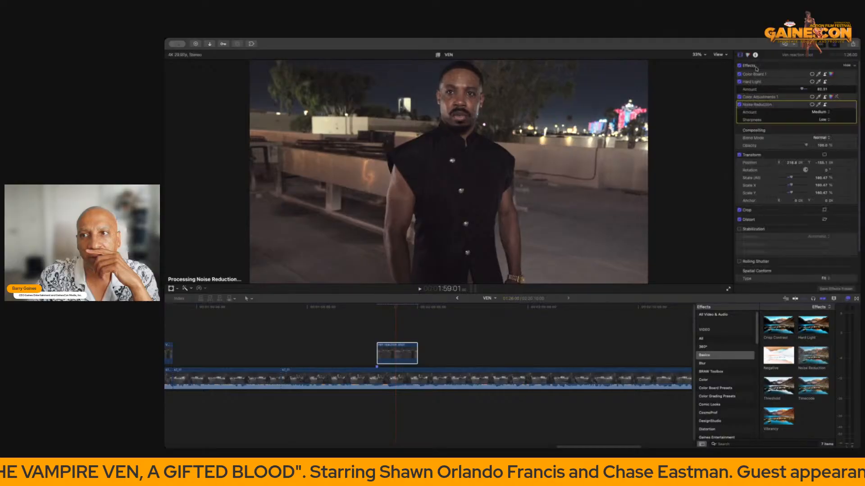
pyautogui.click(831, 97)
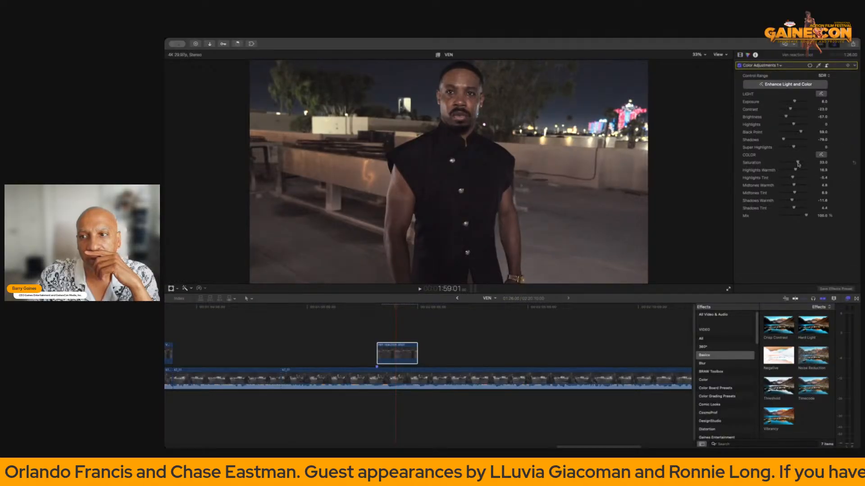
pyautogui.moveTo(798, 164); pyautogui.dragTo(800, 164)
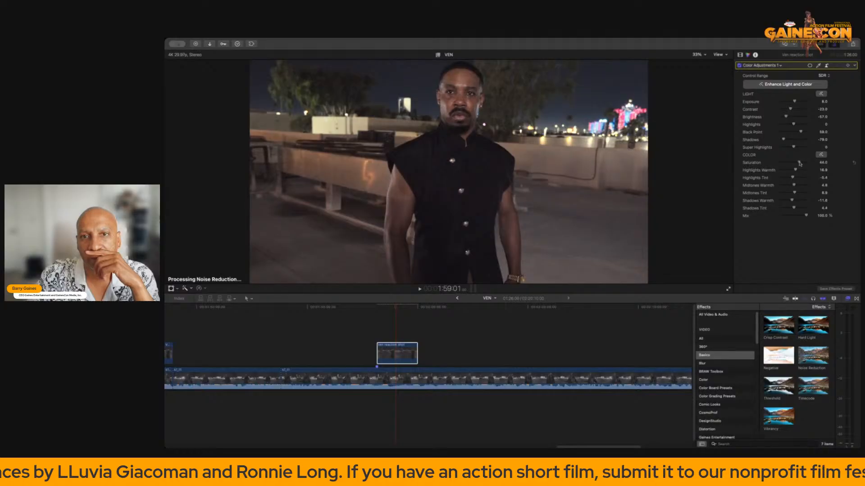
# Set the Noise Reduction amount on the duplicated reaction shot to High.
pyautogui.click(403, 352)
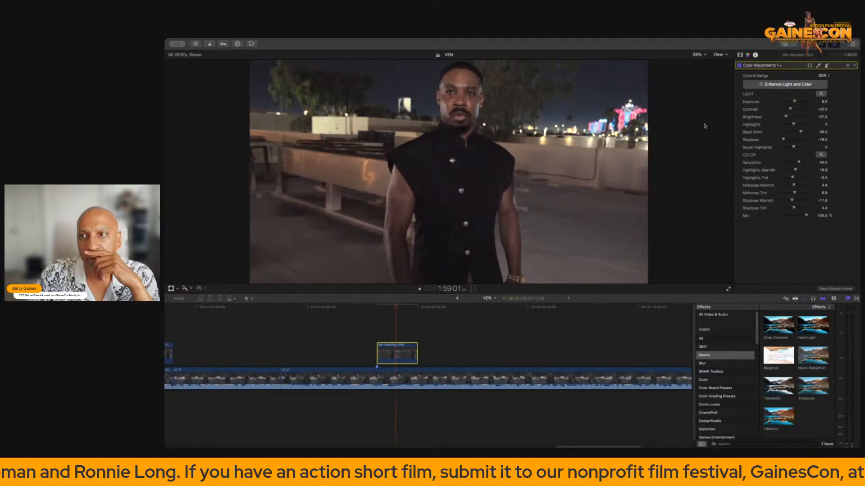
pyautogui.click(768, 66)
pyautogui.click(802, 85)
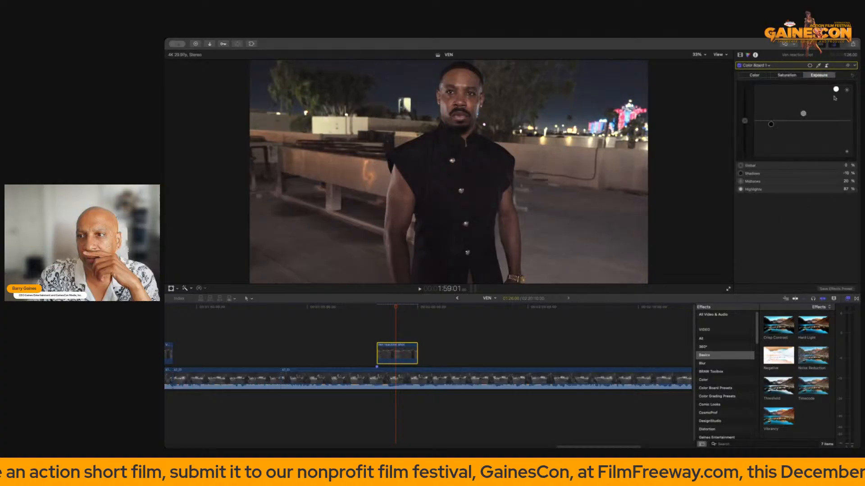
pyautogui.click(740, 55)
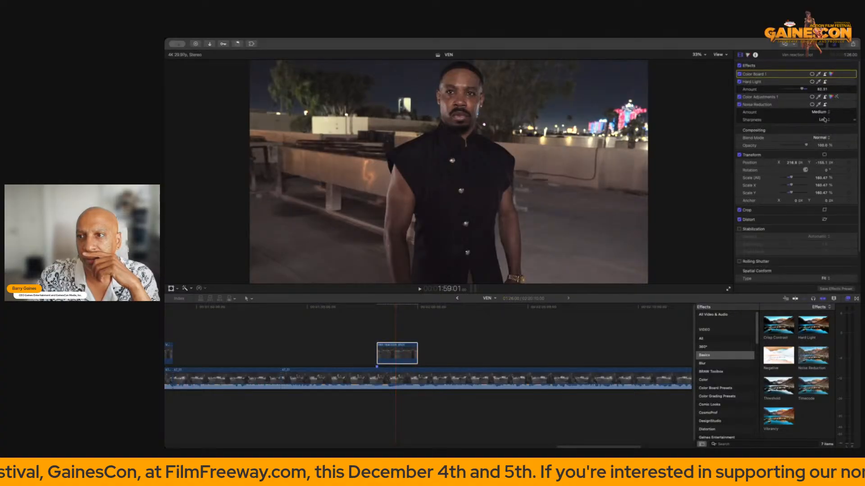
pyautogui.click(825, 113)
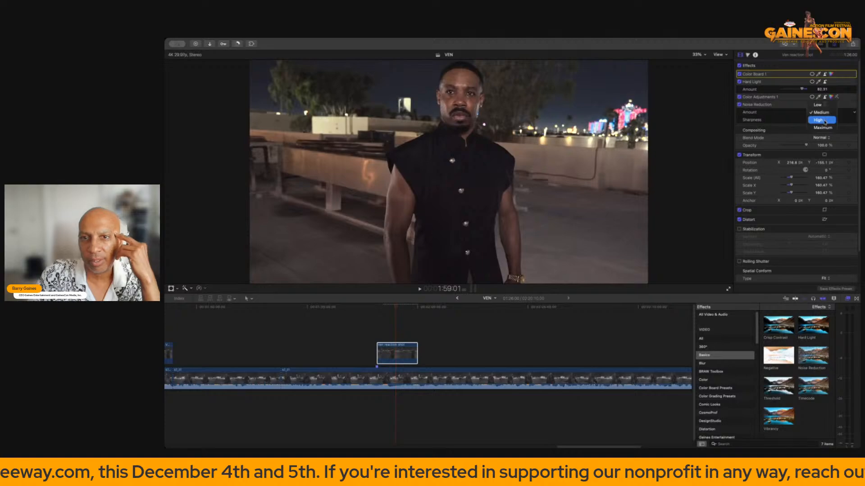
pyautogui.click(825, 121)
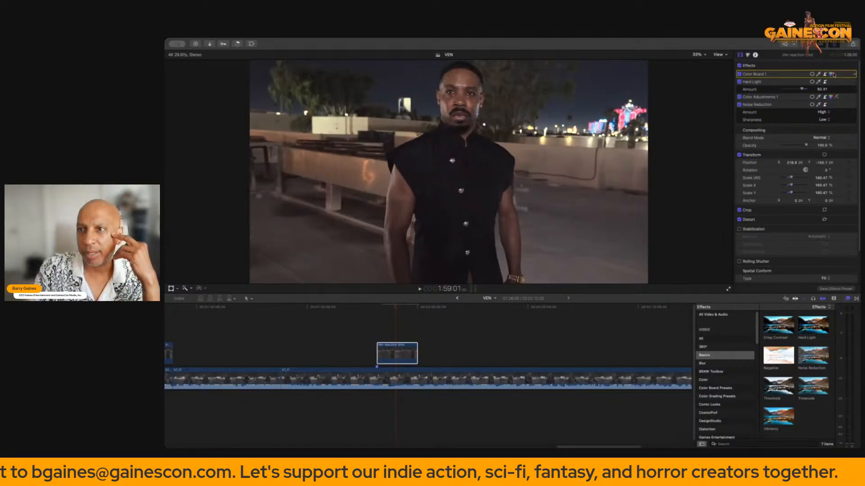
# Set the global saturation in the duplicated reaction shot's Color Board 1 to 57%.
pyautogui.click(831, 74)
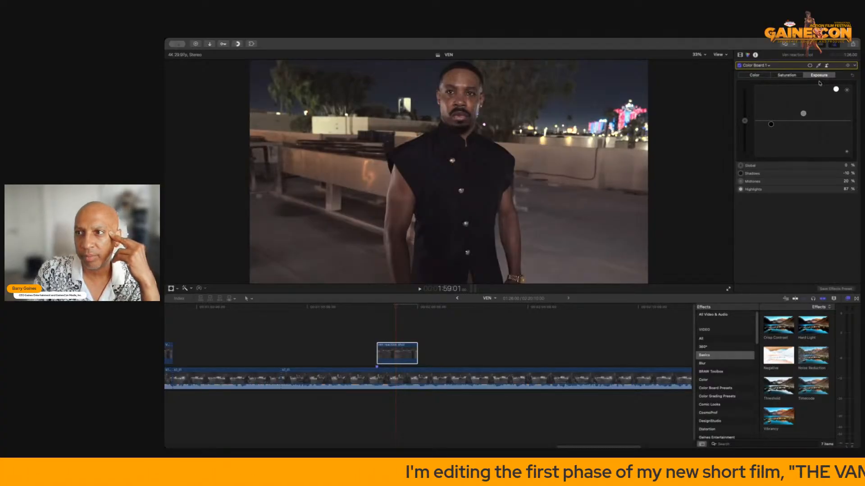
pyautogui.click(787, 76)
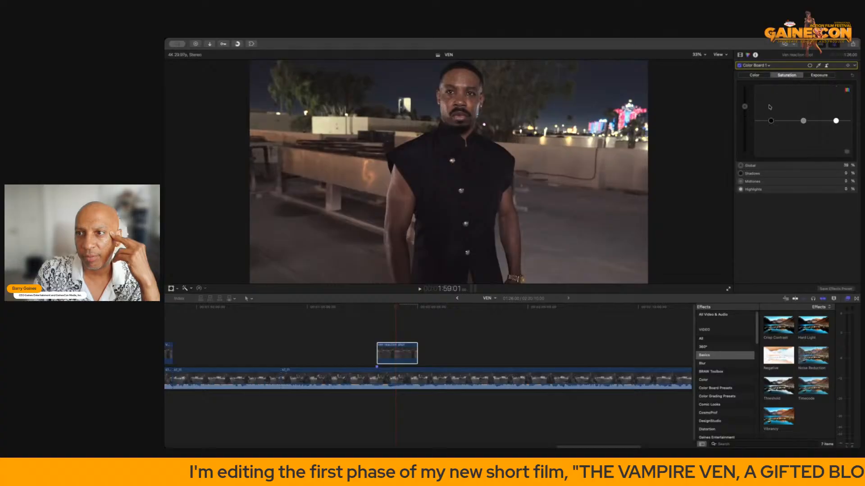
pyautogui.moveTo(746, 109); pyautogui.dragTo(745, 101)
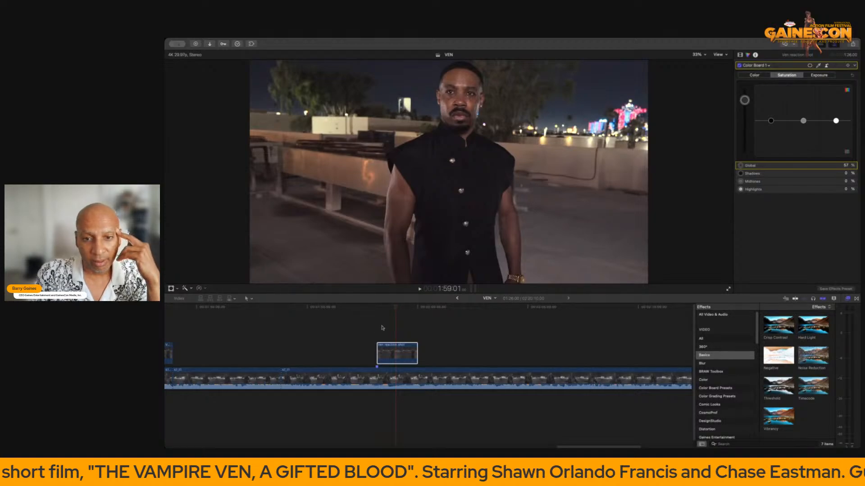
# Play back the cut into and out of the duplicated reaction shot and check its frames against the vampire footage.
pyautogui.click(382, 328)
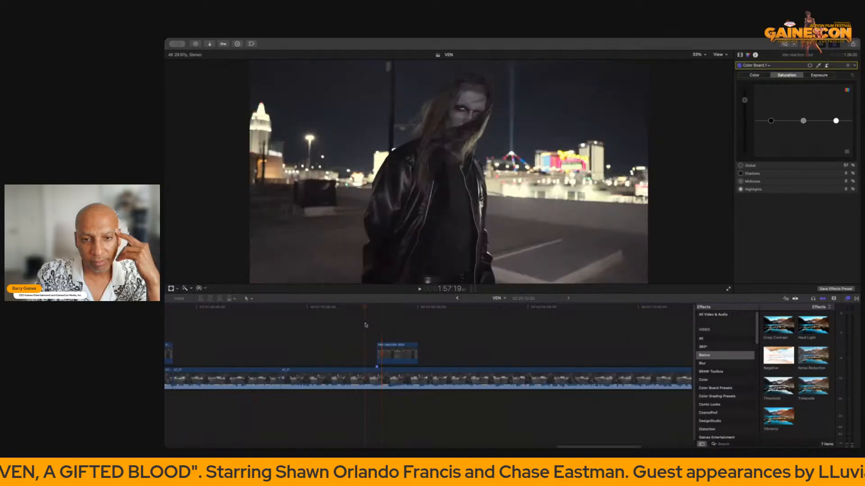
pyautogui.click(365, 324)
pyautogui.press('space')
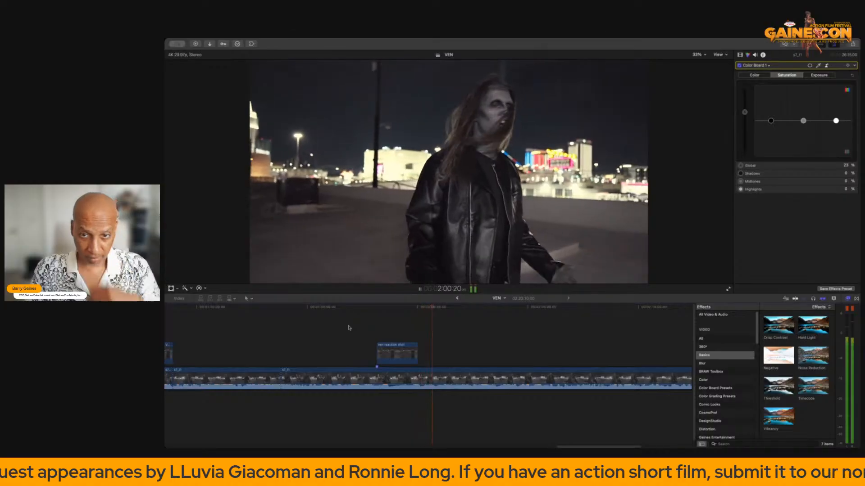
pyautogui.press('space')
pyautogui.click(396, 329)
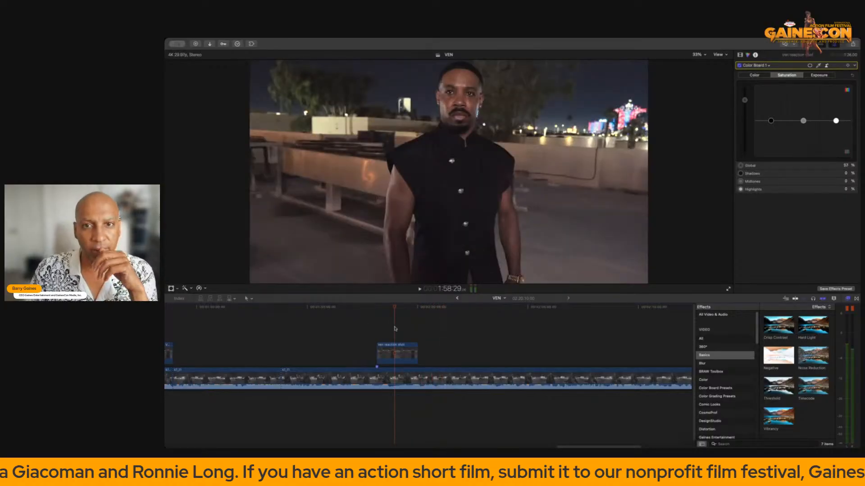
pyautogui.moveTo(396, 307)
pyautogui.mouseDown()
pyautogui.moveTo(403, 311)
pyautogui.moveTo(389, 312)
pyautogui.moveTo(404, 315)
pyautogui.moveTo(357, 316)
pyautogui.moveTo(406, 317)
pyautogui.mouseUp()
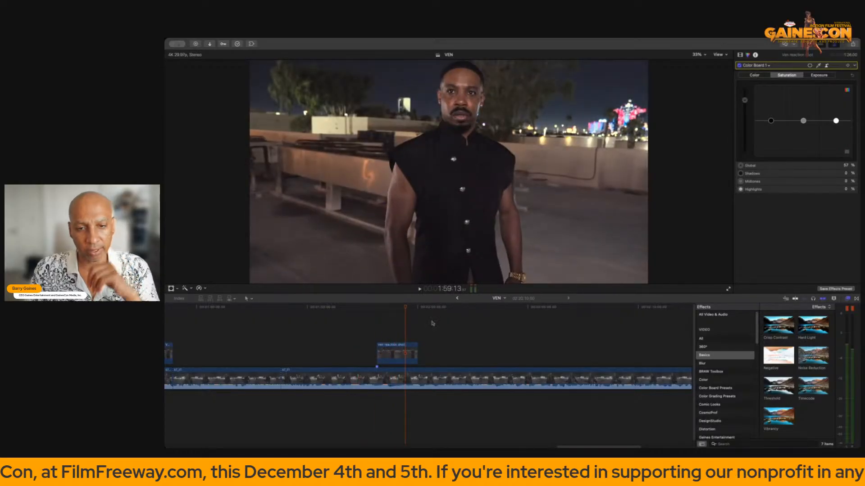
pyautogui.click(432, 323)
pyautogui.click(365, 322)
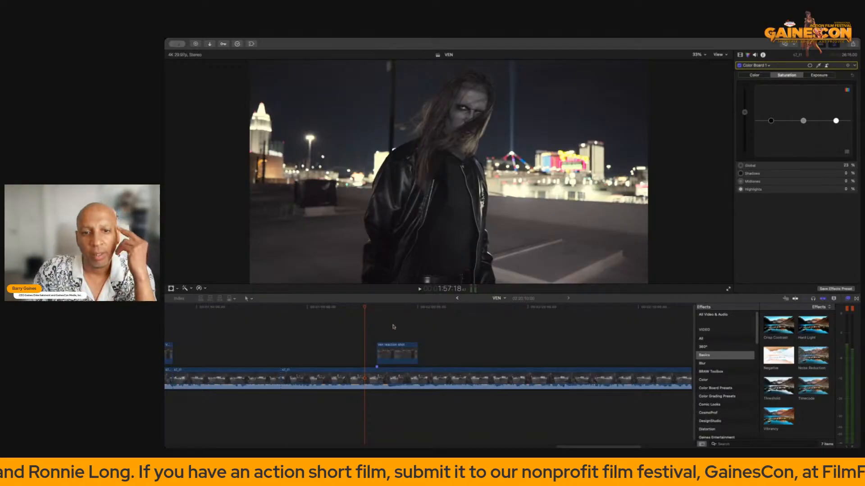
# Review the scene from about 1:40 through both reaction shots, replaying the cut into the second one.
pyautogui.hscroll(-2, 404, 328)
pyautogui.hscroll(-8, 404, 328)
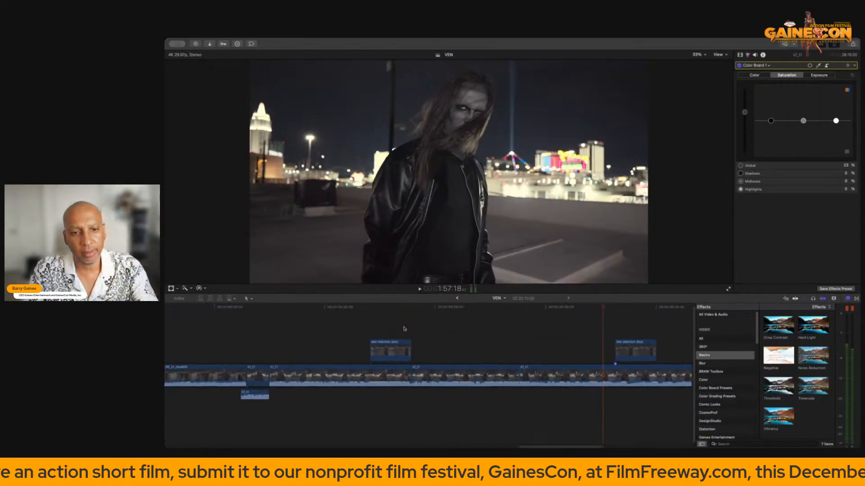
pyautogui.click(244, 345)
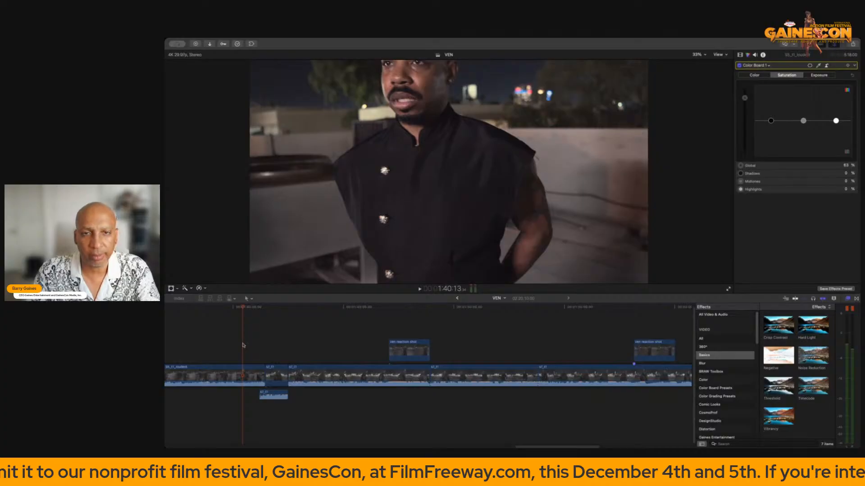
pyautogui.press('space')
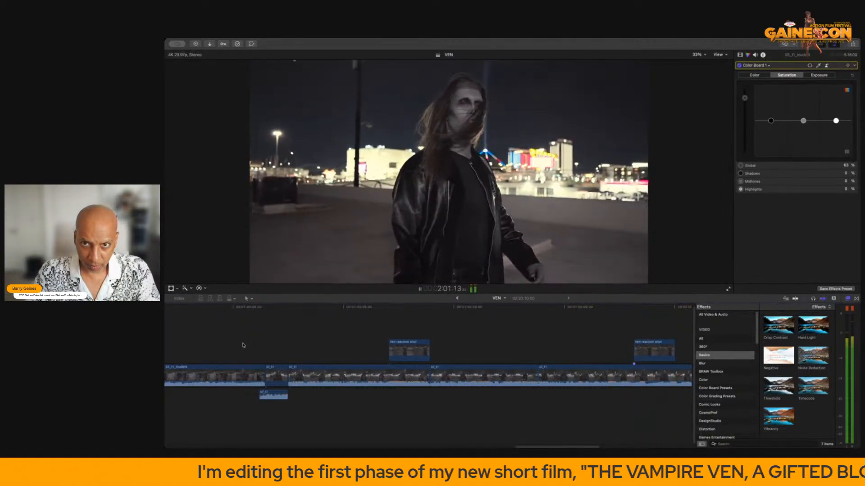
pyautogui.press('space')
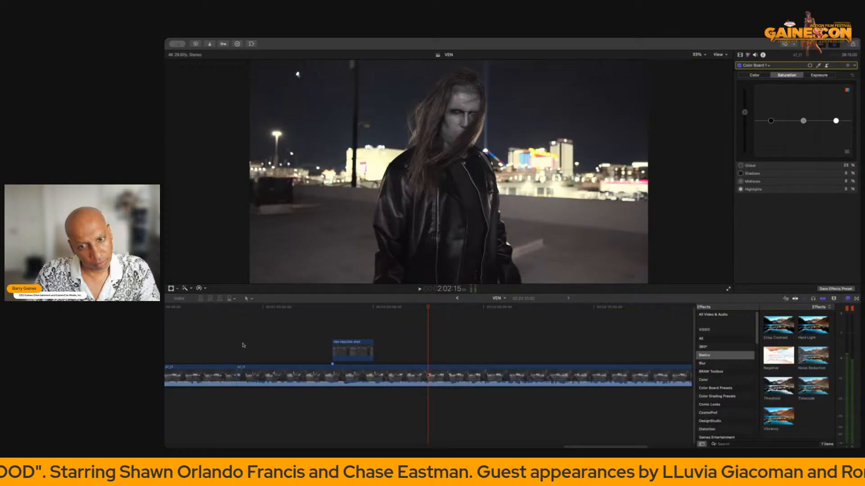
pyautogui.click(343, 355)
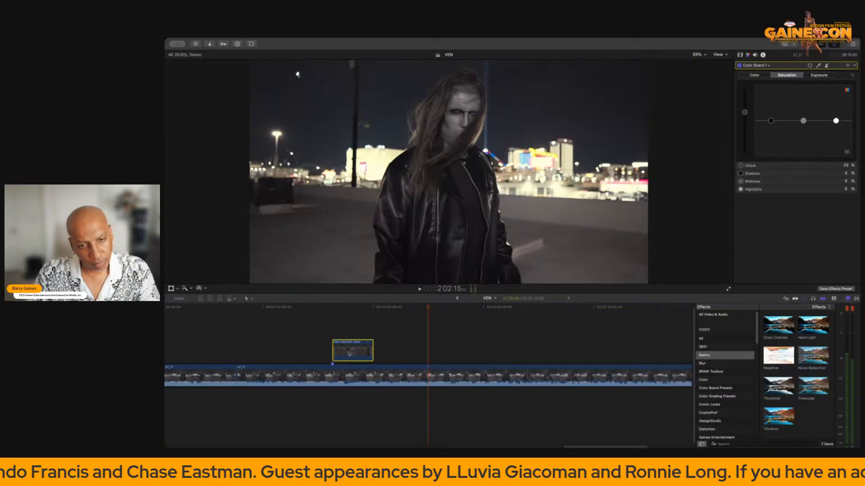
pyautogui.click(326, 333)
pyautogui.press('space')
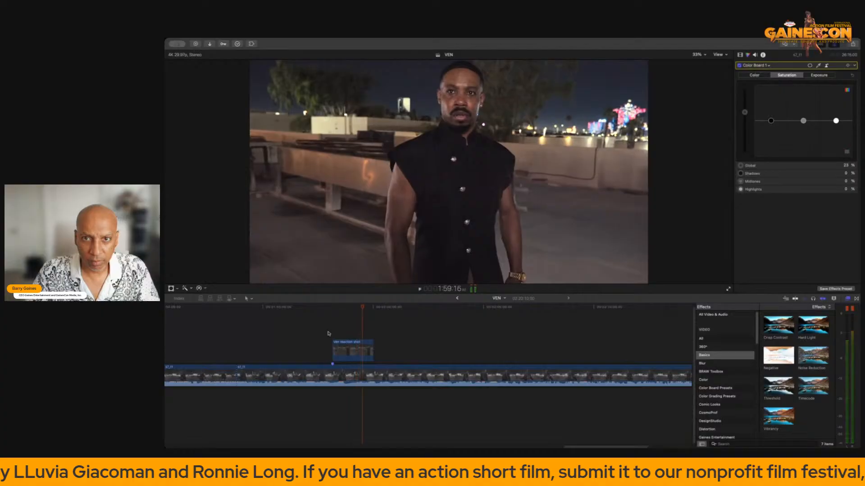
# Set the Noise Reduction amount on the duplicated reaction shot to Maximum and check an earlier frame of the shot.
pyautogui.click(353, 359)
pyautogui.press('space')
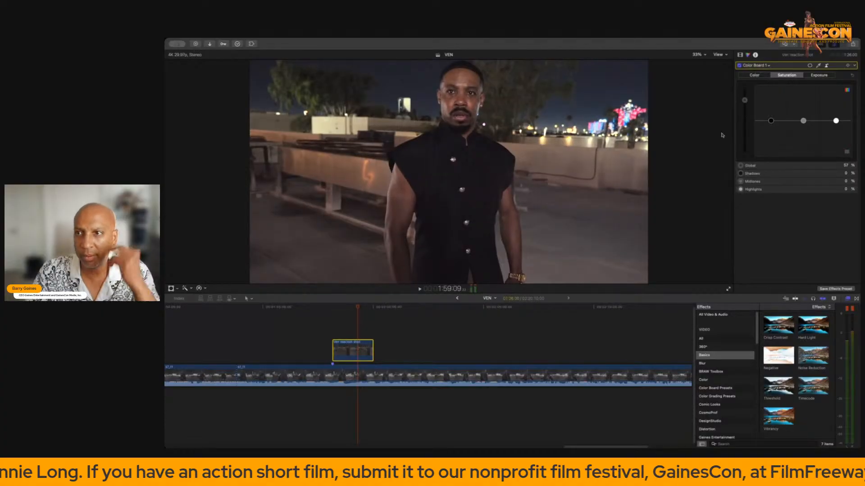
pyautogui.click(740, 54)
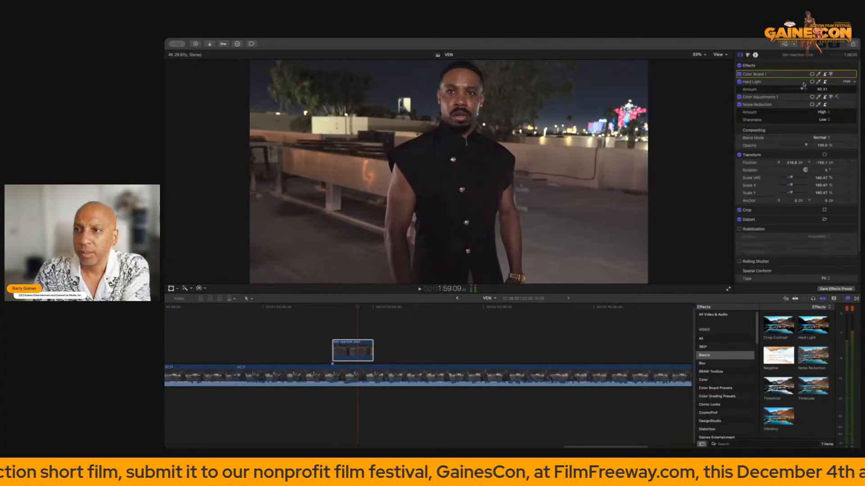
pyautogui.click(824, 112)
pyautogui.click(824, 120)
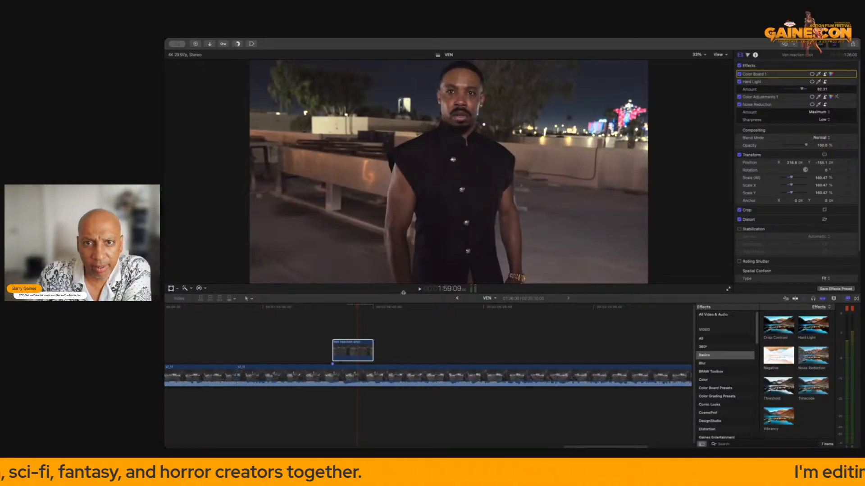
pyautogui.click(346, 309)
pyautogui.moveTo(346, 308)
pyautogui.mouseDown()
pyautogui.moveTo(353, 311)
pyautogui.moveTo(340, 312)
pyautogui.moveTo(356, 314)
pyautogui.moveTo(341, 316)
pyautogui.moveTo(347, 318)
pyautogui.mouseUp()
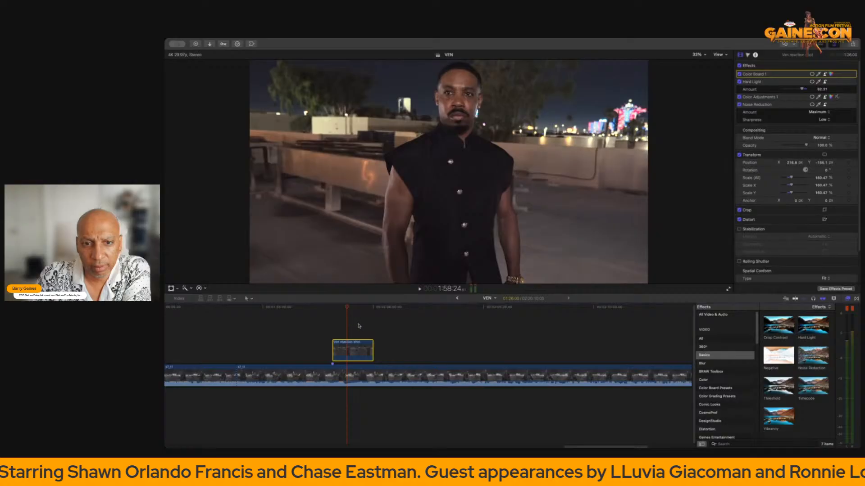
# Apply the Noise Reduction effect to the first reaction shot and set its amount to Maximum.
pyautogui.hscroll(-5, 358, 326)
pyautogui.click(233, 351)
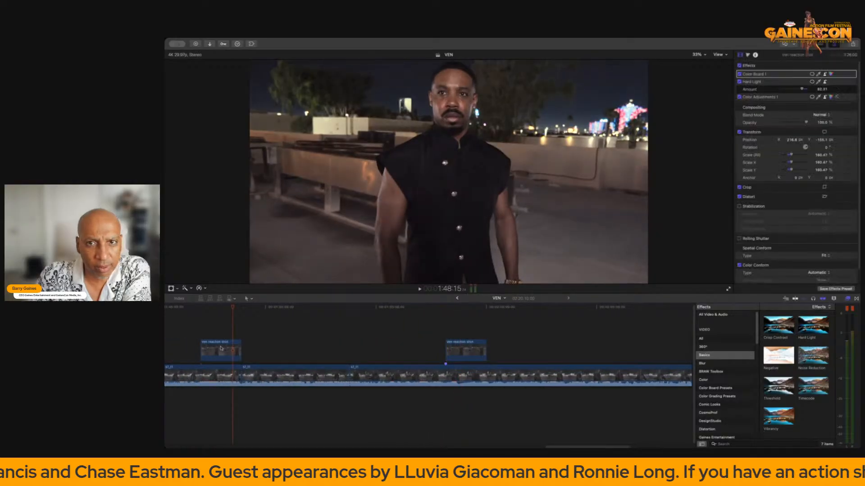
pyautogui.doubleClick(813, 356)
pyautogui.click(823, 113)
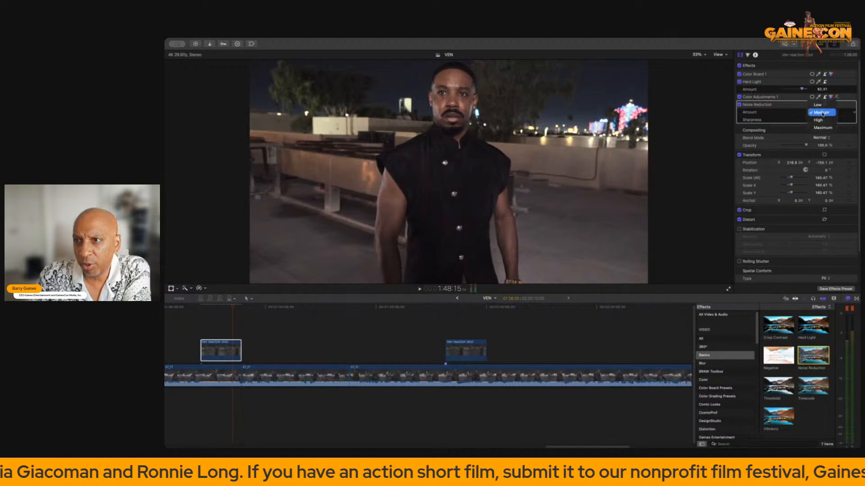
pyautogui.click(822, 128)
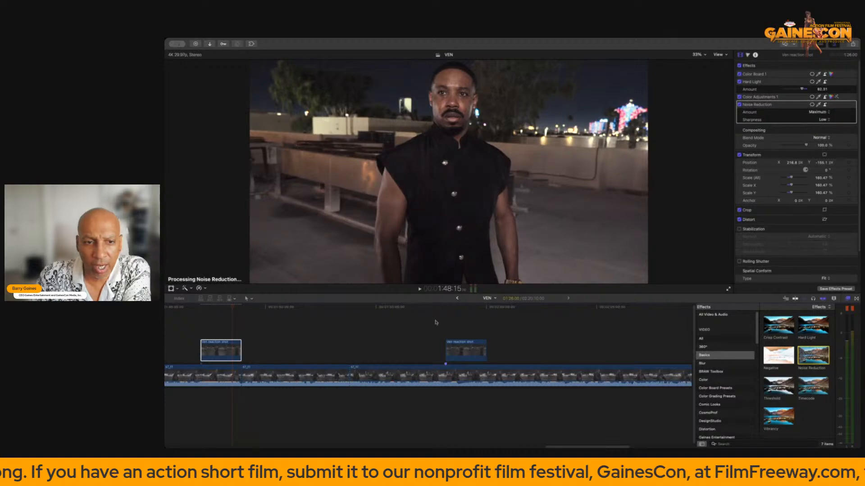
pyautogui.hscroll(-3, 354, 336)
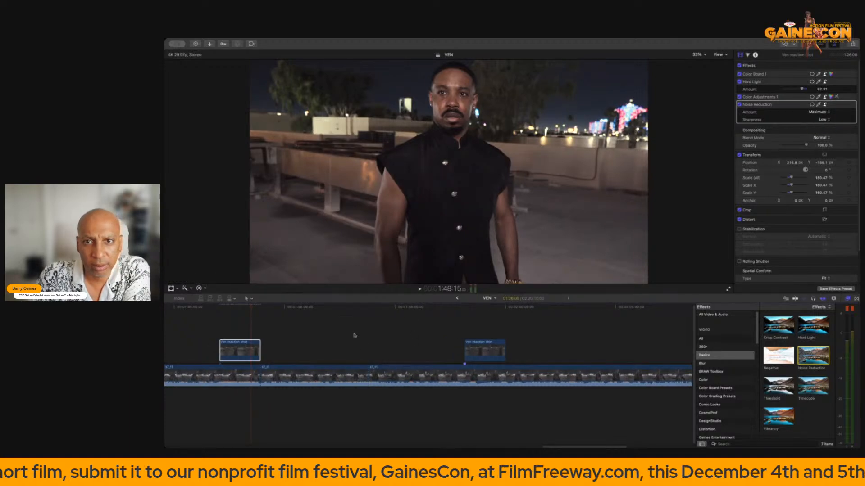
# Set the saturation in the first reaction shot's Color Adjustments 1 effect to 52.
pyautogui.click(831, 74)
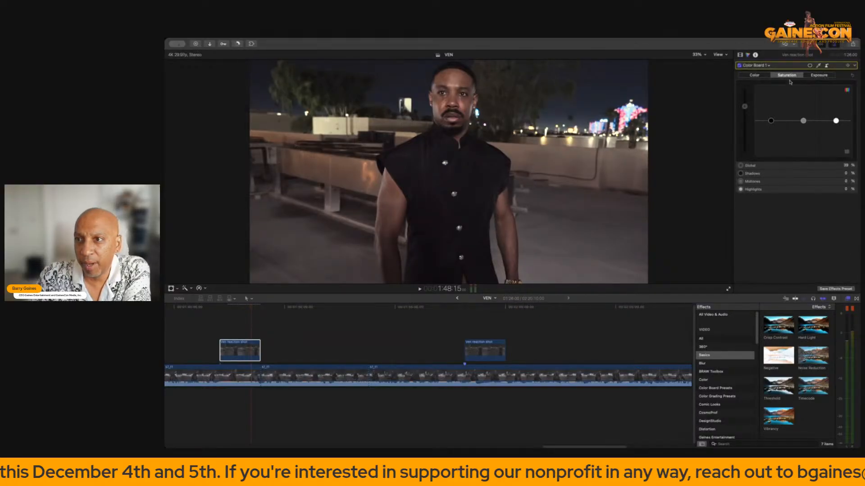
pyautogui.click(762, 66)
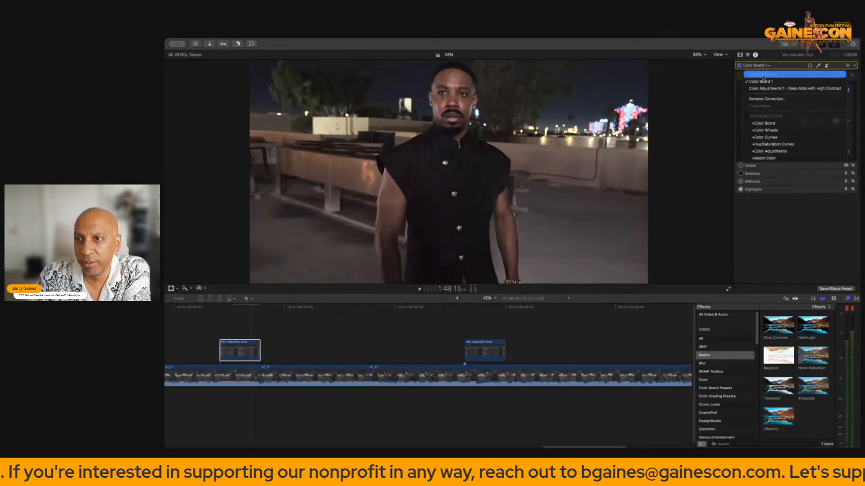
pyautogui.click(764, 90)
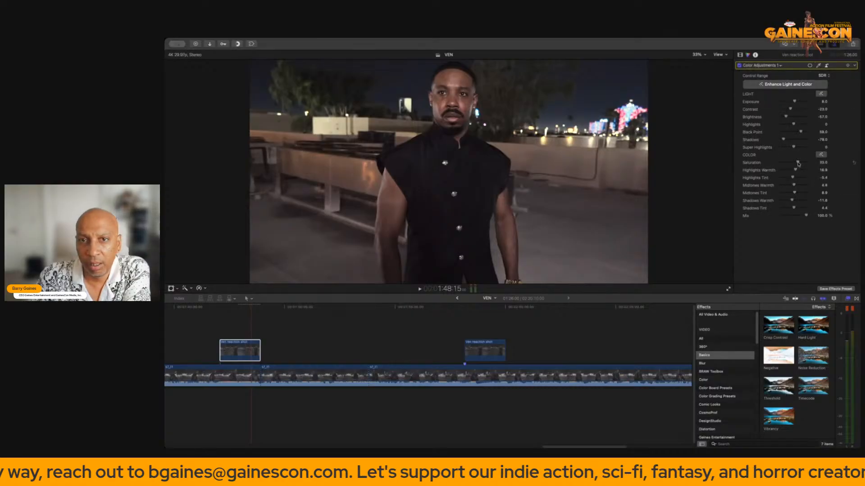
pyautogui.moveTo(798, 164); pyautogui.dragTo(801, 164)
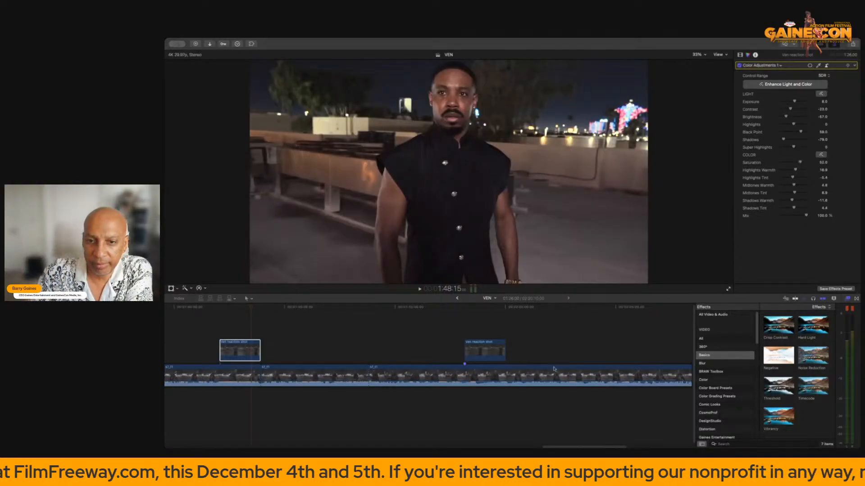
# Play back the scene from before the first reaction shot to past the second one to review the corrected shots.
pyautogui.hscroll(-5, 408, 348)
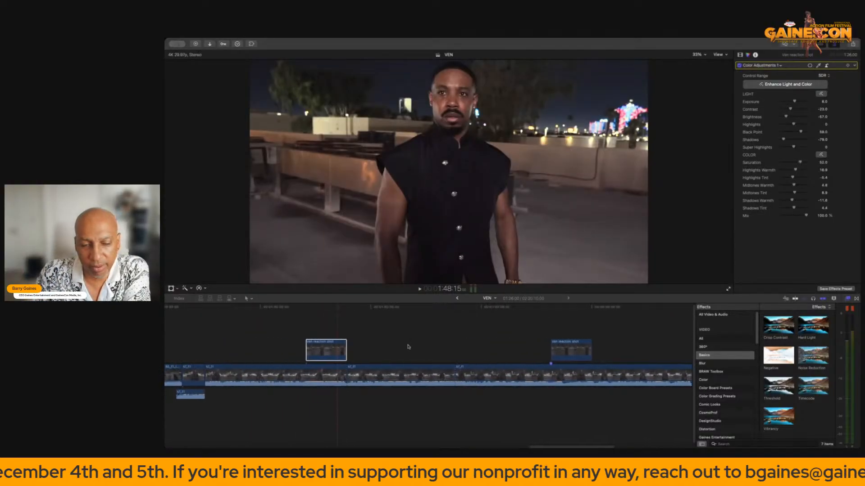
pyautogui.hscroll(-2, 407, 347)
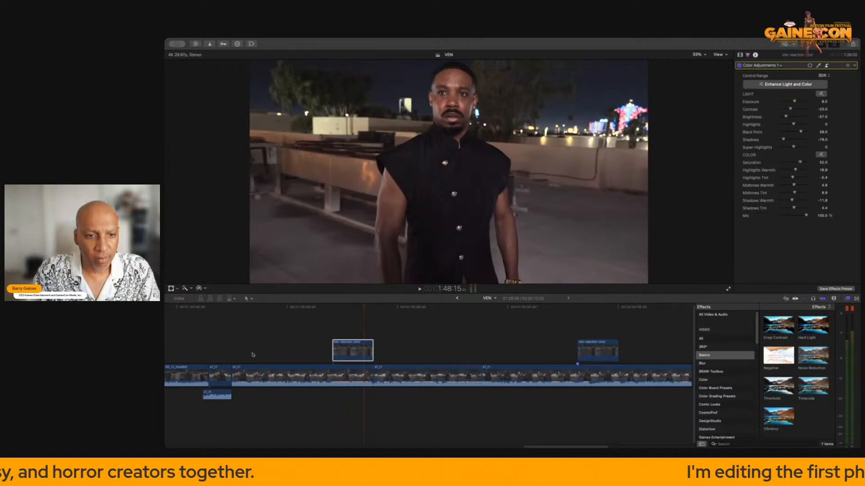
pyautogui.click(223, 357)
pyautogui.press('space')
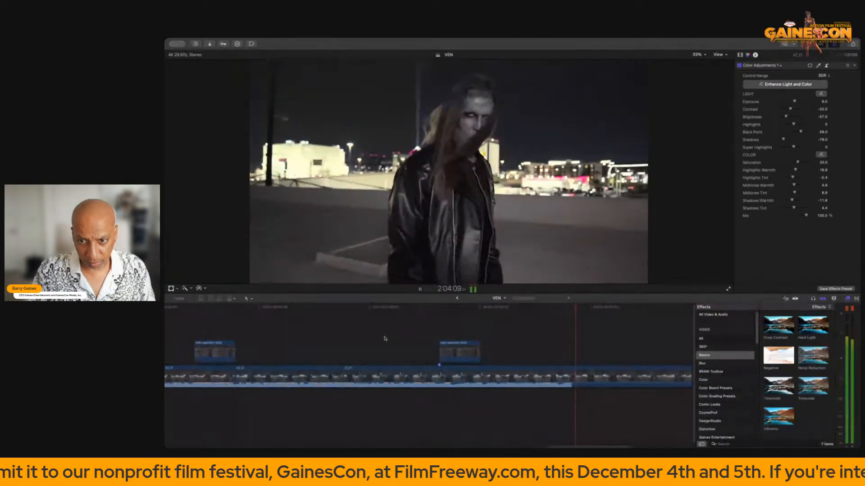
pyautogui.press('space')
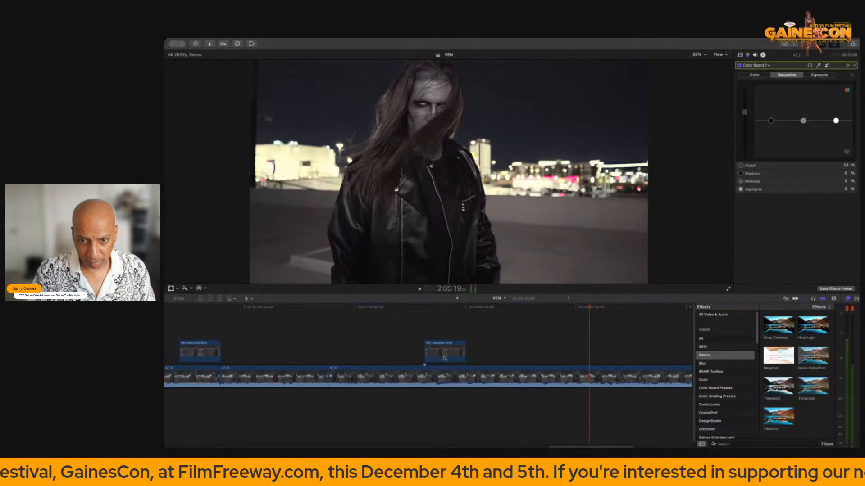
pyautogui.click(448, 355)
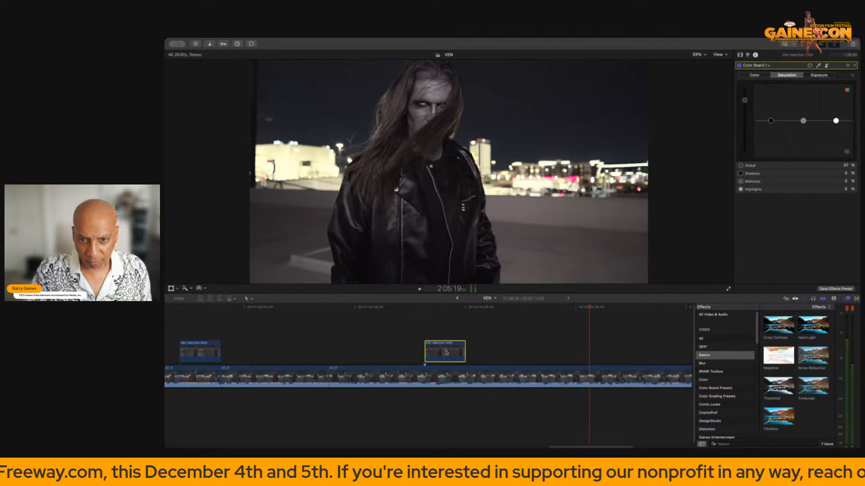
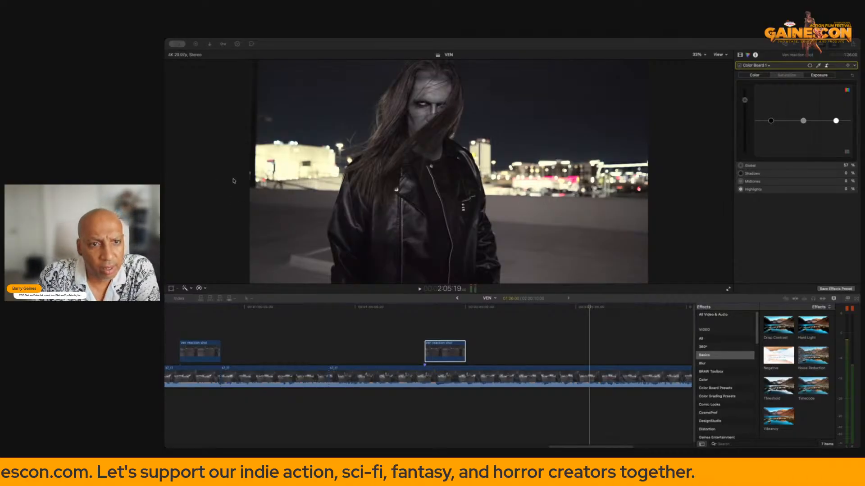
# Add the scene 8 take 2 clip above the main storyline after the second reaction shot and detach its audio.
pyautogui.moveTo(504, 296); pyautogui.dragTo(559, 346)
pyautogui.hscroll(5, 525, 344)
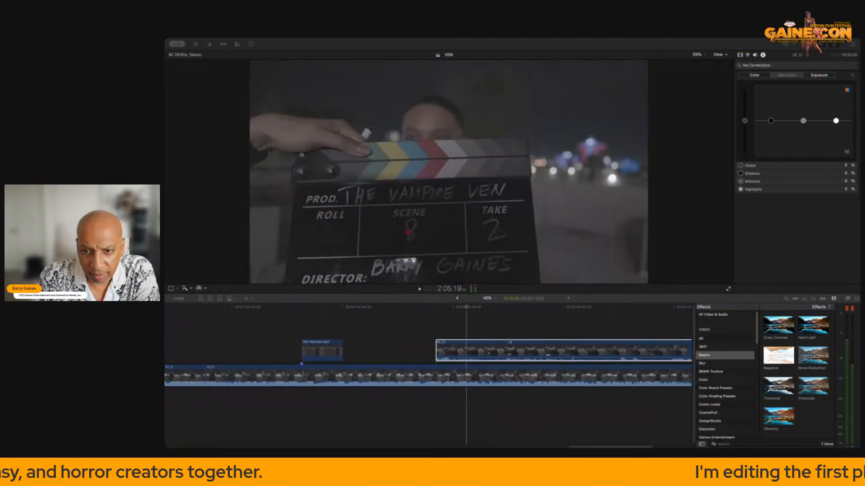
pyautogui.rightClick(501, 347)
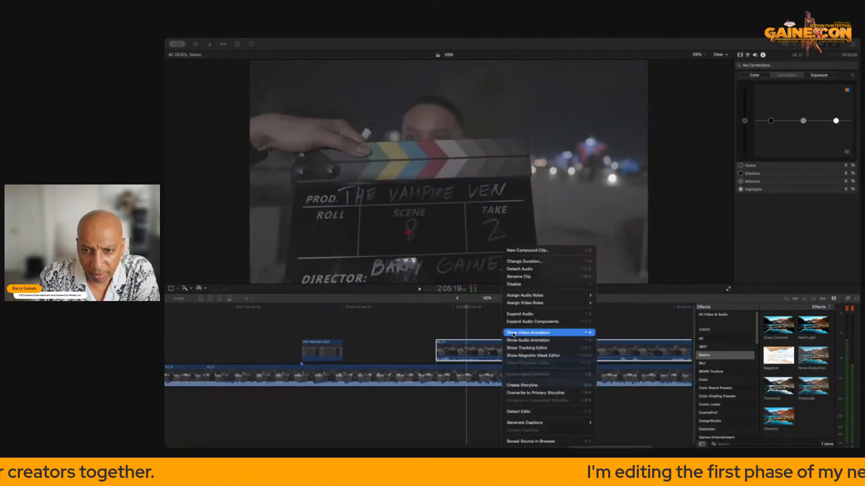
pyautogui.click(523, 270)
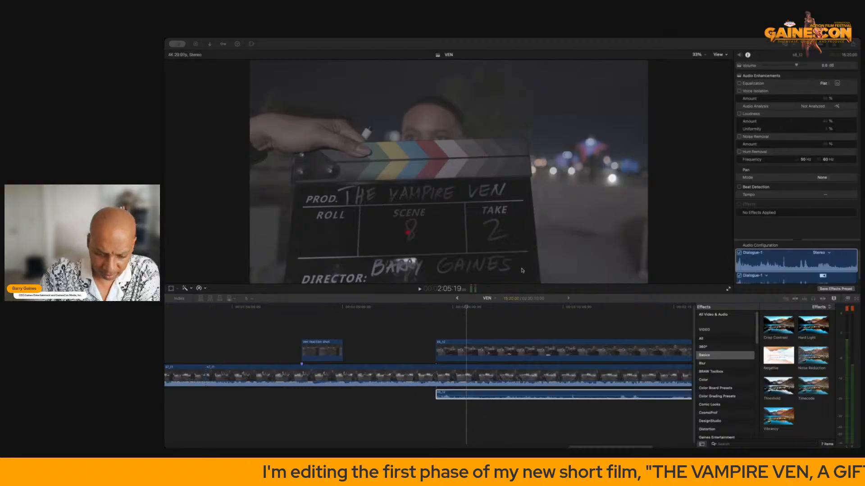
# Delete the detached audio of the scene 8 take 2 clip below the main storyline.
pyautogui.click(478, 393)
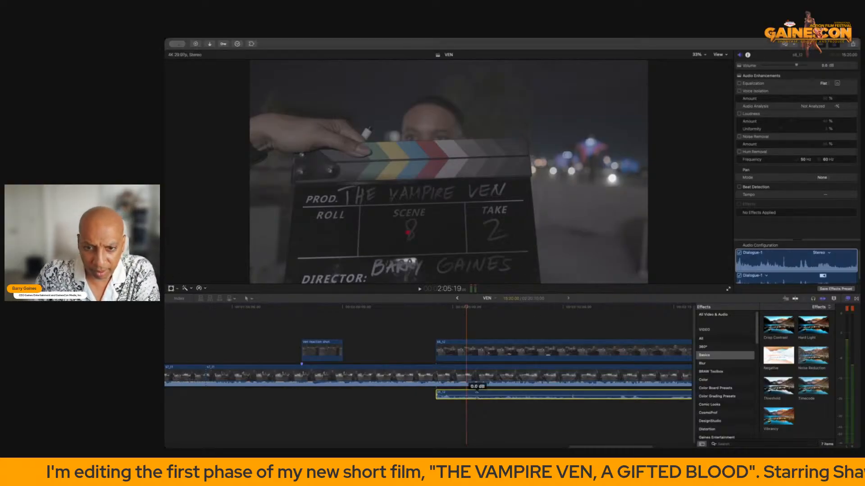
pyautogui.press('Delete')
pyautogui.hscroll(1, 464, 371)
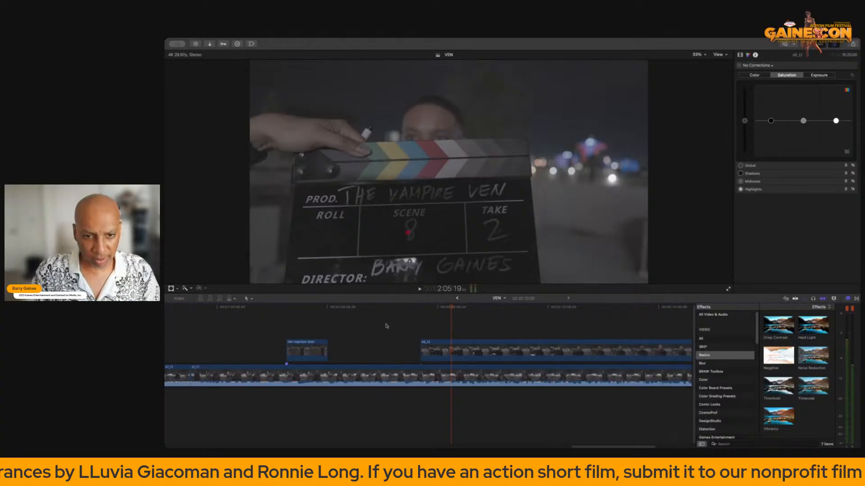
# Play through the second reaction shot and lower its Color Board 1 global saturation to 35%.
pyautogui.click(250, 328)
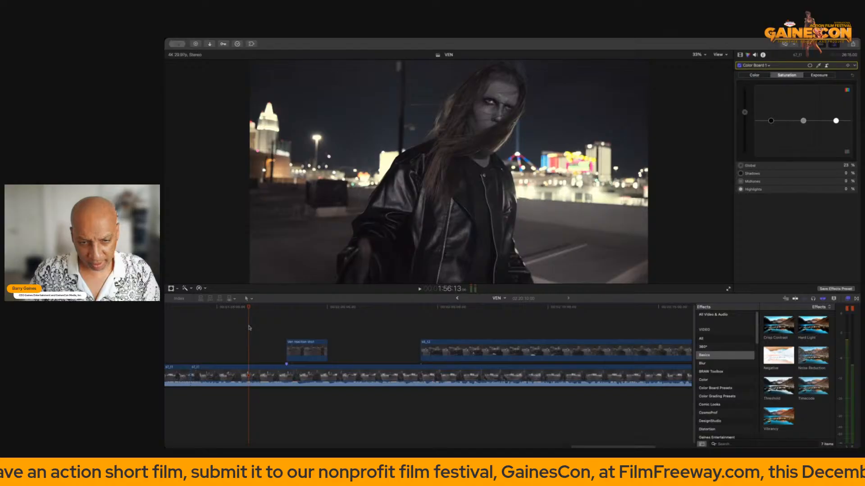
pyautogui.press('space')
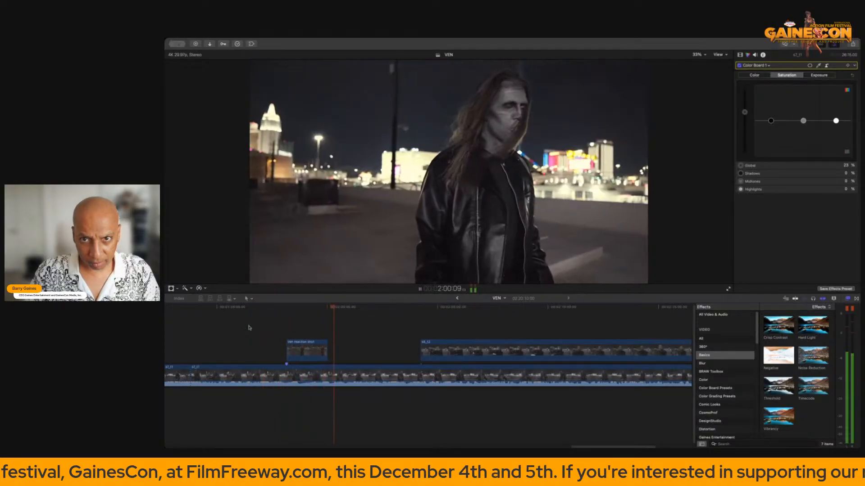
pyautogui.press('space')
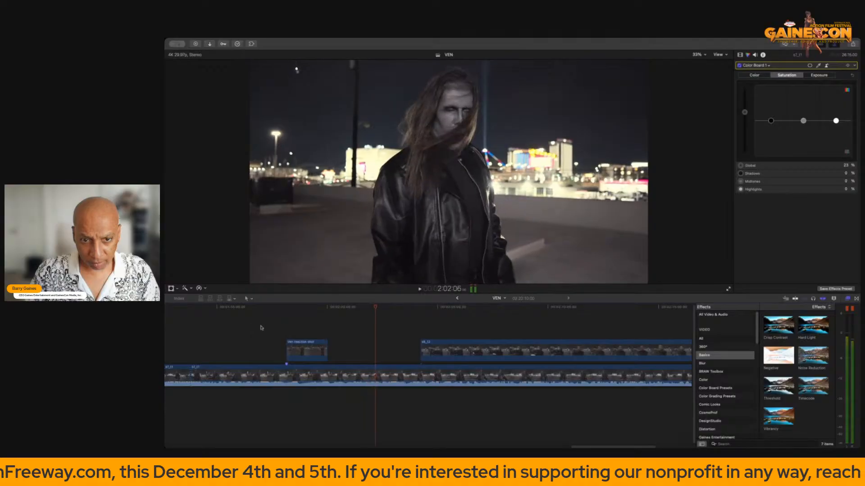
pyautogui.click(314, 347)
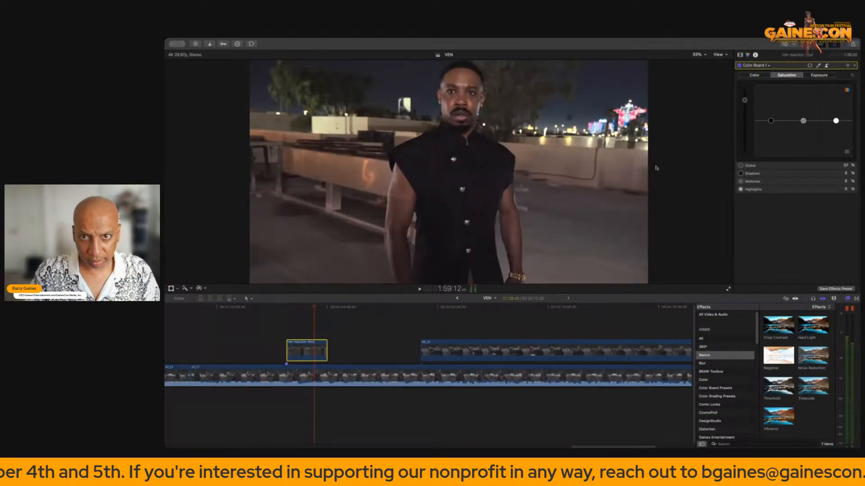
pyautogui.moveTo(745, 101); pyautogui.dragTo(744, 108)
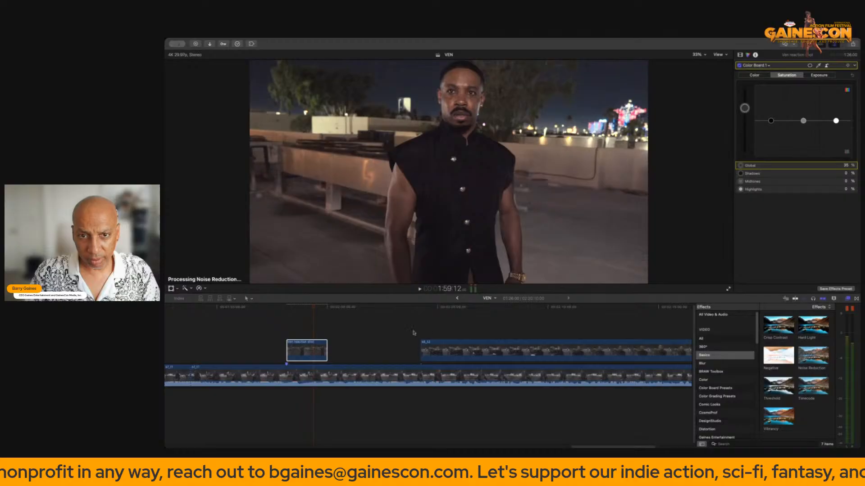
# Set the global saturation in the first reaction shot's Color Board 1 correction to 35%.
pyautogui.hscroll(-5, 383, 334)
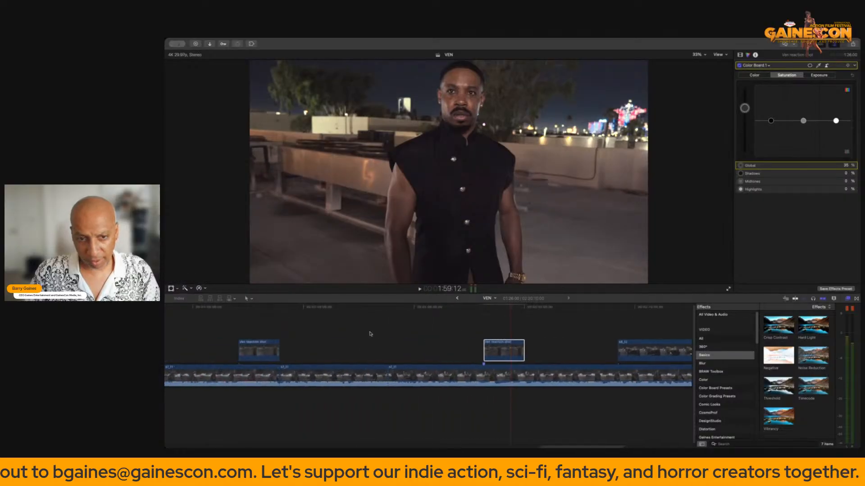
pyautogui.click(249, 350)
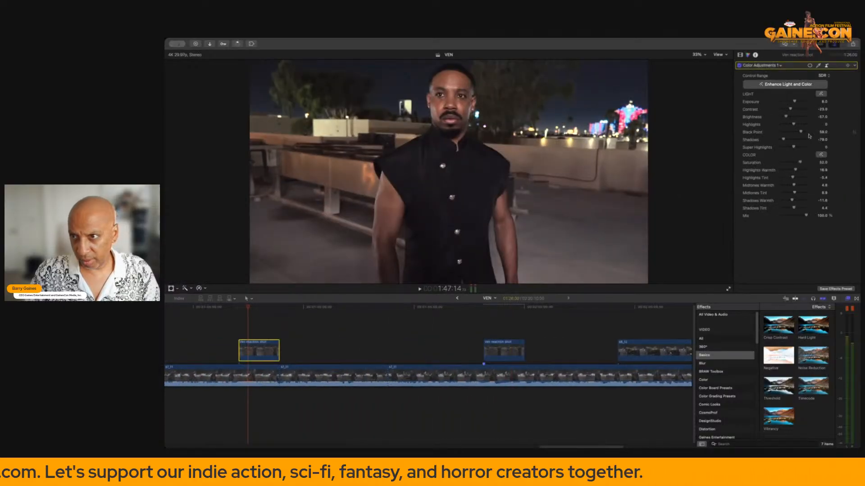
pyautogui.click(762, 67)
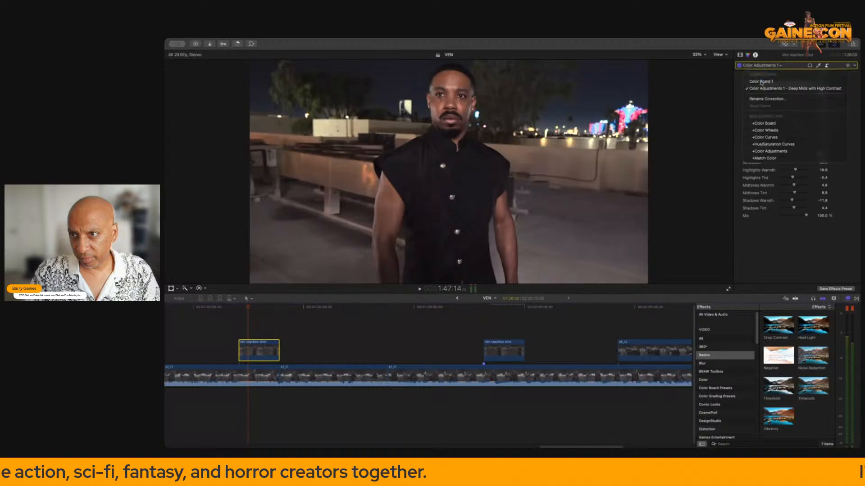
pyautogui.click(762, 81)
pyautogui.click(845, 165)
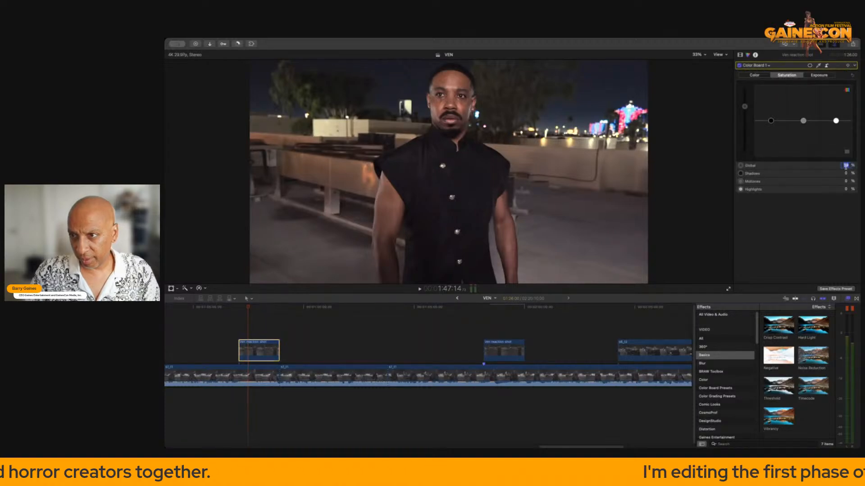
pyautogui.write('35')
pyautogui.press('Return')
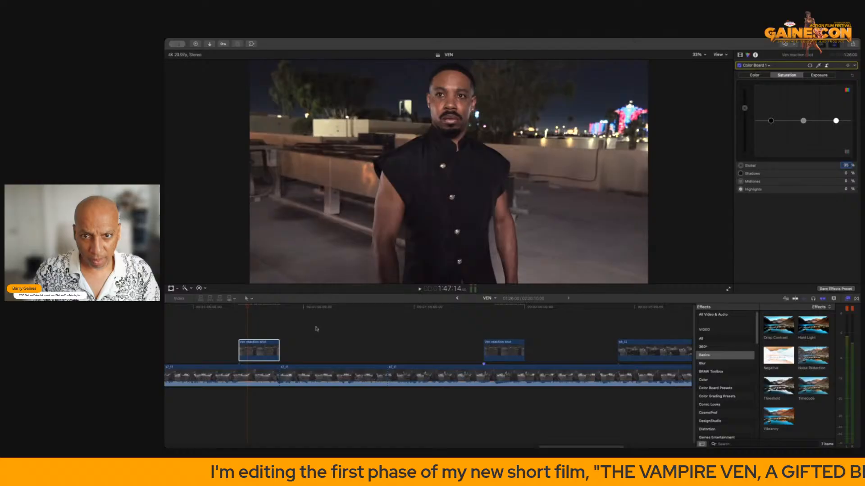
# Compare the first reaction shot with the neighbouring footage and set its Noise Reduction amount to High.
pyautogui.click(329, 333)
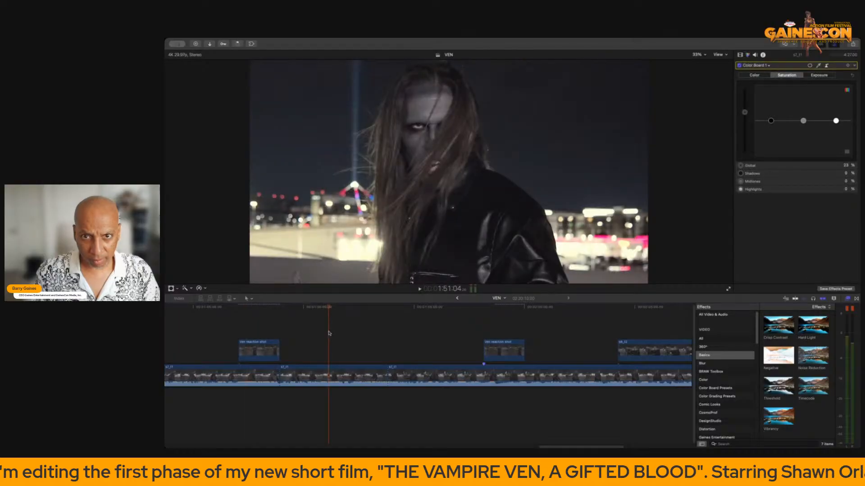
pyautogui.click(238, 330)
pyautogui.click(201, 332)
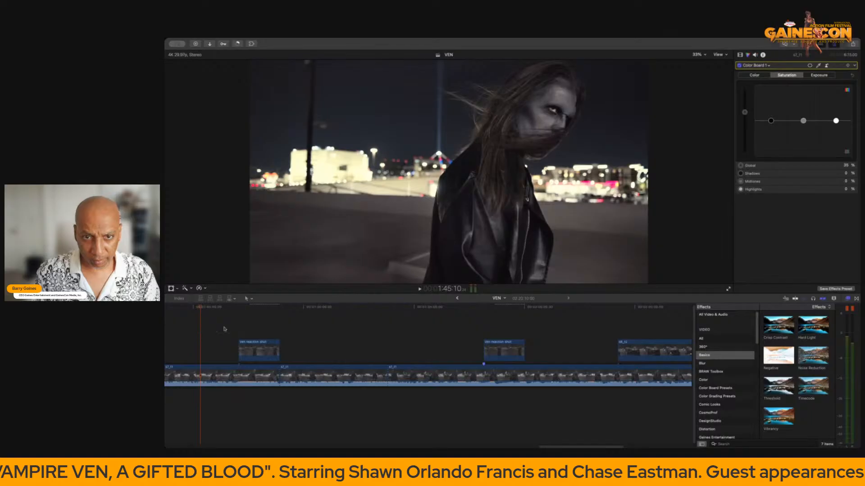
pyautogui.click(251, 329)
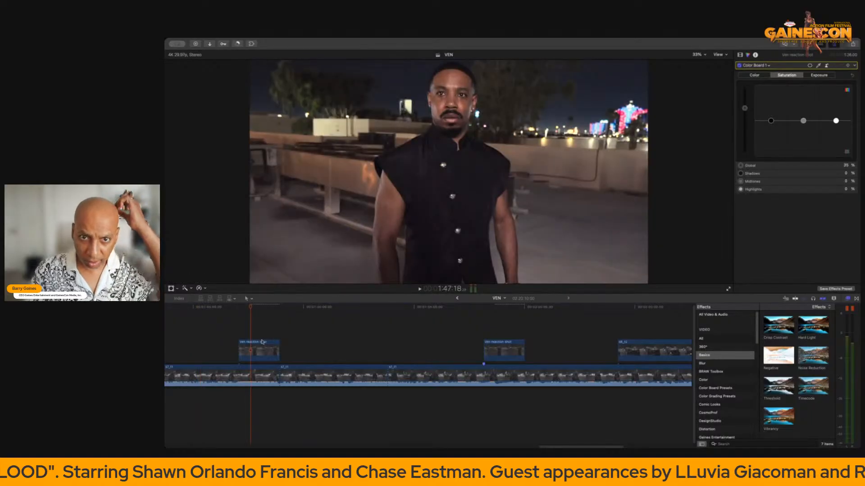
pyautogui.click(263, 354)
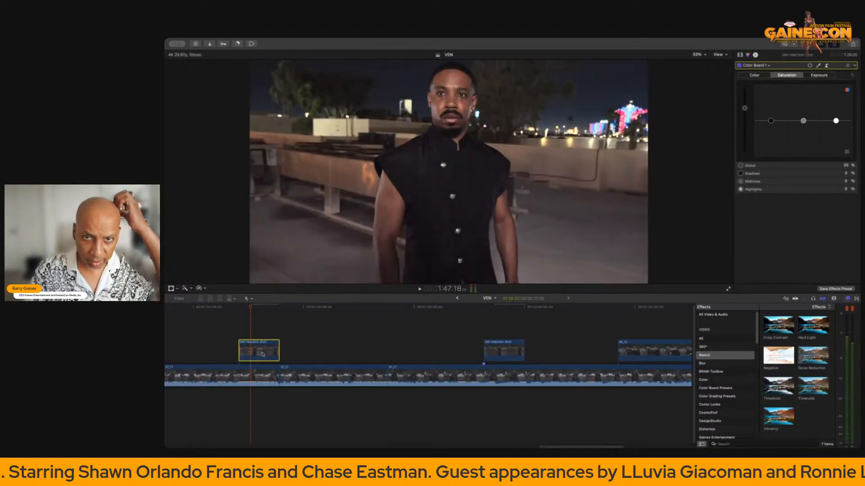
pyautogui.click(740, 56)
pyautogui.click(821, 113)
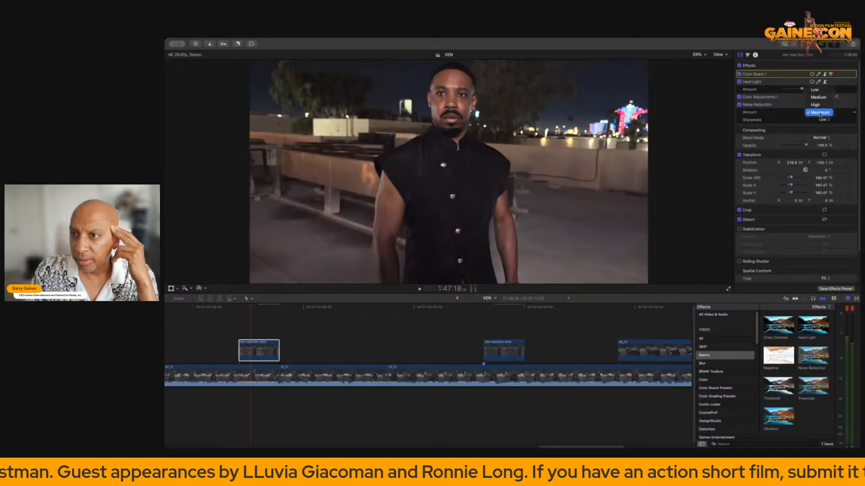
pyautogui.click(821, 105)
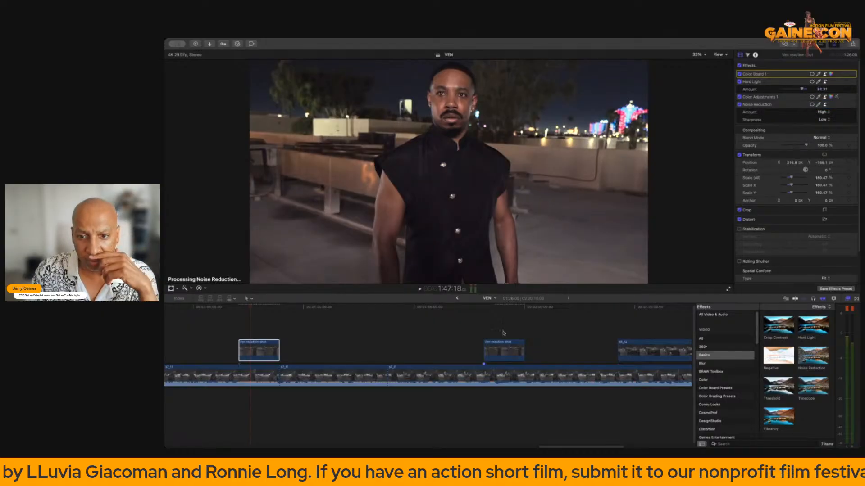
# Set the Noise Reduction amount of the second reaction shot to High.
pyautogui.click(503, 350)
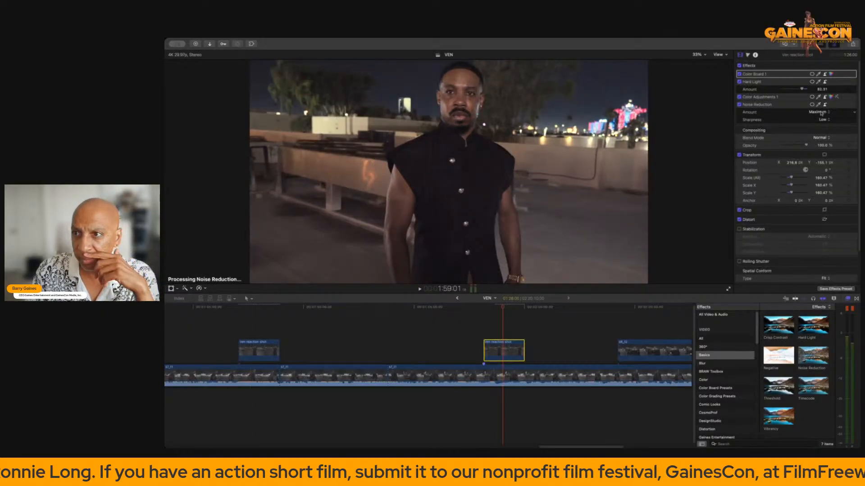
pyautogui.click(820, 112)
pyautogui.click(821, 105)
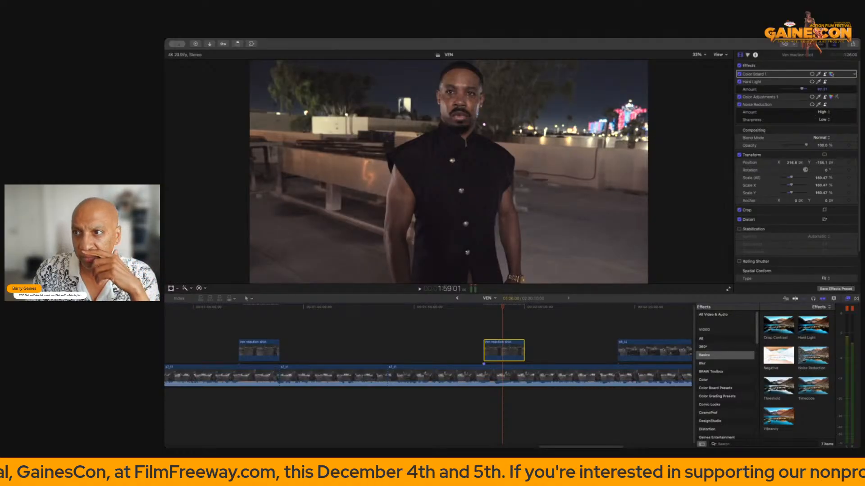
# Raise the second reaction shot's Color Board 1 global saturation to 46% and compare it with the first reaction shot.
pyautogui.click(831, 74)
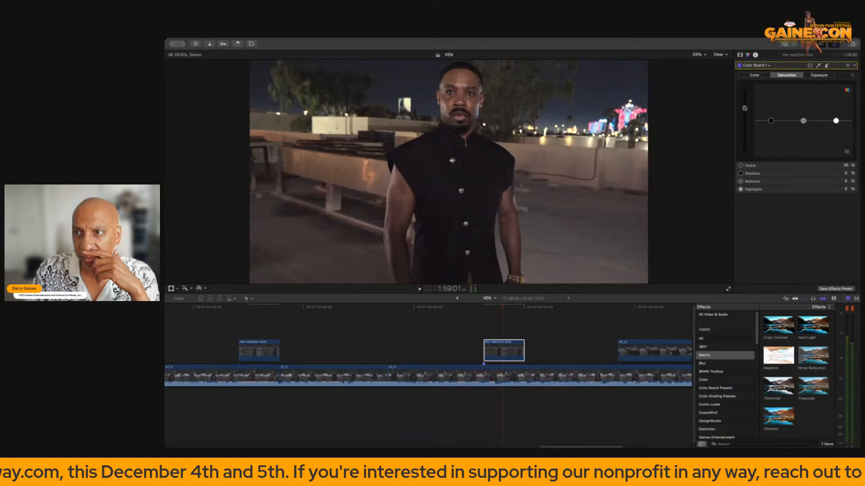
pyautogui.moveTo(745, 108); pyautogui.dragTo(745, 104)
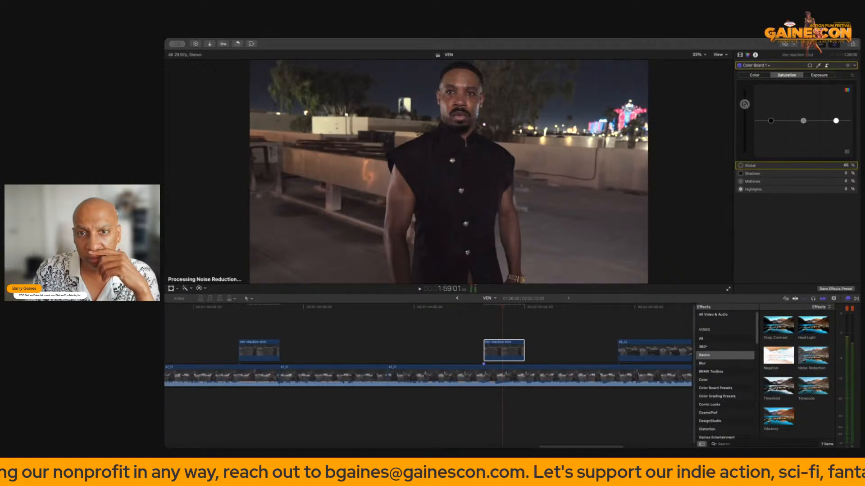
pyautogui.click(264, 332)
pyautogui.click(509, 347)
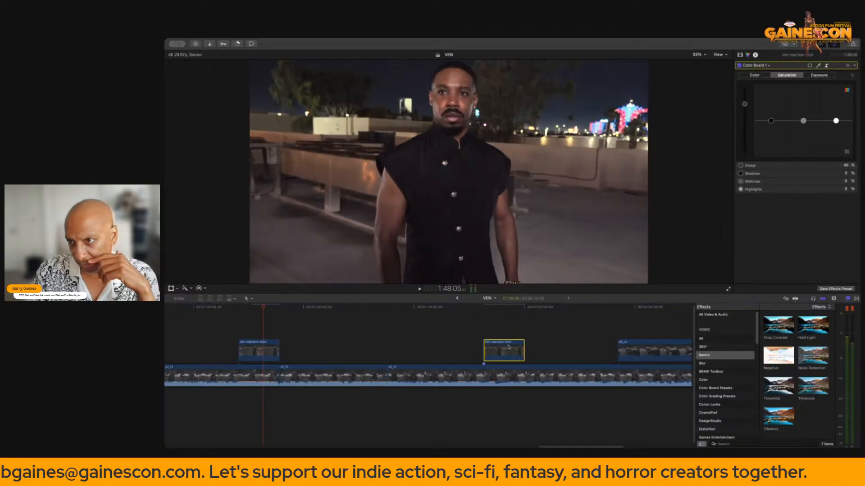
# Set the global saturation in the first reaction shot's Color Board 1 correction to 46%.
pyautogui.click(271, 353)
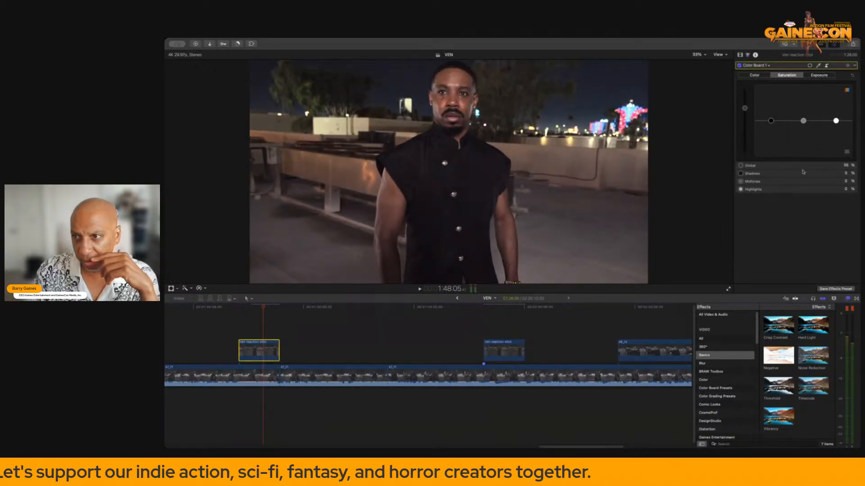
pyautogui.click(845, 166)
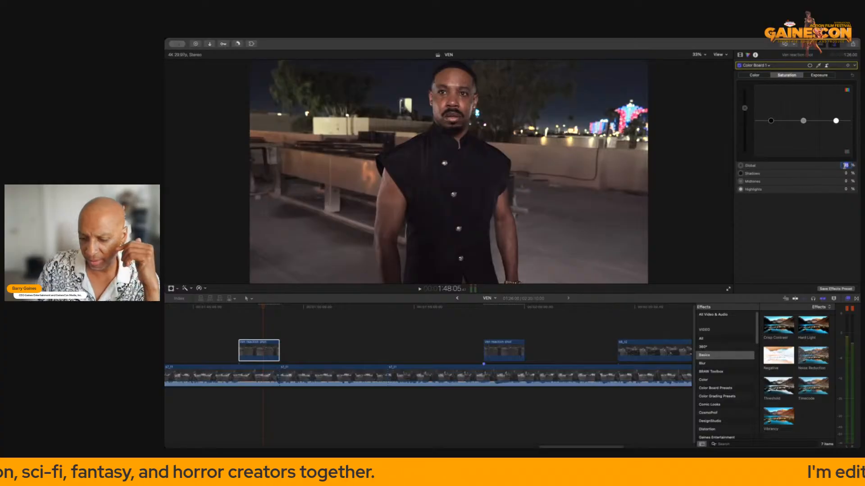
pyautogui.write('46')
pyautogui.press('Return')
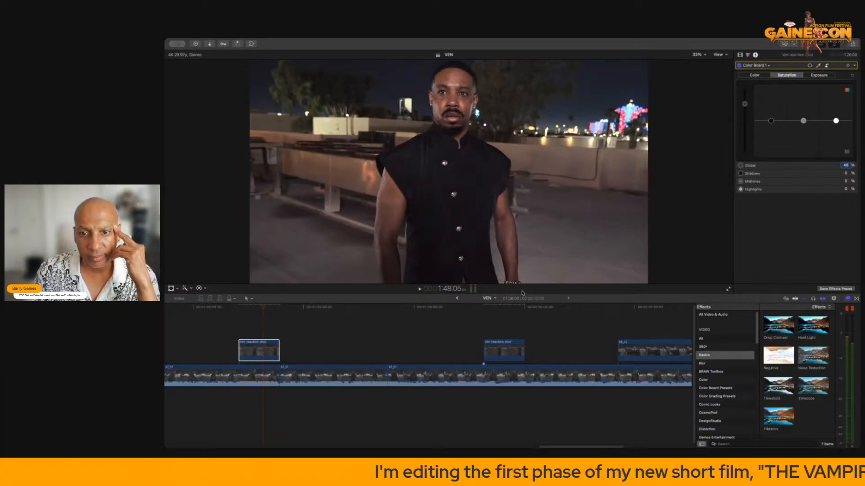
# Play back the scene from the start of the rooftop dialogue clip to just past the first reaction shot.
pyautogui.click(339, 336)
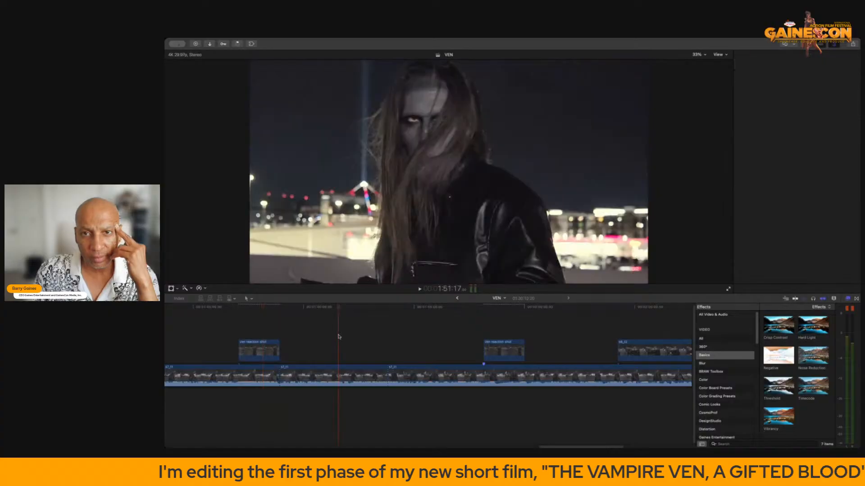
pyautogui.hscroll(-5, 365, 332)
pyautogui.click(277, 336)
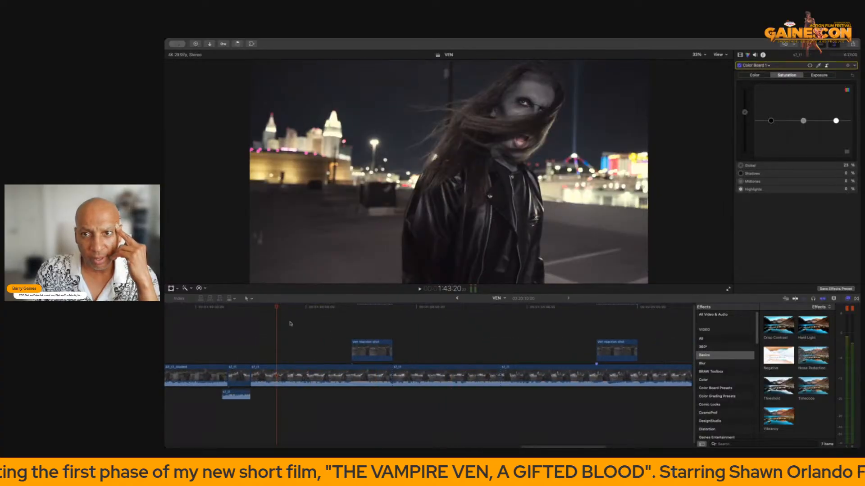
pyautogui.click(195, 340)
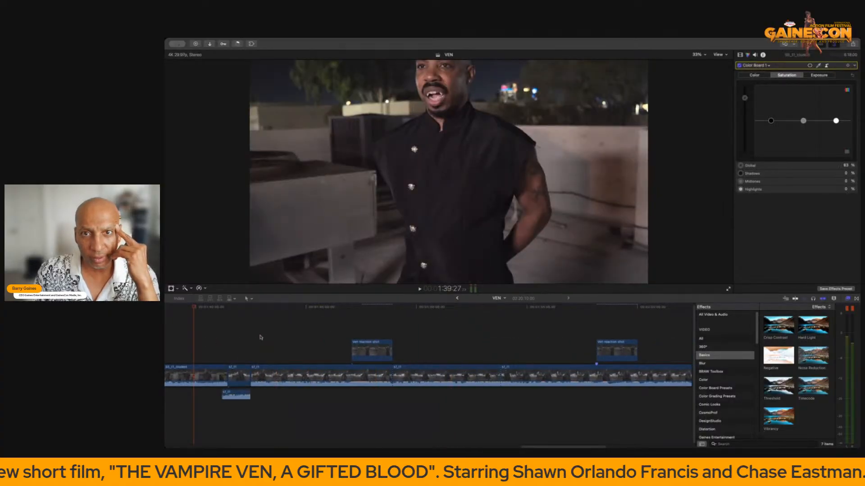
pyautogui.hscroll(-5, 252, 346)
pyautogui.click(234, 347)
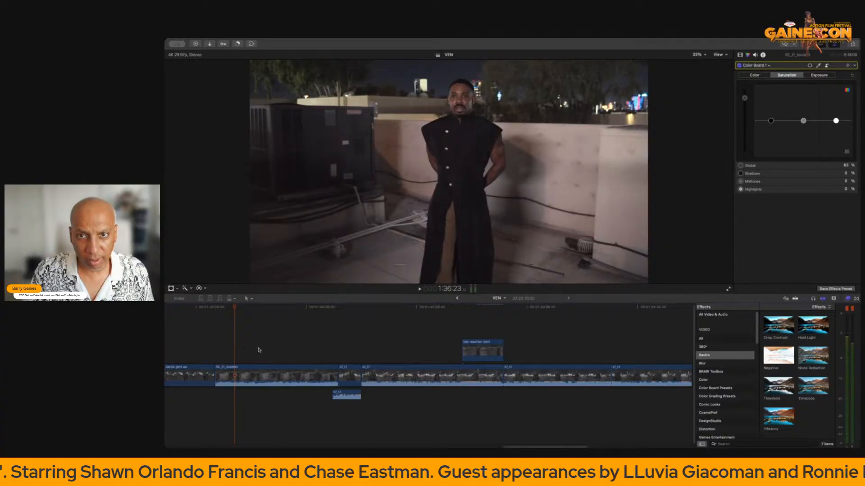
pyautogui.press('space')
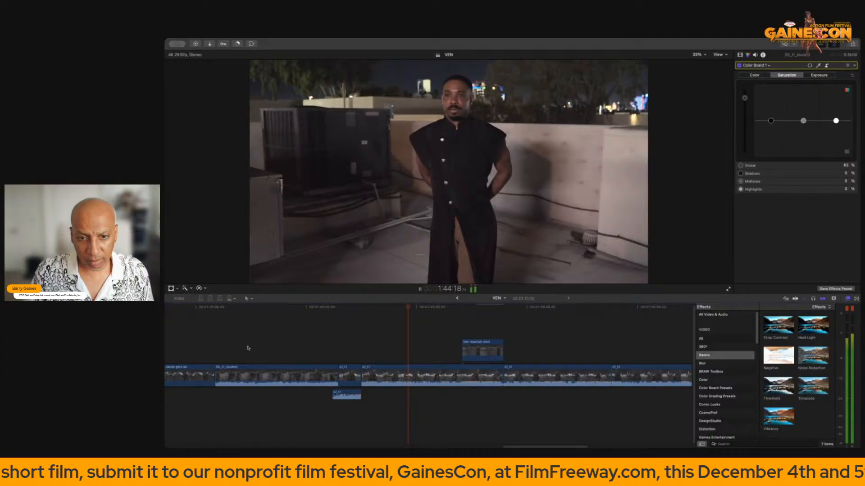
pyautogui.click(249, 348)
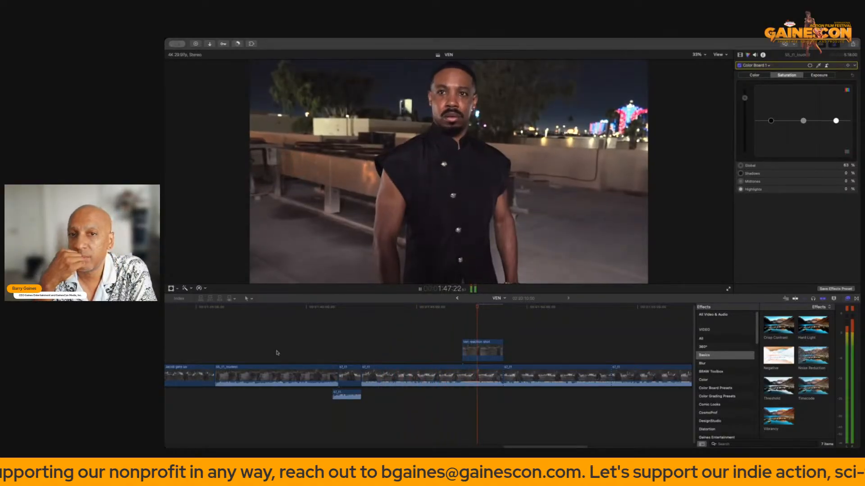
pyautogui.press('space')
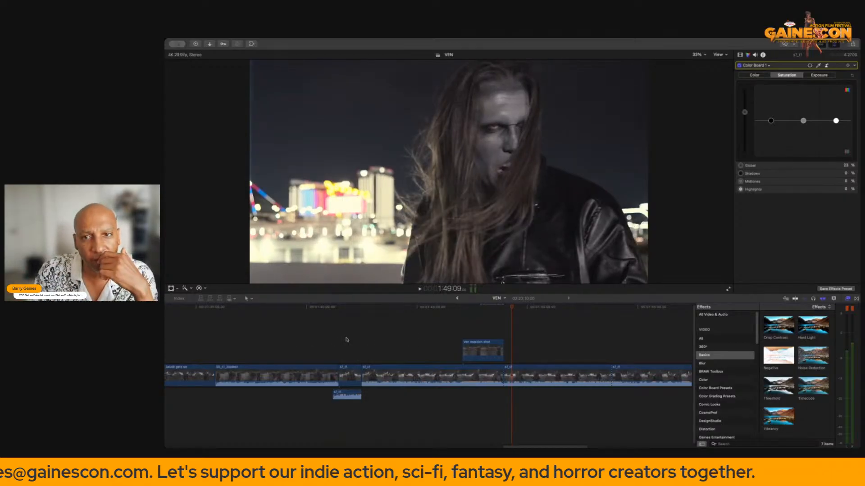
# Play back the scene from 1:34:28, before the rooftop dialogue clip, into the first reaction shot.
pyautogui.hscroll(-2, 316, 344)
pyautogui.click(234, 345)
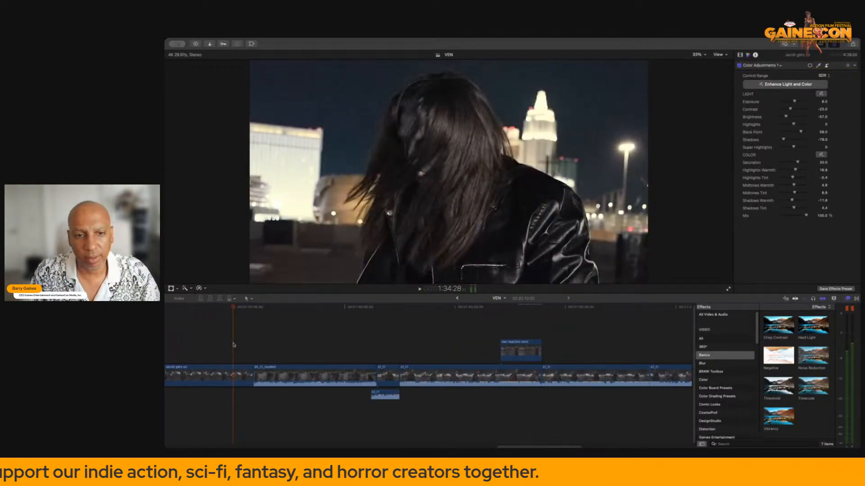
pyautogui.press('space')
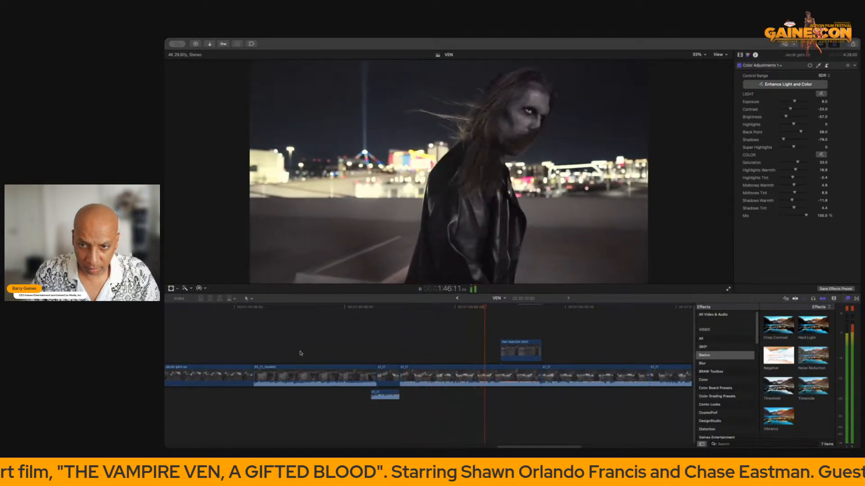
pyautogui.press('space')
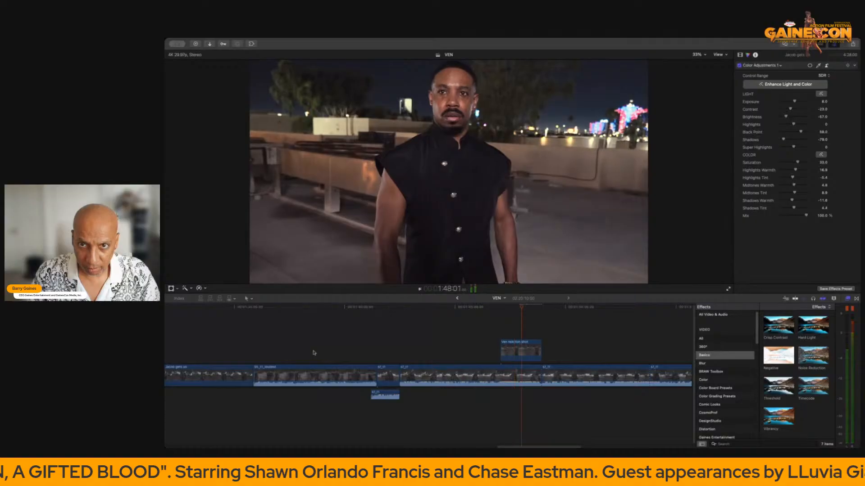
# Lower the Color Board 1 exposure shadows to -12% on the main clip beneath the first reaction shot and check other frames of the clip.
pyautogui.click(445, 347)
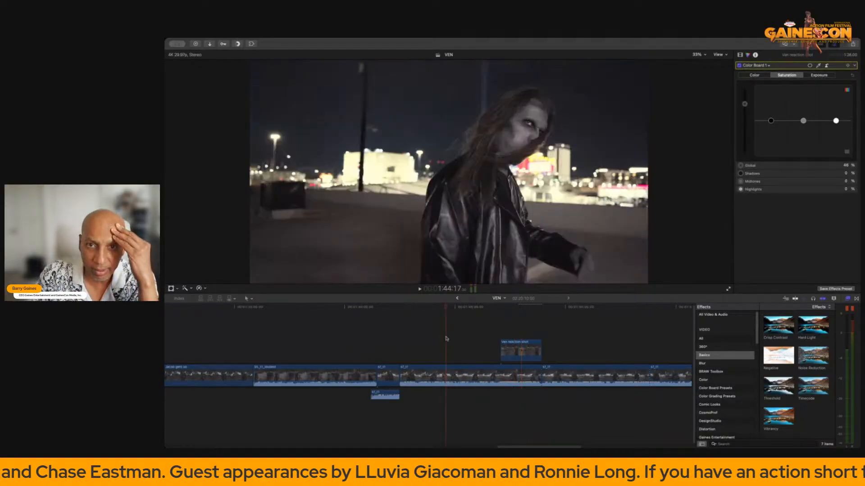
pyautogui.click(444, 375)
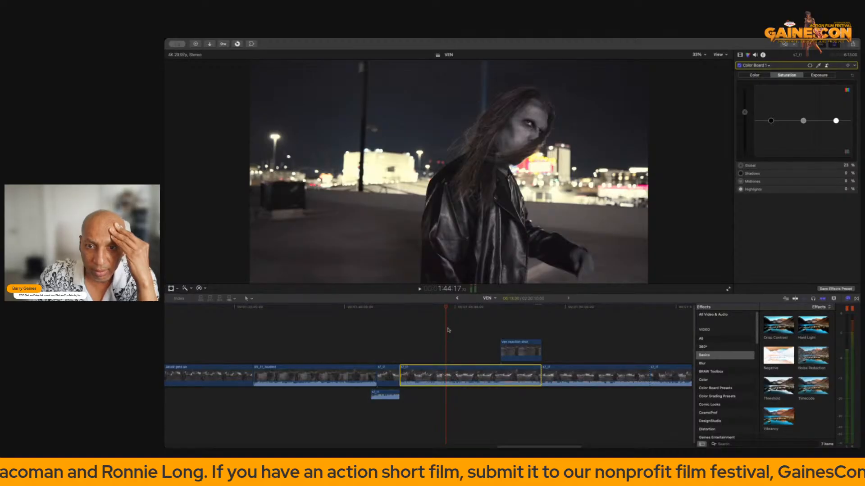
pyautogui.click(453, 309)
pyautogui.moveTo(452, 310); pyautogui.dragTo(468, 313)
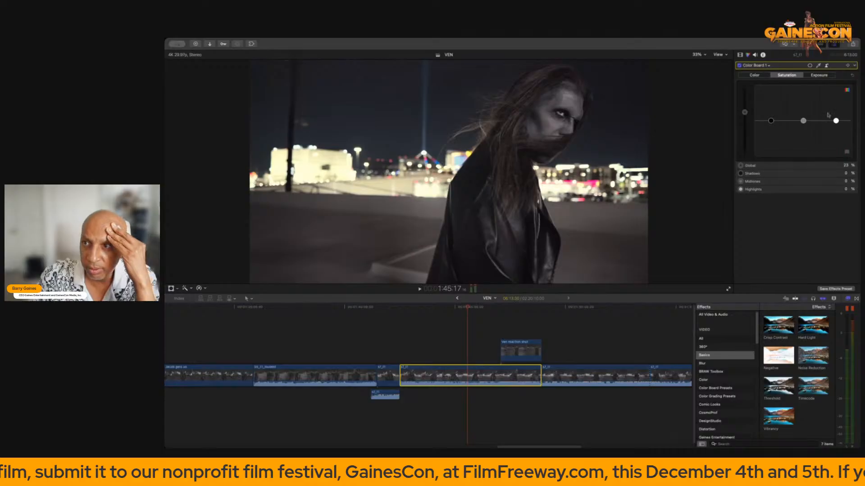
pyautogui.click(819, 76)
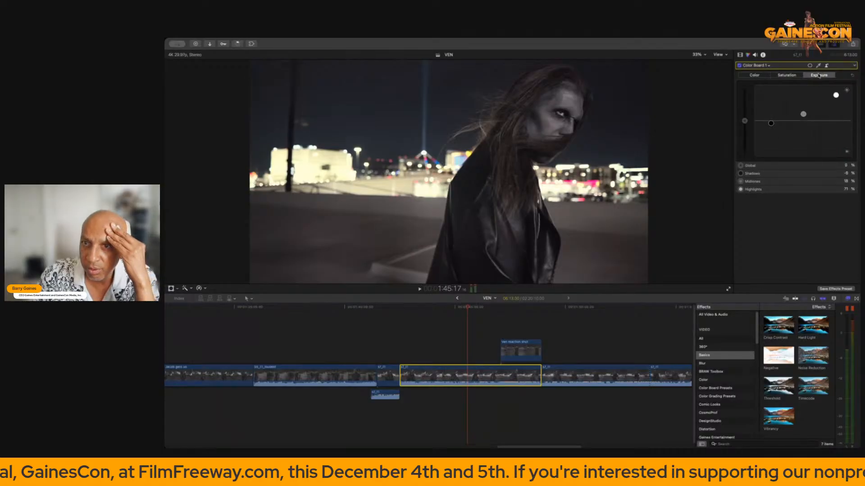
pyautogui.click(772, 124)
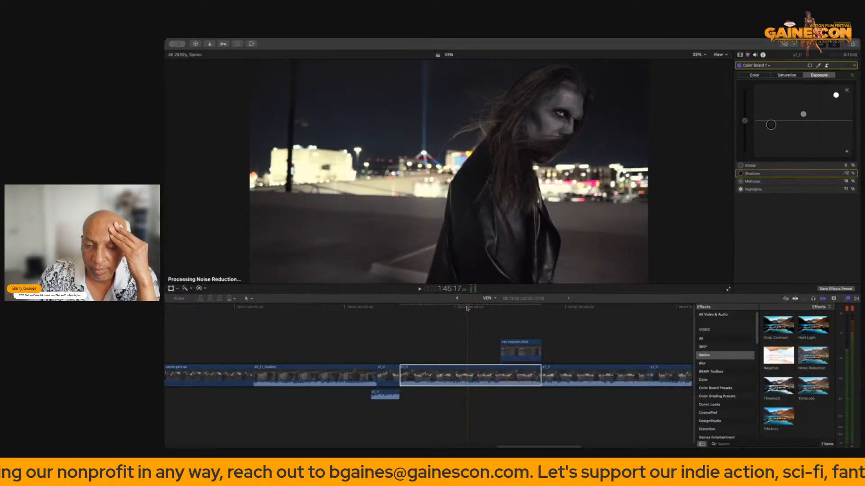
pyautogui.click(450, 310)
pyautogui.moveTo(449, 311)
pyautogui.mouseDown()
pyautogui.moveTo(419, 316)
pyautogui.moveTo(444, 318)
pyautogui.mouseUp()
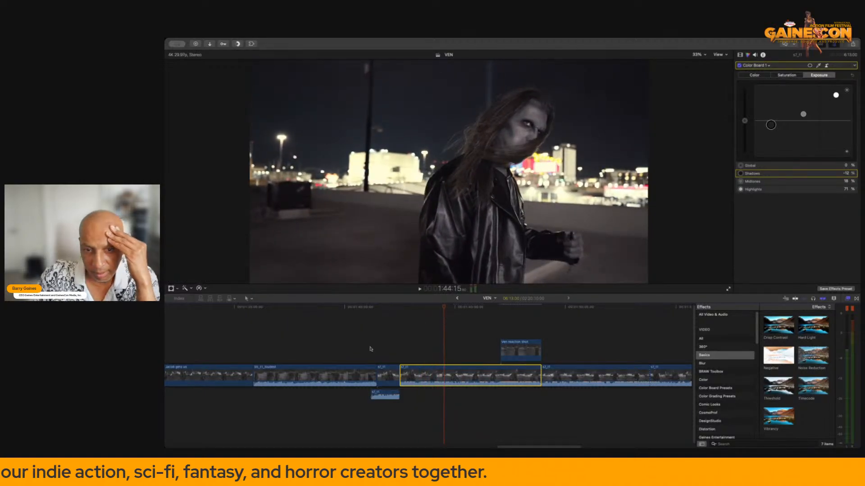
# Set the exposure shadows to -12% in Color Board 1 of the short clip just before that main clip.
pyautogui.click(386, 374)
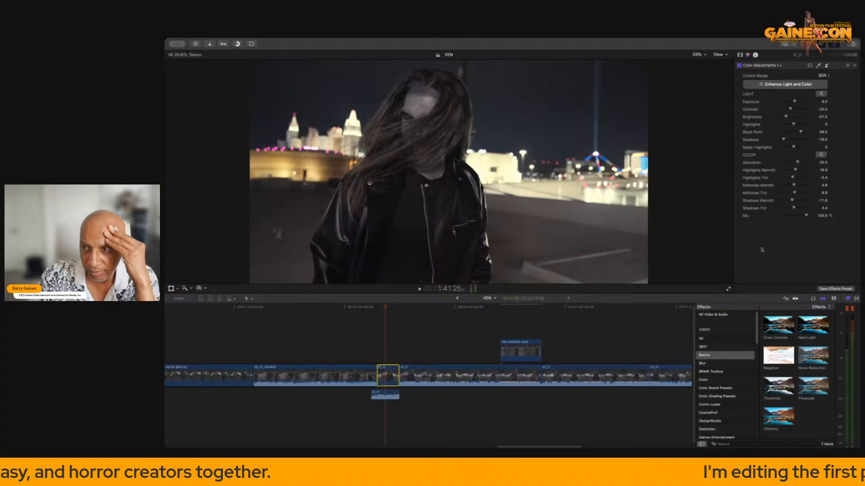
pyautogui.click(767, 69)
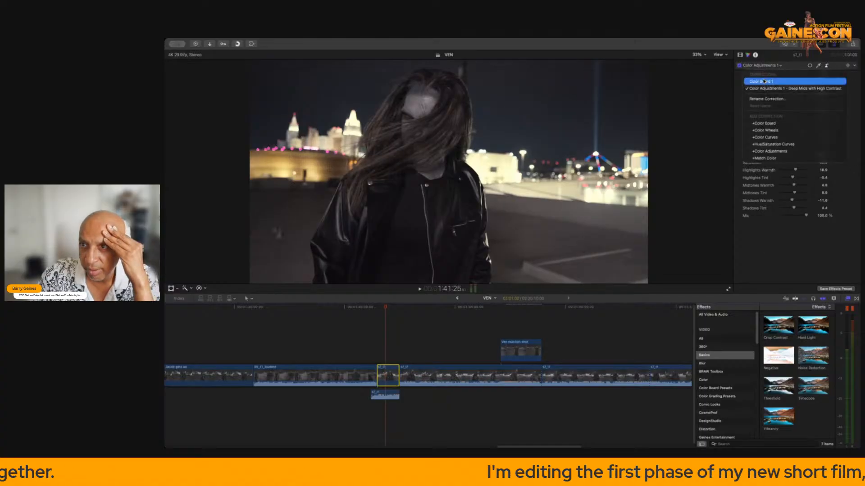
pyautogui.click(770, 85)
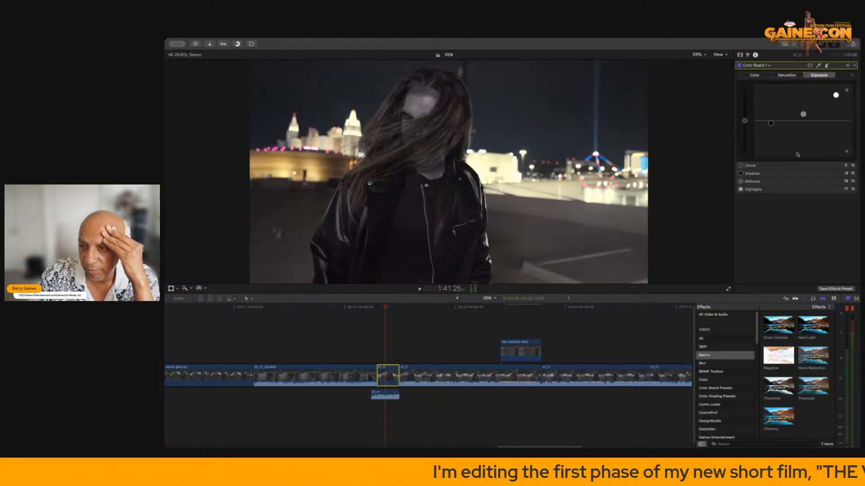
pyautogui.click(846, 174)
pyautogui.write('-12')
pyautogui.press('Return')
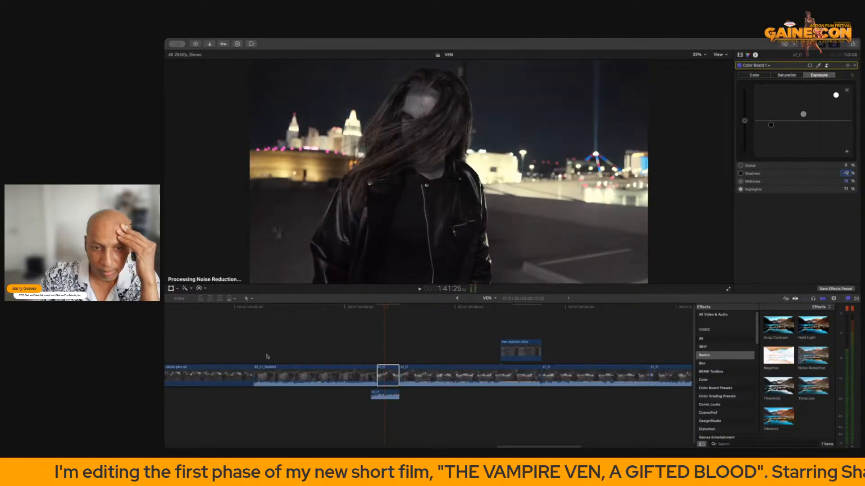
# Set the Color Board 1 exposure shadows of the rooftop dialogue clip to -12%.
pyautogui.click(317, 375)
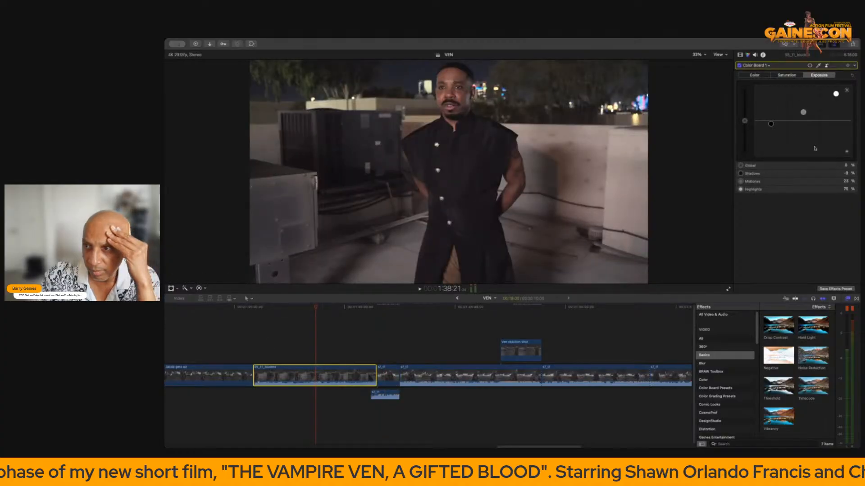
pyautogui.click(847, 173)
pyautogui.write('-1')
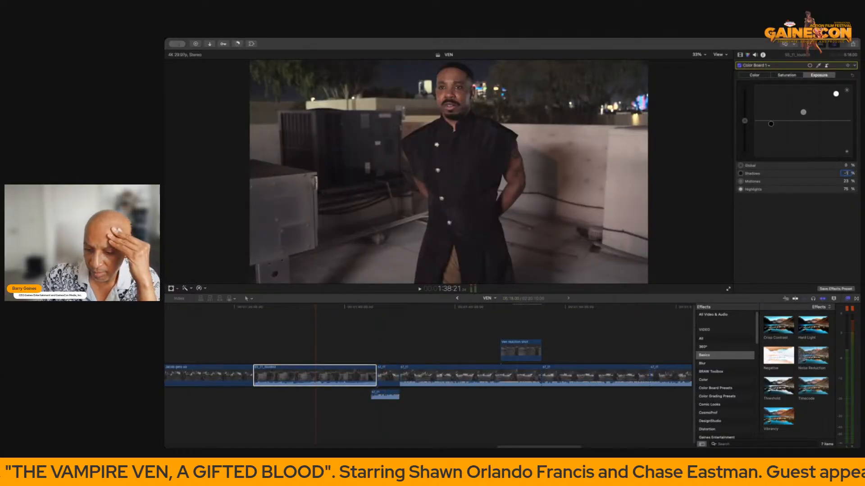
pyautogui.write('2')
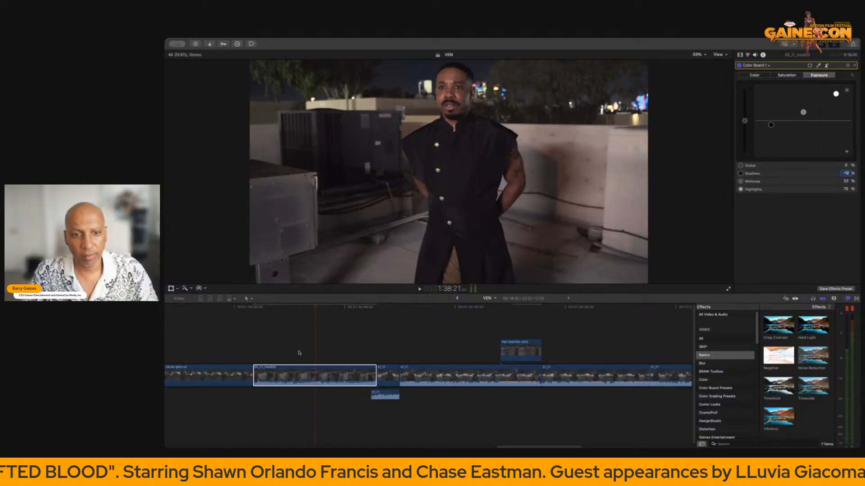
# Check the clip before the rooftop dialogue, and play back the regraded clips until just past the first reaction shot.
pyautogui.click(227, 356)
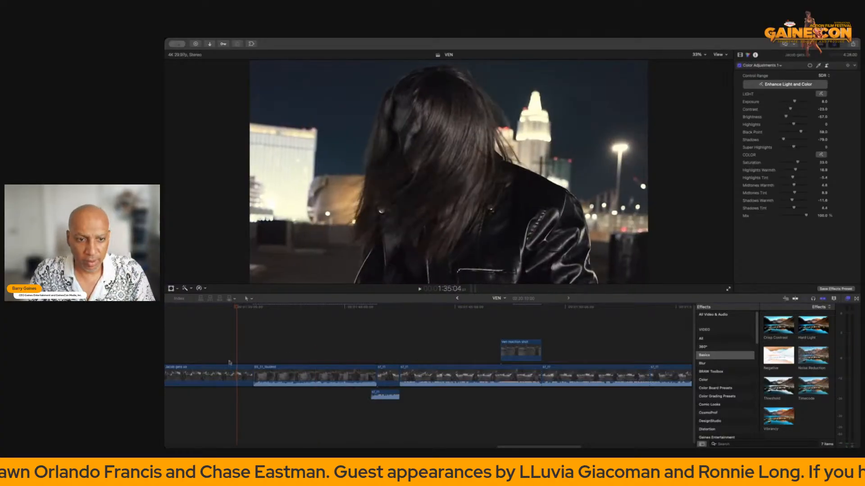
pyautogui.click(221, 378)
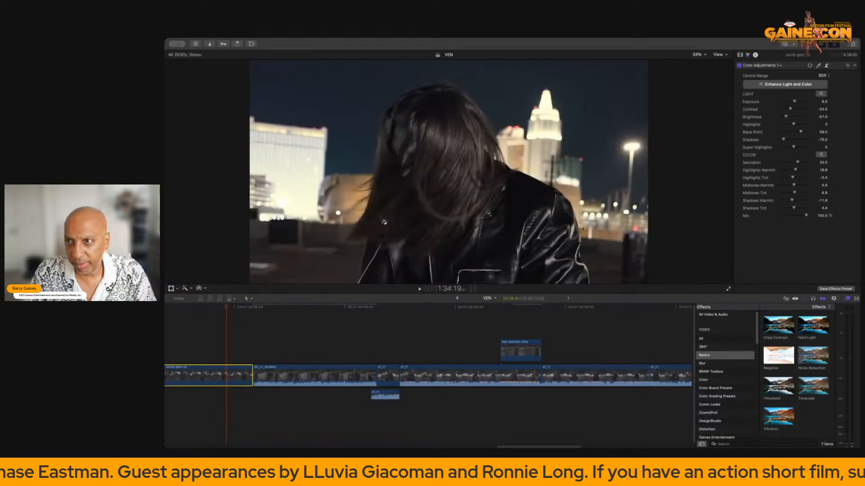
pyautogui.click(309, 360)
pyautogui.press('space')
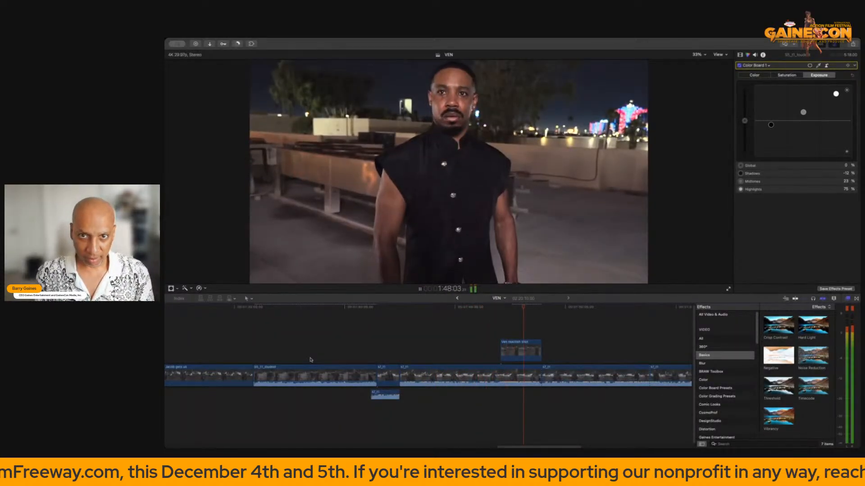
pyautogui.press('space')
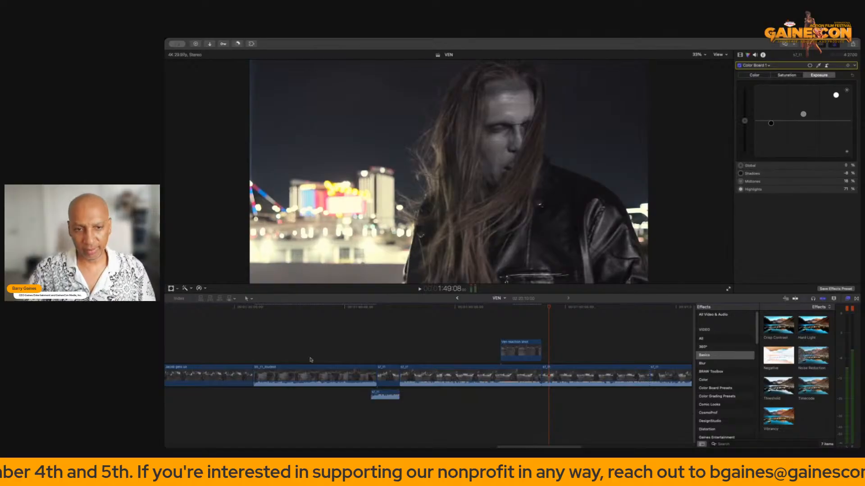
# Look over the neighbouring timeline clips and play back from before the first reaction shot until shortly before the scene 8 clip.
pyautogui.hscroll(5, 423, 331)
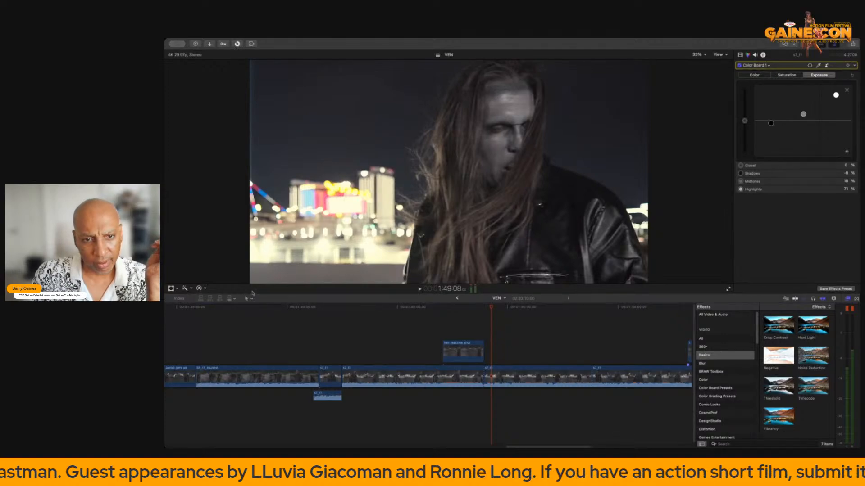
pyautogui.hscroll(-10, 331, 322)
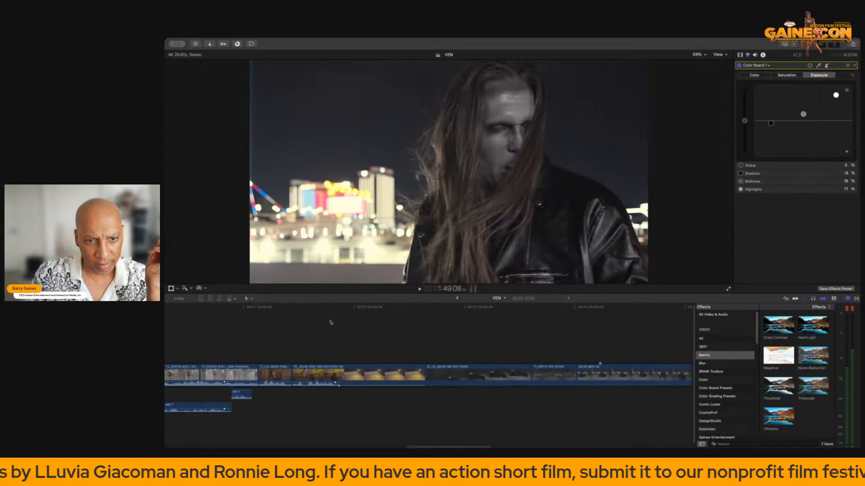
pyautogui.hscroll(10, 331, 323)
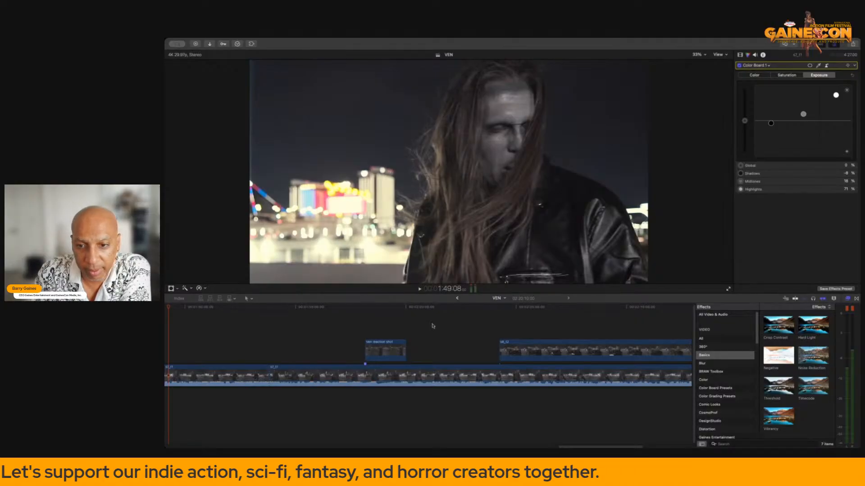
pyautogui.hscroll(-5, 434, 326)
pyautogui.hscroll(-1, 428, 327)
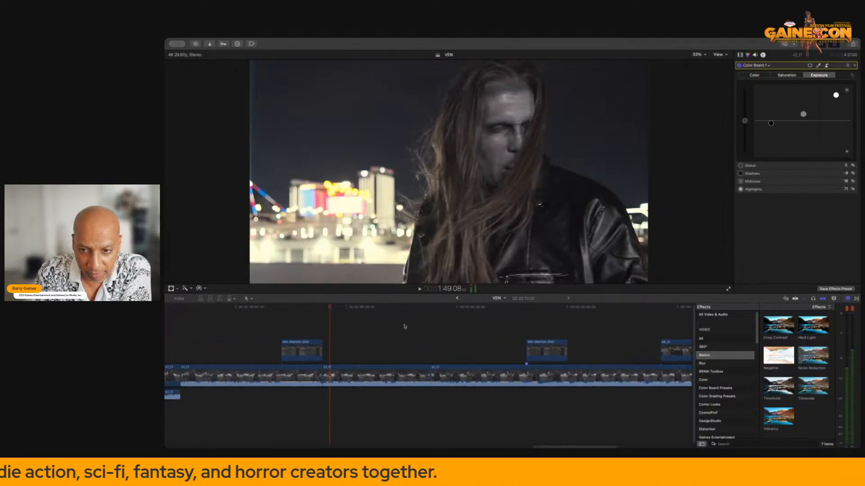
pyautogui.click(260, 326)
pyautogui.press('space')
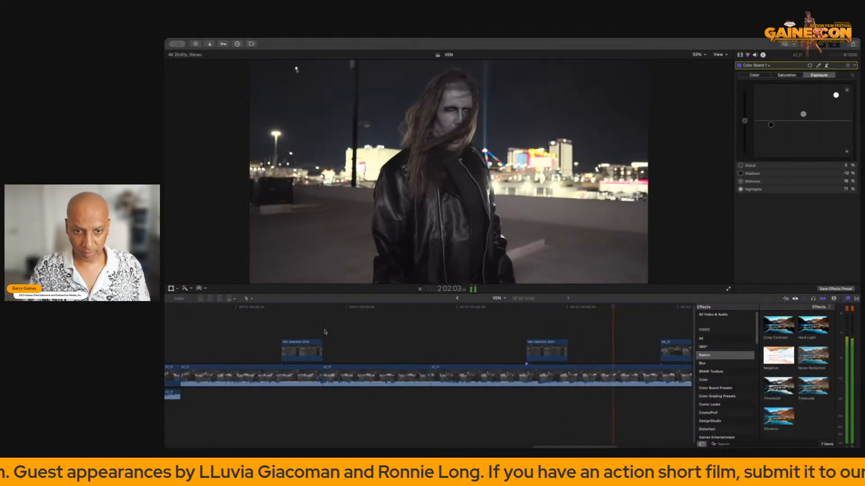
pyautogui.press('space')
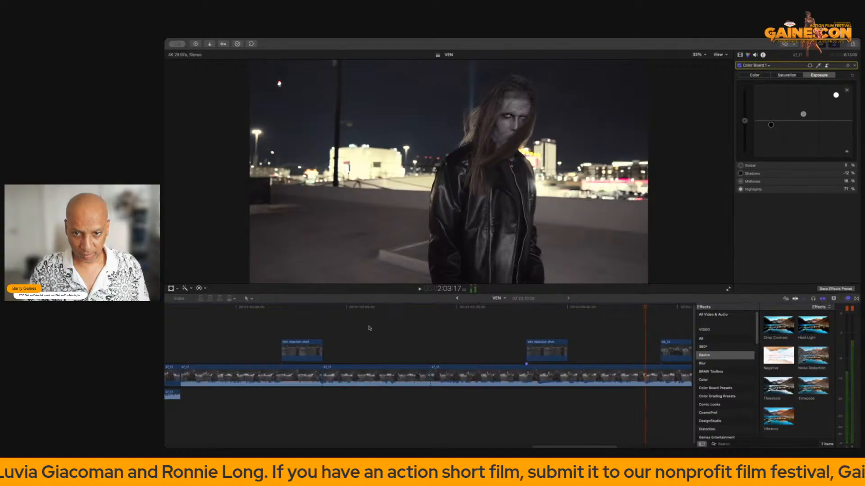
# Trim the start of the connected scene 8 clip to 2:05:20 and mark that point on the main clip below.
pyautogui.hscroll(10, 368, 328)
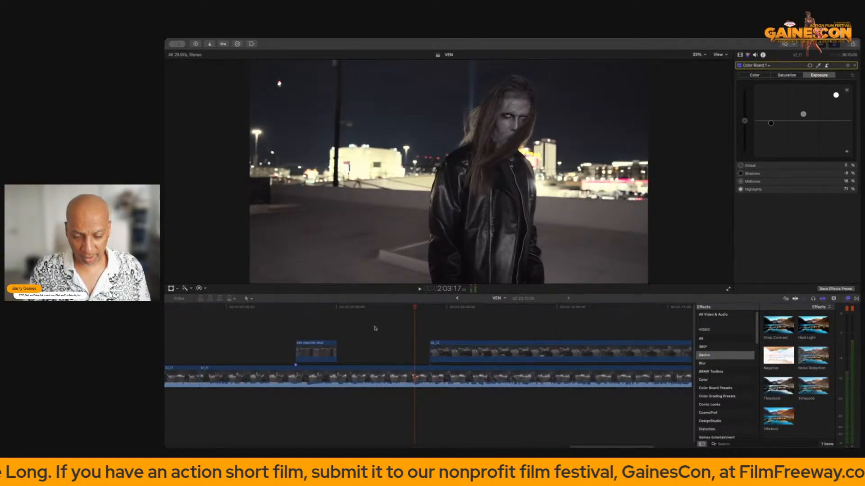
pyautogui.press('space')
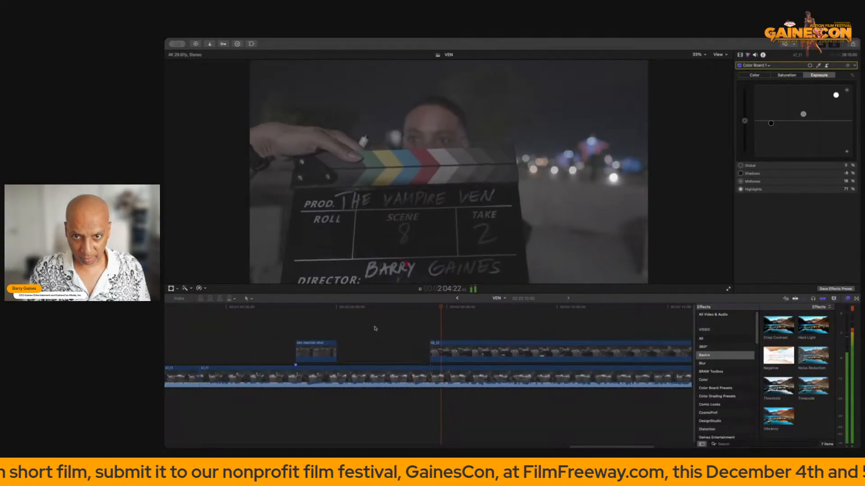
pyautogui.press('space')
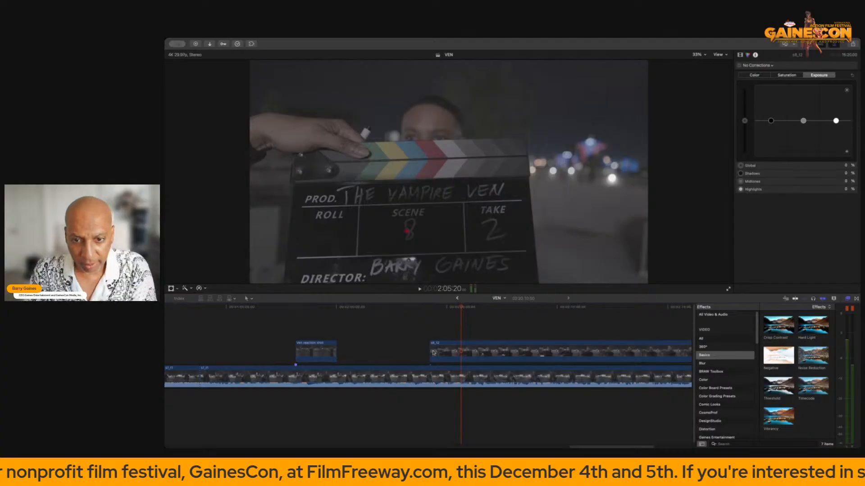
pyautogui.moveTo(431, 350); pyautogui.dragTo(462, 352)
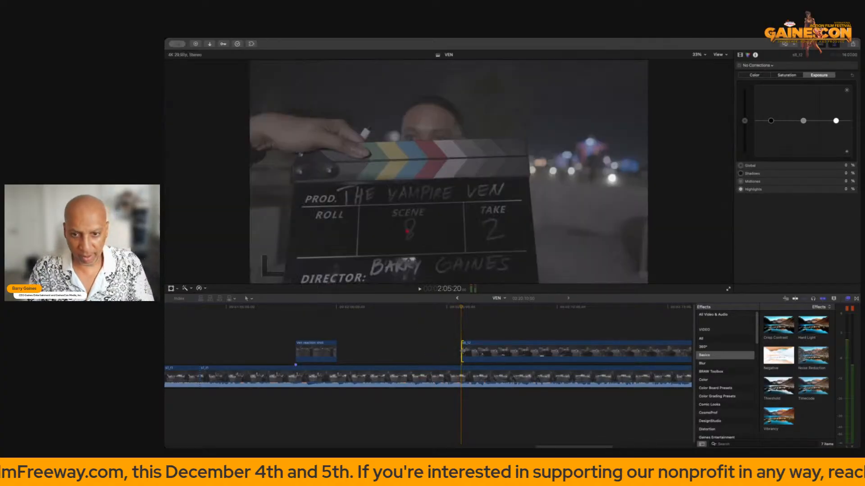
pyautogui.click(464, 372)
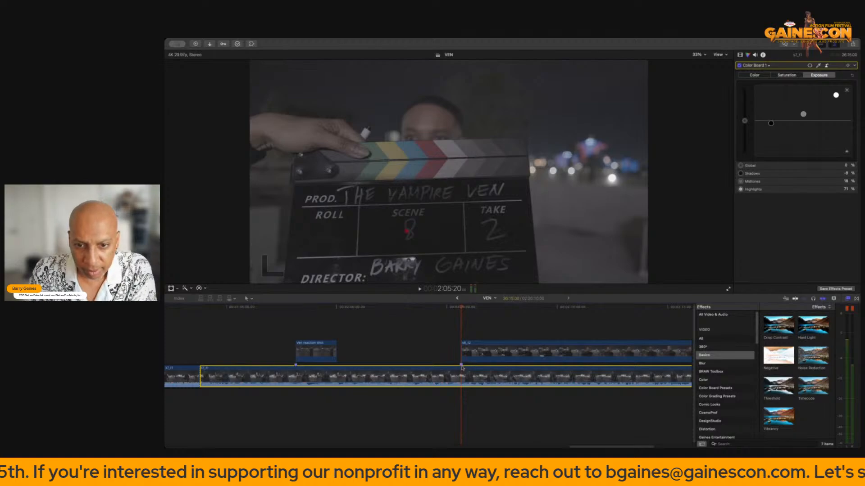
# Trim the start of the scene 8 clip to 2:17:04 and move the remaining piece back to the marker on the main clip.
pyautogui.hscroll(10, 496, 352)
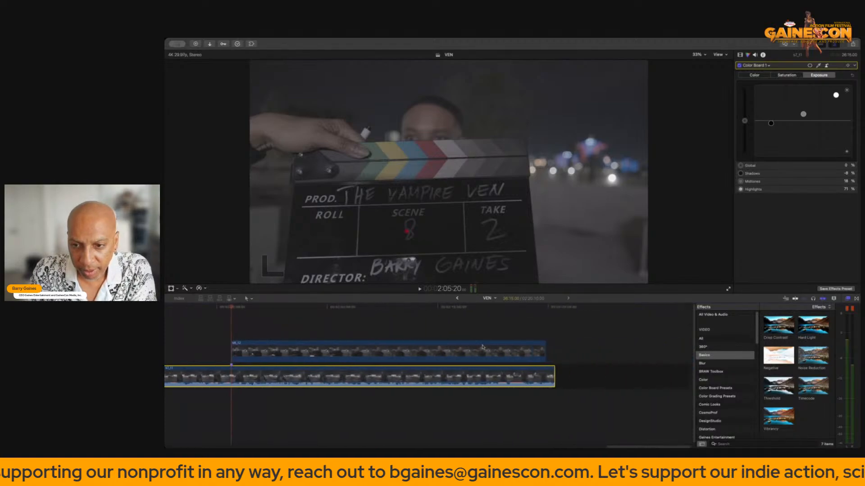
pyautogui.click(499, 336)
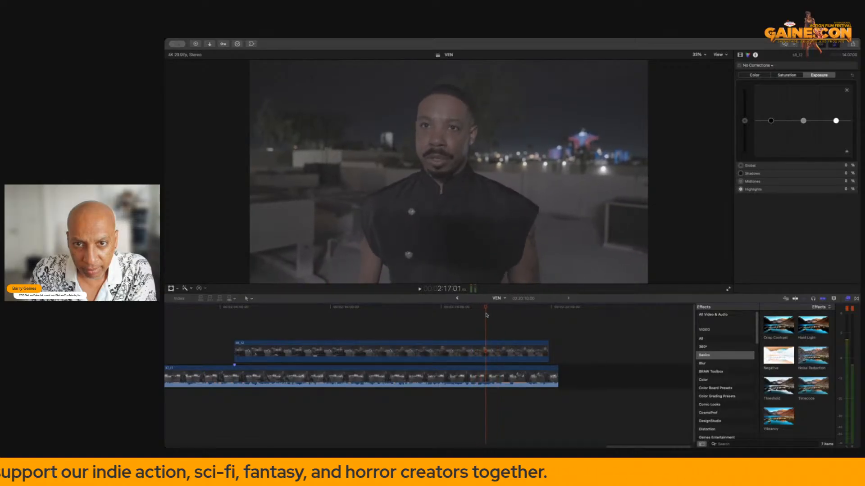
pyautogui.click(497, 352)
pyautogui.hotkey('alt', '[')
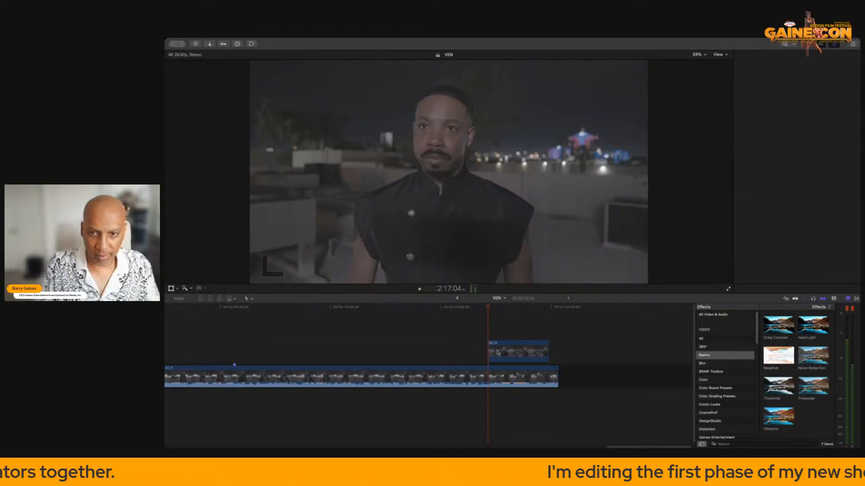
pyautogui.moveTo(410, 350); pyautogui.dragTo(301, 353)
pyautogui.click(301, 352)
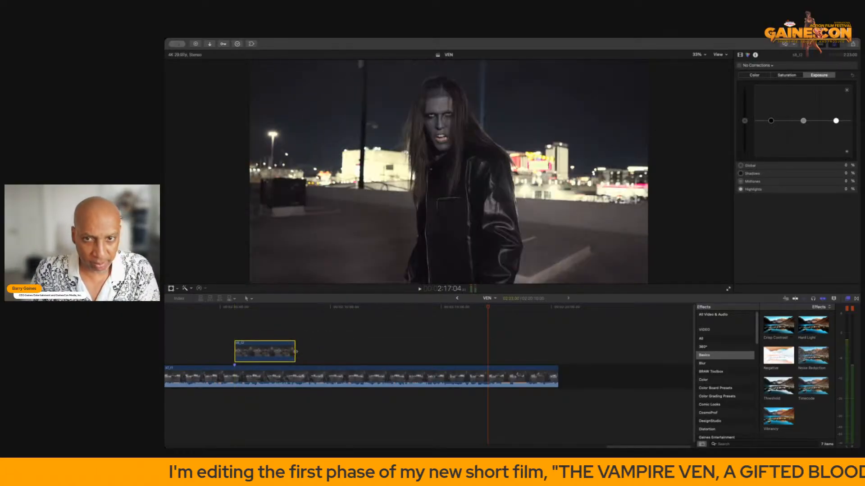
# Apply the lead actor's saved color preset from THE GUILD effects category to the connected scene 8 clip.
pyautogui.click(235, 306)
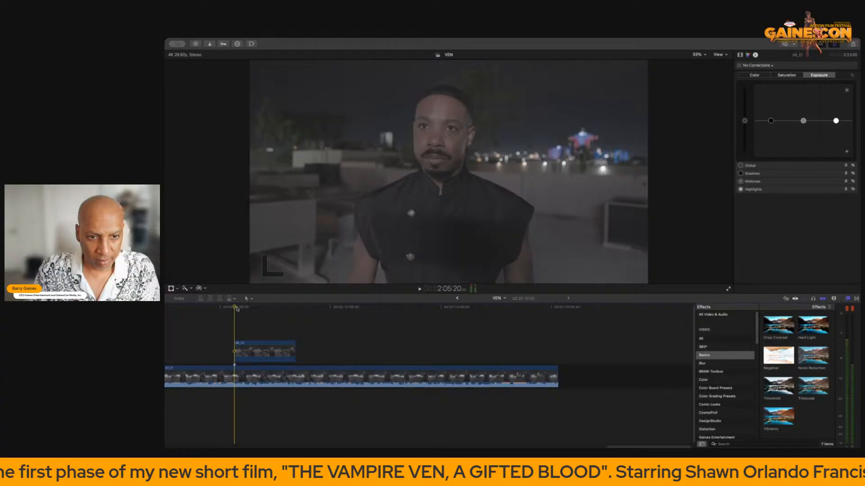
pyautogui.moveTo(235, 306); pyautogui.dragTo(255, 324)
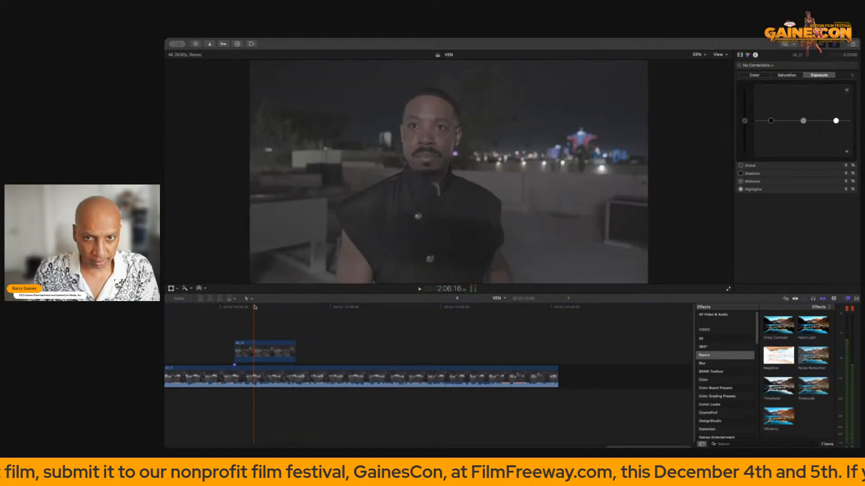
pyautogui.click(266, 351)
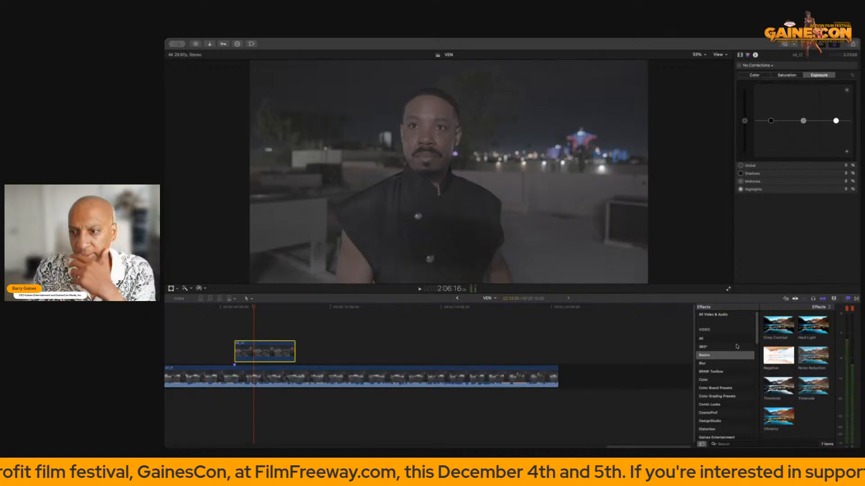
pyautogui.scroll(-3, 726, 382)
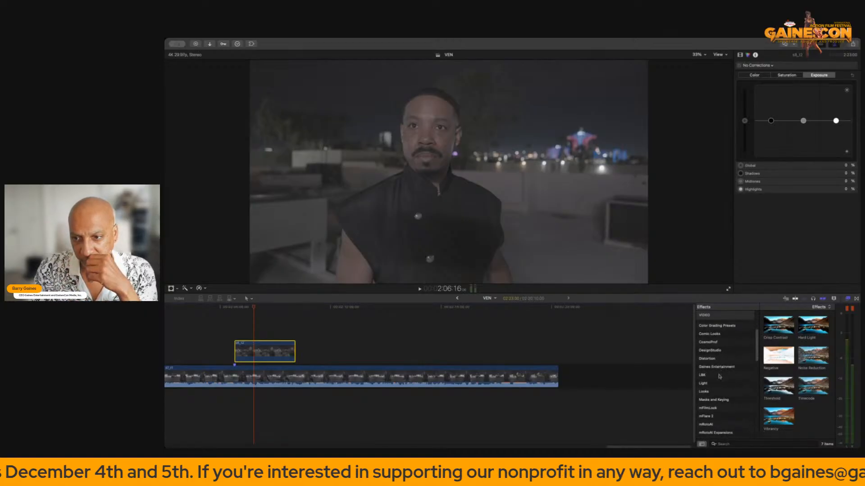
pyautogui.scroll(-1, 719, 377)
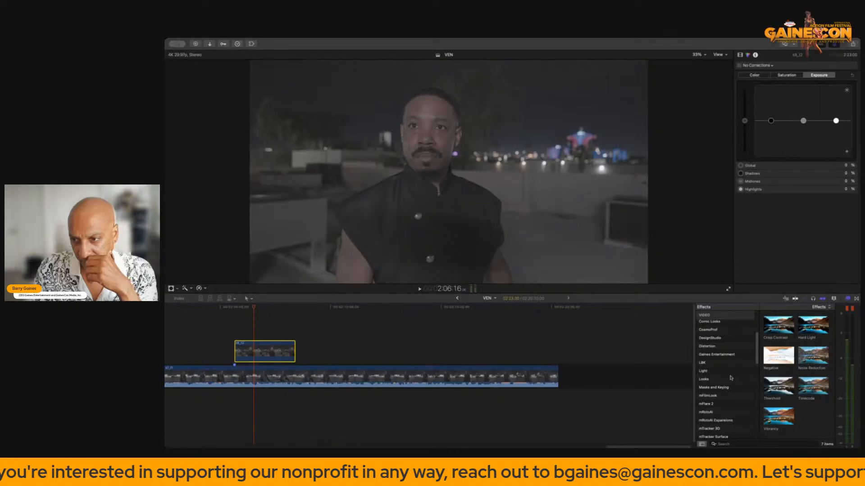
pyautogui.scroll(-8, 730, 378)
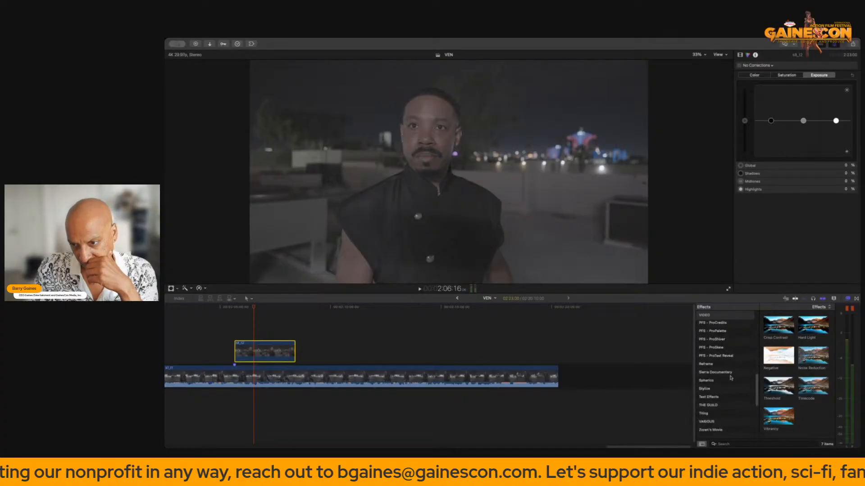
pyautogui.click(714, 393)
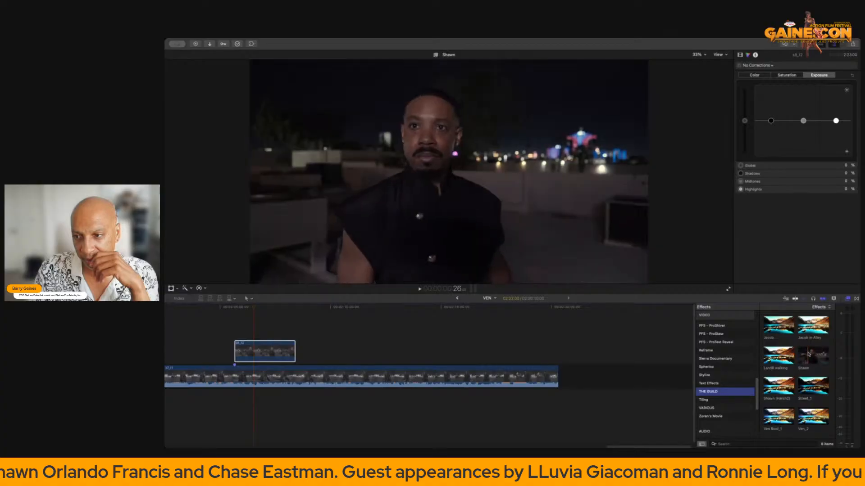
pyautogui.moveTo(809, 355); pyautogui.dragTo(290, 340)
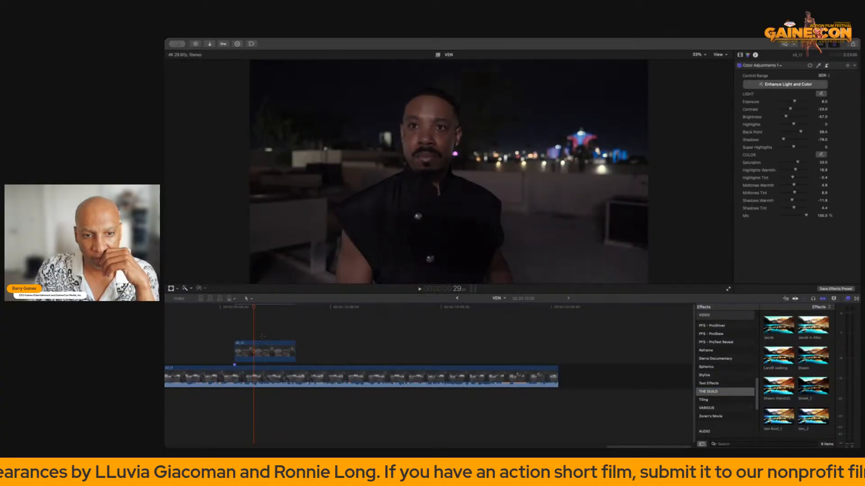
# Brighten the scene 8 clip with Color Board exposure, raising the highlights and setting the midtones to 22%.
pyautogui.click(265, 353)
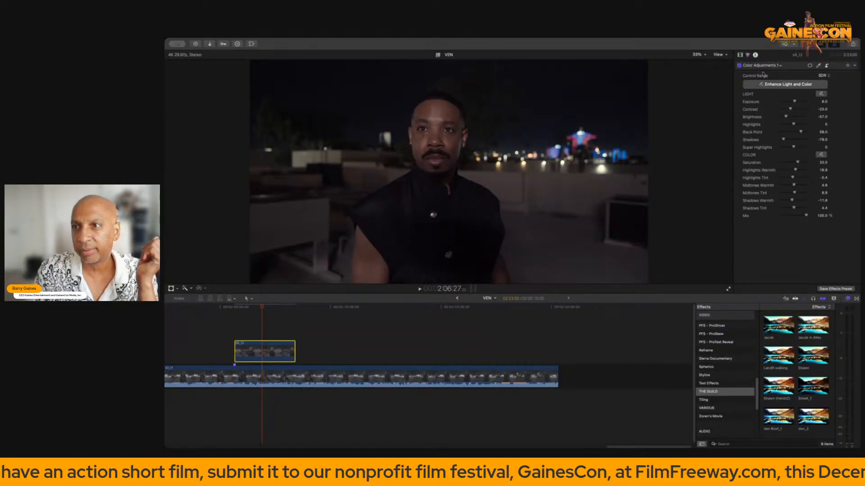
pyautogui.click(774, 83)
pyautogui.moveTo(836, 118); pyautogui.dragTo(804, 113)
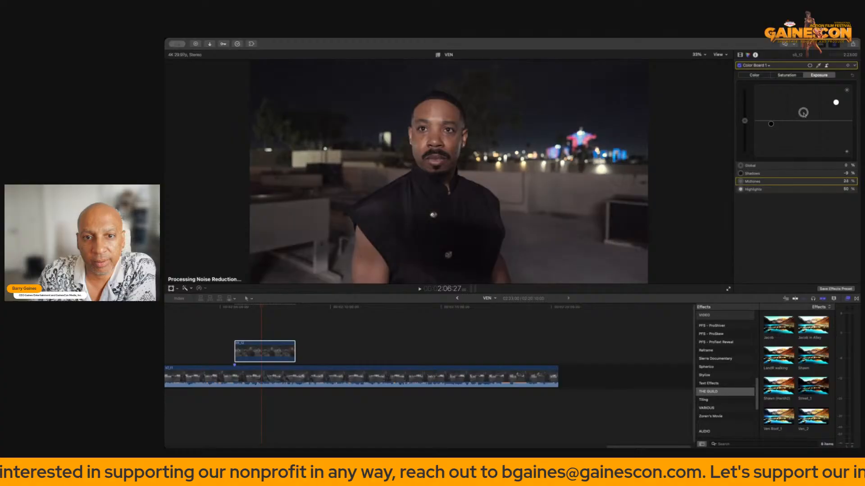
# Set Saturation to 49 in the scene 8 clip's Color Adjustments, and undo the trial increase of Midtones Warmth.
pyautogui.click(757, 67)
pyautogui.click(759, 89)
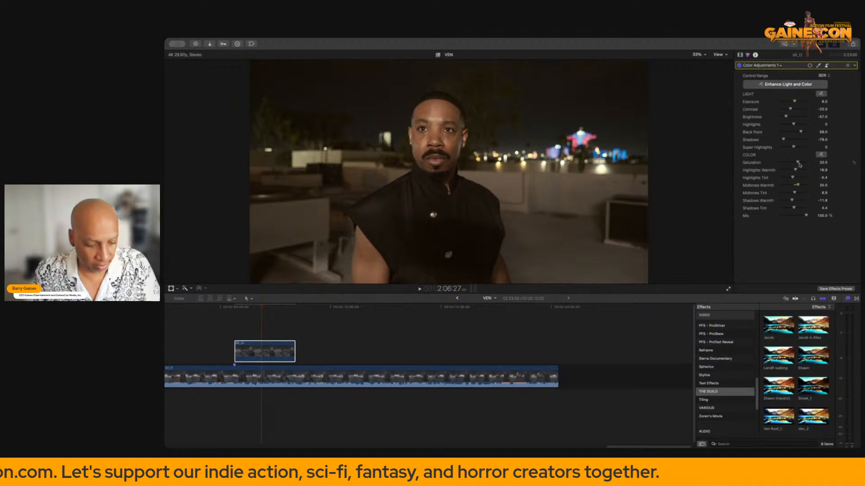
pyautogui.press('super+z')
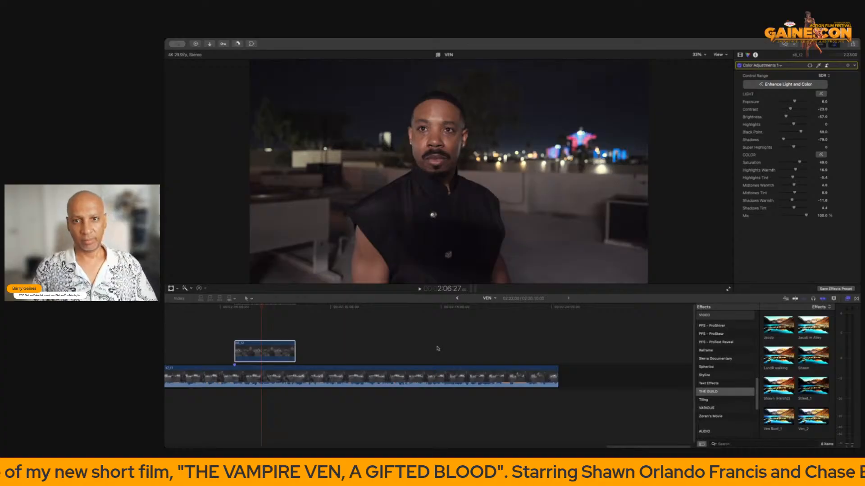
# Review the scene 8 clip's Color Board and applied effects, and open the saving of them as an effects preset.
pyautogui.click(263, 350)
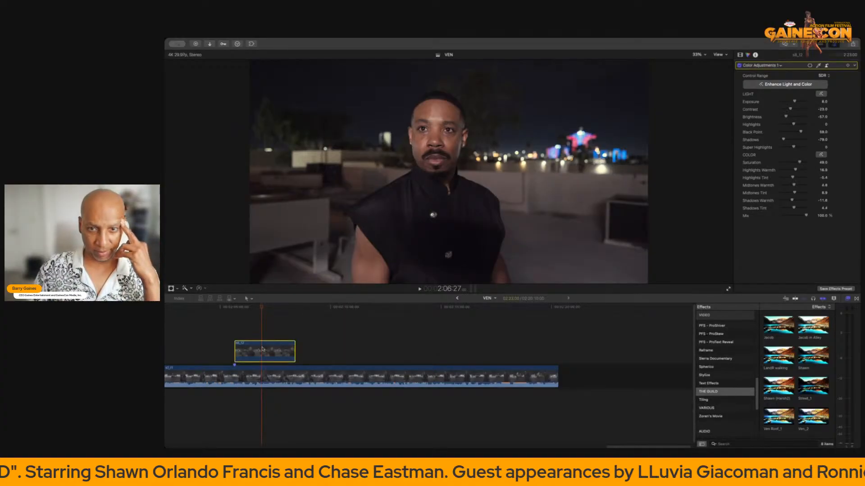
pyautogui.click(759, 67)
pyautogui.click(761, 82)
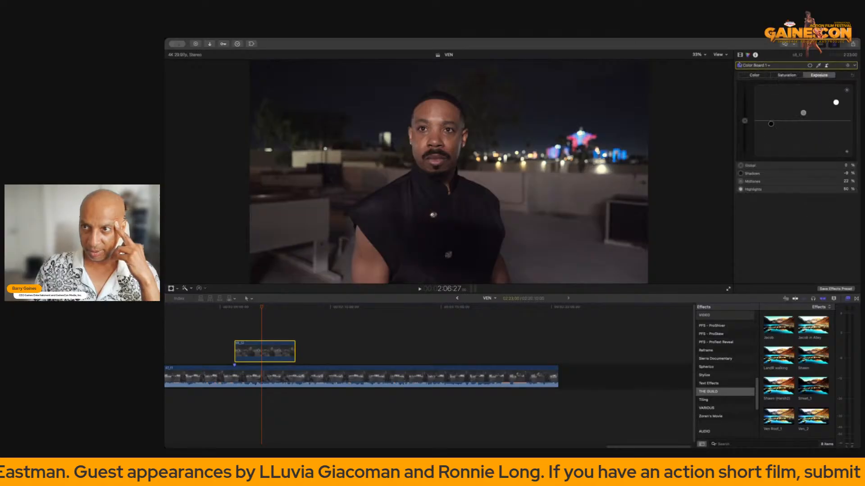
pyautogui.click(741, 55)
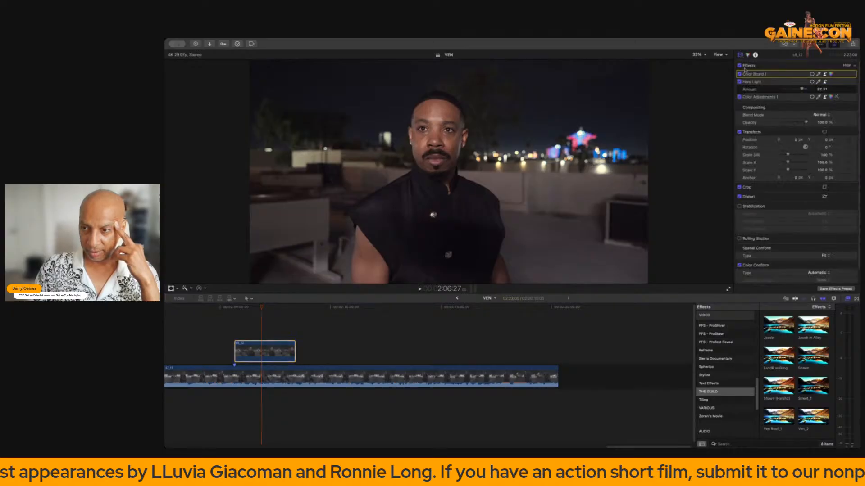
pyautogui.click(831, 291)
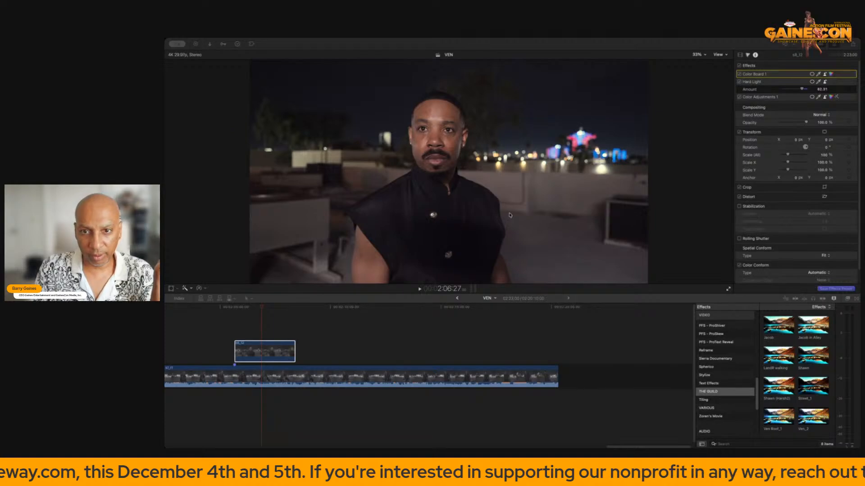
pyautogui.click(495, 224)
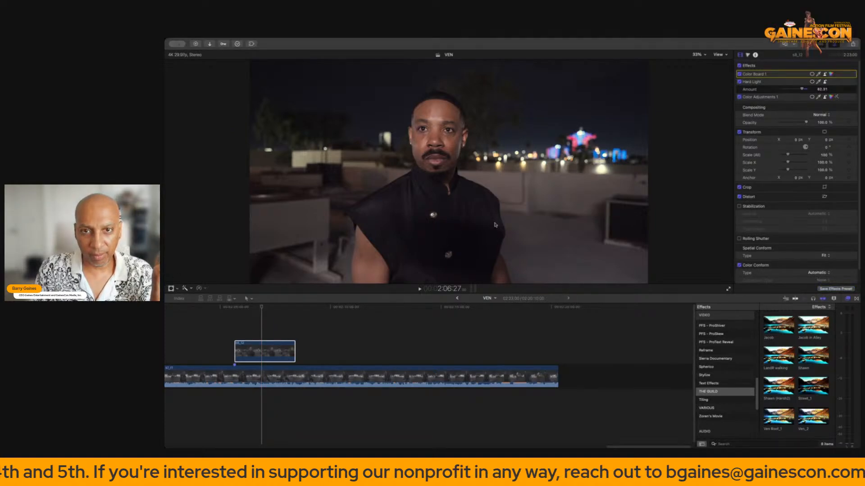
# Check the regraded scene 8 clip and play back part of the footage between the two reaction shots.
pyautogui.hscroll(-3, 362, 315)
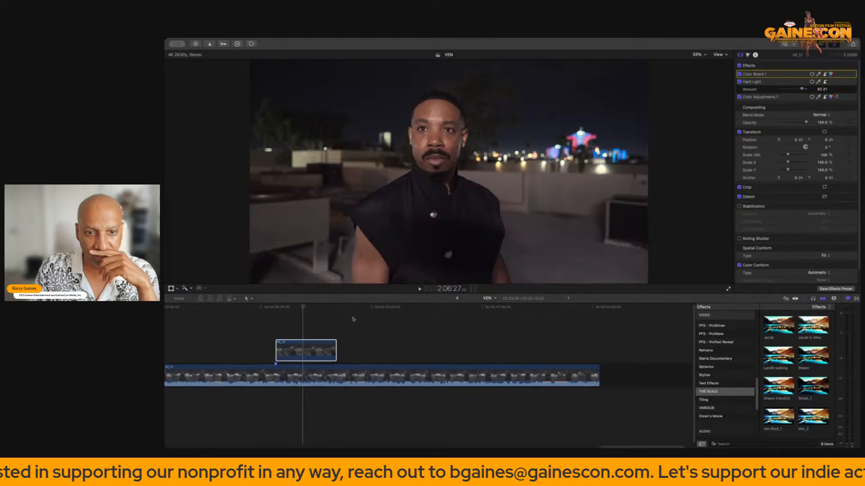
pyautogui.click(274, 326)
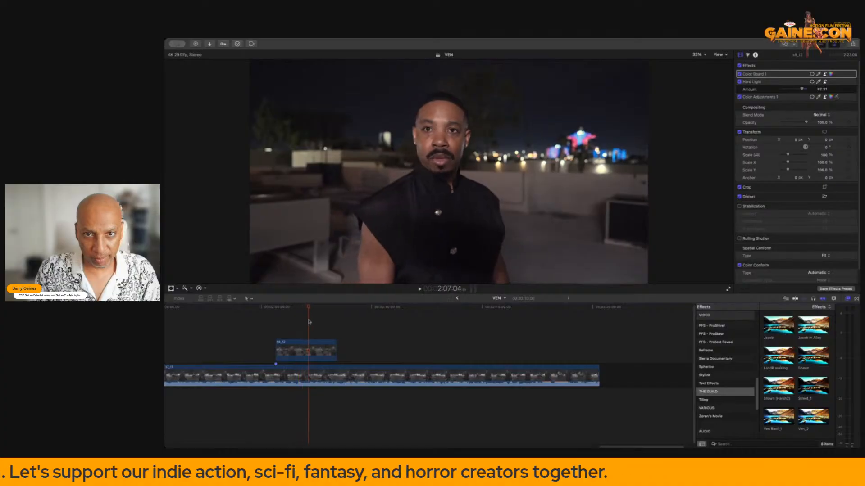
pyautogui.hscroll(-10, 408, 324)
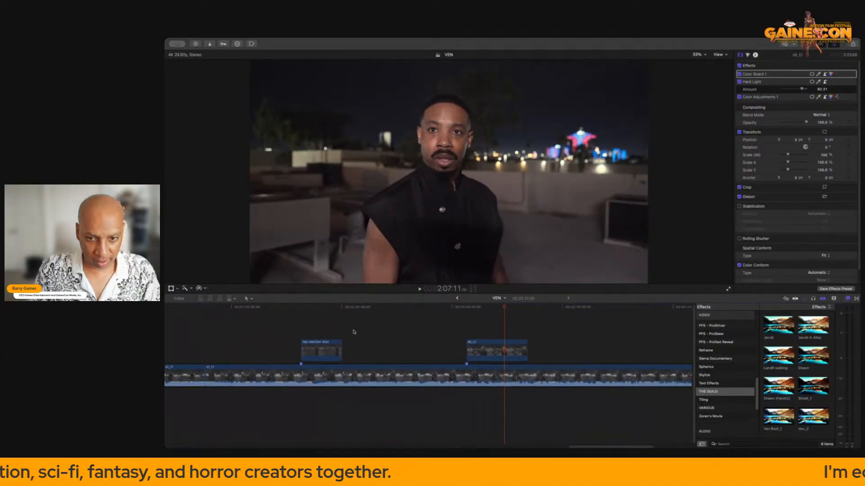
pyautogui.hscroll(-8, 353, 332)
pyautogui.click(330, 344)
pyautogui.press('space')
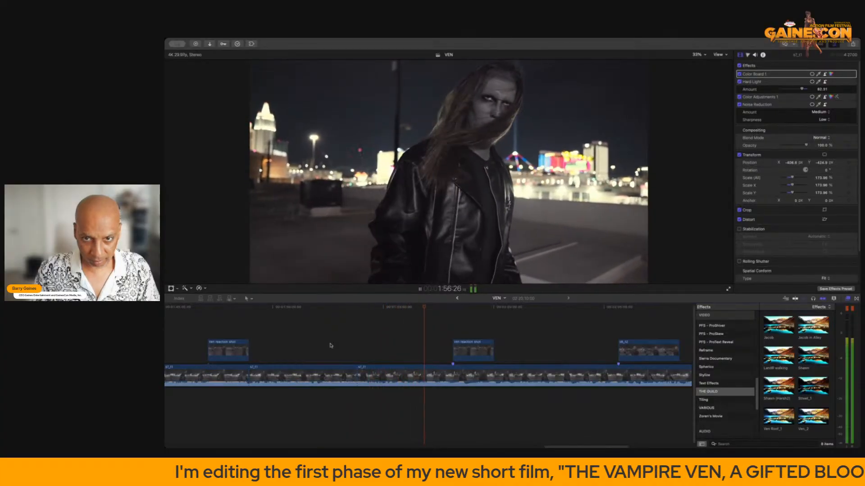
pyautogui.press('space')
# Play back from the first reaction shot at 1:48:00 and stop within the scene 8 clip at 2:07:15.
pyautogui.click(284, 335)
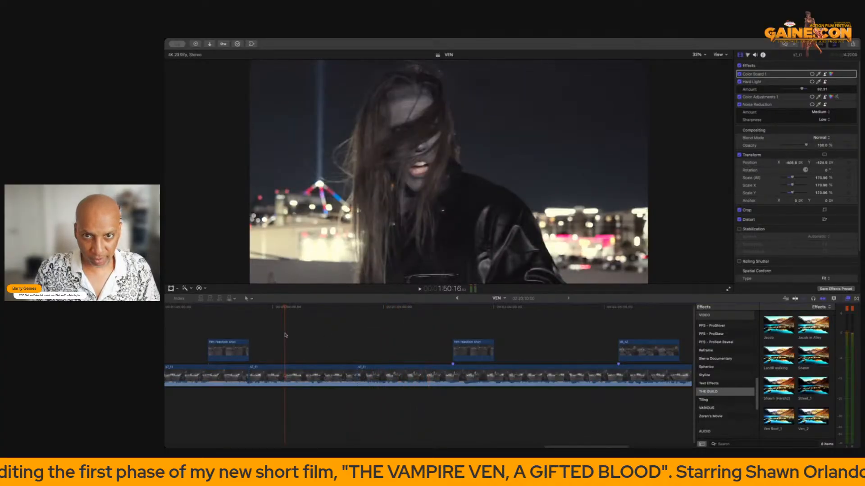
pyautogui.click(229, 329)
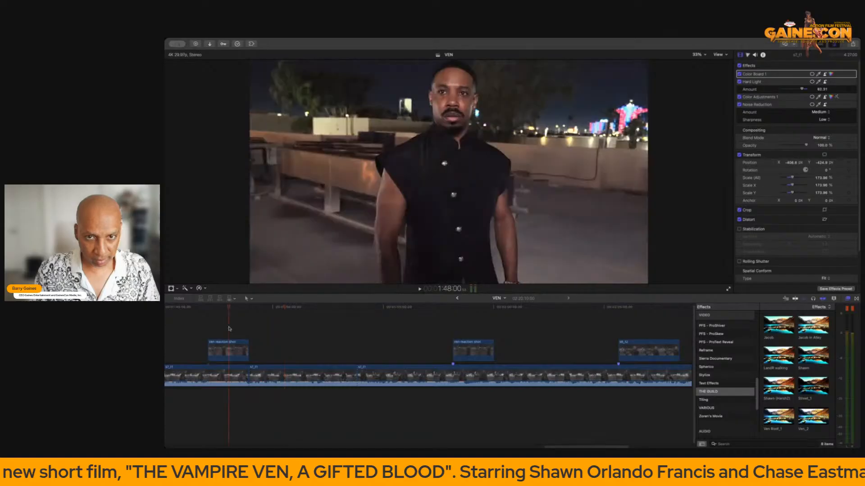
pyautogui.press('space')
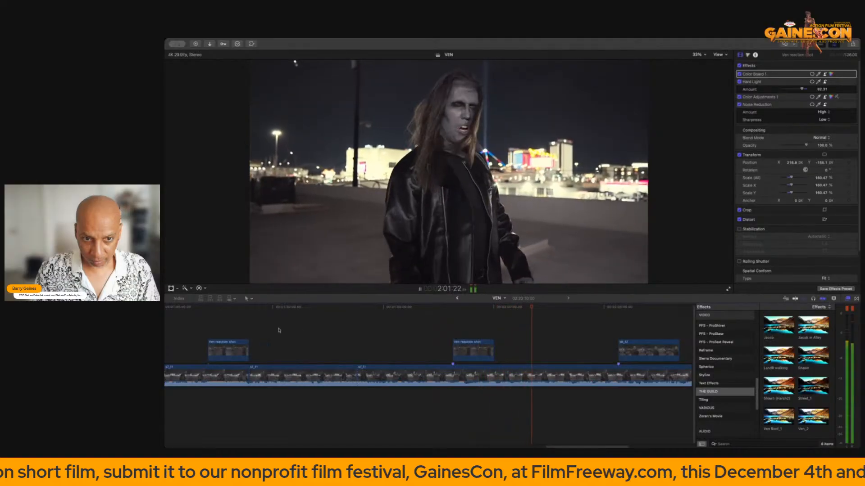
pyautogui.hscroll(4, 307, 333)
pyautogui.hscroll(4, 307, 333)
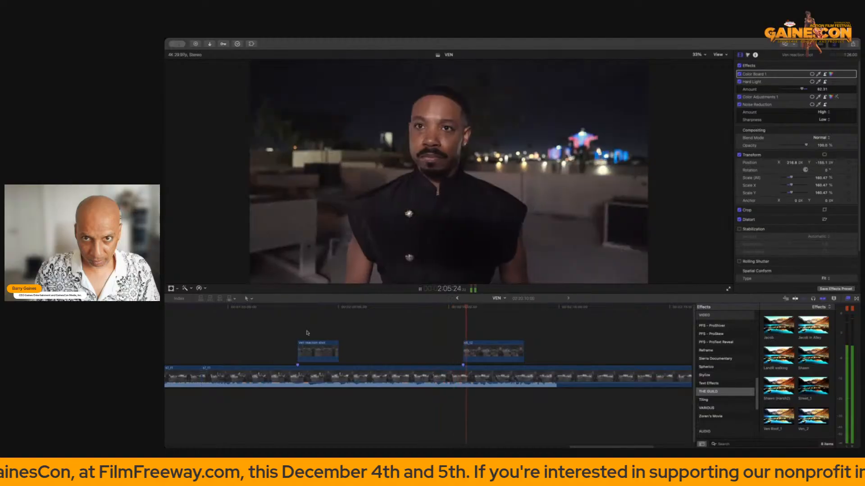
pyautogui.press('space')
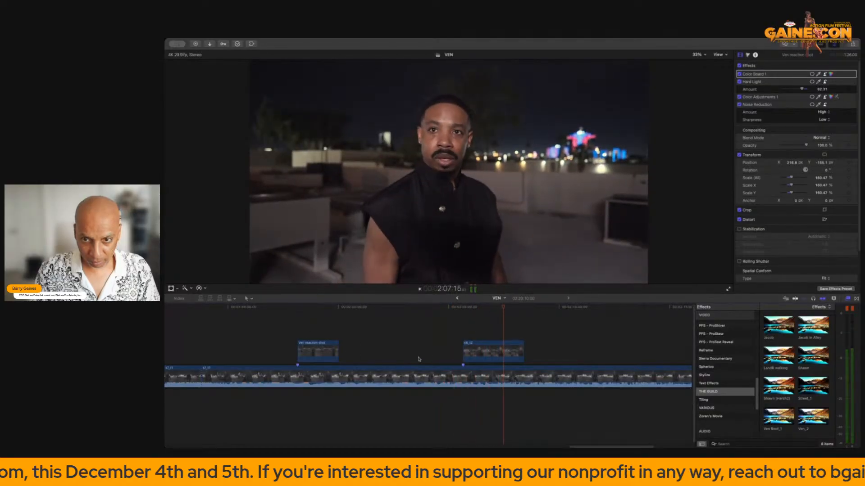
# Trim the end of the scene 8 clip to 2:07:15 and split the main clip below at that point.
pyautogui.click(515, 353)
pyautogui.moveTo(522, 349); pyautogui.dragTo(503, 349)
pyautogui.hscroll(3, 480, 330)
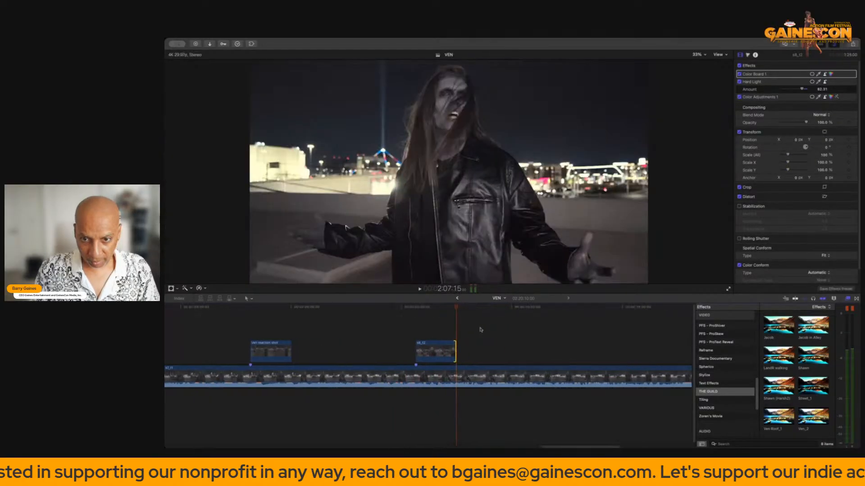
pyautogui.click(473, 377)
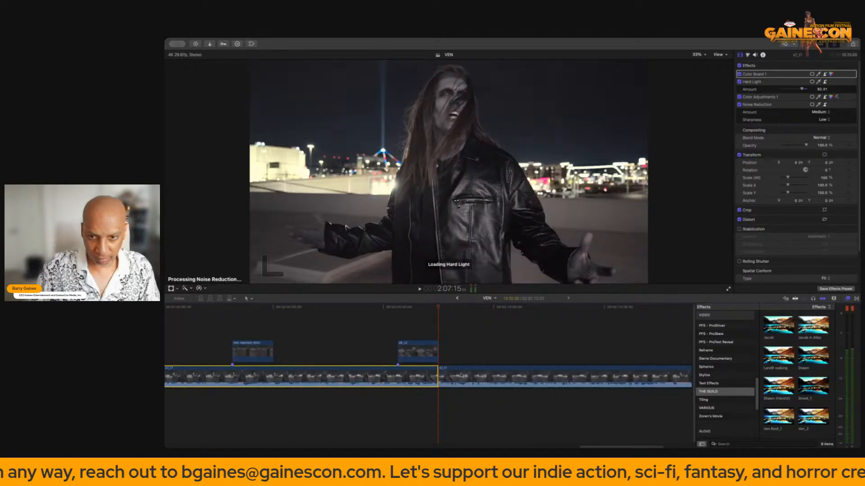
# Play back the remaining main footage after the scene 8 clip and split it at 2:14:09.
pyautogui.hscroll(3, 445, 359)
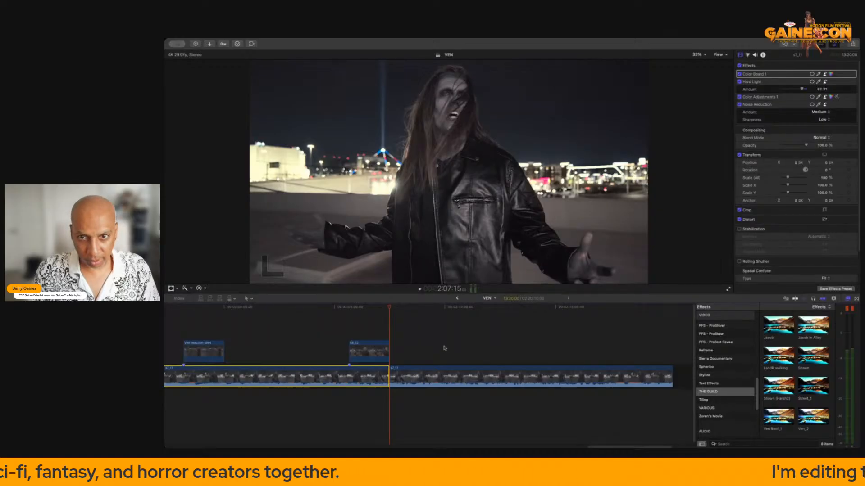
pyautogui.press('space')
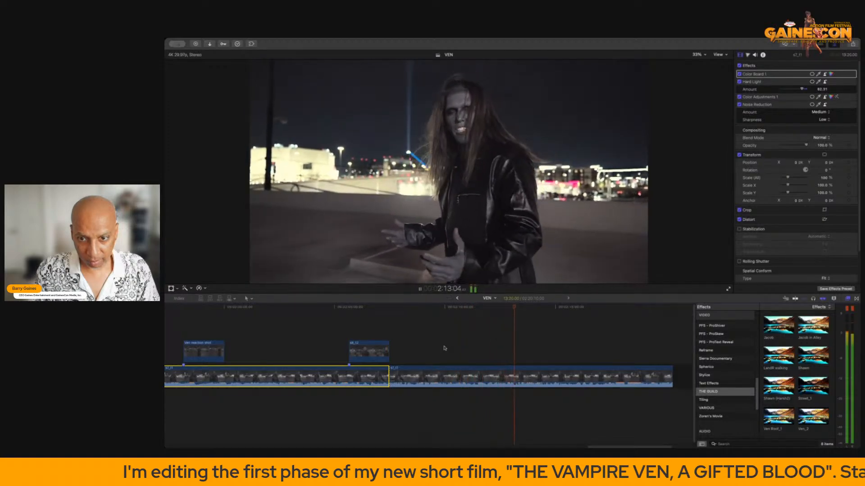
pyautogui.press('space')
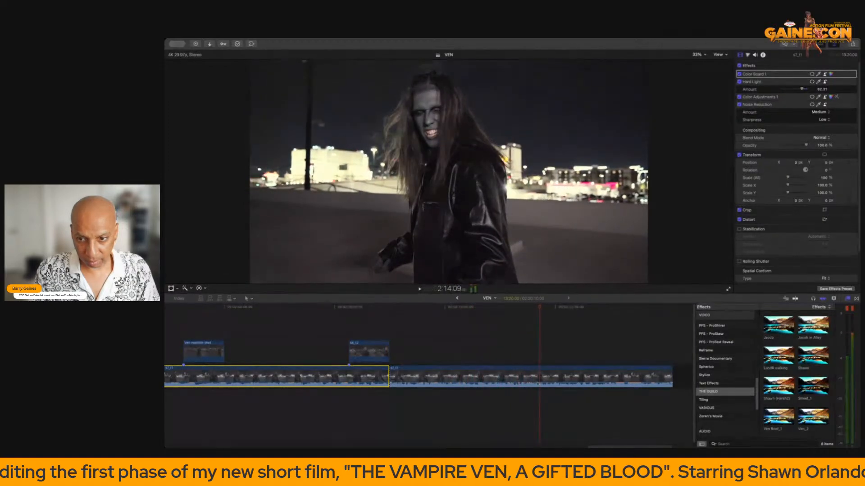
pyautogui.click(579, 380)
pyautogui.press('super+b')
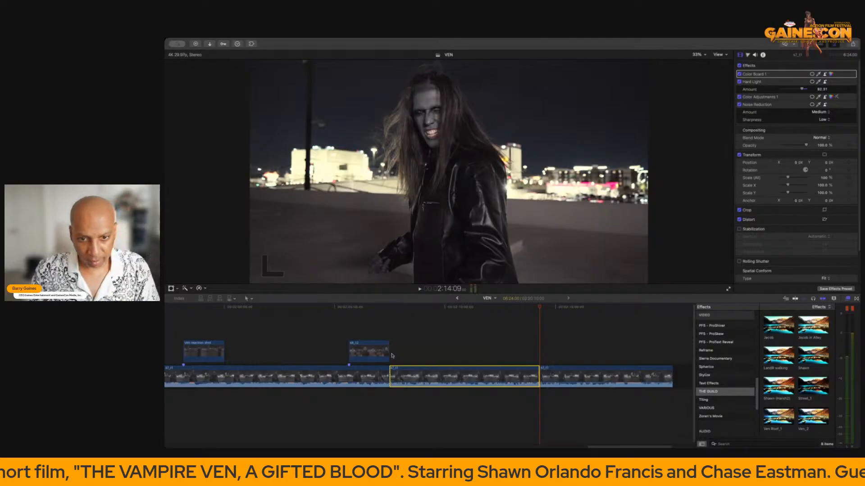
# Play back the cut from just before the scene 8 clip and stop in the main footage at 2:10:00.
pyautogui.click(330, 341)
pyautogui.press('space')
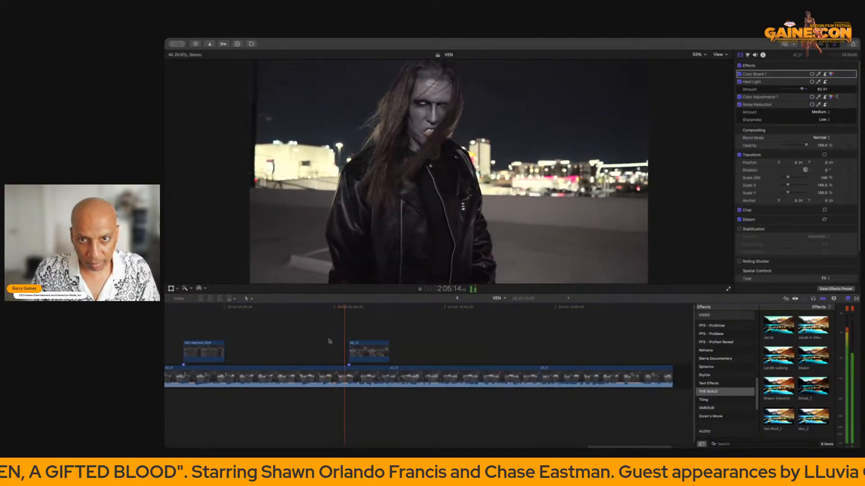
pyautogui.press('space')
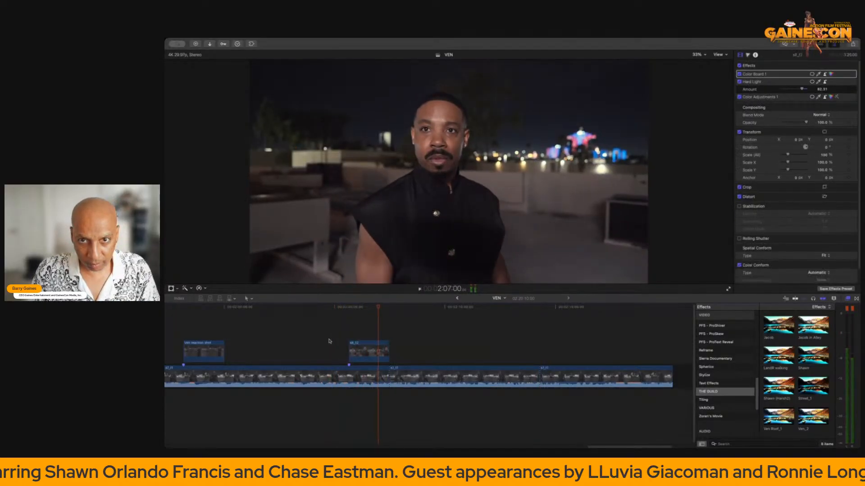
pyautogui.press('space')
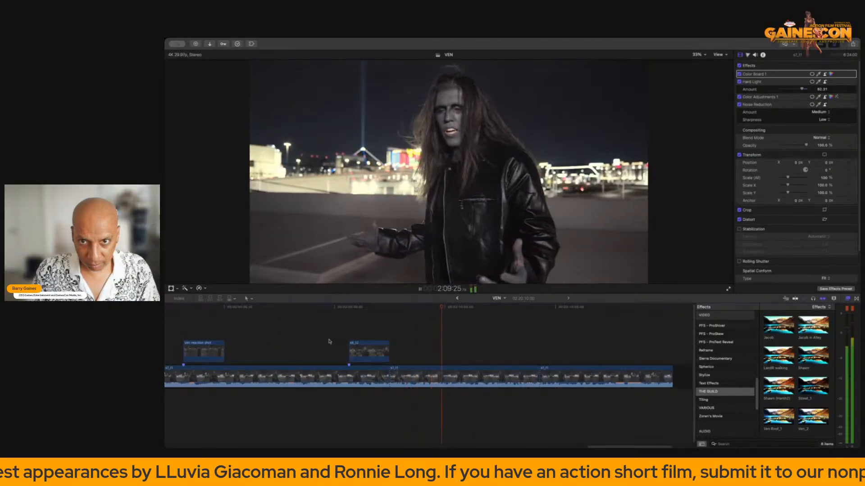
pyautogui.press('space')
# Zoom out the viewer and enlarge the main clip after the scene 8 shot to about 150%, shifting its image down and slightly left.
pyautogui.click(427, 374)
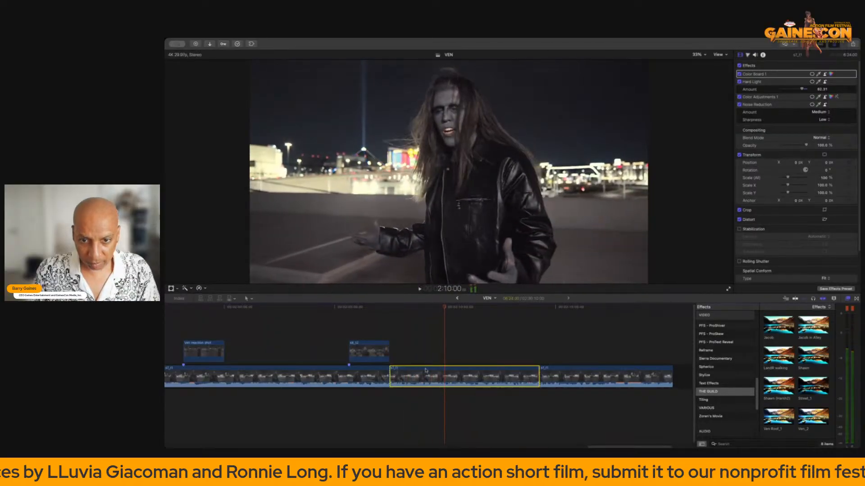
pyautogui.click(696, 55)
pyautogui.click(705, 81)
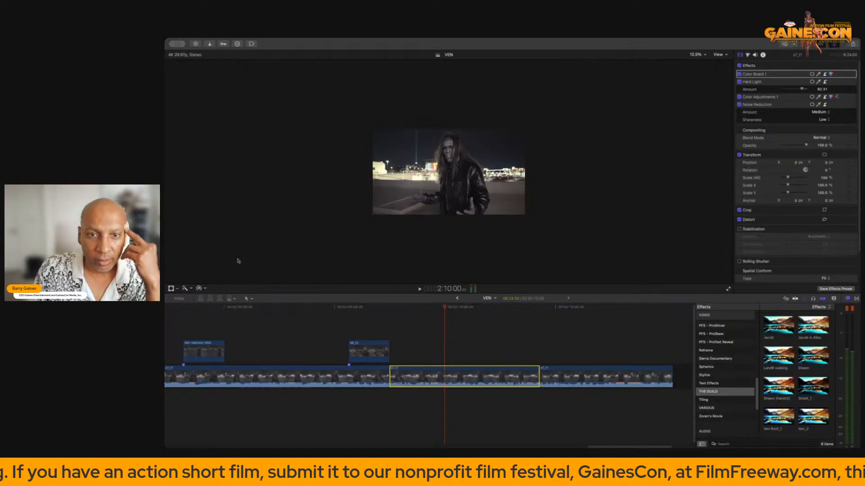
pyautogui.click(171, 289)
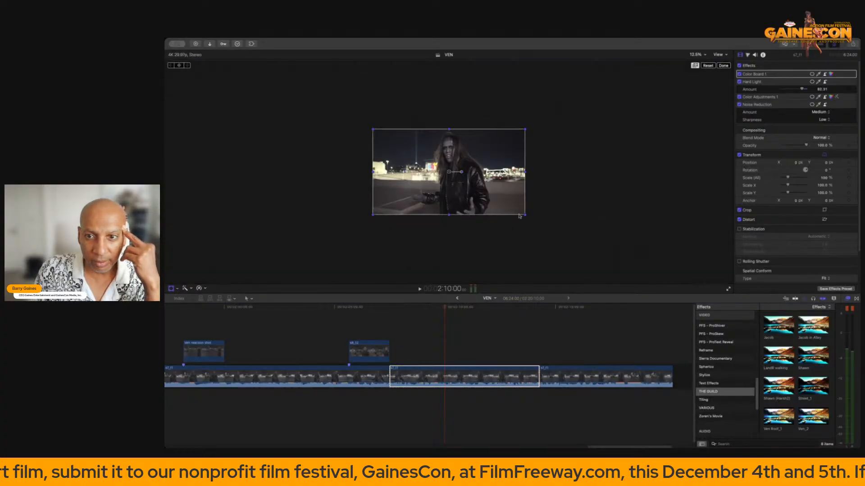
pyautogui.moveTo(525, 216); pyautogui.dragTo(542, 232)
pyautogui.moveTo(486, 190); pyautogui.dragTo(474, 203)
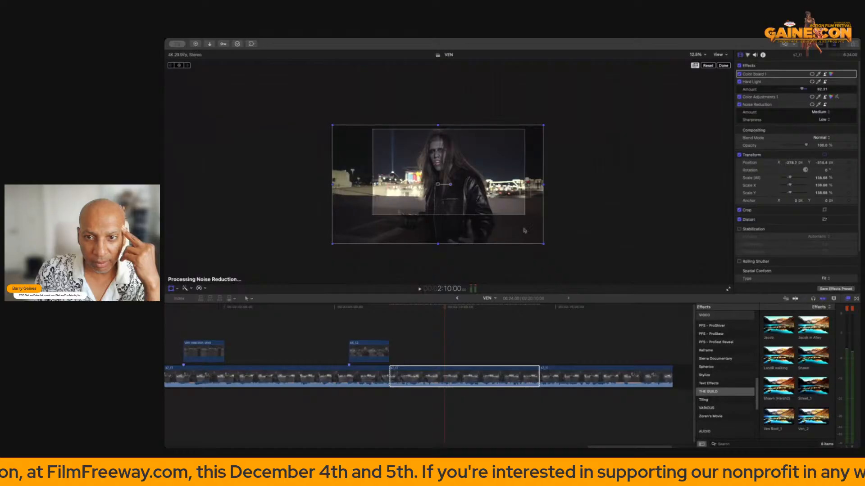
pyautogui.moveTo(542, 244); pyautogui.dragTo(553, 251)
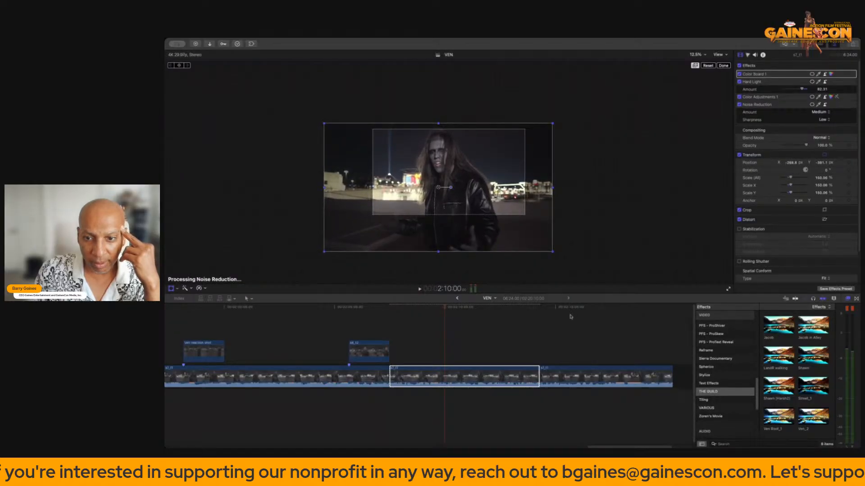
# Enlarge the last main clip to about 190% and shift its image down and left for a tighter framing.
pyautogui.click(578, 335)
pyautogui.click(578, 378)
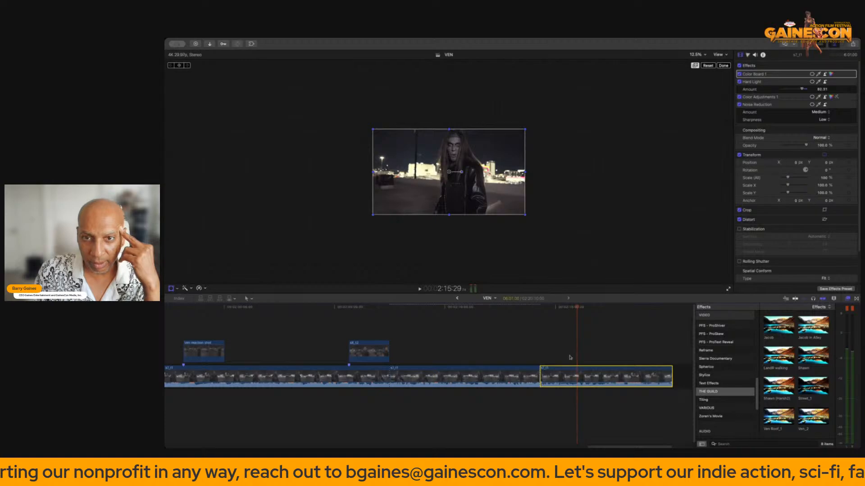
pyautogui.moveTo(525, 215); pyautogui.dragTo(593, 254)
pyautogui.moveTo(474, 163); pyautogui.dragTo(455, 205)
# Play back the end of the enlarged last clip and move its image up and slightly right to cover the frame's upper edge.
pyautogui.moveTo(579, 309); pyautogui.dragTo(649, 332)
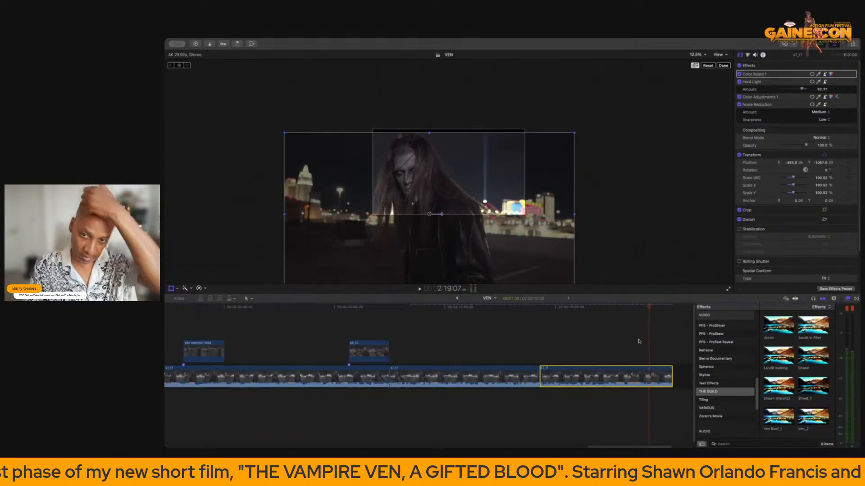
pyautogui.click(631, 344)
pyautogui.press('space')
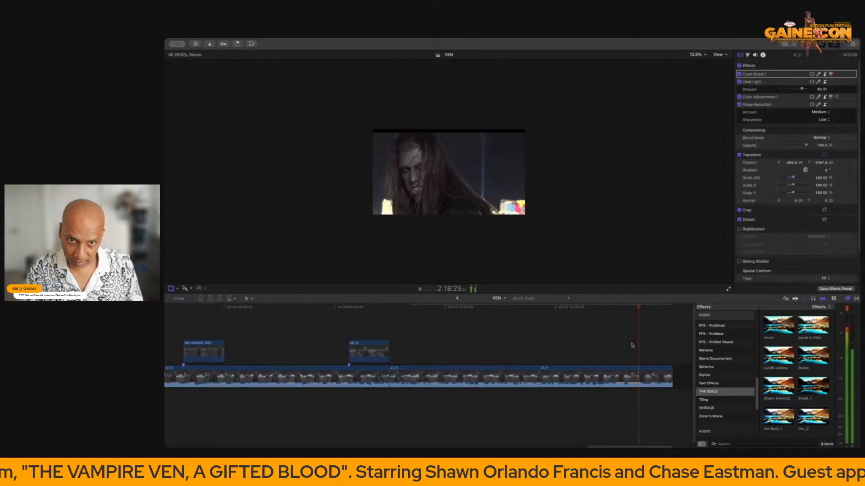
pyautogui.press('space')
pyautogui.moveTo(483, 179); pyautogui.dragTo(488, 171)
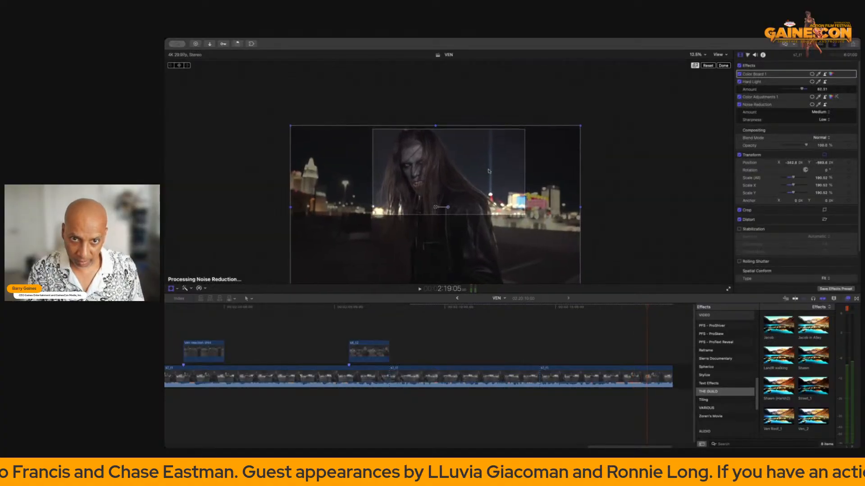
pyautogui.click(512, 349)
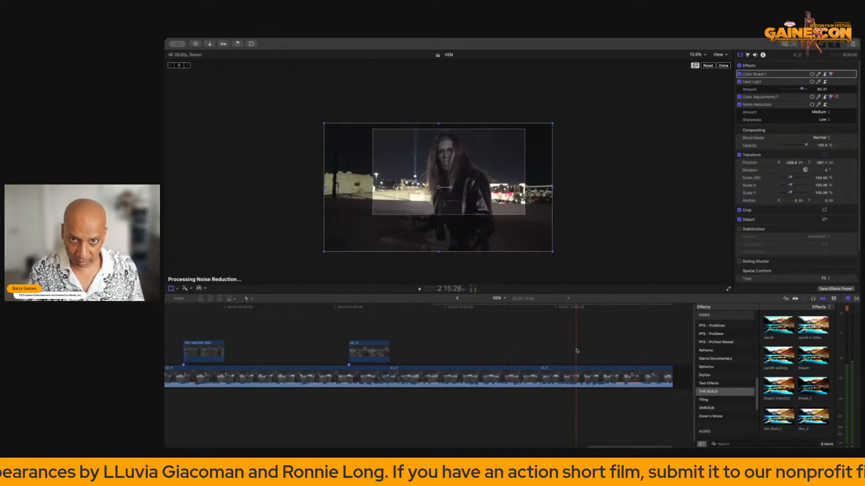
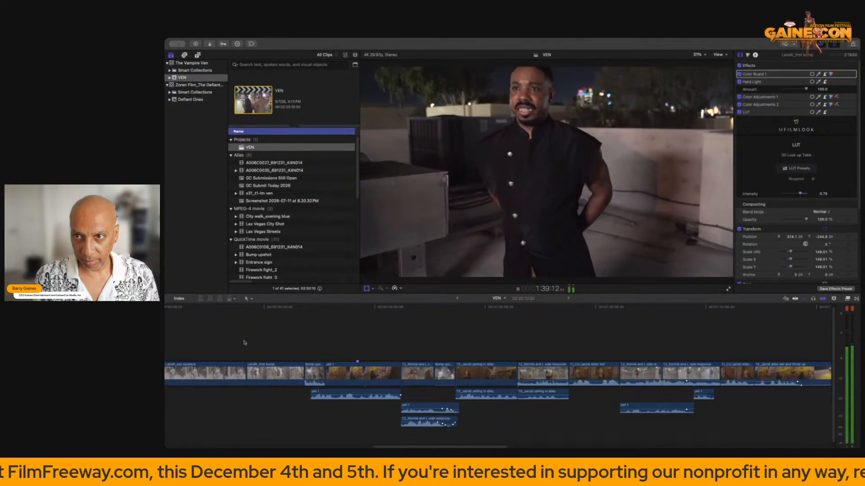
# Remove the Color Board 1, Hard Light and Color Adjustments 1 effects from the wide rooftop clip at 1:37:29.
pyautogui.press('space')
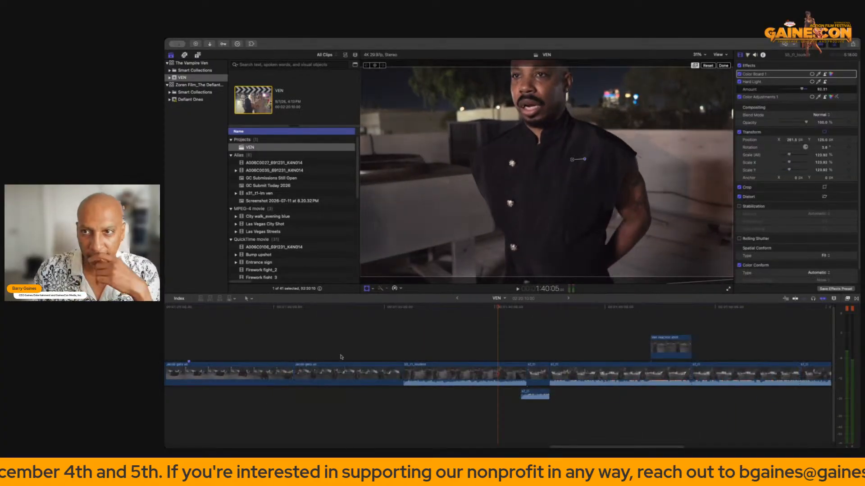
pyautogui.hscroll(3, 378, 337)
pyautogui.click(415, 349)
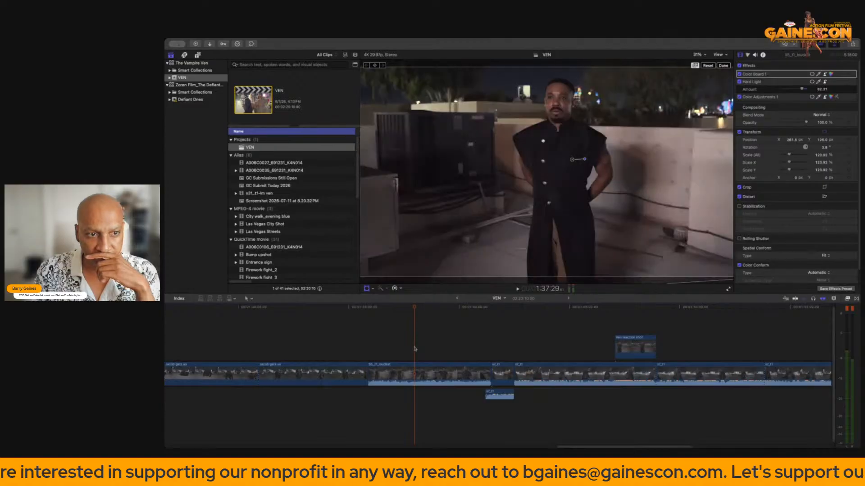
pyautogui.click(409, 375)
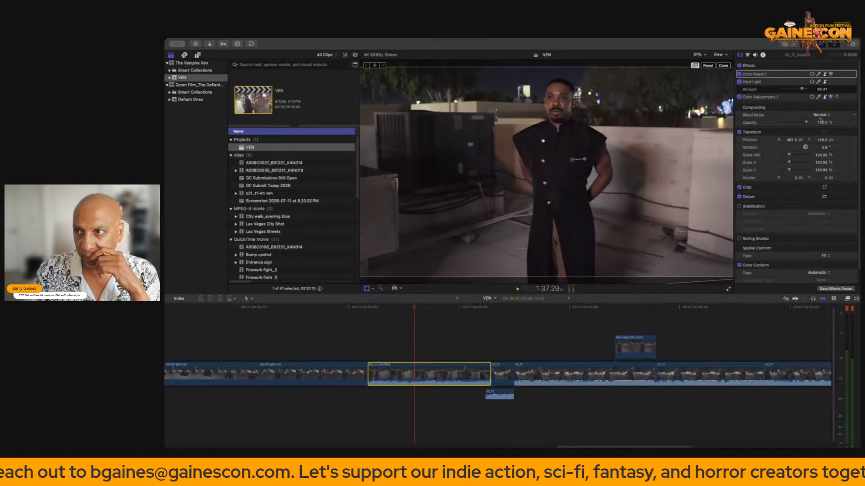
pyautogui.click(792, 76)
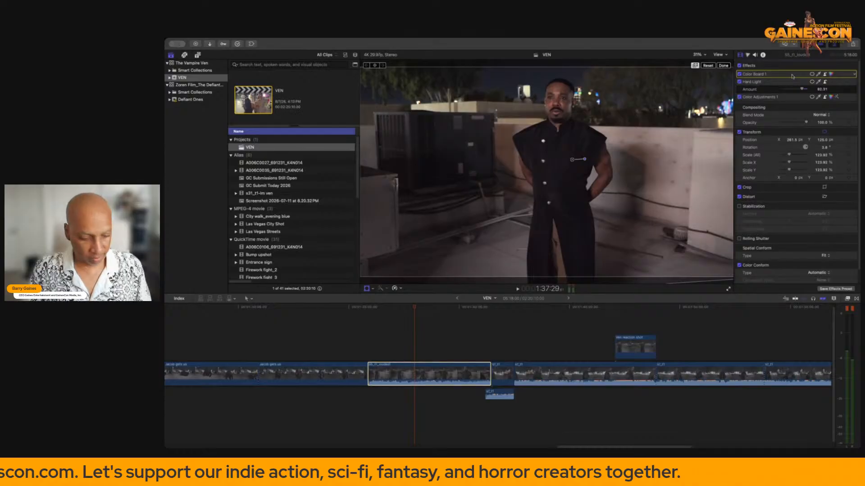
pyautogui.click(790, 82)
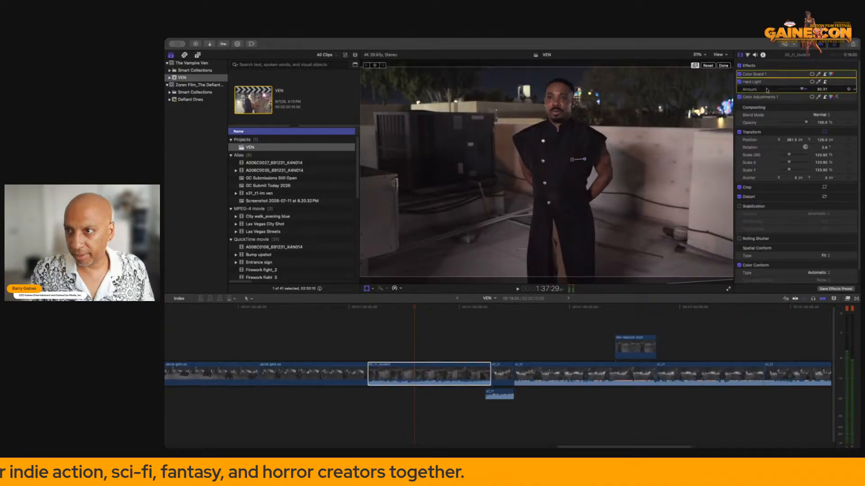
pyautogui.keyDown('shift'); pyautogui.click(755, 98); pyautogui.keyUp('shift')
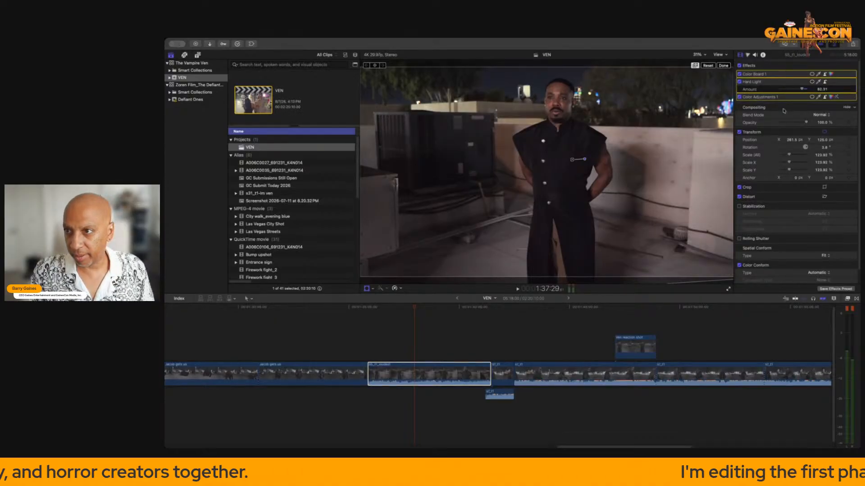
pyautogui.press('Delete')
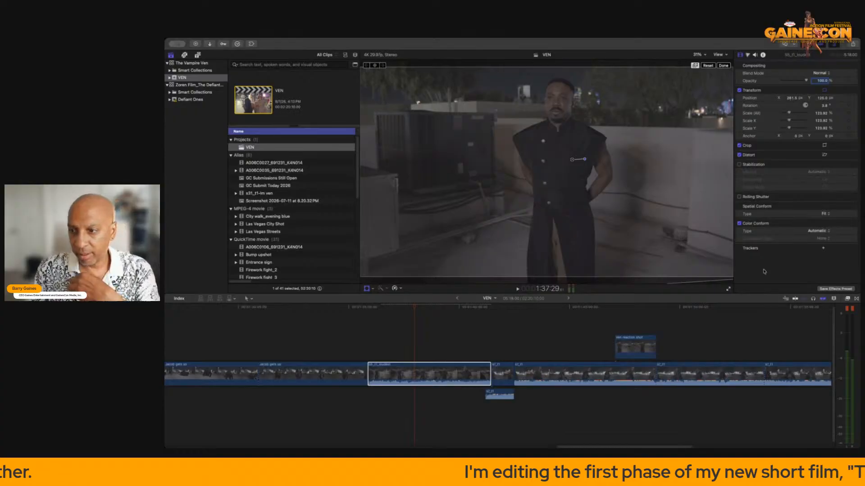
# Apply the Shawn effect preset from the THE GUILD category to the wide rooftop clip, narrowing the effects browser.
pyautogui.click(847, 299)
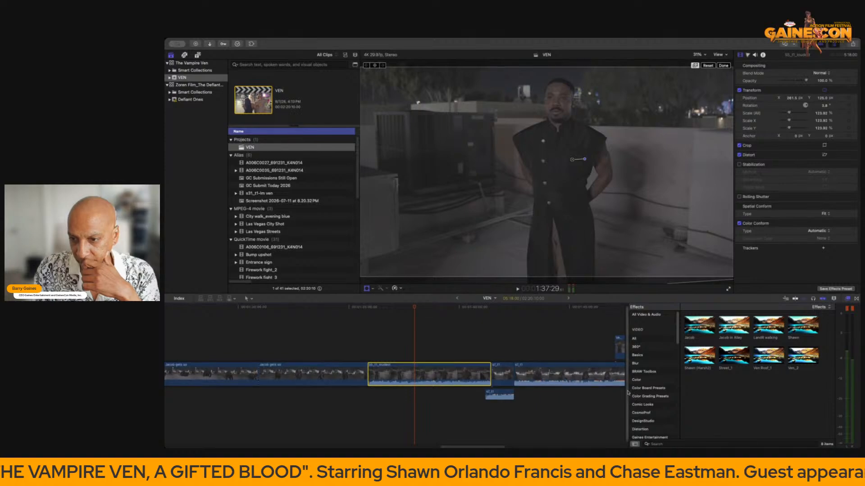
pyautogui.moveTo(627, 392); pyautogui.dragTo(702, 390)
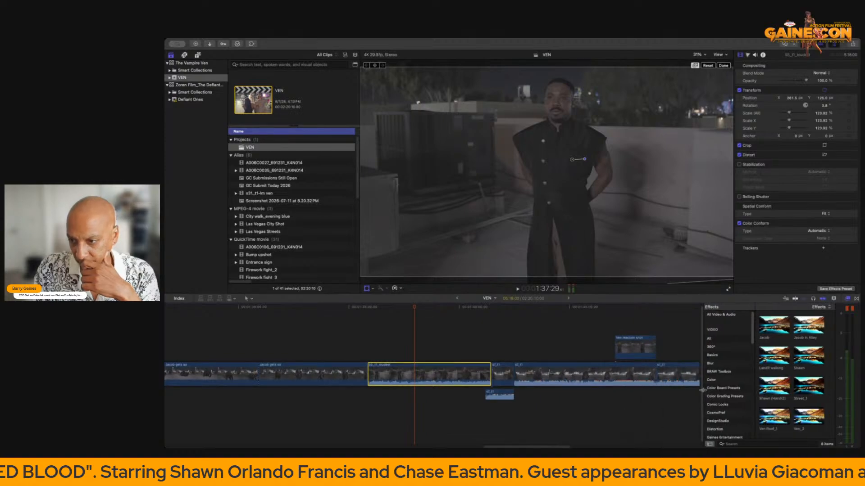
pyautogui.scroll(-10, 729, 384)
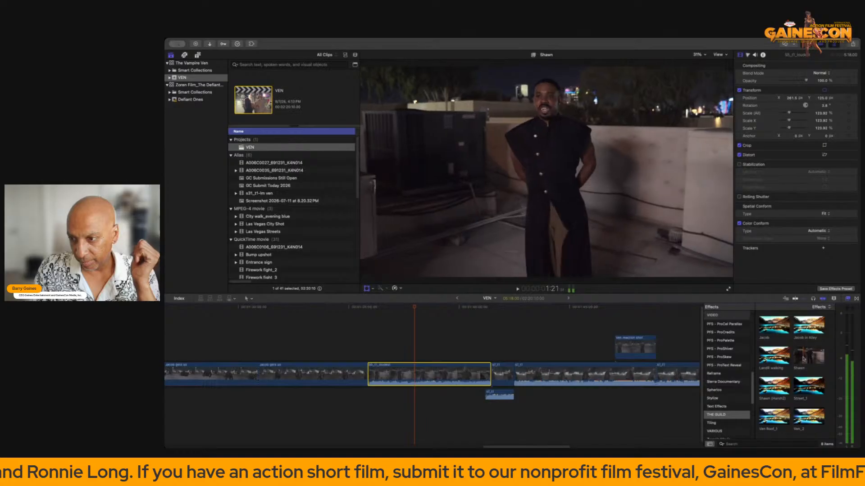
pyautogui.doubleClick(808, 356)
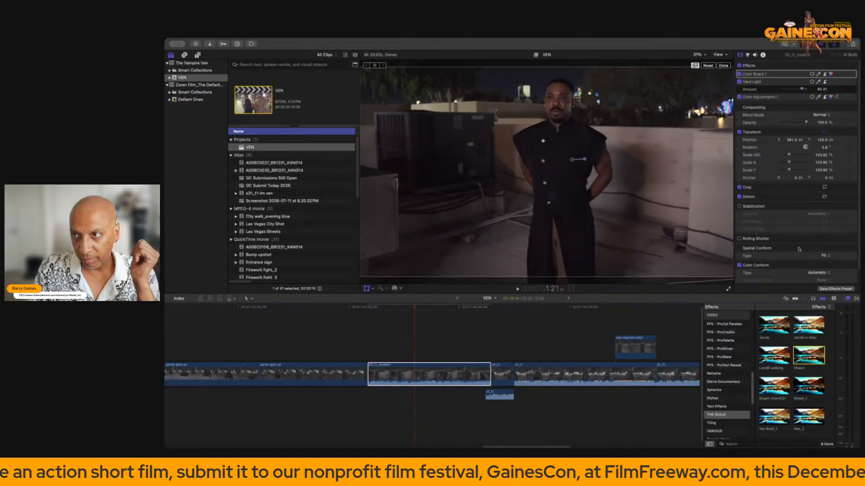
# Raise the rooftop clip's Color Board highlights exposure to 70%, judging the image at 1:36:27.
pyautogui.click(391, 335)
pyautogui.click(411, 372)
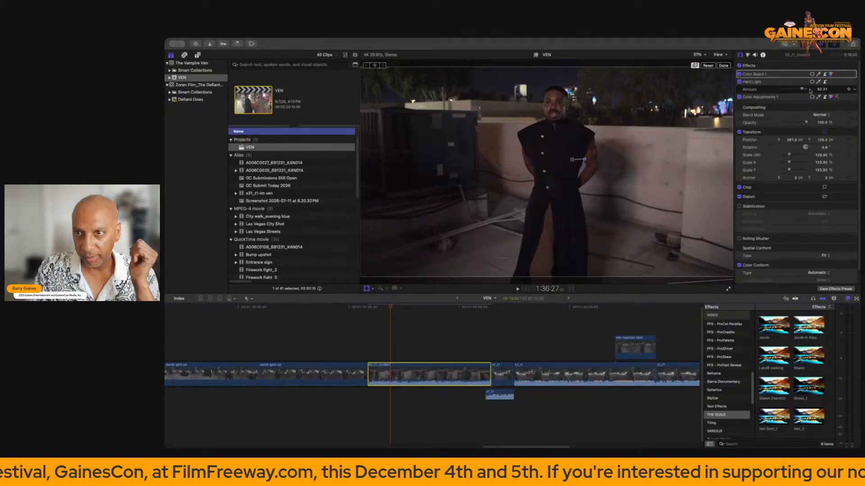
pyautogui.click(831, 74)
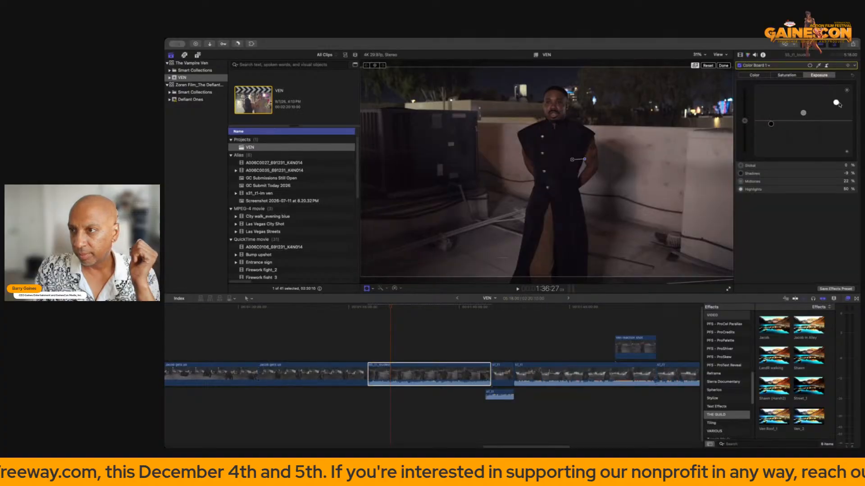
pyautogui.moveTo(836, 103); pyautogui.dragTo(836, 96)
pyautogui.click(803, 113)
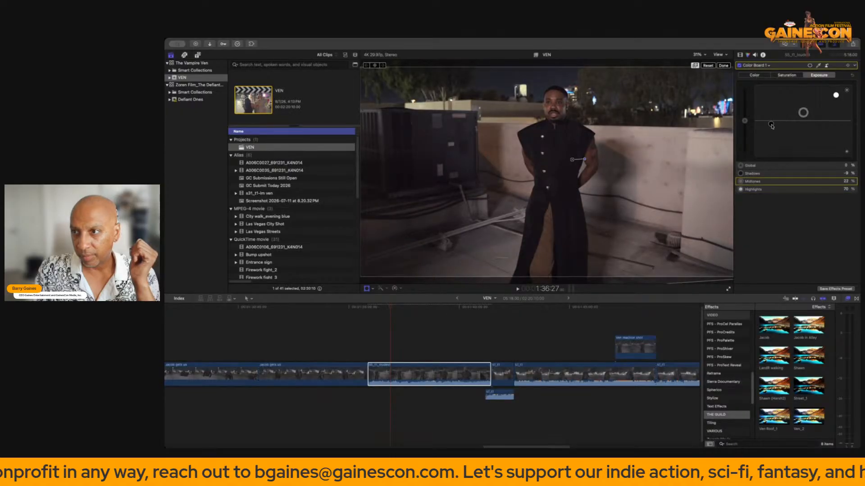
pyautogui.moveTo(772, 125); pyautogui.dragTo(771, 124)
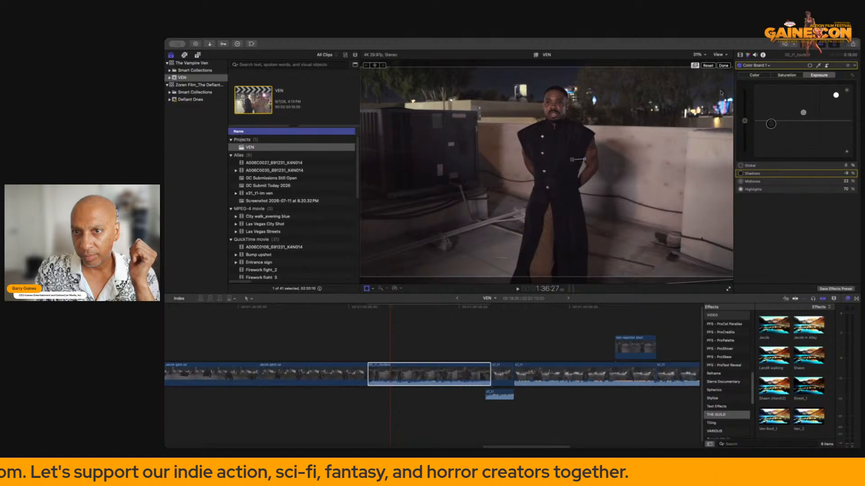
# Show the video scopes beside the viewer and switch the waveform from RGB Parade to Luma, keeping the single-scope layout.
pyautogui.click(724, 57)
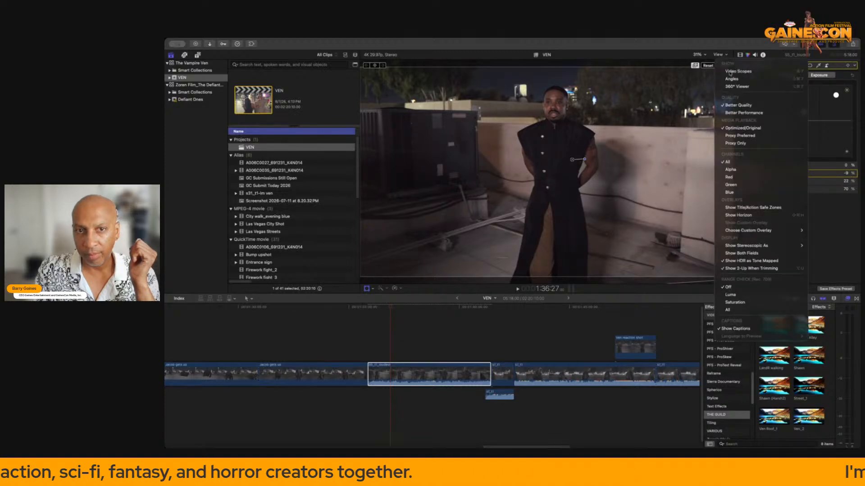
pyautogui.click(730, 73)
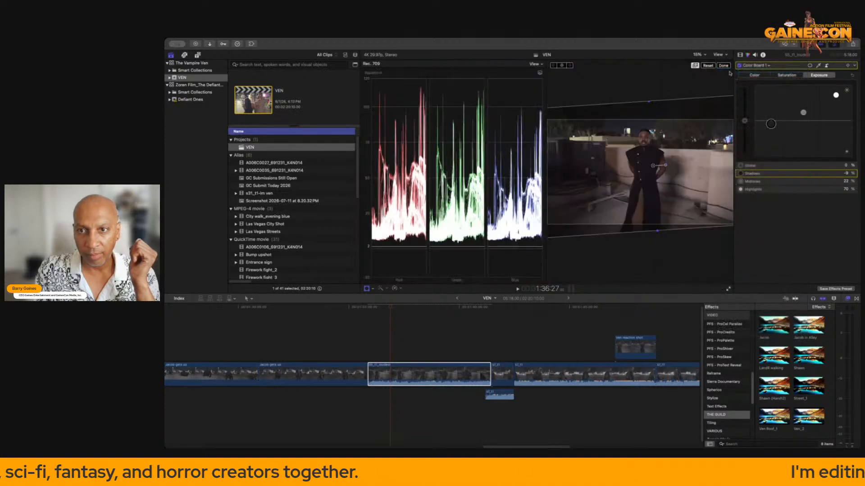
pyautogui.click(539, 73)
pyautogui.click(540, 74)
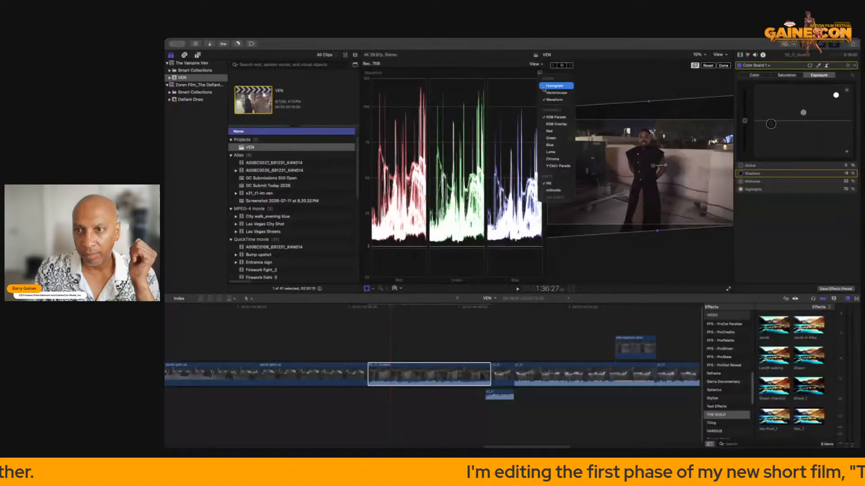
pyautogui.click(555, 152)
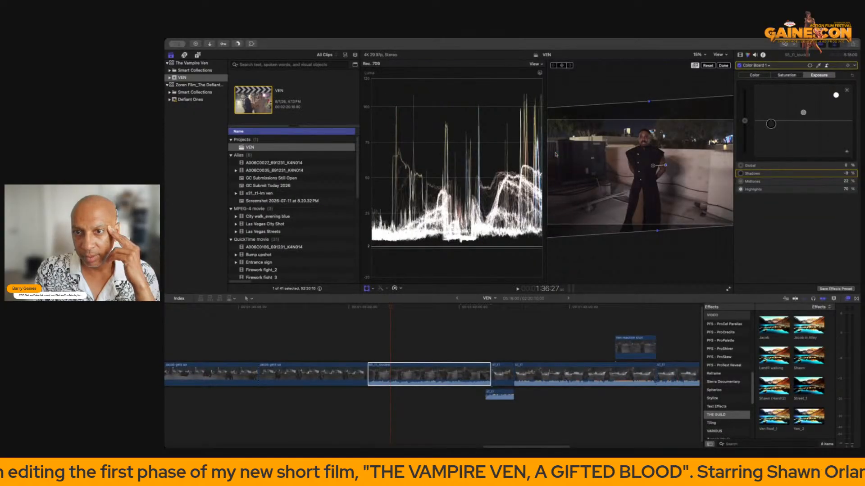
pyautogui.click(534, 64)
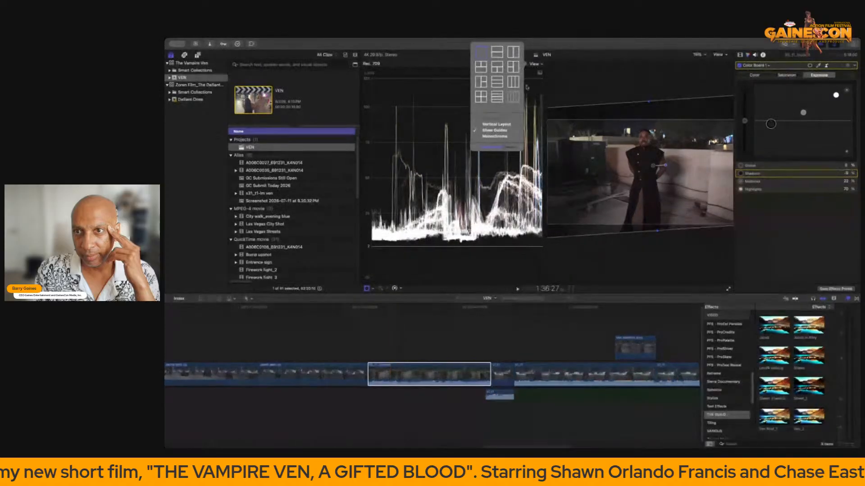
pyautogui.click(442, 81)
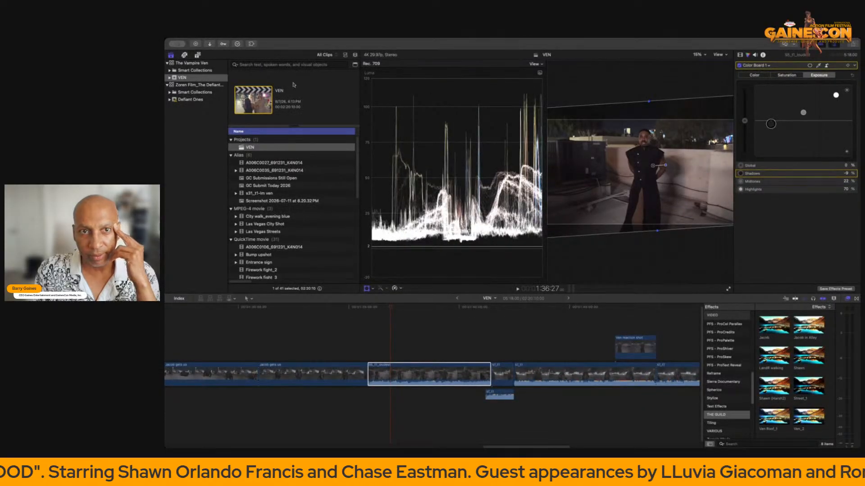
# Hide the video scopes so the viewer shows only the rooftop clip, leaving the waveform settings alone.
pyautogui.click(540, 73)
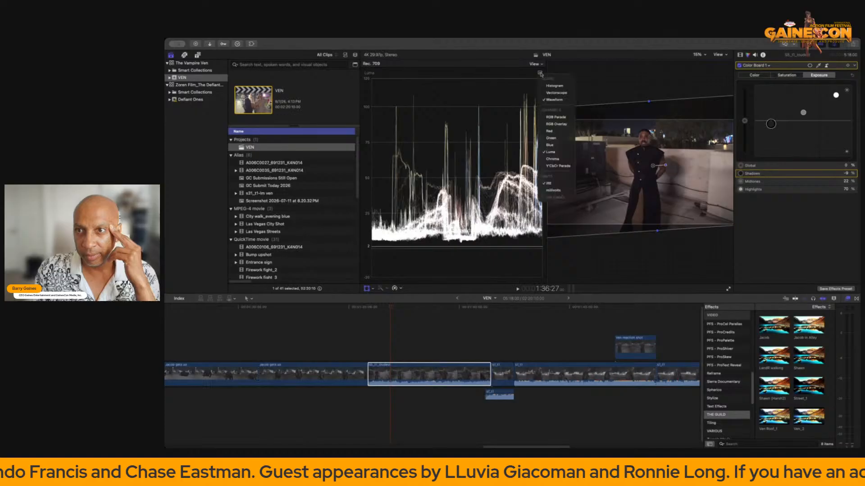
pyautogui.click(513, 75)
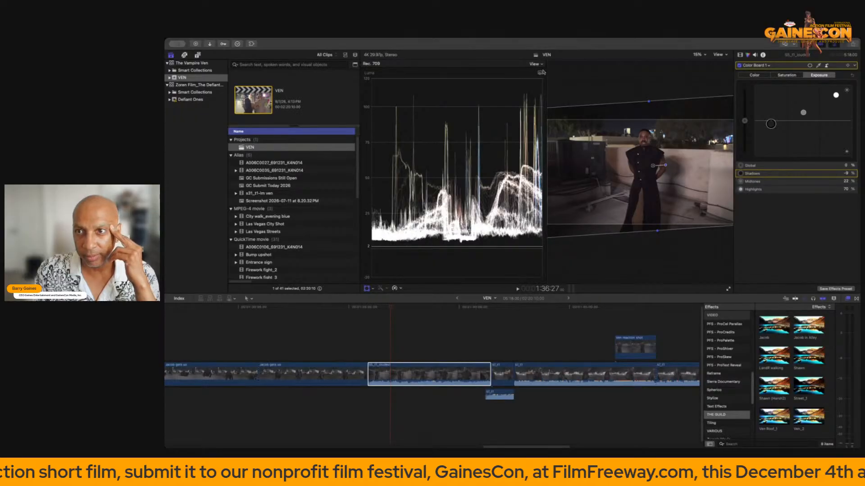
pyautogui.click(717, 55)
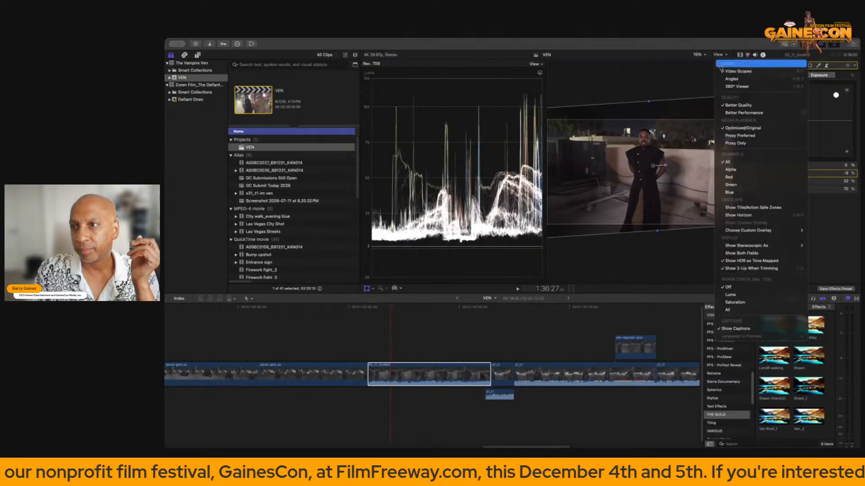
pyautogui.click(724, 72)
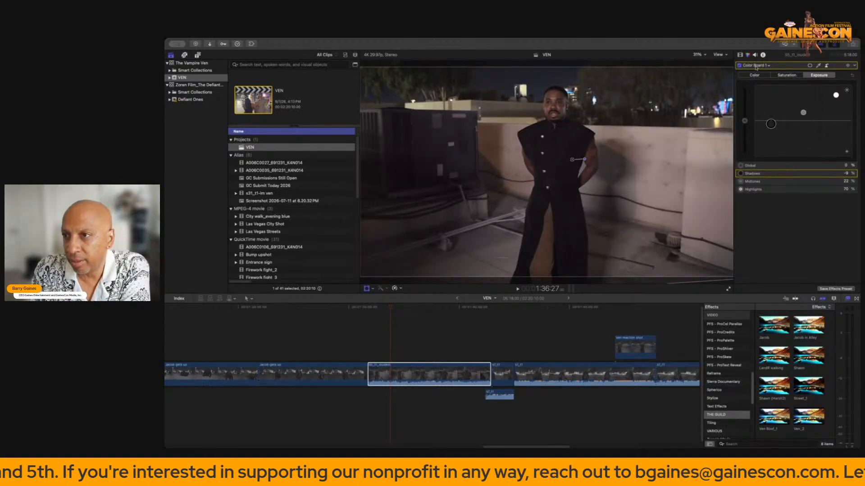
# Apply the Noise Reduction effect from the Basics category to the wide rooftop clip, playing it through first.
pyautogui.click(426, 382)
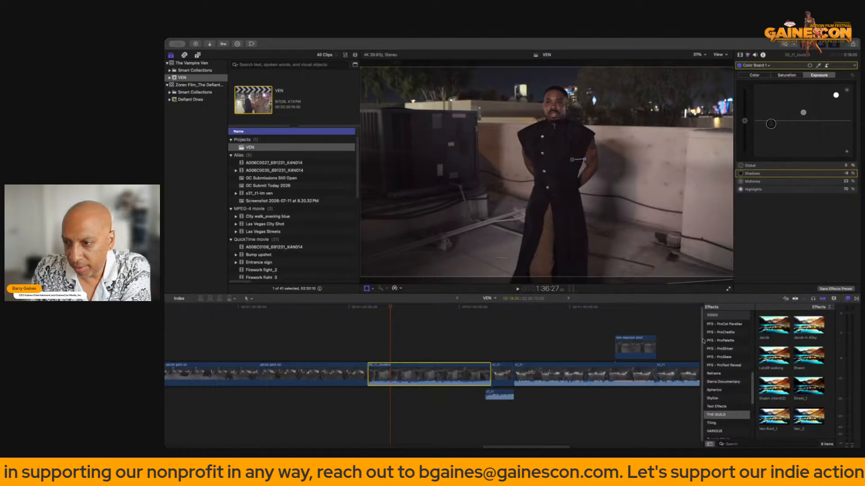
pyautogui.scroll(5, 728, 369)
pyautogui.scroll(5, 731, 365)
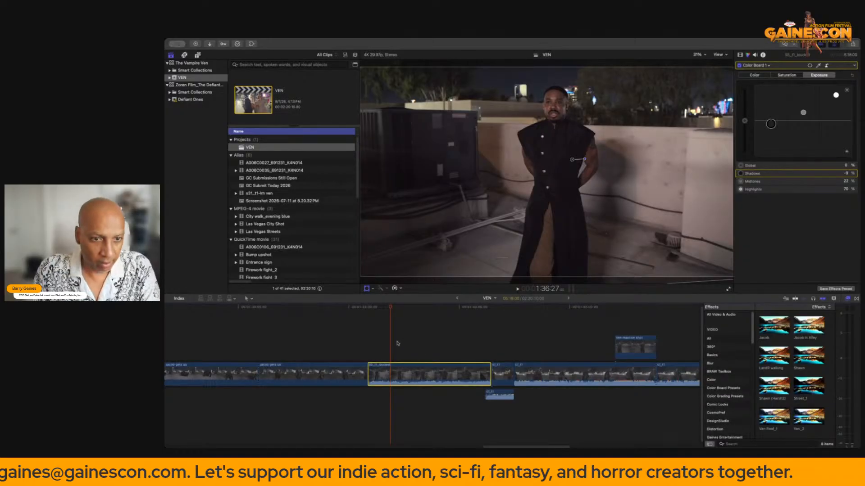
pyautogui.click(364, 353)
pyautogui.press('space')
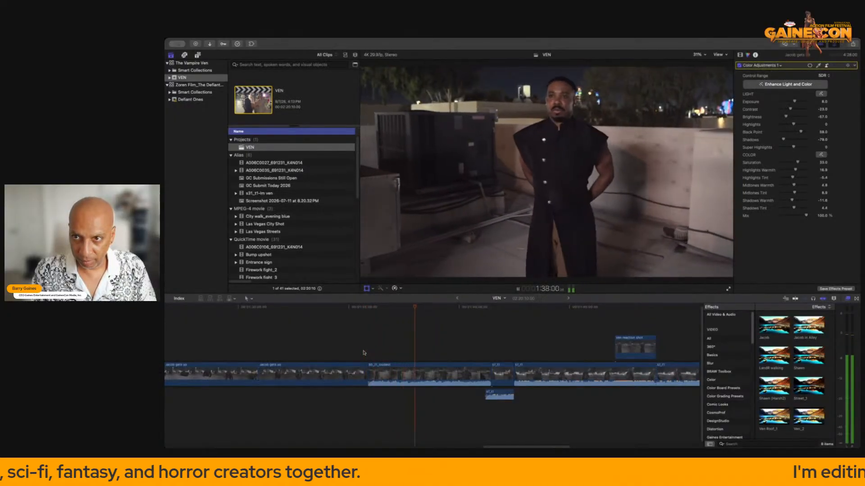
pyautogui.press('space')
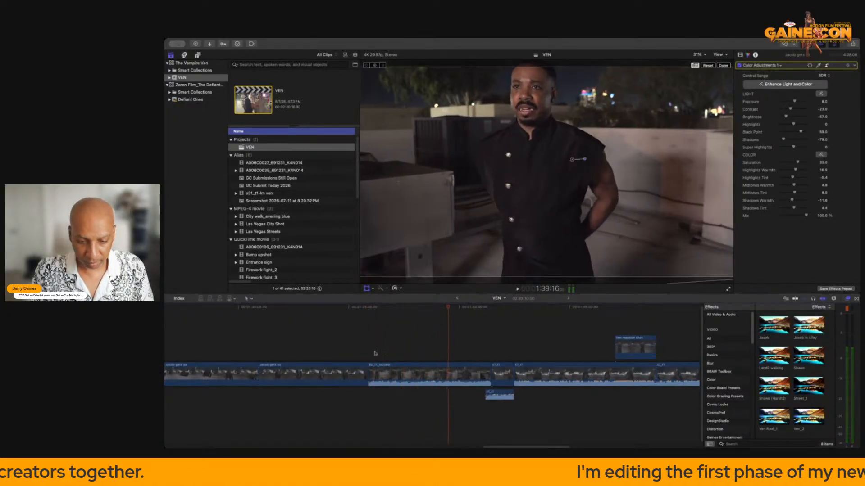
pyautogui.click(415, 360)
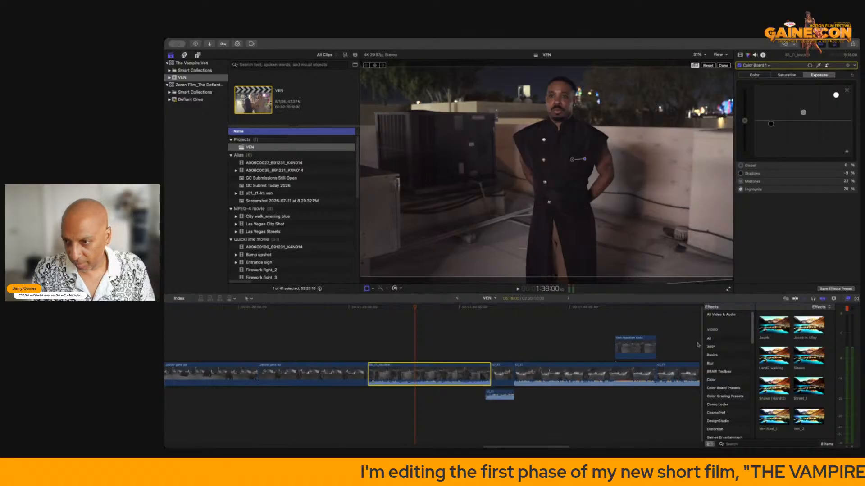
pyautogui.click(716, 355)
pyautogui.doubleClick(812, 361)
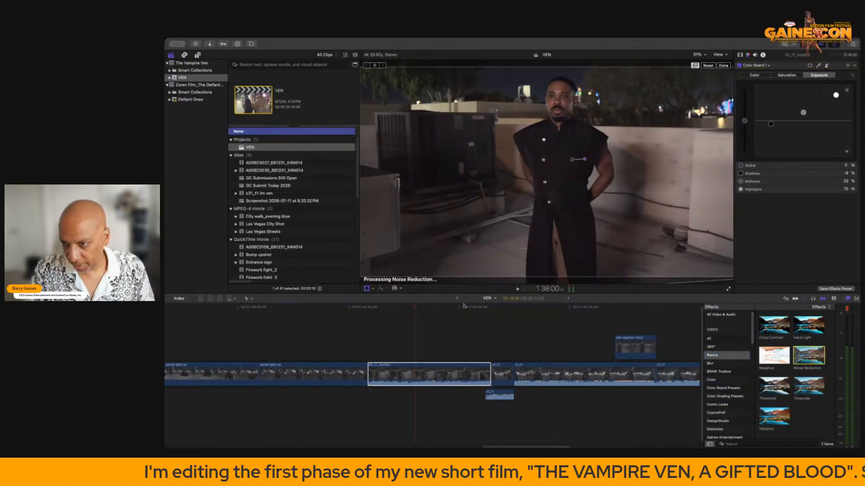
# Play the wide rooftop clip and the shots after it to review the noise reduction and the scene's flow.
pyautogui.hscroll(1, 357, 332)
pyautogui.click(323, 333)
pyautogui.press('space')
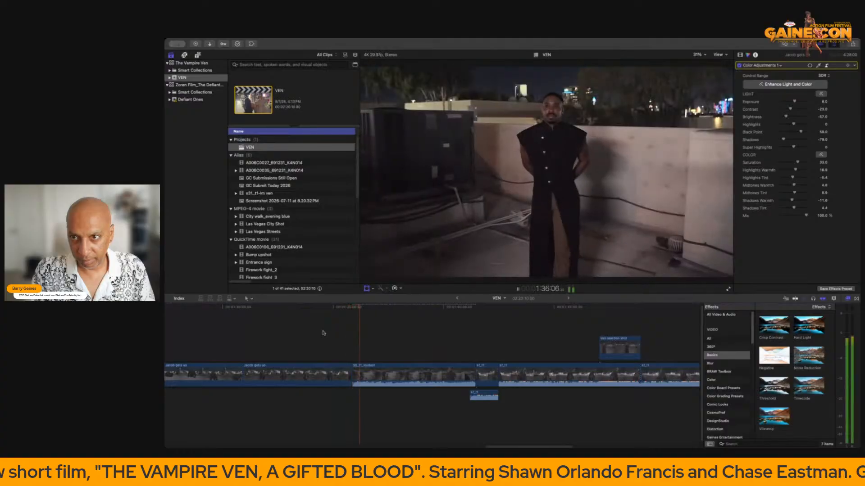
pyautogui.press('space')
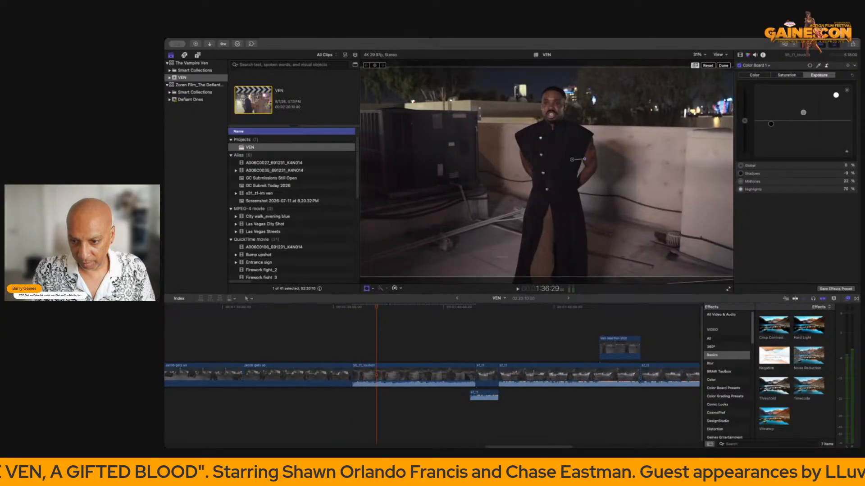
pyautogui.press('super+Tab')
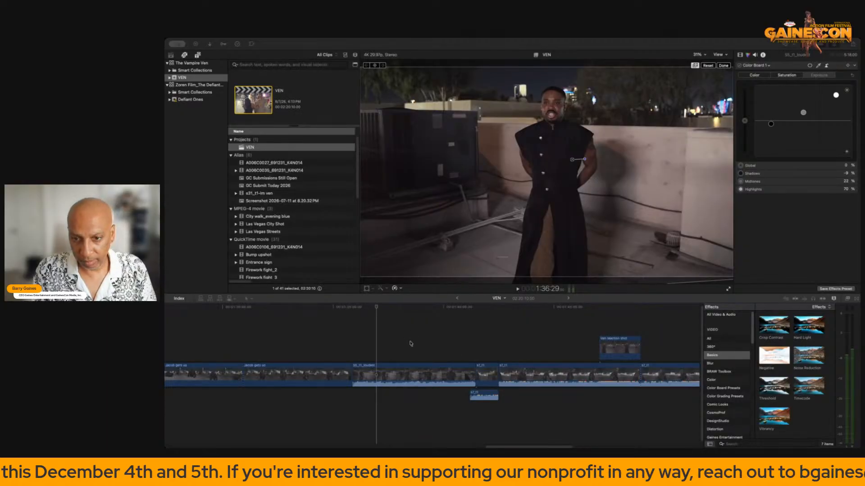
pyautogui.click(427, 348)
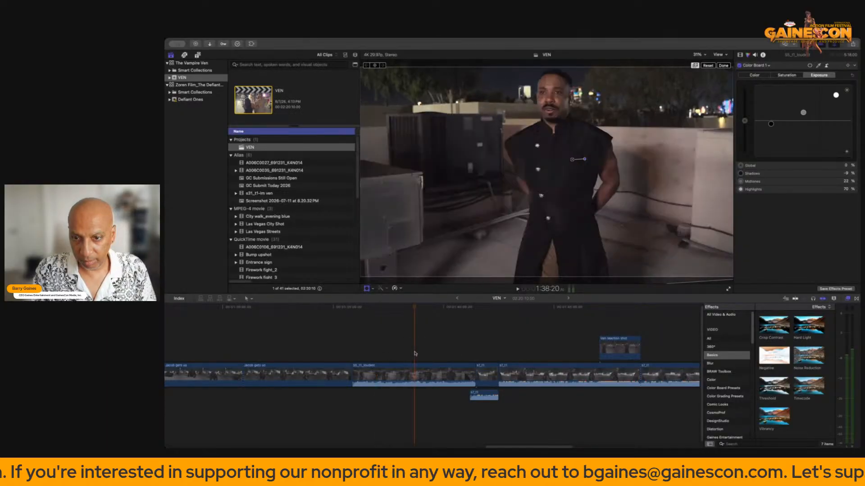
pyautogui.press('space')
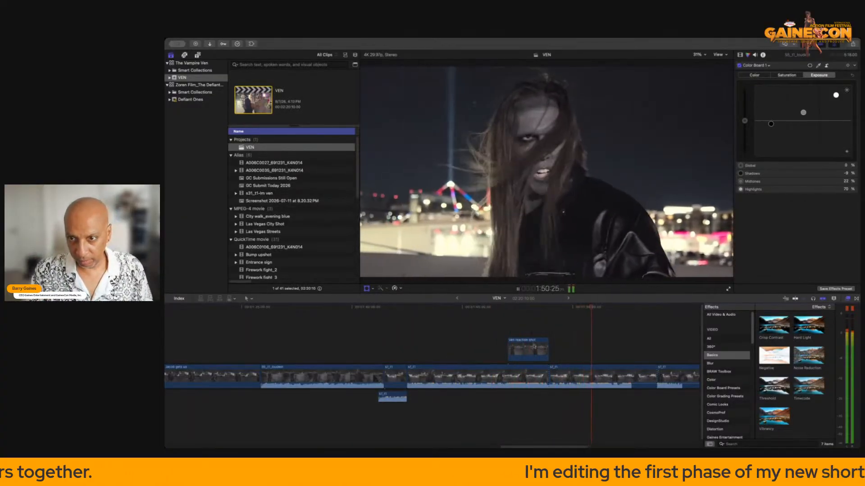
# Enlarge the Ven reaction shot at 1:48:01 to about 205% and shift it downward so the actor is framed from the waist up.
pyautogui.click(530, 350)
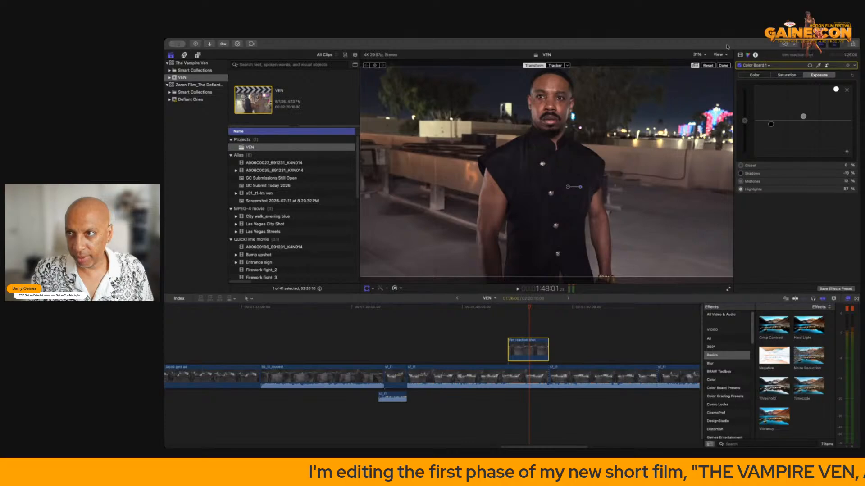
pyautogui.click(700, 55)
pyautogui.click(705, 81)
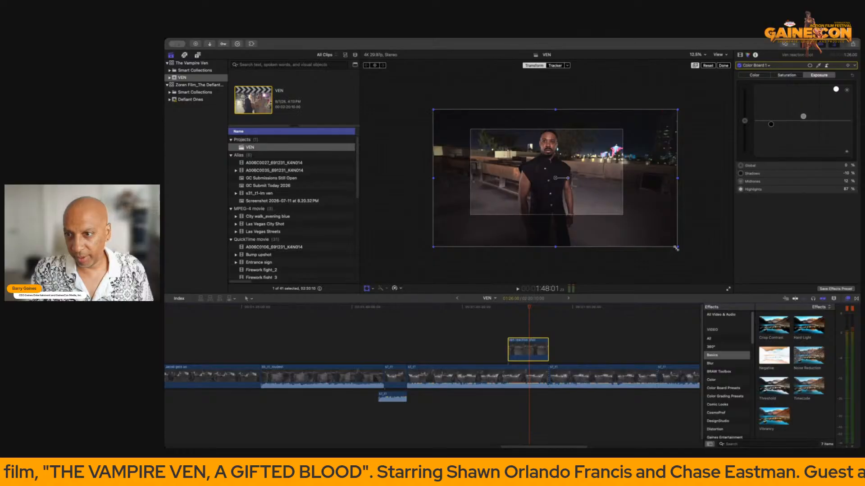
pyautogui.moveTo(677, 247); pyautogui.dragTo(693, 266)
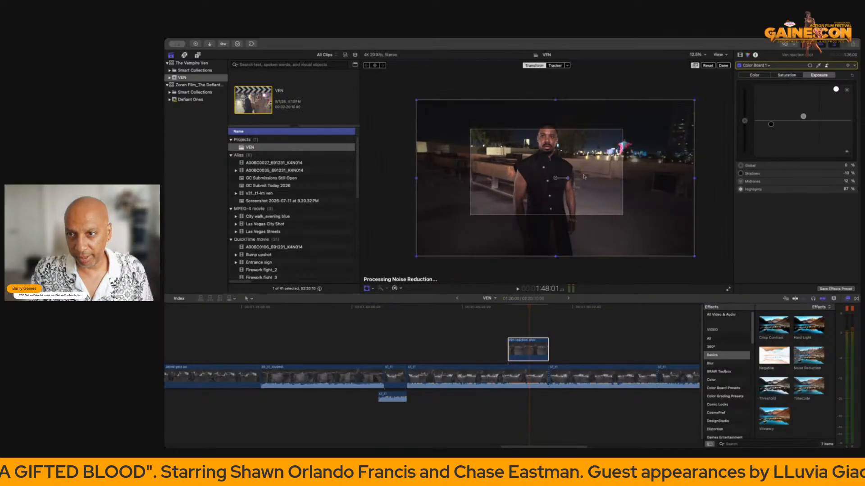
pyautogui.moveTo(582, 176); pyautogui.dragTo(580, 184)
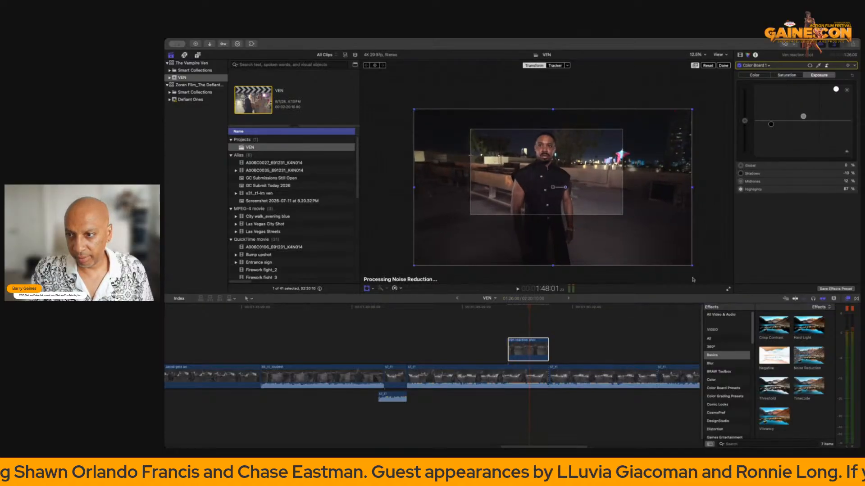
pyautogui.moveTo(691, 266); pyautogui.dragTo(702, 271)
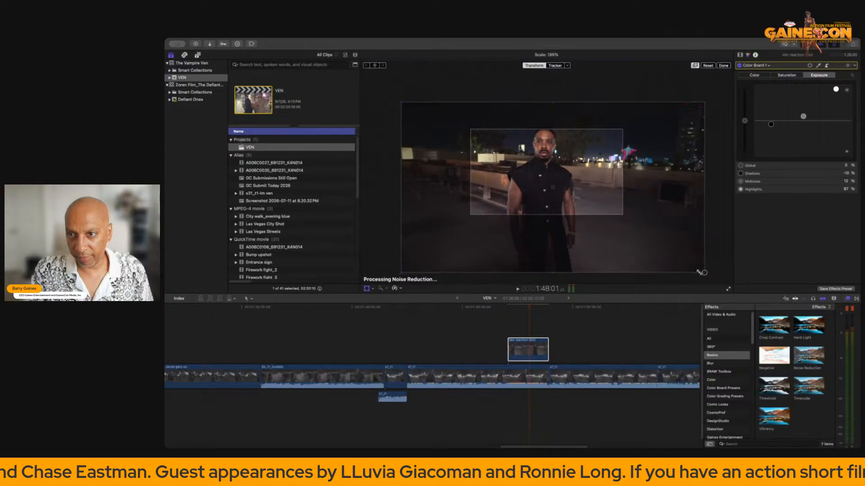
pyautogui.moveTo(589, 181); pyautogui.dragTo(589, 185)
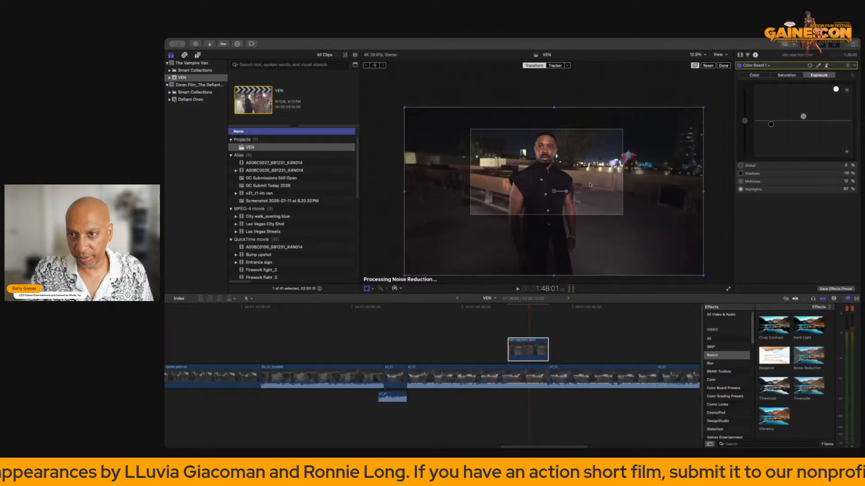
pyautogui.moveTo(705, 109); pyautogui.dragTo(713, 105)
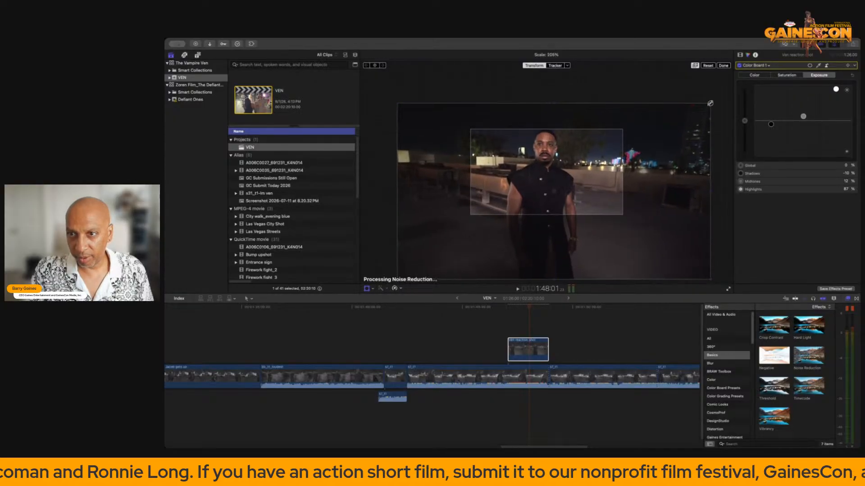
pyautogui.moveTo(581, 165); pyautogui.dragTo(580, 166)
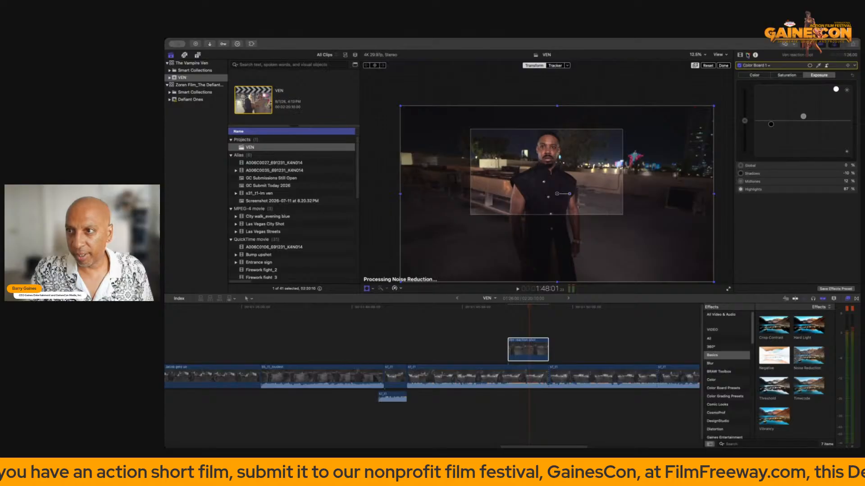
pyautogui.click(704, 66)
pyautogui.click(695, 54)
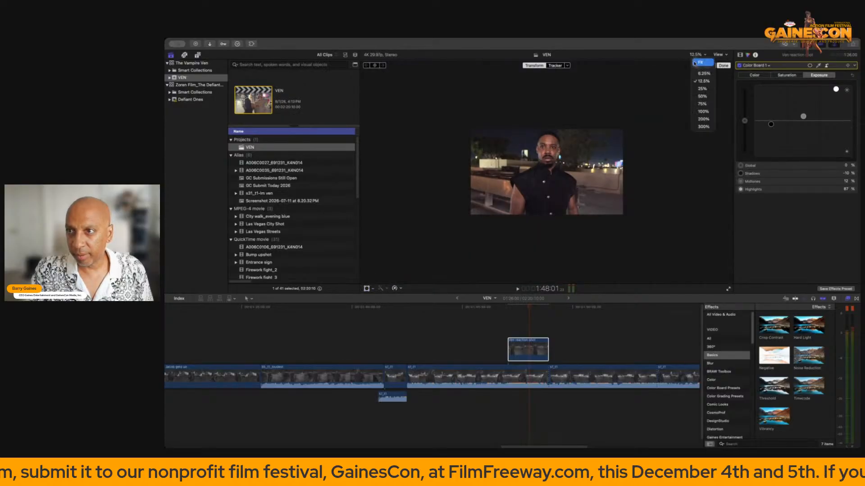
pyautogui.click(698, 63)
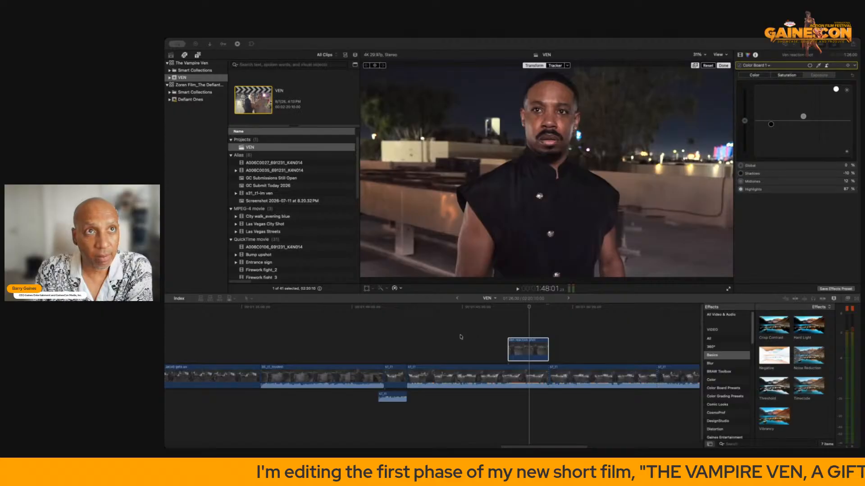
# Play the confrontation from before the first Ven reaction shot to the end of the timeline to check pacing and reaction shots.
pyautogui.hscroll(2, 461, 337)
pyautogui.click(435, 330)
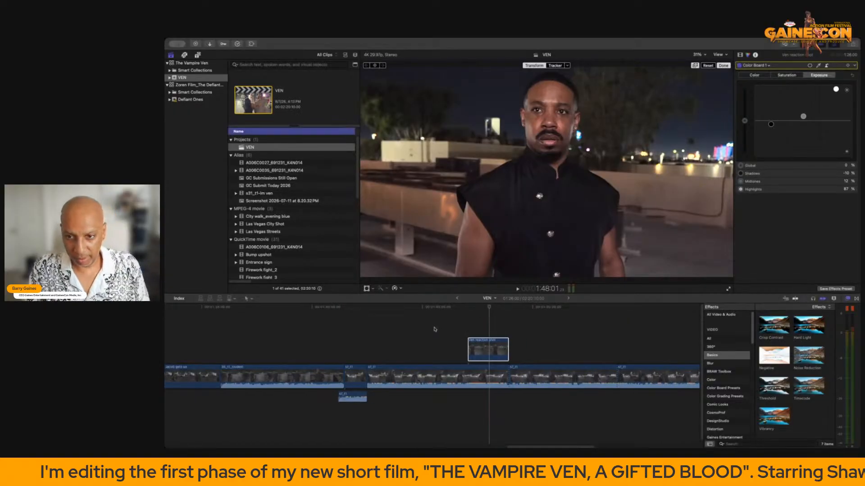
pyautogui.click(370, 338)
pyautogui.press('space')
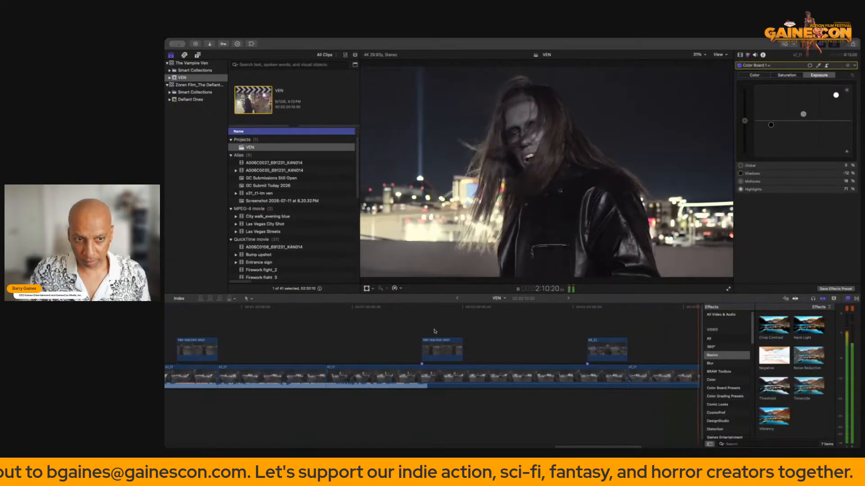
pyautogui.press('space')
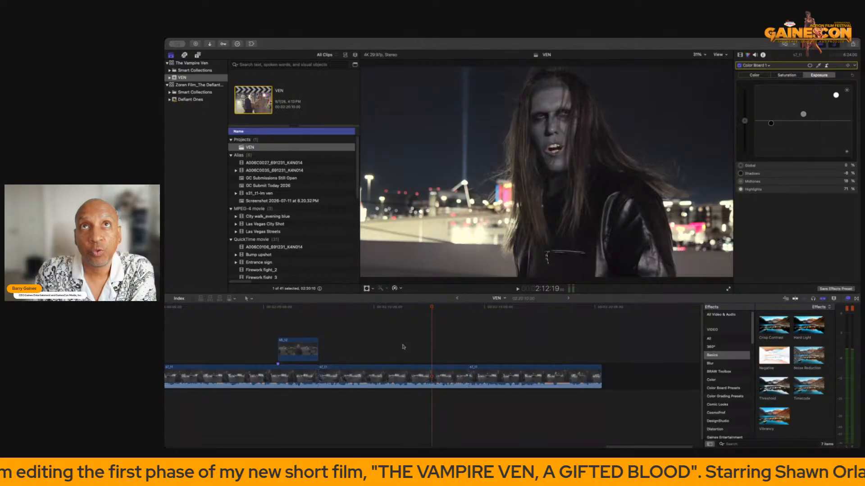
pyautogui.hscroll(-1, 404, 347)
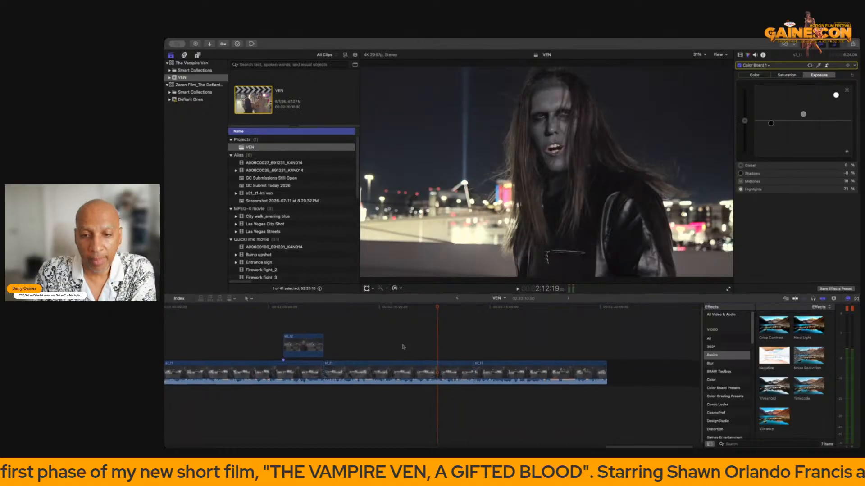
pyautogui.click(272, 328)
pyautogui.press('space')
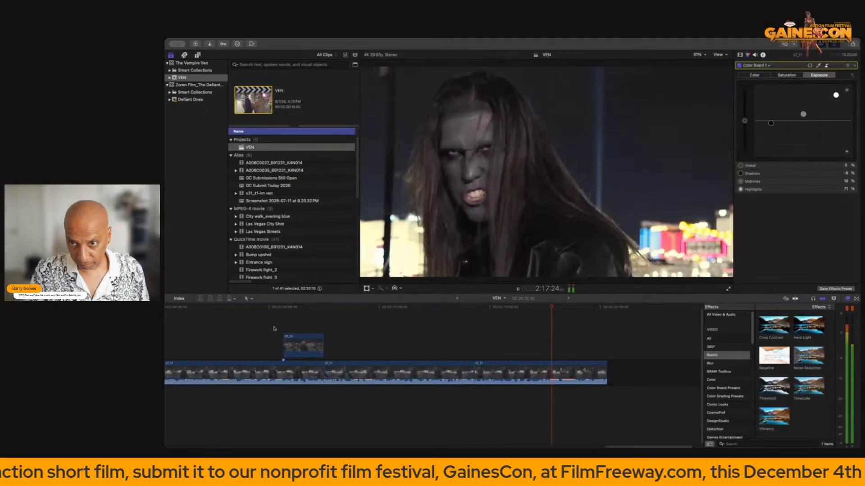
pyautogui.press('space')
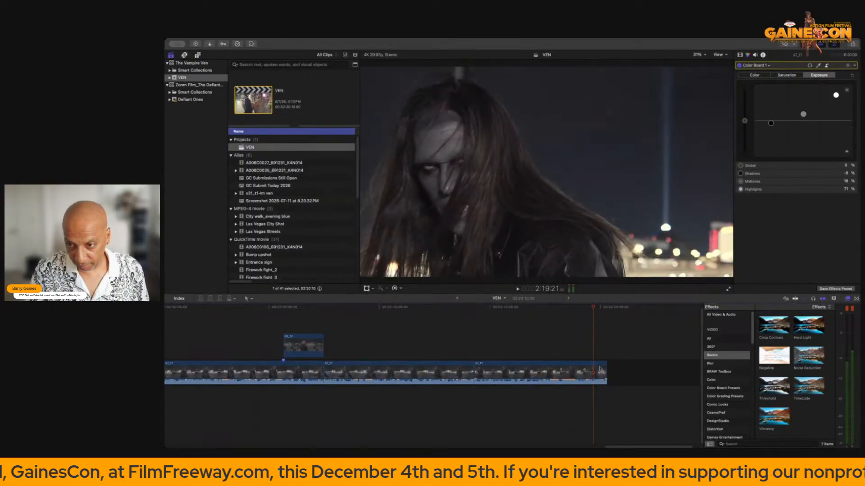
# Trim 15 frames off the end of the last clip in the timeline and return the playhead to 2:03:16.
pyautogui.moveTo(600, 370); pyautogui.dragTo(595, 369)
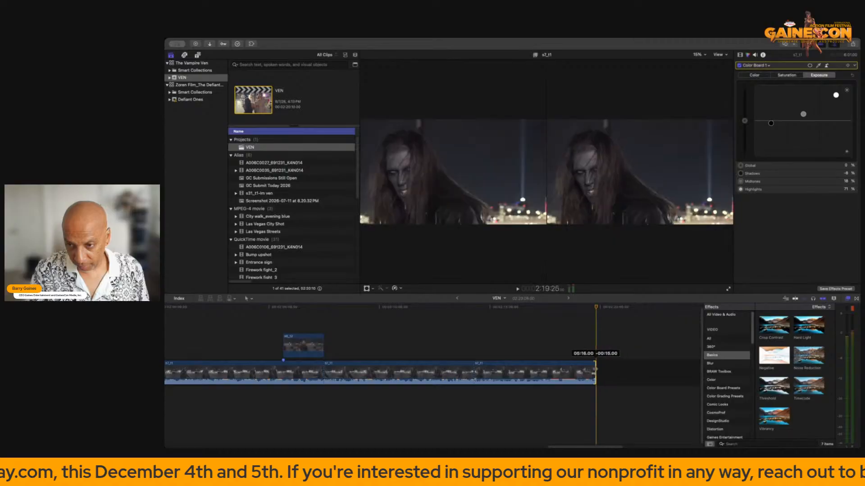
pyautogui.click(237, 330)
pyautogui.press('space')
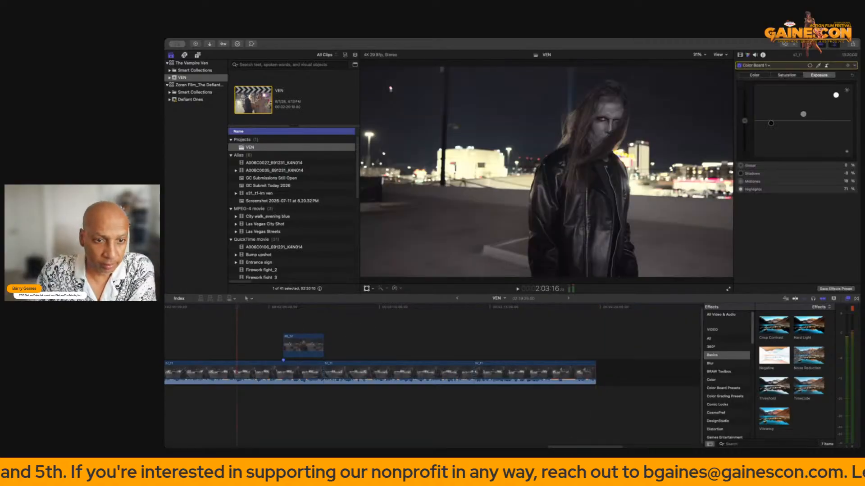
pyautogui.press('super+Tab')
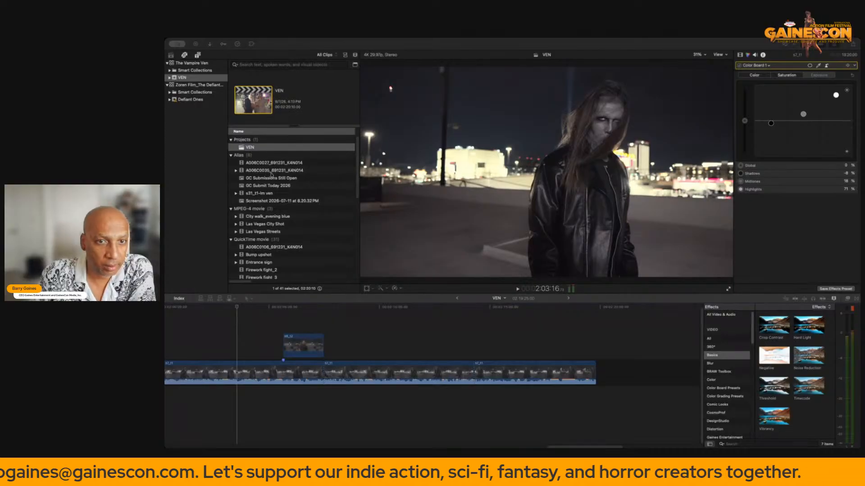
pyautogui.click(420, 342)
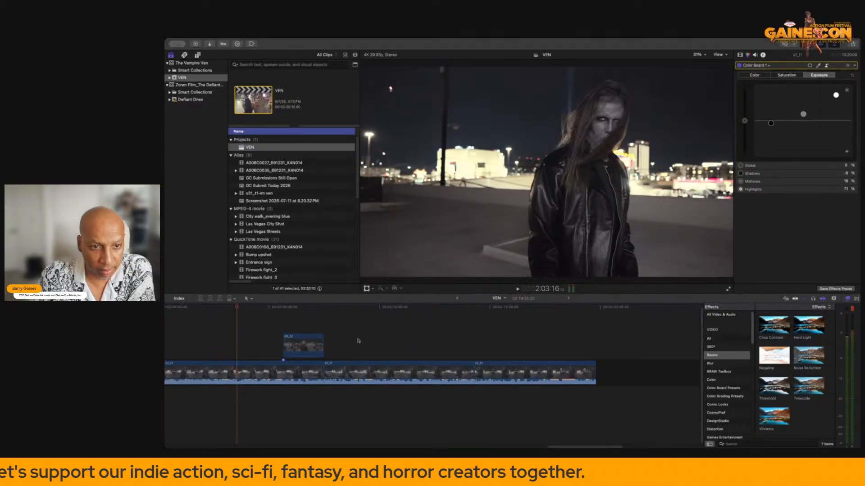
# Play the confrontation again from about 2:04 through the Ven shots to the end of the timeline to review the performance.
pyautogui.click(248, 328)
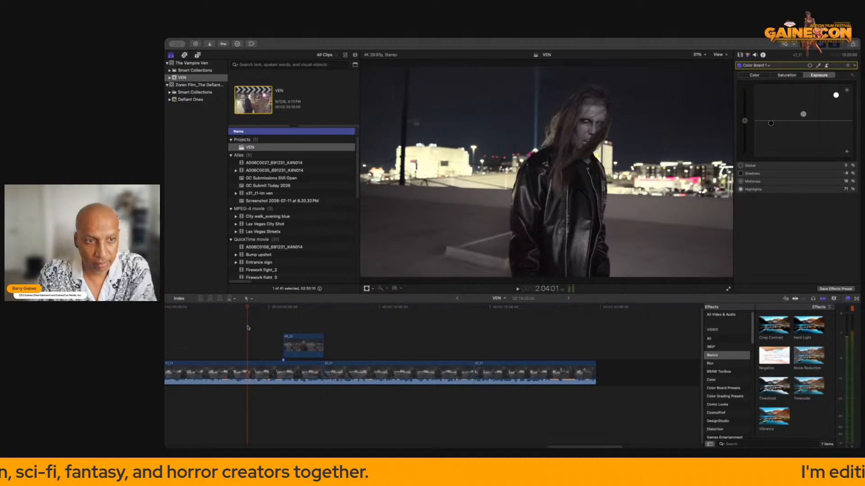
pyautogui.click(371, 332)
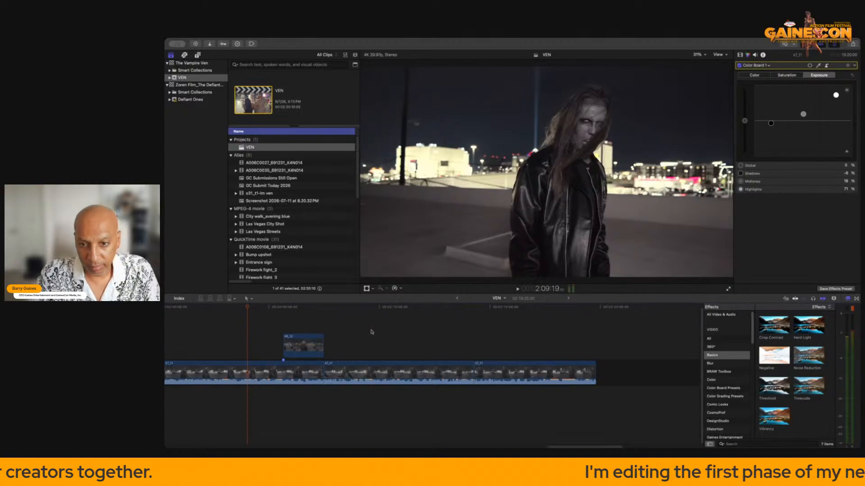
pyautogui.press('space')
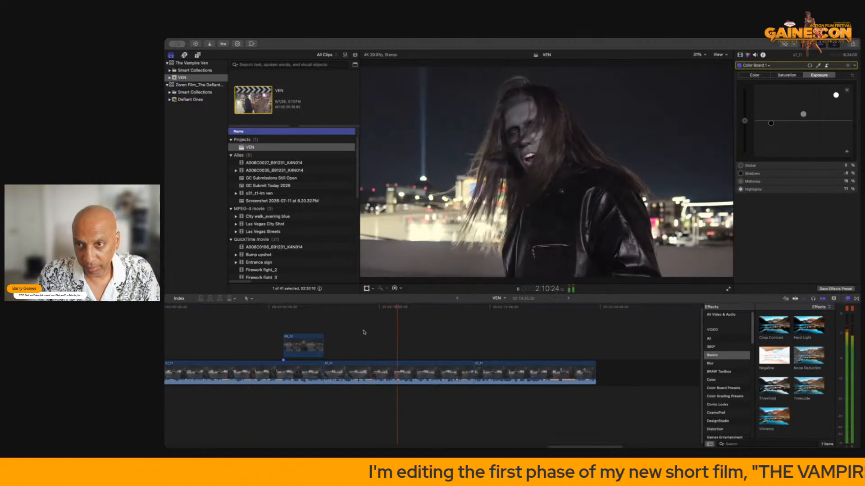
pyautogui.click(165, 258)
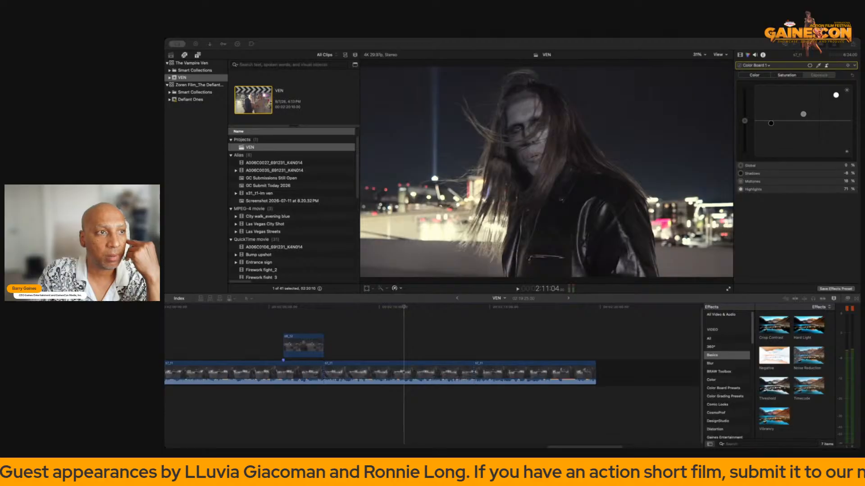
pyautogui.click(263, 332)
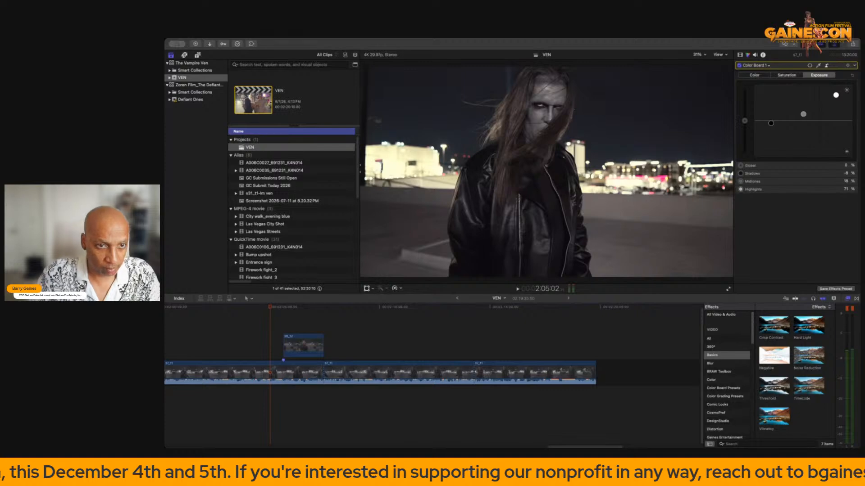
pyautogui.click(238, 314)
pyautogui.press('space')
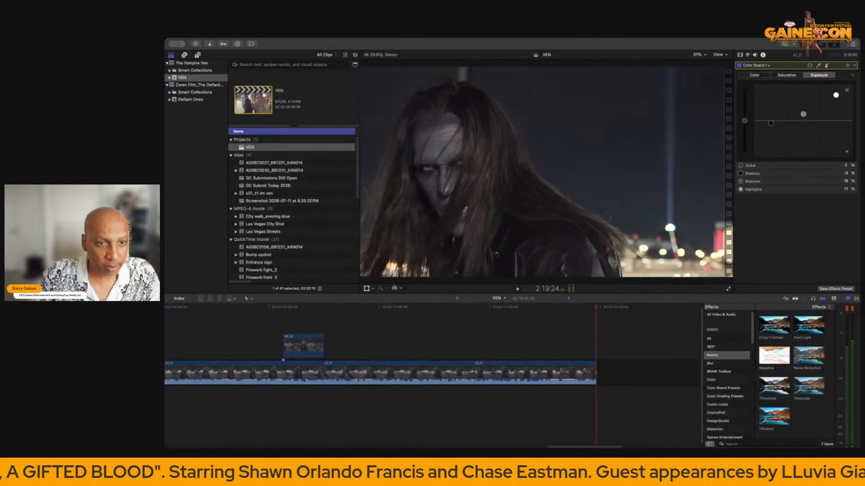
# Bring the Scene 8 Take 2 clip (s8_t2) in from Finder and append it after the last Ven close-up.
pyautogui.press('super+Tab')
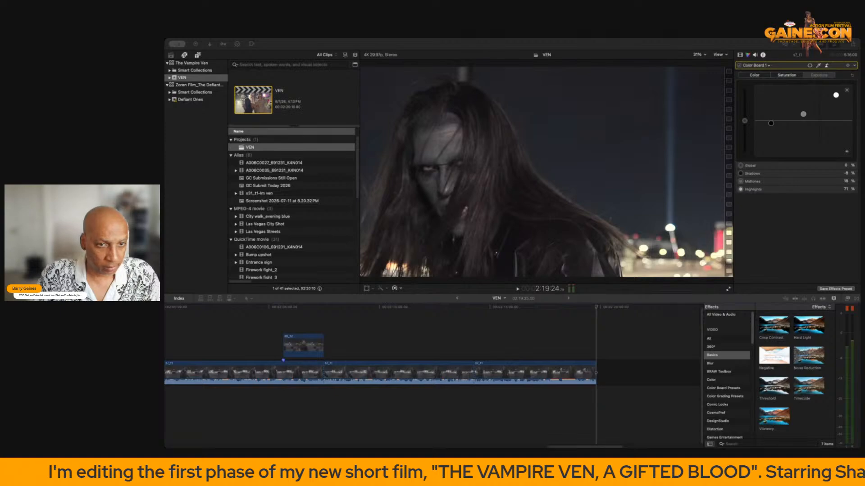
pyautogui.moveTo(165, 225); pyautogui.dragTo(598, 381)
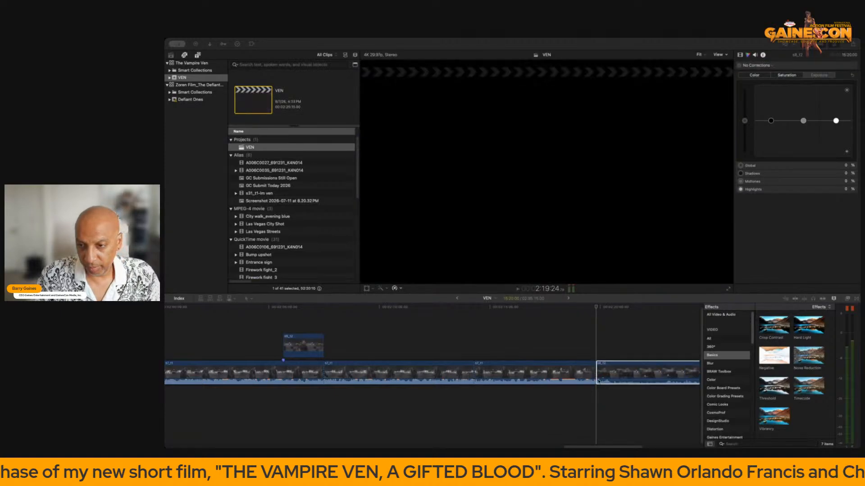
pyautogui.hscroll(6, 460, 350)
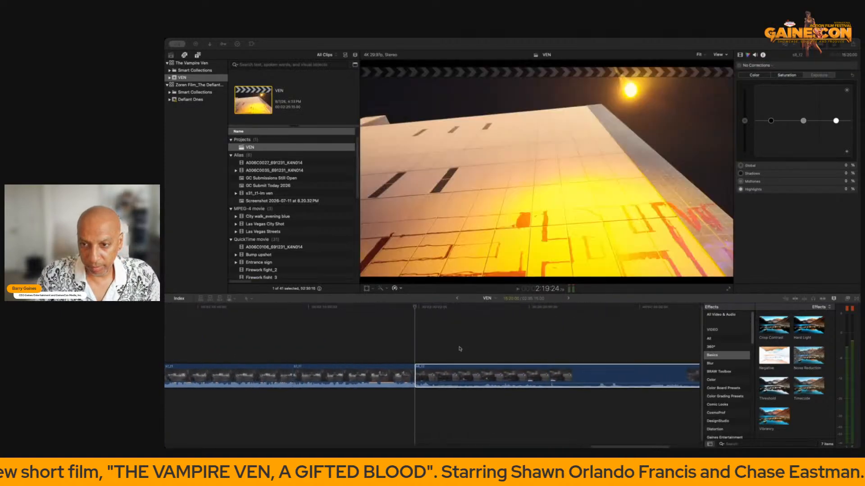
pyautogui.click(360, 337)
pyautogui.click(365, 341)
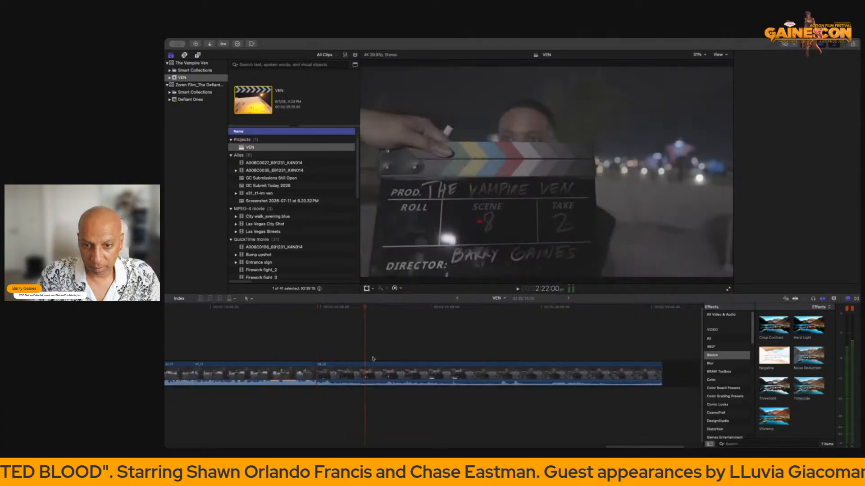
# Scrub from the Ven shots at 2:13:03 across the new cut and slate to 2:27:10 to examine the added footage.
pyautogui.click(270, 350)
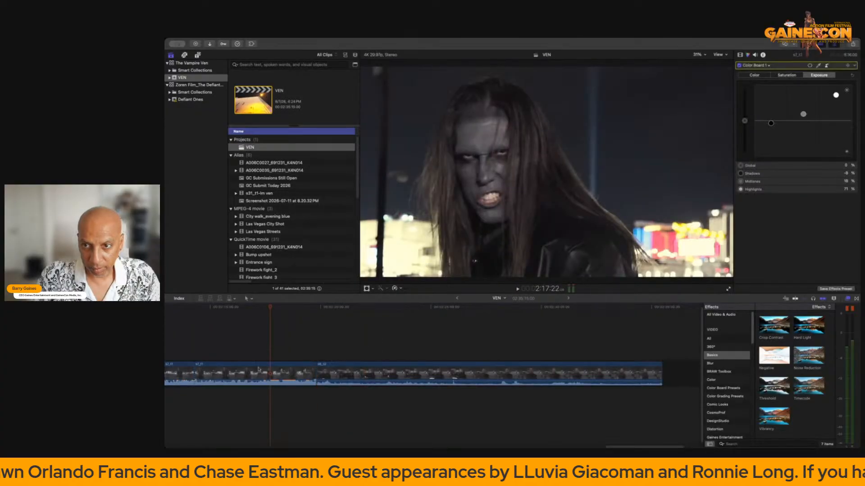
pyautogui.click(259, 369)
pyautogui.hscroll(-3, 482, 317)
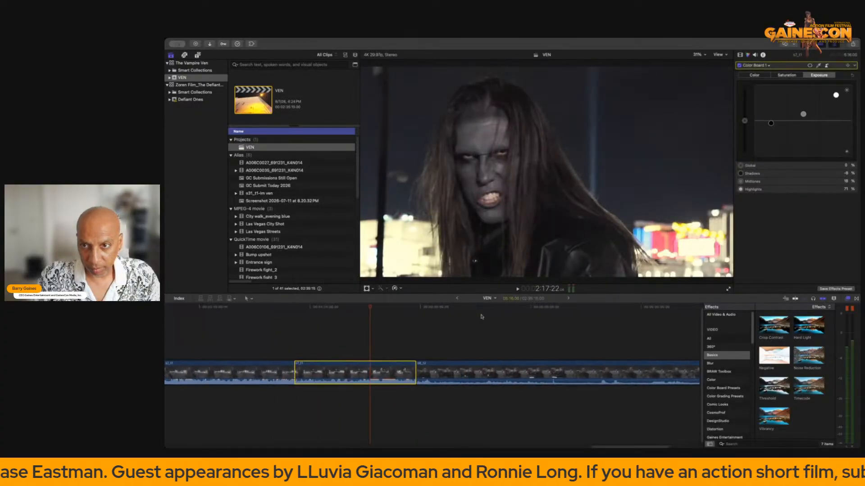
pyautogui.click(269, 351)
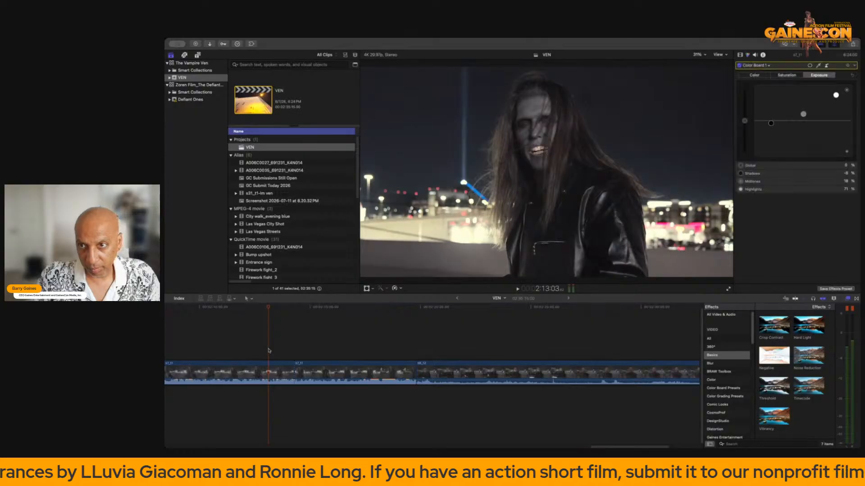
pyautogui.moveTo(268, 314); pyautogui.dragTo(358, 319)
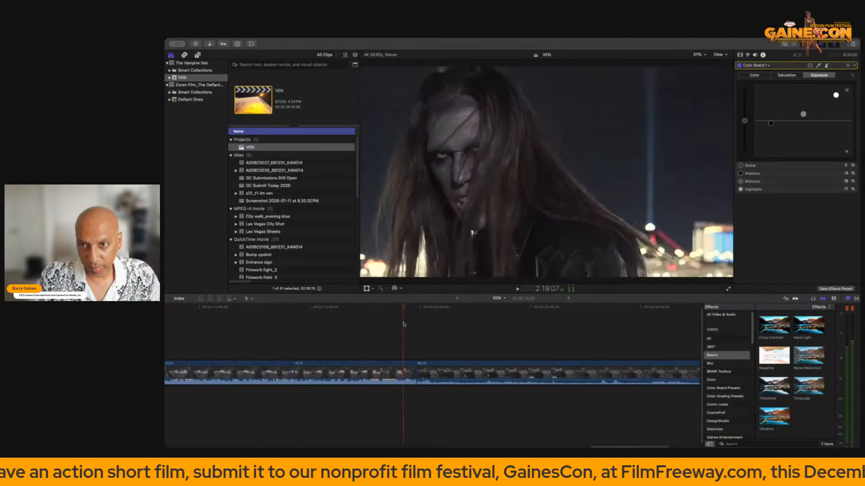
pyautogui.press('space')
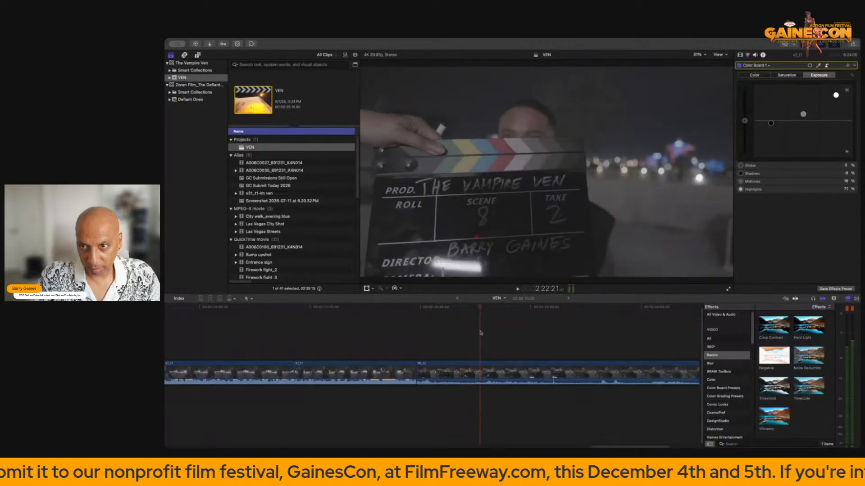
pyautogui.hscroll(8, 437, 343)
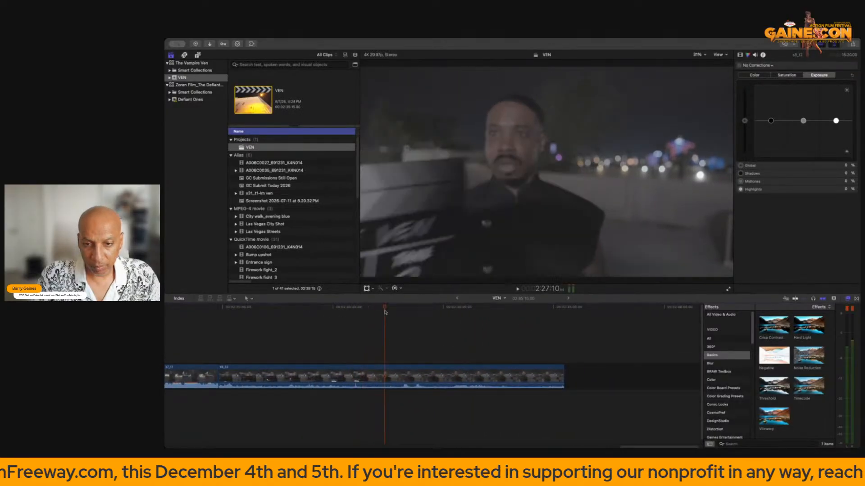
# Try the Alley Voice audio effect from The Guild on the s8_t2 clip and check its audio and video settings.
pyautogui.click(361, 379)
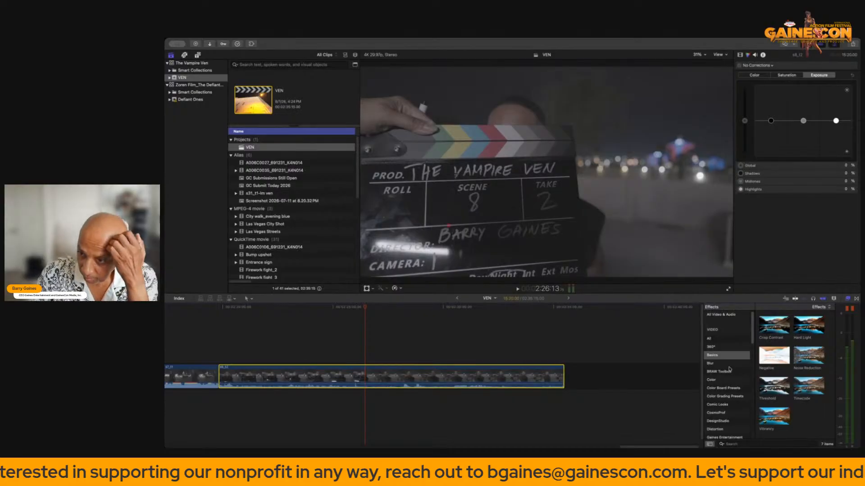
pyautogui.scroll(-10, 731, 368)
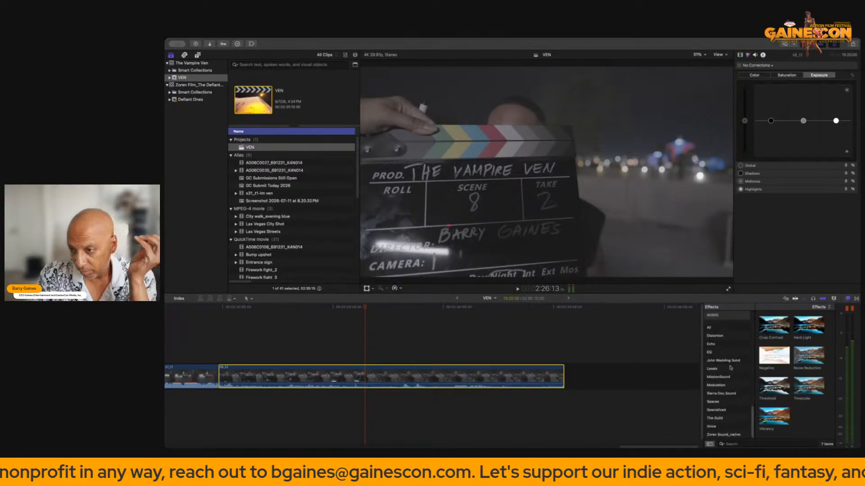
pyautogui.click(716, 419)
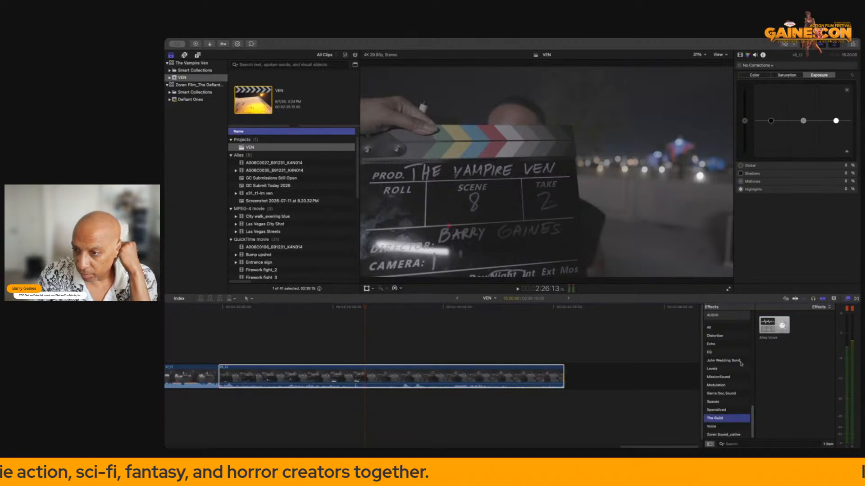
pyautogui.click(766, 332)
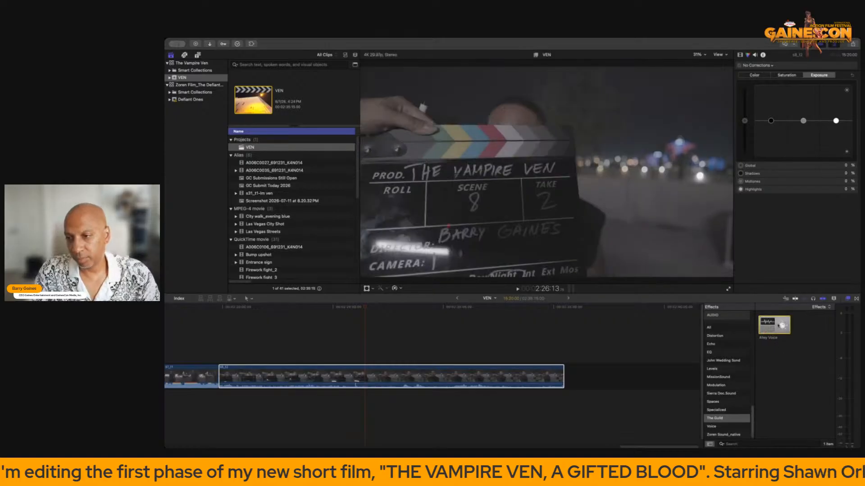
pyautogui.moveTo(774, 327); pyautogui.dragTo(480, 374)
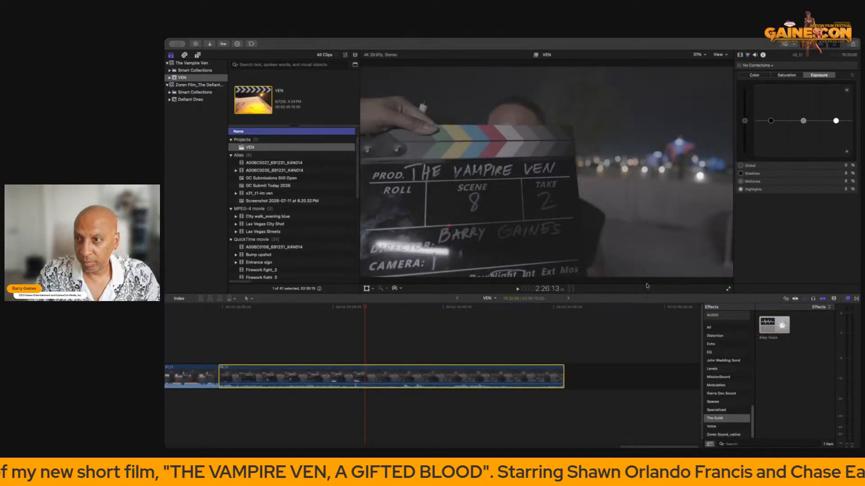
pyautogui.click(756, 55)
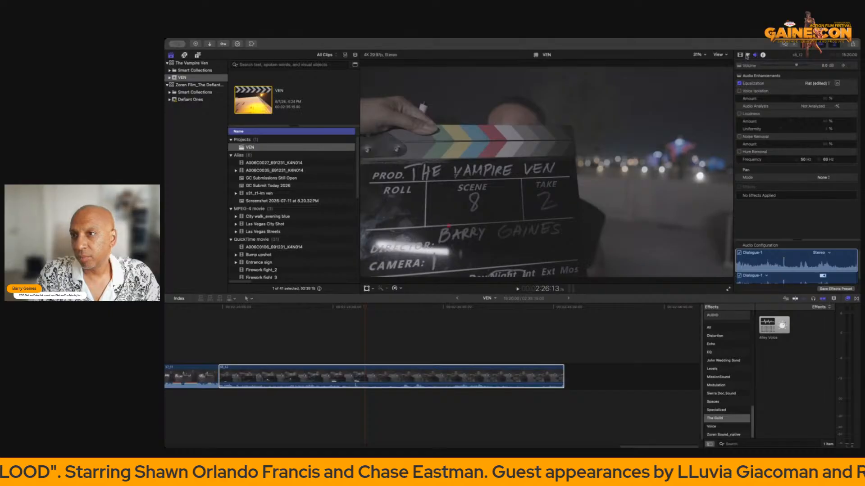
pyautogui.click(741, 56)
pyautogui.click(770, 392)
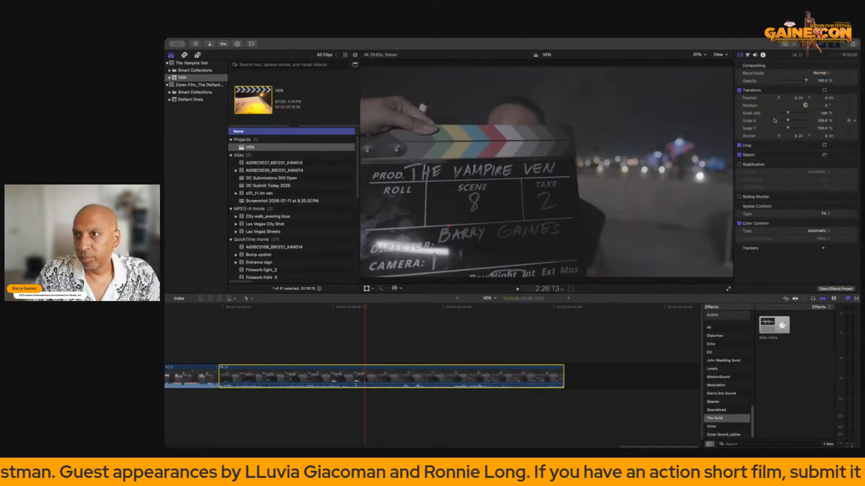
# Apply the Review Sound audio effect from MissionSound to the s8_t2 clip.
pyautogui.click(757, 56)
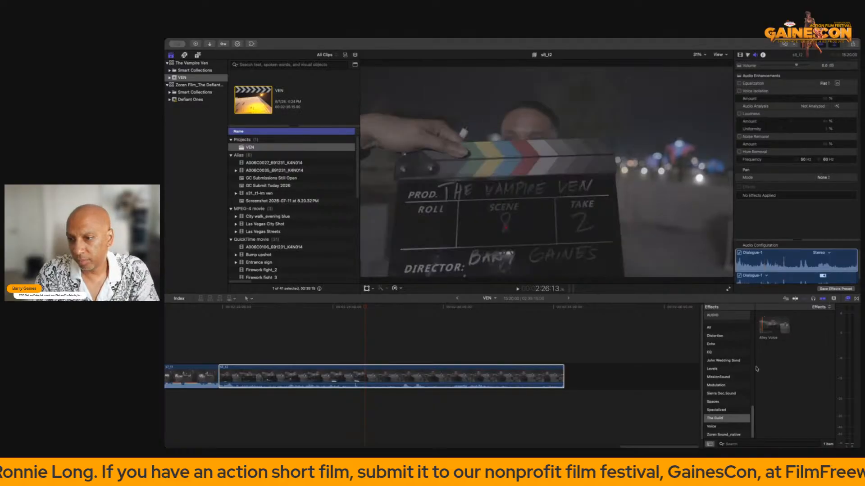
pyautogui.click(723, 377)
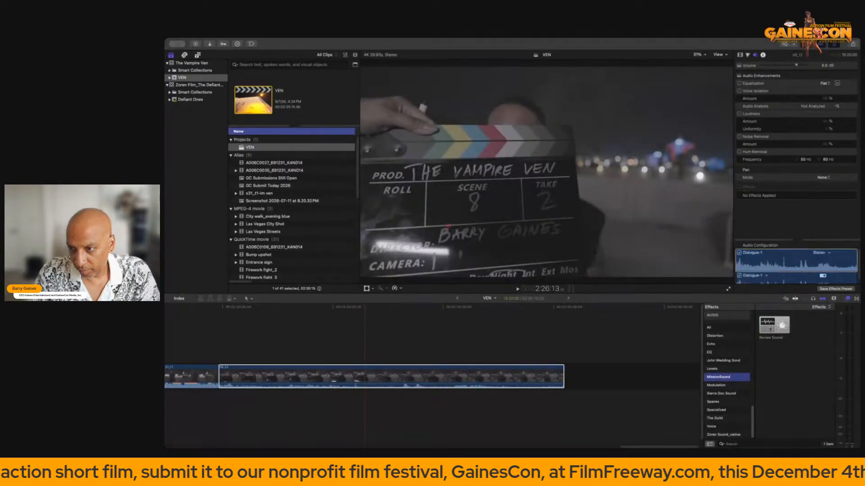
pyautogui.doubleClick(770, 329)
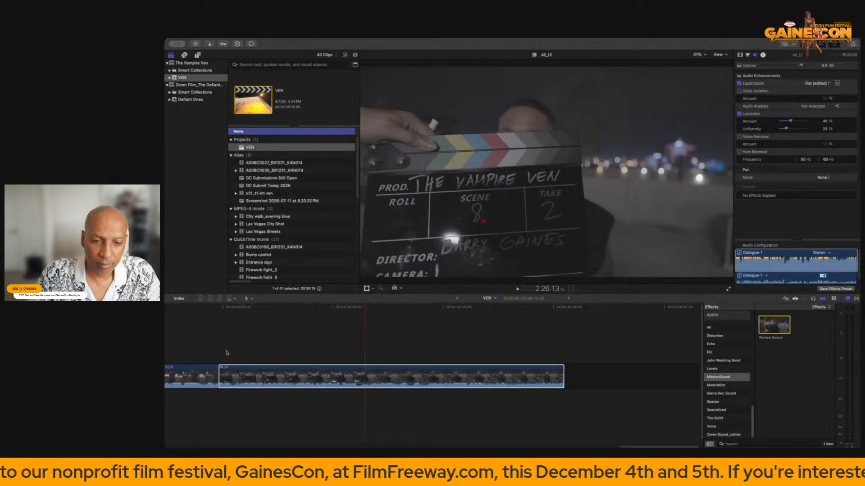
# Play the s8_t2 clip from its start and remove everything before 2:29:21, including the slate.
pyautogui.click(227, 352)
pyautogui.press('space')
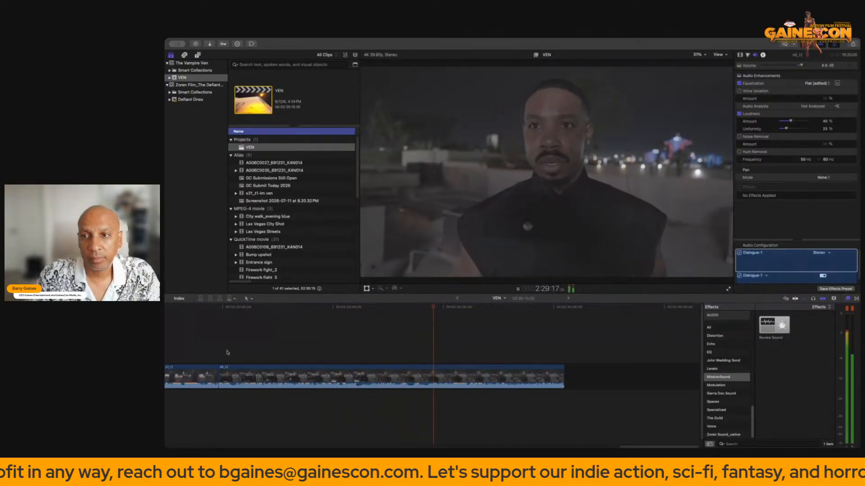
pyautogui.press('space')
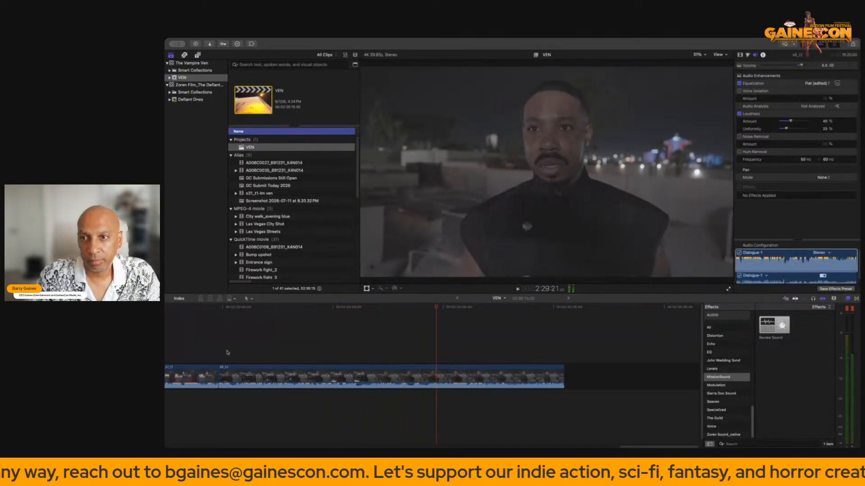
pyautogui.click(469, 375)
pyautogui.press('super+b')
pyautogui.press('Delete')
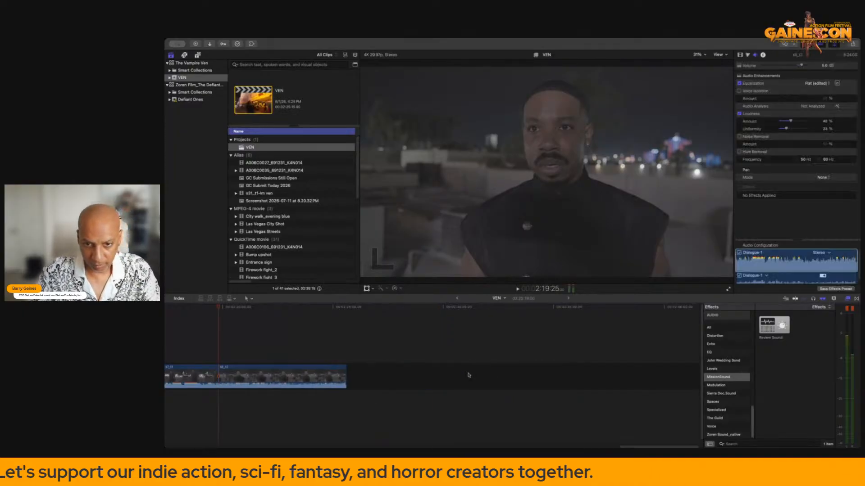
# Play the cut from the Ven close-up into the trimmed s8_t2 clip twice and move the playhead to 2:20:16.
pyautogui.hscroll(-3, 358, 357)
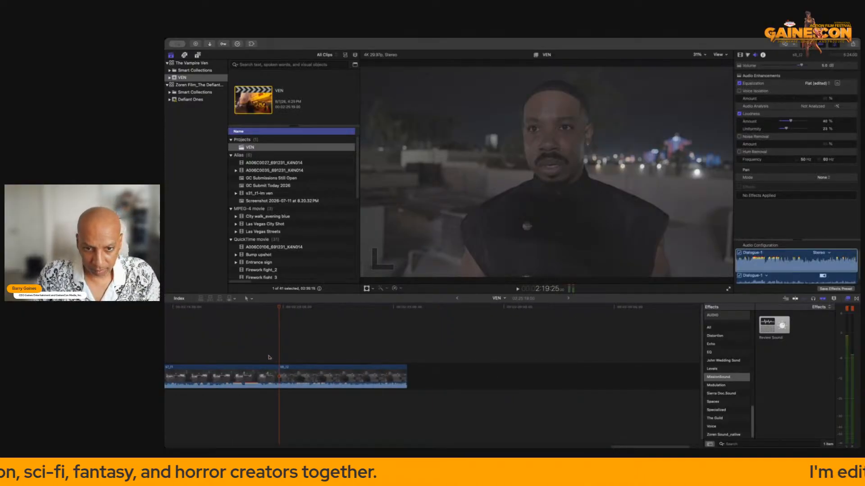
pyautogui.click(266, 358)
pyautogui.press('space')
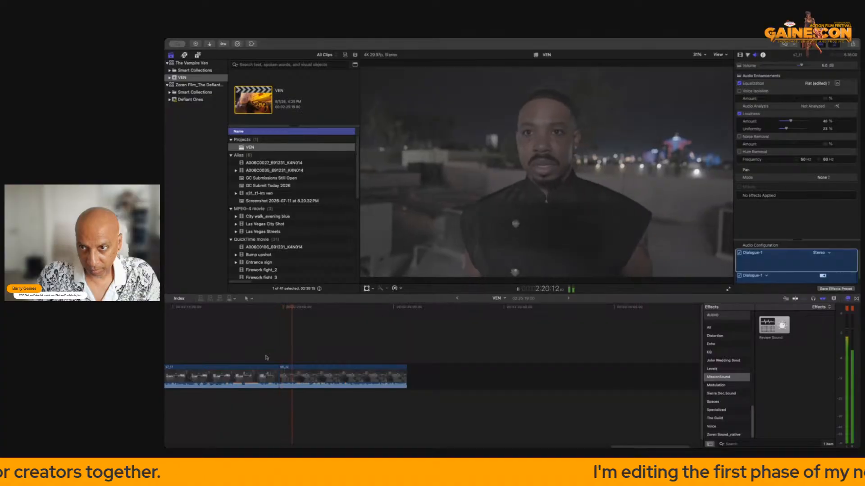
pyautogui.press('space')
pyautogui.click(267, 362)
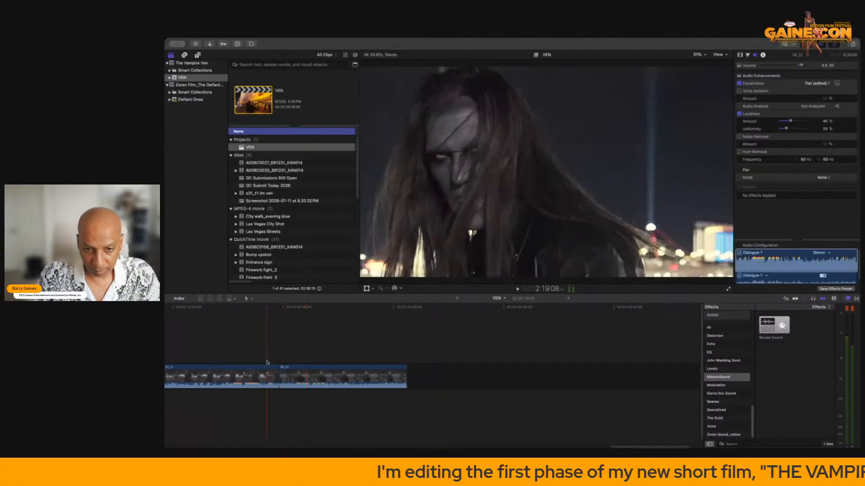
pyautogui.press('space')
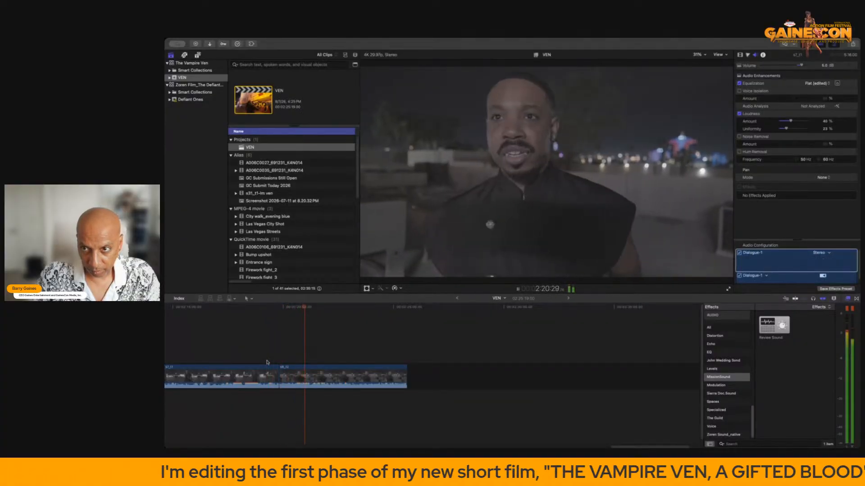
pyautogui.press('space')
pyautogui.click(288, 312)
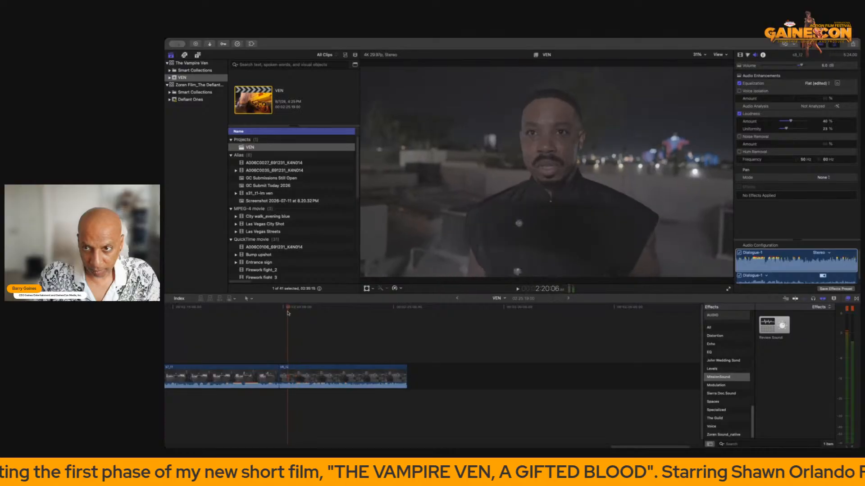
pyautogui.moveTo(288, 314)
pyautogui.mouseDown()
pyautogui.moveTo(279, 315)
pyautogui.moveTo(296, 320)
pyautogui.mouseUp()
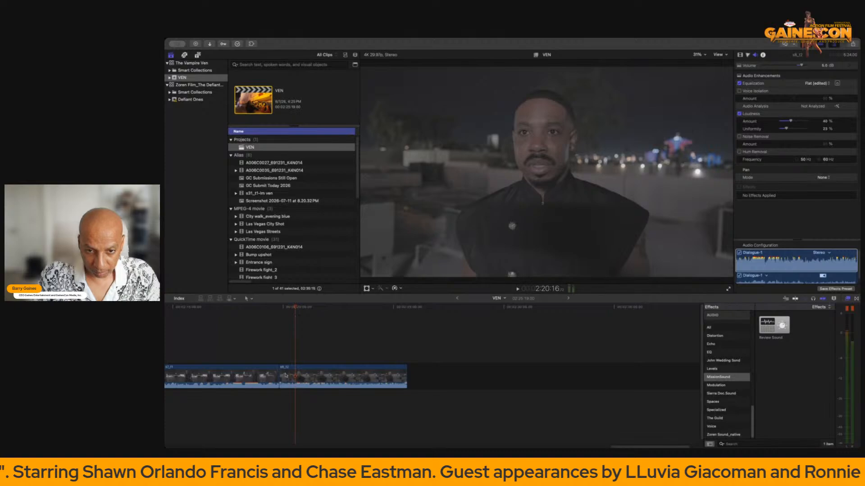
# Try trimming the start of the s8_t2 clip up to 2:20:16, play the cut into it, and undo the trim.
pyautogui.moveTo(282, 377); pyautogui.dragTo(297, 376)
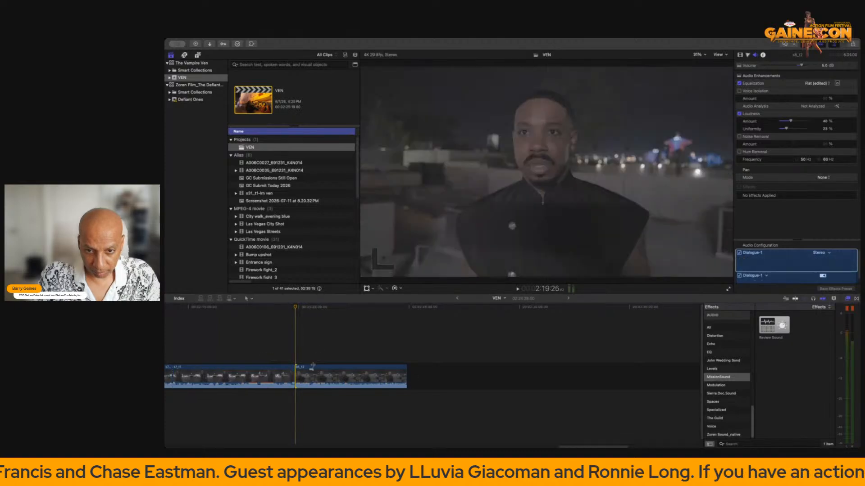
pyautogui.click(235, 347)
pyautogui.press('space')
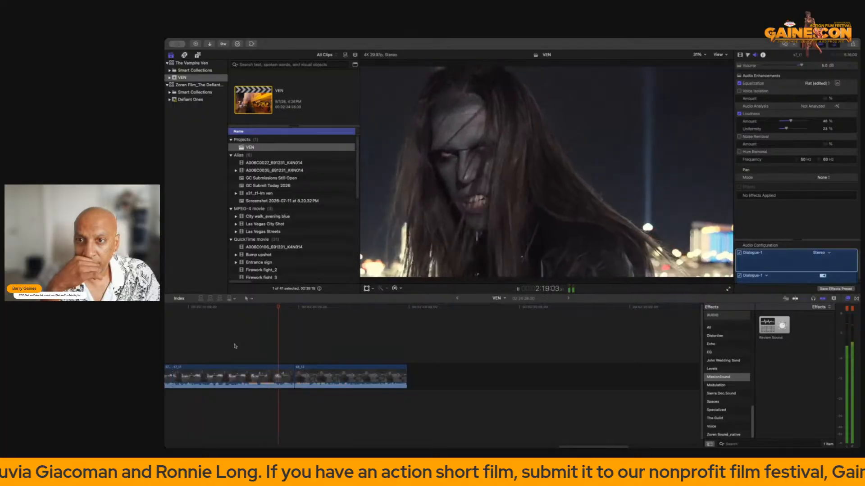
pyautogui.press('space')
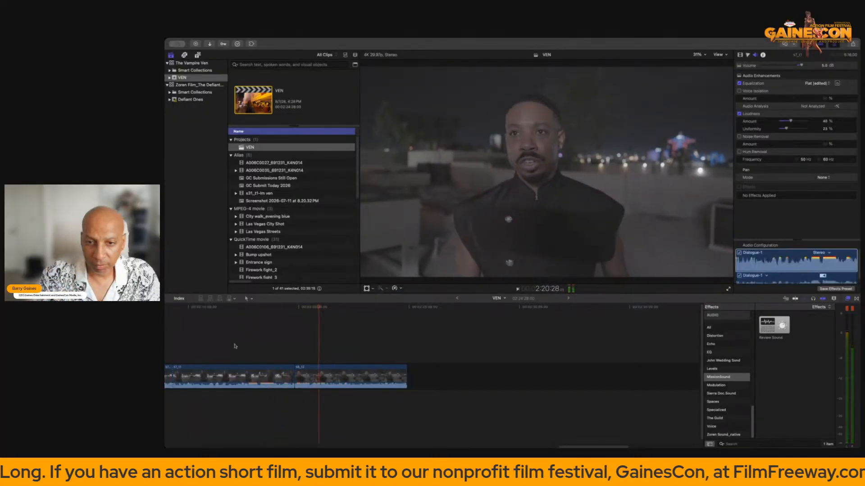
pyautogui.press('super+z')
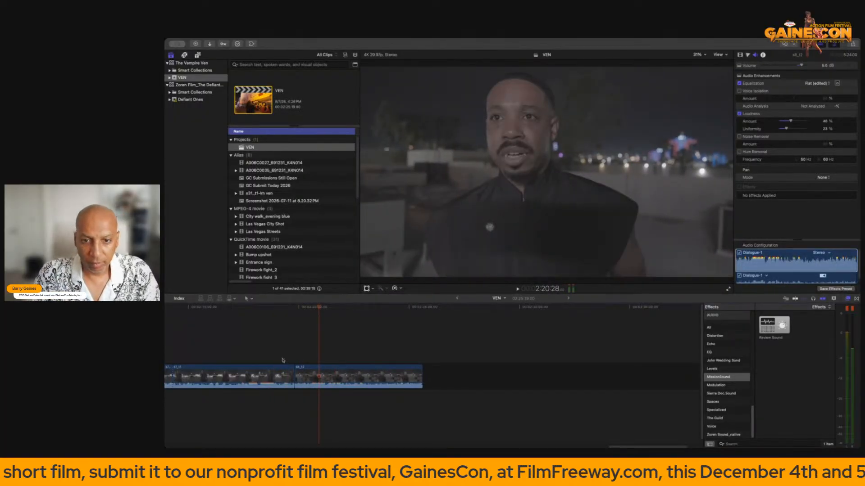
# Play the cut from the s7_t1 close-up into the s8_t2 clip and stop at 2:22:15.
pyautogui.click(283, 361)
pyautogui.press('space')
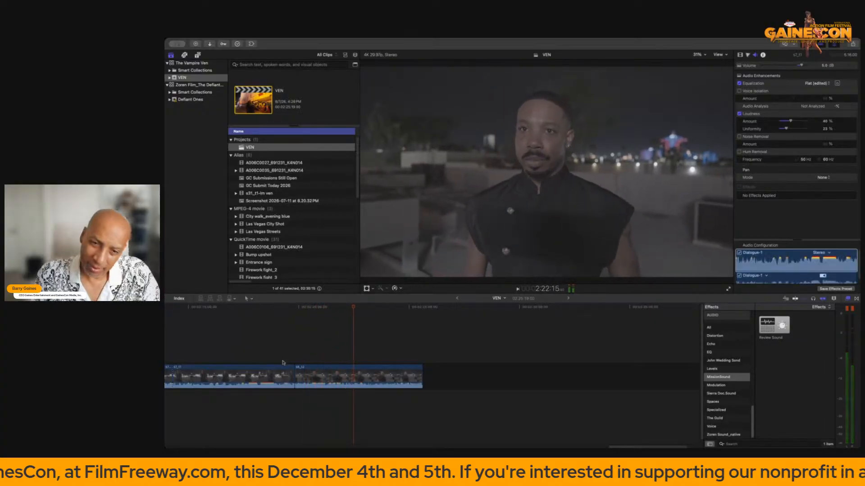
pyautogui.press('space')
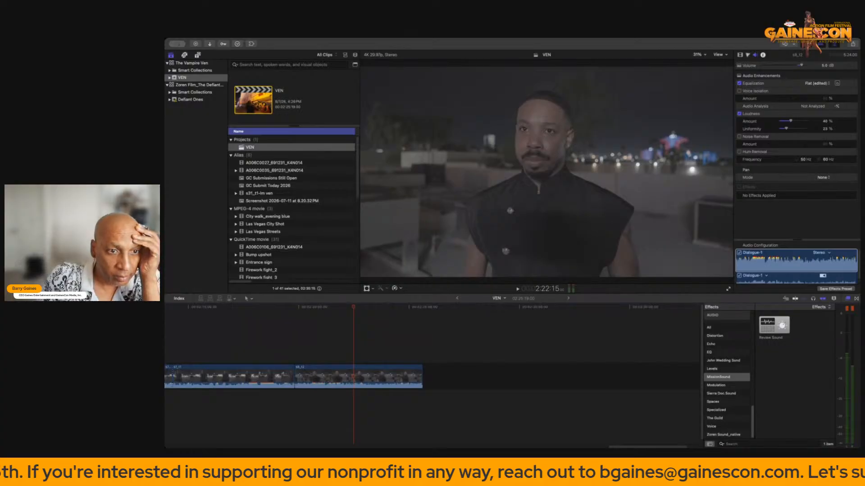
# Bring the s8_t1 clip into the project and place it directly after s8_t2 at the end of the timeline.
pyautogui.press('super+Tab')
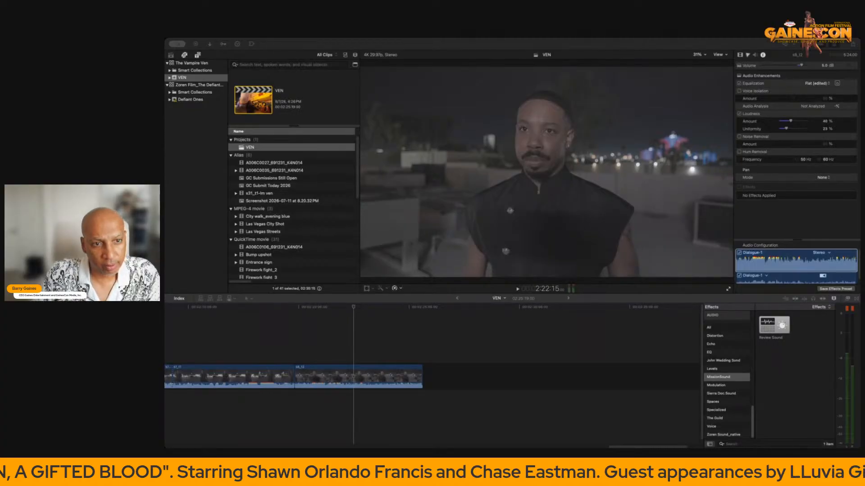
pyautogui.moveTo(468, 348); pyautogui.dragTo(440, 383)
pyautogui.click(426, 351)
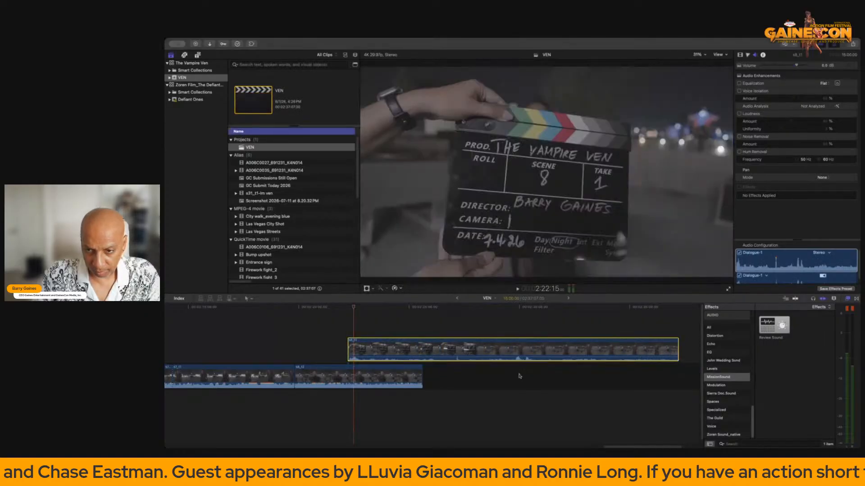
pyautogui.moveTo(426, 351); pyautogui.dragTo(517, 378)
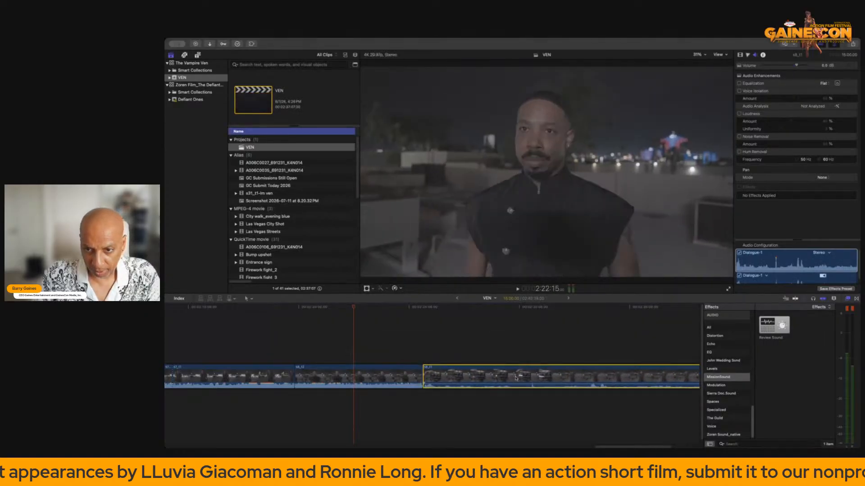
pyautogui.moveTo(423, 344); pyautogui.dragTo(434, 381)
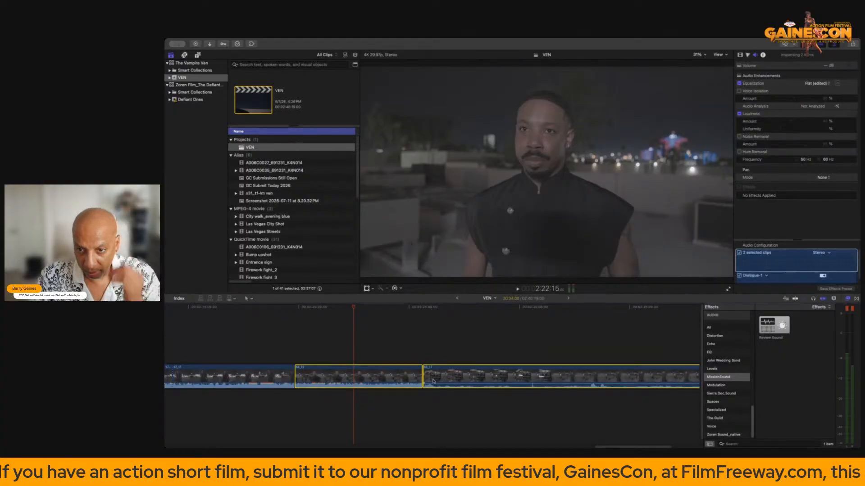
pyautogui.rightClick(447, 376)
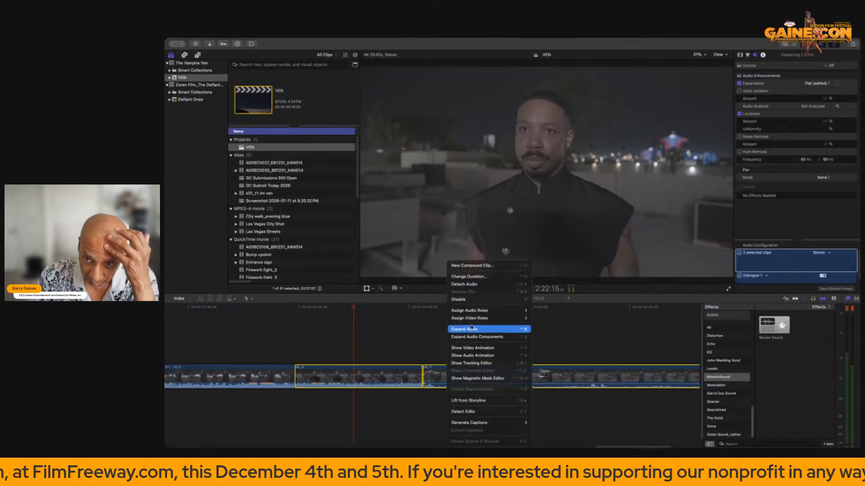
pyautogui.click(401, 301)
pyautogui.click(392, 343)
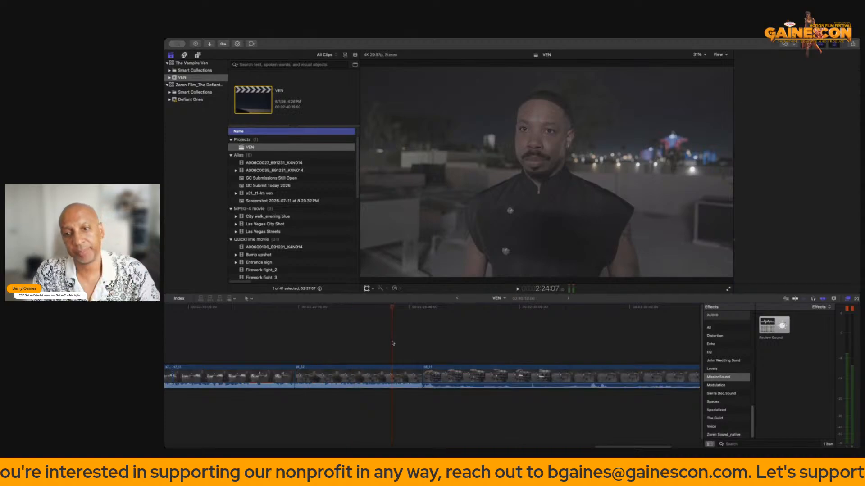
# Apply the Review Sound audio effect to the s8_t1 clip and play the sequence from the end of s7_t1 through to 2:37:18.
pyautogui.click(452, 371)
pyautogui.moveTo(761, 332); pyautogui.dragTo(477, 374)
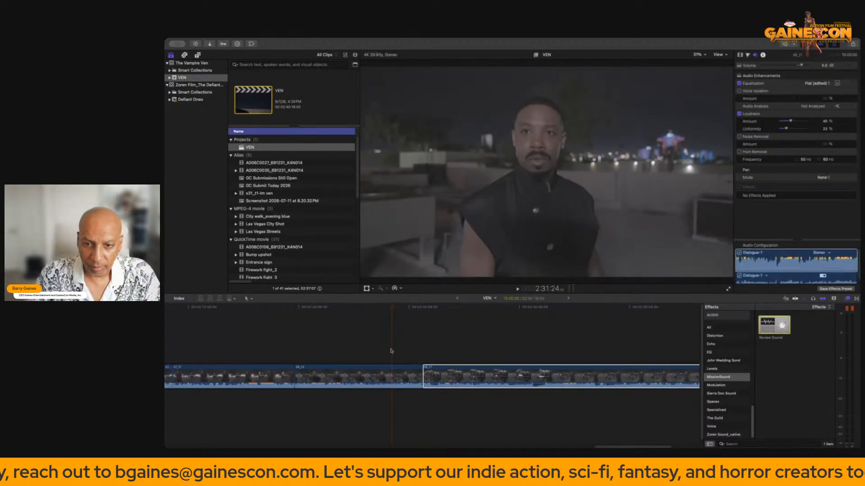
pyautogui.click(285, 357)
pyautogui.press('space')
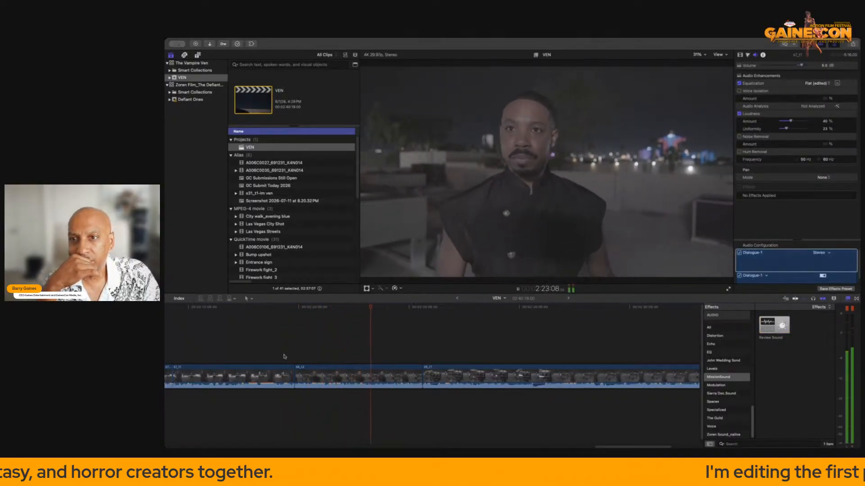
pyautogui.press('space')
pyautogui.press('space')
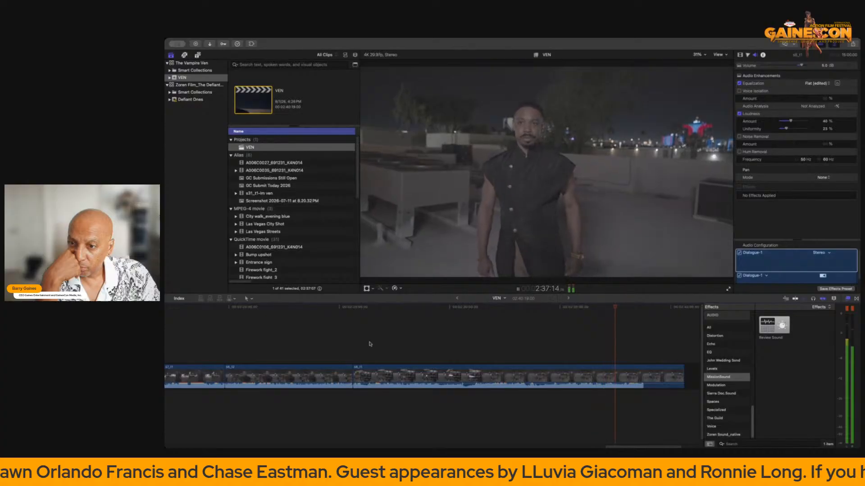
pyautogui.press('space')
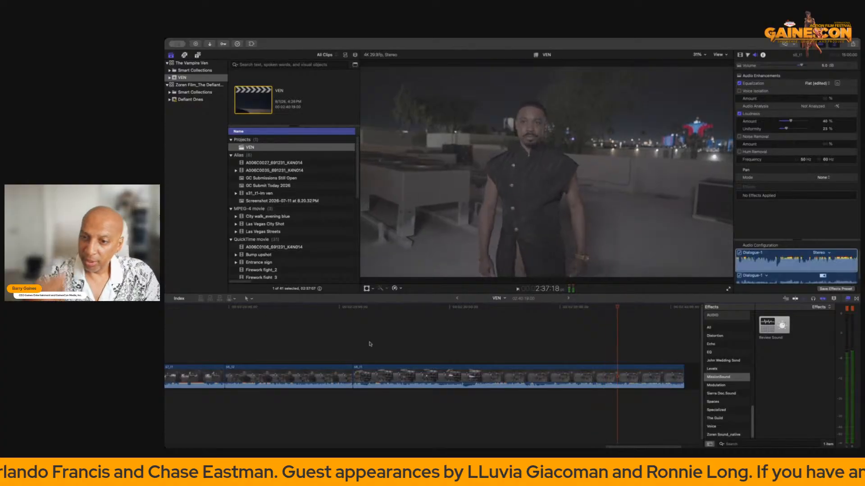
# Split the s8_t1 clip at 2:34:10, delete the part before it including the slate, and play the shortened clip.
pyautogui.click(535, 363)
pyautogui.press('space')
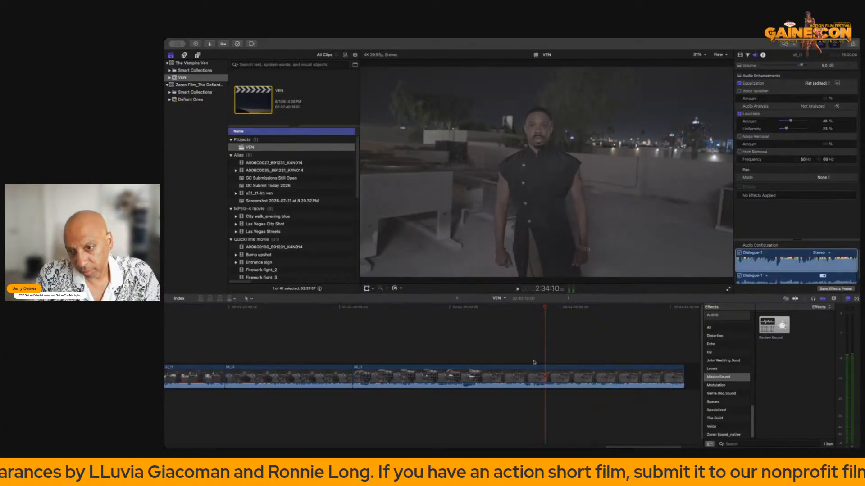
pyautogui.click(558, 377)
pyautogui.press('super+b')
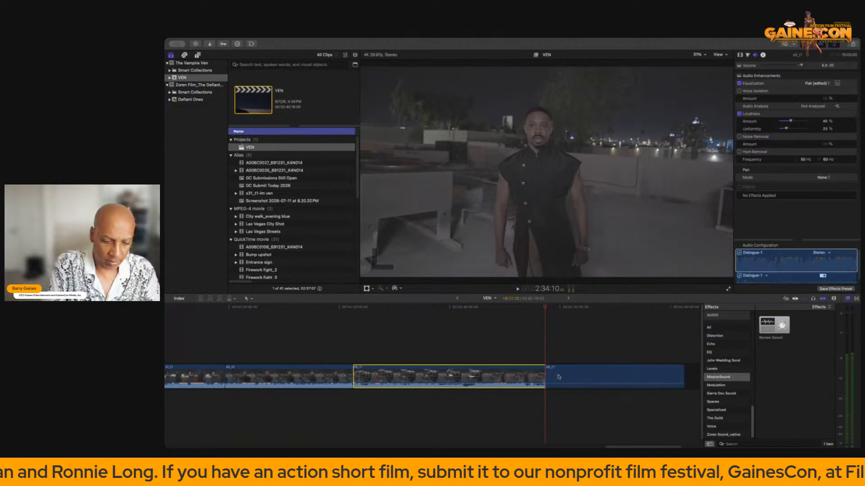
pyautogui.press('Delete')
pyautogui.press('space')
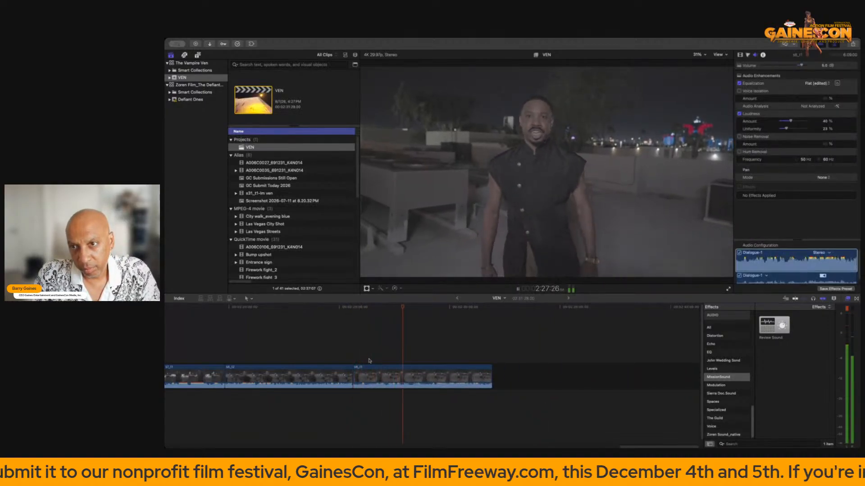
pyautogui.press('space')
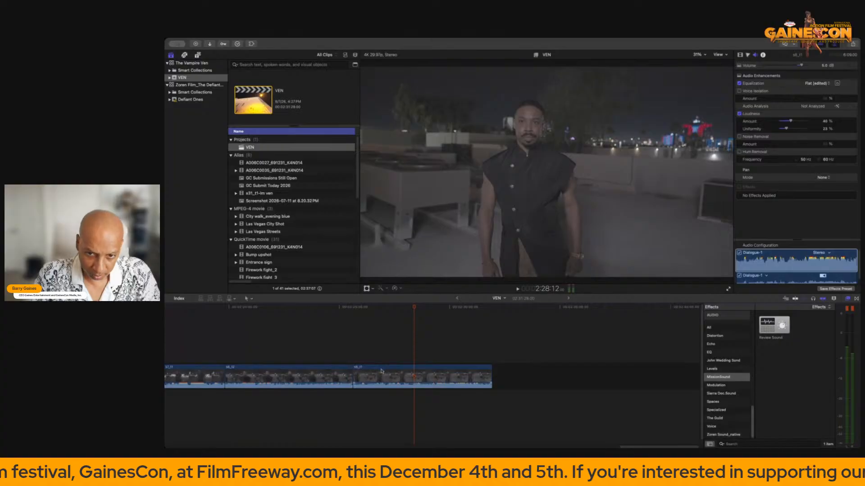
# Move the s8_t1 clip ahead of s8_t2 and play the new order from s7_t1 to 2:30:06.
pyautogui.click(279, 371)
pyautogui.click(197, 352)
pyautogui.press('space')
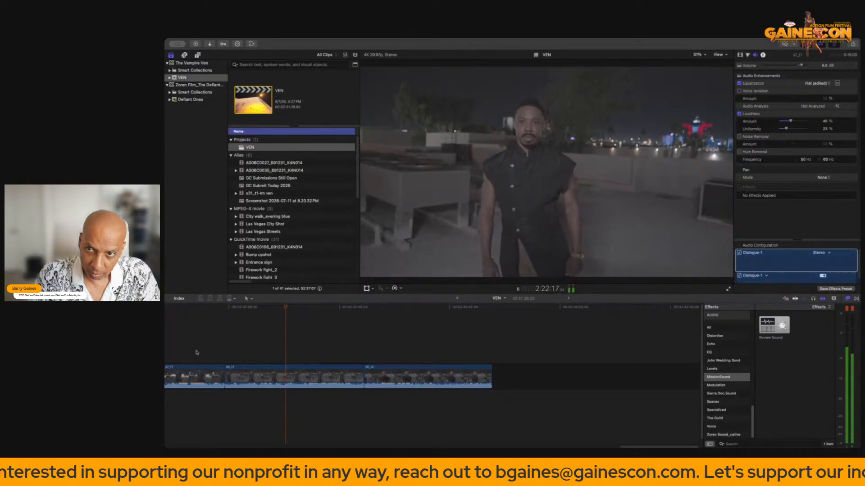
pyautogui.press('space')
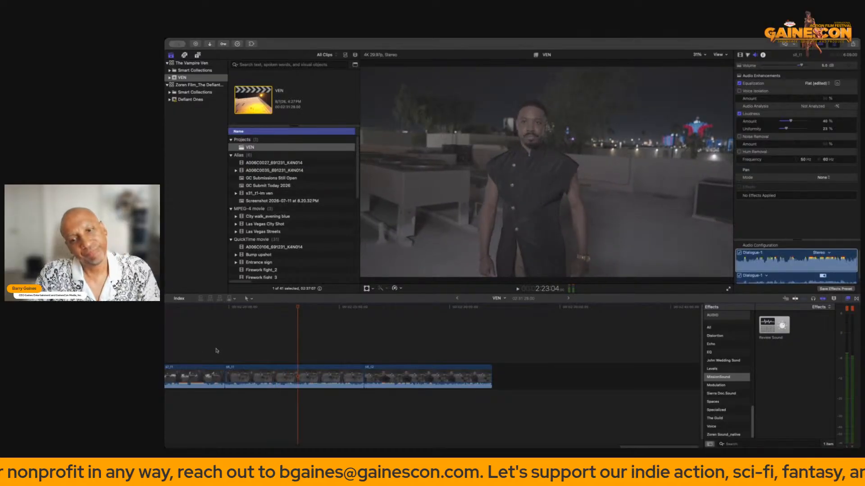
pyautogui.press('space')
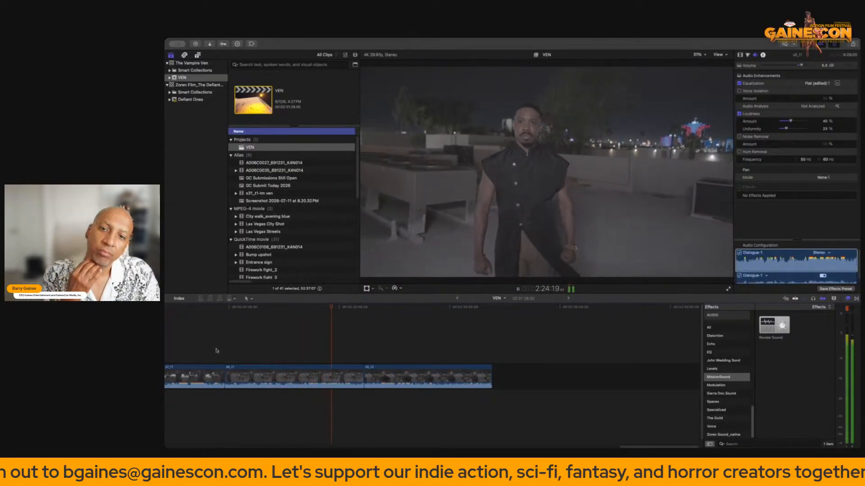
pyautogui.press('b')
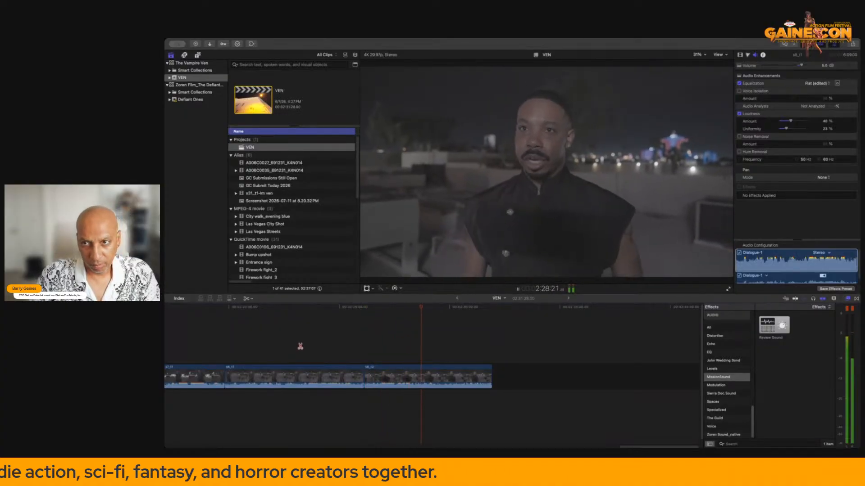
pyautogui.press('a')
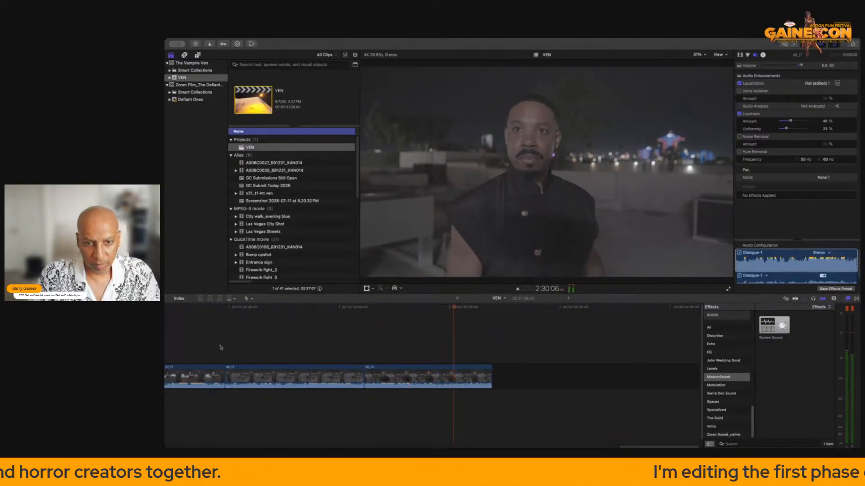
# Play the cut from s7_t1 into s8_t1 twice, the second time starting from 2:17:00.
pyautogui.click(205, 347)
pyautogui.press('space')
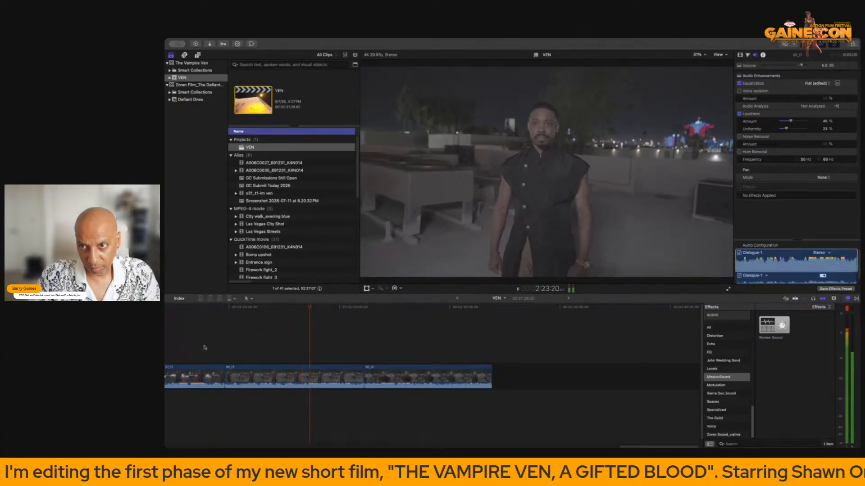
pyautogui.hscroll(-4, 265, 333)
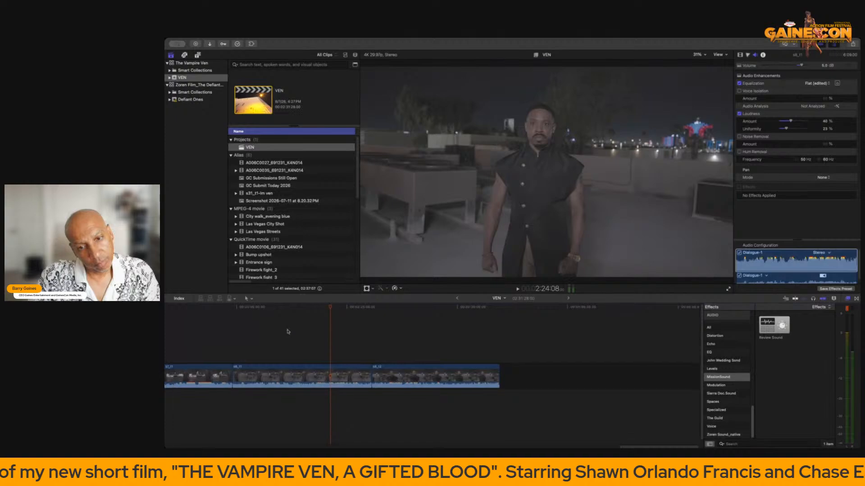
pyautogui.click(216, 340)
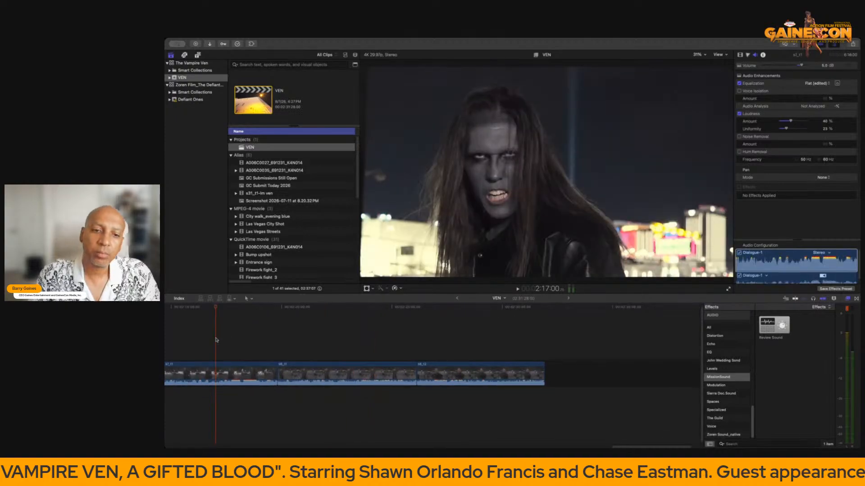
pyautogui.press('space')
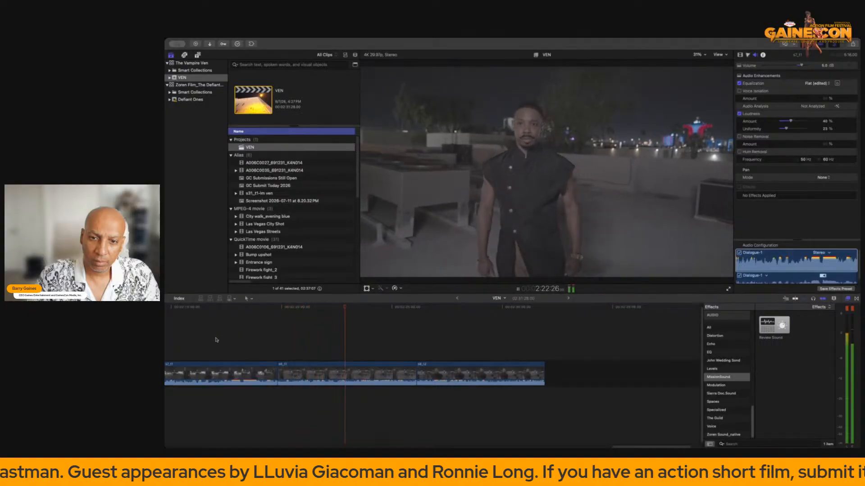
pyautogui.press('space')
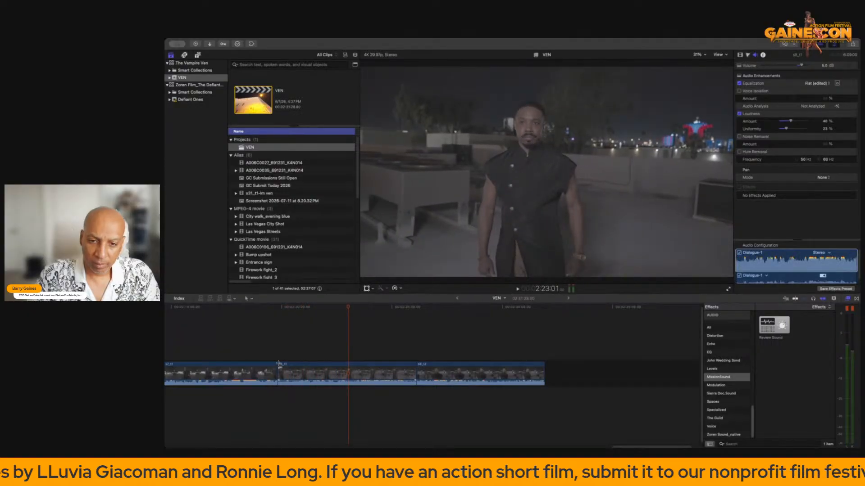
# Play the cut into s8_t1 up to 2:20:06 and trim the start of the s8_t1 clip to that point.
pyautogui.click(271, 355)
pyautogui.press('space')
pyautogui.press('space')
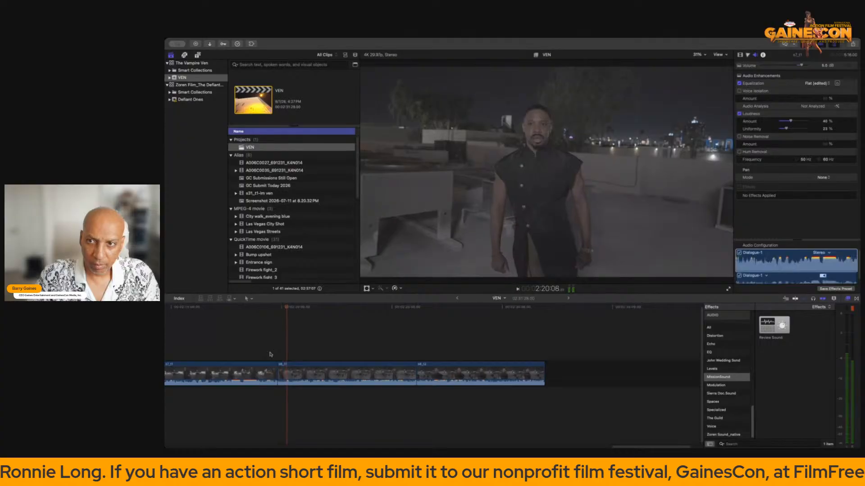
pyautogui.moveTo(280, 373); pyautogui.dragTo(288, 375)
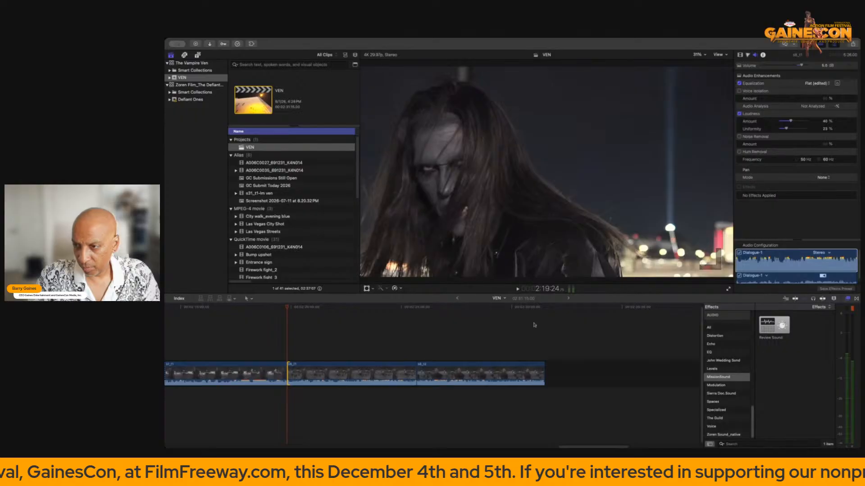
# Extend the start of the s8_t1 clip back to a duration of 6:03 and play across the cut.
pyautogui.click(244, 374)
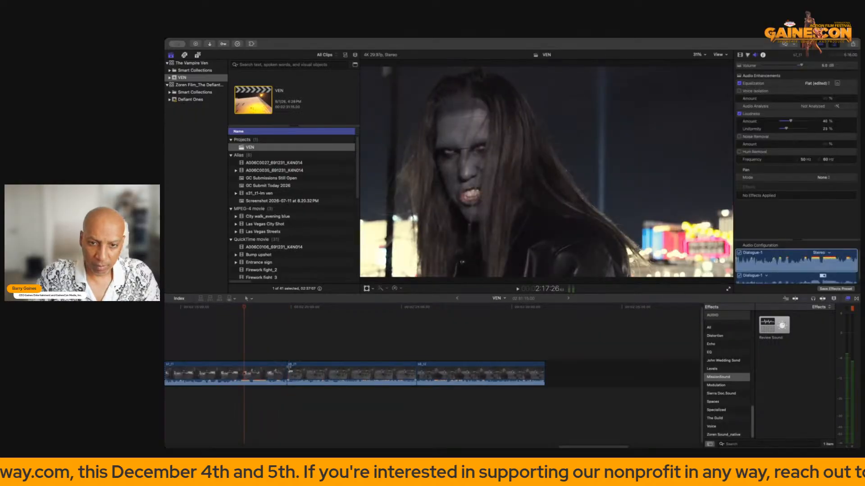
pyautogui.moveTo(290, 369); pyautogui.dragTo(282, 369)
pyautogui.press('space')
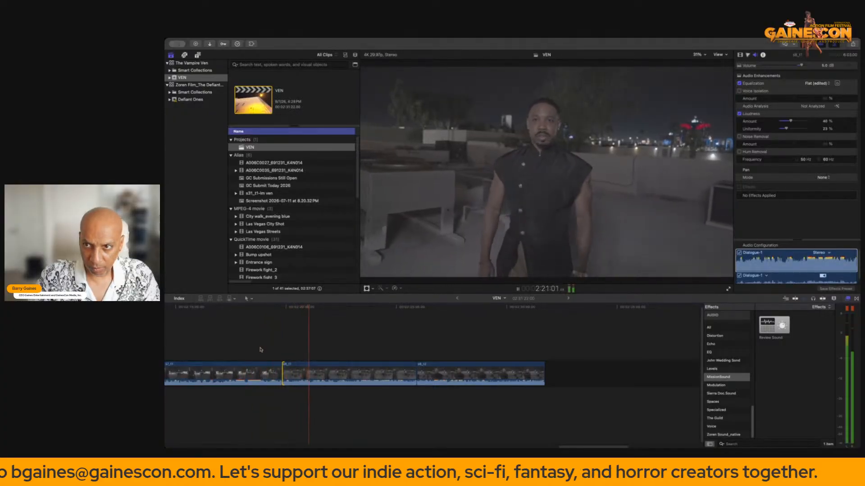
pyautogui.press('space')
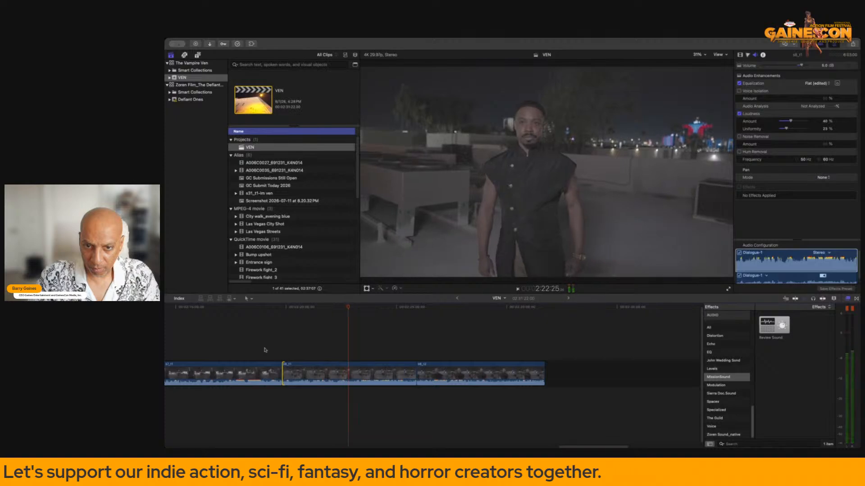
# Move the s8_t2 clip ahead of s8_t1 and play the new cut from s7_t1 up to 2:20:06.
pyautogui.moveTo(441, 374); pyautogui.dragTo(301, 359)
pyautogui.click(275, 354)
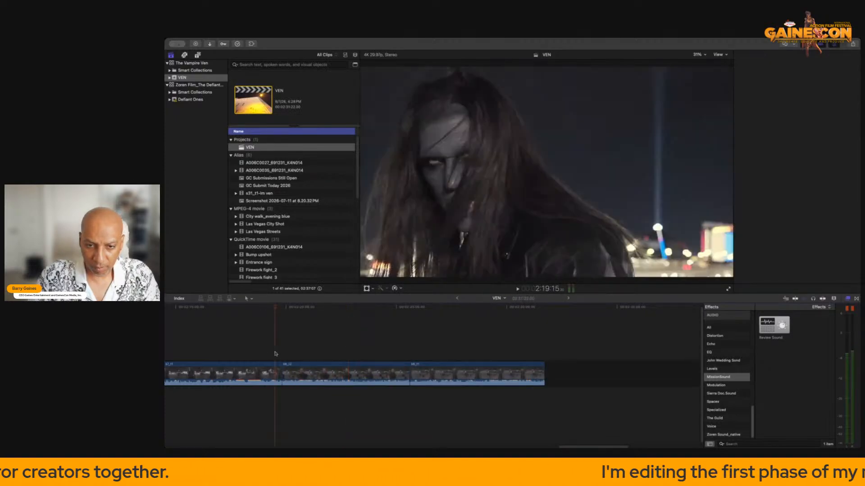
pyautogui.press('space')
pyautogui.press('space')
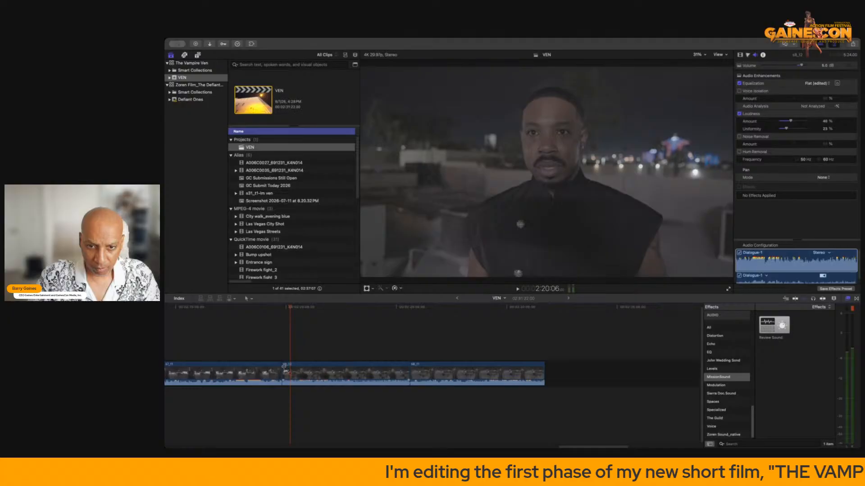
# Trim the start of the s8_t2 clip to a duration of 5:16 and play across the cut twice.
pyautogui.moveTo(284, 366); pyautogui.dragTo(290, 366)
pyautogui.press('space')
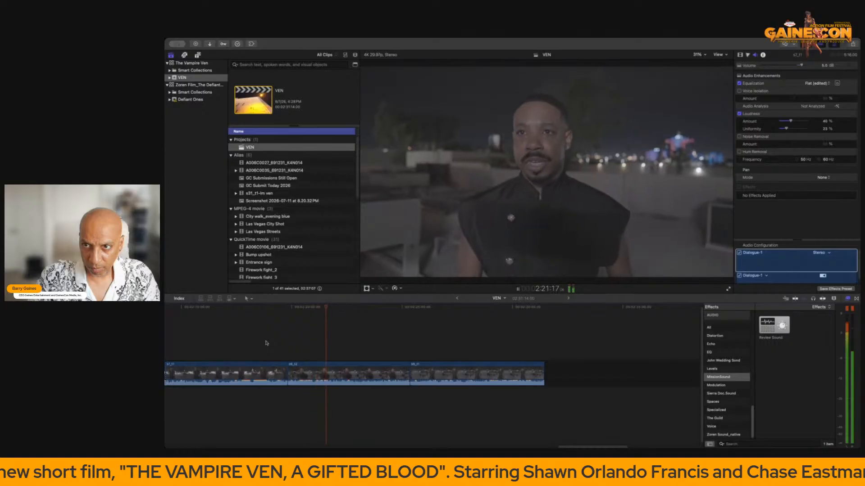
pyautogui.press('space')
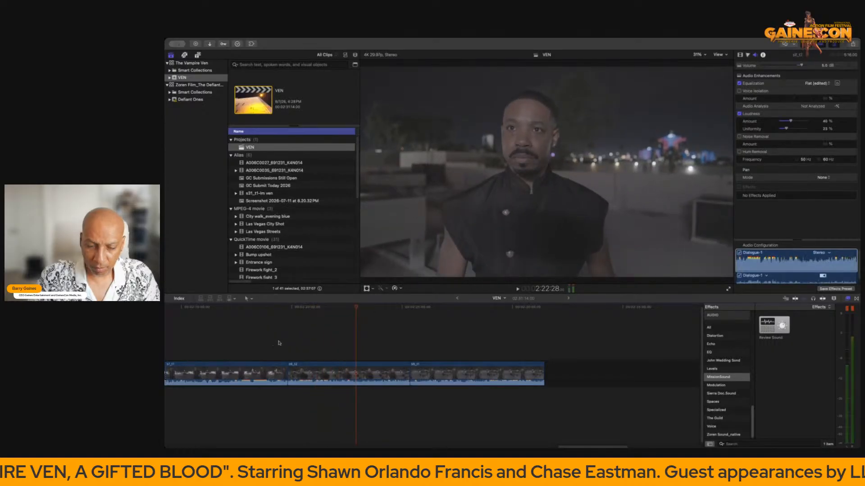
pyautogui.click(250, 348)
pyautogui.press('space')
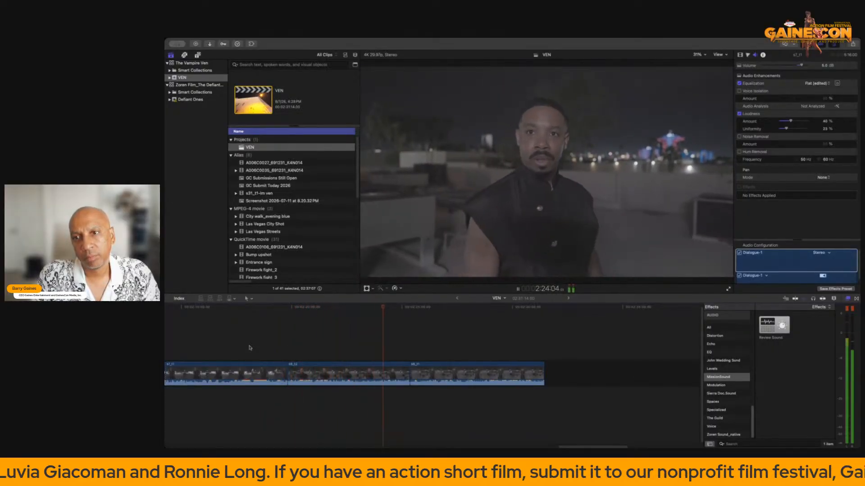
# Delete the s8_t1 clip, trim the end of s8_t2 back to 2:24:07, and play the result from 2:18:04.
pyautogui.click(423, 374)
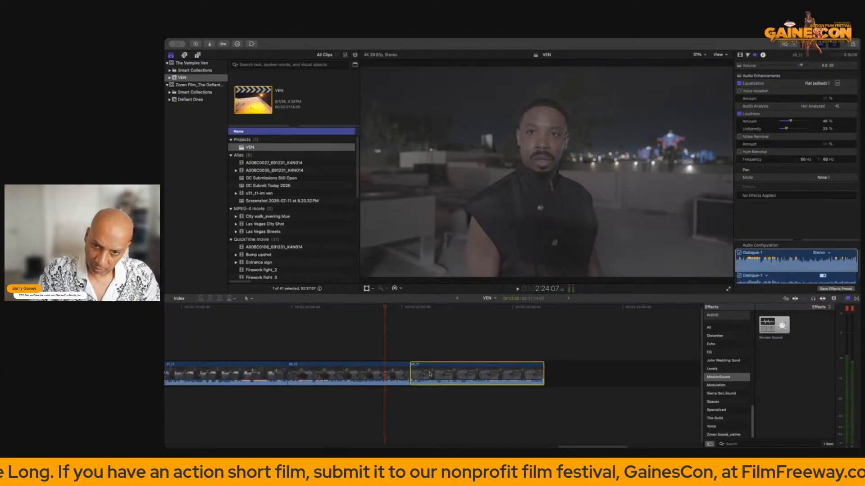
pyautogui.press('Delete')
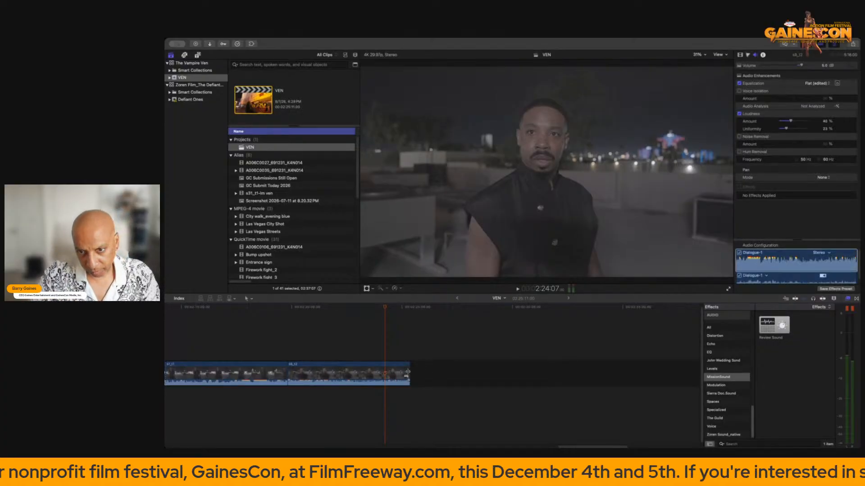
pyautogui.moveTo(407, 372); pyautogui.dragTo(382, 374)
pyautogui.click(250, 339)
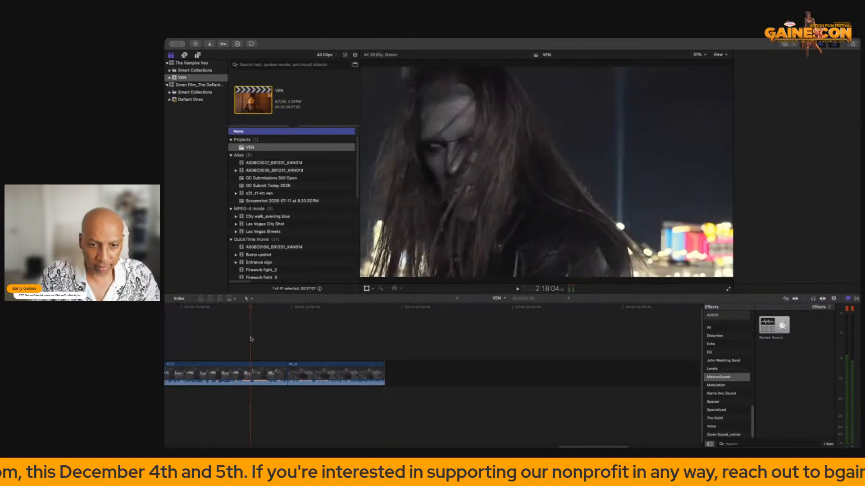
pyautogui.press('space')
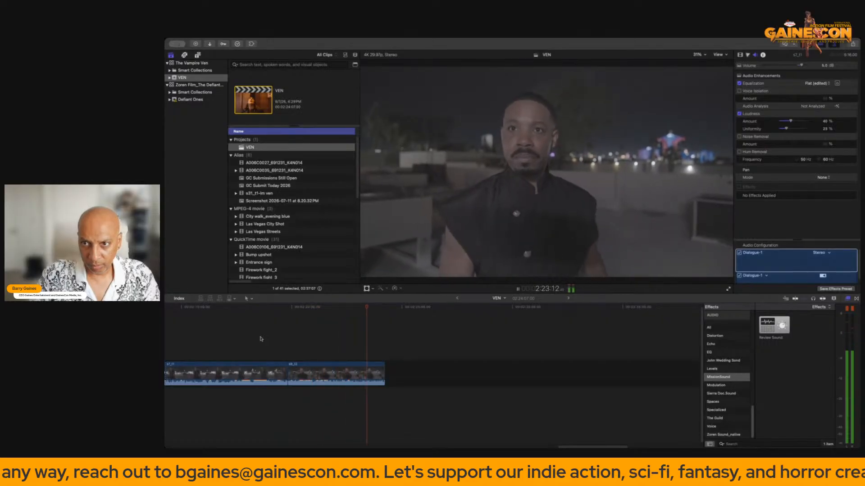
pyautogui.click(326, 367)
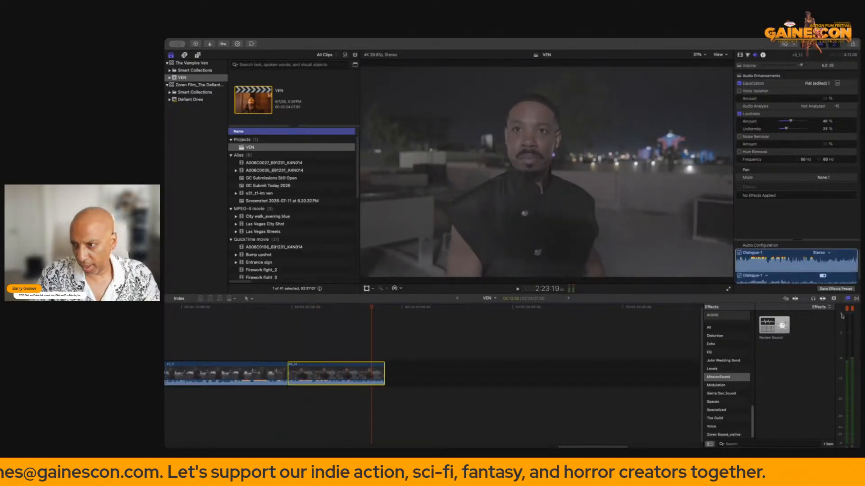
pyautogui.click(857, 299)
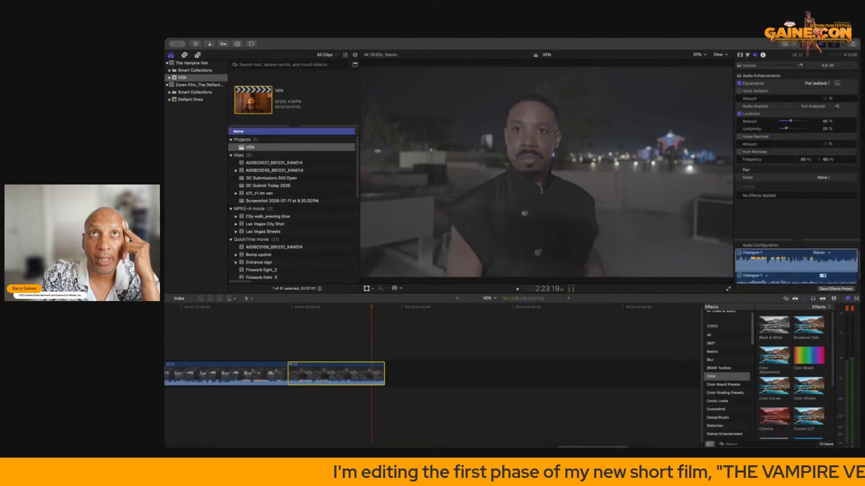
pyautogui.press('super+Tab')
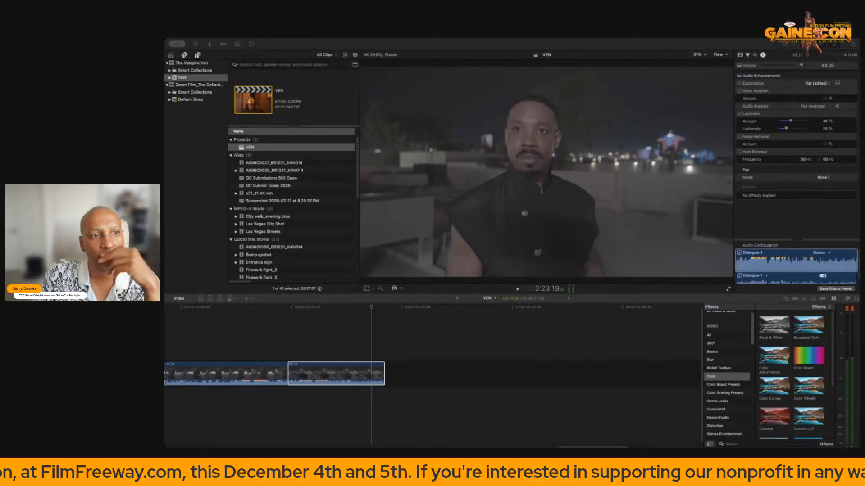
# Replay the cut from the end of s7_t1 into s8_t2 up to 2:23:07.
pyautogui.click(278, 341)
pyautogui.click(266, 341)
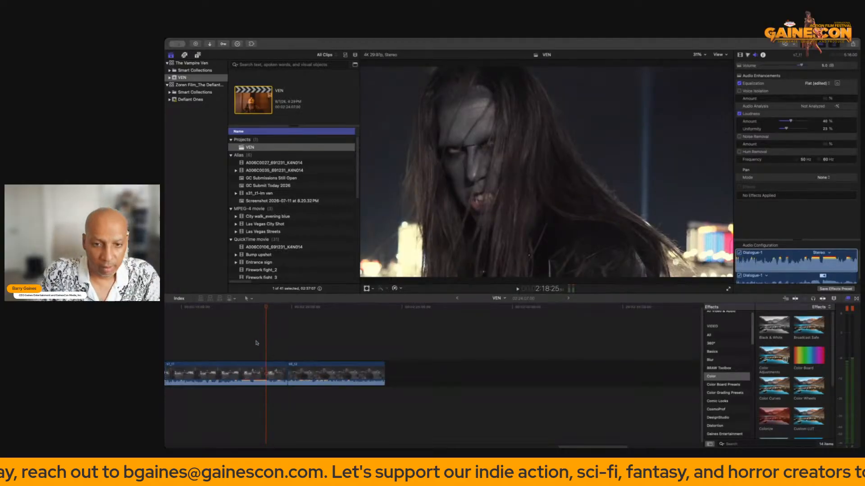
pyautogui.click(254, 343)
pyautogui.press('space')
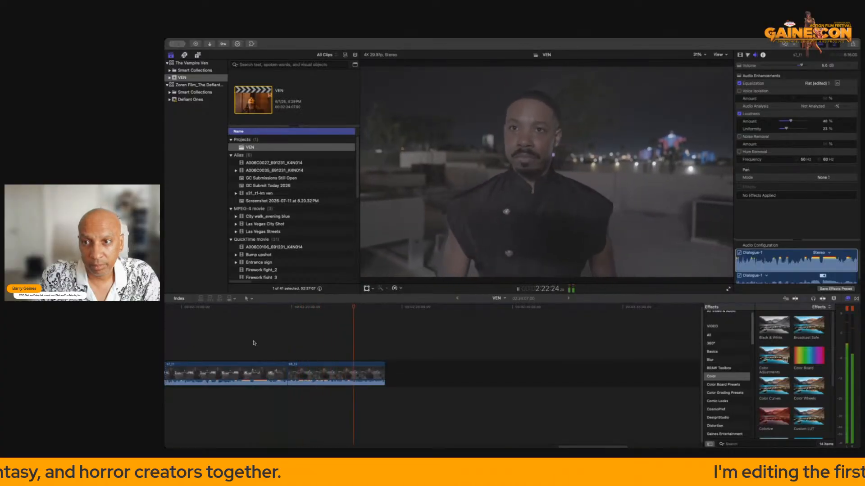
pyautogui.press('space')
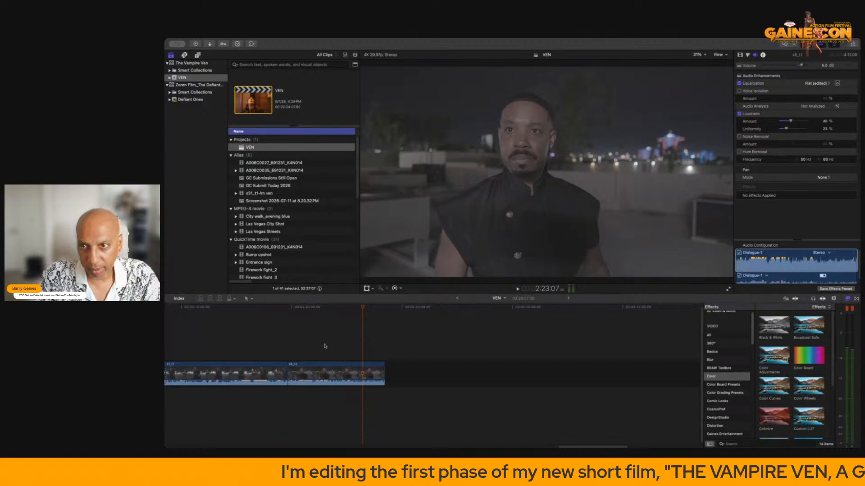
# Apply the Shawn video effect from THE GUILD category to the s8_t2 clip.
pyautogui.click(318, 373)
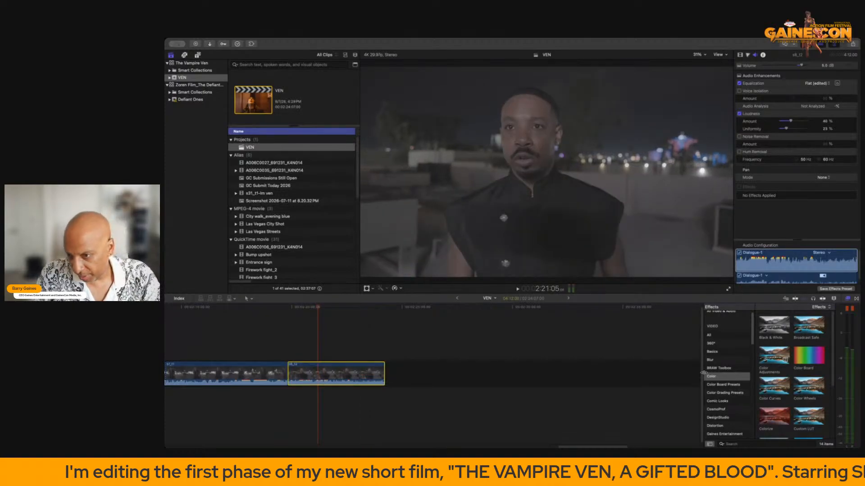
pyautogui.scroll(-10, 719, 378)
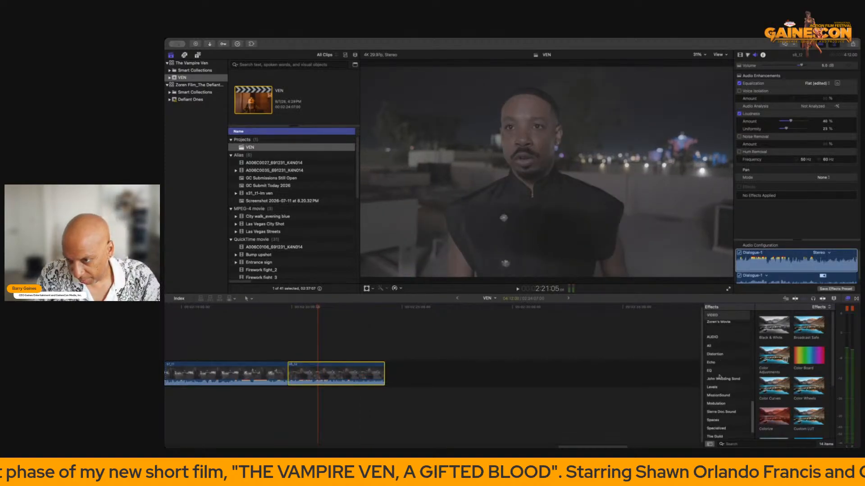
pyautogui.scroll(-3, 720, 379)
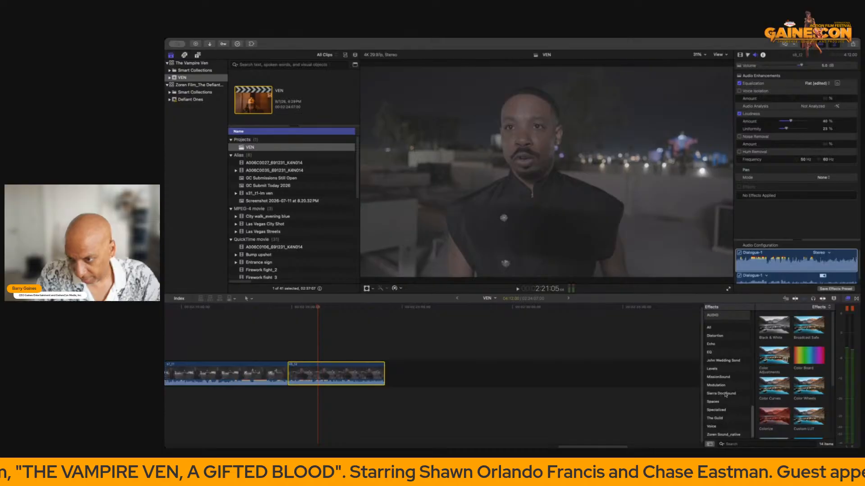
pyautogui.click(720, 418)
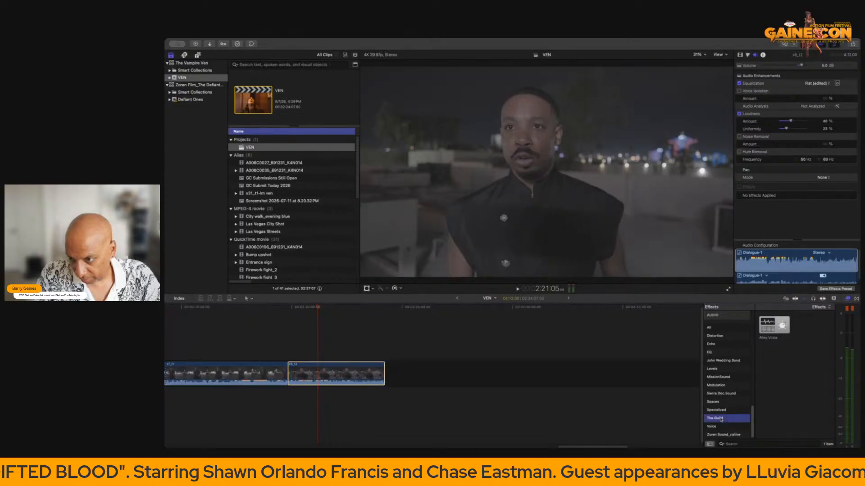
pyautogui.scroll(5, 727, 400)
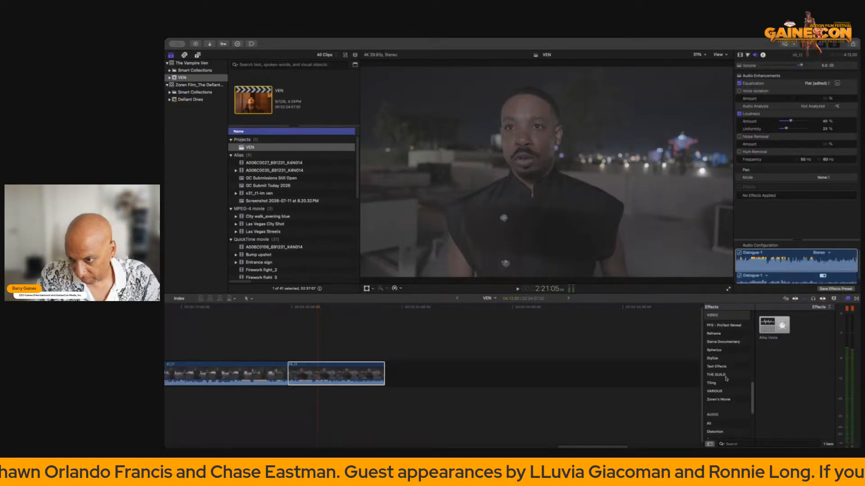
pyautogui.click(725, 375)
pyautogui.click(811, 356)
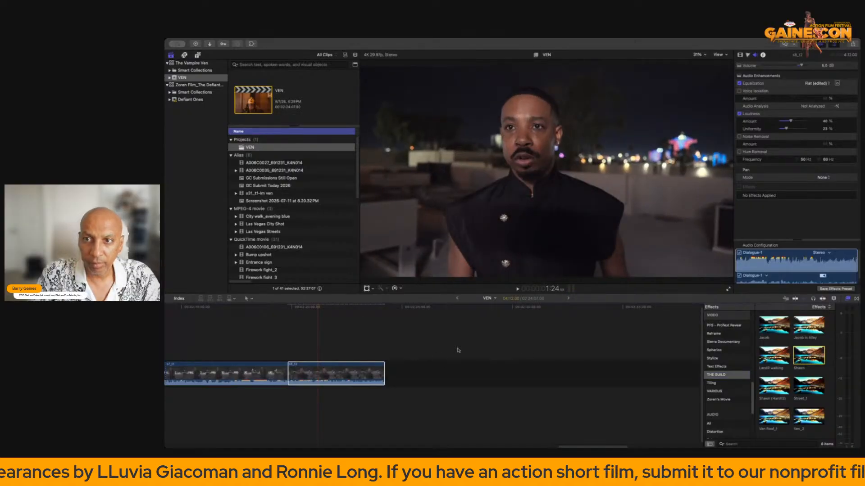
# Play the cut from s7_t1 into the color-treated s8_t2 and scrub through that clip to 2:21:17.
pyautogui.click(259, 339)
pyautogui.press('space')
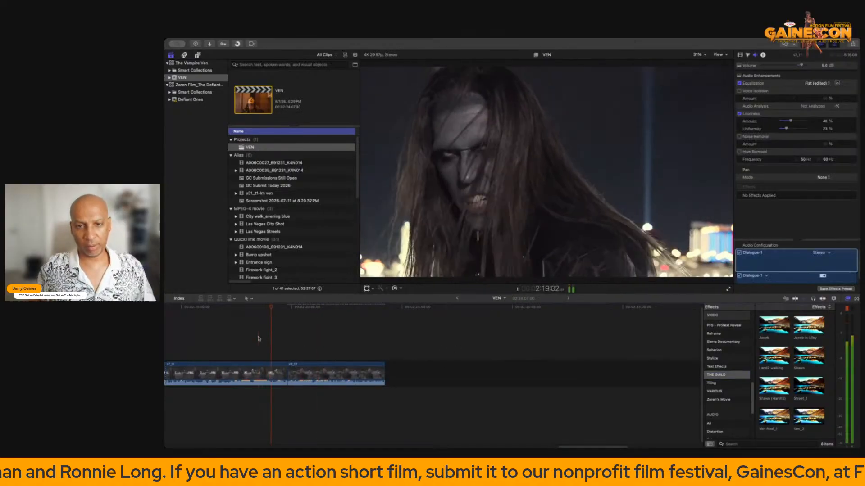
pyautogui.press('space')
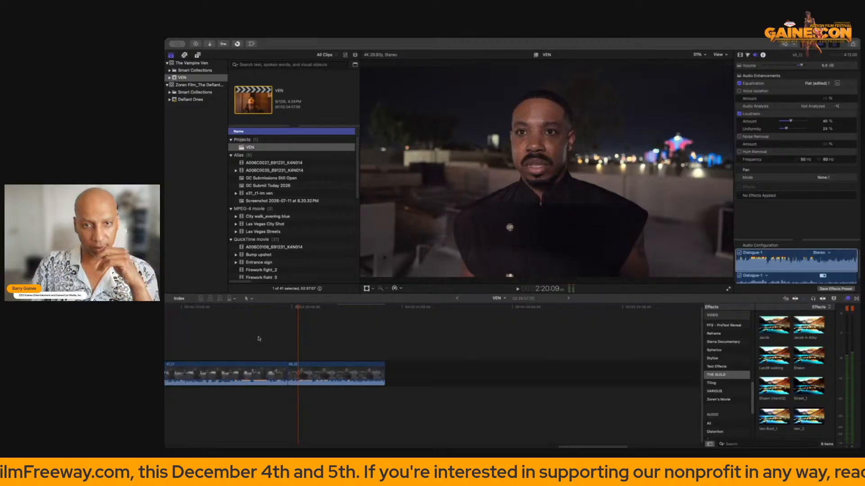
pyautogui.click(293, 308)
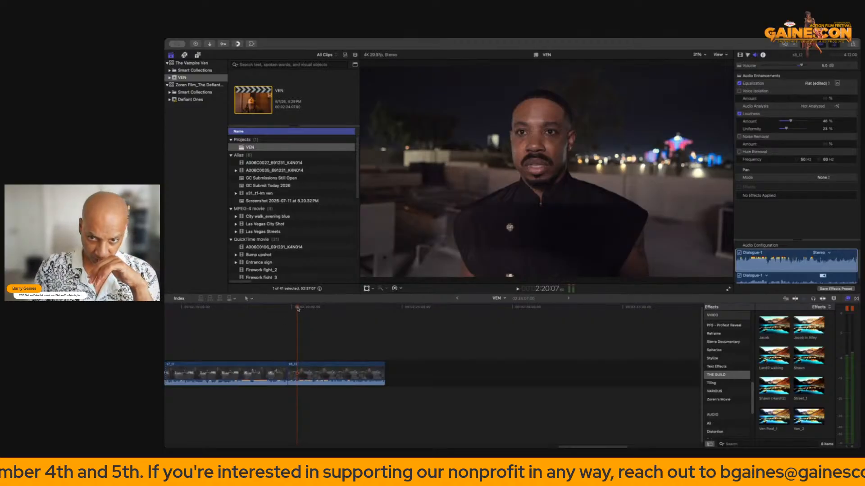
pyautogui.moveTo(294, 308); pyautogui.dragTo(327, 319)
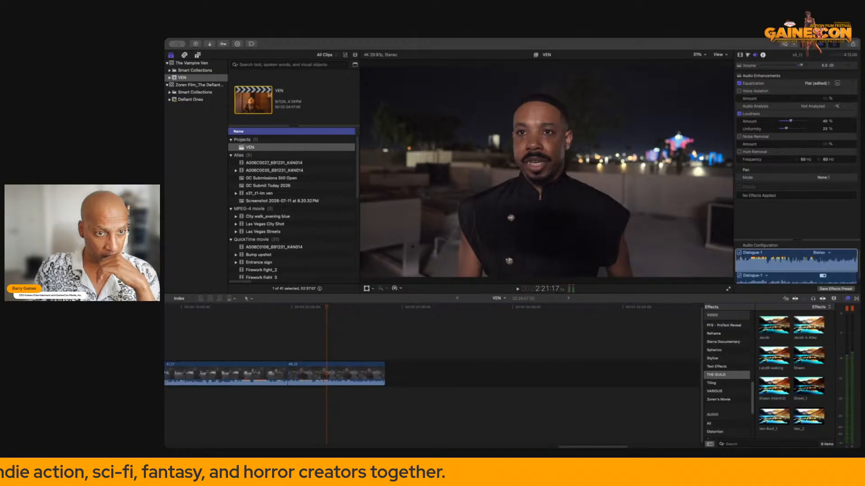
# Add the s8_t1 clip at the end of the timeline, split it at 2:33:23, and delete the part before the split.
pyautogui.moveTo(426, 359); pyautogui.dragTo(388, 377)
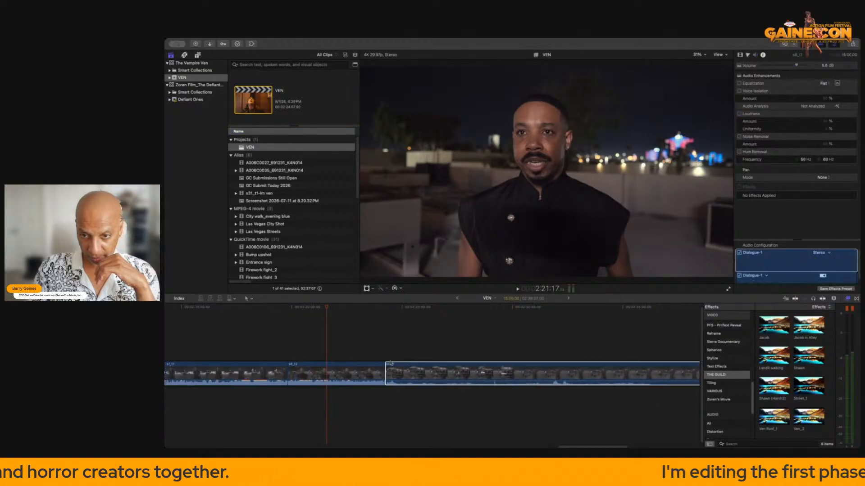
pyautogui.hscroll(8, 348, 340)
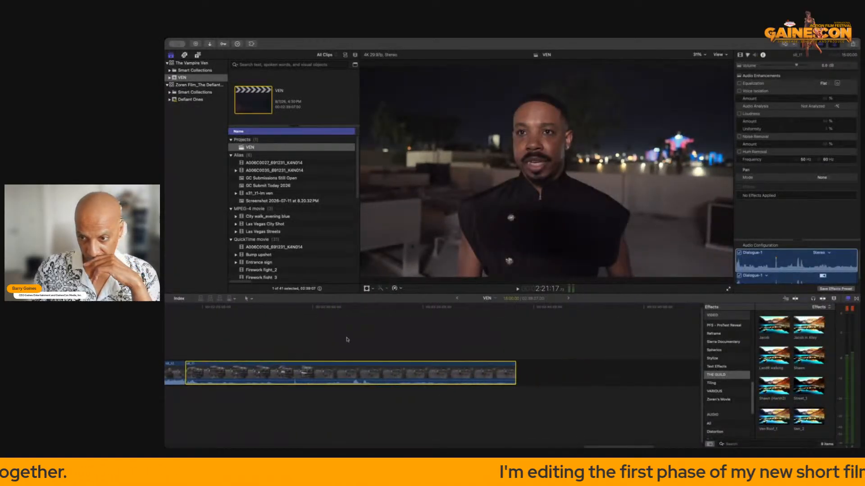
pyautogui.click(371, 341)
pyautogui.moveTo(371, 309)
pyautogui.mouseDown()
pyautogui.moveTo(419, 315)
pyautogui.moveTo(317, 315)
pyautogui.moveTo(377, 316)
pyautogui.mouseUp()
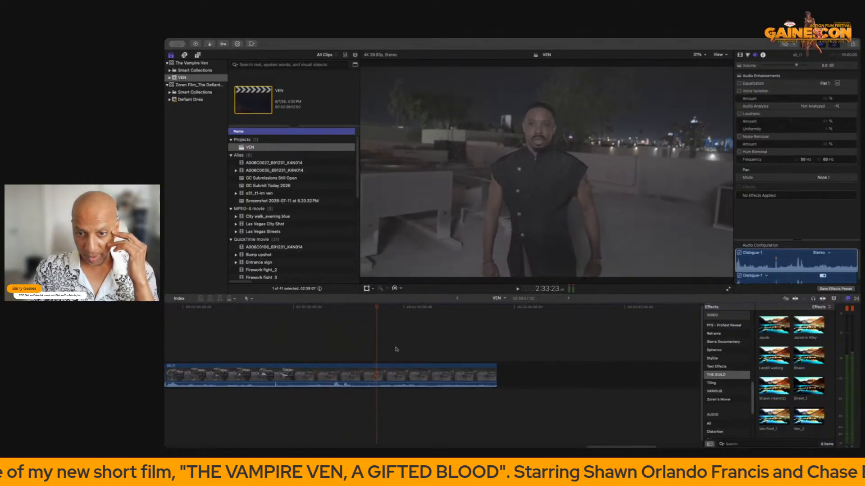
pyautogui.click(401, 375)
pyautogui.press('super+b')
pyautogui.press('Delete')
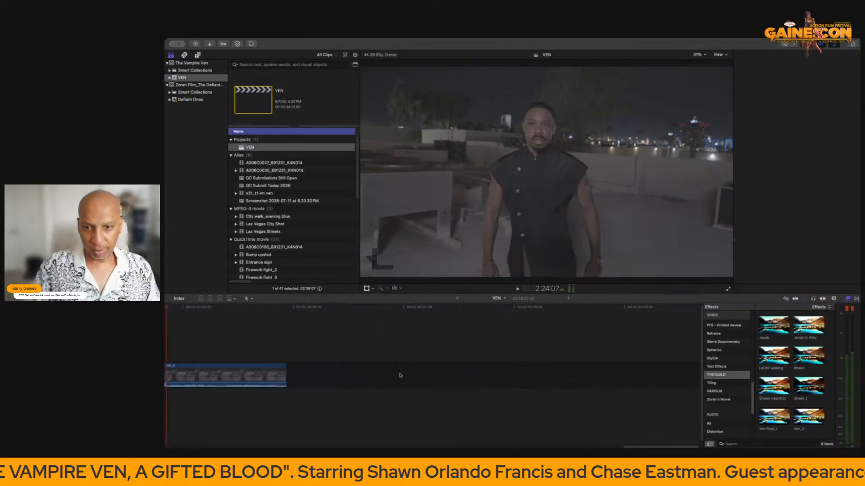
# Apply the Review Sound audio effect from the MissionSound category to the shortened s8_t1 clip.
pyautogui.hscroll(-4, 426, 370)
pyautogui.hscroll(-2, 426, 369)
pyautogui.click(426, 369)
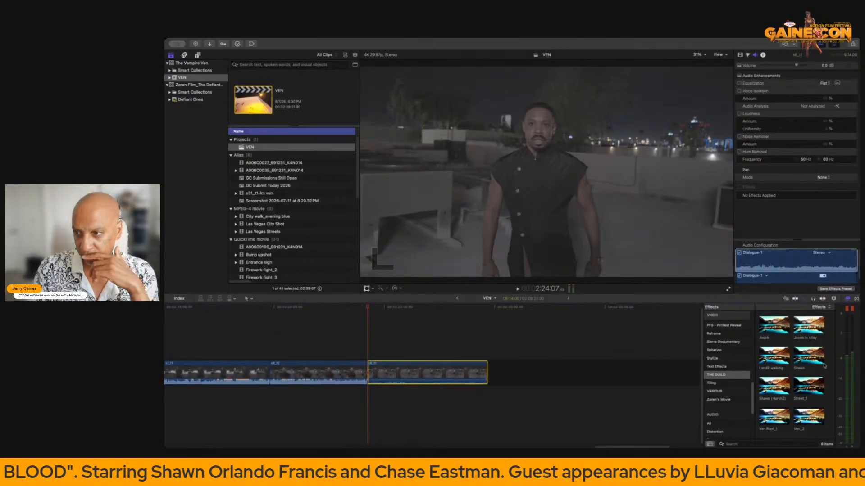
pyautogui.scroll(-5, 738, 408)
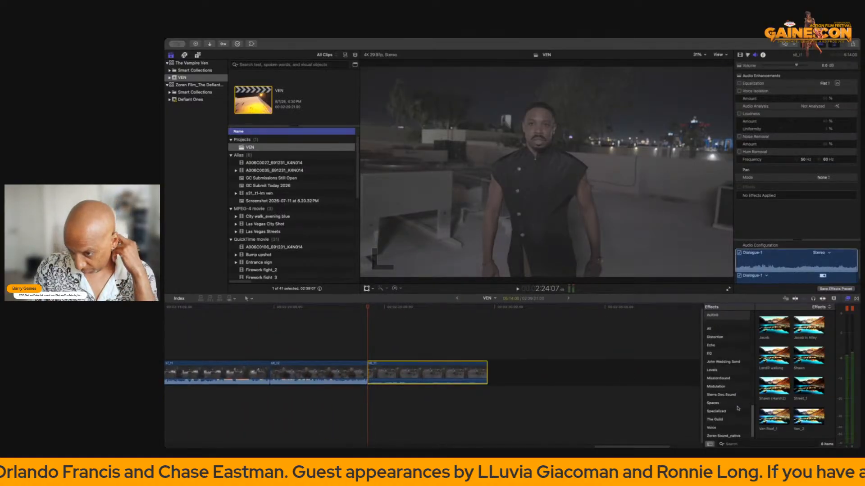
pyautogui.click(722, 381)
pyautogui.doubleClick(774, 326)
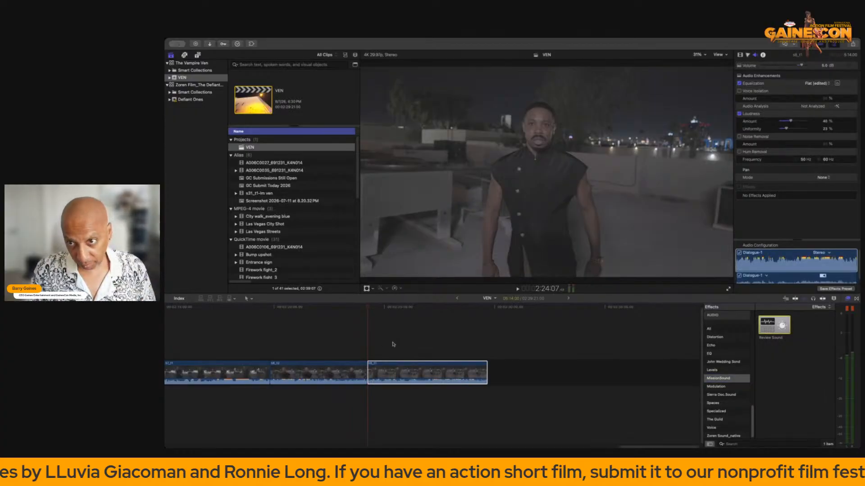
# Extend the start of the s8_t1 clip back to a duration of 5:19 and play it up to 2:26:04.
pyautogui.press('space')
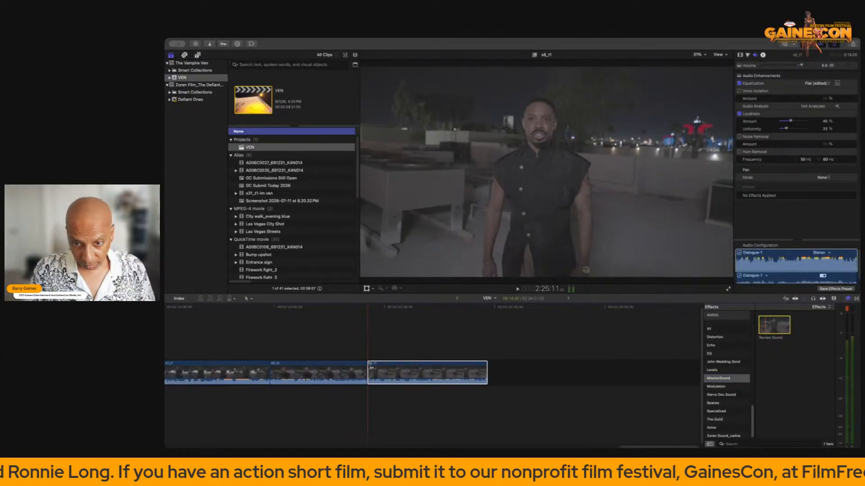
pyautogui.moveTo(369, 366); pyautogui.dragTo(365, 365)
pyautogui.press('space')
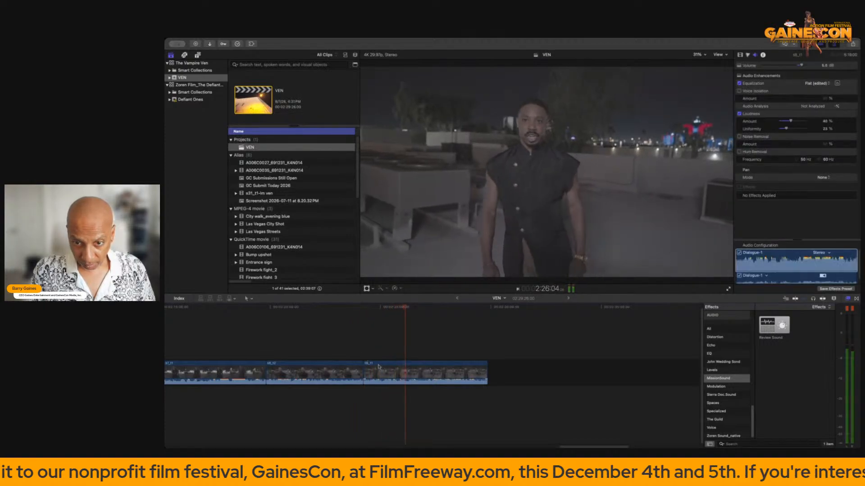
# Move the s8_t1 clip ahead of s8_t2, directly after s7_t1.
pyautogui.moveTo(390, 372); pyautogui.dragTo(305, 371)
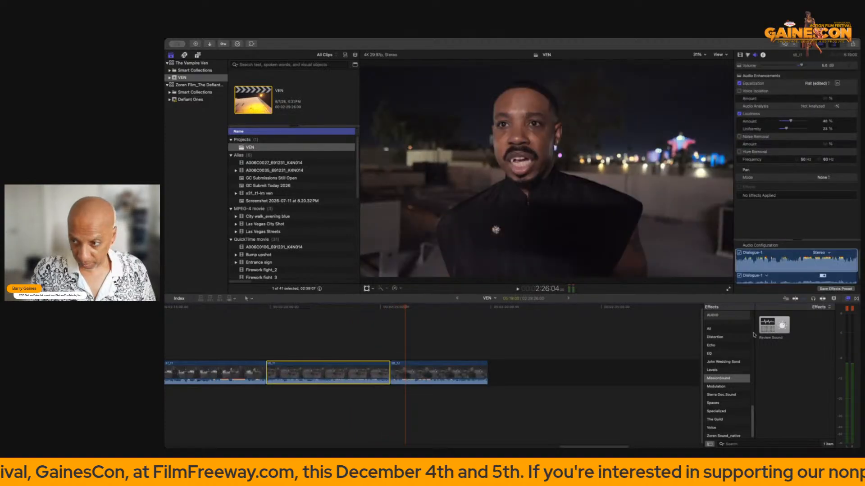
# Apply the Shawn video effect from THE GUILD category to the s8_t1 clip.
pyautogui.click(857, 300)
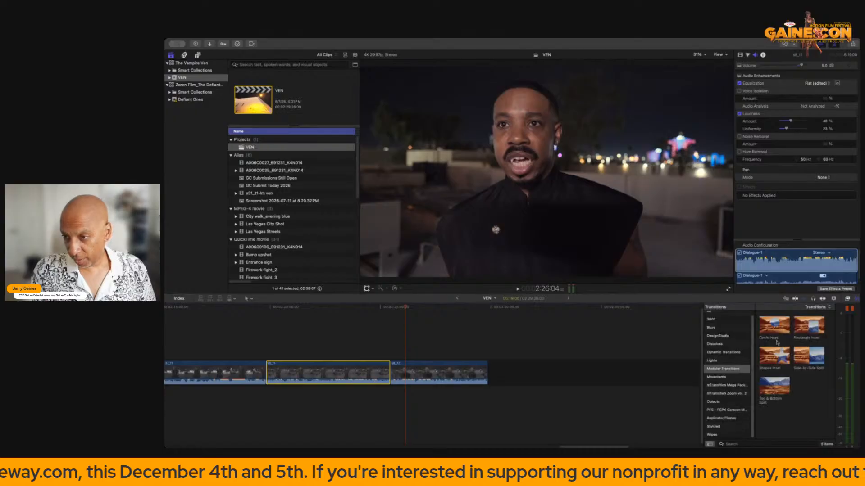
pyautogui.click(847, 300)
pyautogui.scroll(-5, 722, 378)
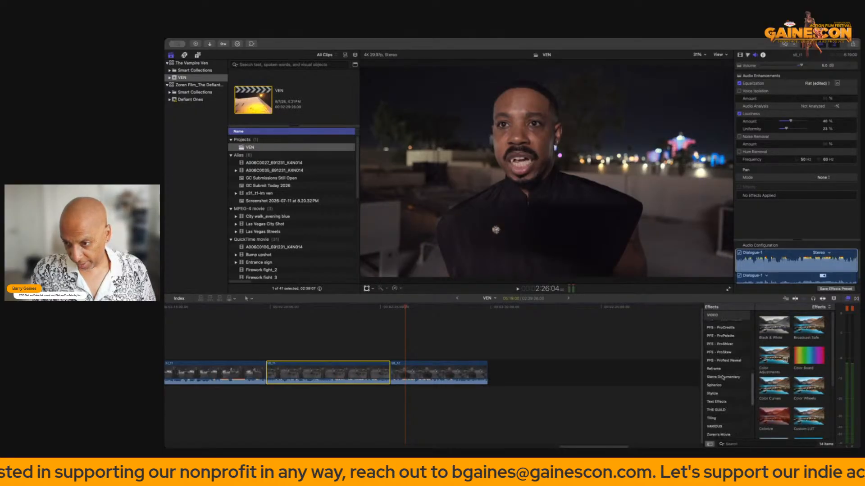
pyautogui.scroll(-5, 723, 377)
pyautogui.scroll(-1, 722, 377)
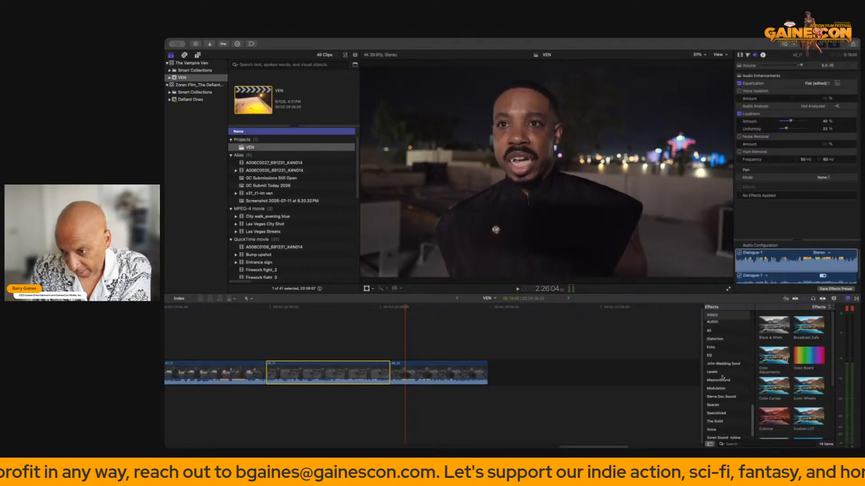
pyautogui.click(719, 421)
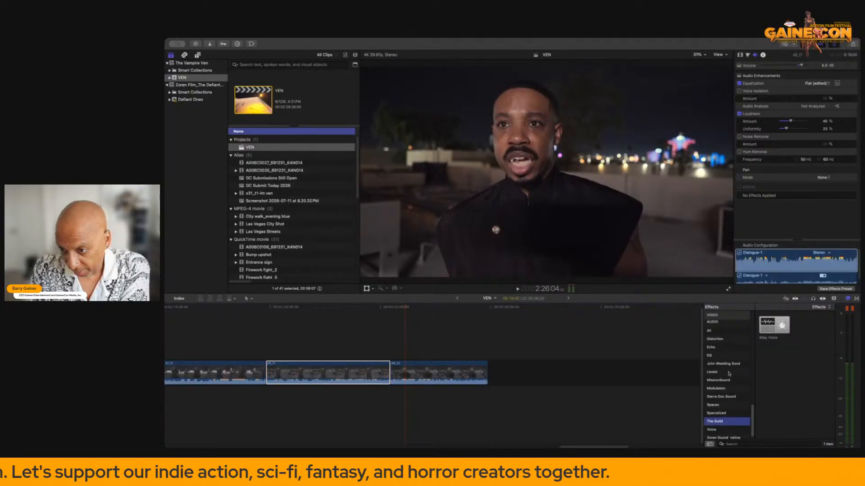
pyautogui.scroll(8, 729, 373)
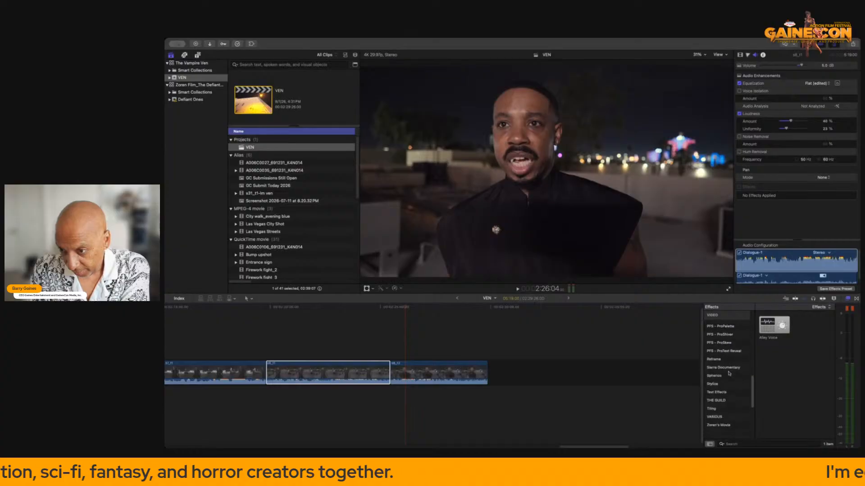
pyautogui.scroll(-3, 729, 374)
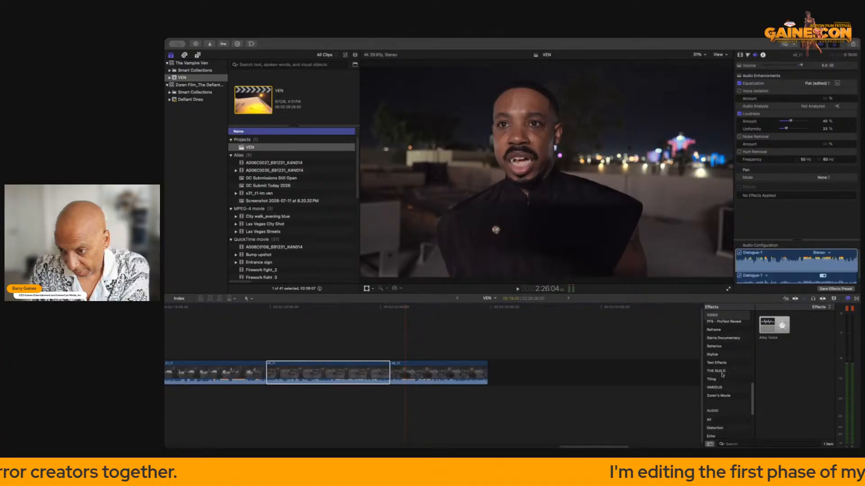
pyautogui.click(722, 372)
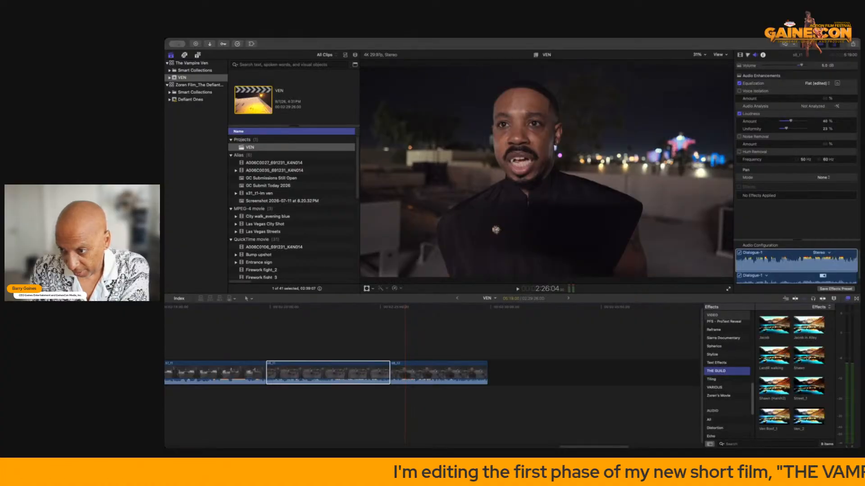
pyautogui.moveTo(809, 356); pyautogui.dragTo(347, 373)
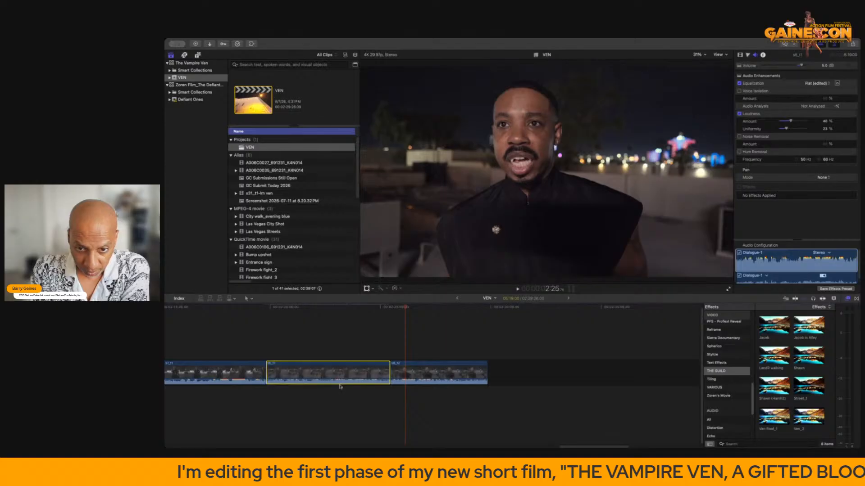
# Trim the end of the s8_t1 clip to a duration of 2:14 and delete the s8_t2 clip that follows it.
pyautogui.click(322, 335)
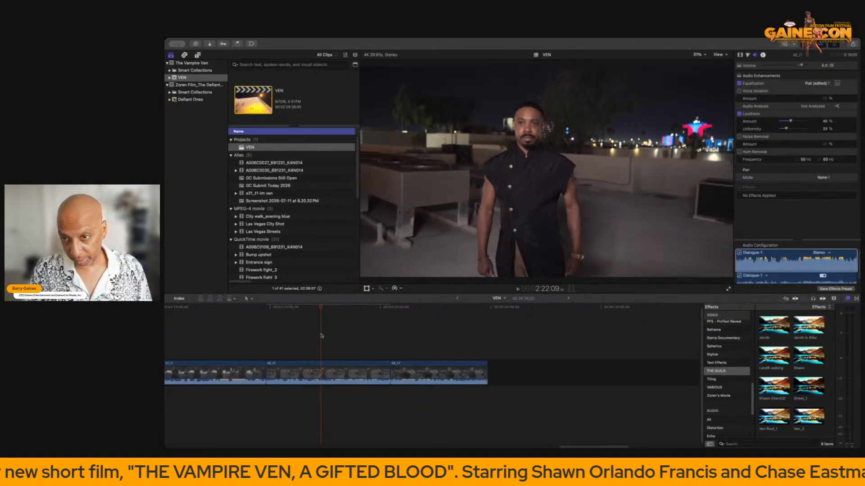
pyautogui.press('space')
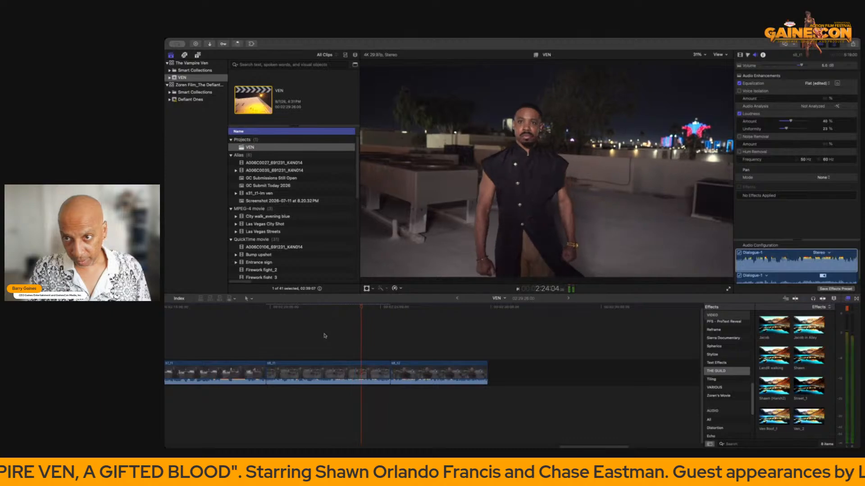
pyautogui.click(254, 348)
pyautogui.press('space')
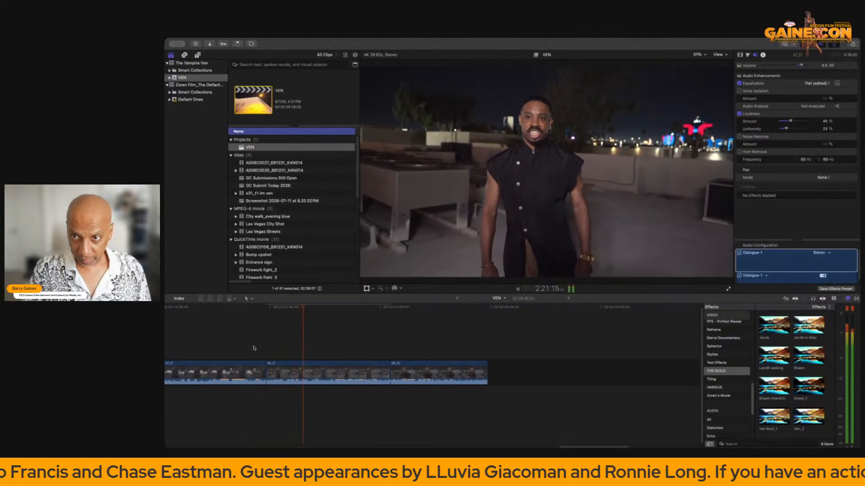
pyautogui.press('space')
pyautogui.click(342, 375)
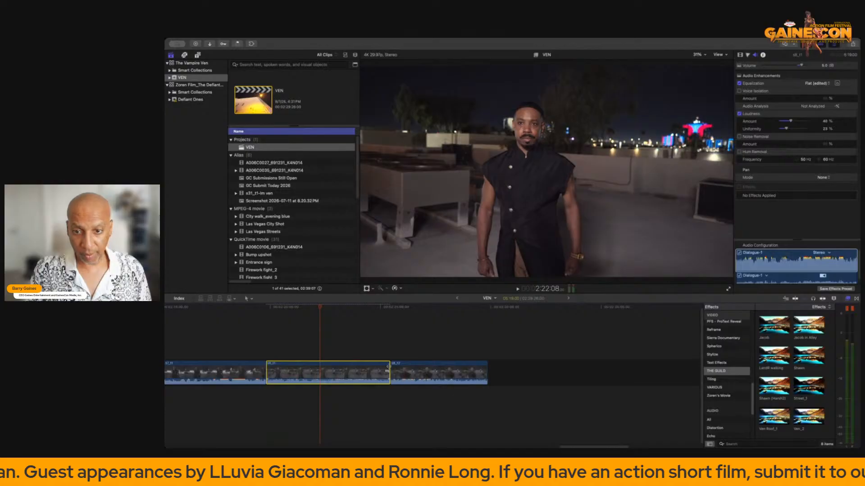
pyautogui.moveTo(389, 368); pyautogui.dragTo(310, 368)
pyautogui.click(372, 370)
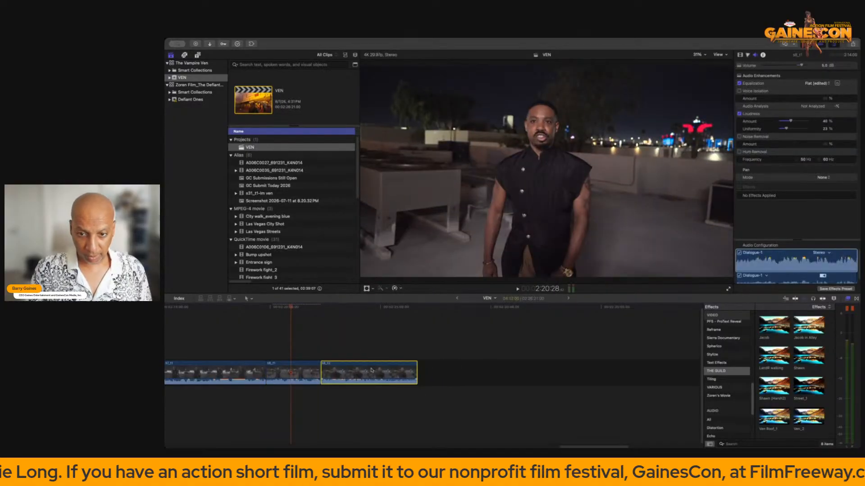
pyautogui.press('Delete')
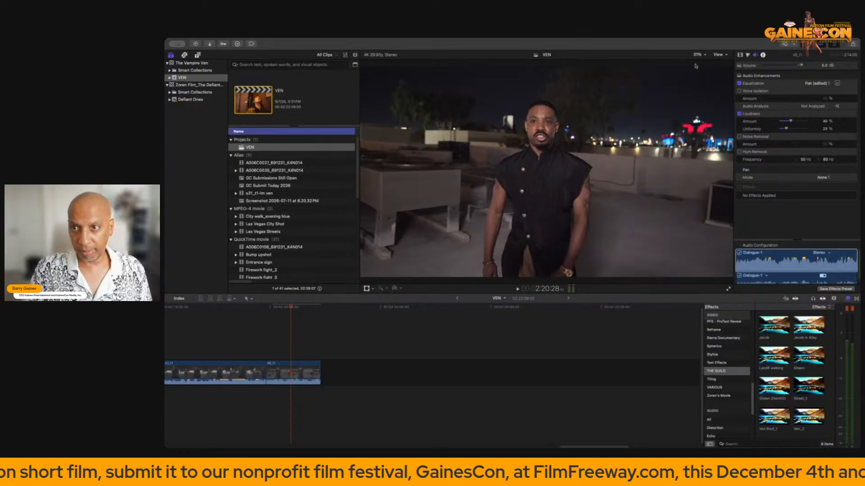
# Enlarge the s8_t1 picture to about 127% with Transform and shift it slightly up and right in the frame.
pyautogui.click(705, 55)
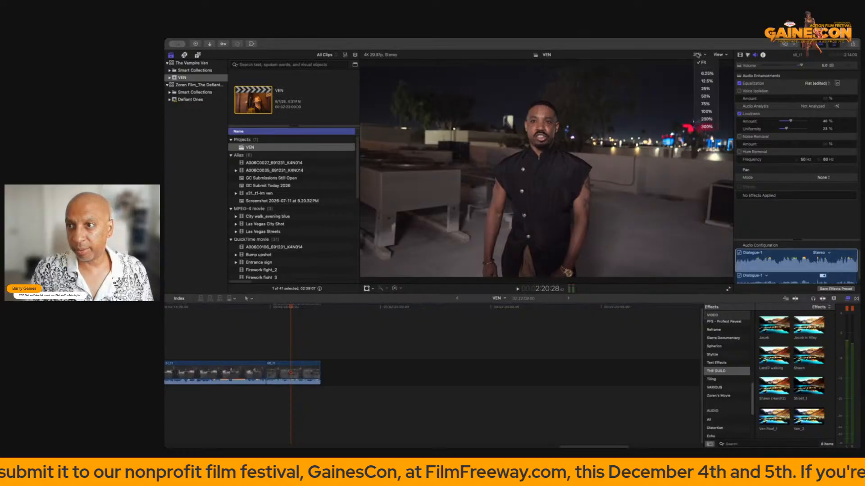
pyautogui.click(705, 82)
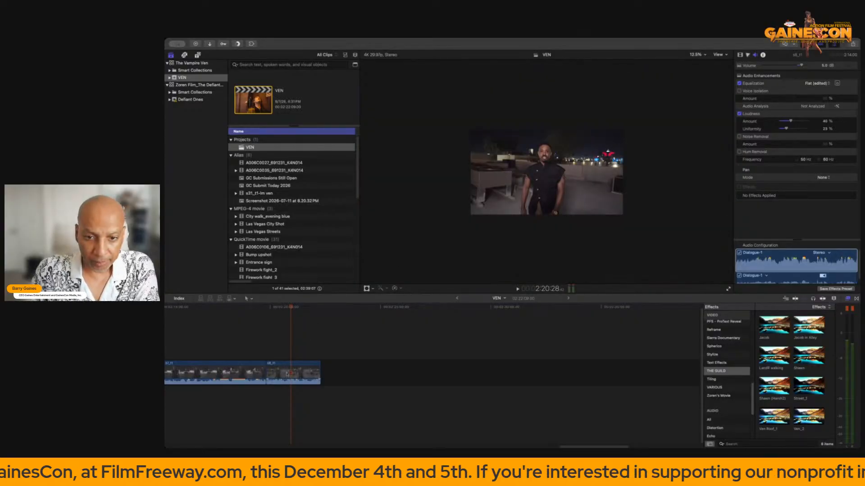
pyautogui.click(287, 373)
pyautogui.click(367, 289)
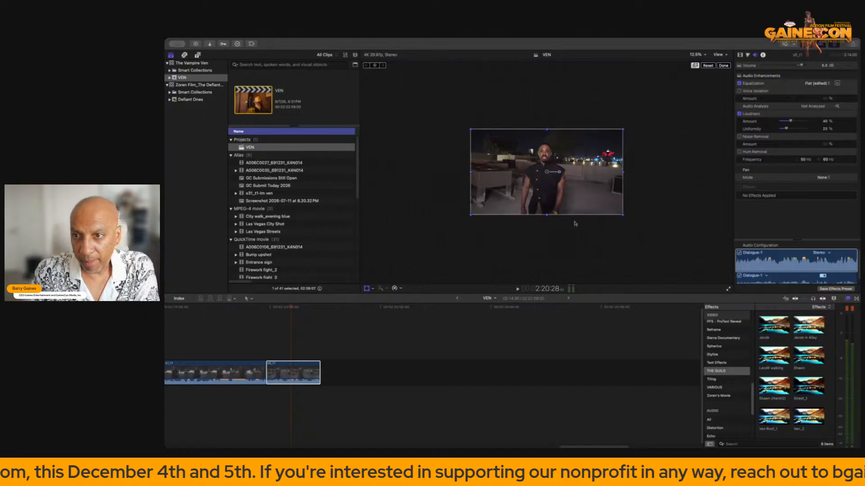
pyautogui.moveTo(622, 216); pyautogui.dragTo(645, 227)
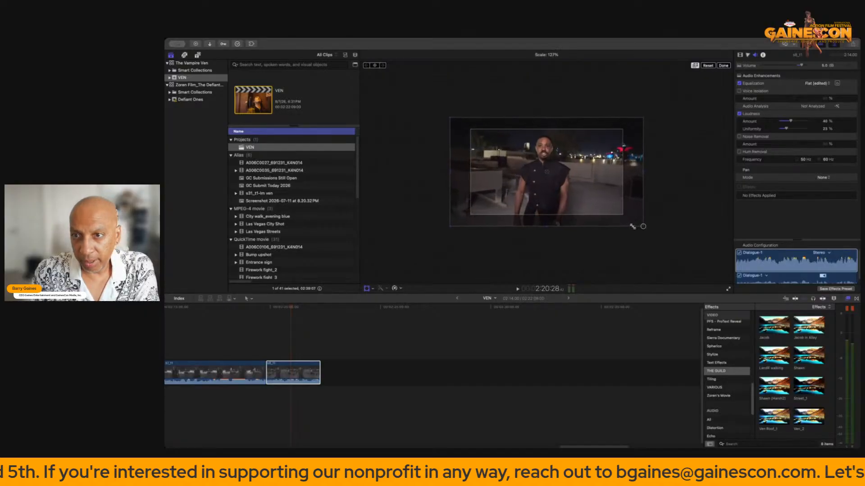
pyautogui.moveTo(588, 190); pyautogui.dragTo(590, 188)
pyautogui.click(723, 66)
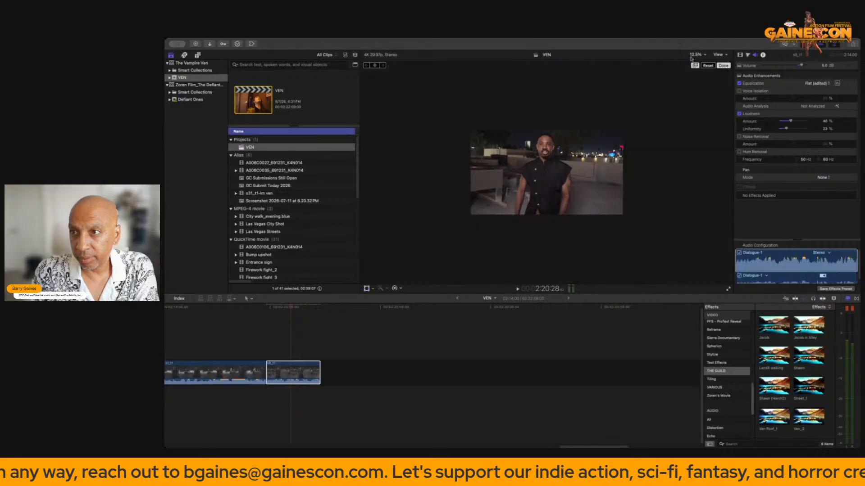
pyautogui.click(697, 54)
pyautogui.click(702, 63)
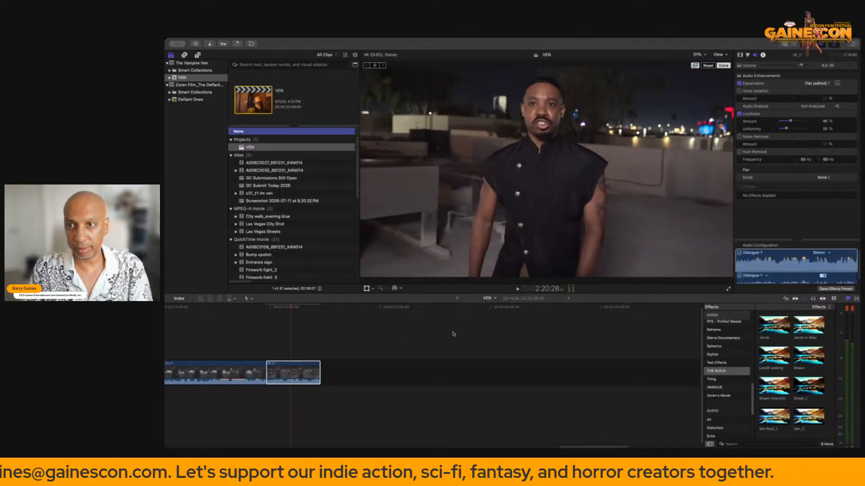
# Play the cut from s7_t1 into the reframed s8_t1, and replay the sequence from 2:04:19 to its end.
pyautogui.click(228, 342)
pyautogui.press('space')
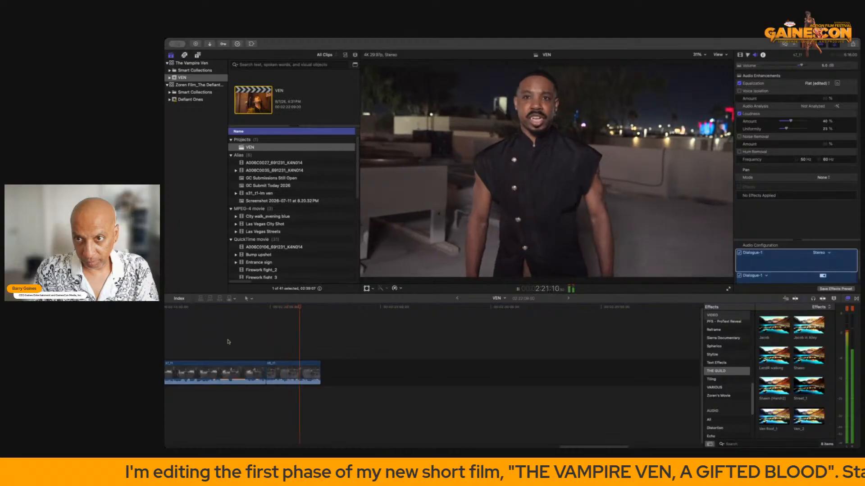
pyautogui.hscroll(-10, 384, 338)
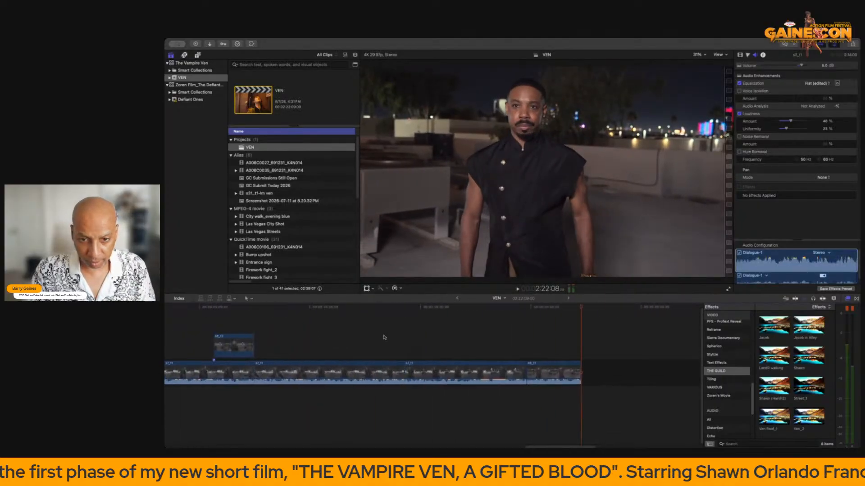
pyautogui.click(193, 321)
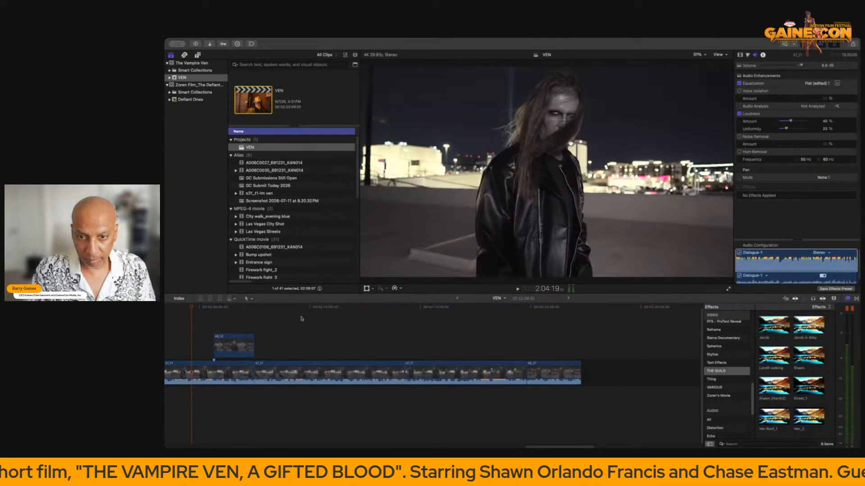
pyautogui.press('space')
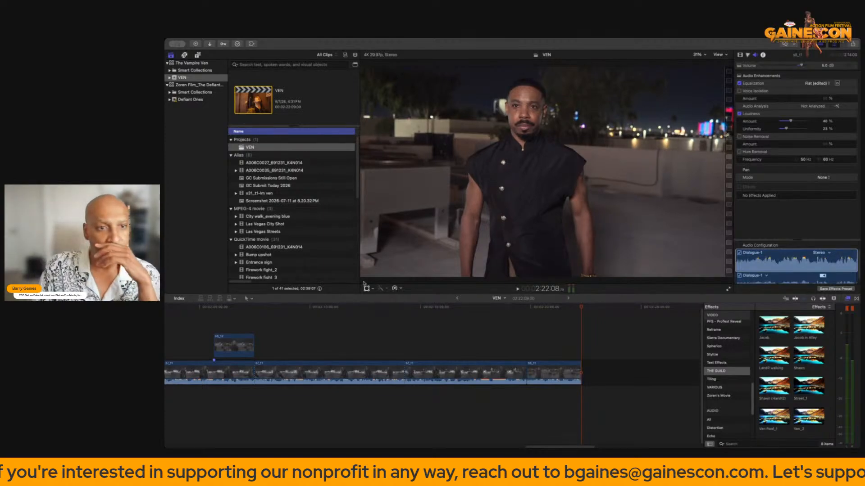
# Review the whole confrontation by playing the timeline from 1:34:28 to 2:19:21.
pyautogui.hscroll(-10, 432, 344)
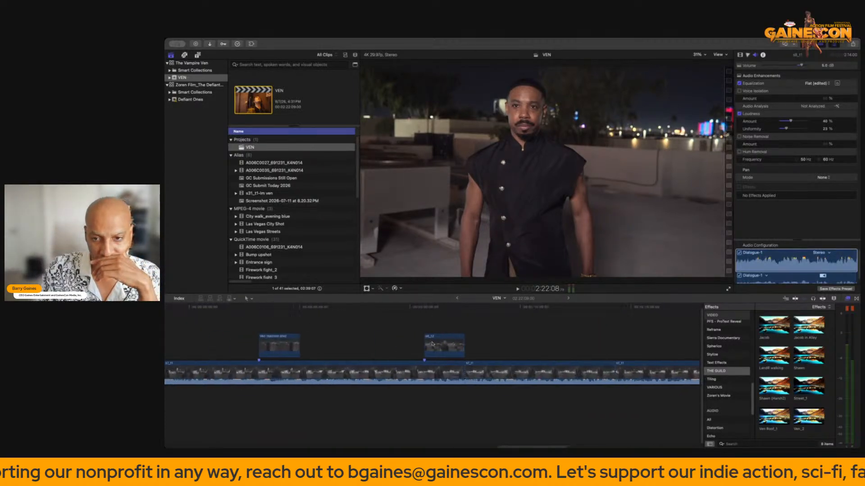
pyautogui.hscroll(-10, 433, 344)
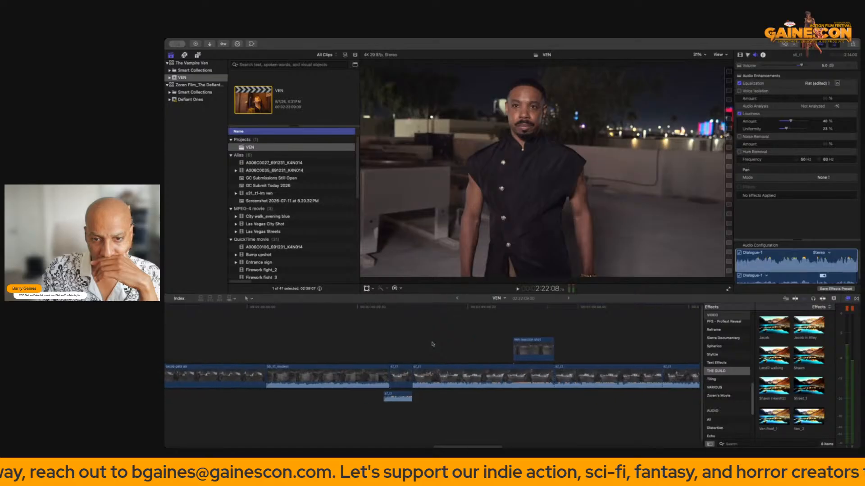
pyautogui.click(432, 344)
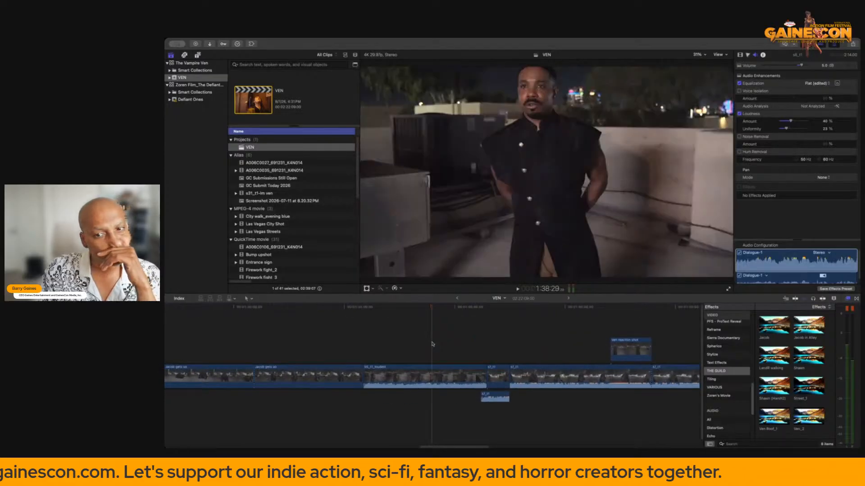
pyautogui.click(344, 342)
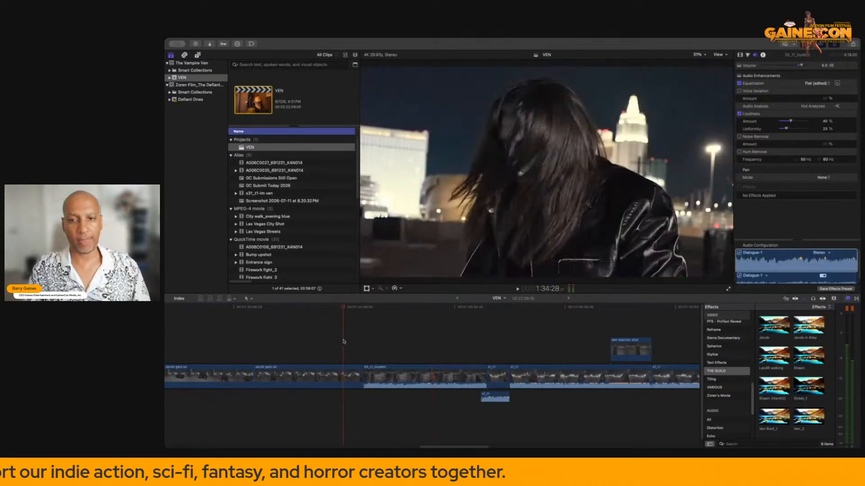
pyautogui.press('space')
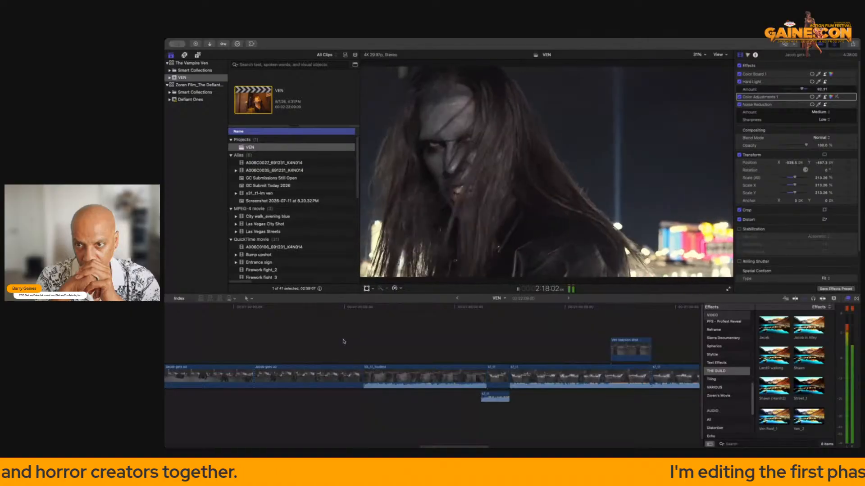
pyautogui.press('space')
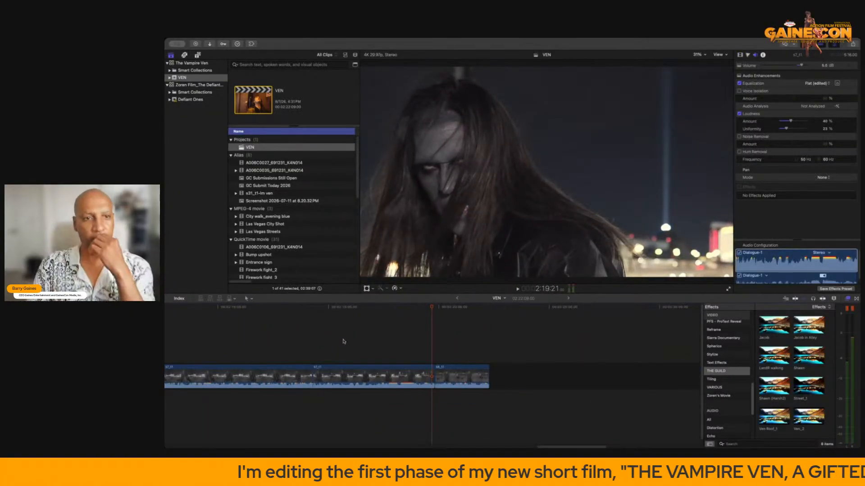
# Examine the Ven reaction shot at 1:47:19 and the connected reaction shots that follow it on the timeline.
pyautogui.hscroll(-10, 405, 333)
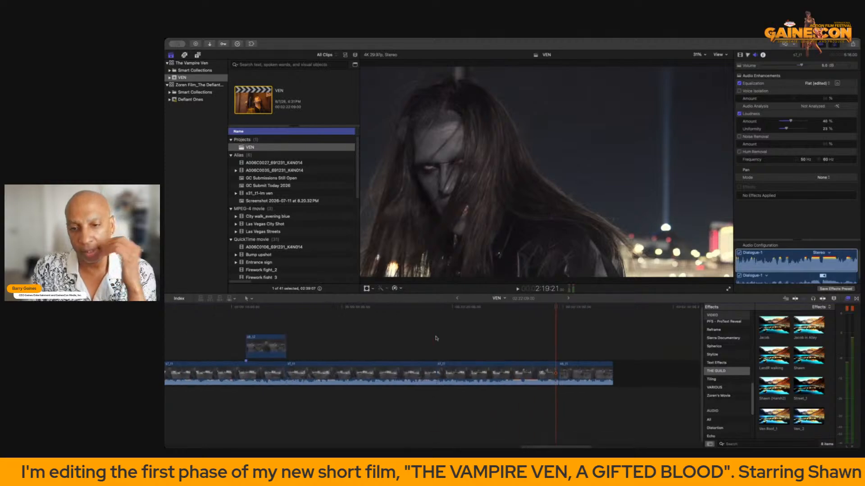
pyautogui.hscroll(-5, 373, 316)
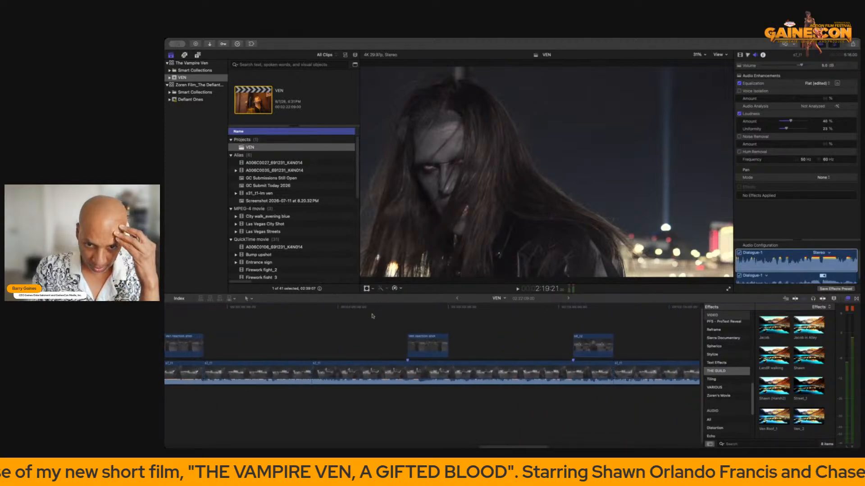
pyautogui.click(309, 321)
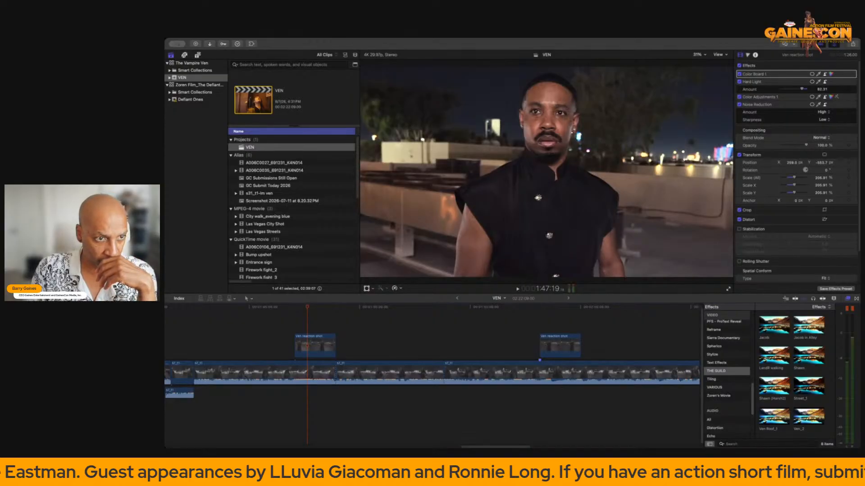
pyautogui.press('super+Tab')
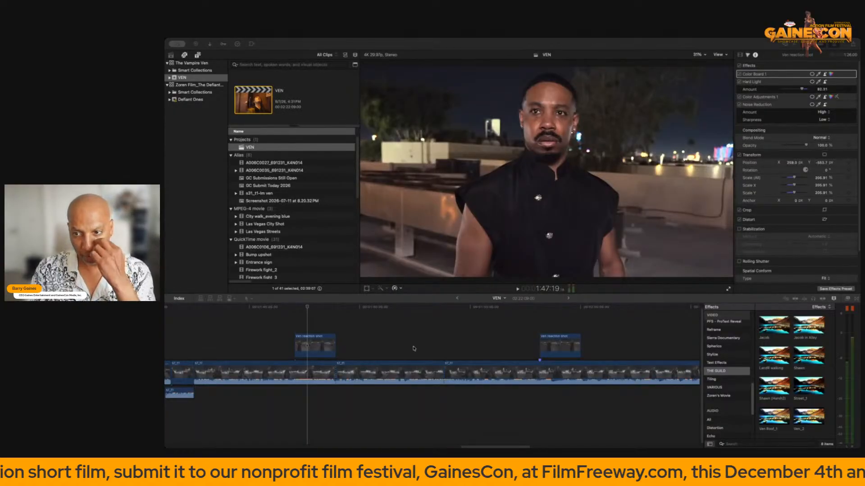
pyautogui.hscroll(5, 414, 348)
pyautogui.click(600, 325)
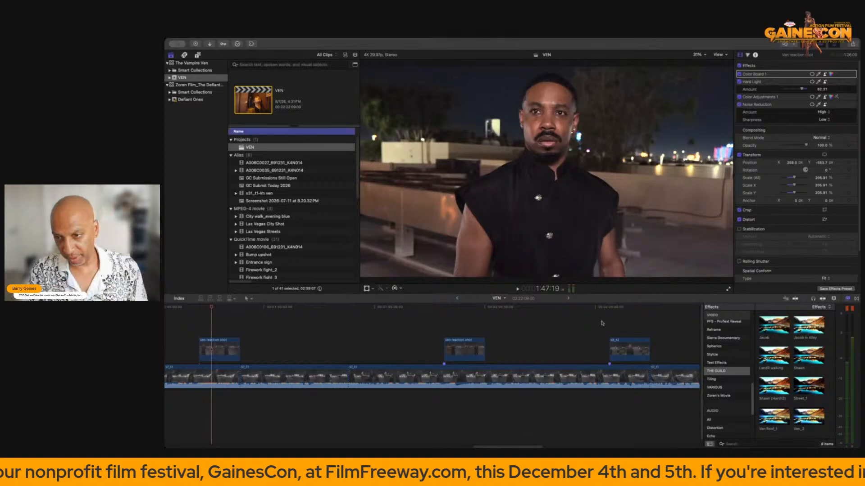
# Swap the timeline positions of the connected s8_t2 shot ending near 2:07:12 and the Ven reaction shot at 1:47:19.
pyautogui.press('space')
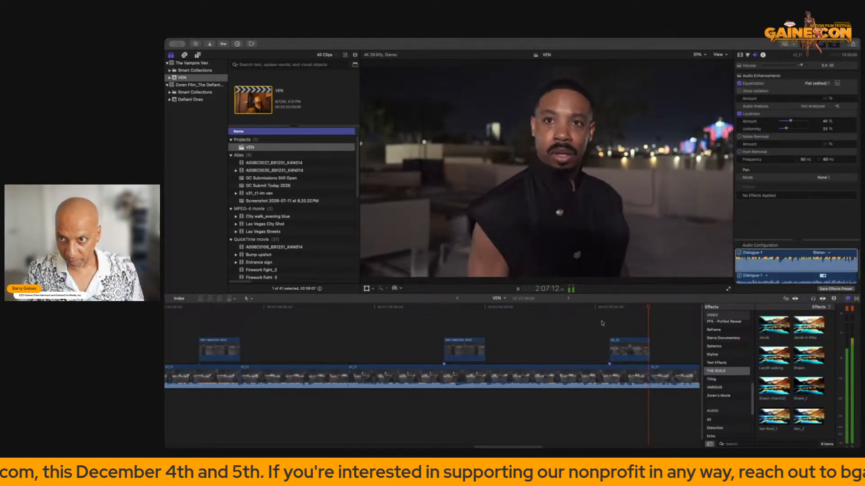
pyautogui.click(623, 348)
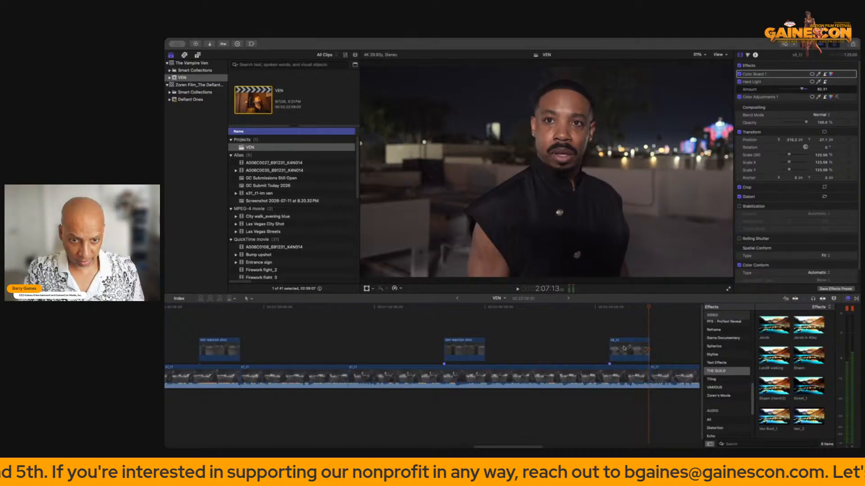
pyautogui.moveTo(623, 348); pyautogui.dragTo(217, 334)
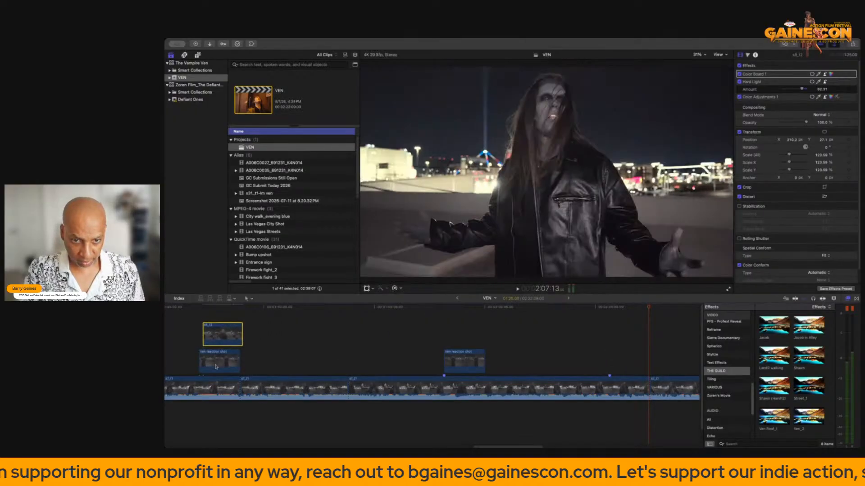
pyautogui.moveTo(215, 367); pyautogui.dragTo(627, 362)
# Play the cut from 1:45:19 into the relocated s8_t2 shot and select that shot at 1:48:20.
pyautogui.hscroll(-5, 340, 342)
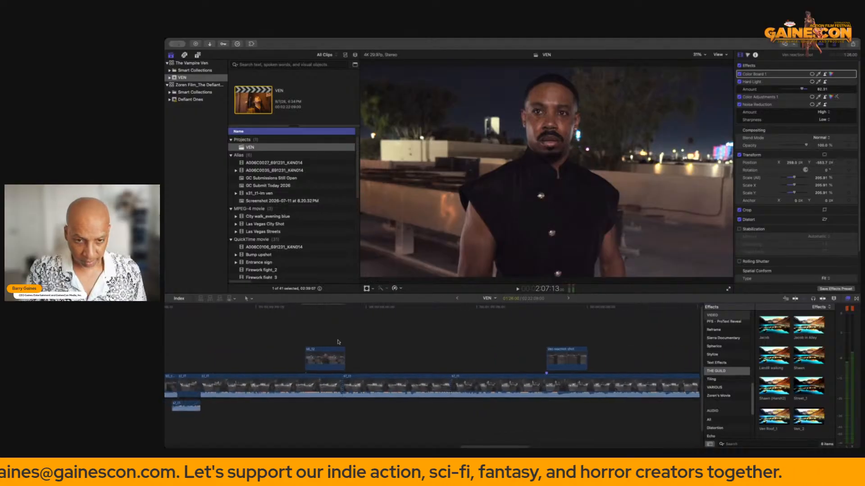
pyautogui.click(271, 337)
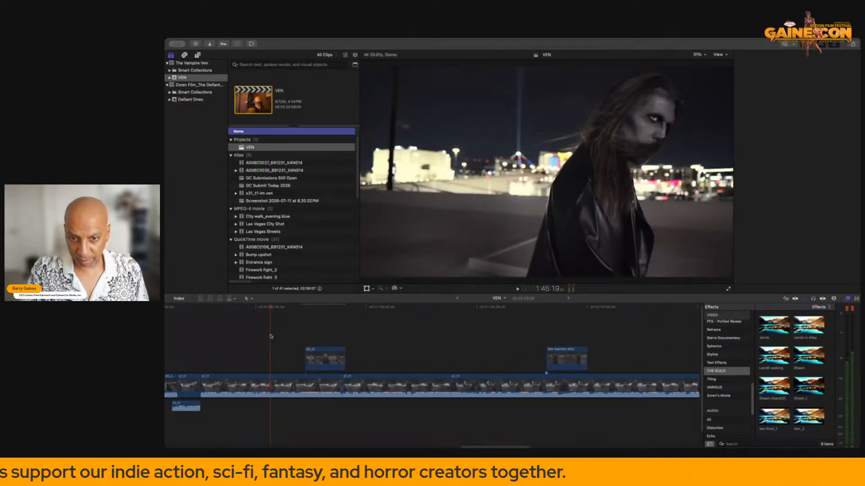
pyautogui.press('space')
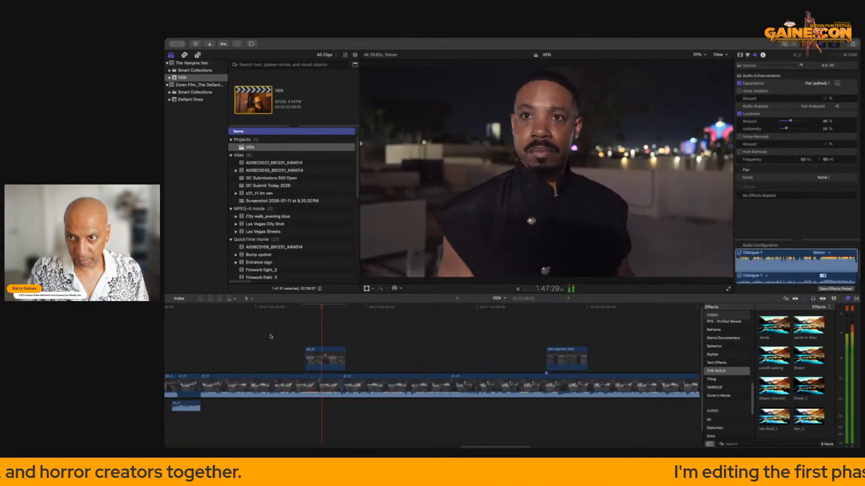
pyautogui.press('space')
pyautogui.click(335, 356)
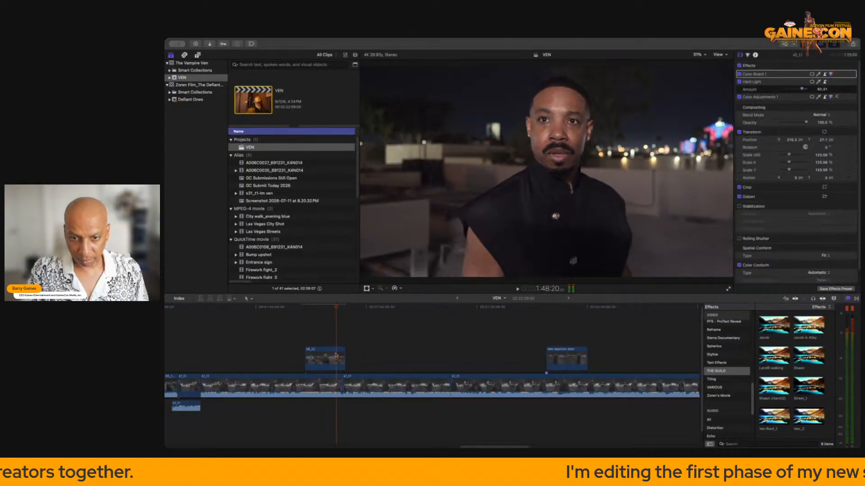
# Shift the connected s8_t2 shot slightly earlier, turn on snapping, and trim its end to the cut in the clips beneath it.
pyautogui.moveTo(305, 358); pyautogui.dragTo(342, 359)
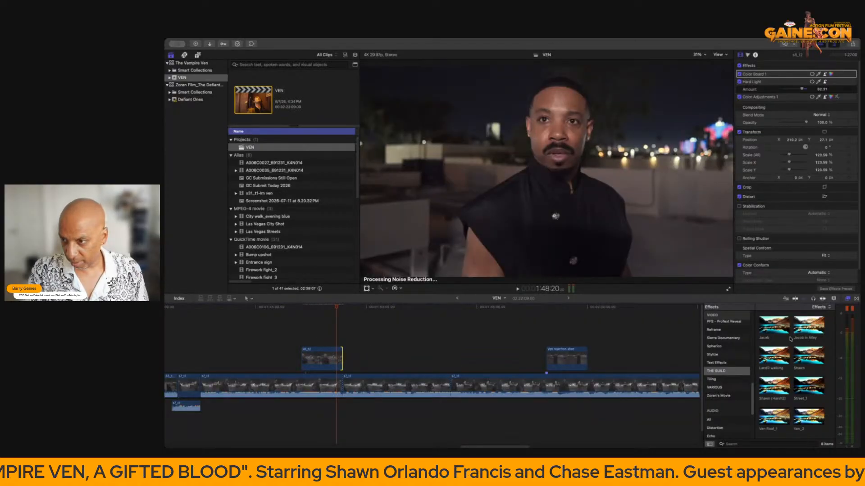
pyautogui.click(833, 299)
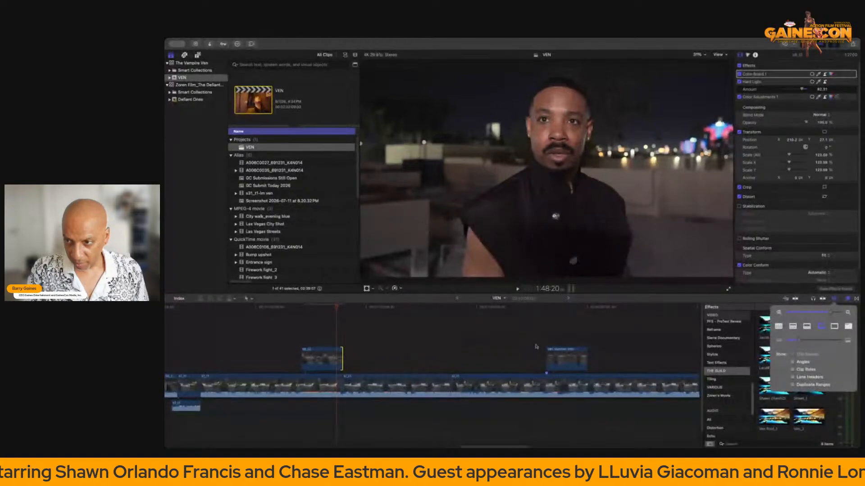
pyautogui.click(822, 300)
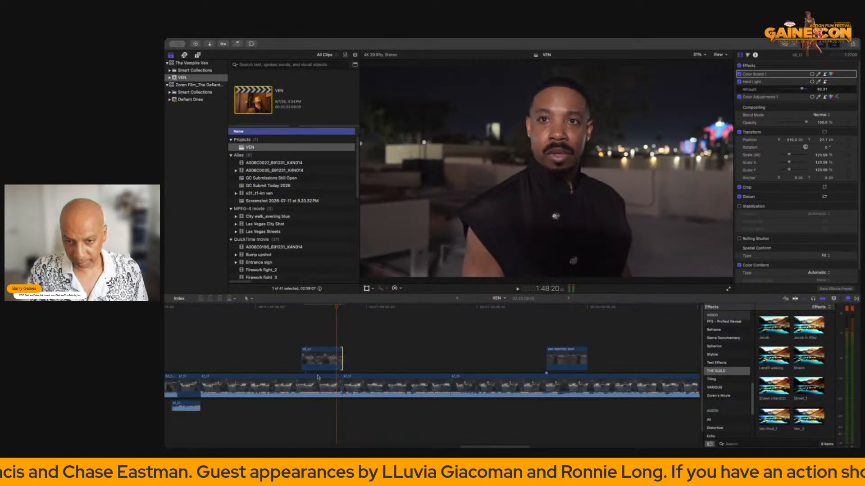
pyautogui.moveTo(341, 358); pyautogui.dragTo(340, 358)
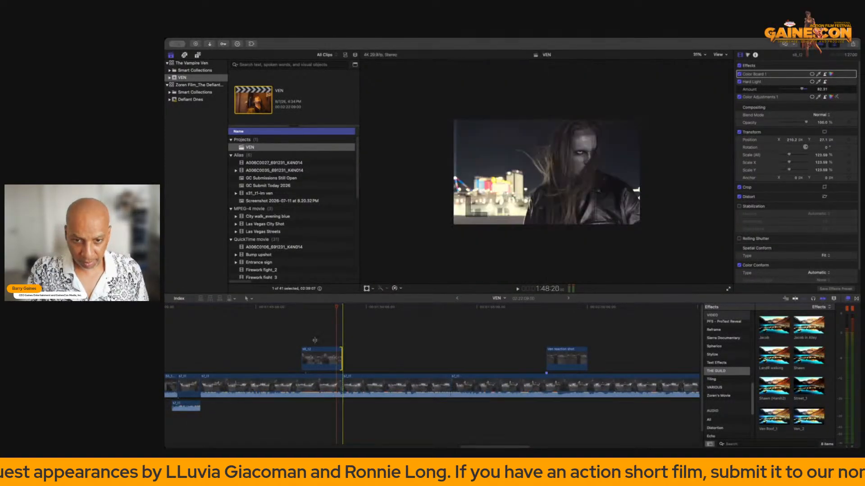
# Play the sequence from the "Jacob gets up" clip through the s8_t2 reaction shot to 1:50:23.
pyautogui.hscroll(-6, 306, 334)
pyautogui.hscroll(-2, 306, 335)
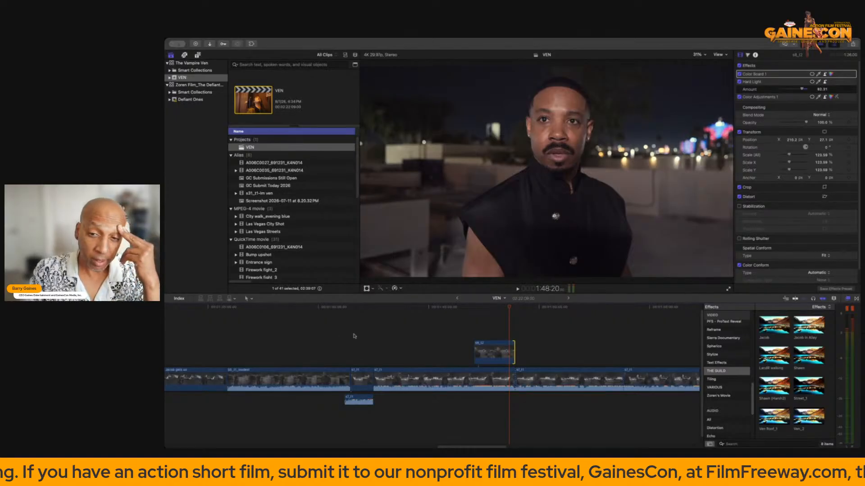
pyautogui.hscroll(-2, 373, 337)
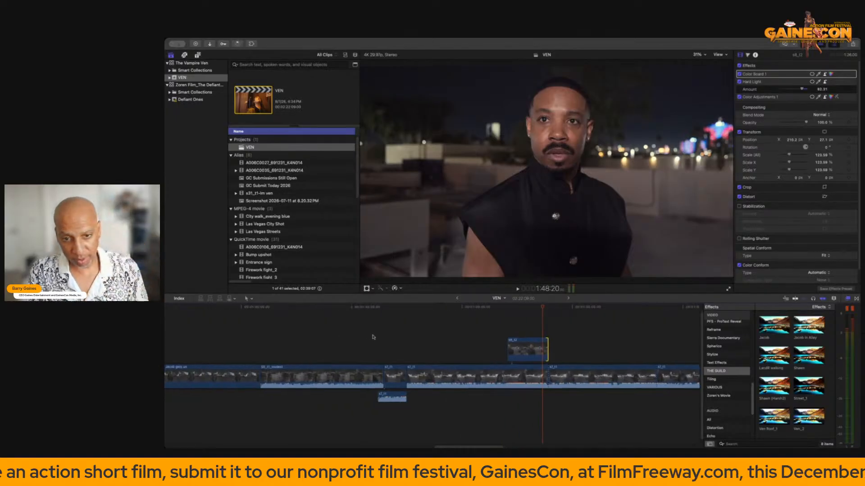
pyautogui.click(214, 345)
pyautogui.press('space')
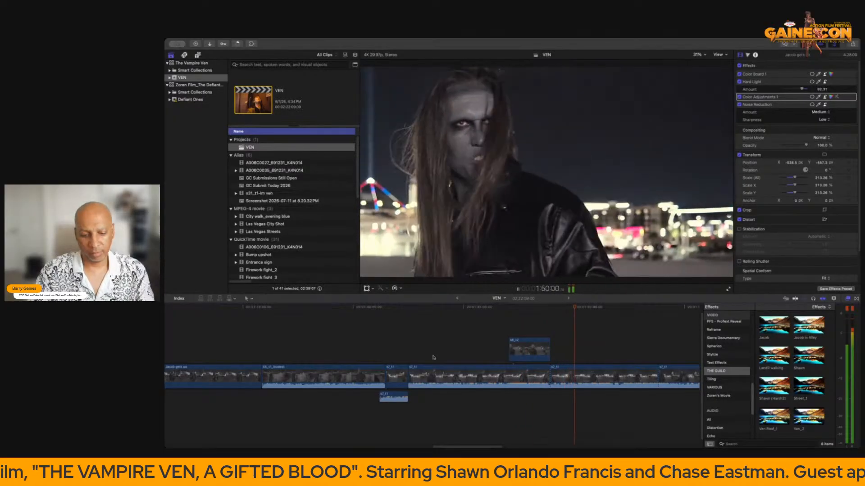
pyautogui.press('space')
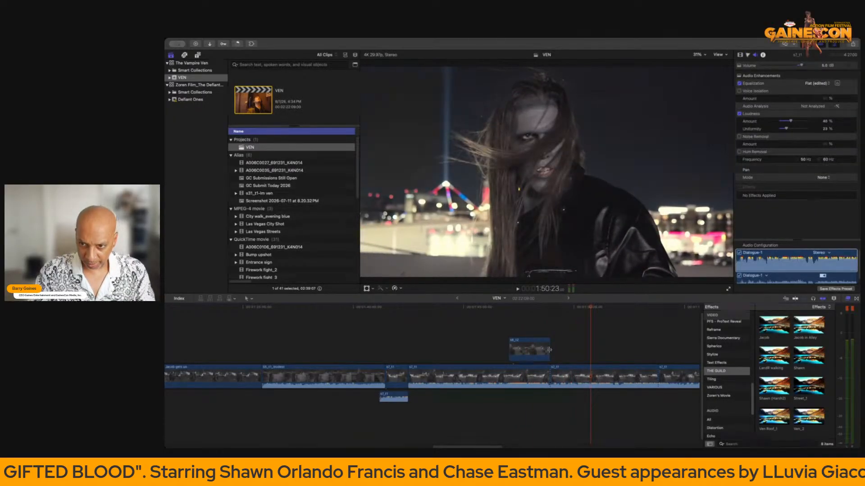
# Check the end of the s8_t2 shot, replay the exchange from 1:43:10, and add a marker at 1:50:17.
pyautogui.moveTo(549, 350); pyautogui.dragTo(549, 350)
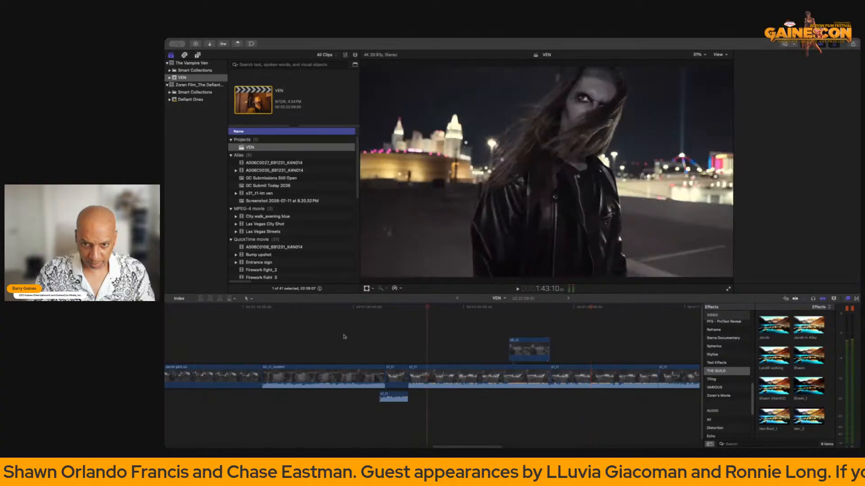
pyautogui.press('space')
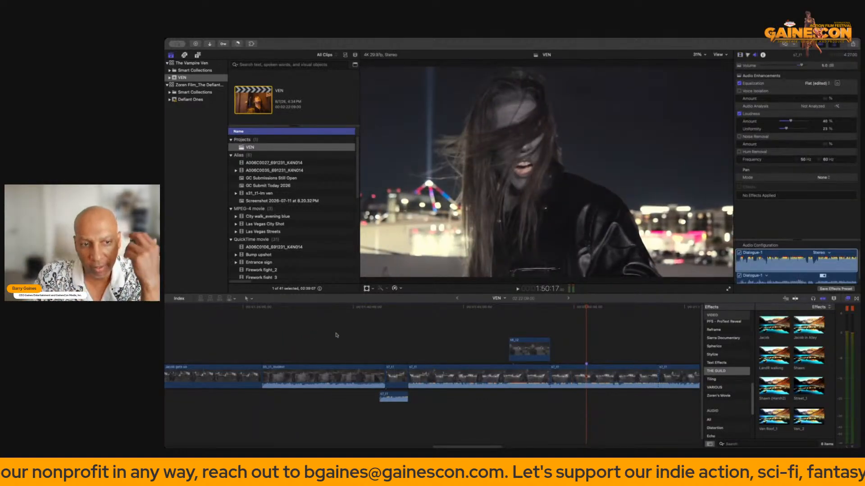
# Extend the start of the connected cutaway clip above the long-haired vampire's shot slightly earlier and play back the surrounding scene.
pyautogui.hscroll(3, 437, 332)
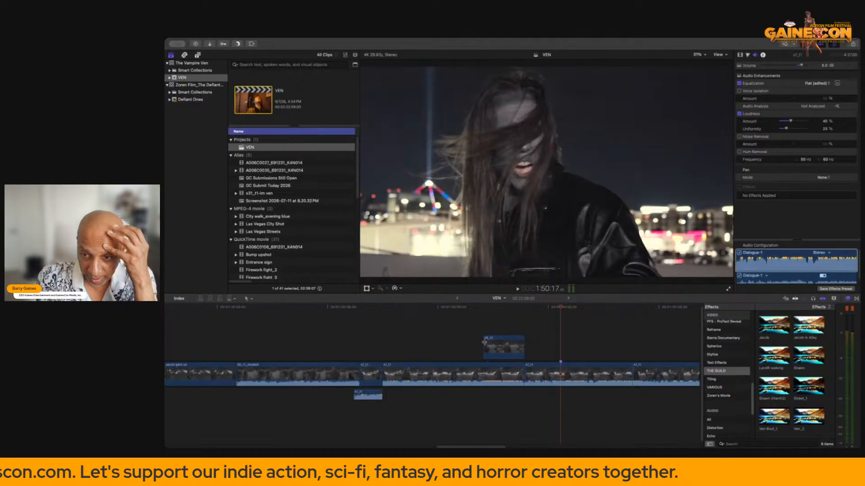
pyautogui.moveTo(484, 343)
pyautogui.mouseDown()
pyautogui.moveTo(473, 343)
pyautogui.moveTo(483, 343)
pyautogui.mouseUp()
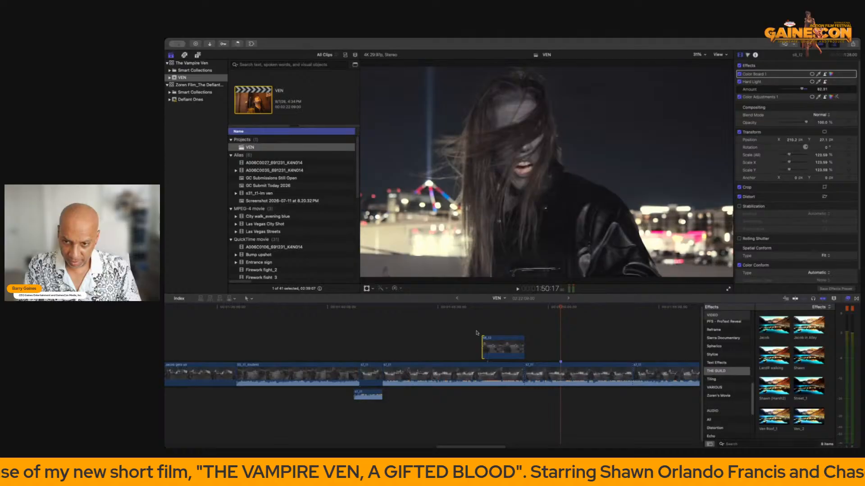
pyautogui.click(441, 326)
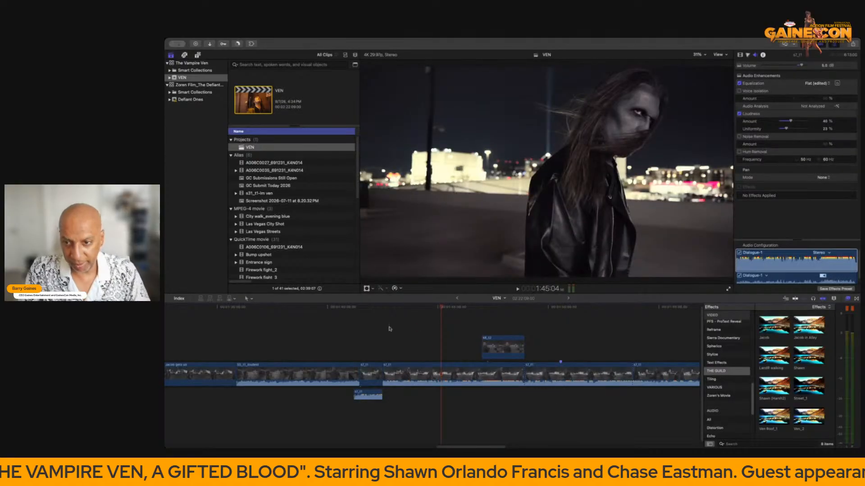
pyautogui.hscroll(3, 394, 329)
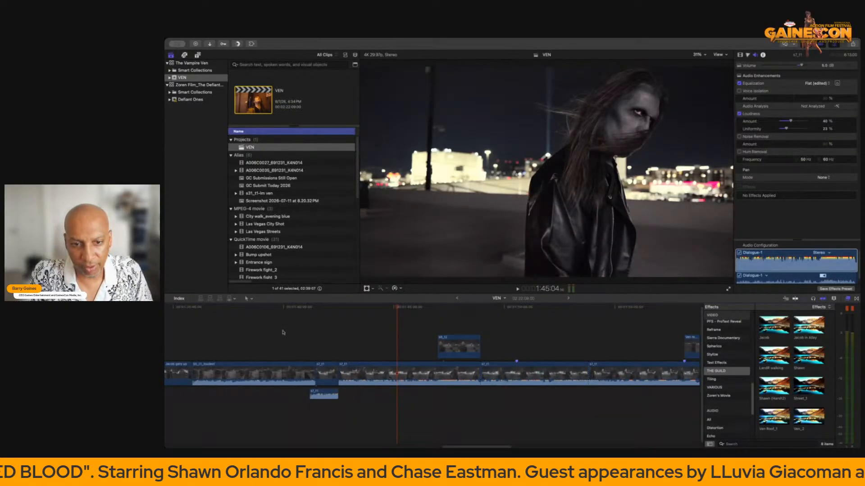
pyautogui.hscroll(-5, 356, 333)
pyautogui.click(239, 341)
pyautogui.press('space')
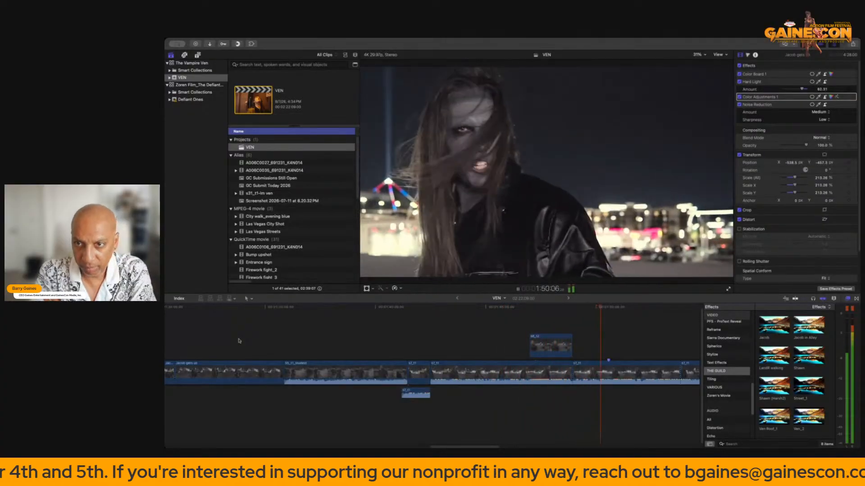
pyautogui.press('space')
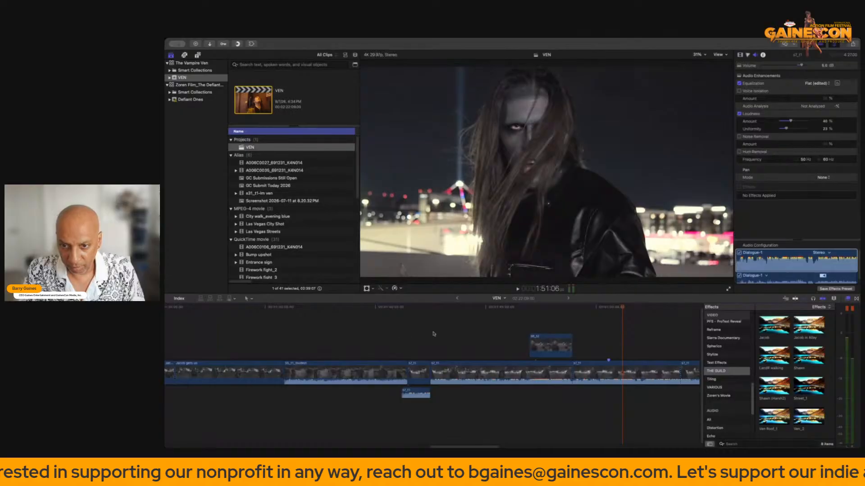
# Extend the end of the connected cutaway clip further over the following shot and play back the edit.
pyautogui.hscroll(3, 441, 338)
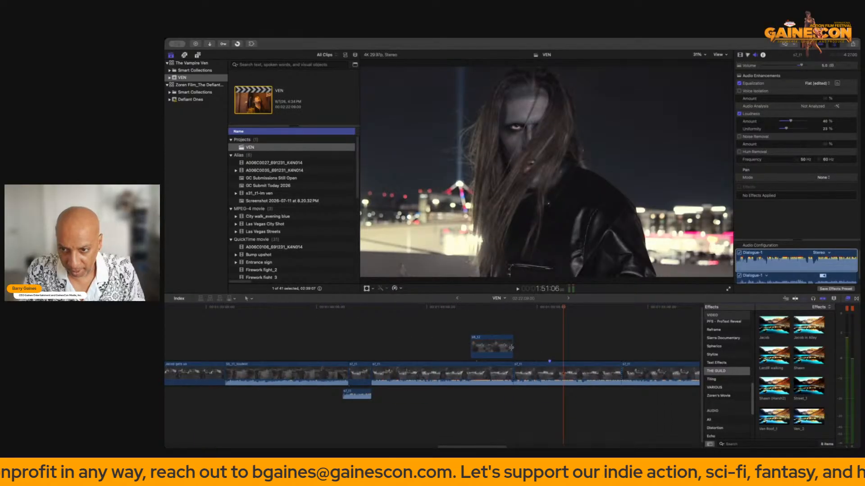
pyautogui.moveTo(511, 347)
pyautogui.mouseDown()
pyautogui.moveTo(520, 347)
pyautogui.moveTo(492, 346)
pyautogui.moveTo(527, 350)
pyautogui.mouseUp()
pyautogui.click(430, 327)
pyautogui.press('space')
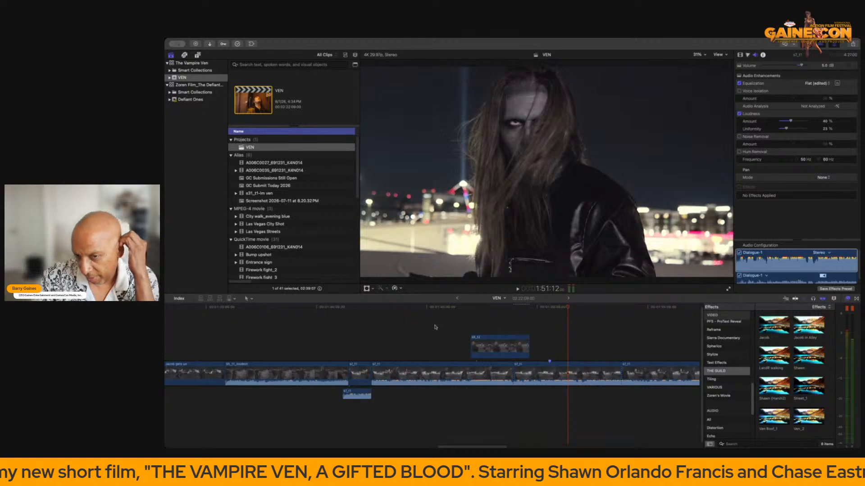
# Play the sequence from the rooftop wide shot onward, and replay the part around the first Ven reaction shot.
pyautogui.click(514, 341)
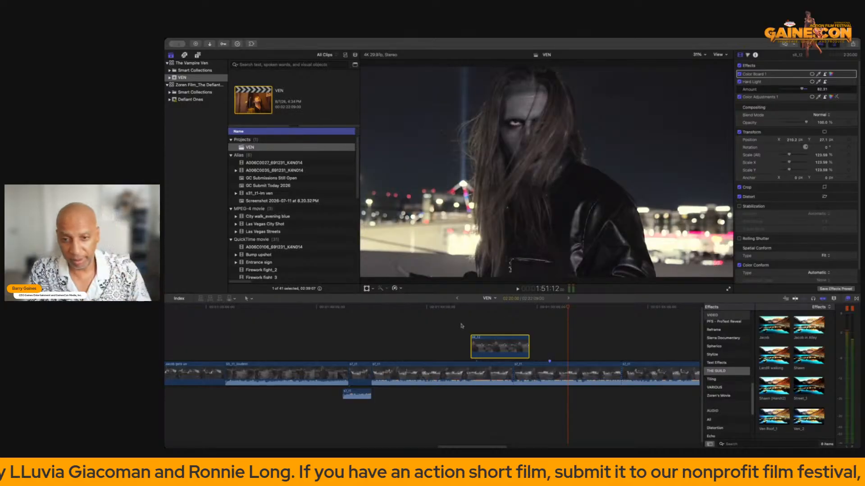
pyautogui.click(245, 340)
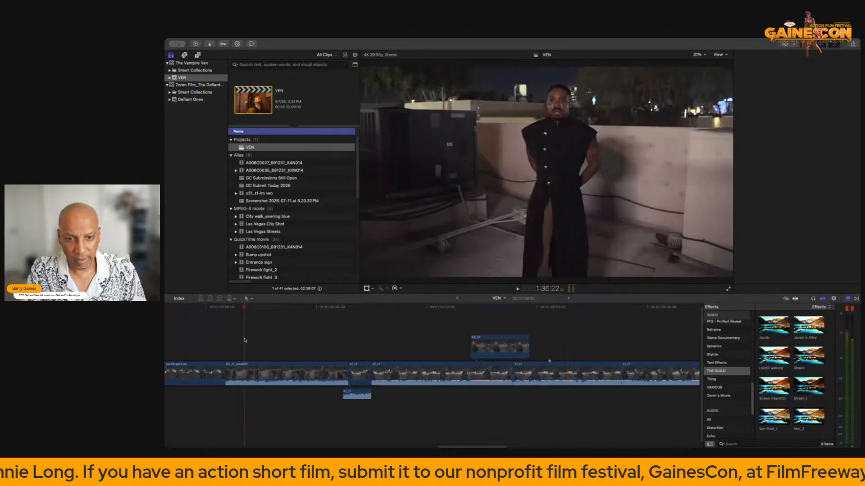
pyautogui.press('space')
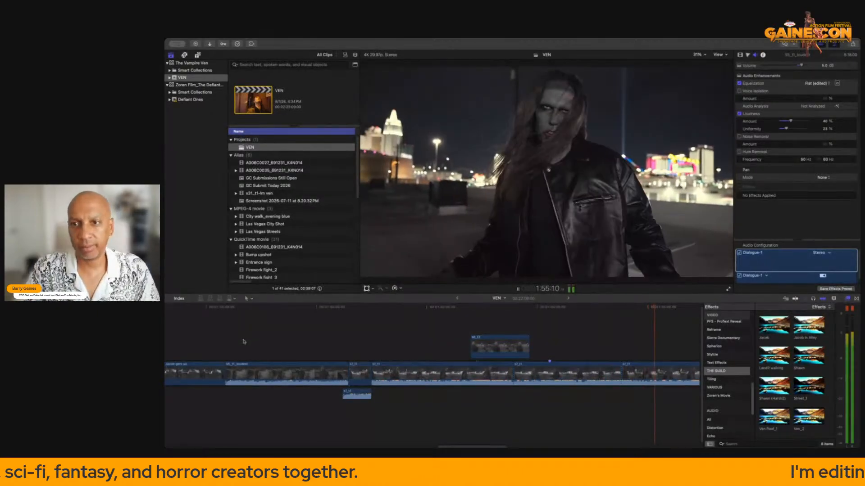
pyautogui.click(270, 348)
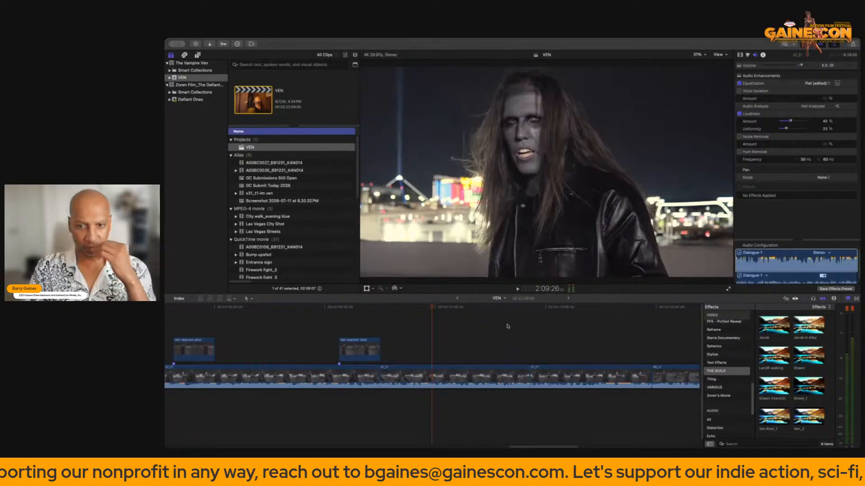
pyautogui.hscroll(-5, 454, 334)
pyautogui.hscroll(-3, 455, 333)
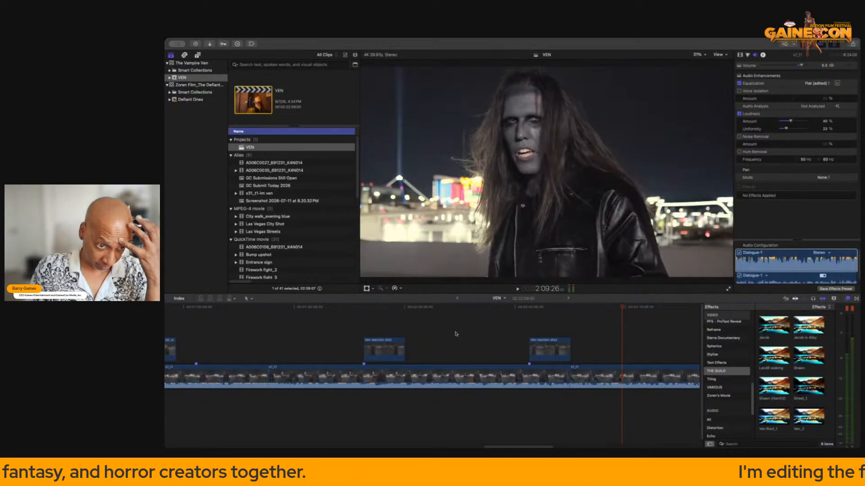
pyautogui.click(346, 331)
pyautogui.press('space')
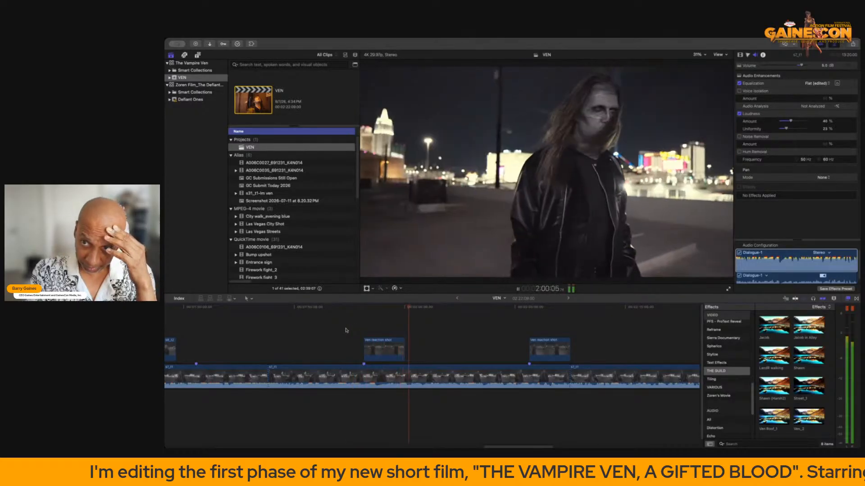
# Apply the Zoom In effect from the My FCPeffects category to the first Ven reaction shot clip.
pyautogui.click(377, 350)
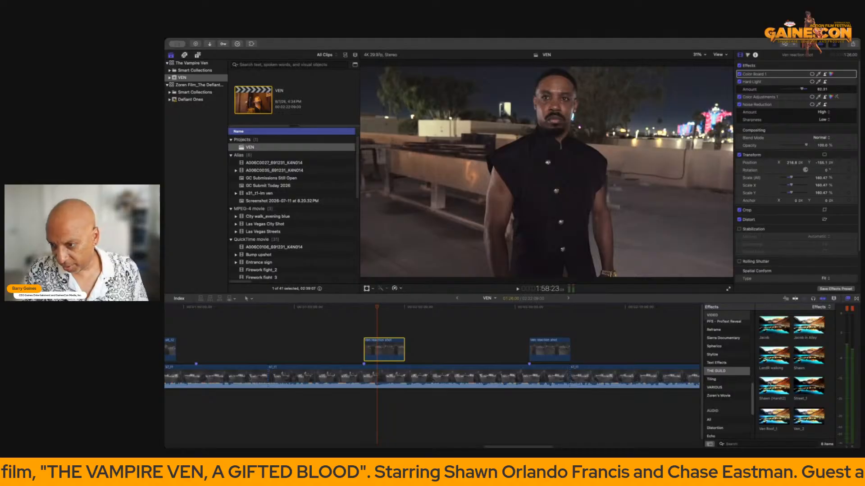
pyautogui.scroll(-5, 727, 375)
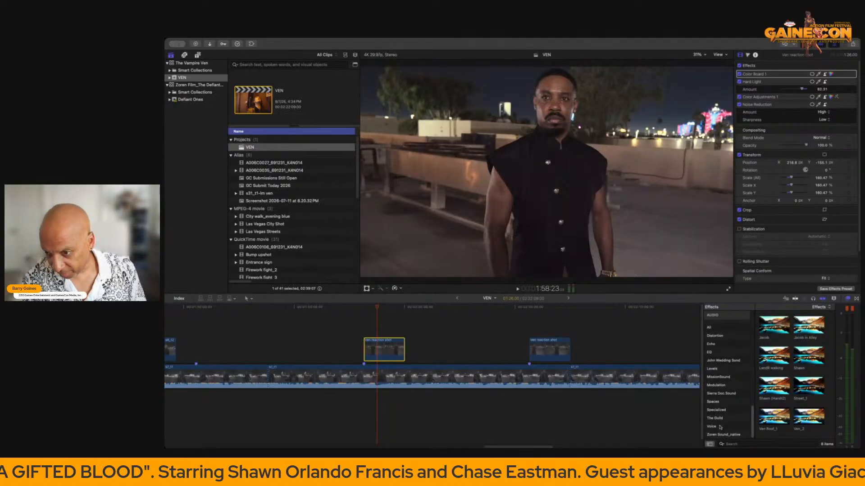
pyautogui.scroll(4, 728, 390)
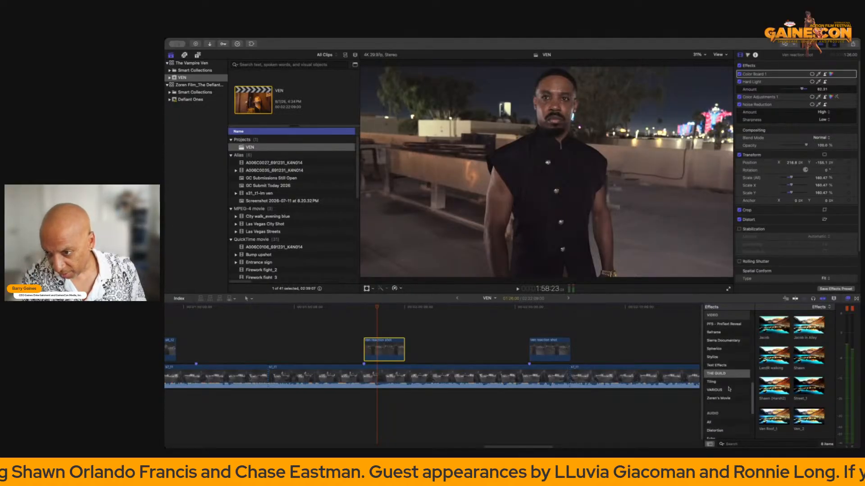
pyautogui.scroll(5, 728, 365)
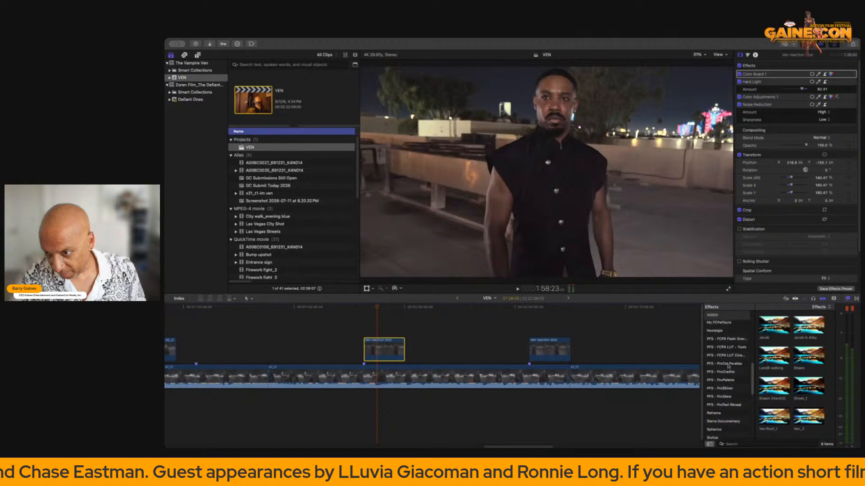
pyautogui.scroll(2, 728, 367)
pyautogui.click(722, 337)
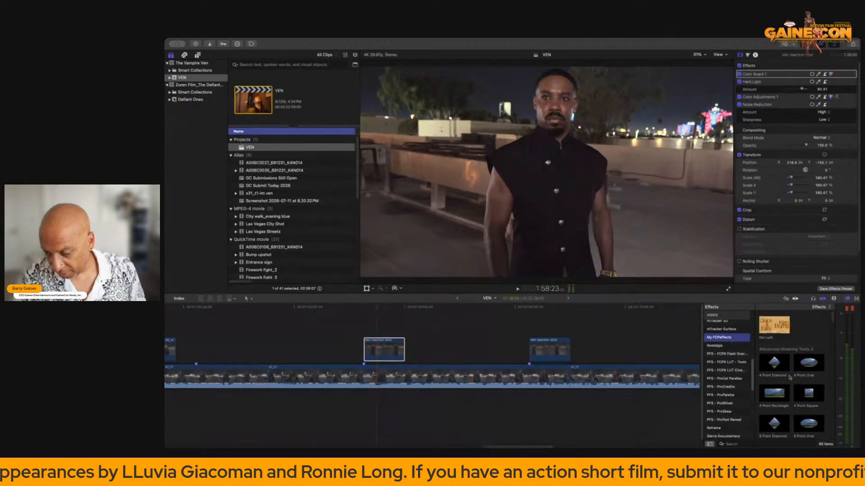
pyautogui.scroll(-2, 789, 378)
pyautogui.scroll(-10, 788, 385)
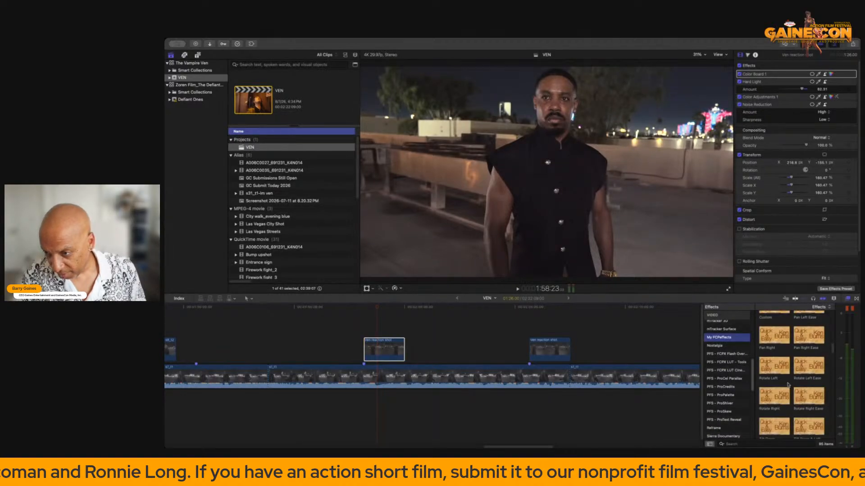
pyautogui.scroll(-2, 788, 385)
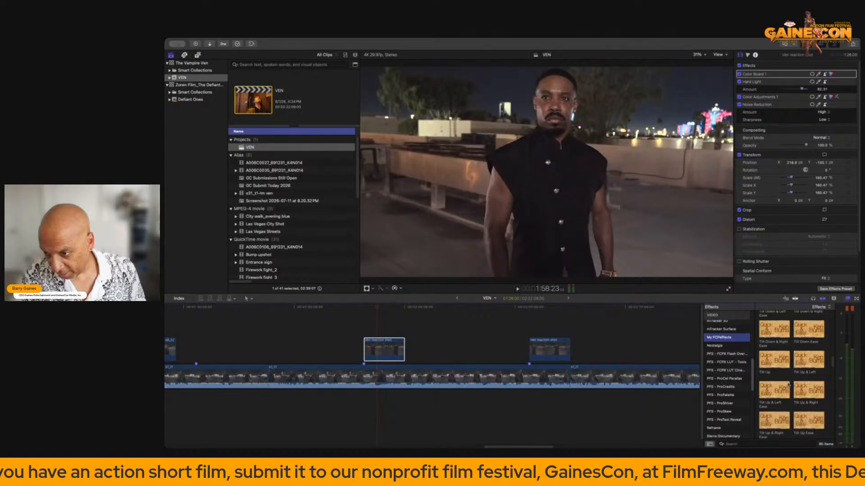
pyautogui.scroll(-4, 788, 385)
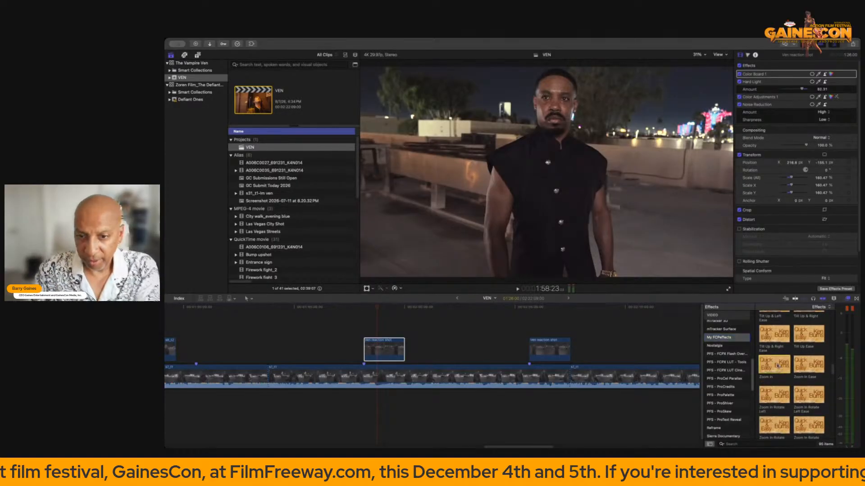
pyautogui.doubleClick(778, 366)
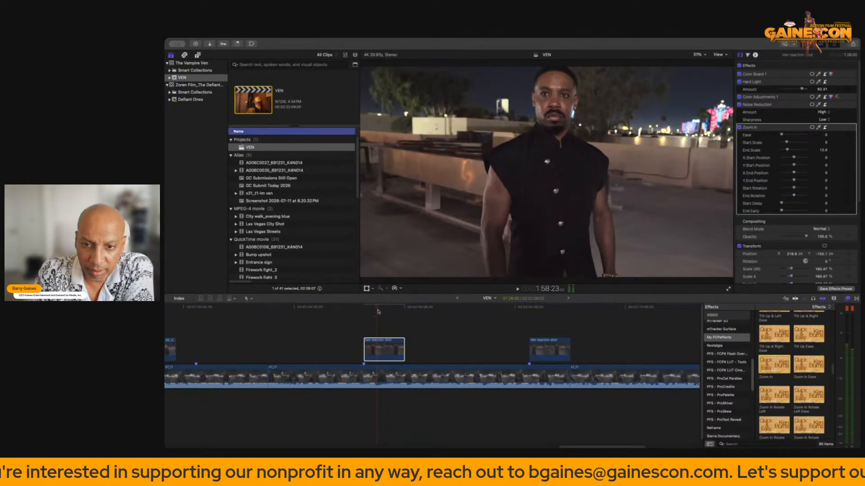
# Set the Zoom In effect's Y End Position to about -4.88 near the reaction shot's end, and return to the earlier scene for review.
pyautogui.moveTo(379, 309); pyautogui.dragTo(402, 311)
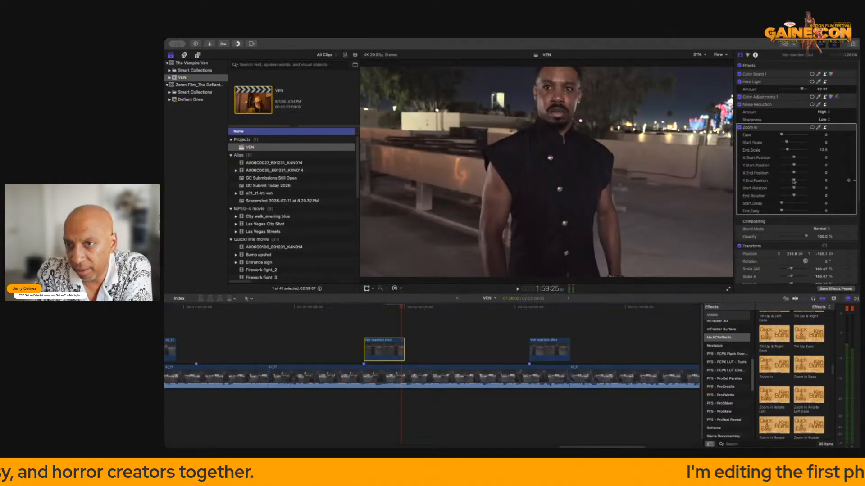
pyautogui.moveTo(794, 182); pyautogui.dragTo(794, 182)
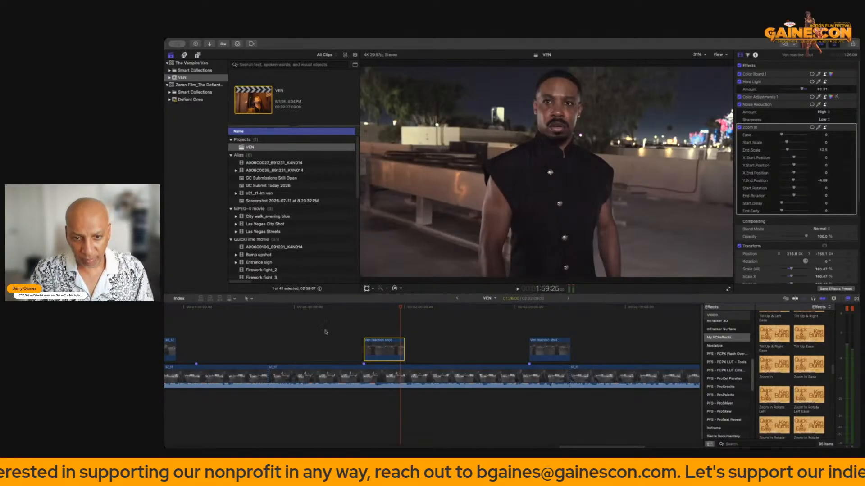
pyautogui.hscroll(-5, 315, 333)
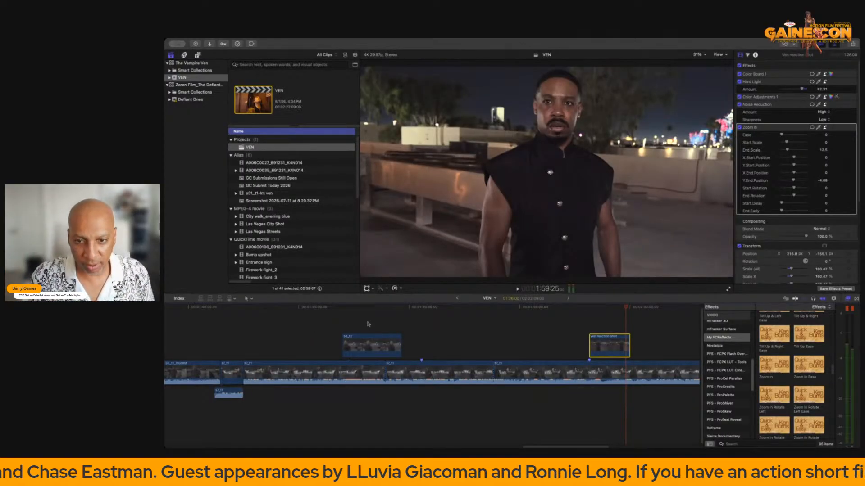
pyautogui.hscroll(-5, 368, 324)
pyautogui.click(295, 333)
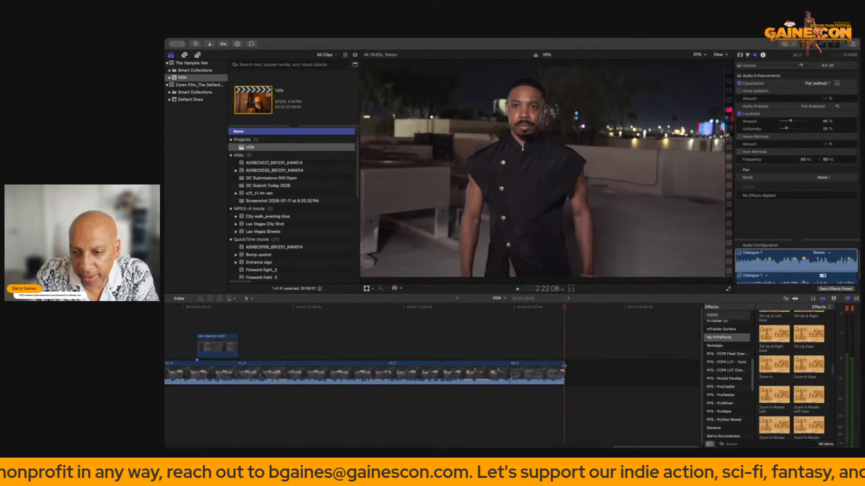
# Extend the end of the last timeline clip by a few frames and append the new clip of the fallen figure after it.
pyautogui.moveTo(563, 368); pyautogui.dragTo(568, 369)
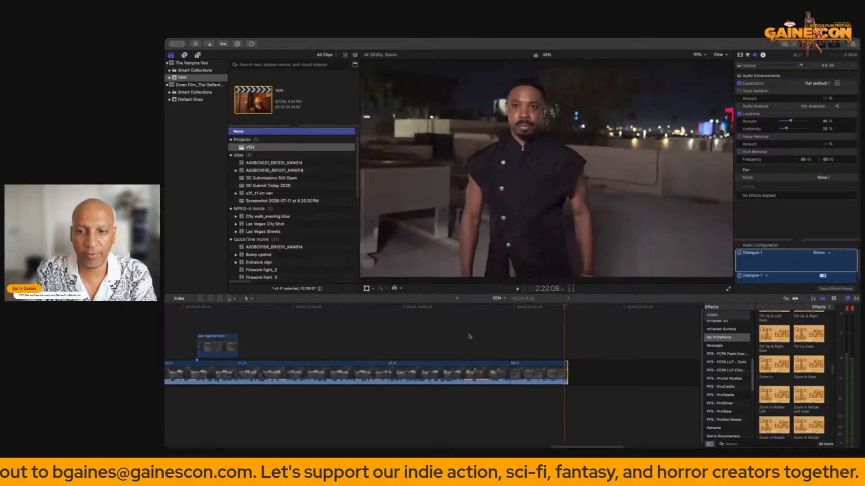
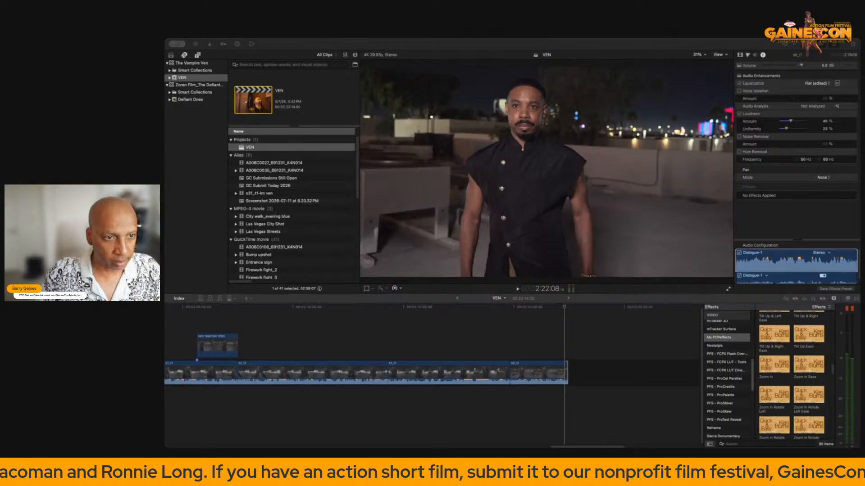
pyautogui.moveTo(436, 334); pyautogui.dragTo(585, 371)
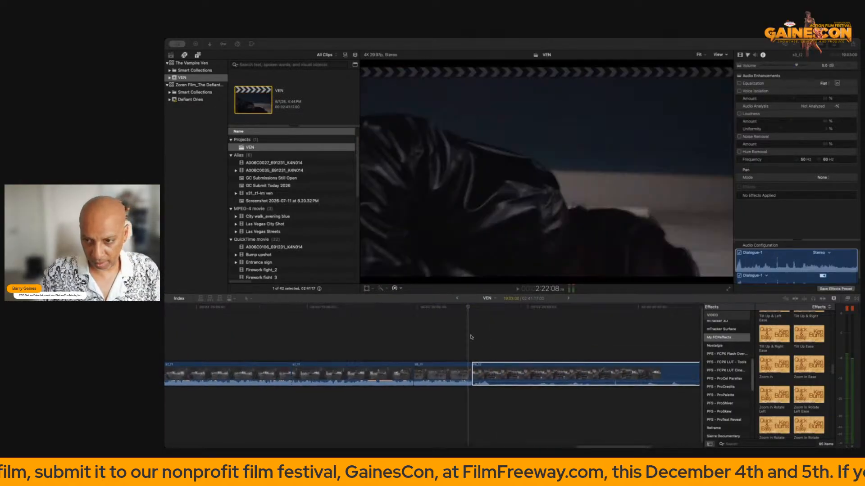
# Apply the Review Sound audio effect from the MissionSound category to the newly appended last clip.
pyautogui.hscroll(5, 471, 337)
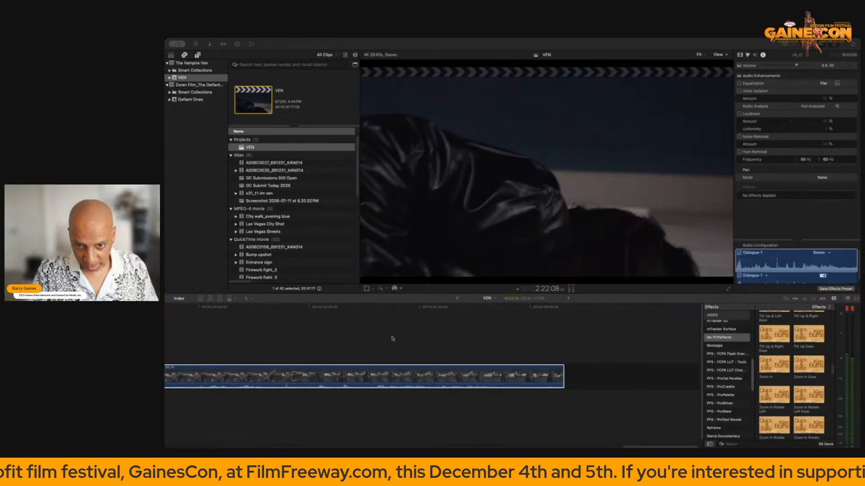
pyautogui.click(407, 374)
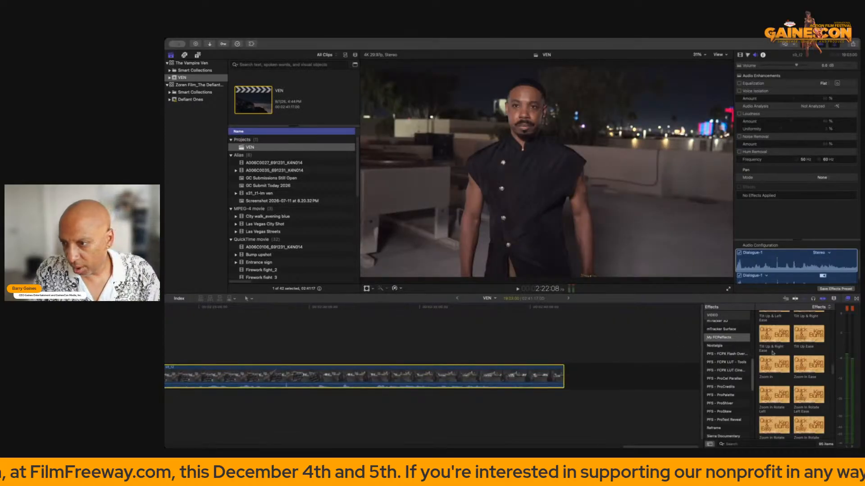
pyautogui.scroll(3, 733, 359)
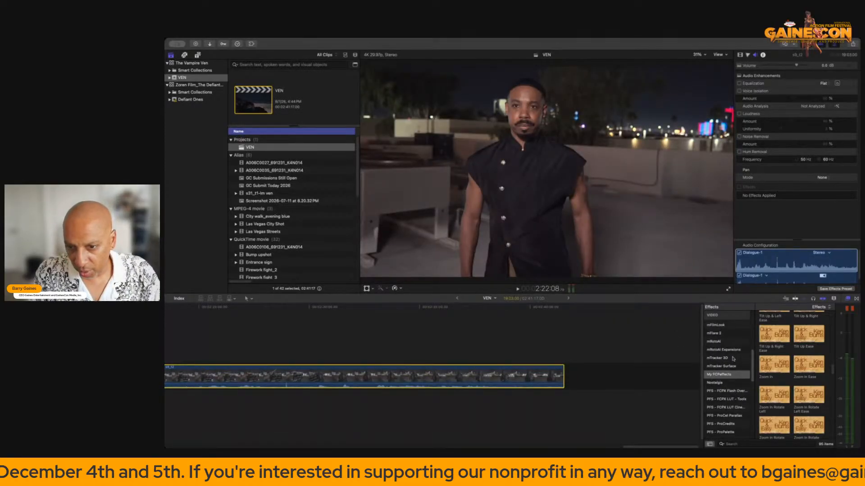
pyautogui.scroll(-10, 733, 359)
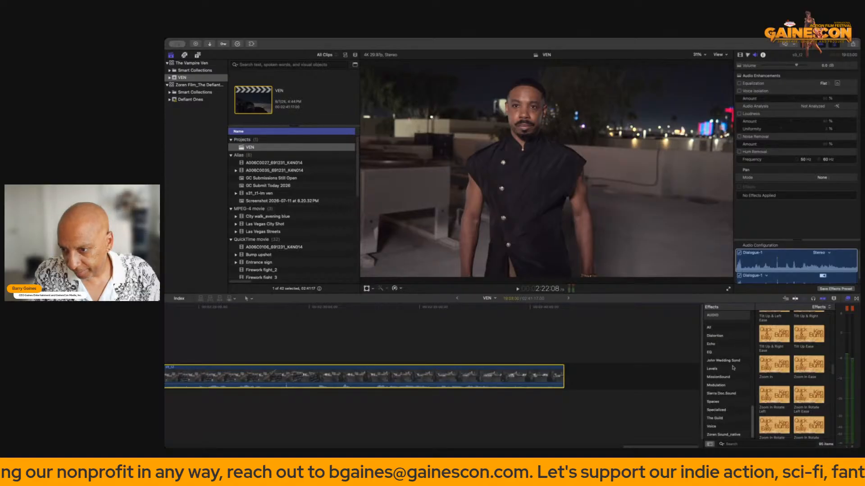
pyautogui.click(732, 377)
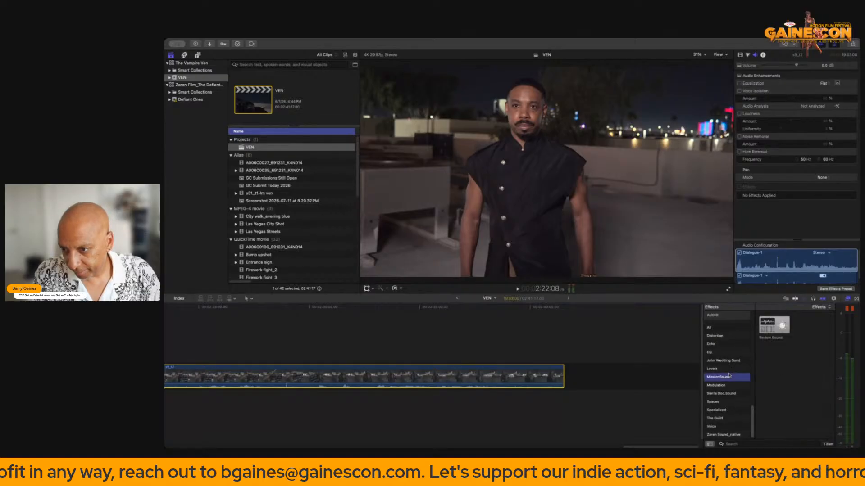
pyautogui.doubleClick(775, 328)
# Cut the last clip after its slate at about 2:32:18 and delete the part before the cut.
pyautogui.hscroll(-3, 415, 357)
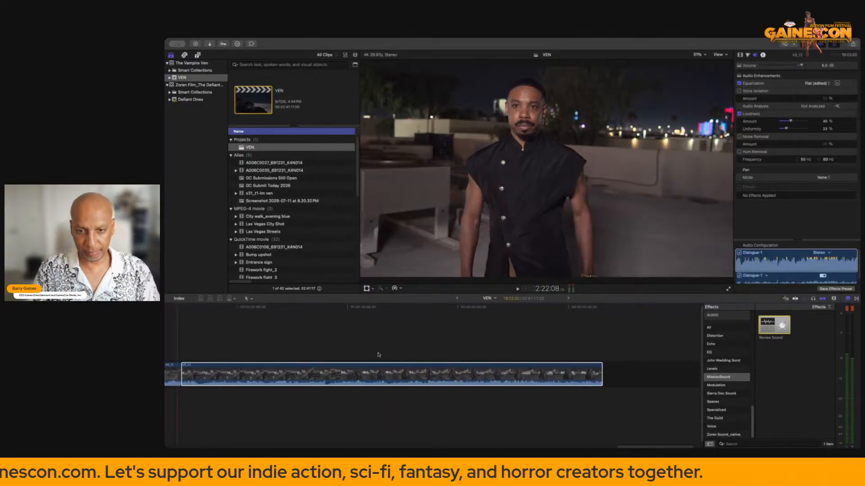
pyautogui.hscroll(-4, 374, 353)
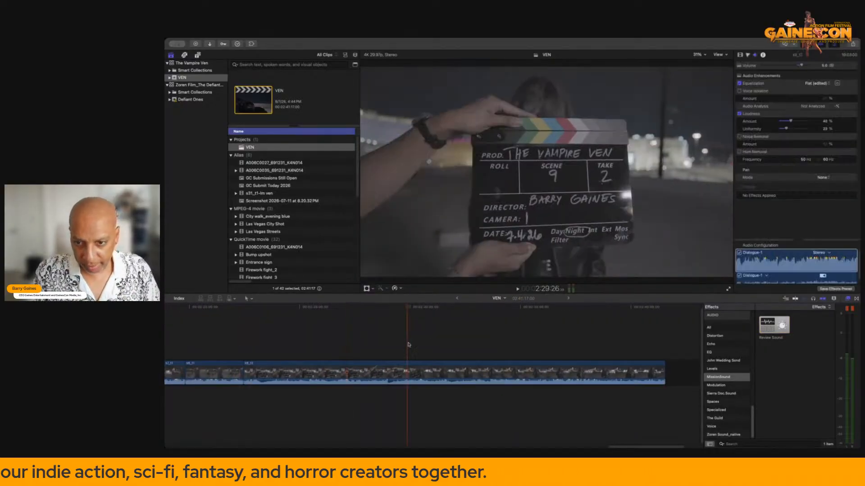
pyautogui.click(442, 343)
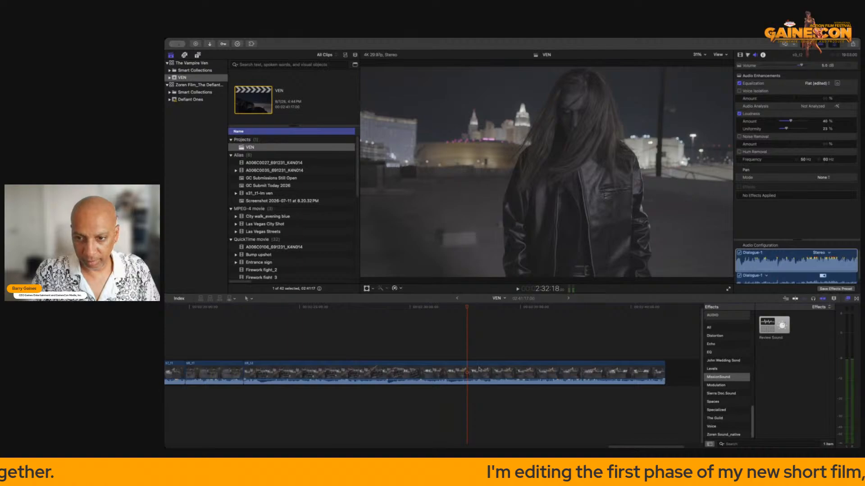
pyautogui.click(480, 369)
pyautogui.press('super+b')
pyautogui.press('Delete')
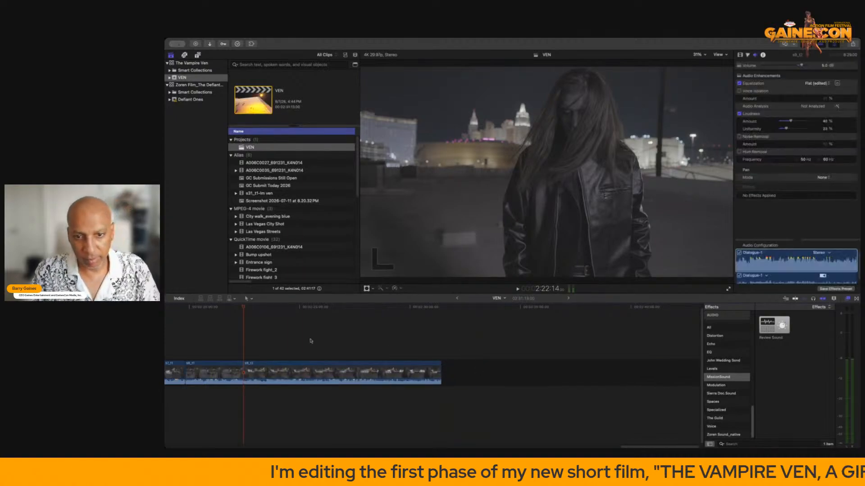
# Play the shortened last clip and trim its end back to 2:28:19, where Ven lowers the hands.
pyautogui.press('space')
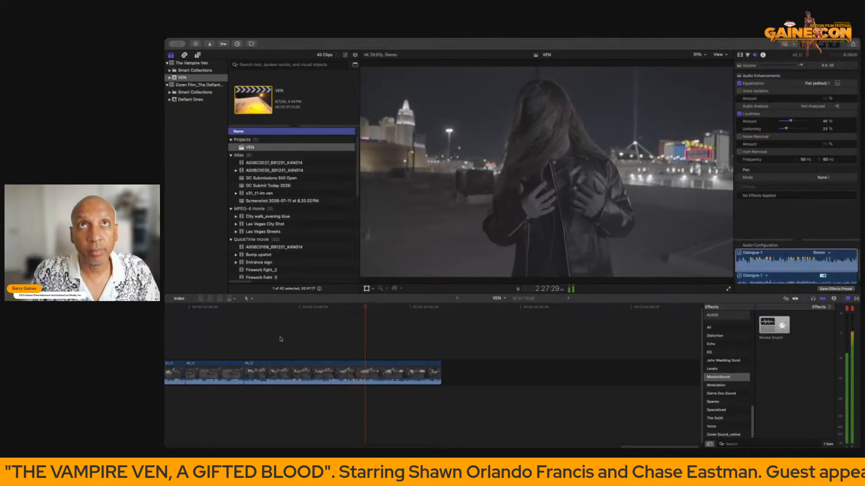
pyautogui.press('space')
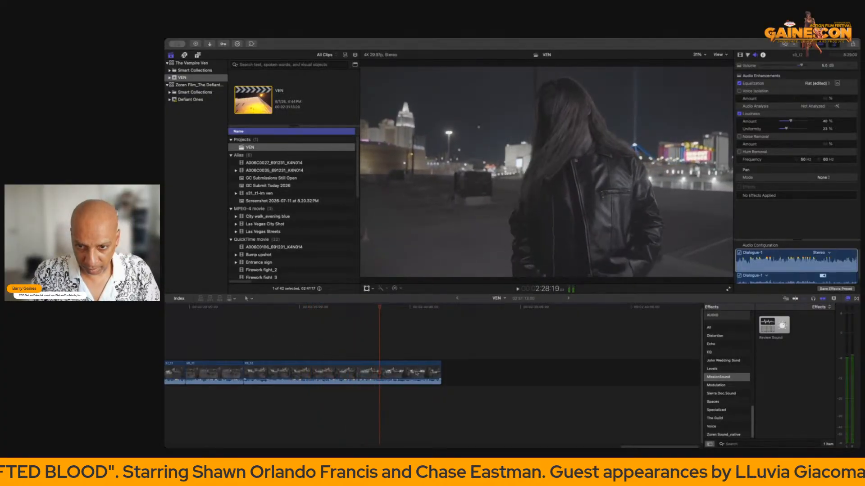
pyautogui.moveTo(441, 373); pyautogui.dragTo(380, 373)
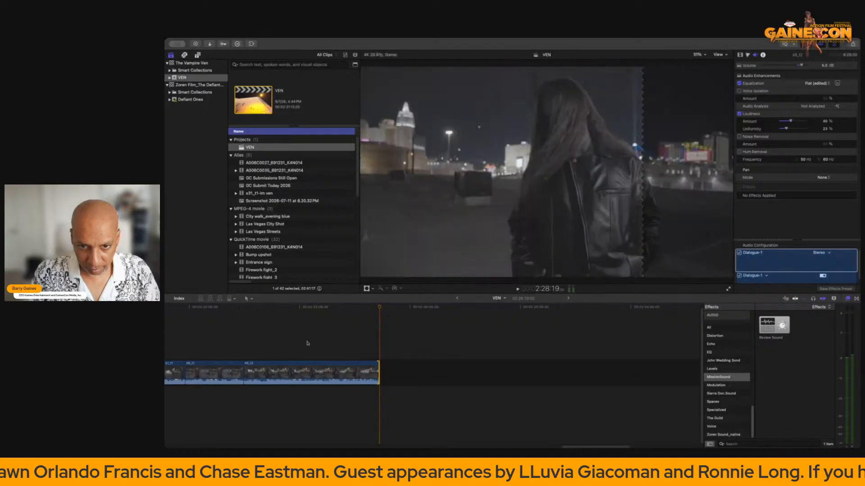
# Apply the Jacob look from THE GUILD video effects category to the trimmed last clip.
pyautogui.click(307, 342)
pyautogui.click(288, 374)
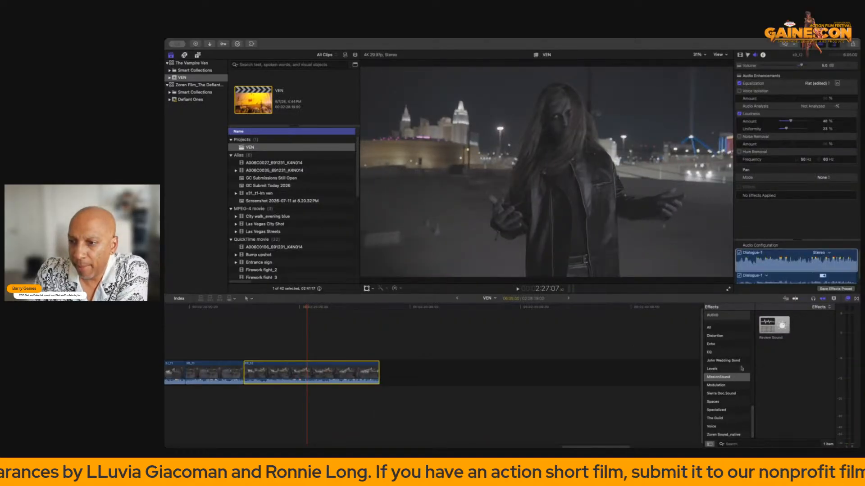
pyautogui.scroll(10, 734, 374)
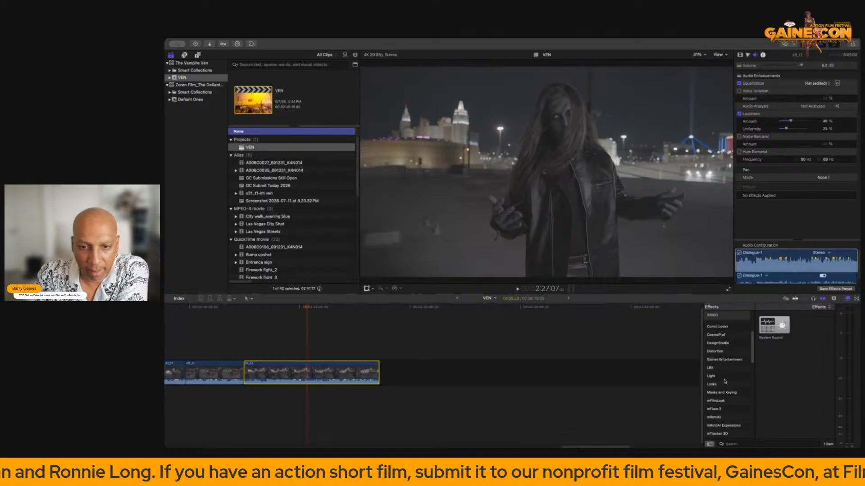
pyautogui.scroll(-10, 725, 382)
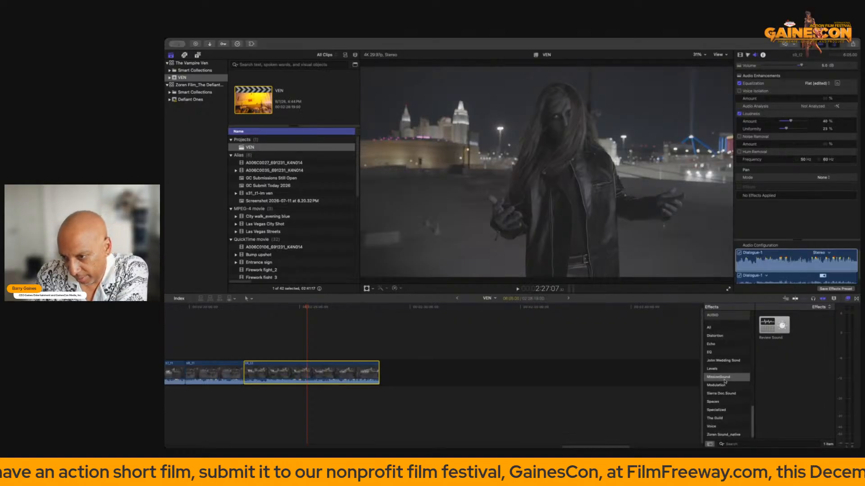
pyautogui.scroll(-5, 725, 381)
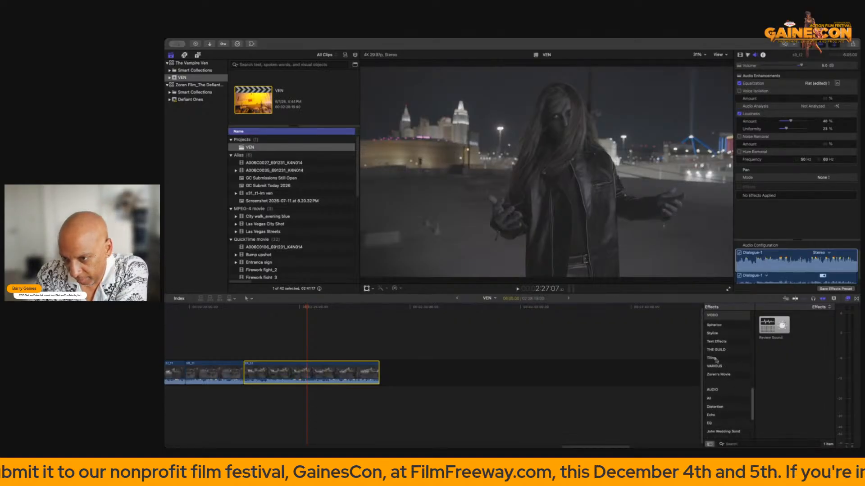
pyautogui.click(720, 350)
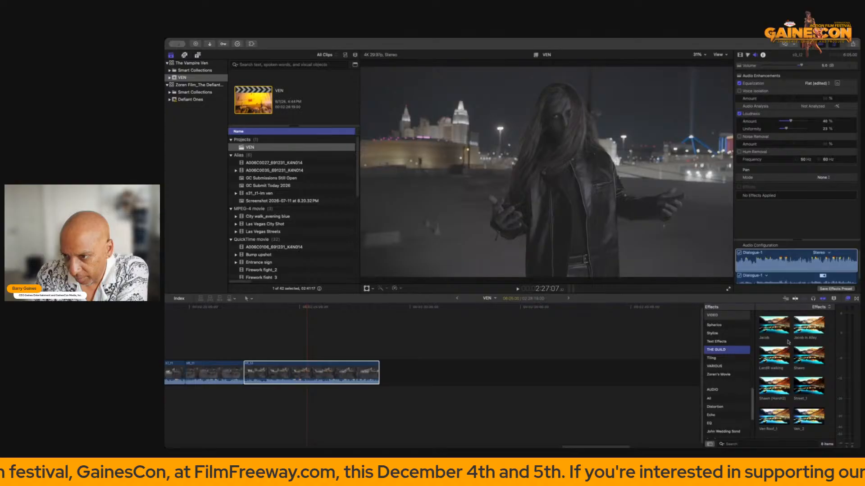
pyautogui.moveTo(772, 325); pyautogui.dragTo(344, 373)
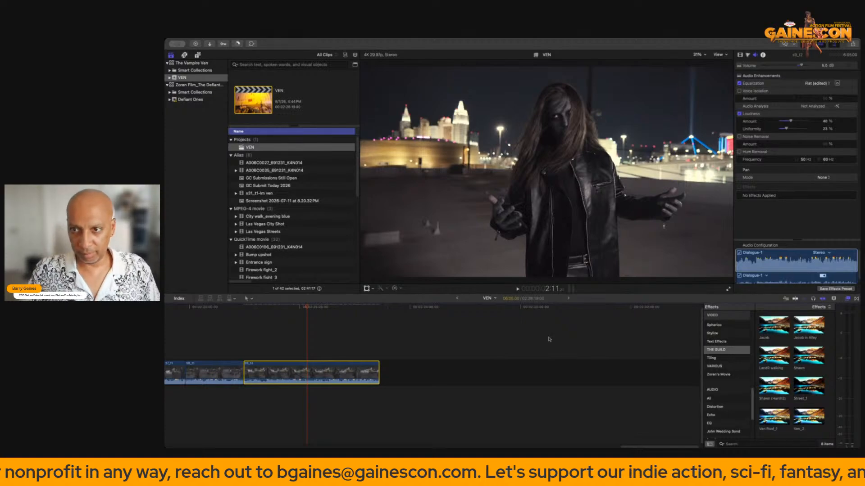
# Play the cut from the man's dialogue shot into the graded Ven clip several times to judge its timing.
pyautogui.click(195, 351)
pyautogui.press('space')
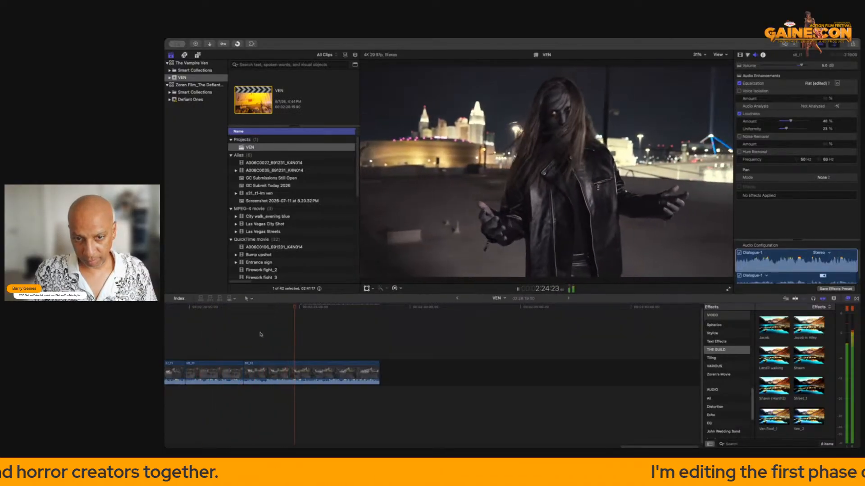
pyautogui.hscroll(-3, 278, 335)
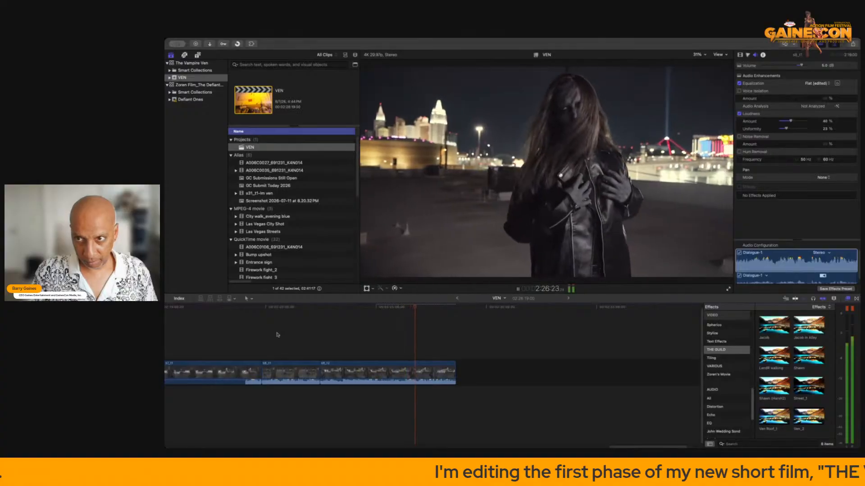
pyautogui.press('space')
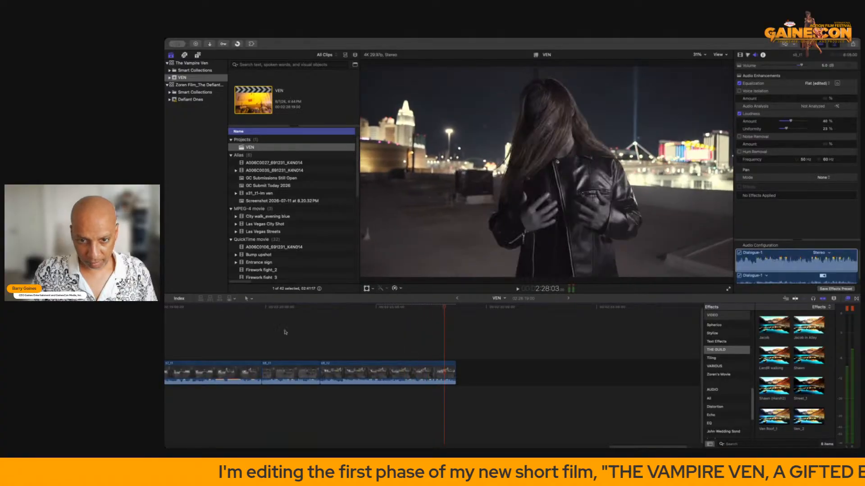
pyautogui.click(232, 334)
pyautogui.press('space')
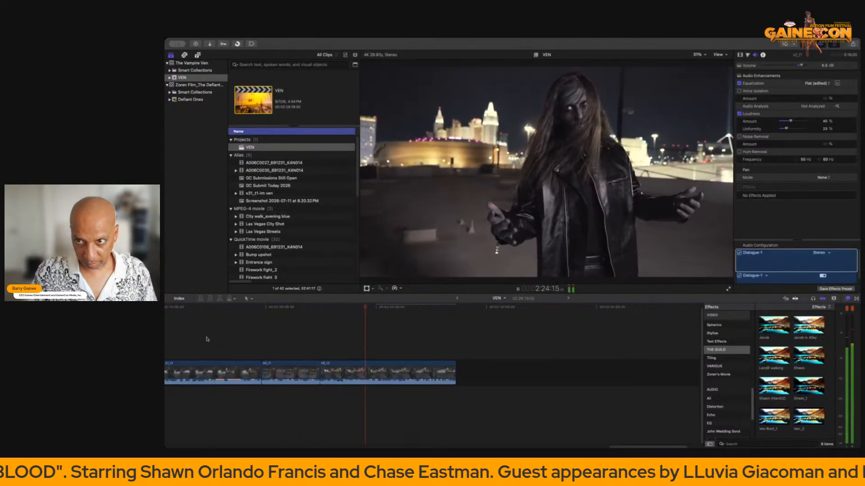
pyautogui.press('space')
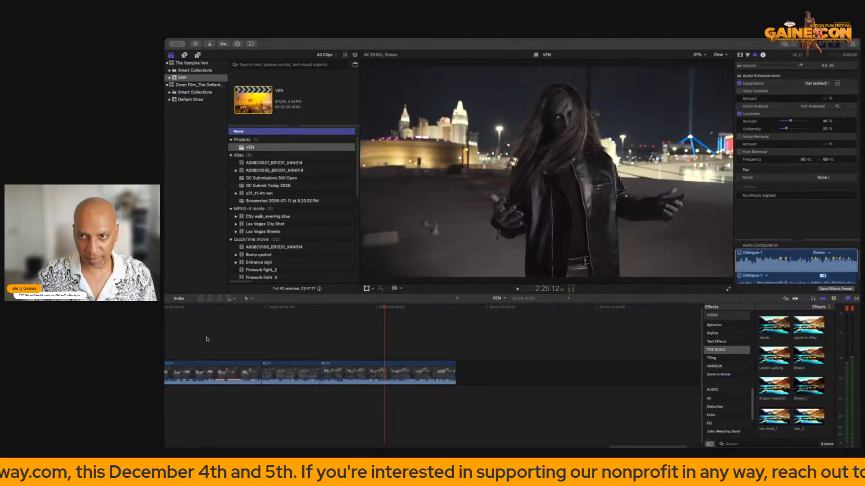
pyautogui.click(302, 350)
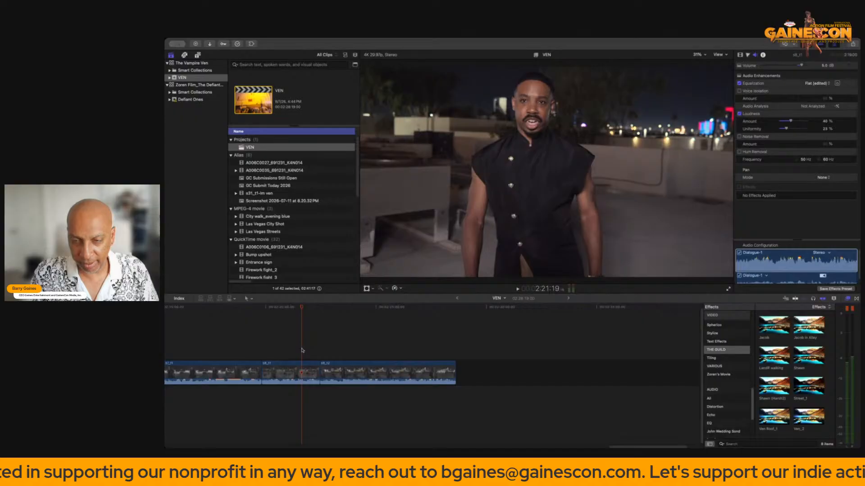
pyautogui.press('space')
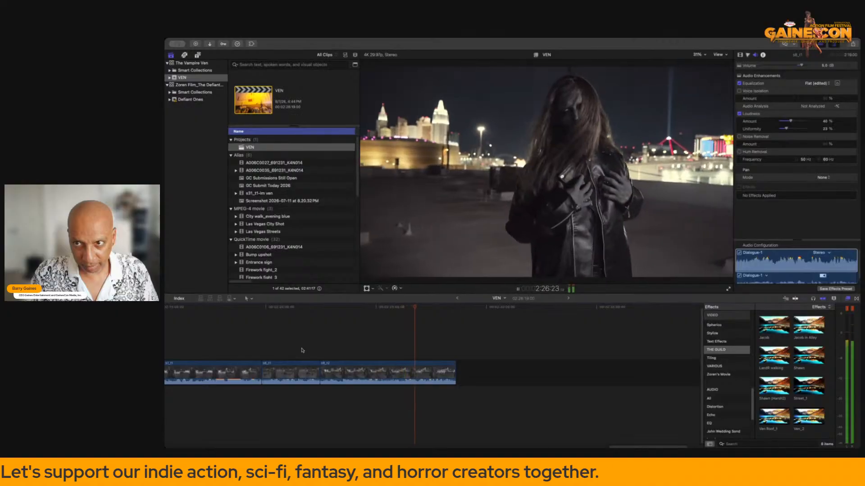
pyautogui.press('space')
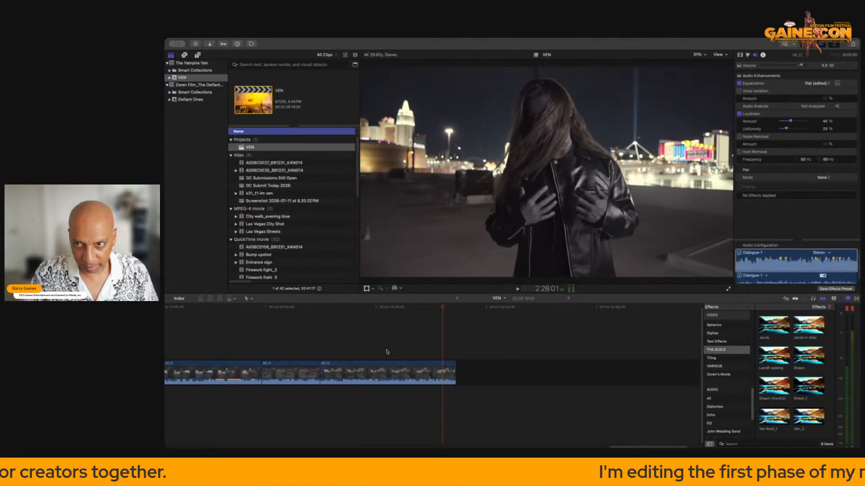
# Play the scene from well before the man's dialogue shot into the last Ven clip.
pyautogui.click(375, 373)
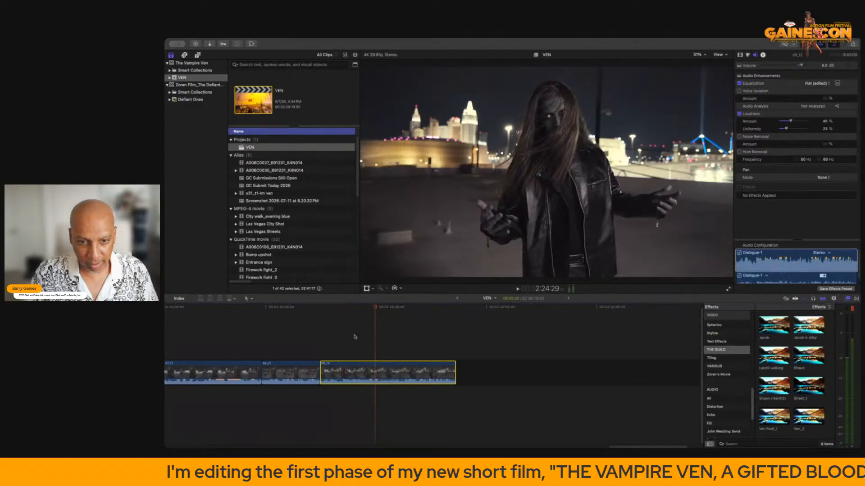
pyautogui.hscroll(-6, 354, 337)
pyautogui.click(229, 341)
pyautogui.press('space')
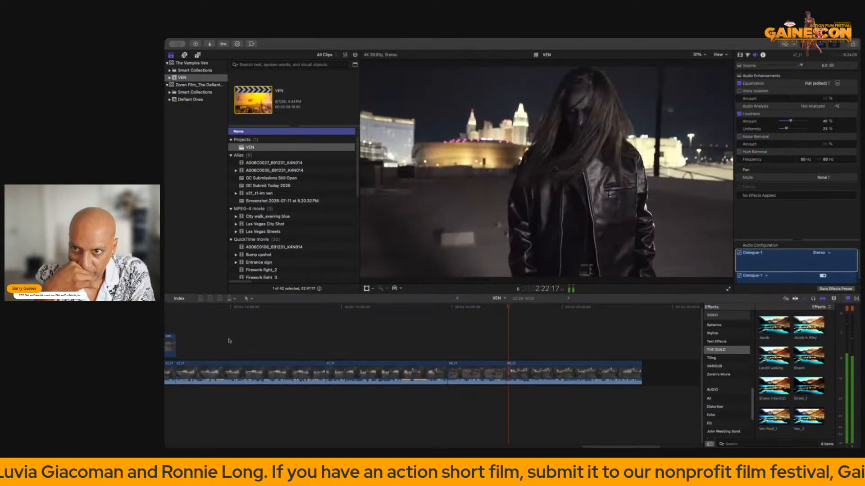
pyautogui.press('space')
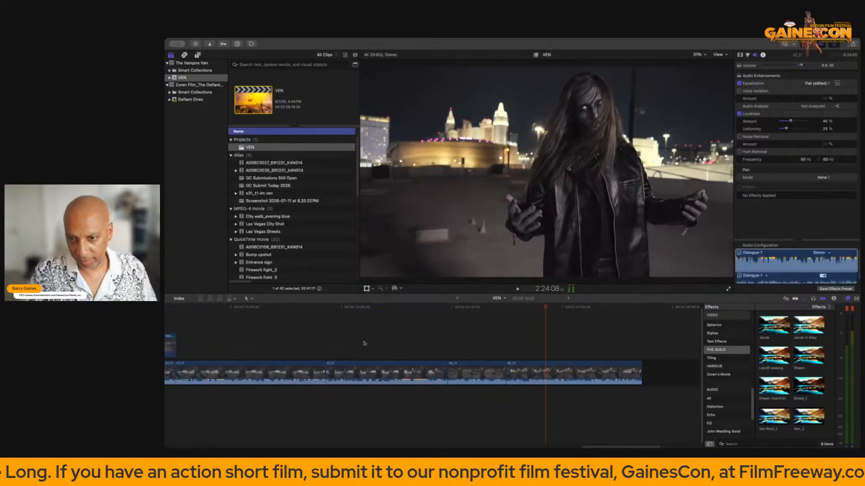
# Extend the end of the man's dialogue shot before the last clip by about six frames, and replay the cut.
pyautogui.hscroll(5, 439, 359)
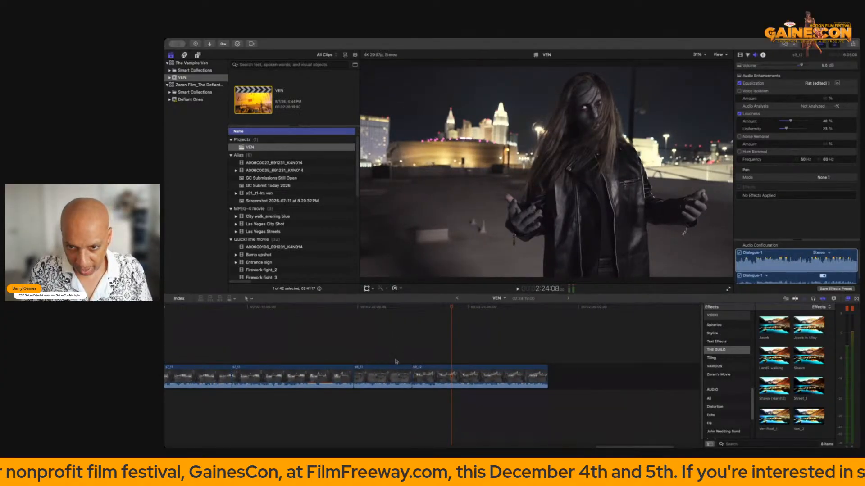
pyautogui.moveTo(410, 370); pyautogui.dragTo(416, 370)
pyautogui.click(335, 351)
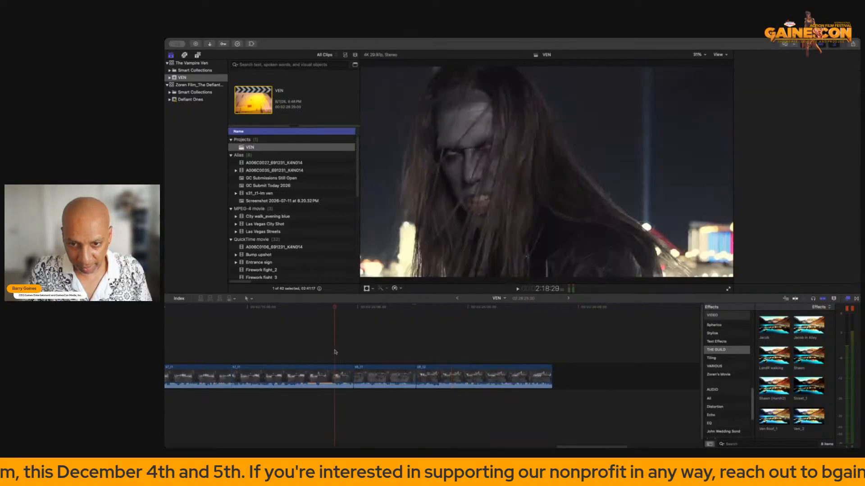
pyautogui.press('space')
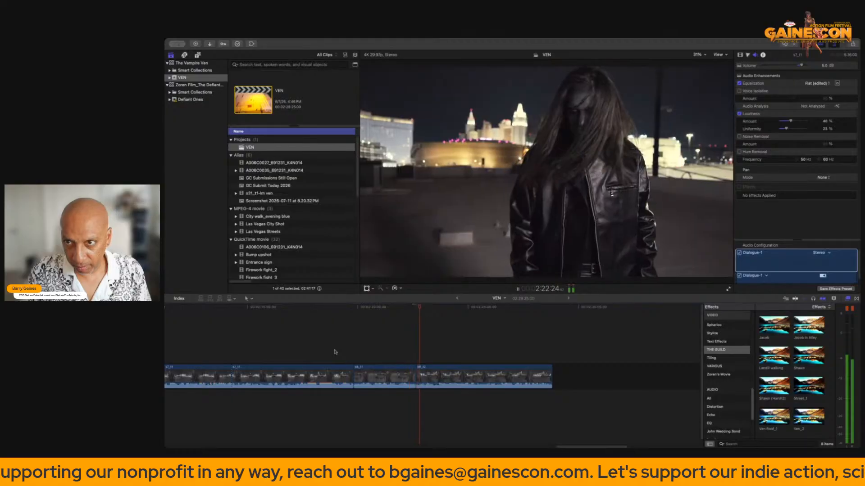
pyautogui.press('space')
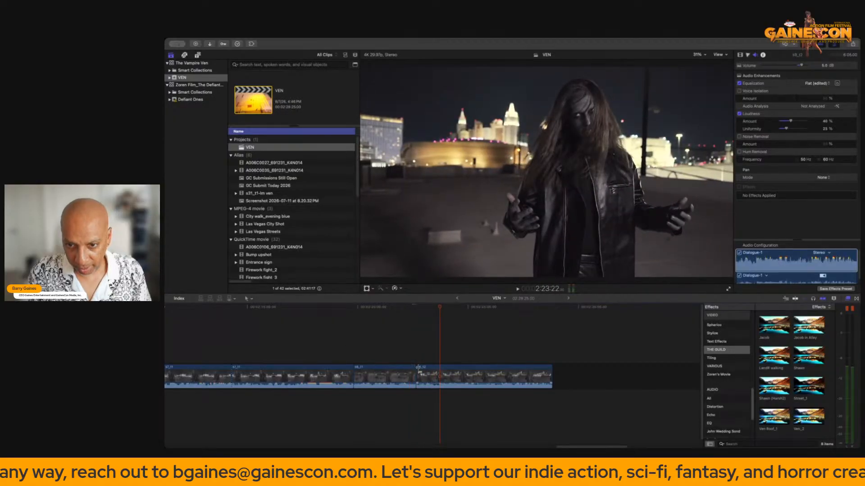
# Trim about ten frames off the start of the last Ven clip, and replay the scene across the cut.
pyautogui.press('super+equal')
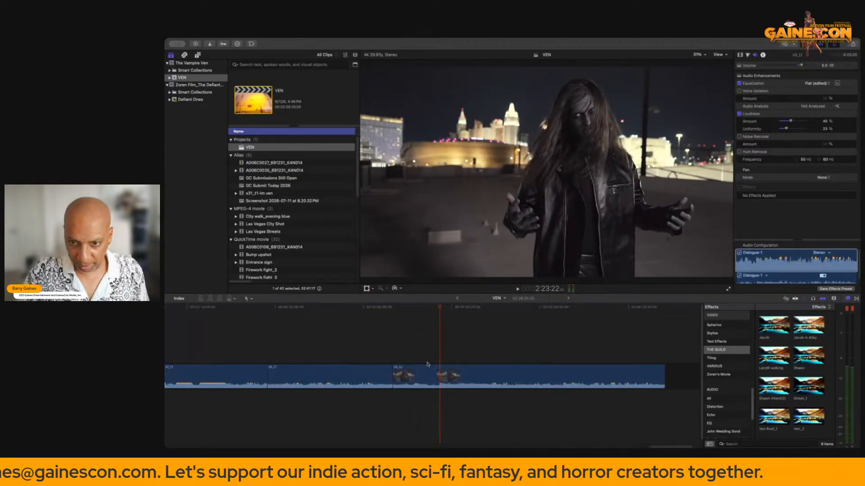
pyautogui.click(395, 364)
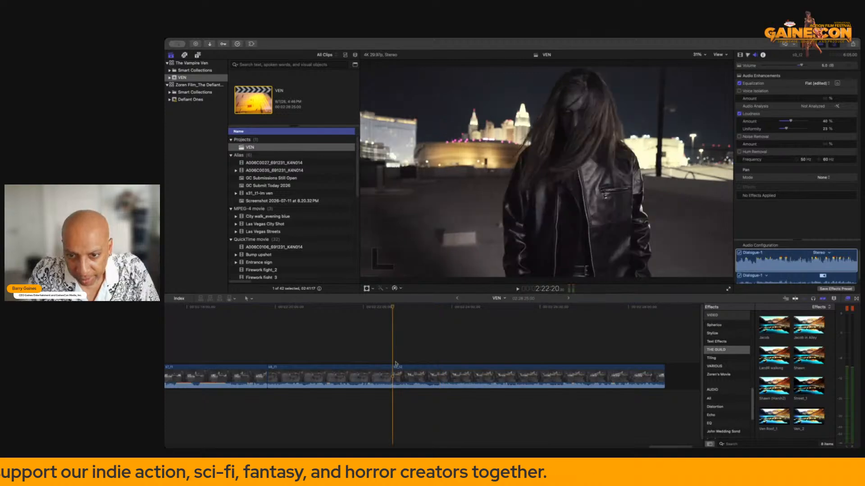
pyautogui.moveTo(394, 374); pyautogui.dragTo(398, 375)
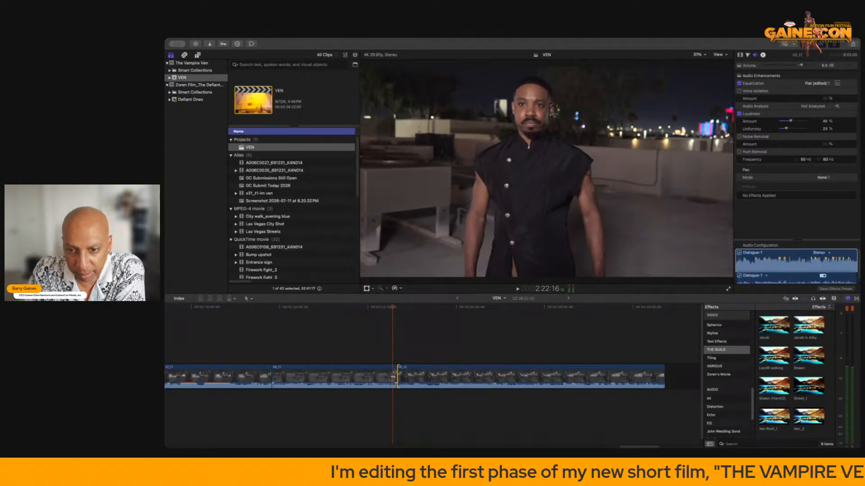
pyautogui.moveTo(398, 376)
pyautogui.mouseDown()
pyautogui.moveTo(416, 374)
pyautogui.moveTo(407, 374)
pyautogui.mouseUp()
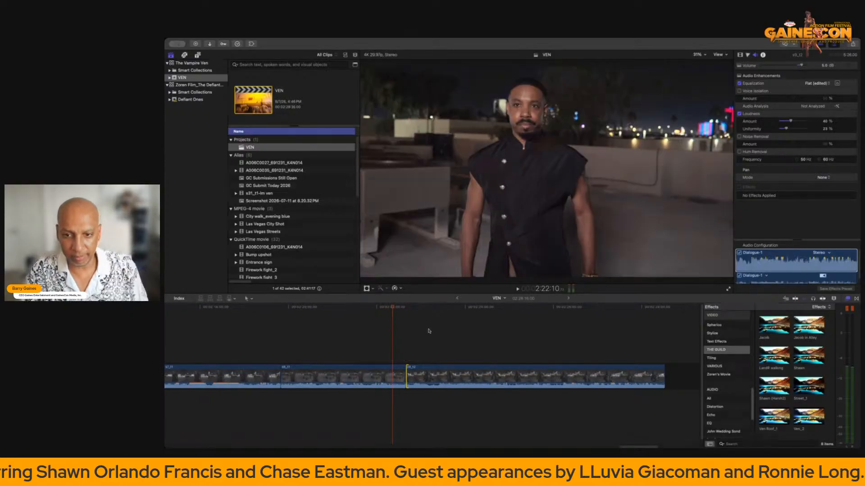
pyautogui.click(247, 347)
pyautogui.press('space')
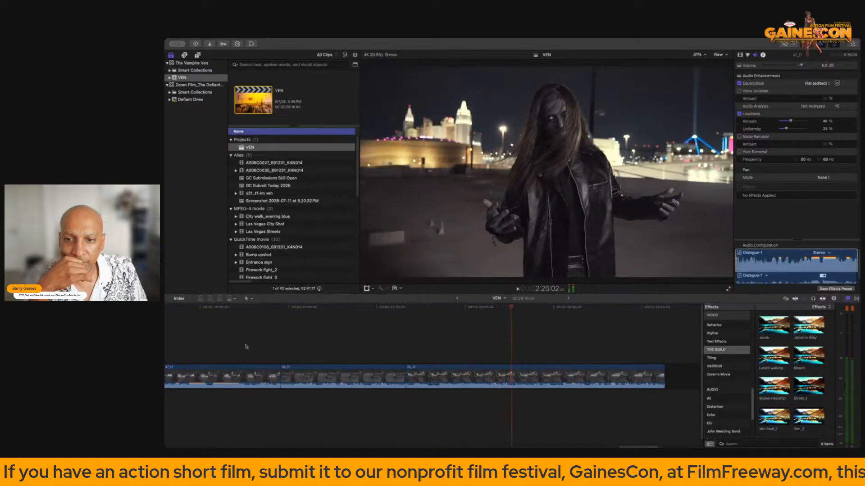
# Detach the last Ven clip's audio and extend its start about three frames under the end of the man's shot.
pyautogui.click(430, 377)
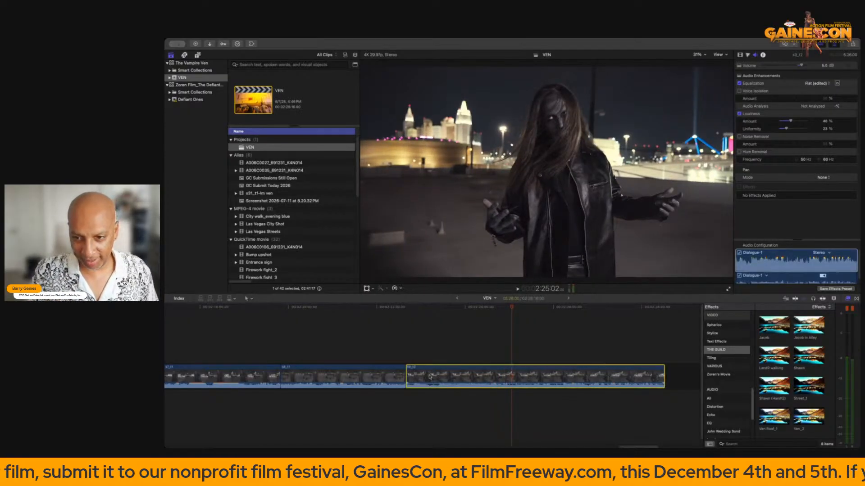
pyautogui.rightClick(430, 368)
pyautogui.click(455, 285)
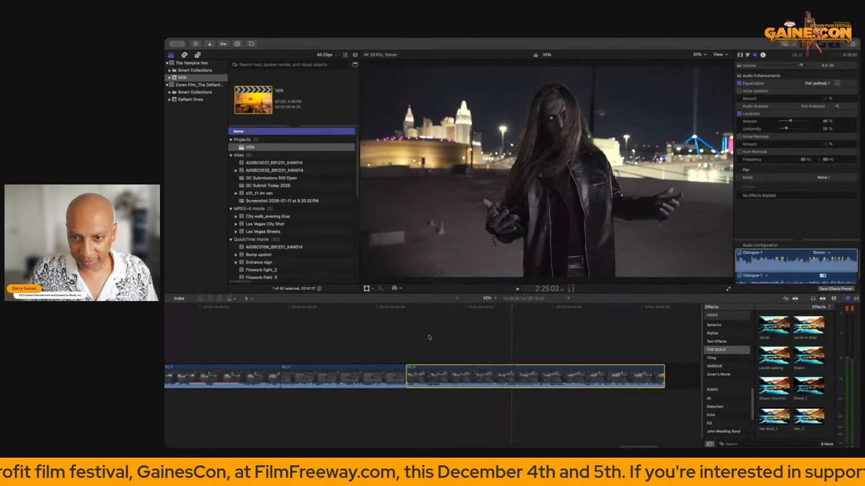
pyautogui.moveTo(407, 398); pyautogui.dragTo(403, 397)
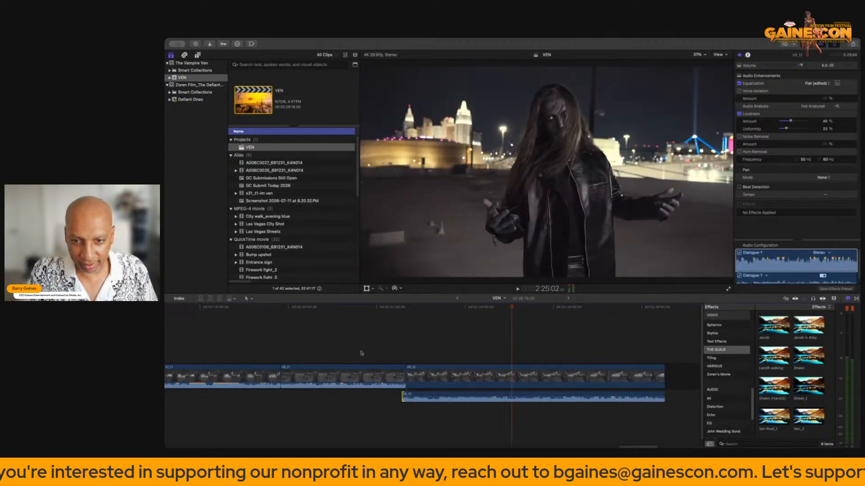
# Play the cut from the man's dialogue shot into the last Ven clip several times to judge the overlapping audio.
pyautogui.click(273, 345)
pyautogui.press('space')
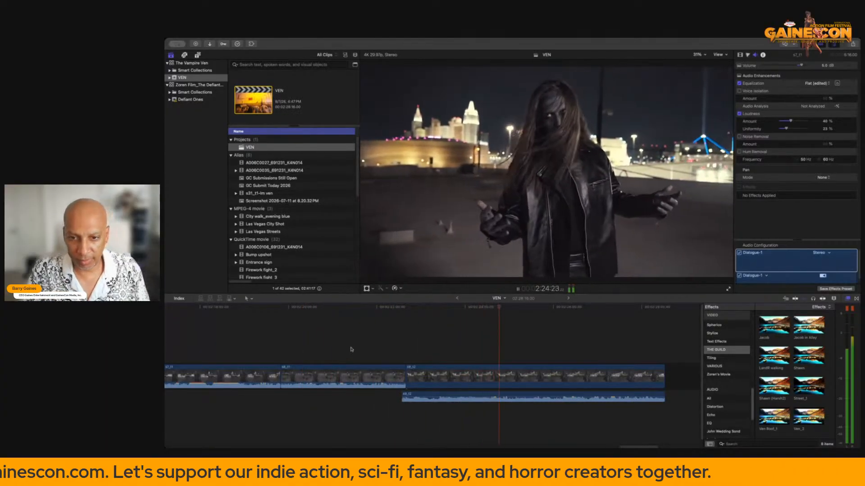
pyautogui.click(351, 350)
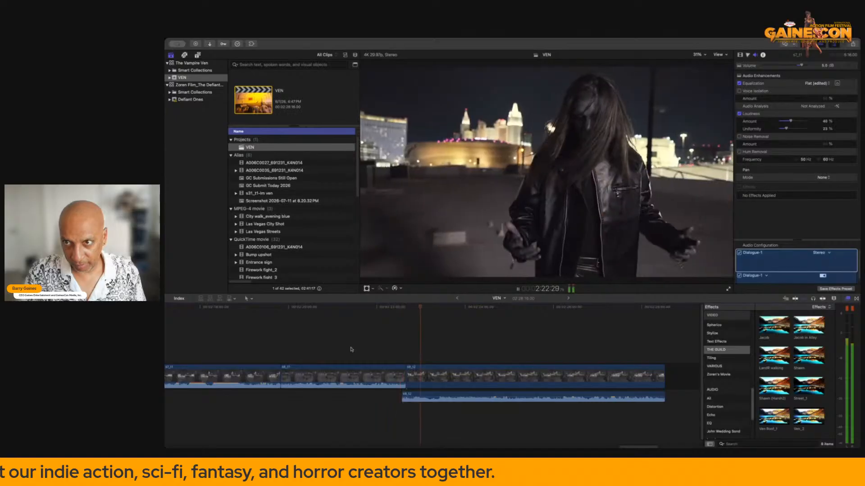
pyautogui.press('space')
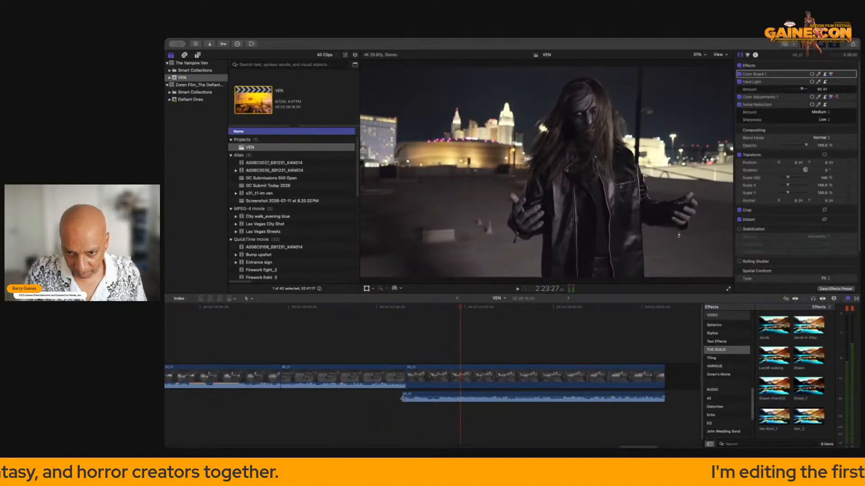
pyautogui.click(378, 356)
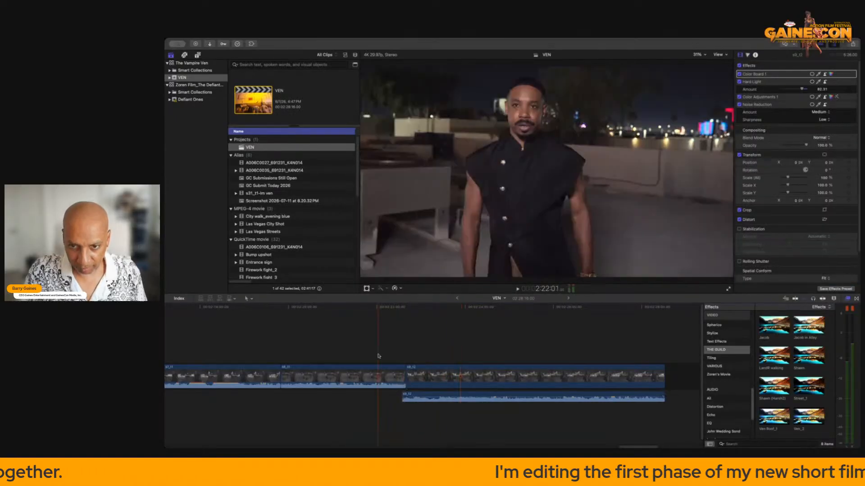
pyautogui.press('space')
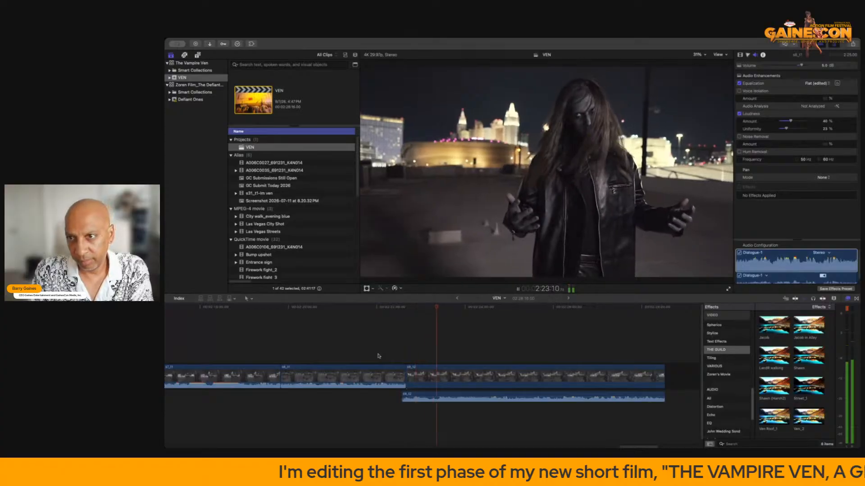
pyautogui.click(220, 352)
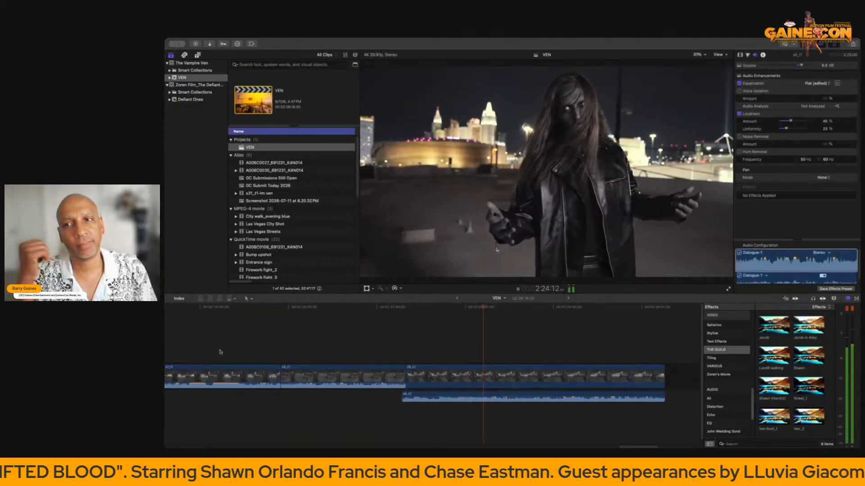
# Import the s10_t2 clip into the timeline and append it directly after the last Ven clip.
pyautogui.hscroll(3, 290, 333)
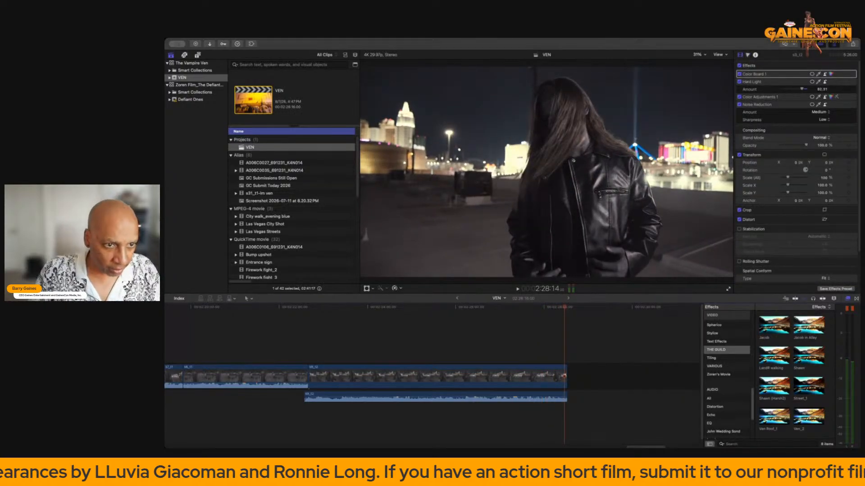
pyautogui.press('super+Tab')
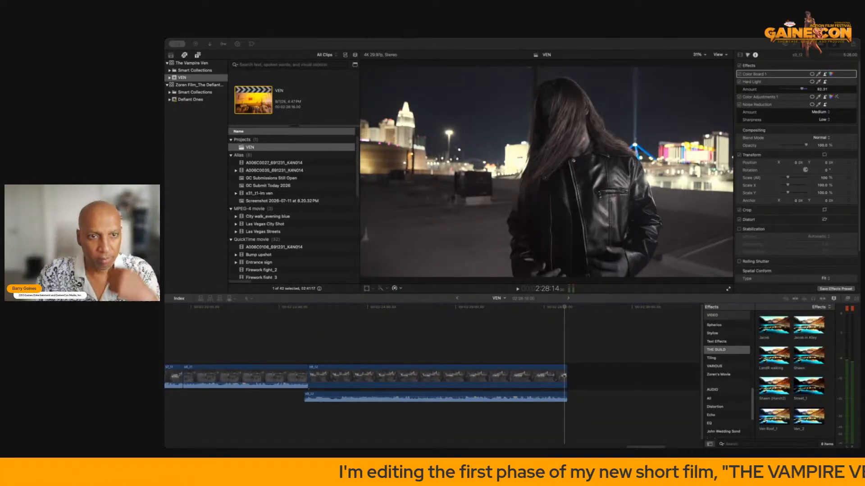
pyautogui.moveTo(532, 312); pyautogui.dragTo(568, 374)
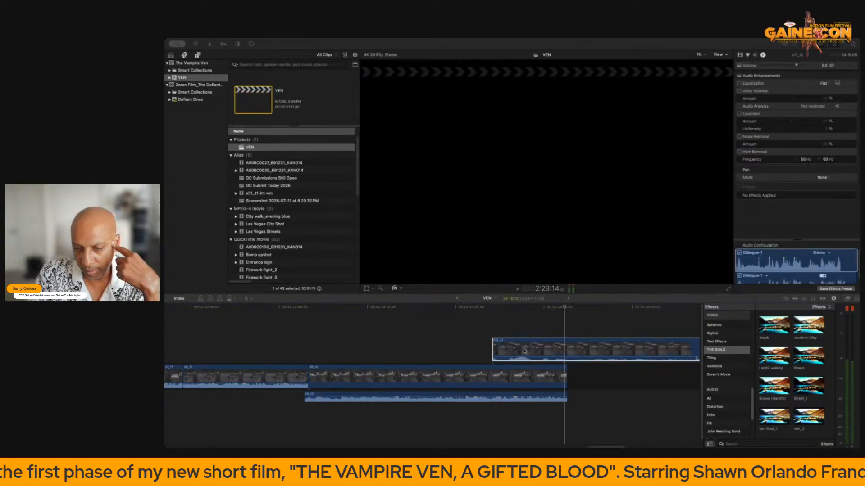
pyautogui.click(571, 349)
pyautogui.moveTo(571, 349); pyautogui.dragTo(577, 376)
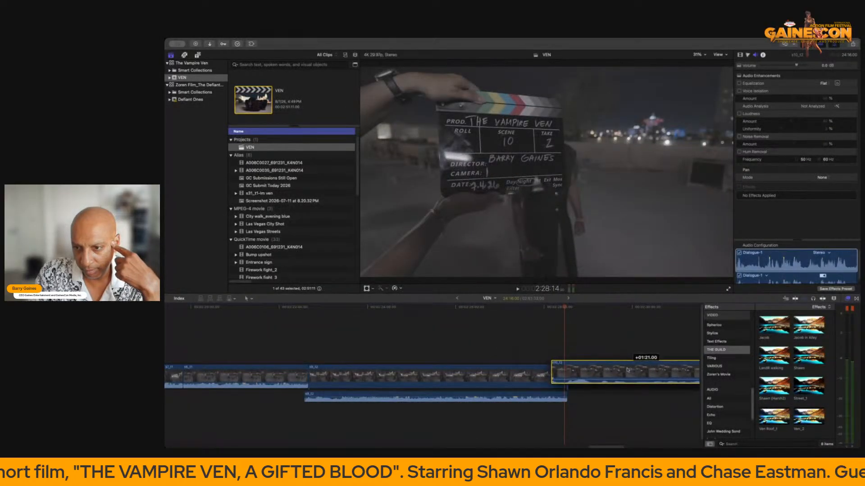
# Apply the Shawn look from THE GUILD and the Review Sound audio effect from MissionSound to the appended s10_t2 clip.
pyautogui.hscroll(10, 468, 347)
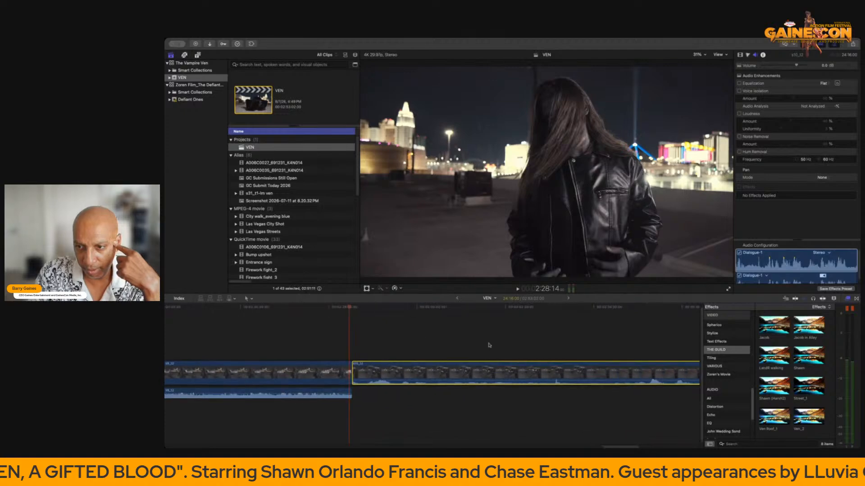
pyautogui.click(542, 347)
pyautogui.click(569, 364)
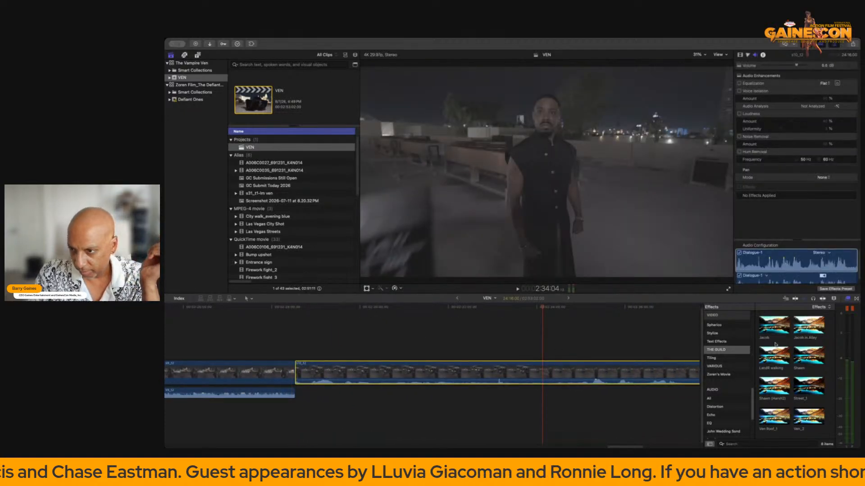
pyautogui.doubleClick(808, 355)
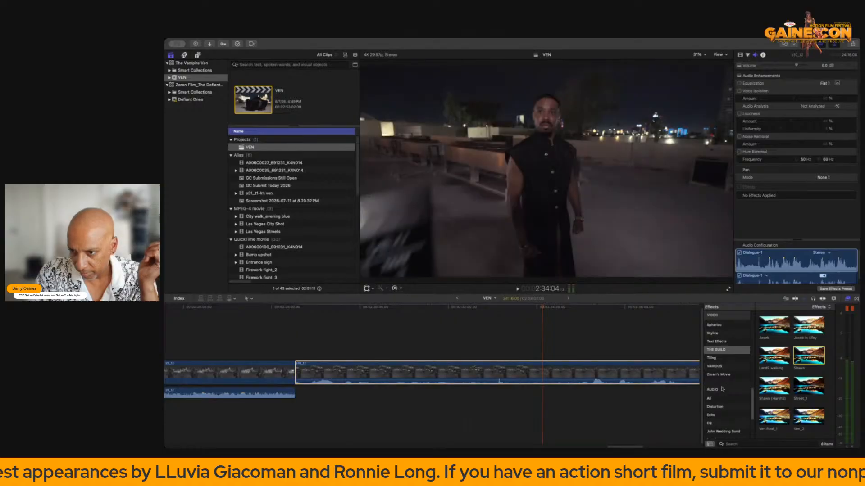
pyautogui.scroll(-4, 730, 406)
pyautogui.click(723, 419)
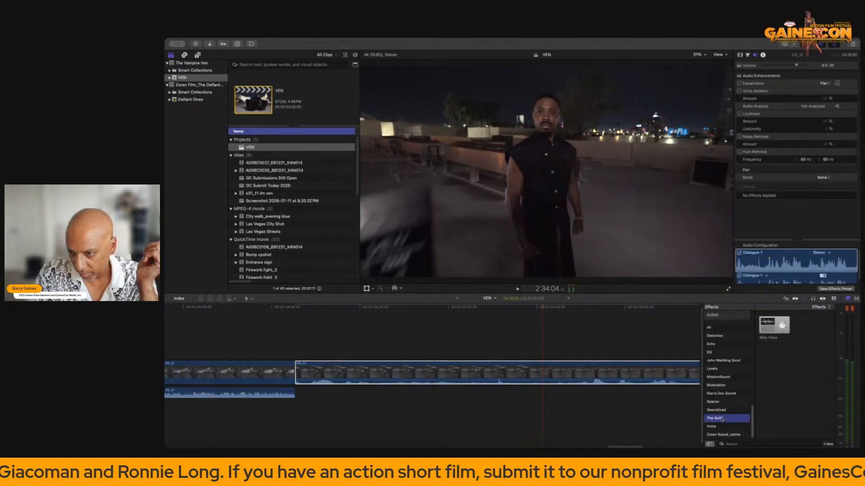
pyautogui.click(718, 377)
pyautogui.doubleClick(774, 325)
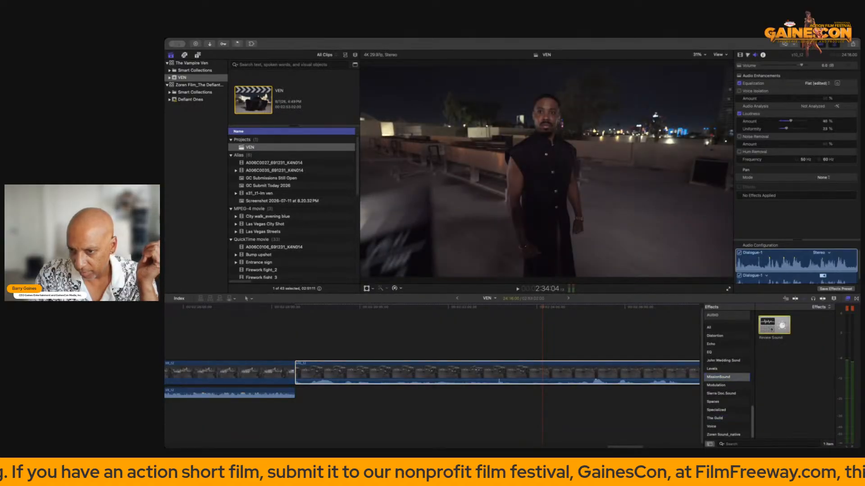
# Play the s10_t2 clip to find where the action starts, split it at 2:36:10 and delete the opening slate portion.
pyautogui.hscroll(5, 428, 347)
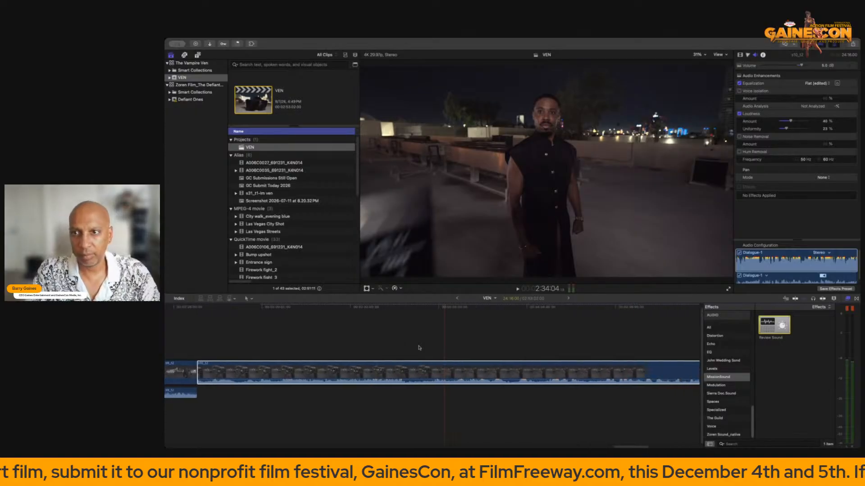
pyautogui.click(436, 348)
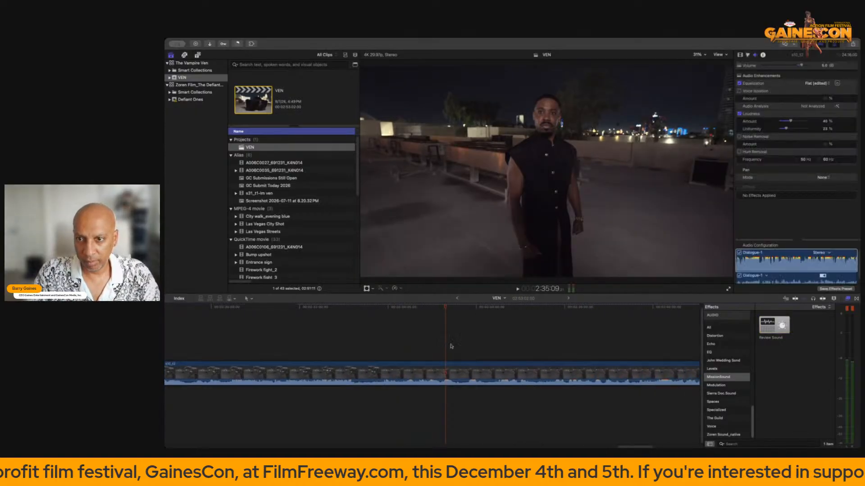
pyautogui.press('space')
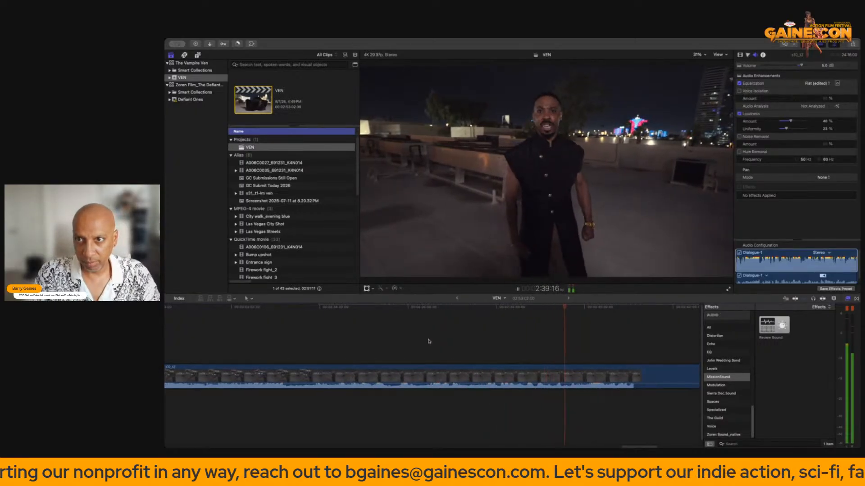
pyautogui.click(369, 341)
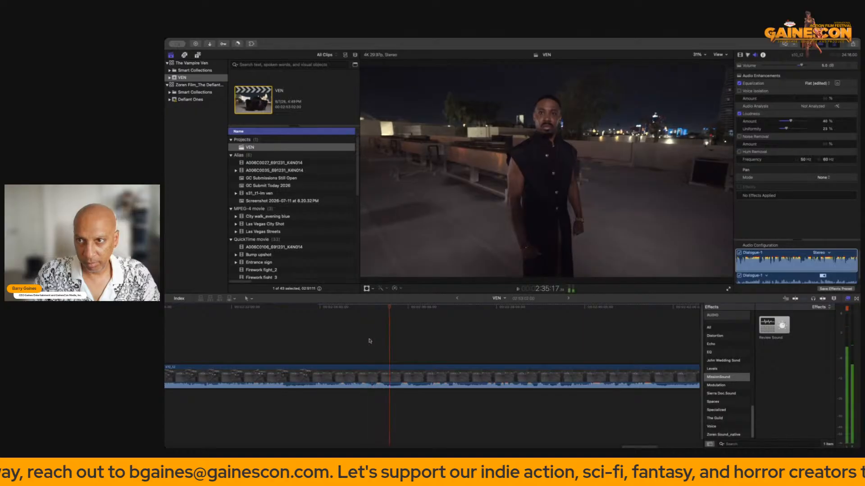
pyautogui.press('space')
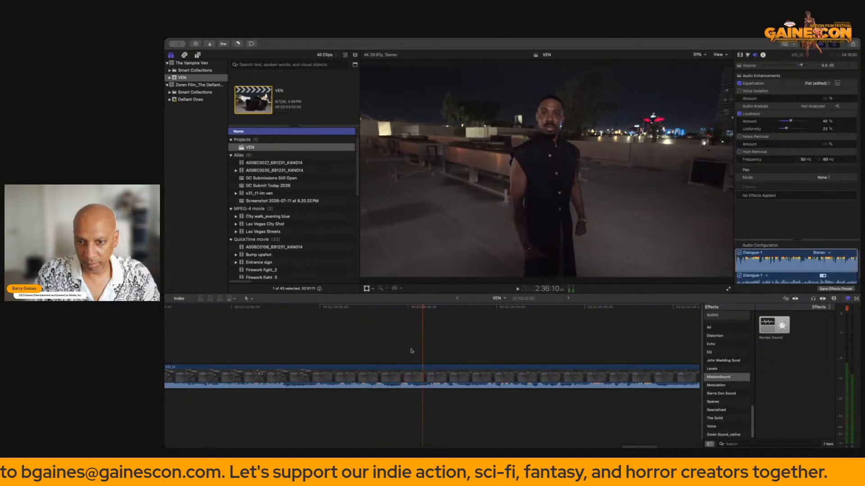
pyautogui.click(446, 377)
pyautogui.press('super+b')
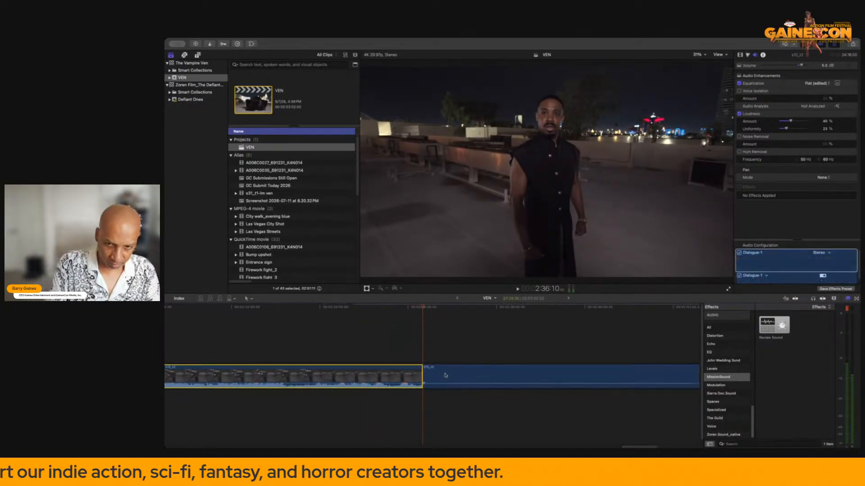
pyautogui.press('Delete')
# Enlarge the s10_t2 clip's picture to about 133% and shift it slightly down, using a 12.5% viewer scale, and restore the fitted view.
pyautogui.hscroll(3, 373, 366)
pyautogui.click(382, 368)
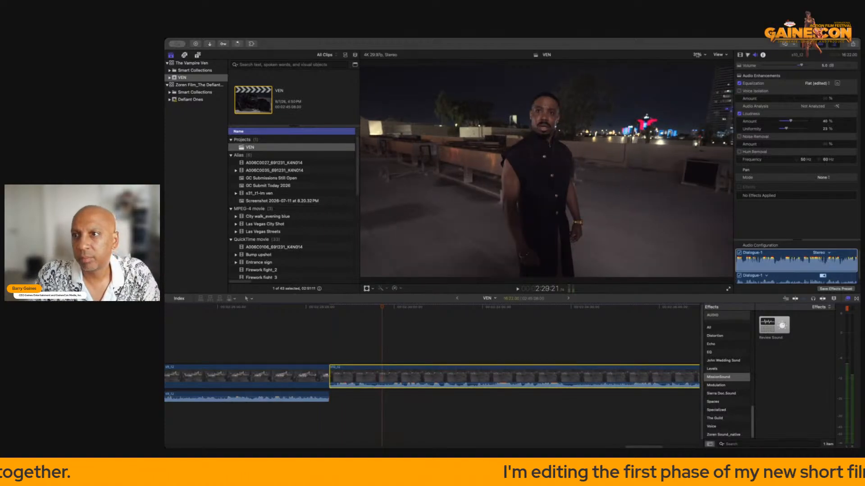
pyautogui.click(713, 56)
pyautogui.click(705, 79)
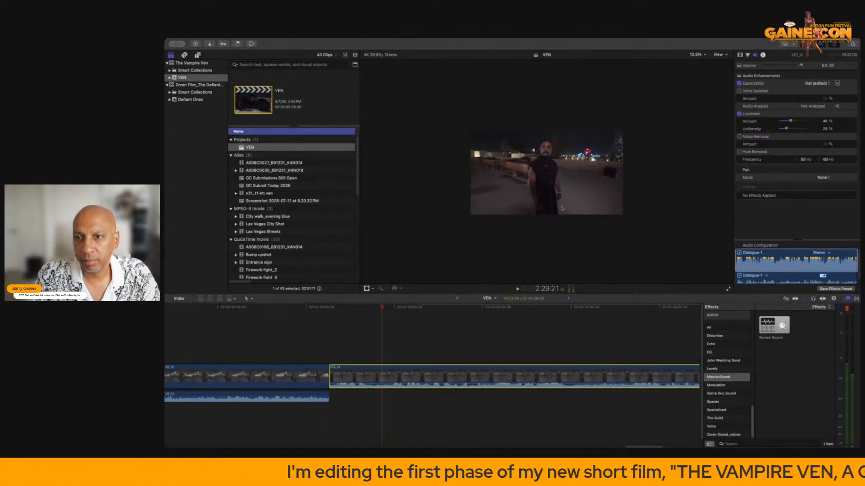
pyautogui.click(367, 288)
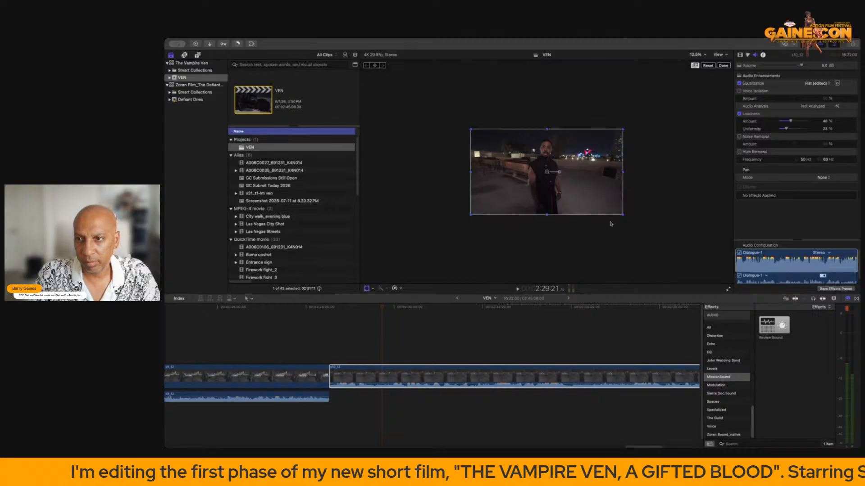
pyautogui.moveTo(623, 214); pyautogui.dragTo(637, 229)
pyautogui.moveTo(593, 173); pyautogui.dragTo(594, 177)
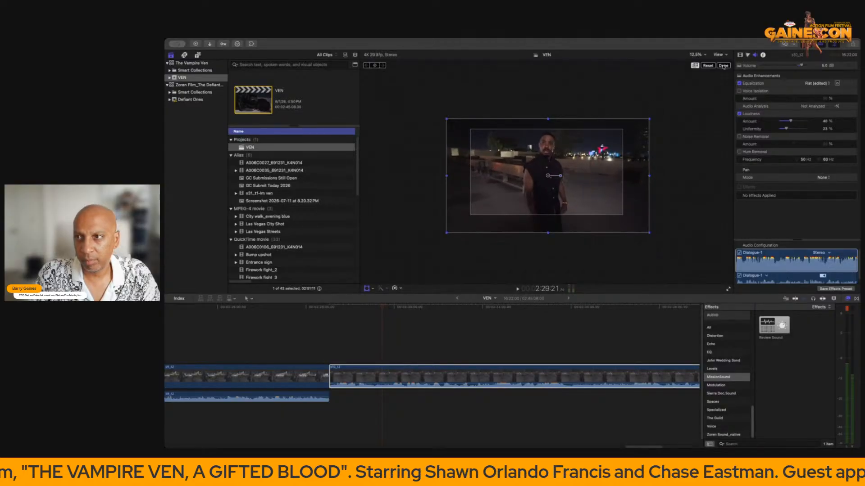
pyautogui.click(693, 54)
pyautogui.click(699, 62)
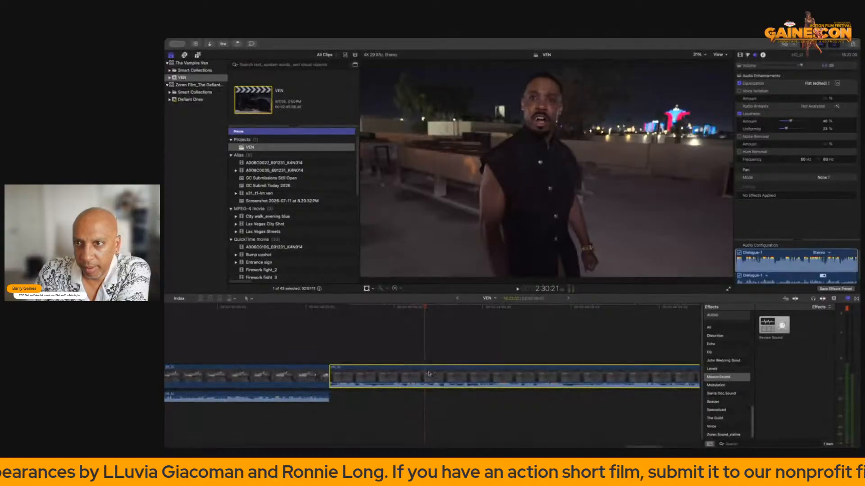
pyautogui.click(739, 54)
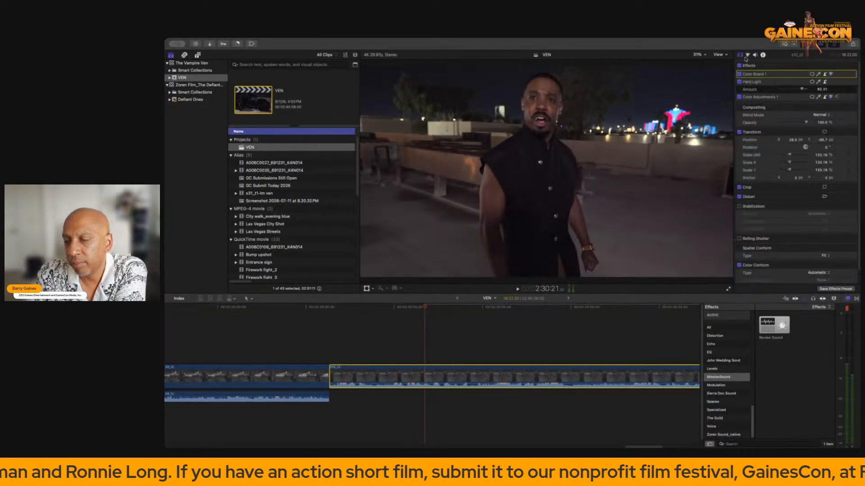
# Raise the s10_t2 clip's highlights exposure to about 67% in its Color Board.
pyautogui.click(829, 75)
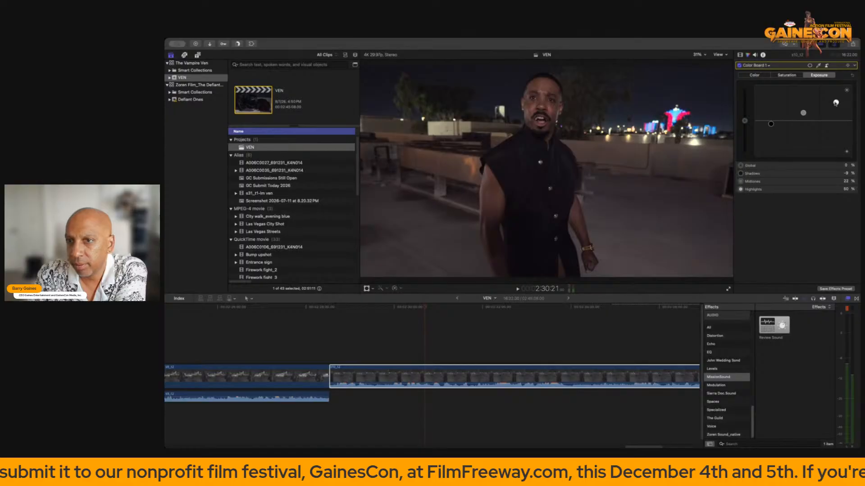
pyautogui.moveTo(836, 102); pyautogui.dragTo(836, 96)
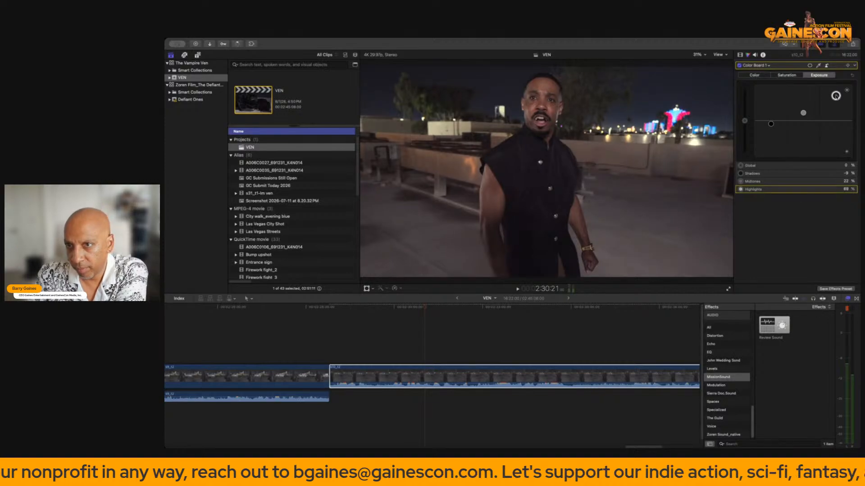
pyautogui.moveTo(835, 96); pyautogui.dragTo(836, 96)
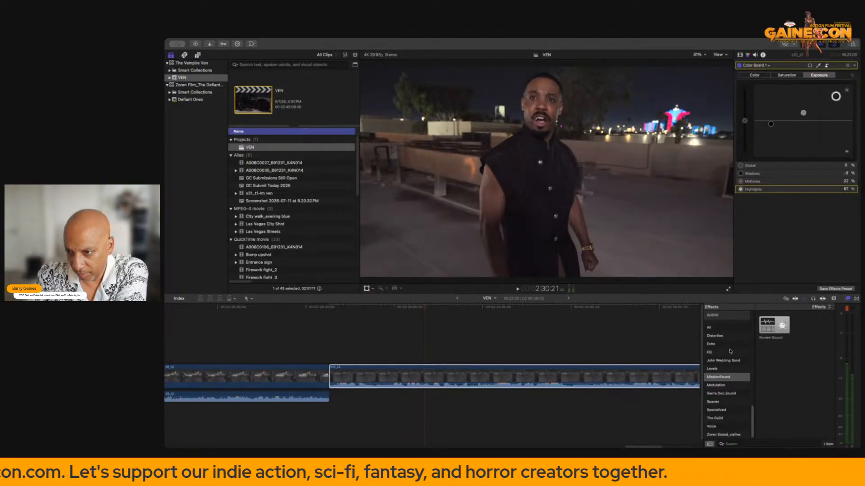
# Add the Noise Reduction effect from the Basics video effects to the s10_t2 clip and set its amount to High.
pyautogui.scroll(10, 732, 358)
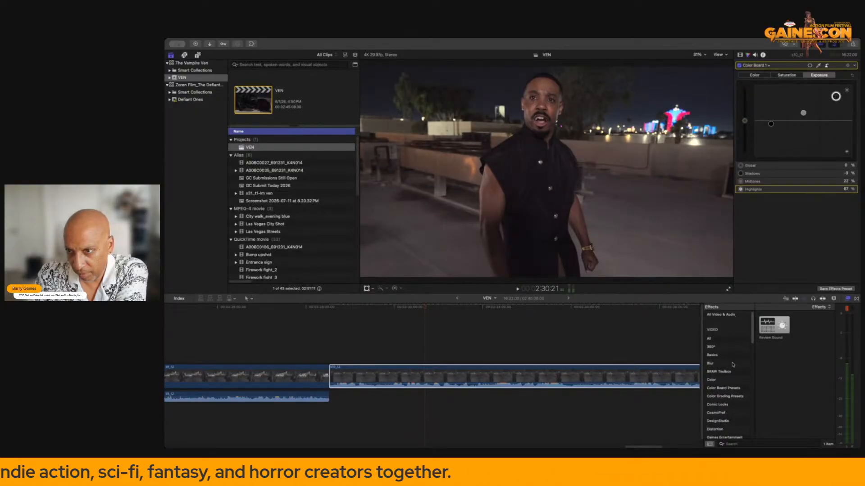
pyautogui.click(721, 356)
pyautogui.doubleClick(802, 356)
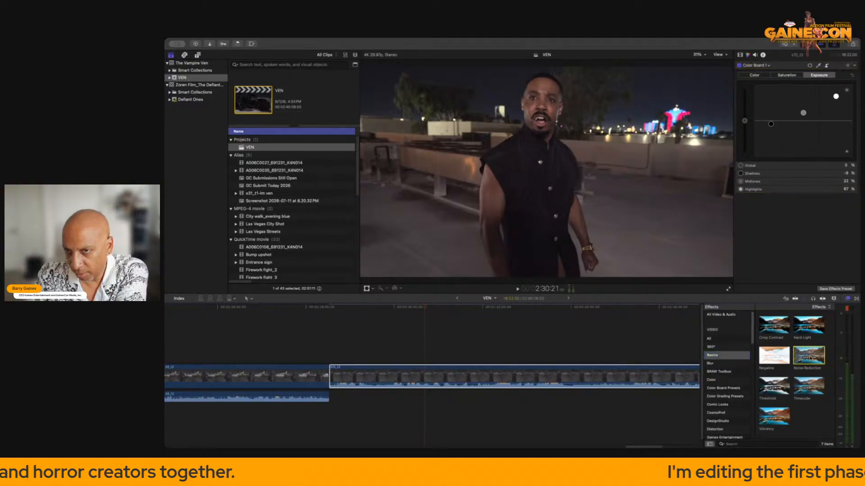
pyautogui.click(739, 55)
pyautogui.click(822, 112)
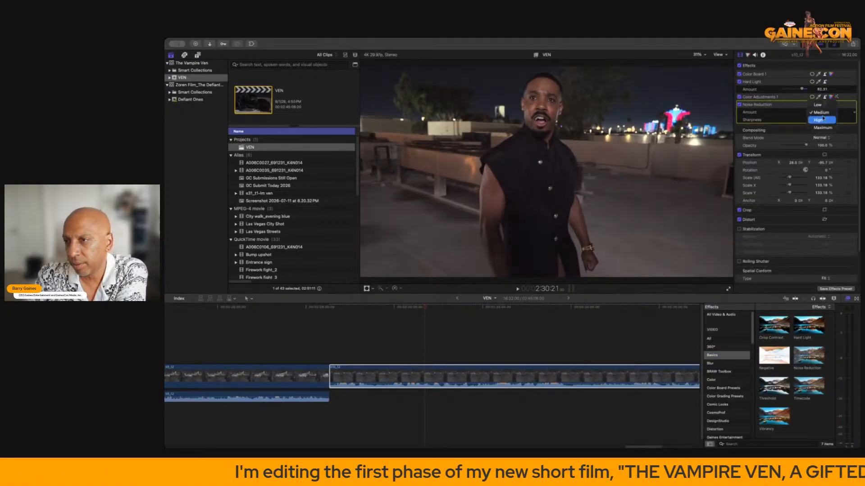
pyautogui.click(822, 120)
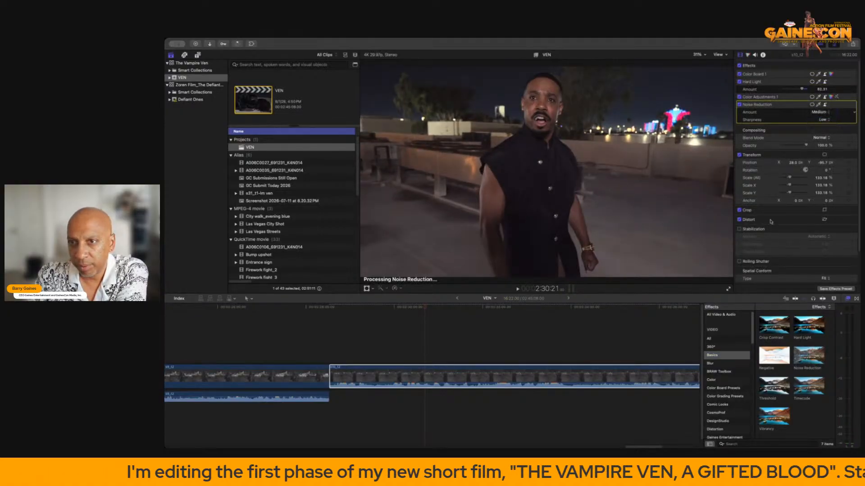
pyautogui.click(515, 374)
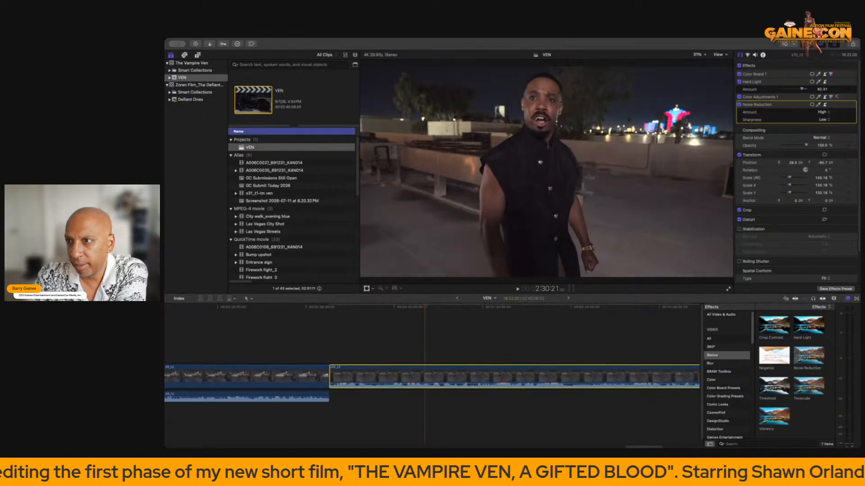
# Set the saturation in the s10_t2 clip's Color Adjustments to 54 and play the graded clip.
pyautogui.click(830, 97)
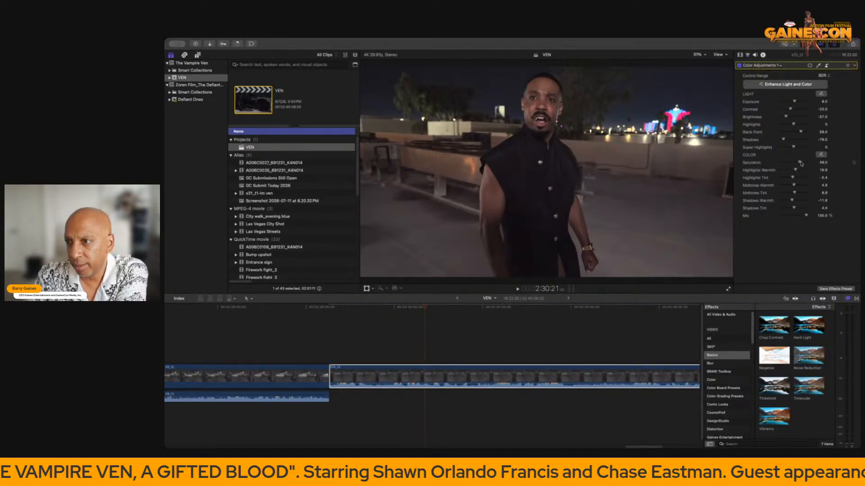
pyautogui.moveTo(801, 164); pyautogui.dragTo(800, 163)
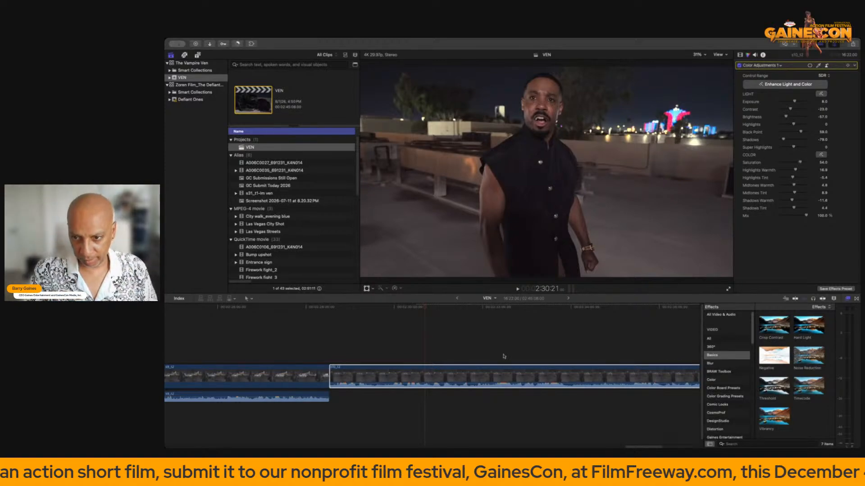
pyautogui.press('space')
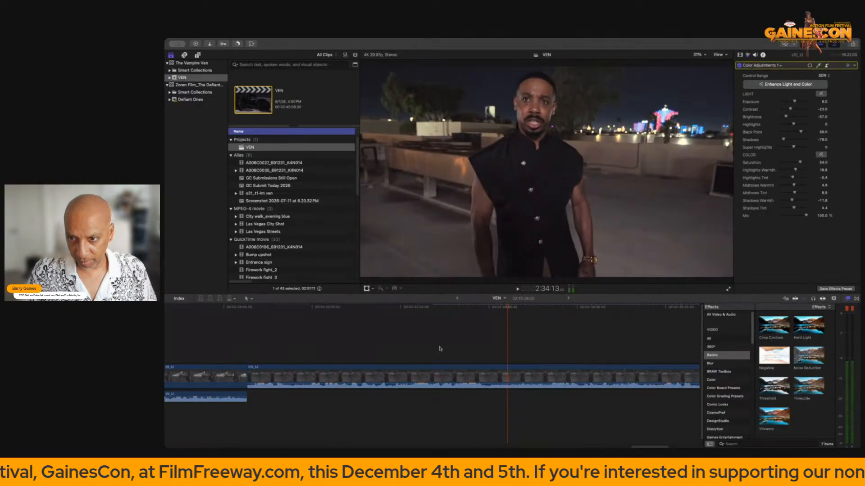
pyautogui.press('space')
pyautogui.hscroll(4, 463, 353)
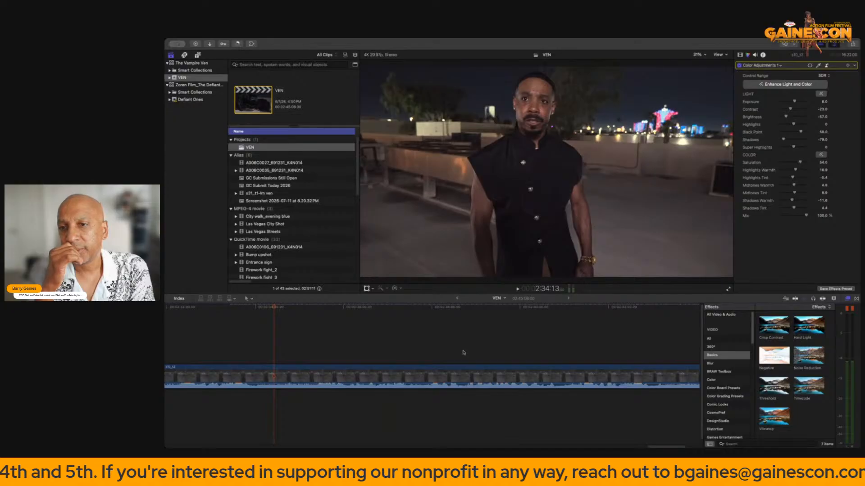
pyautogui.click(165, 231)
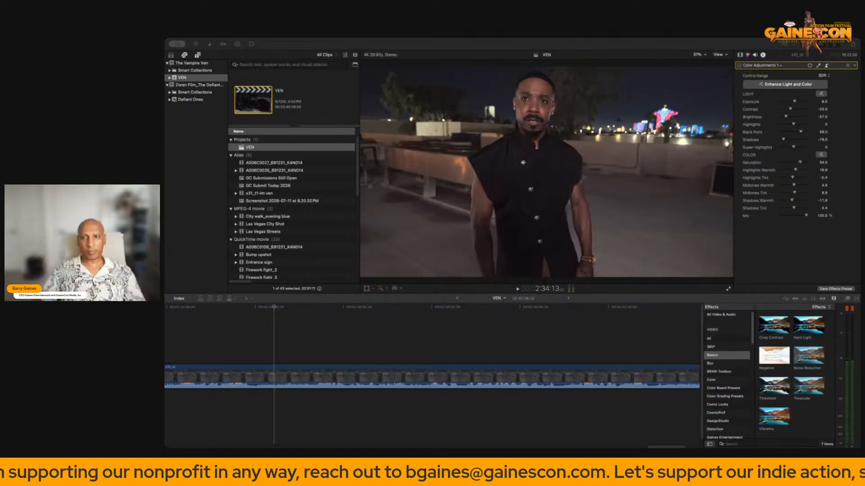
# Play from the end of the preceding Ven clip through s10_t2, and replay its closing lines up to about 2:43.
pyautogui.hscroll(-10, 358, 352)
pyautogui.click(347, 347)
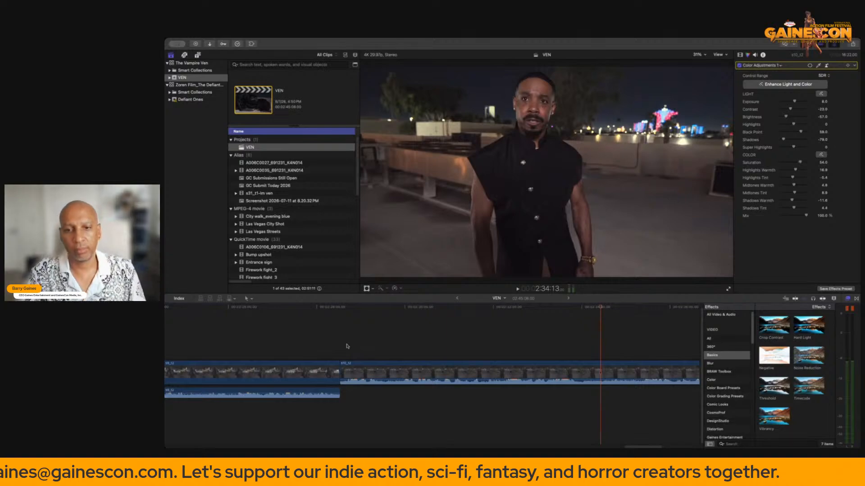
pyautogui.click(334, 346)
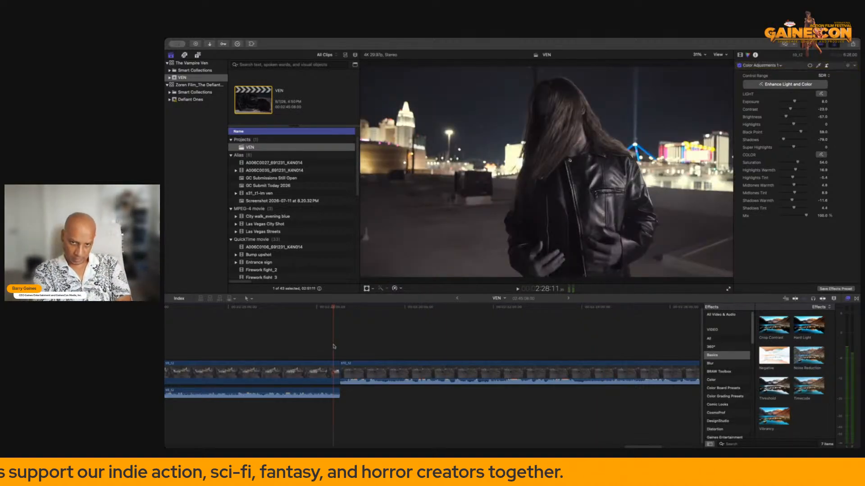
pyautogui.press('space')
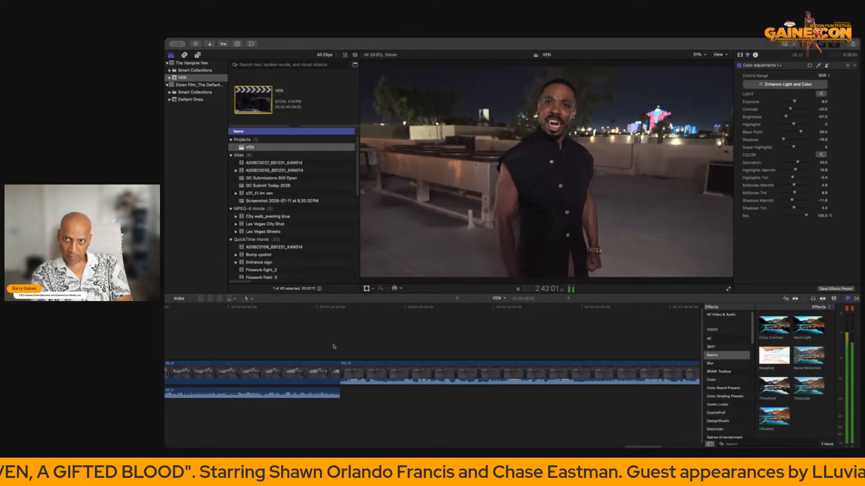
pyautogui.press('space')
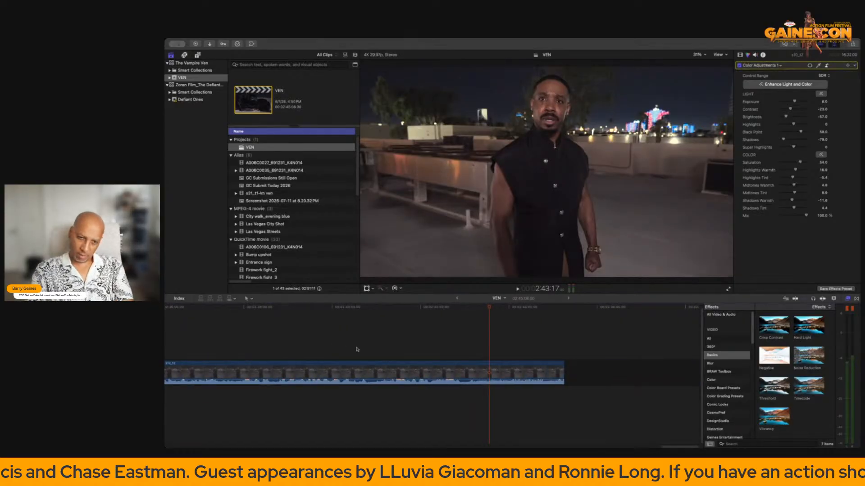
pyautogui.hscroll(-3, 343, 349)
pyautogui.click(271, 346)
pyautogui.press('space')
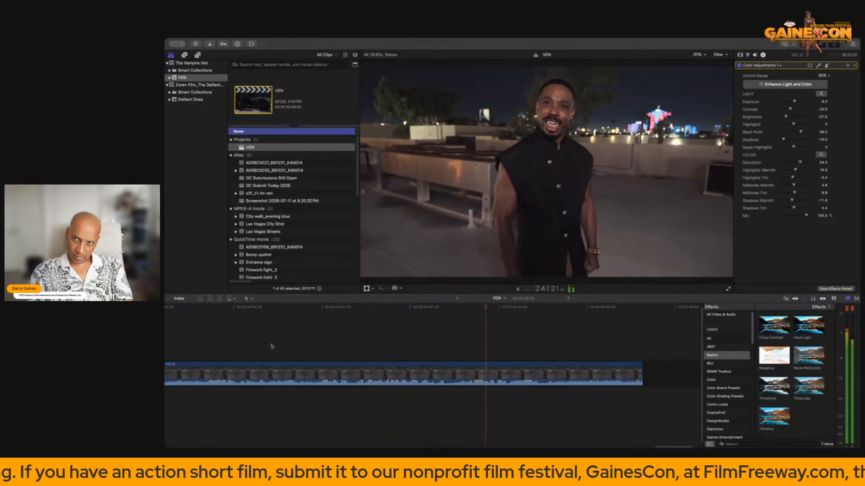
pyautogui.press('space')
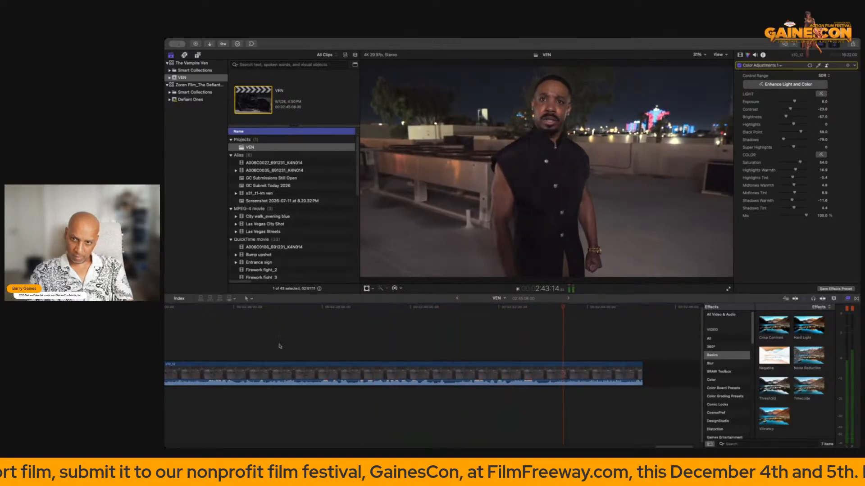
# Replay the s10_t2 clip from near its start to find the end of the first line, and split it at 2:34:19.
pyautogui.hscroll(-5, 316, 326)
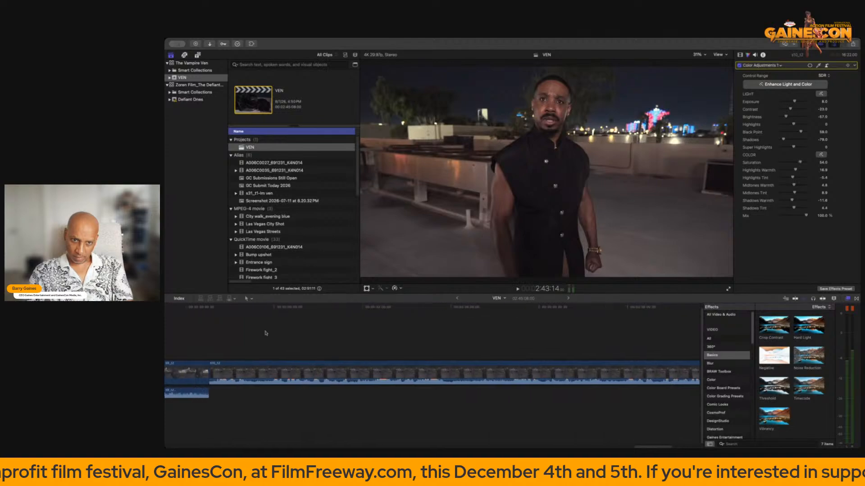
pyautogui.click(218, 346)
pyautogui.press('space')
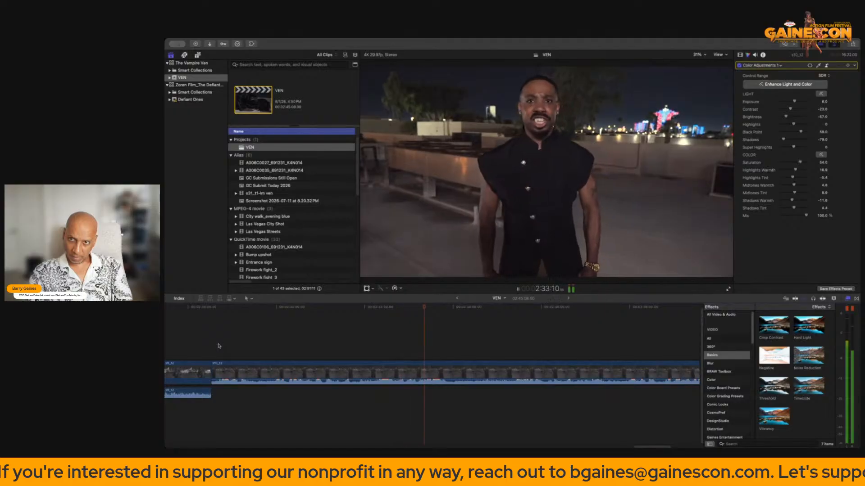
pyautogui.press('space')
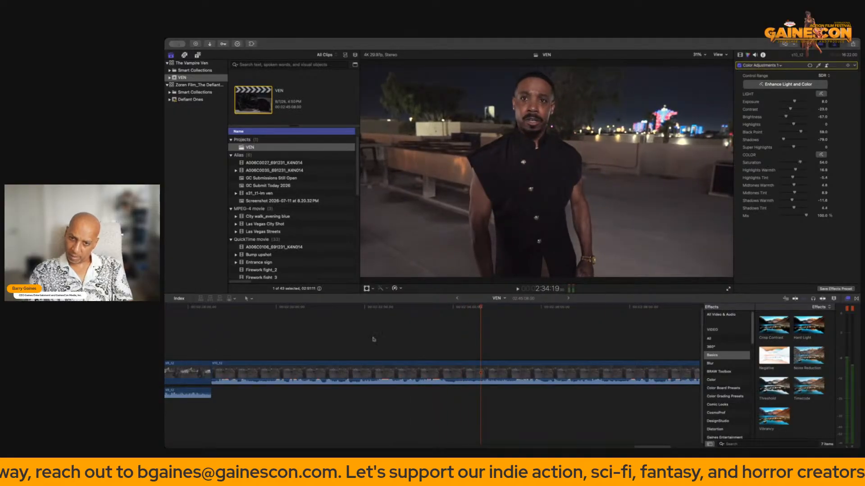
pyautogui.click(501, 368)
pyautogui.press('super+b')
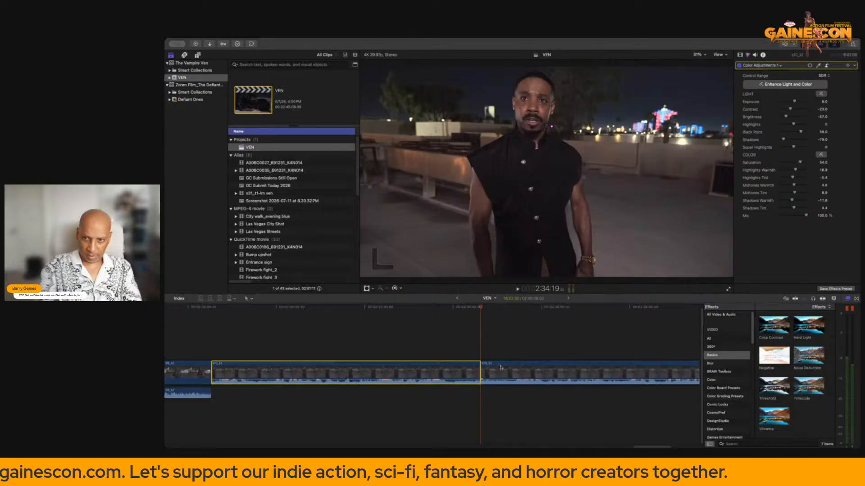
# Play the second portion of s10_t2 after the split and replay its last lines to judge where the dialogue ends.
pyautogui.hscroll(2, 457, 352)
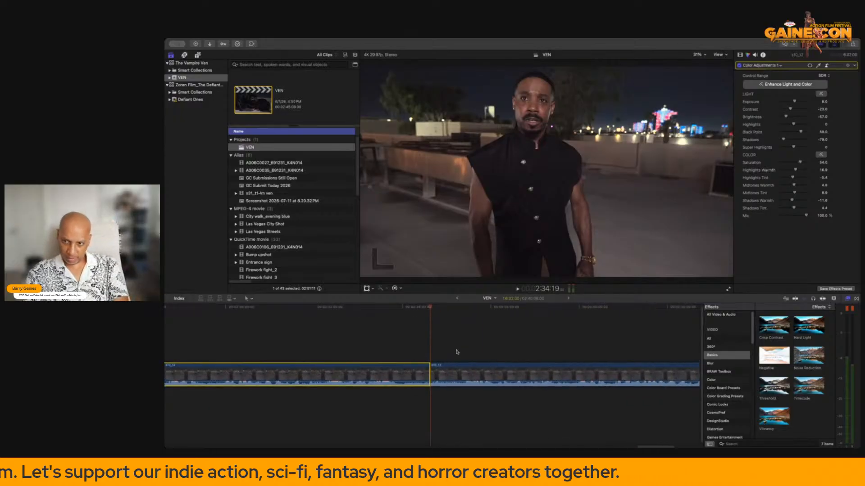
pyautogui.click(554, 349)
pyautogui.press('space')
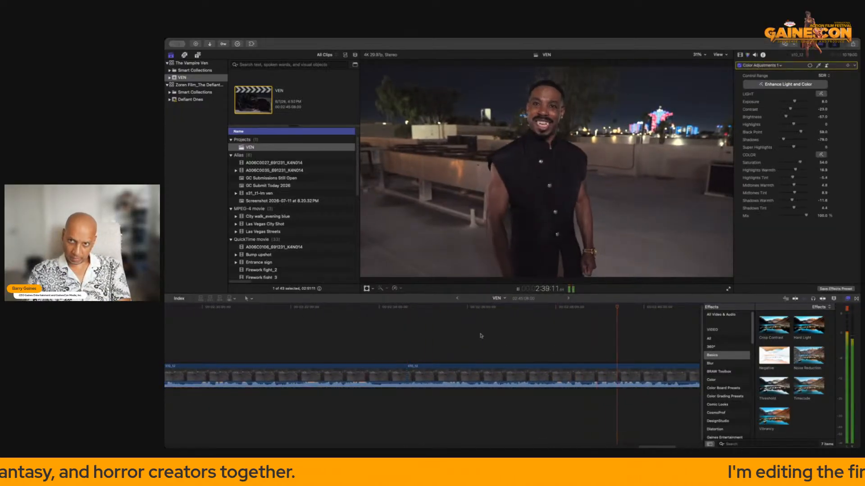
pyautogui.hscroll(2, 505, 342)
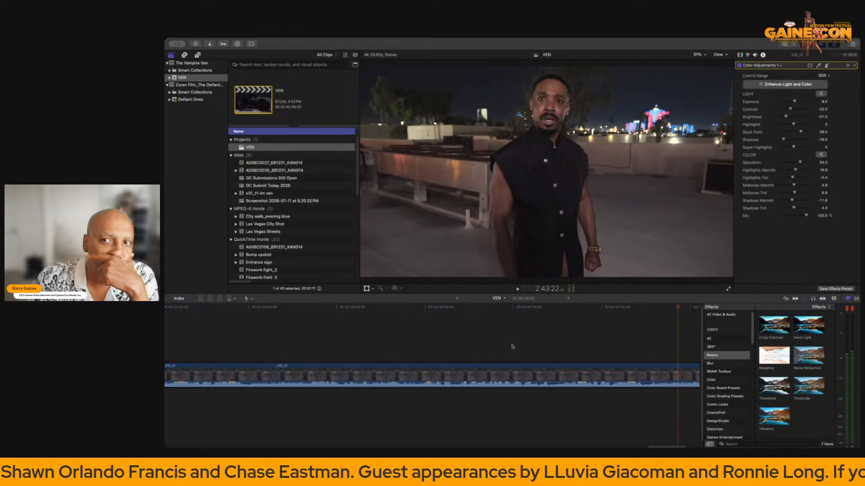
pyautogui.click(429, 350)
pyautogui.press('space')
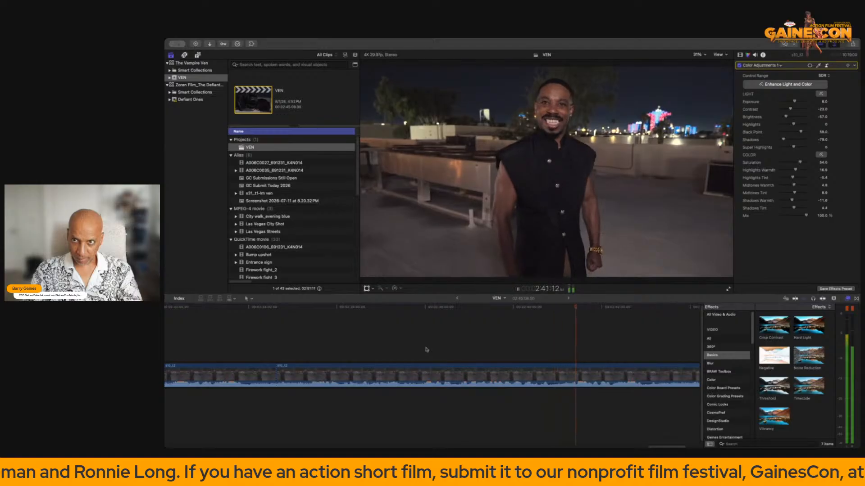
pyautogui.press('space')
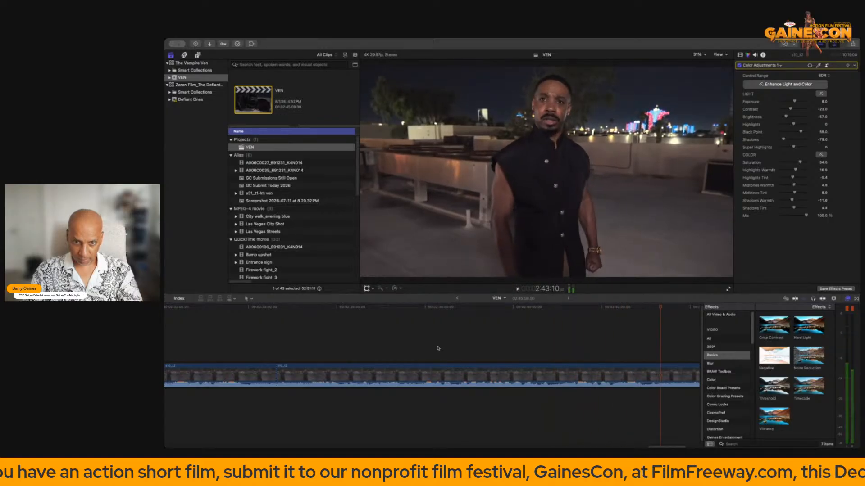
# Review the first s10_t2 portion up to the split, continue through the second portion, and recheck the delivery just before 2:43:22.
pyautogui.hscroll(-10, 442, 348)
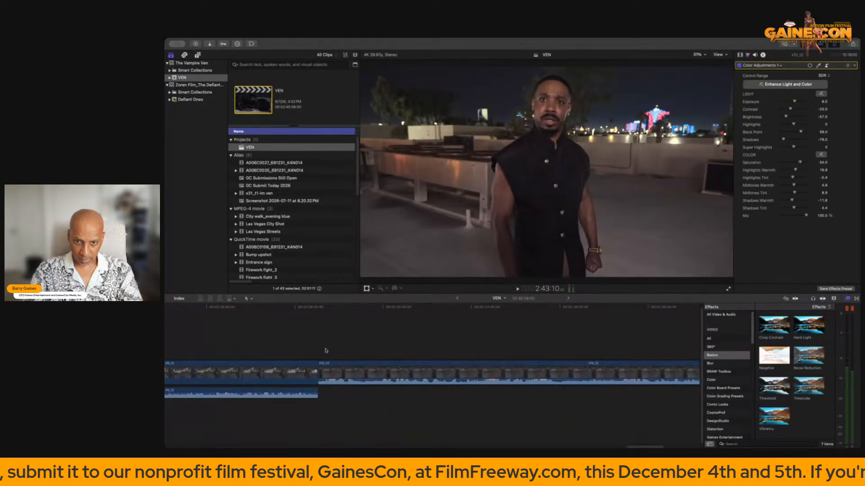
pyautogui.press('space')
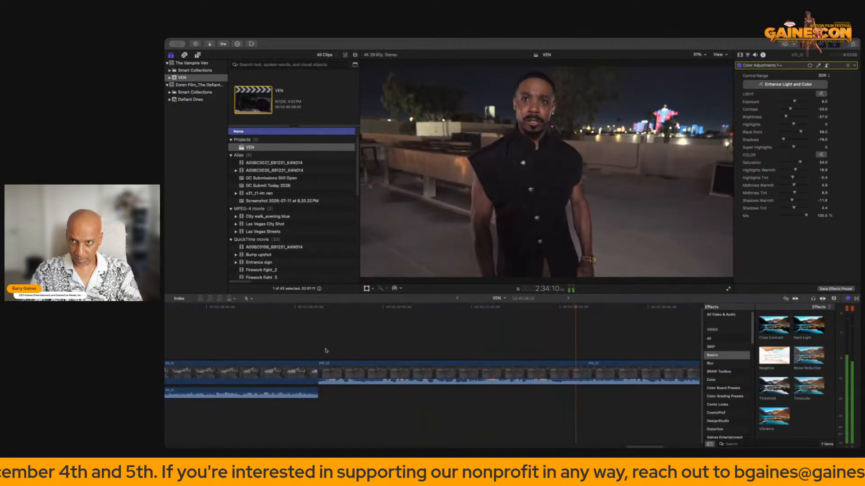
pyautogui.press('space')
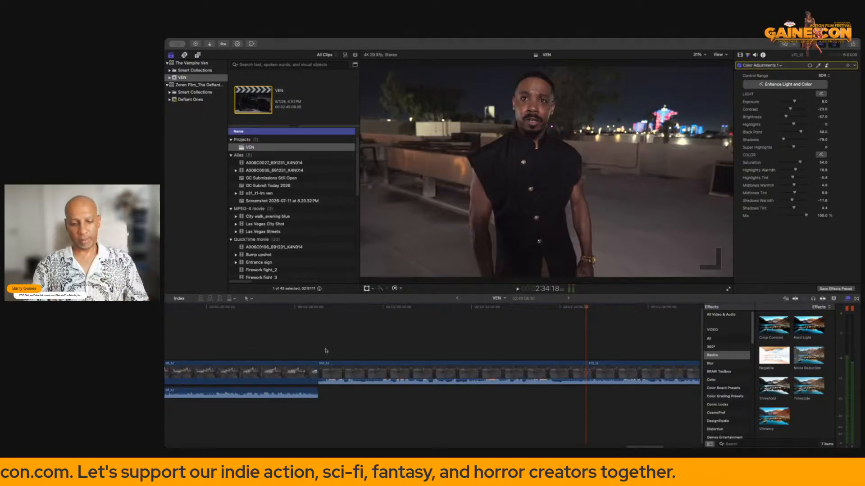
pyautogui.press('space')
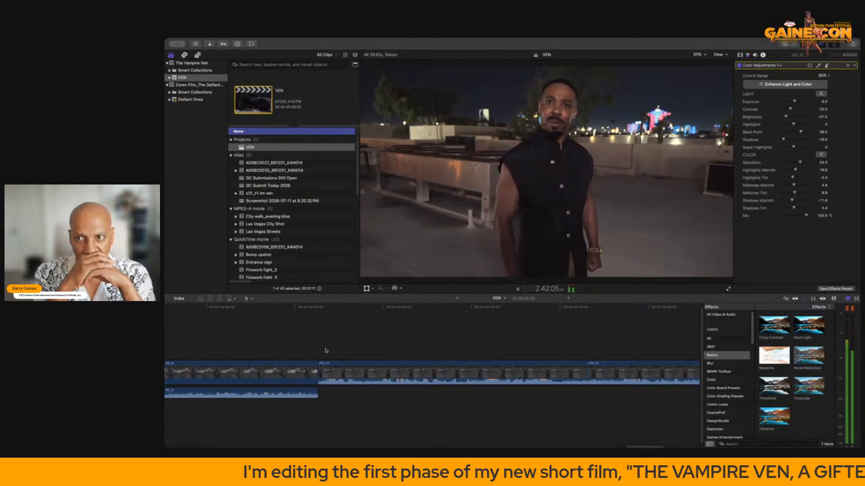
pyautogui.press('space')
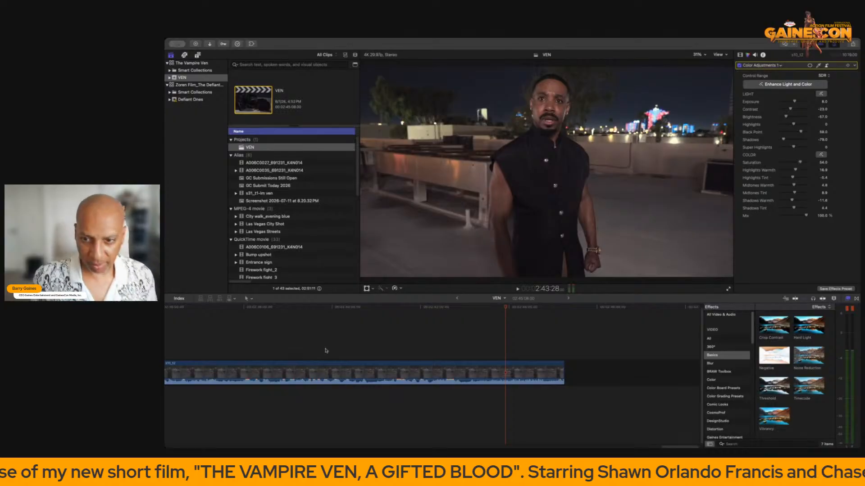
pyautogui.click(242, 346)
pyautogui.press('space')
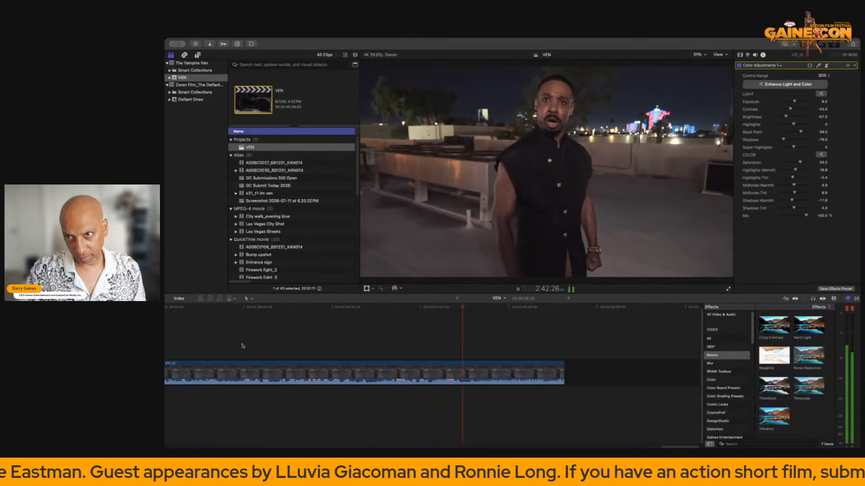
pyautogui.press('space')
pyautogui.hscroll(-10, 344, 337)
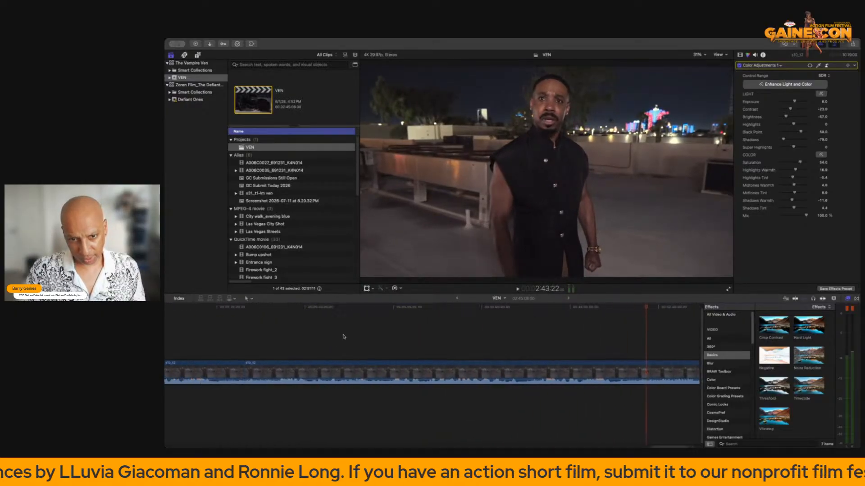
# Replay s10_t2 through the cut at 2:34:19 and delete the portion after it.
pyautogui.click(289, 348)
pyautogui.press('space')
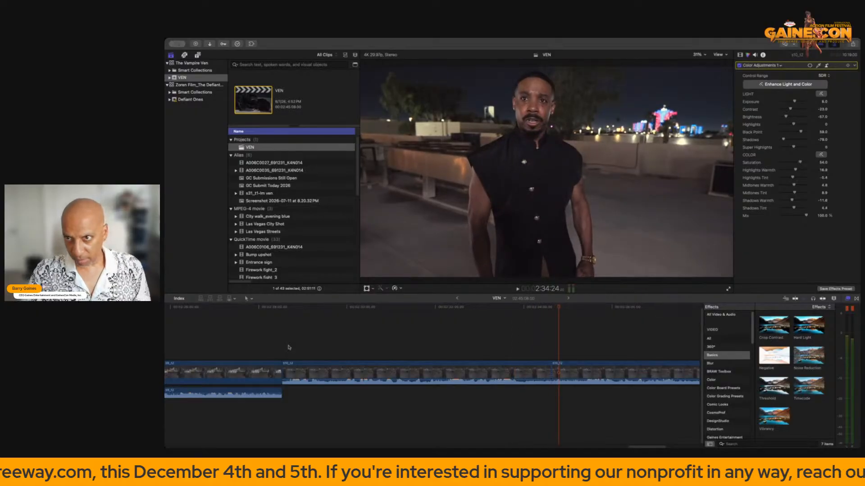
pyautogui.click(585, 372)
pyautogui.press('Delete')
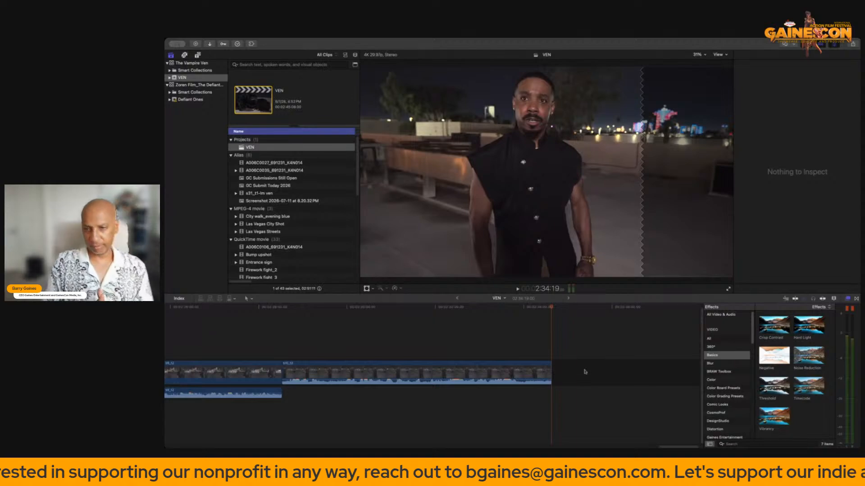
# Replay from the end of the preceding Ven clip into s10_t2 and split s10_t2 at 2:30:26.
pyautogui.click(250, 349)
pyautogui.press('space')
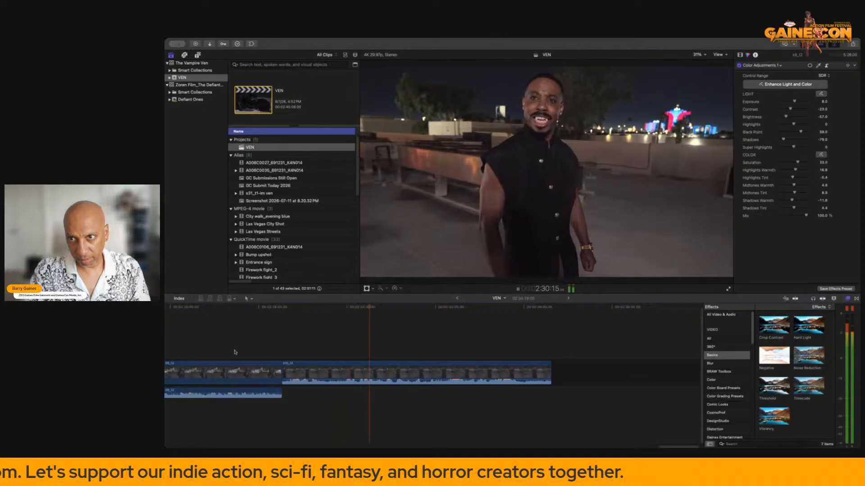
pyautogui.press('space')
pyautogui.click(414, 373)
pyautogui.press('super+b')
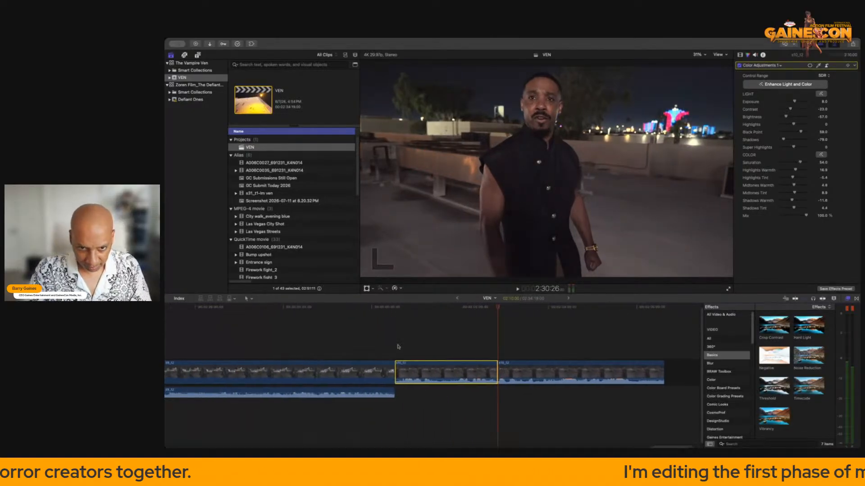
# Duplicate the preceding Ven clip as a connected clip above the s10_t2 portions, starting near where s10_t2 begins.
pyautogui.hscroll(-10, 398, 350)
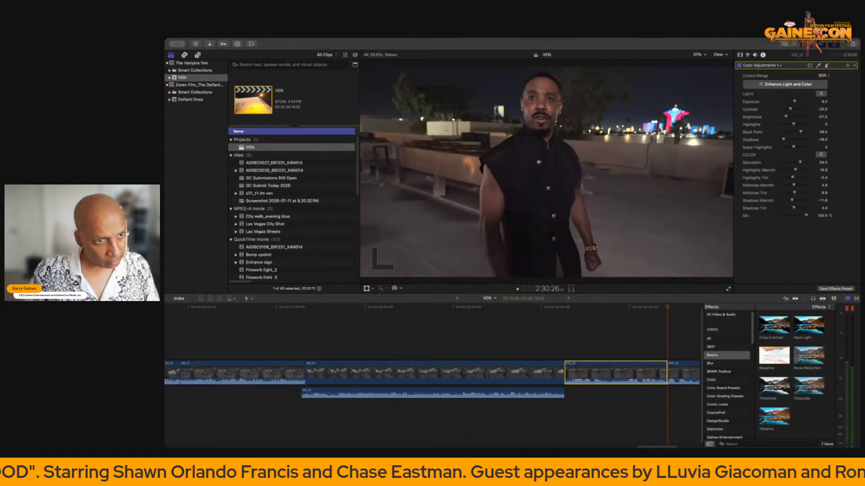
pyautogui.press('super+Tab')
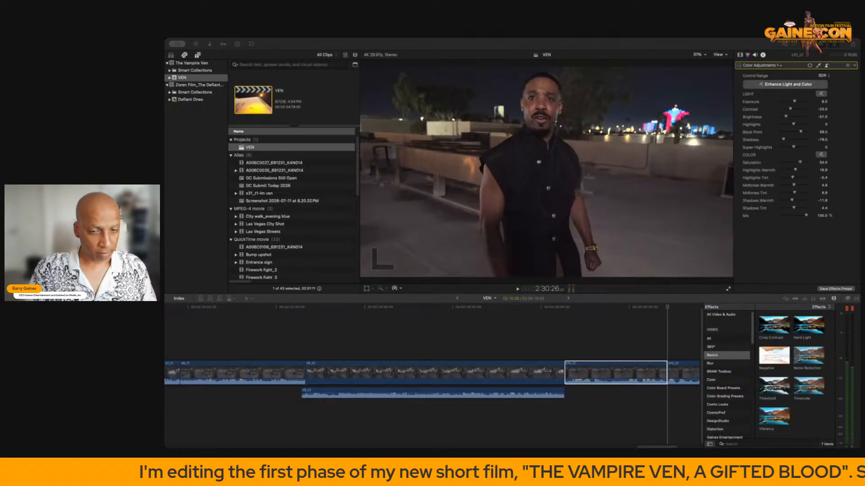
pyautogui.hscroll(5, 368, 355)
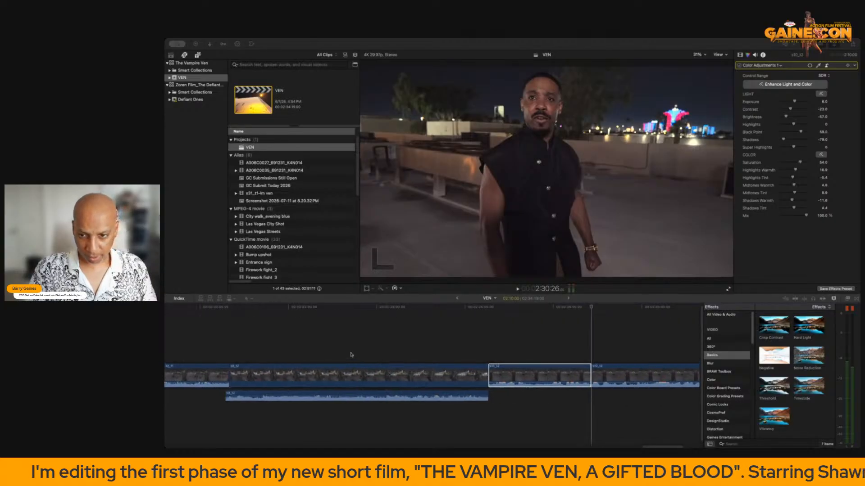
pyautogui.click(332, 366)
pyautogui.click(323, 372)
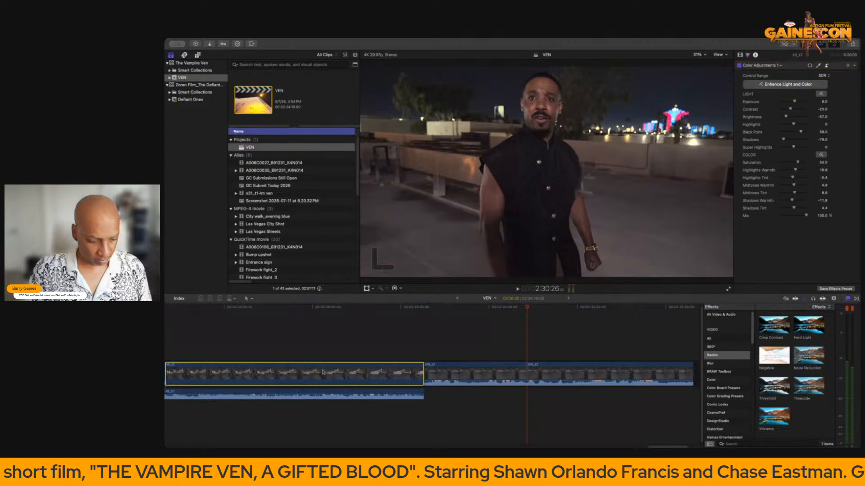
pyautogui.moveTo(322, 372); pyautogui.dragTo(578, 348)
pyautogui.hscroll(3, 443, 357)
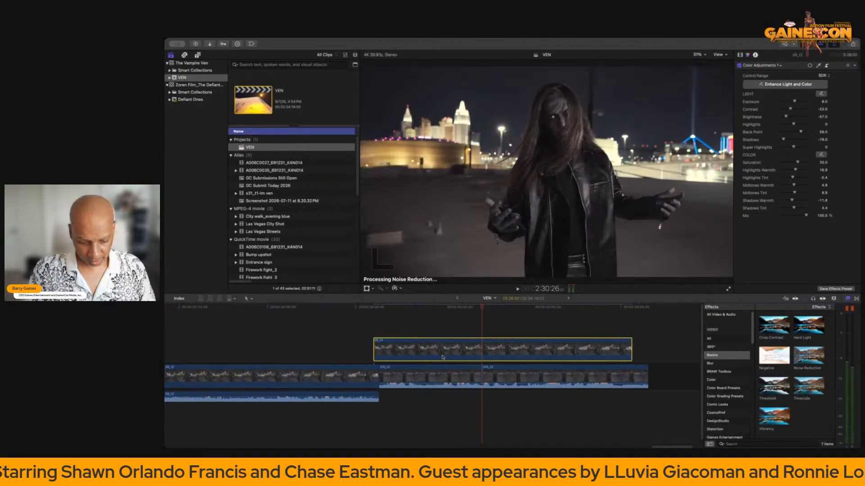
# Disable the connected Ven copy and replay the s10_t2 dialogue beneath it across the cut at 2:30:26.
pyautogui.click(506, 376)
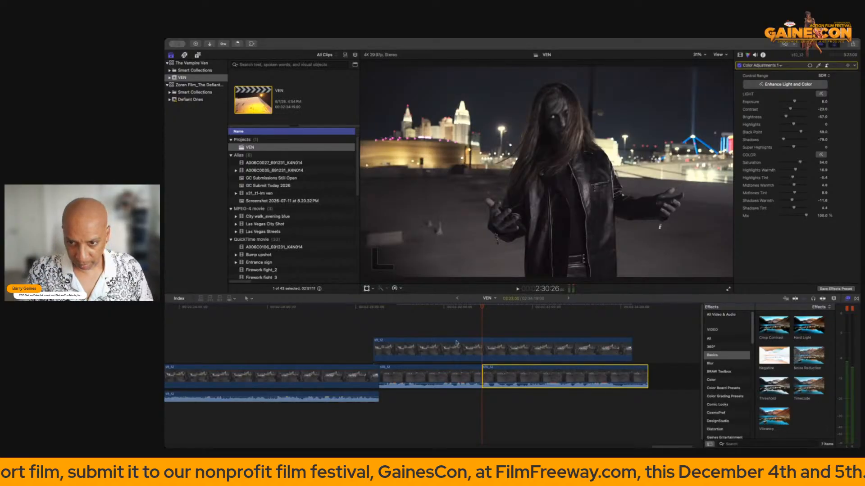
pyautogui.click(478, 348)
pyautogui.press('v')
pyautogui.press('space')
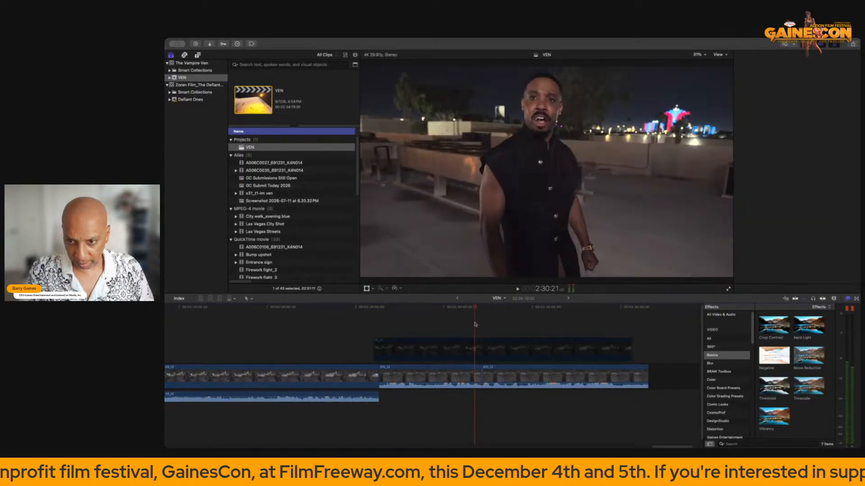
pyautogui.press('space')
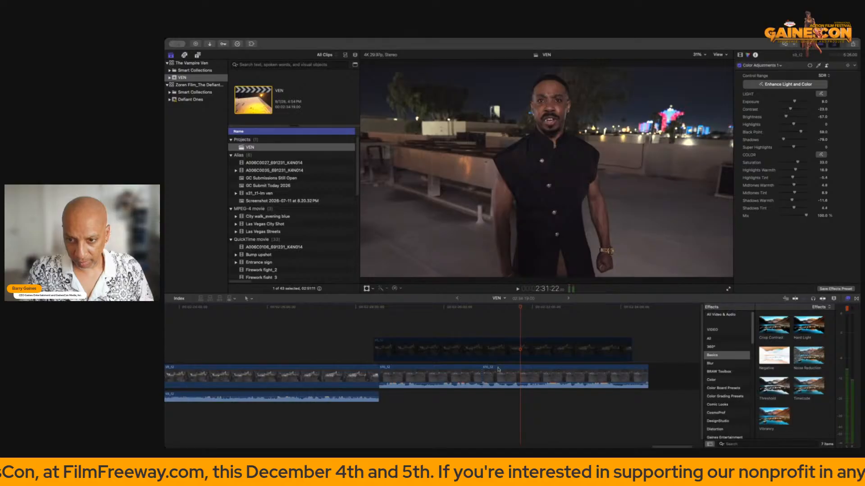
pyautogui.click(497, 372)
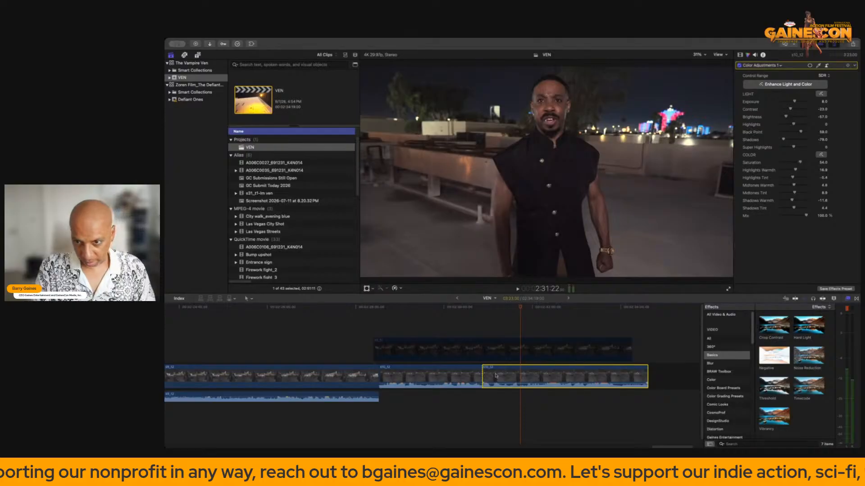
pyautogui.click(383, 334)
pyautogui.press('space')
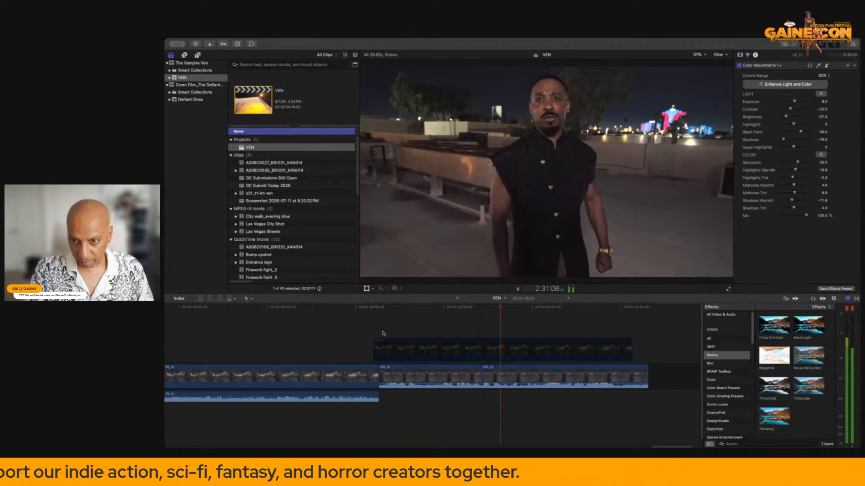
pyautogui.click(383, 334)
pyautogui.press('space')
# Delete the s10_t2 portion after the 2:30:26 cut and extend the remaining portion's end to about 2:34:25.
pyautogui.click(557, 377)
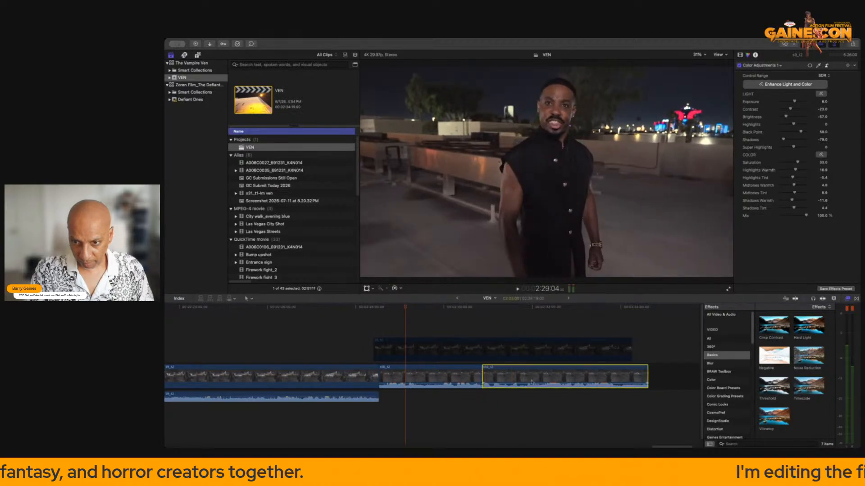
pyautogui.press('Delete')
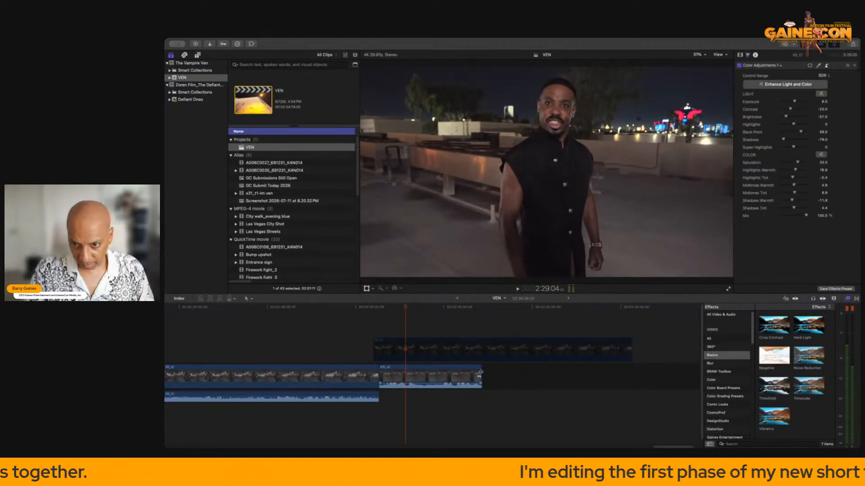
pyautogui.press('super+z')
pyautogui.click(505, 319)
pyautogui.press('space')
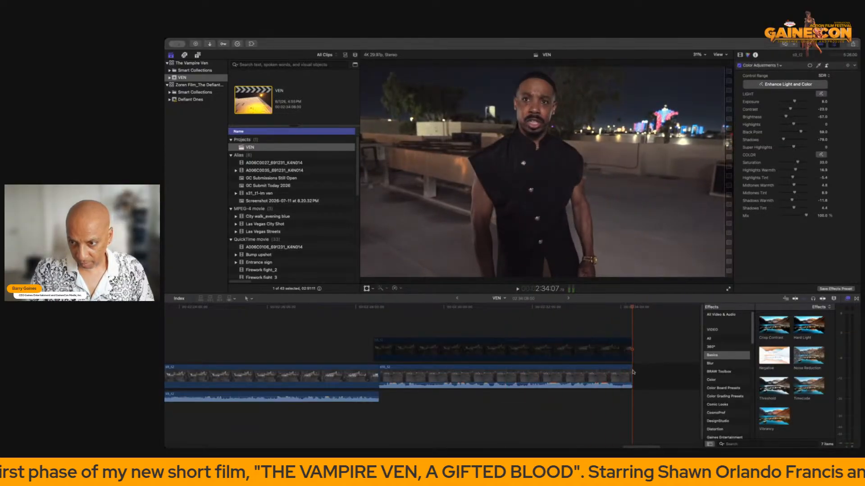
pyautogui.moveTo(631, 370); pyautogui.dragTo(657, 370)
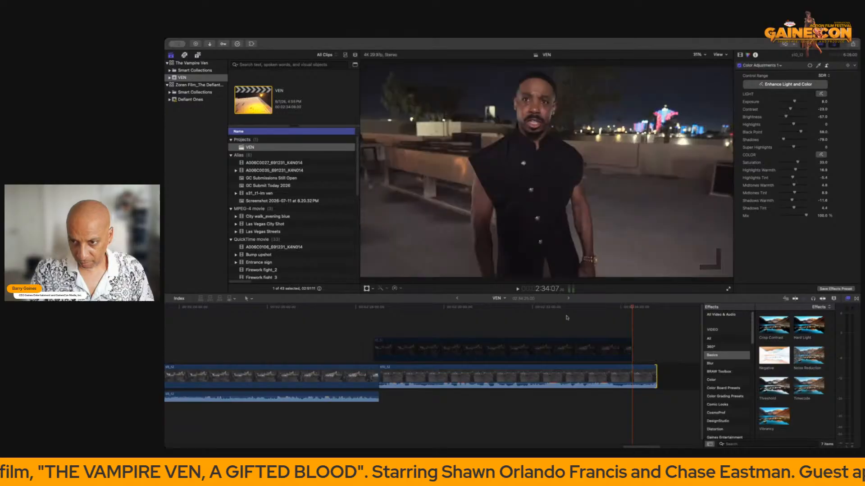
# Play the closing line of s10_t2 and trim the clip's end back to 2:34:18.
pyautogui.hscroll(5, 567, 319)
pyautogui.press('space')
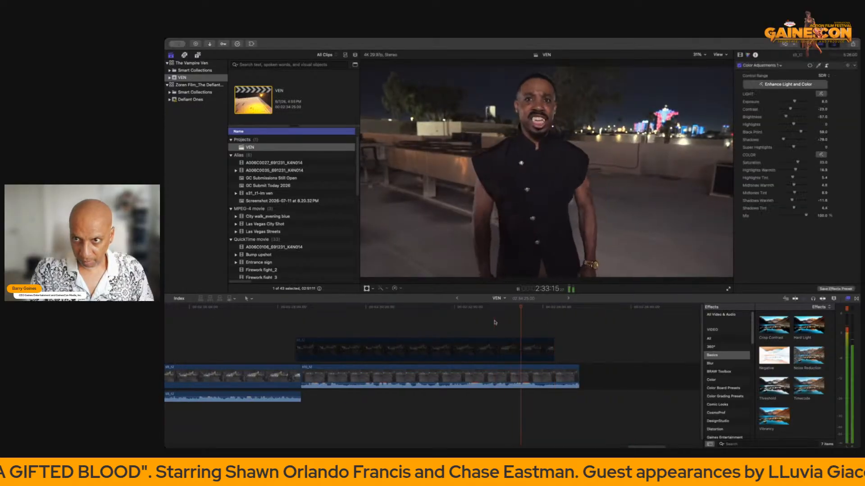
pyautogui.press('space')
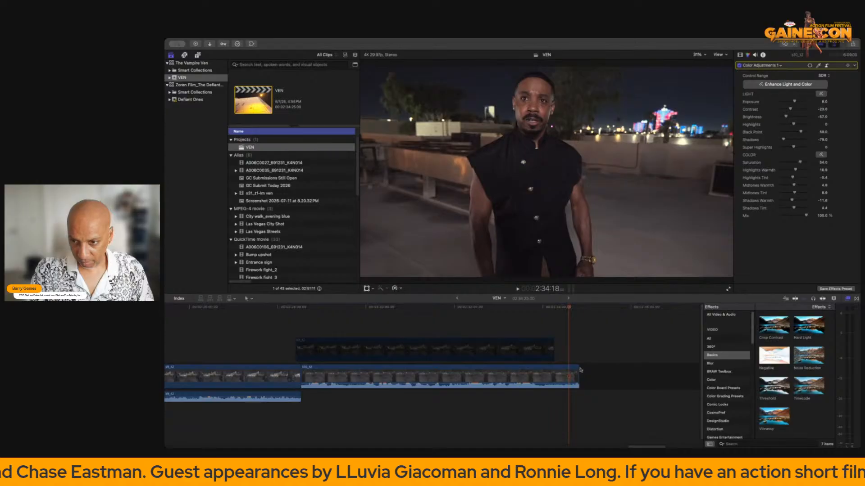
pyautogui.moveTo(580, 370); pyautogui.dragTo(568, 370)
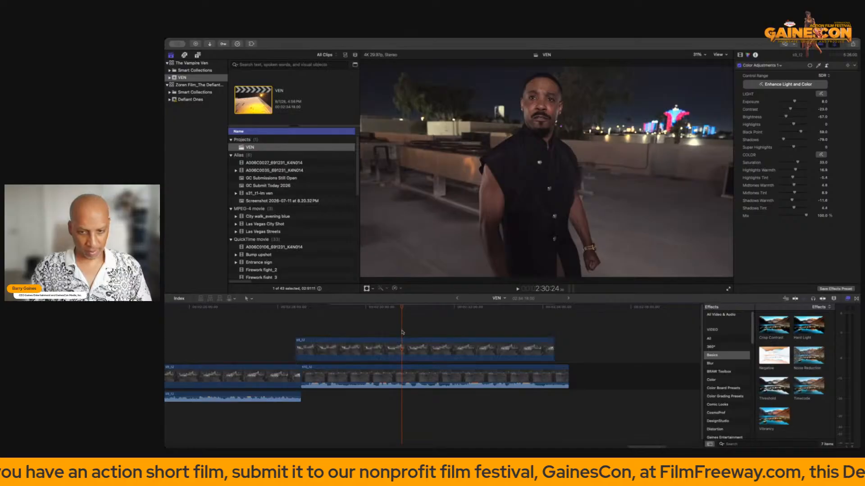
# Extend the end of the connected Ven clip past the end of s10_t2 to about 2:37:02.
pyautogui.click(405, 346)
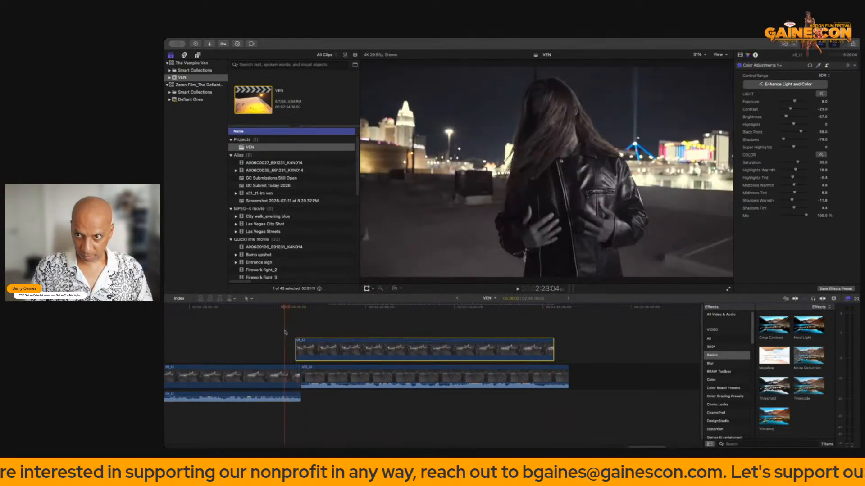
pyautogui.hscroll(-2, 386, 350)
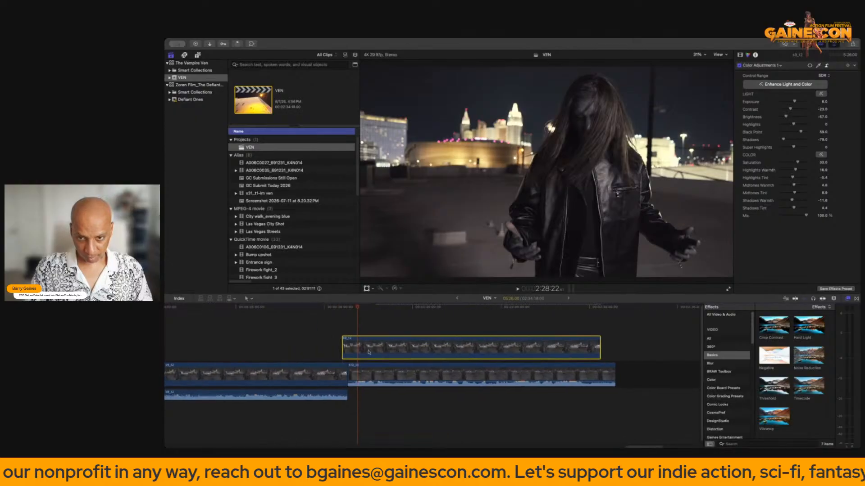
pyautogui.hscroll(5, 433, 351)
pyautogui.moveTo(467, 349); pyautogui.dragTo(591, 349)
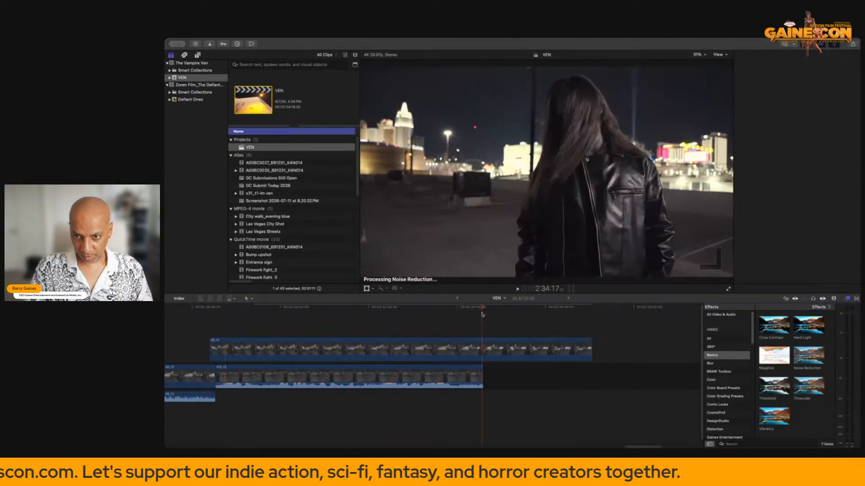
# Split the connected Ven clip at 2:34:18, in line with the end of s10_t2.
pyautogui.click(483, 313)
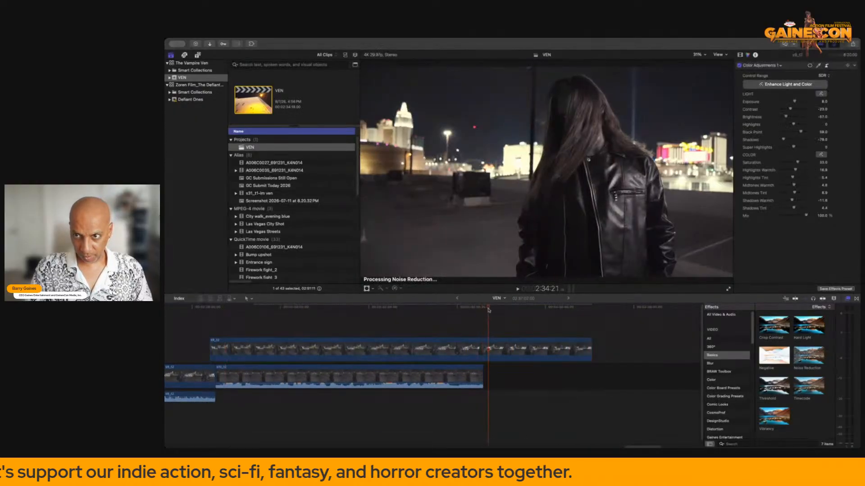
pyautogui.click(500, 353)
pyautogui.press('super+b')
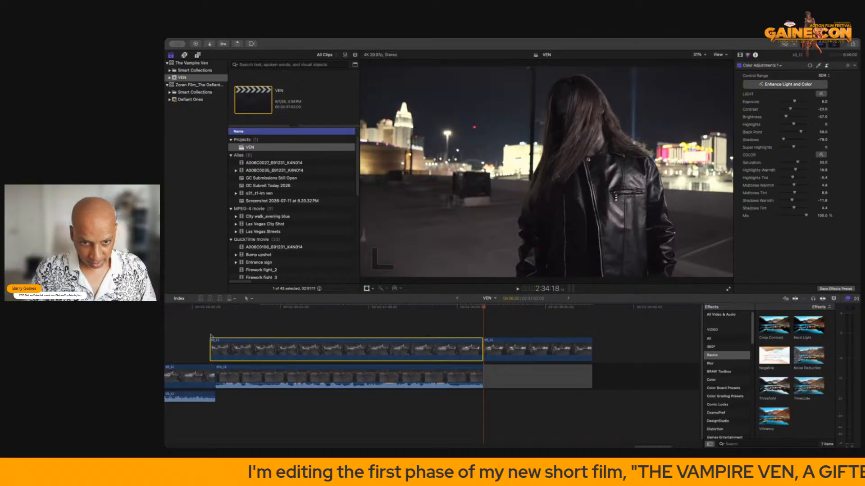
pyautogui.press('Delete')
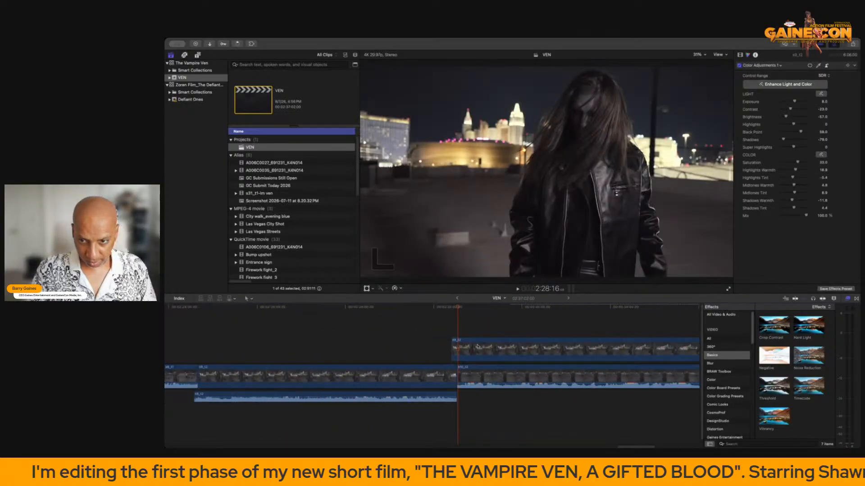
# Extend the connected Ven clip's start earlier, split it at 2:26:12, and delete the portion before the split.
pyautogui.moveTo(453, 346); pyautogui.dragTo(185, 347)
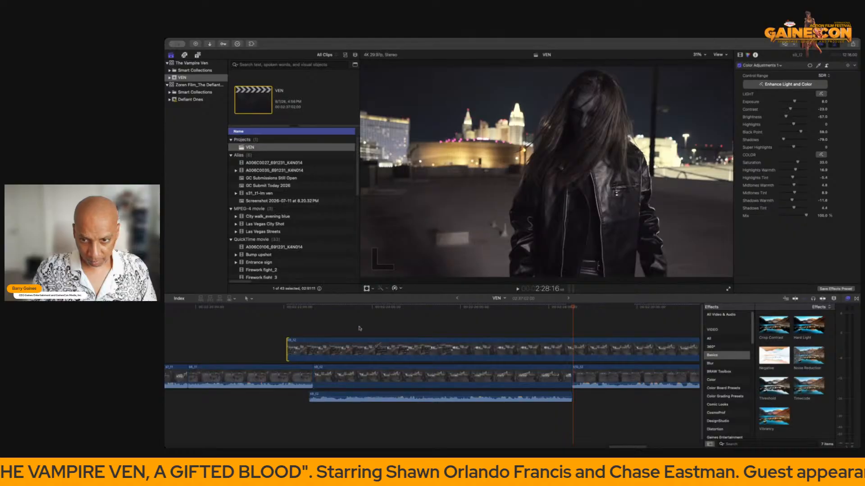
pyautogui.hscroll(5, 360, 328)
pyautogui.click(350, 308)
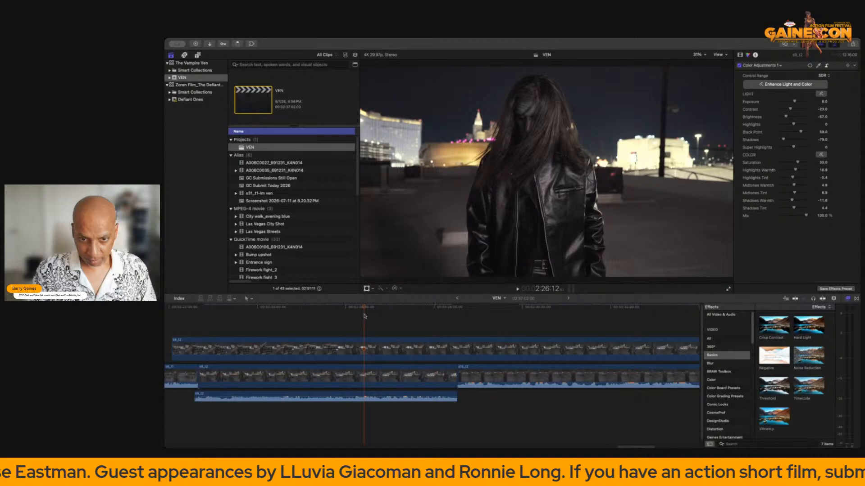
pyautogui.click(372, 346)
pyautogui.press('super+b')
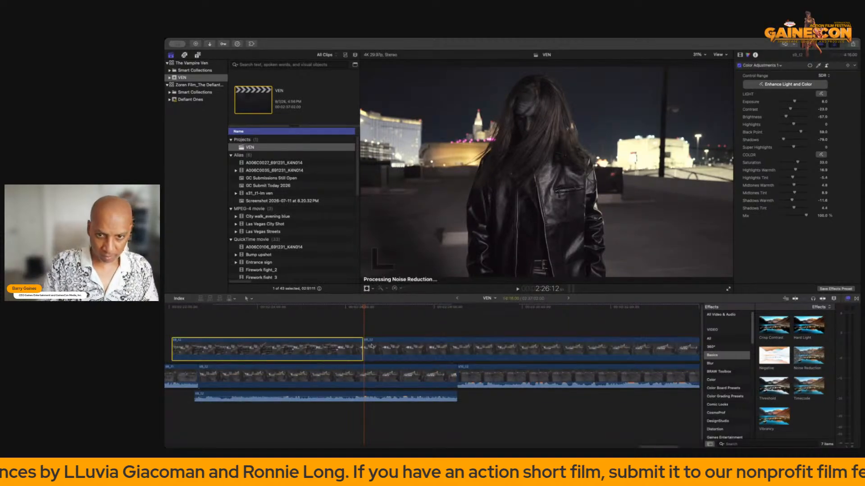
pyautogui.press('Delete')
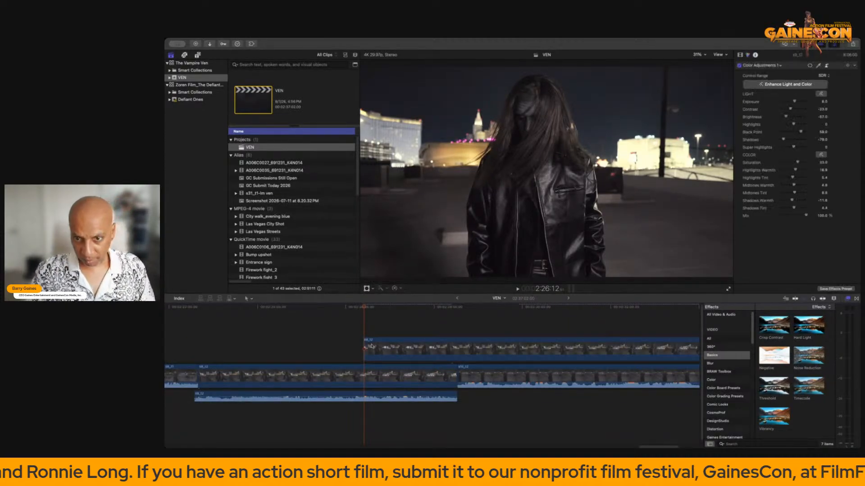
# Play the connected Ven clip from 2:26:12 and split it at 2:28:11, just before s10_t2 begins.
pyautogui.press('space')
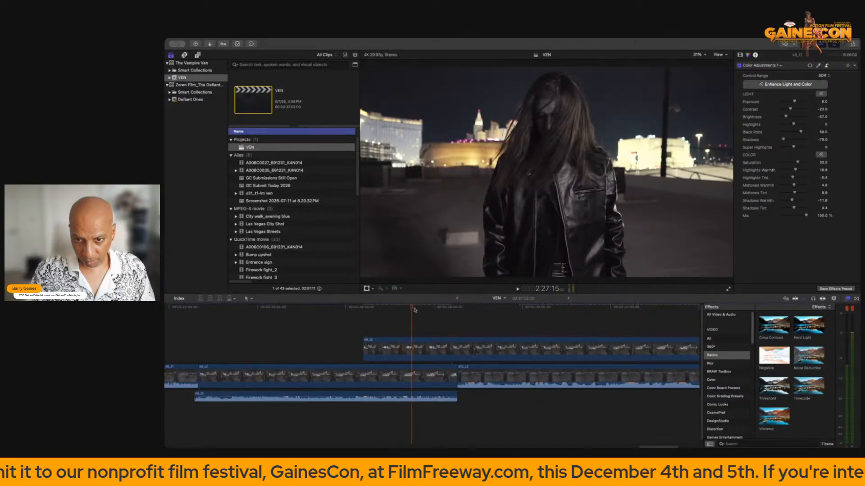
pyautogui.moveTo(412, 309); pyautogui.dragTo(450, 317)
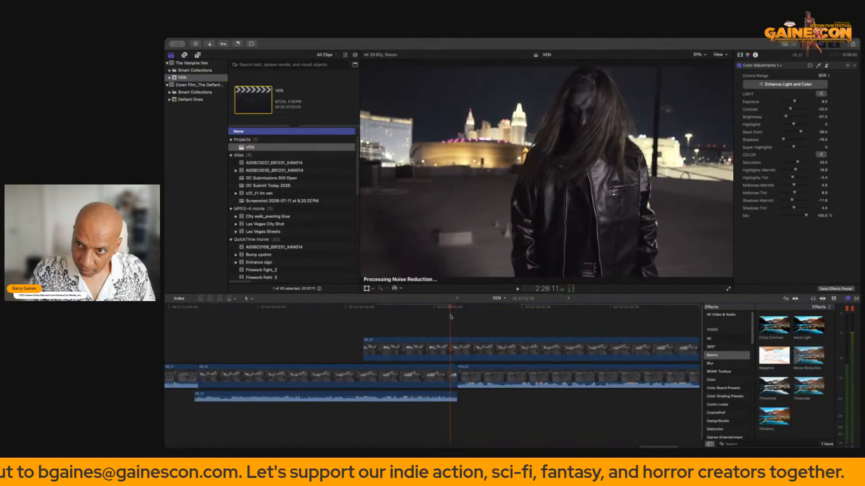
pyautogui.click(460, 346)
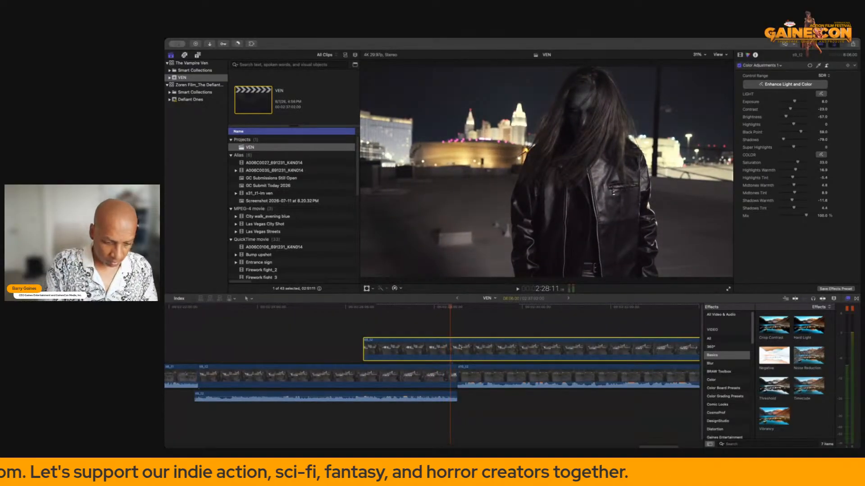
pyautogui.press('super+b')
pyautogui.hscroll(-3, 454, 352)
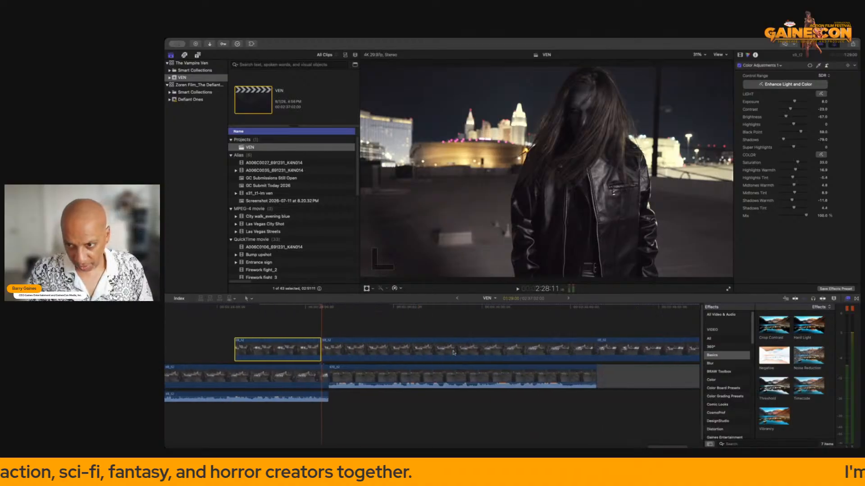
# Delete the connected Ven portion that covers the s10_t2 dialogue between 2:28:11 and 2:34:18.
pyautogui.click(515, 352)
pyautogui.press('BackSpace')
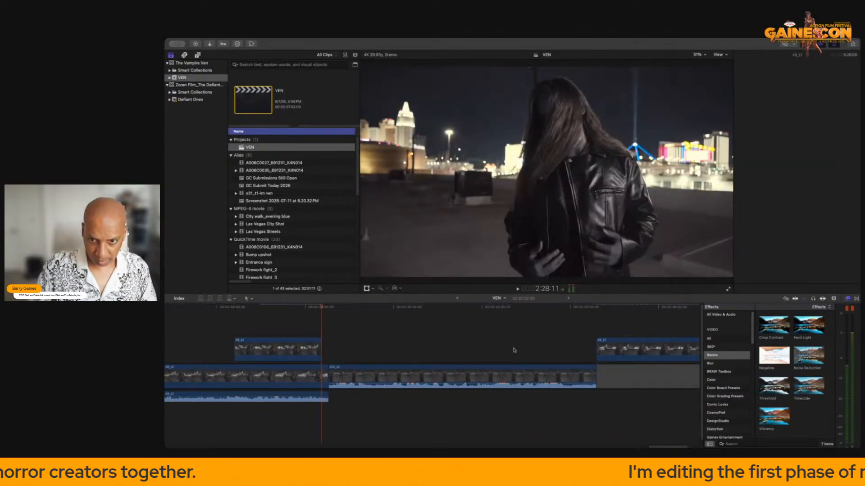
pyautogui.hscroll(2, 288, 352)
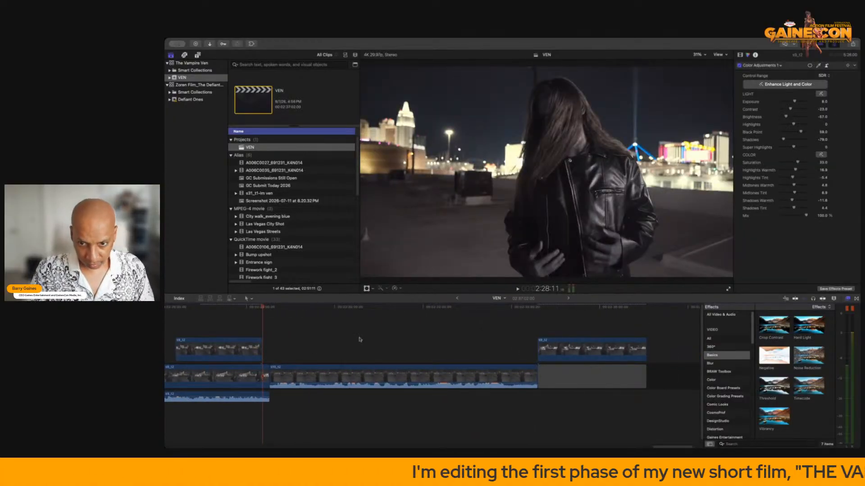
# Play the start of s10_t2, and move the short connected Ven clip over it so that it starts at 2:30:05.
pyautogui.press('space')
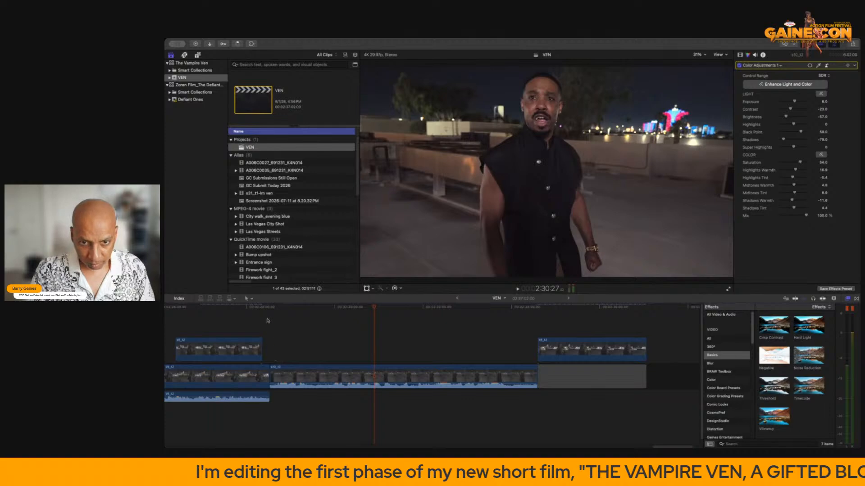
pyautogui.click(268, 321)
pyautogui.press('space')
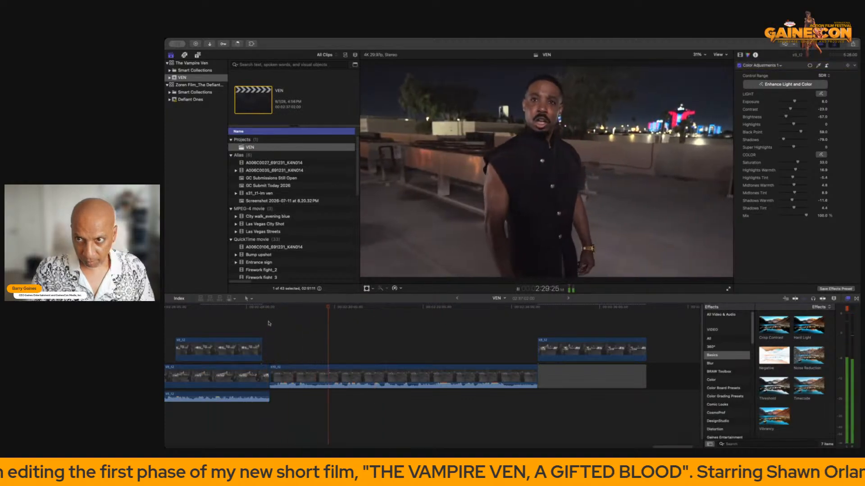
pyautogui.moveTo(229, 350); pyautogui.dragTo(396, 352)
pyautogui.moveTo(344, 350); pyautogui.dragTo(344, 350)
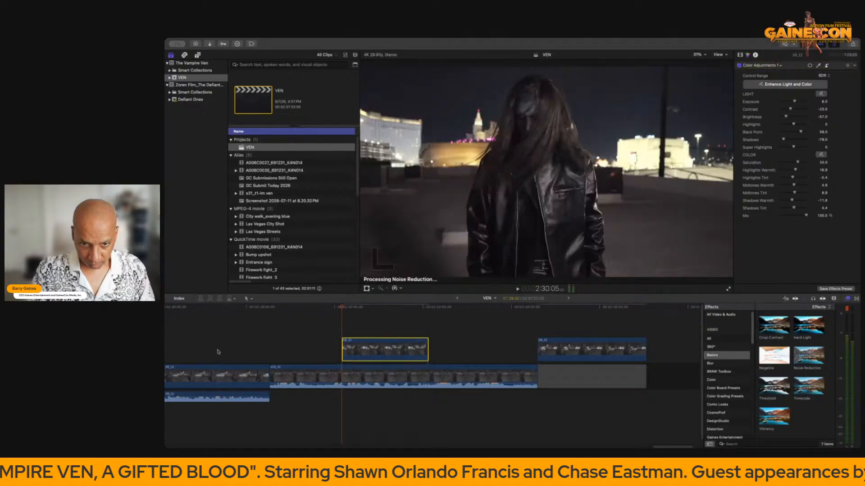
# Play the rooftop dialogue from before s10_t2 to judge where the Ven cutaway should fall, stopping at 2:29:22.
pyautogui.click(218, 351)
pyautogui.press('space')
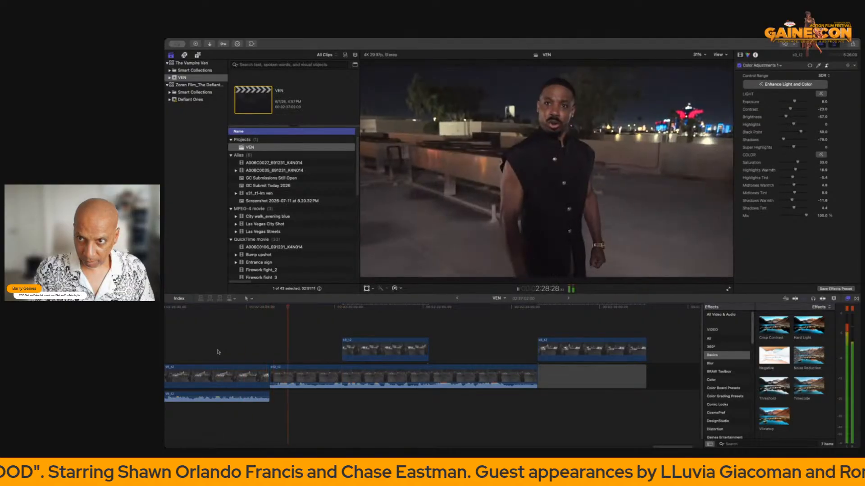
pyautogui.press('space')
pyautogui.press('space')
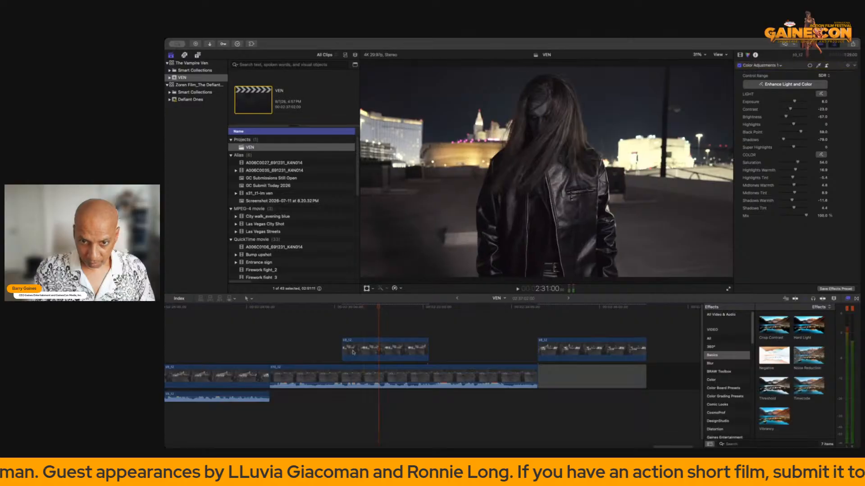
pyautogui.hscroll(-10, 305, 348)
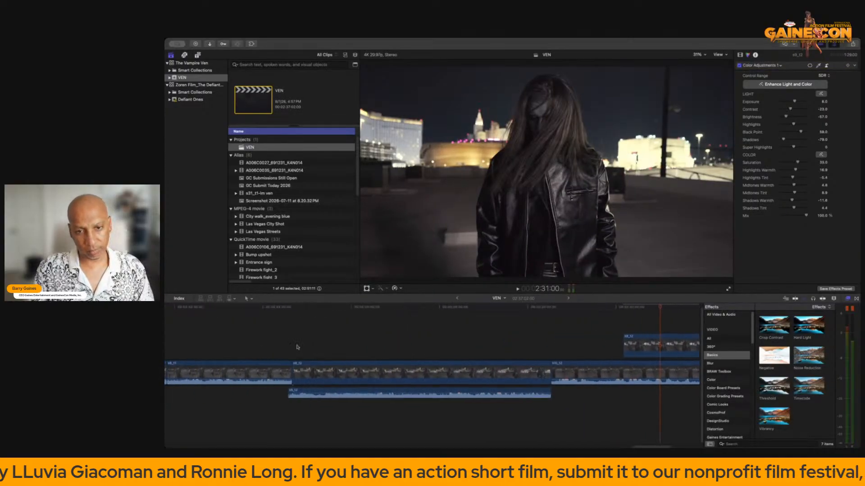
pyautogui.click(196, 347)
pyautogui.press('space')
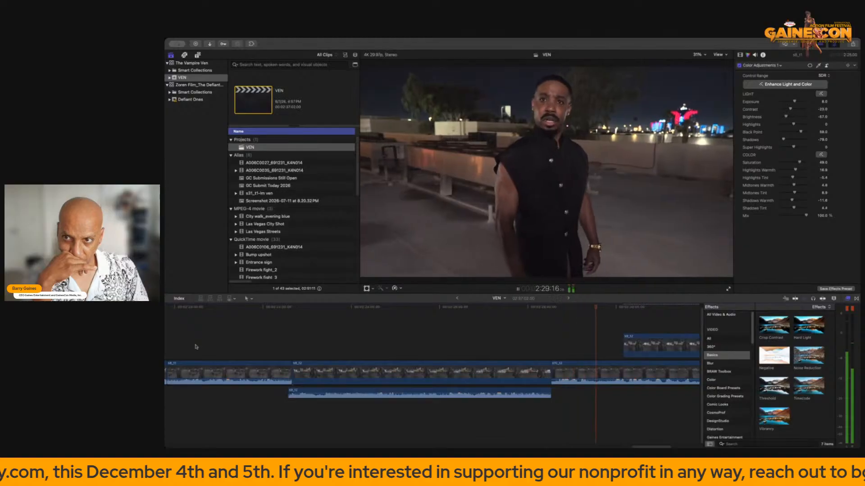
pyautogui.press('space')
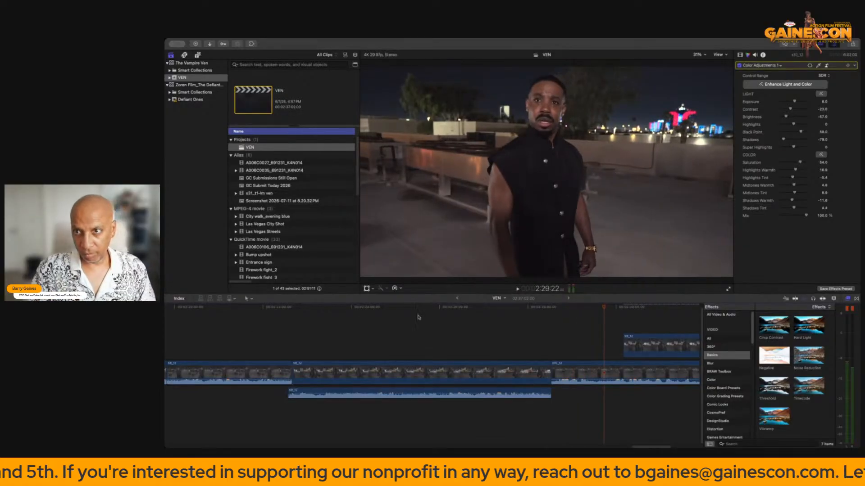
# Reframe s10_t2 tighter by scaling it to about 191% and shifting the image down, with the viewer fitted again at the end.
pyautogui.click(697, 55)
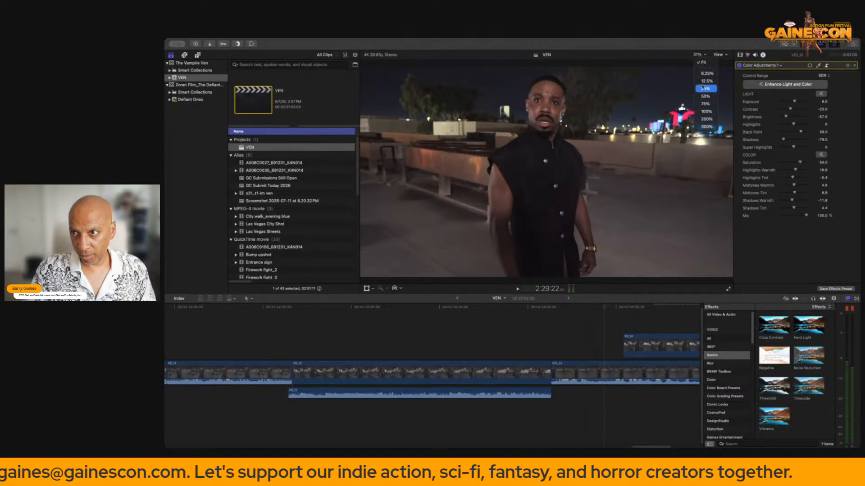
pyautogui.click(703, 89)
pyautogui.click(697, 54)
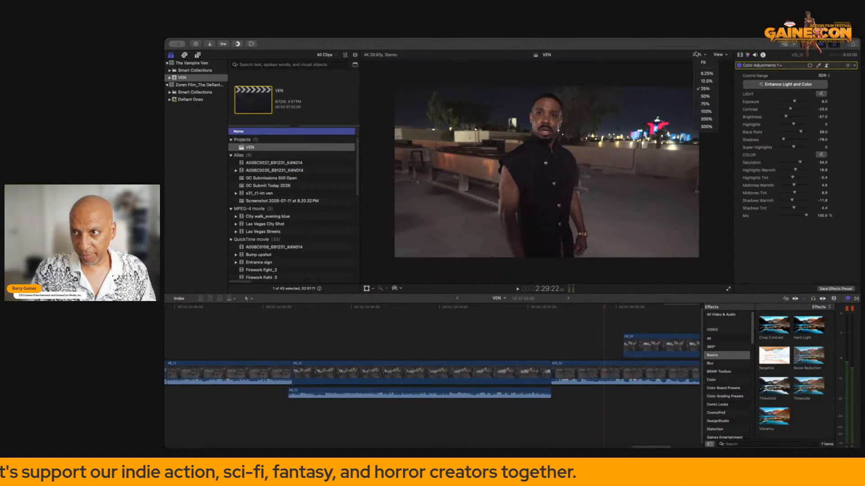
pyautogui.click(703, 81)
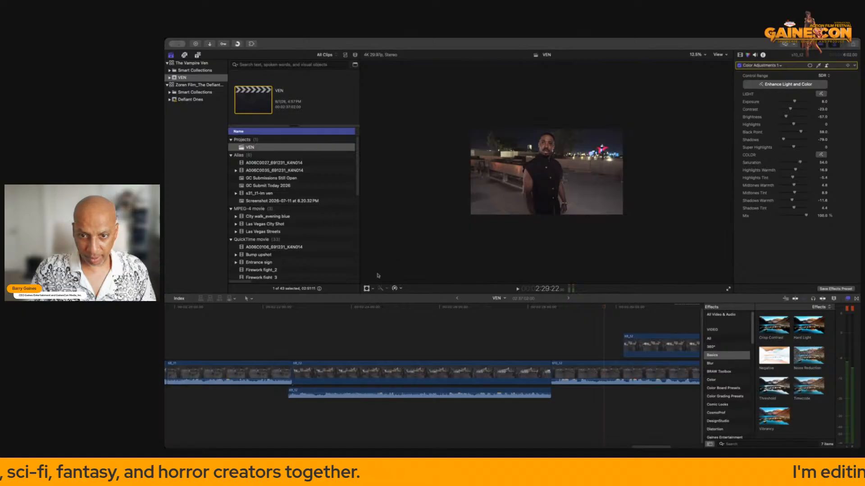
pyautogui.click(366, 289)
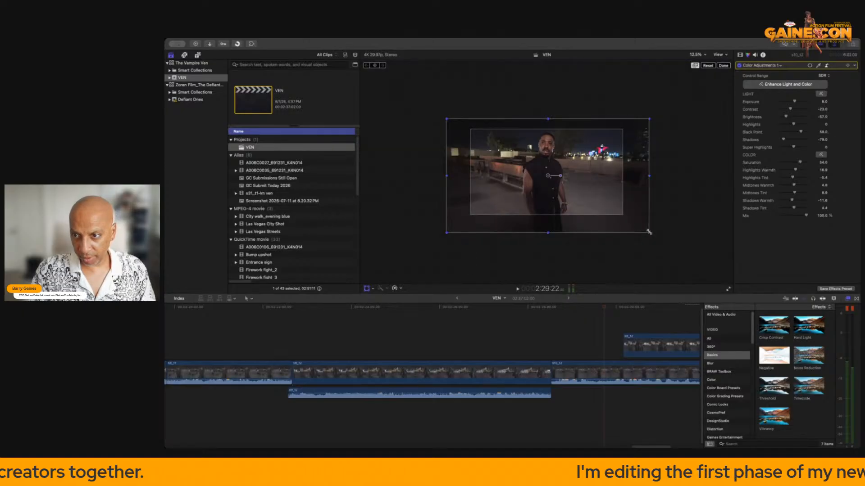
pyautogui.moveTo(649, 232); pyautogui.dragTo(693, 257)
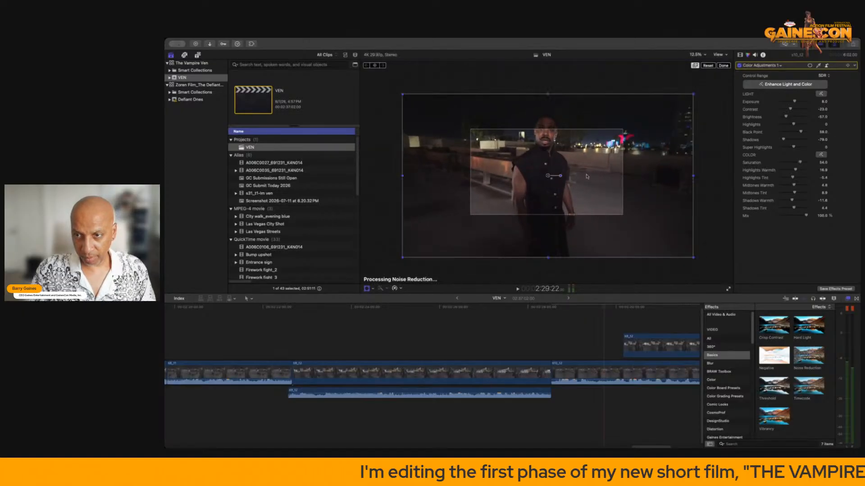
pyautogui.moveTo(587, 176); pyautogui.dragTo(587, 193)
pyautogui.click(721, 66)
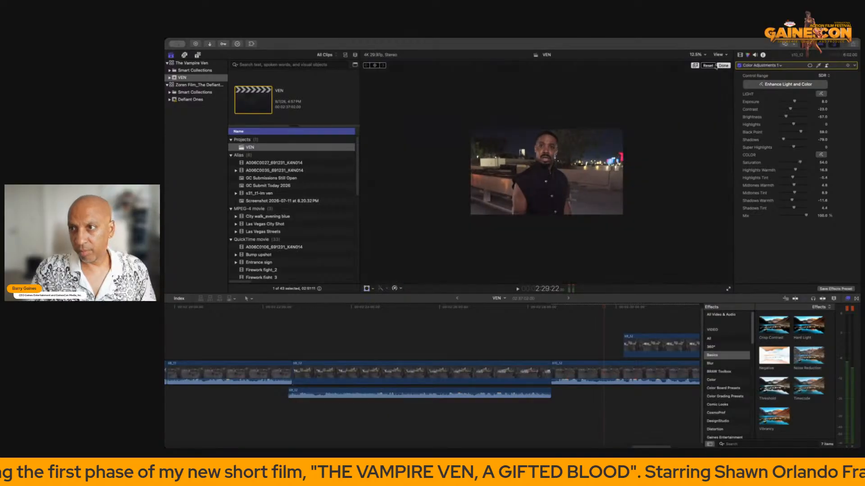
pyautogui.click(696, 55)
pyautogui.click(701, 62)
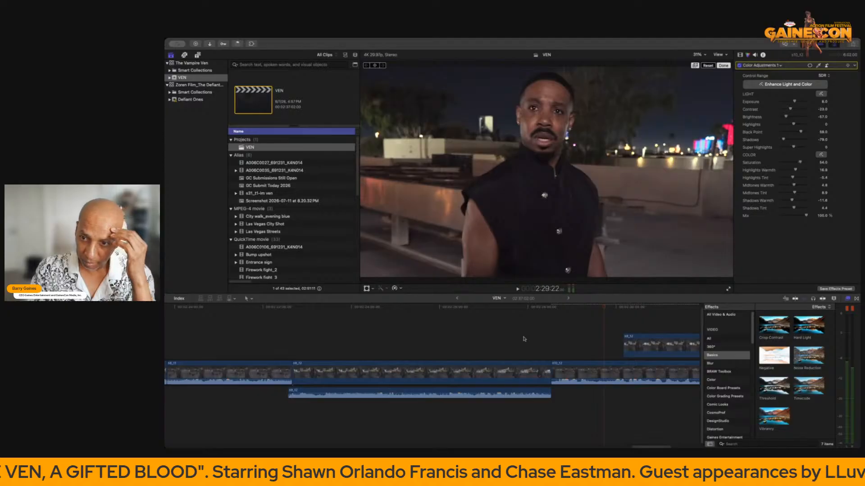
# Move the connected Ven clip earlier over s10_t2 to start at 2:29:22, and scrub through the cutaway.
pyautogui.hscroll(5, 506, 343)
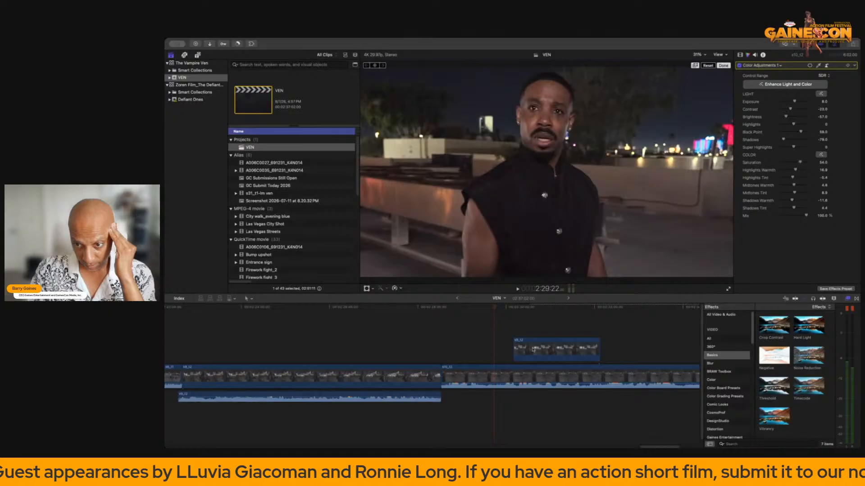
pyautogui.moveTo(533, 350); pyautogui.dragTo(512, 350)
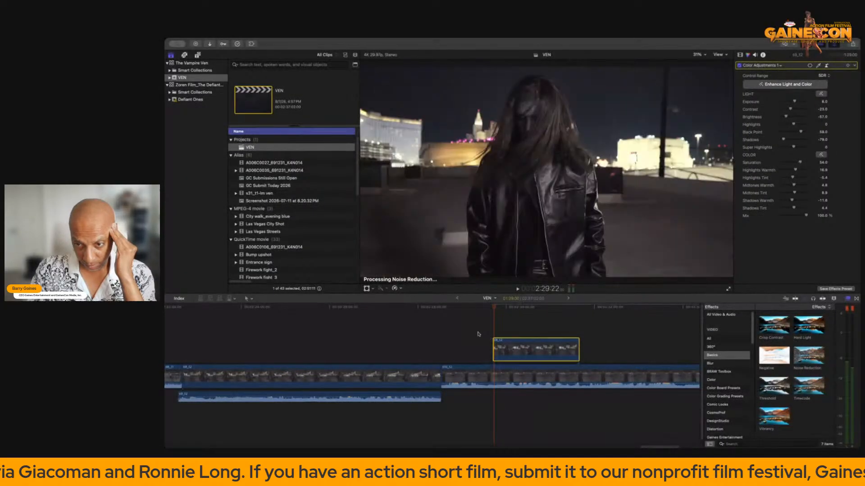
pyautogui.click(491, 311)
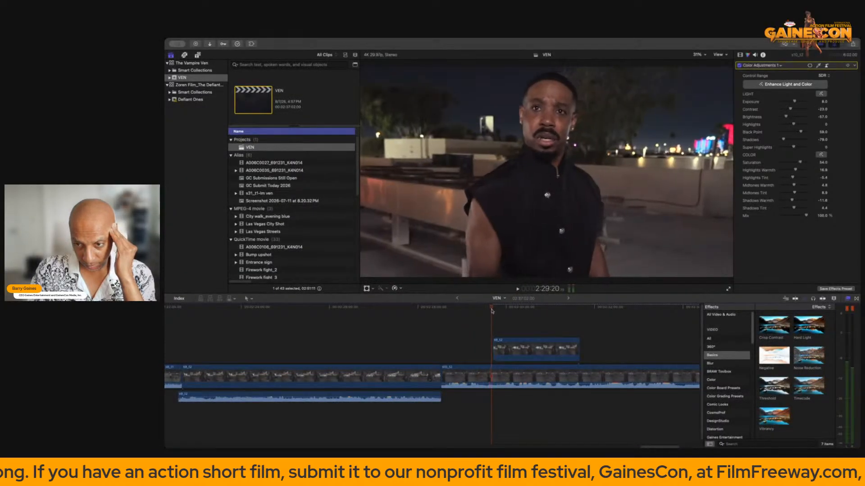
pyautogui.moveTo(491, 310); pyautogui.dragTo(546, 337)
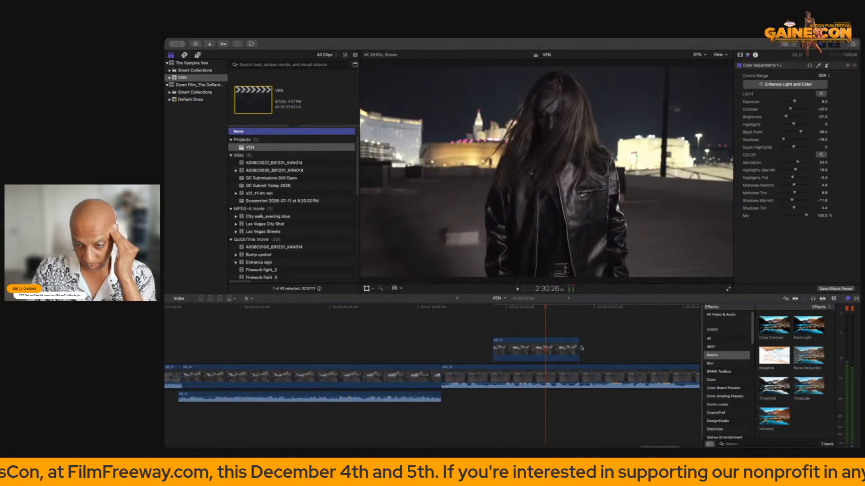
# Scrub to the start of the connected Ven clip and split s10_t2 there at 2:29:21.
pyautogui.click(475, 332)
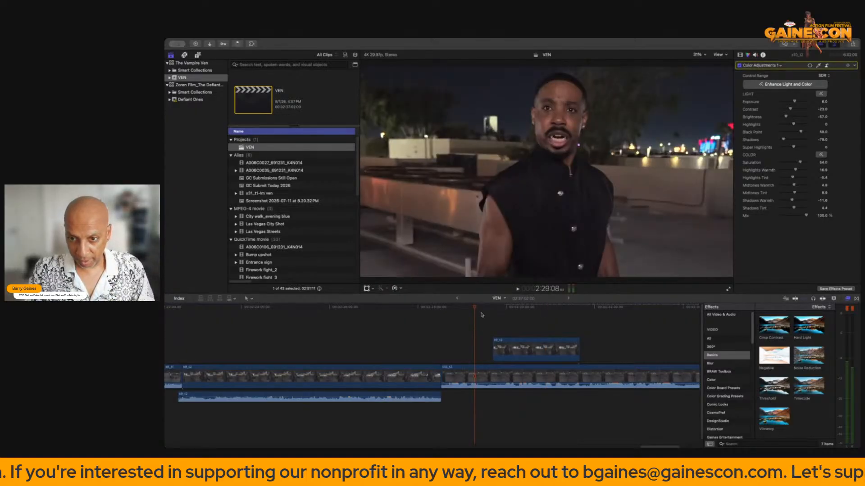
pyautogui.moveTo(474, 308); pyautogui.dragTo(491, 310)
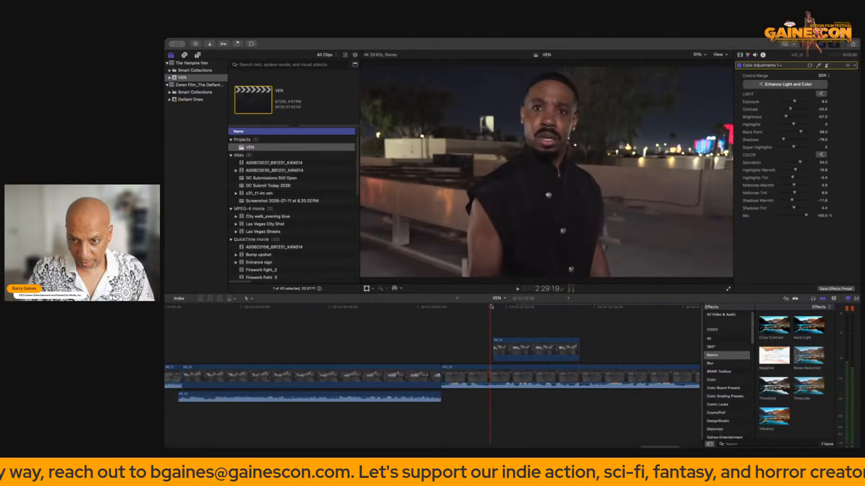
pyautogui.moveTo(491, 307); pyautogui.dragTo(493, 307)
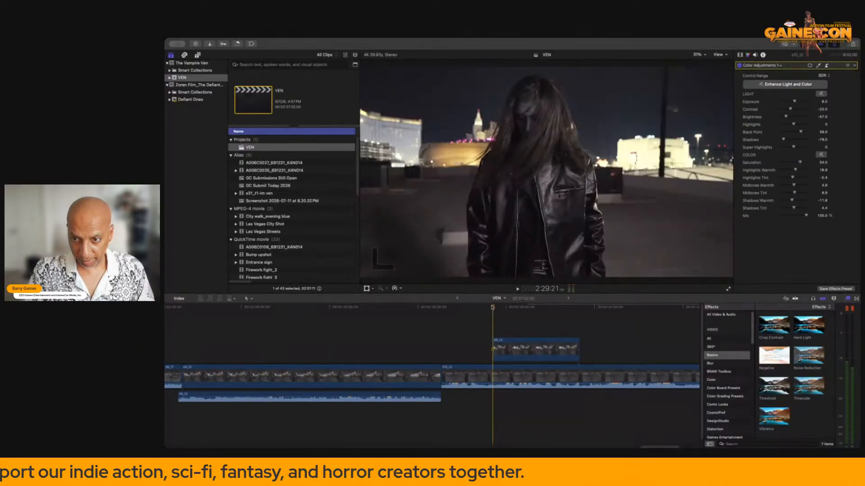
pyautogui.click(505, 376)
pyautogui.press('super+b')
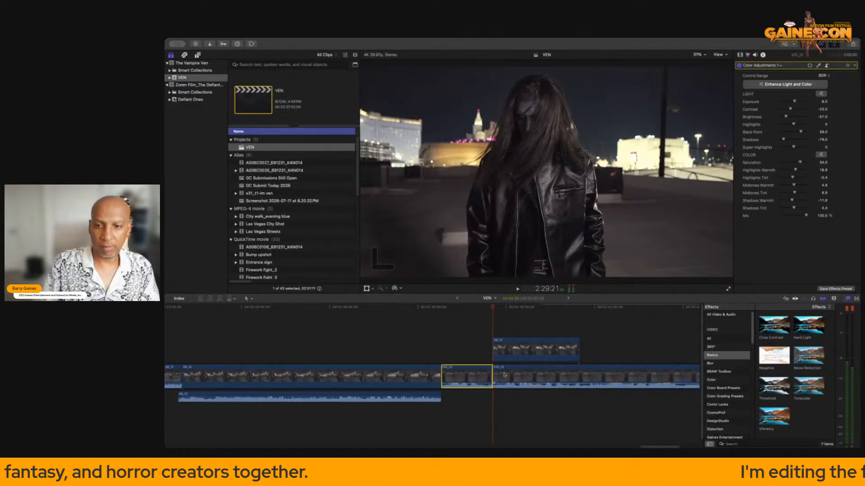
# Set the Noise Reduction sharpness to High on the s10_t2 portion before the split.
pyautogui.click(463, 351)
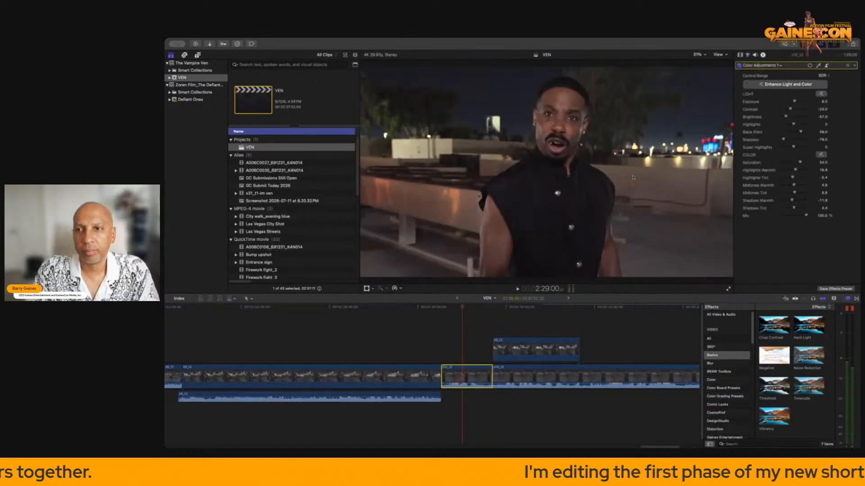
pyautogui.click(740, 55)
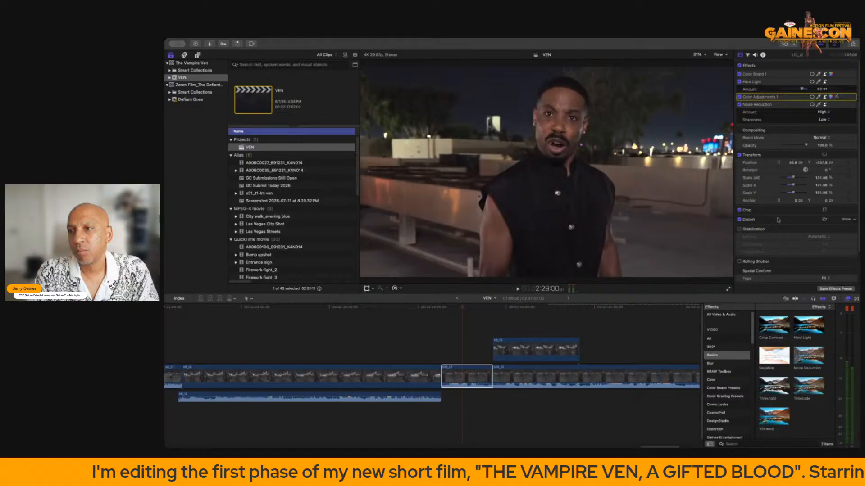
pyautogui.click(822, 120)
pyautogui.click(826, 134)
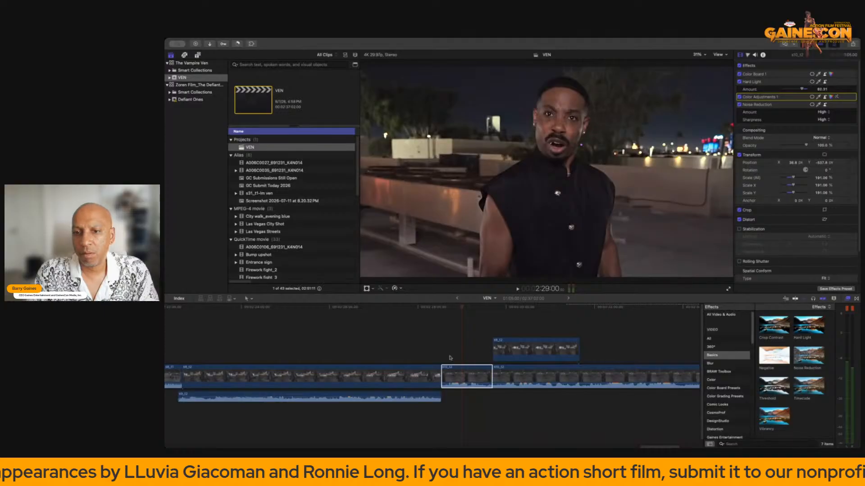
# Play the dialogue through the Ven cutaway and into the rest of s10_t2, up to 2:32:24.
pyautogui.click(412, 342)
pyautogui.click(304, 346)
pyautogui.press('space')
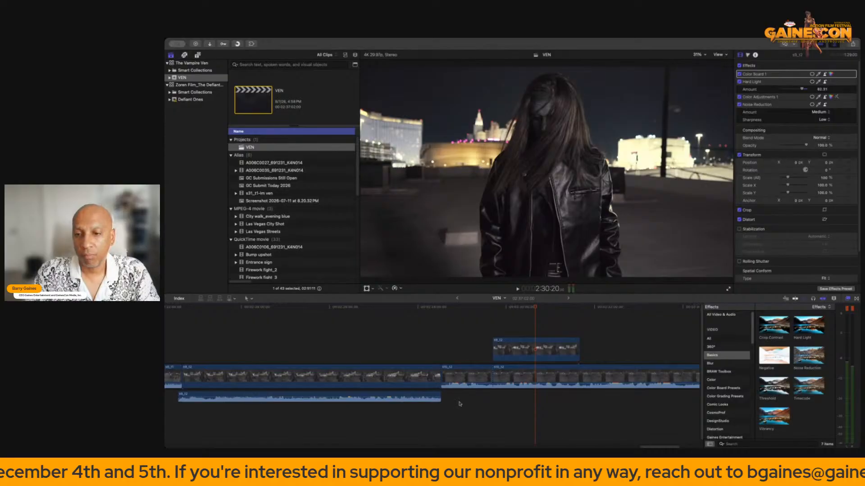
pyautogui.hscroll(5, 408, 348)
pyautogui.press('j')
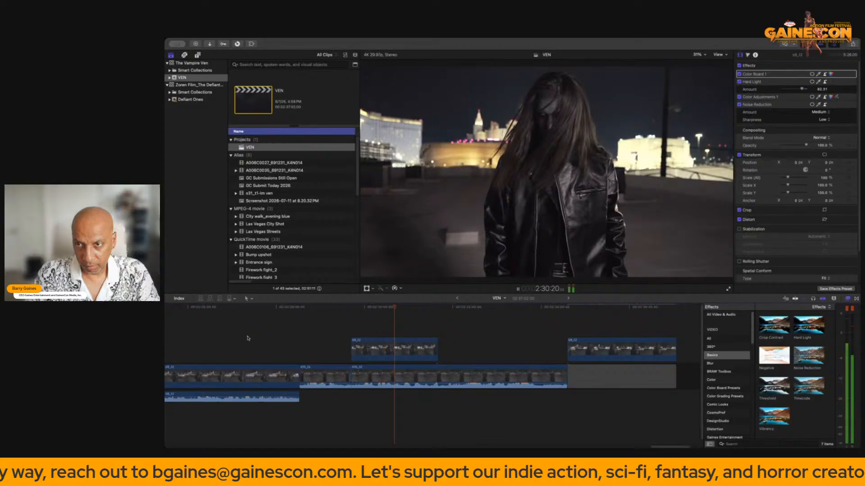
pyautogui.press('space')
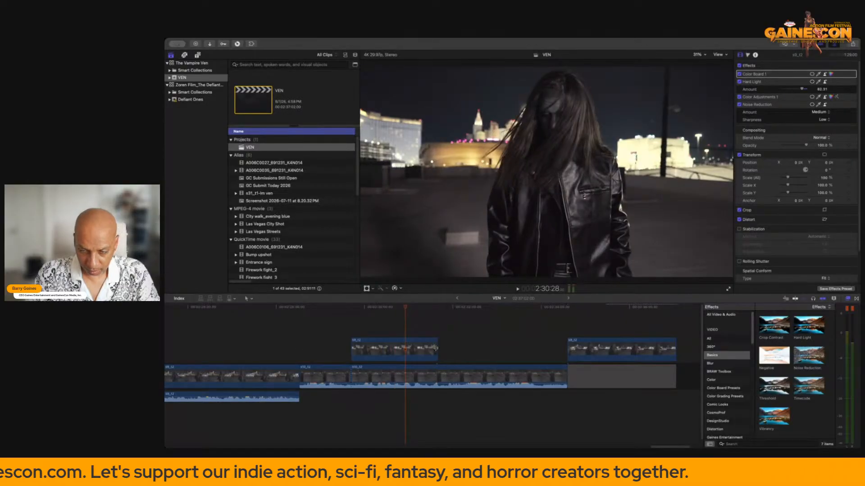
pyautogui.press('space')
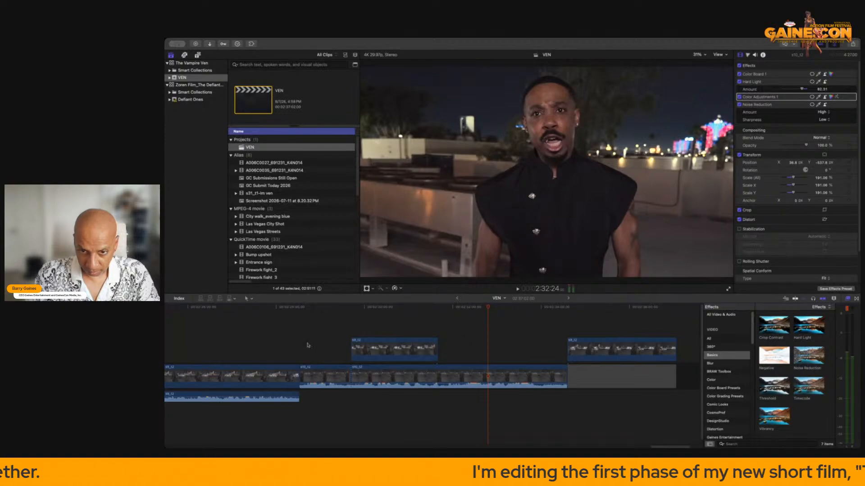
# Replay the scene past the Ven cutaway to 2:31:25, and disable the short connected Ven clip over s10_t2.
pyautogui.click(261, 354)
pyautogui.press('space')
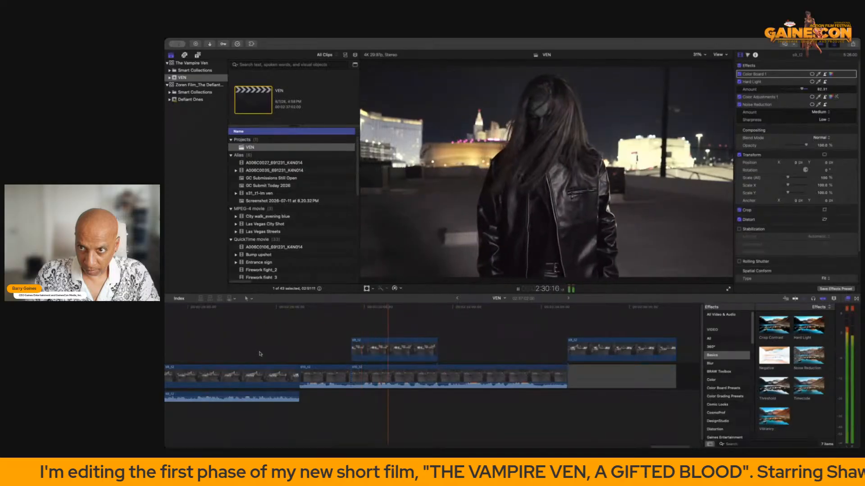
pyautogui.press('space')
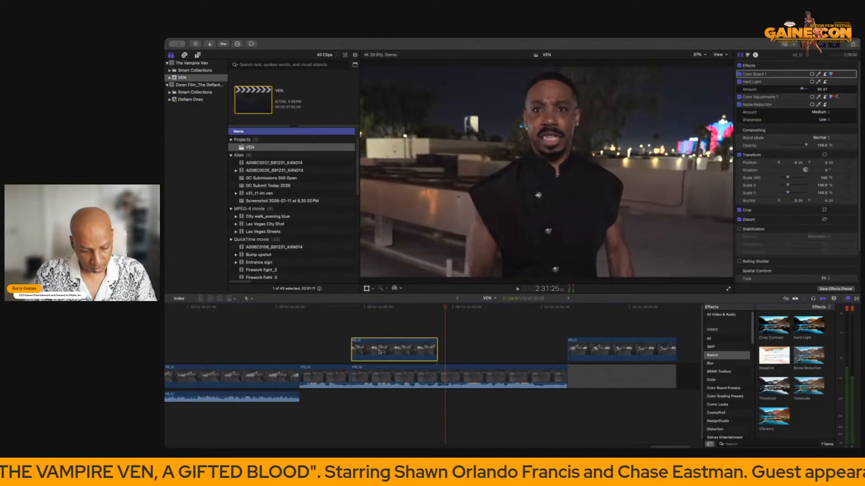
pyautogui.press('v')
# Replay the dialogue scene up to 2:32:00, and delete the last connected clip together with the gap beneath it.
pyautogui.hscroll(-15, 494, 335)
pyautogui.click(253, 344)
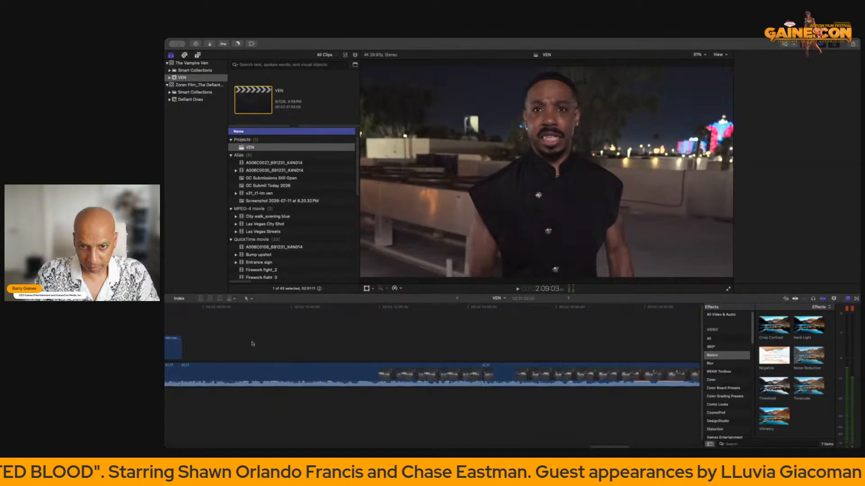
pyautogui.press('space')
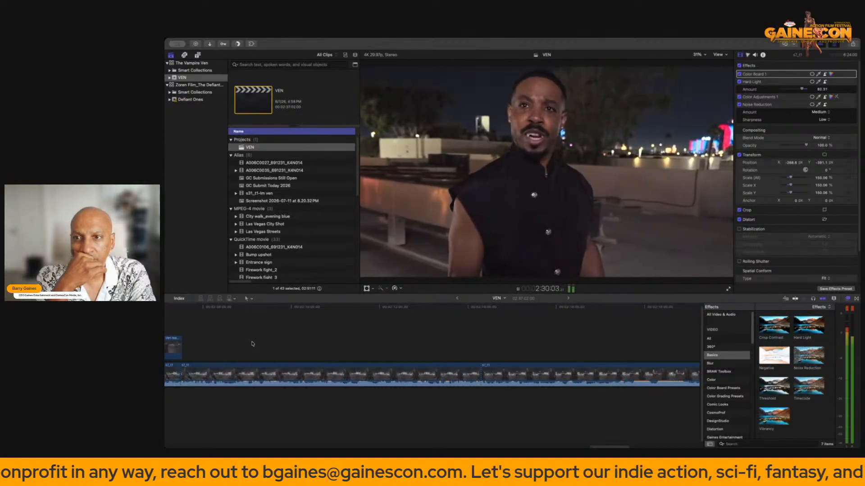
pyautogui.press('space')
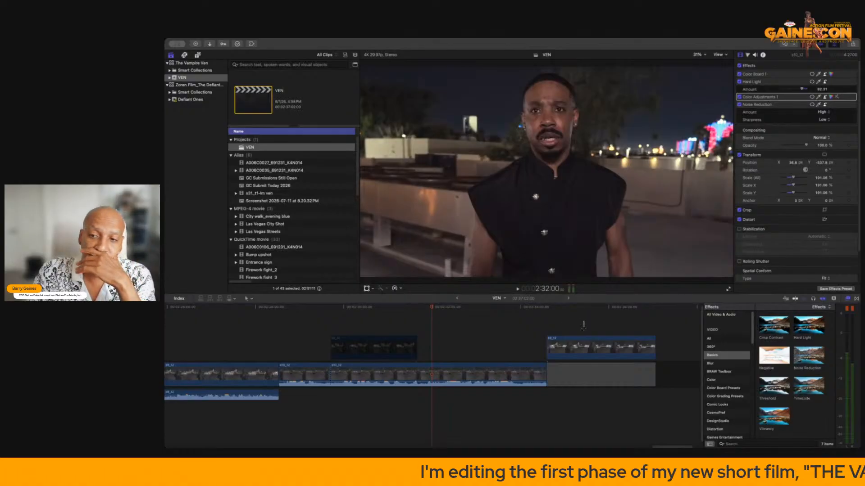
pyautogui.moveTo(583, 325); pyautogui.dragTo(587, 388)
pyautogui.press('Delete')
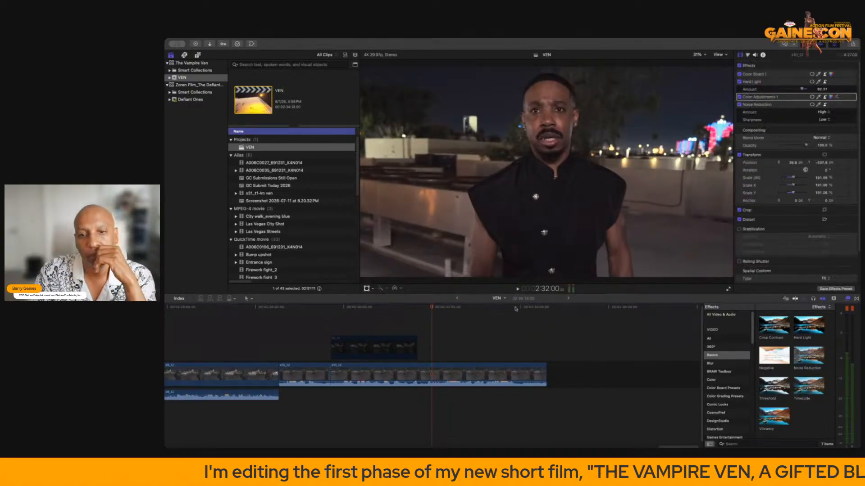
# Place a copy of the preceding s8_t1 Ven clip above s9_t2 at 2:25:02 and trim it to 24 frames.
pyautogui.hscroll(-8, 507, 330)
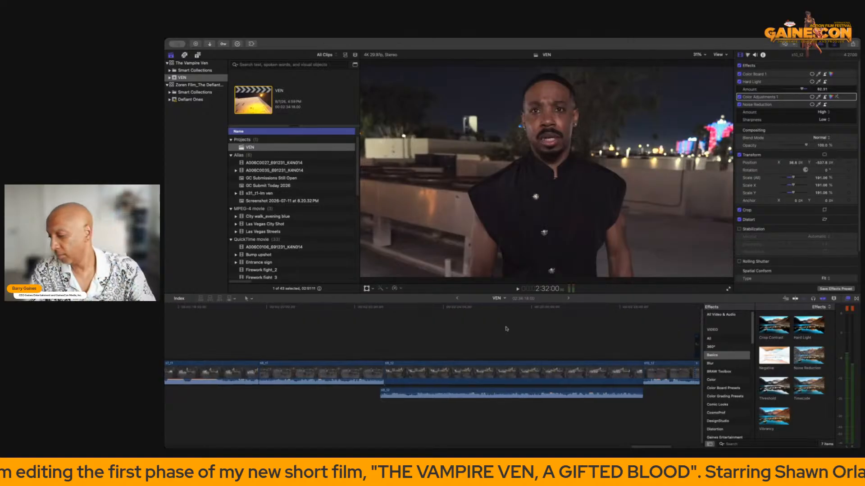
pyautogui.press('space')
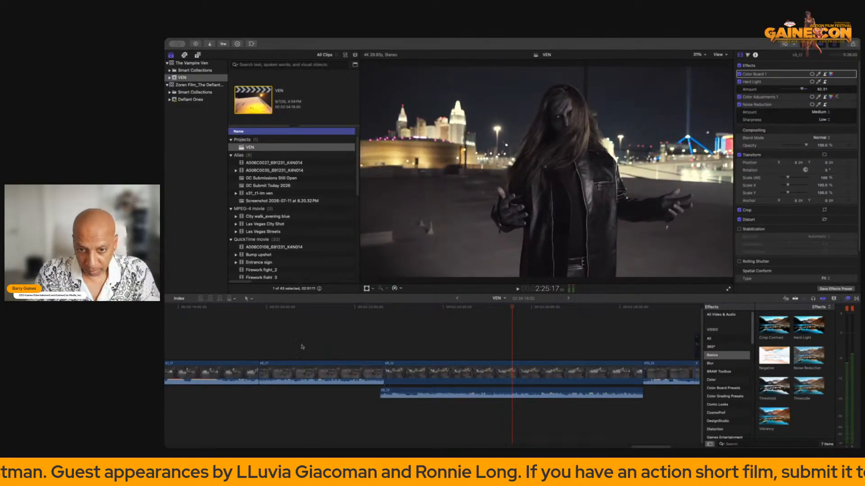
pyautogui.click(292, 348)
pyautogui.press('space')
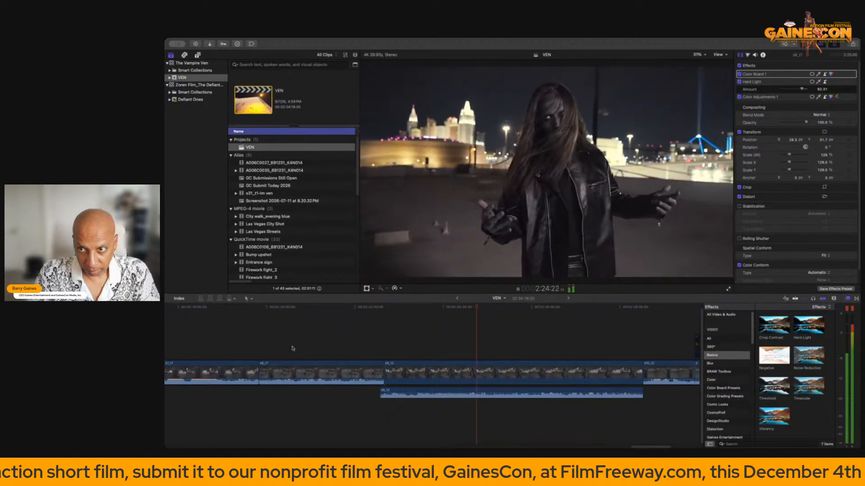
pyautogui.press('space')
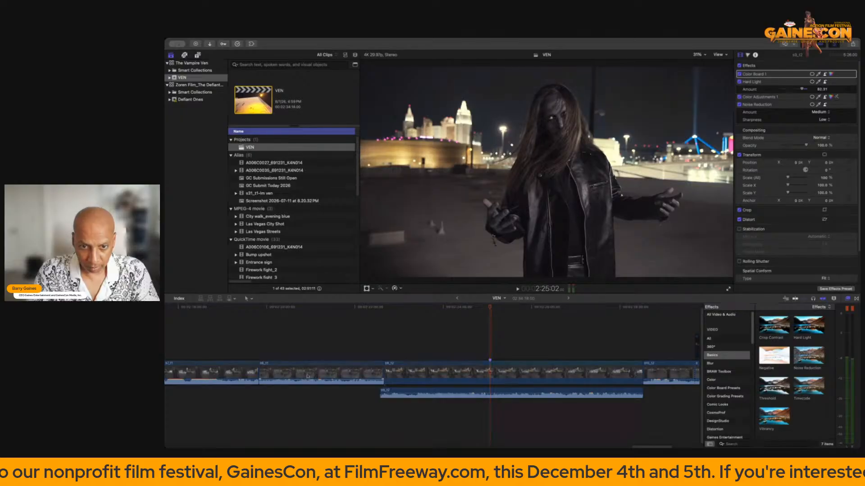
pyautogui.moveTo(322, 373); pyautogui.dragTo(547, 347)
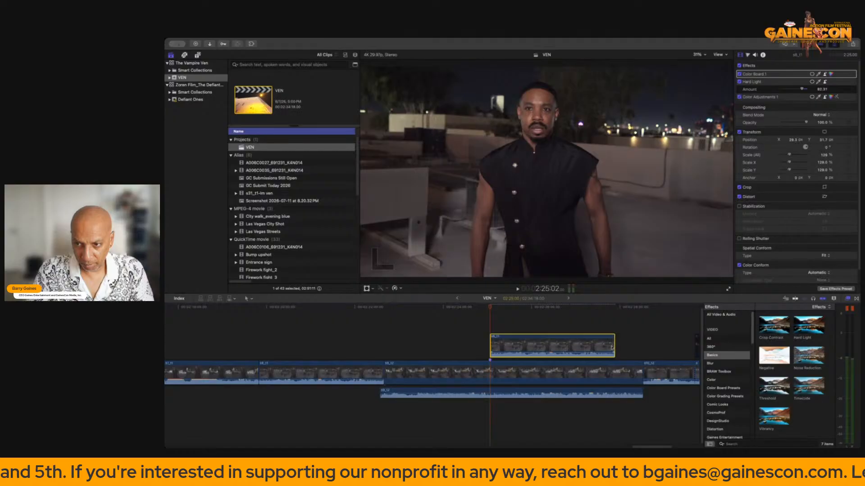
pyautogui.moveTo(611, 347); pyautogui.dragTo(524, 347)
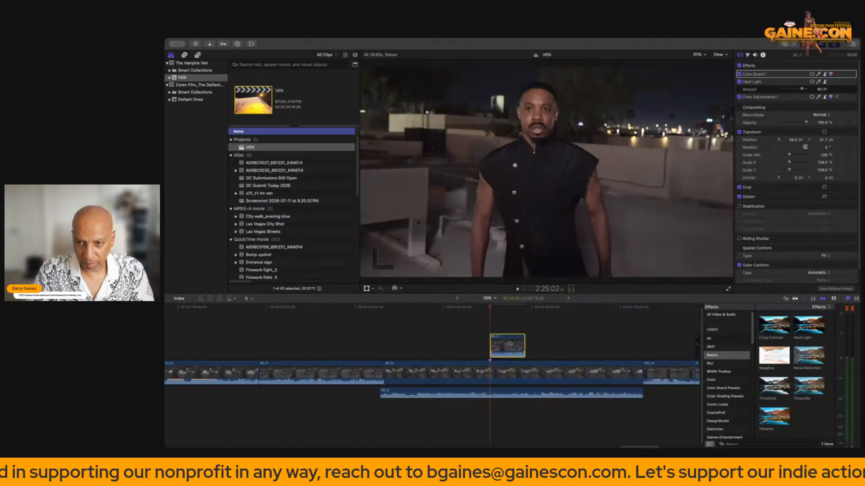
# Detach the audio from the new s8_t1 cutaway and delete the detached audio clip.
pyautogui.rightClick(515, 347)
pyautogui.moveTo(520, 294)
pyautogui.click(526, 269)
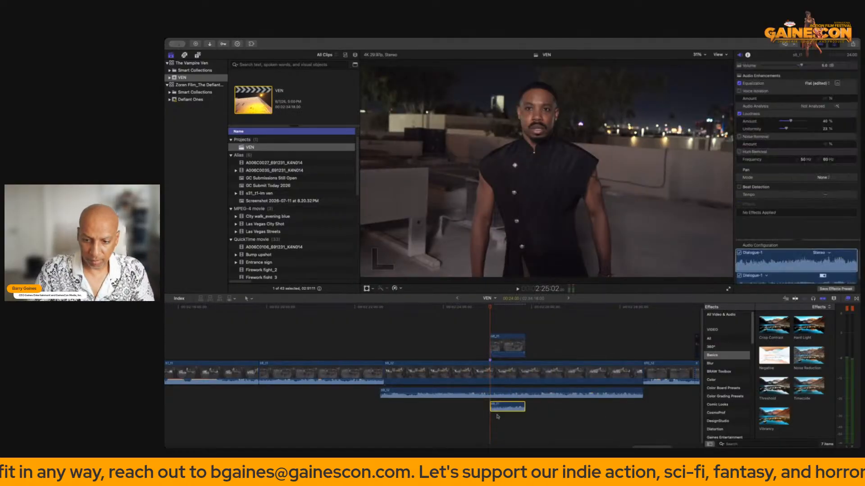
pyautogui.press('Delete')
# Play through the s8_t1 cutaway and slip its content to a later part of the Ven footage.
pyautogui.hscroll(5, 395, 375)
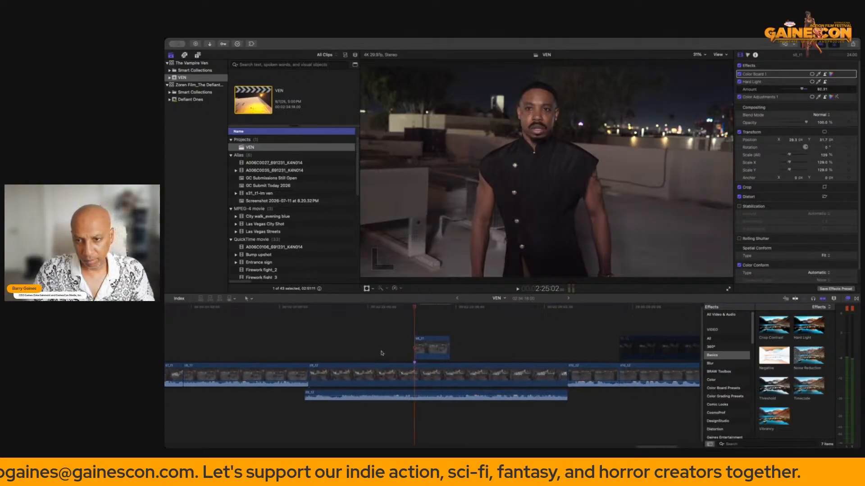
pyautogui.press('j')
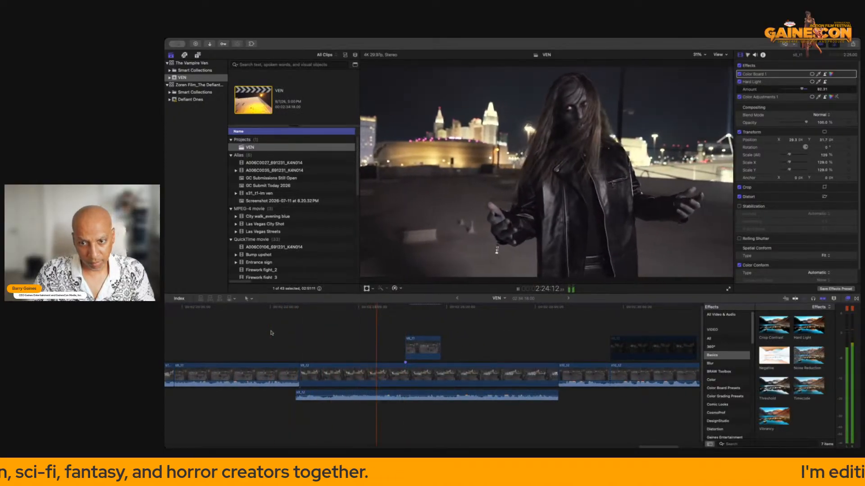
pyautogui.press('space')
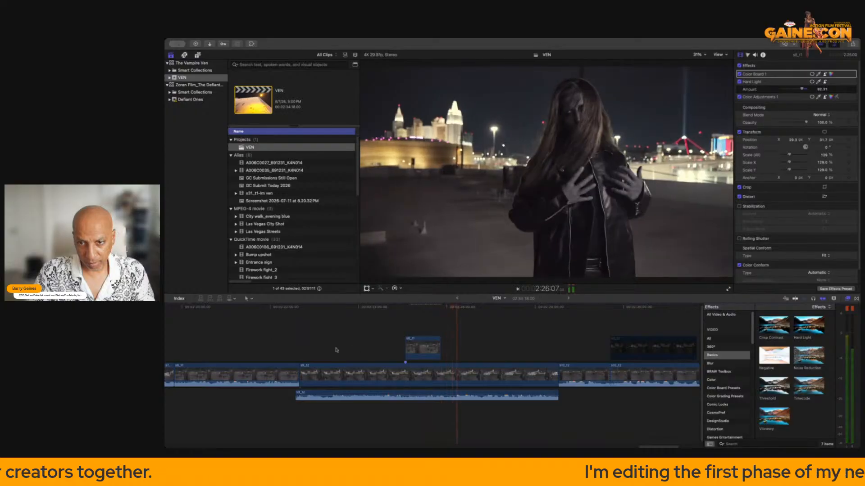
pyautogui.click(424, 327)
pyautogui.click(423, 349)
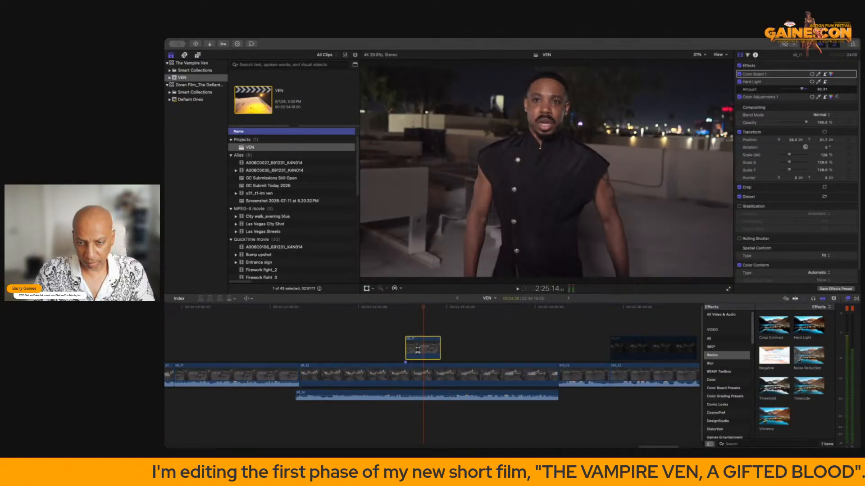
pyautogui.moveTo(417, 350); pyautogui.dragTo(324, 359)
pyautogui.press('a')
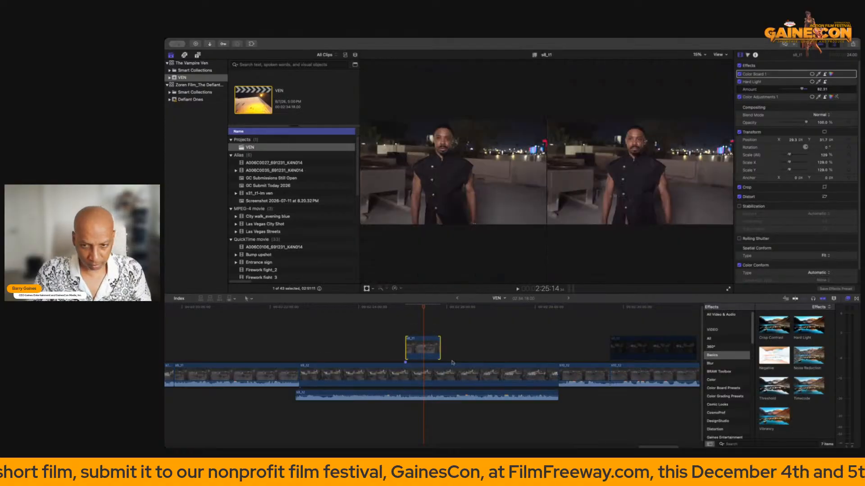
# Lengthen the s8_t1 cutaway to 1:06 at its end and replay the scene through it to 2:26:02.
pyautogui.moveTo(439, 344); pyautogui.dragTo(457, 346)
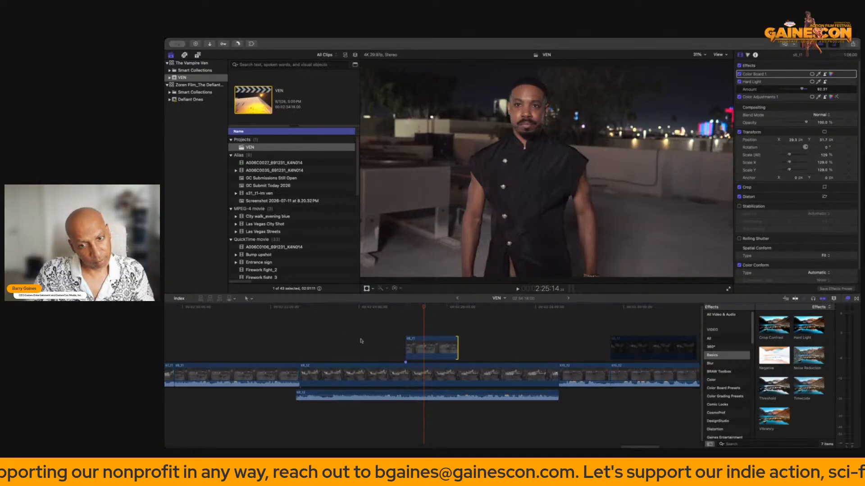
pyautogui.hscroll(-10, 361, 341)
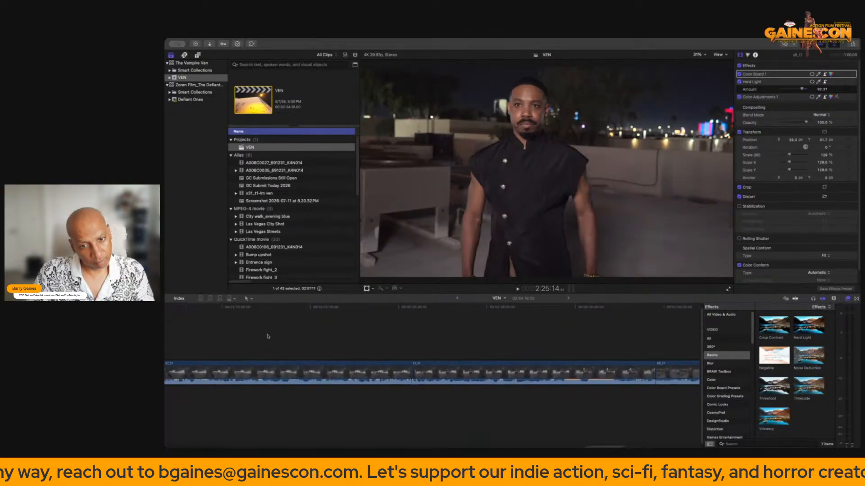
pyautogui.click(251, 336)
pyautogui.press('space')
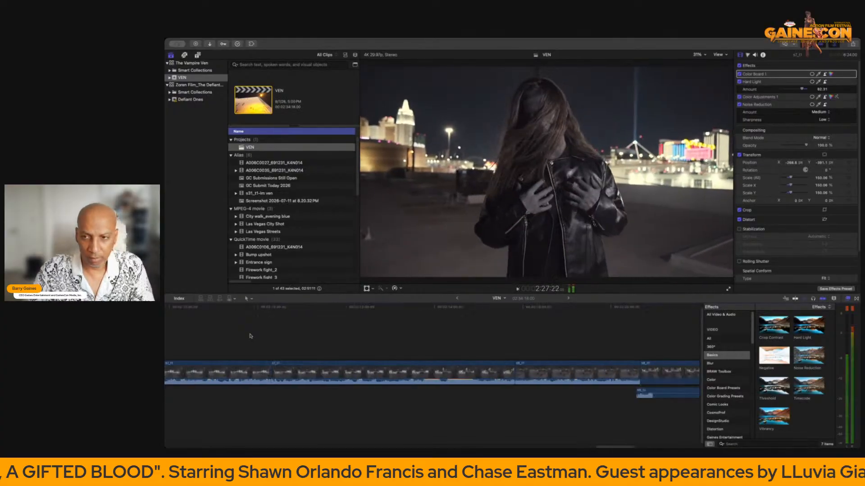
pyautogui.click(296, 333)
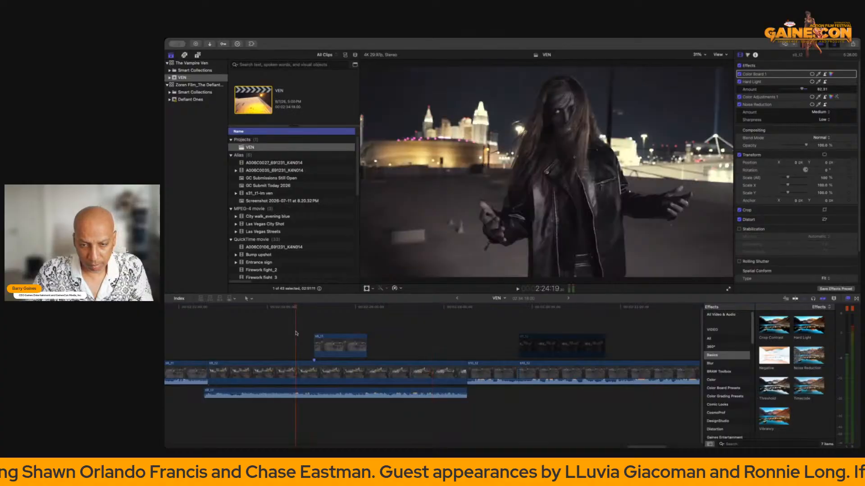
pyautogui.press('space')
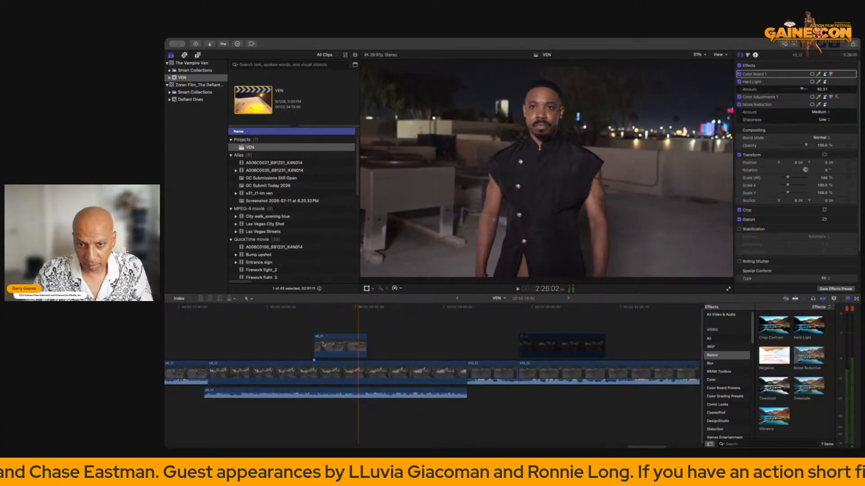
# Extend the end of the s8_t1 cutaway over s9_t2 to a duration of 2:04.
pyautogui.click(323, 344)
pyautogui.moveTo(336, 345); pyautogui.dragTo(400, 344)
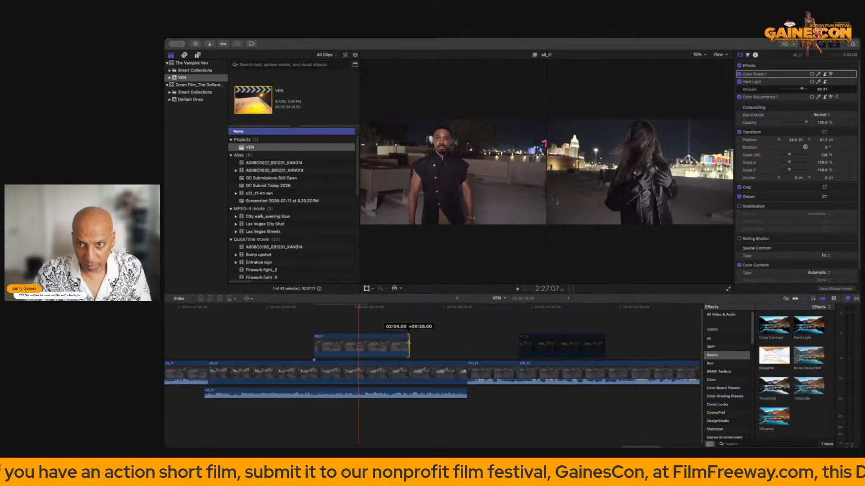
pyautogui.moveTo(406, 343); pyautogui.dragTo(406, 344)
# Play the scene past the s8_t1 cutaway to 2:29:18, and extend the cutaway's end to a 2:23 duration.
pyautogui.hscroll(-5, 435, 337)
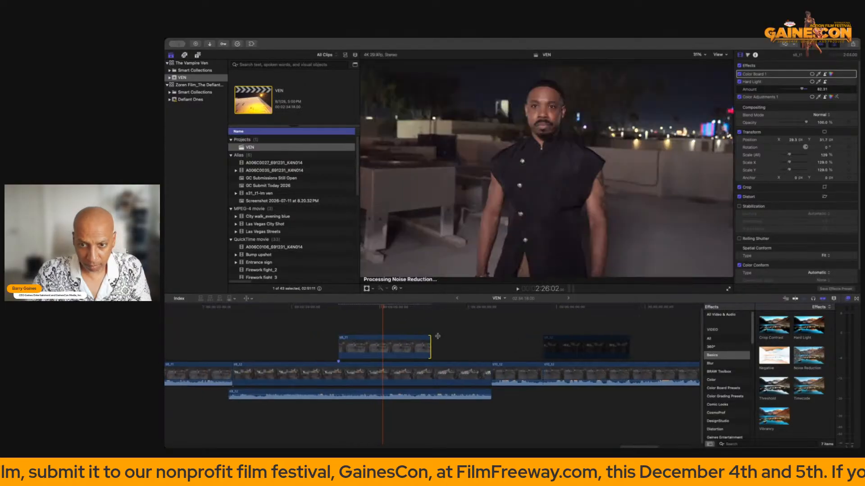
pyautogui.click(209, 343)
pyautogui.press('space')
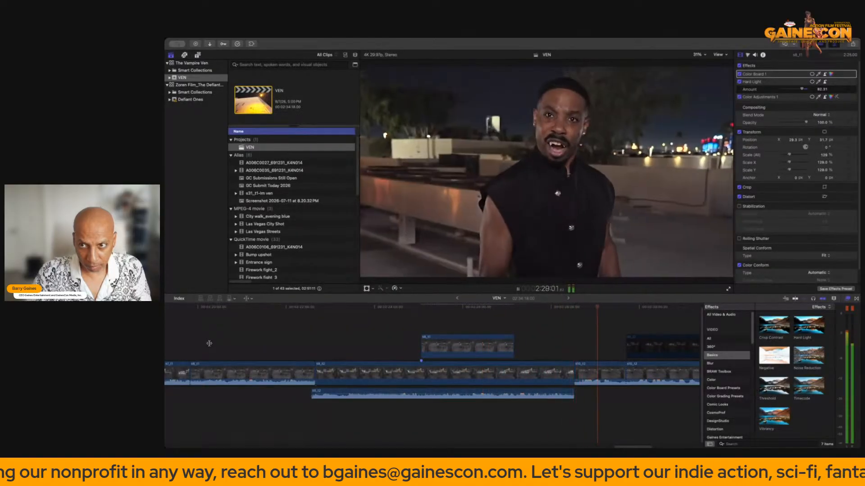
pyautogui.press('space')
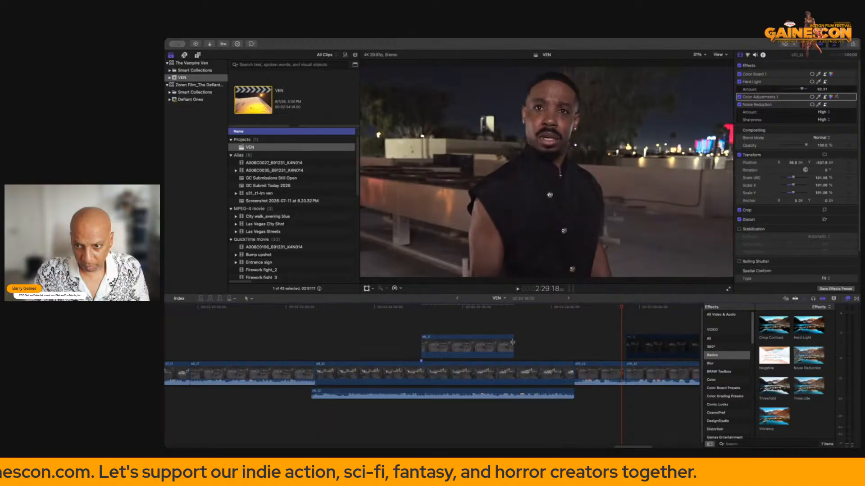
pyautogui.moveTo(513, 342); pyautogui.dragTo(541, 347)
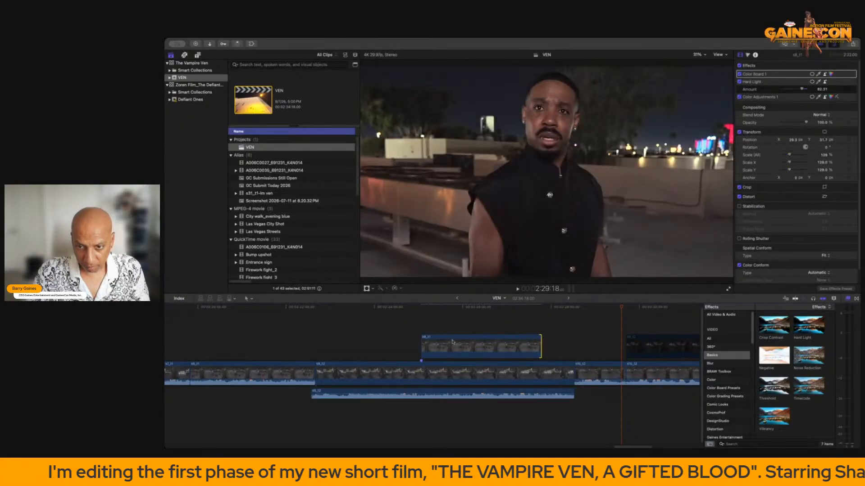
# Replay the scene from the earlier dialogue through the s8_t1 cutaway, stopping at 2:28:11.
pyautogui.hscroll(-10, 387, 332)
pyautogui.click(265, 335)
pyautogui.press('space')
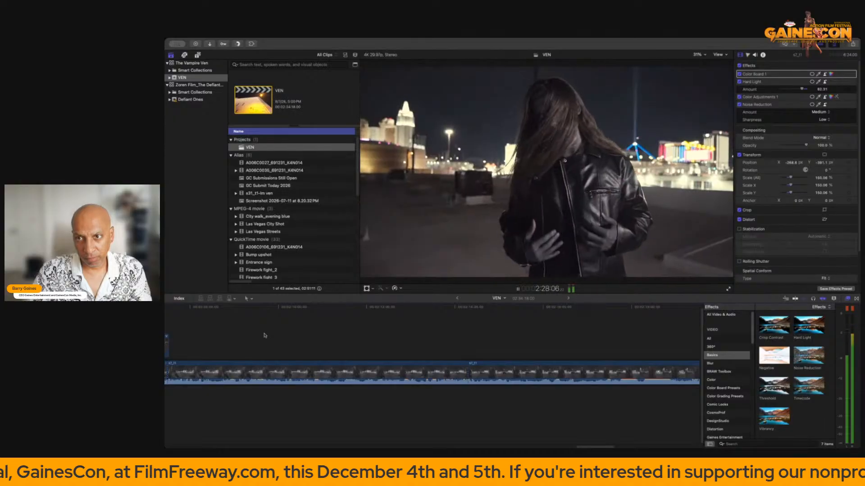
pyautogui.press('space')
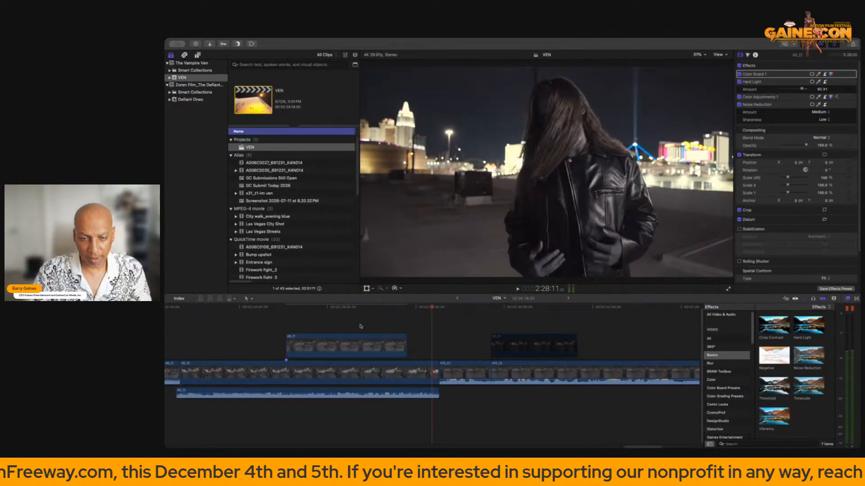
# Replay the scene to 2:27:07, trim the end of the s8_t1 cutaway to the playhead, and select the clip.
pyautogui.hscroll(-10, 360, 326)
pyautogui.hscroll(-10, 289, 324)
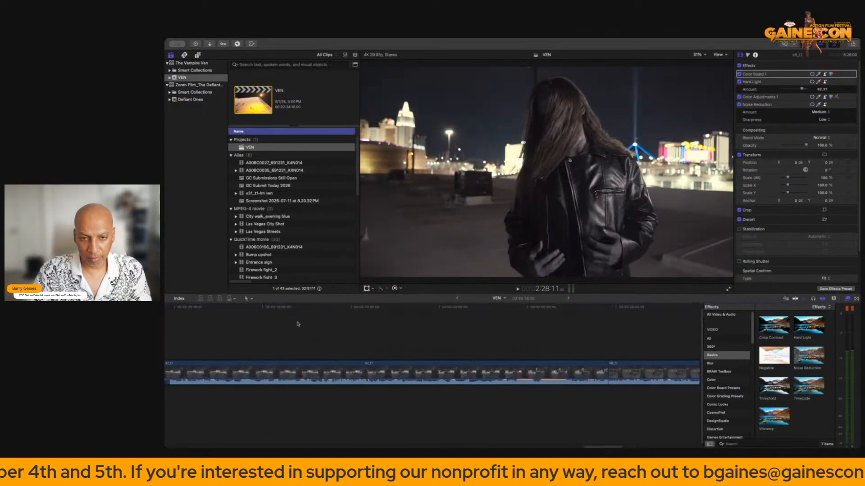
pyautogui.click(290, 333)
pyautogui.press('space')
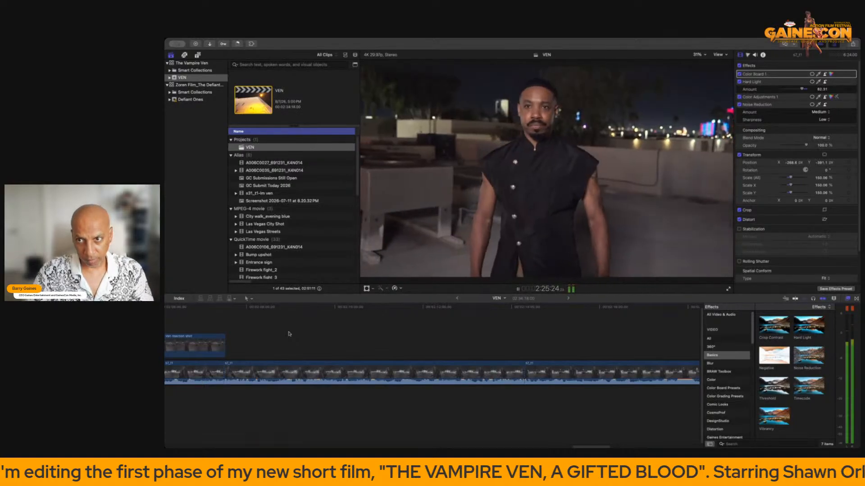
pyautogui.press('space')
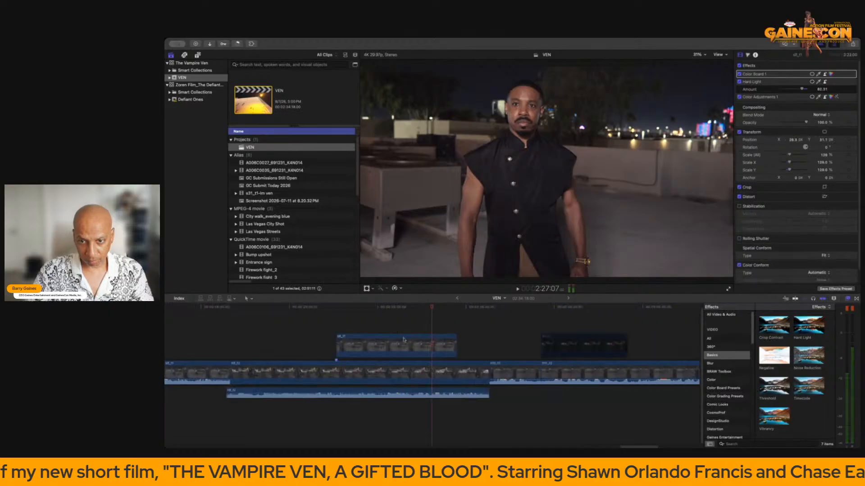
pyautogui.moveTo(455, 343); pyautogui.dragTo(432, 342)
pyautogui.click(385, 336)
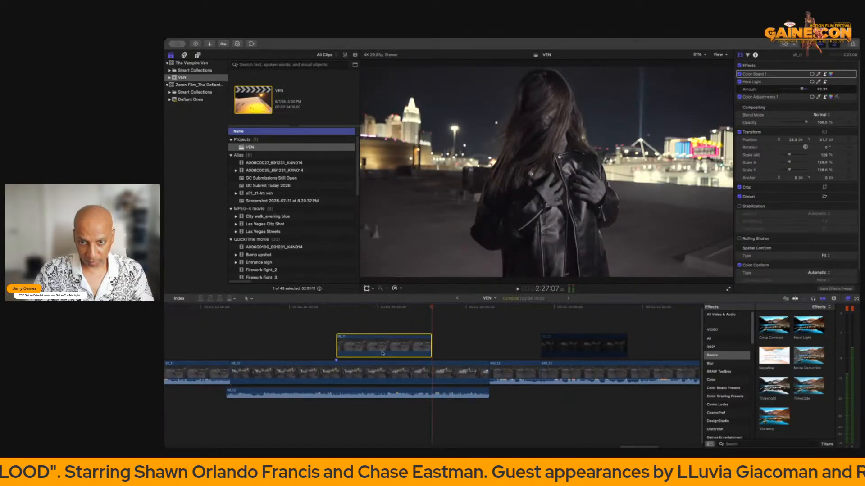
# Park the playhead inside the s8_t1 cutaway at 2:25:29 and set the viewer zoom to 12.5%.
pyautogui.click(376, 328)
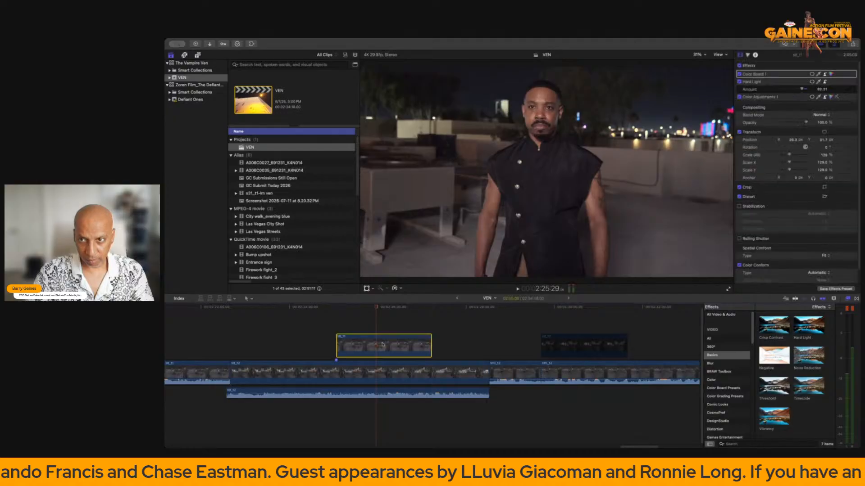
pyautogui.click(698, 55)
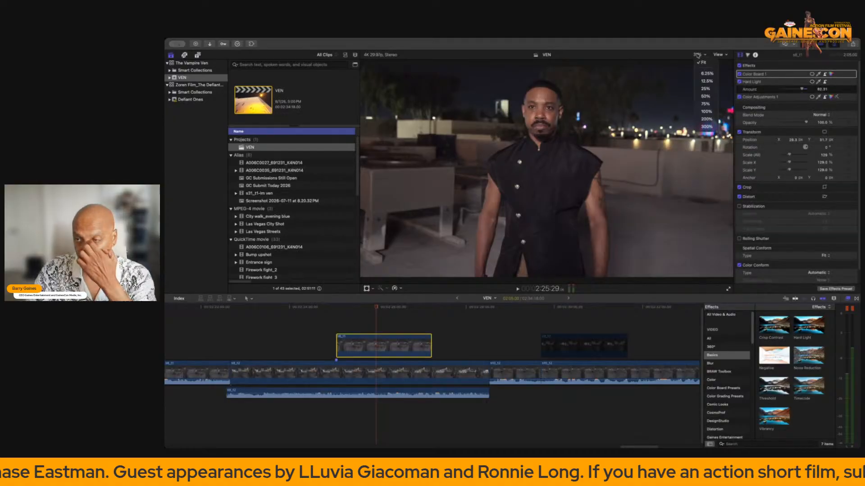
pyautogui.click(707, 81)
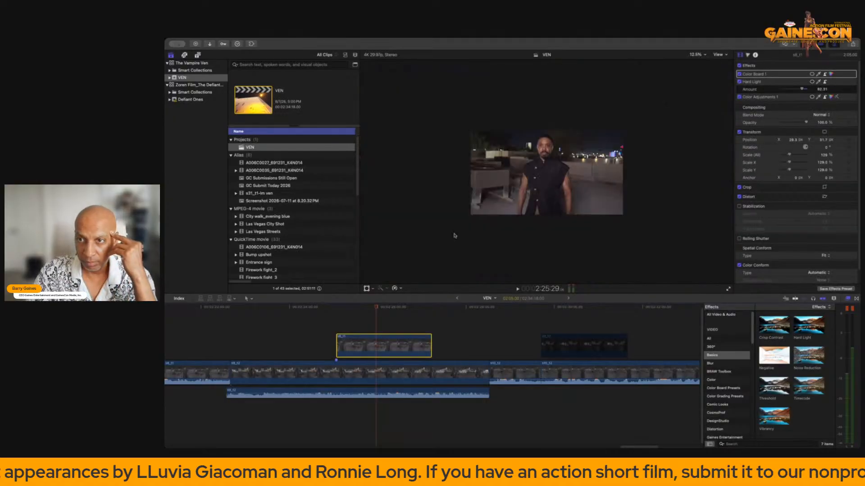
# Enlarge the s8_t1 cutaway to about 180% with Transform, lower it in the frame, and fit the viewer zoom.
pyautogui.click(366, 289)
pyautogui.moveTo(645, 225); pyautogui.dragTo(673, 247)
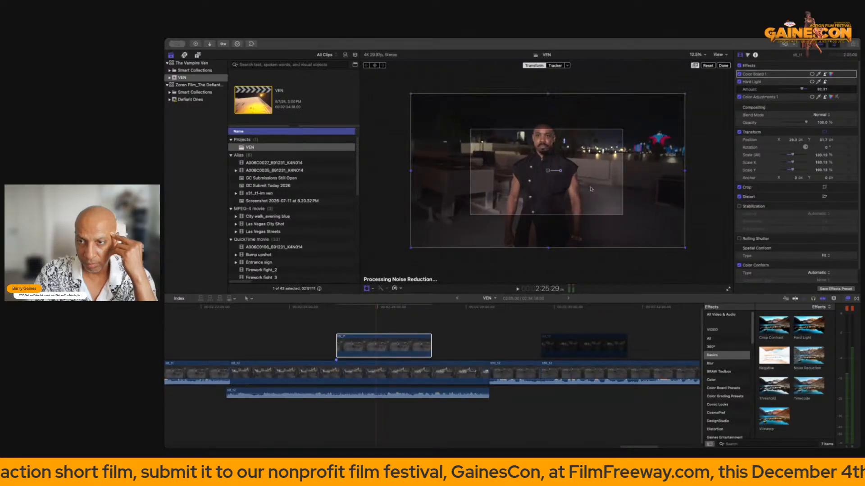
pyautogui.moveTo(591, 188); pyautogui.dragTo(591, 201)
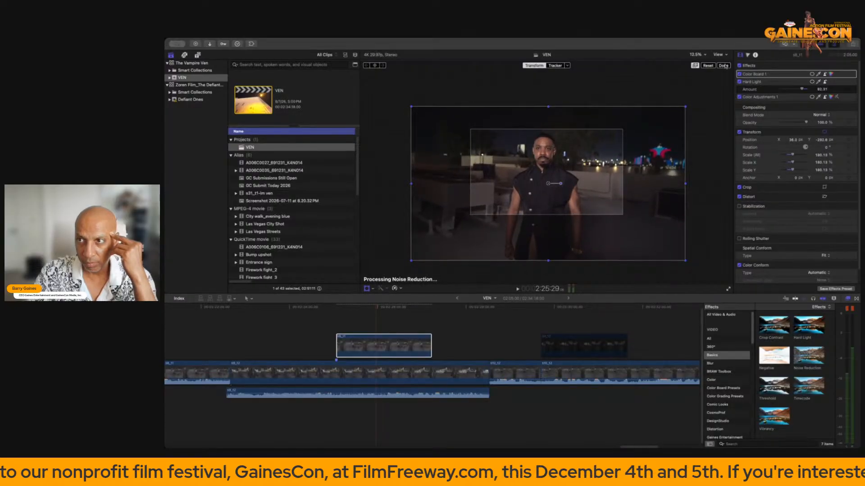
pyautogui.click(723, 65)
pyautogui.click(696, 54)
pyautogui.click(699, 62)
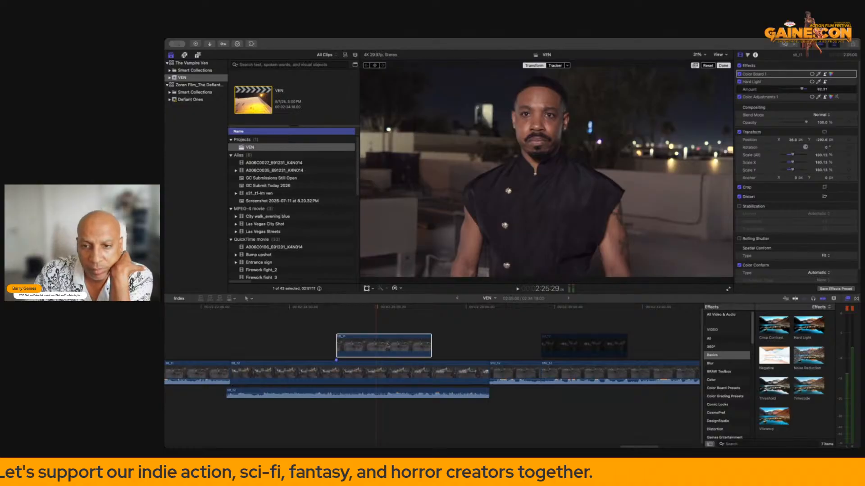
pyautogui.click(723, 65)
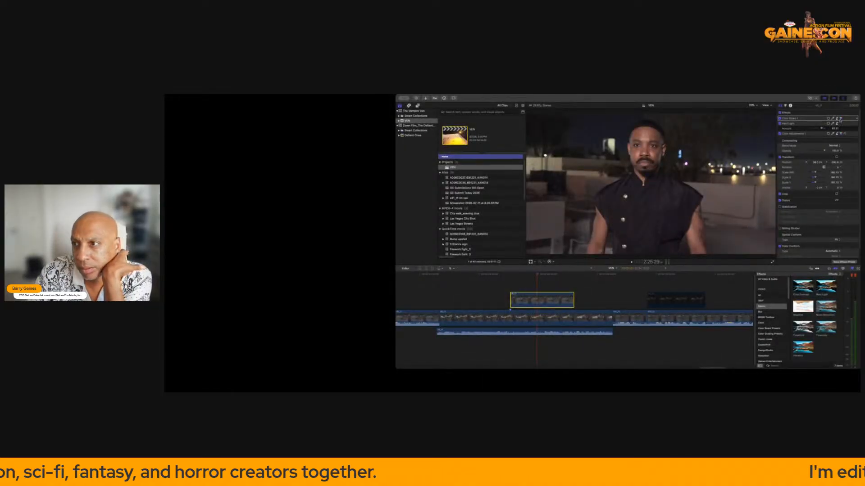
# Set the s8_t1 cutaway's Color Board exposure shadows to -12%, and replay the scene from the earlier dialogue, stopping at 2:28:13.
pyautogui.click(840, 119)
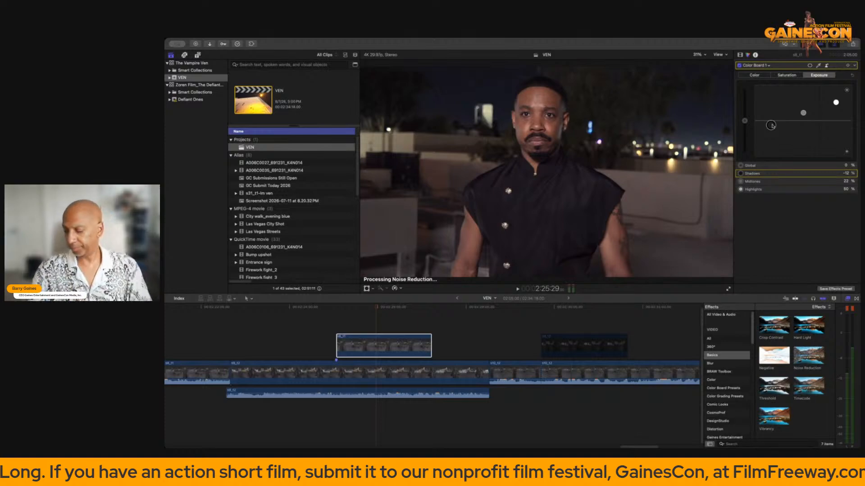
pyautogui.click(295, 324)
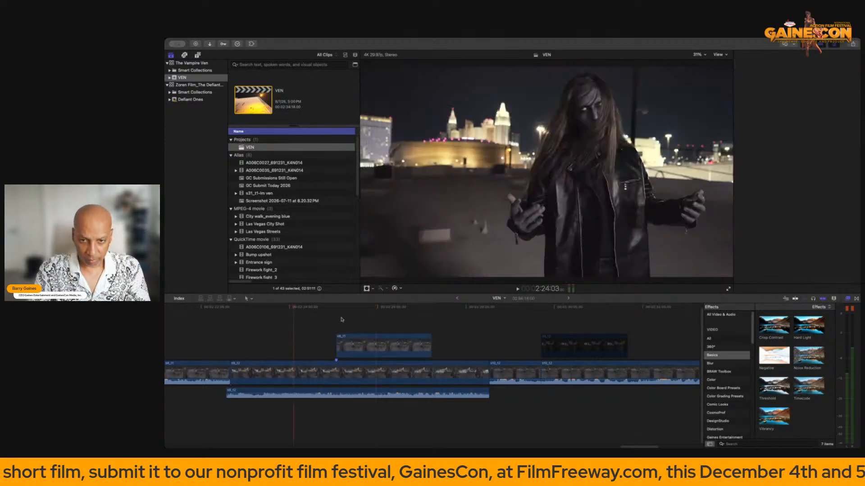
pyautogui.hscroll(-10, 415, 316)
pyautogui.hscroll(-2, 399, 316)
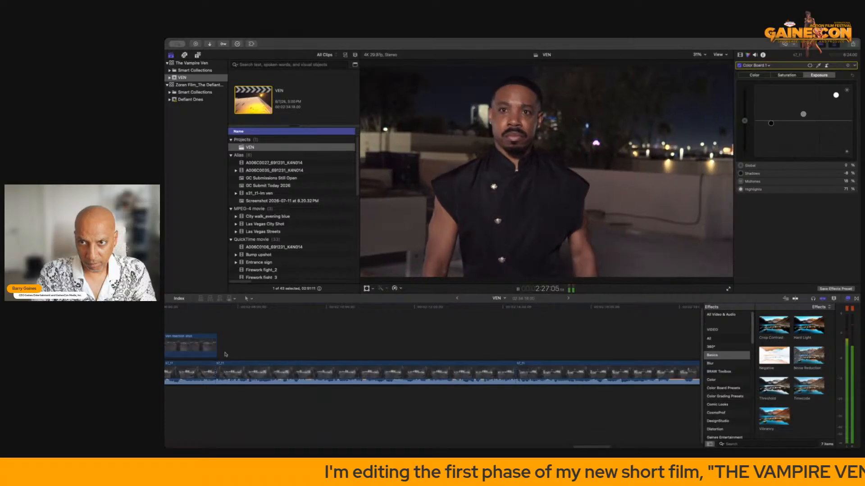
pyautogui.press('space')
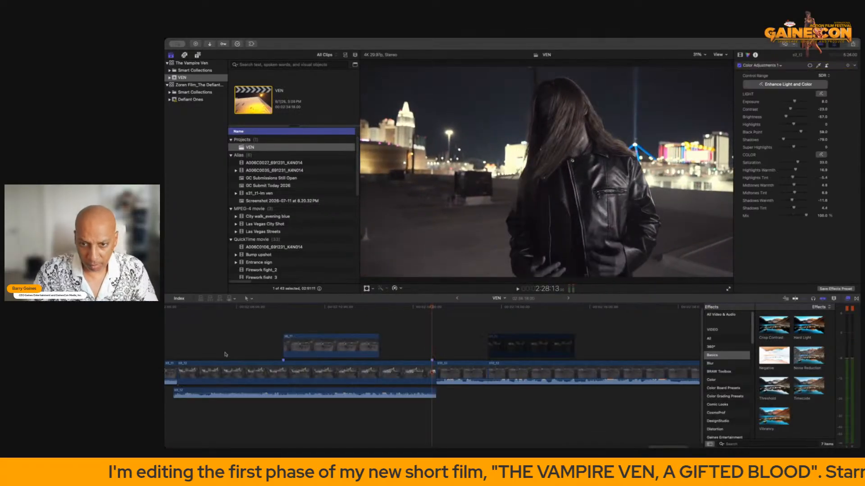
# Split the s9_t2 dialogue clip at 2:27:07, where the s8_t1 cutaway ends.
pyautogui.click(379, 330)
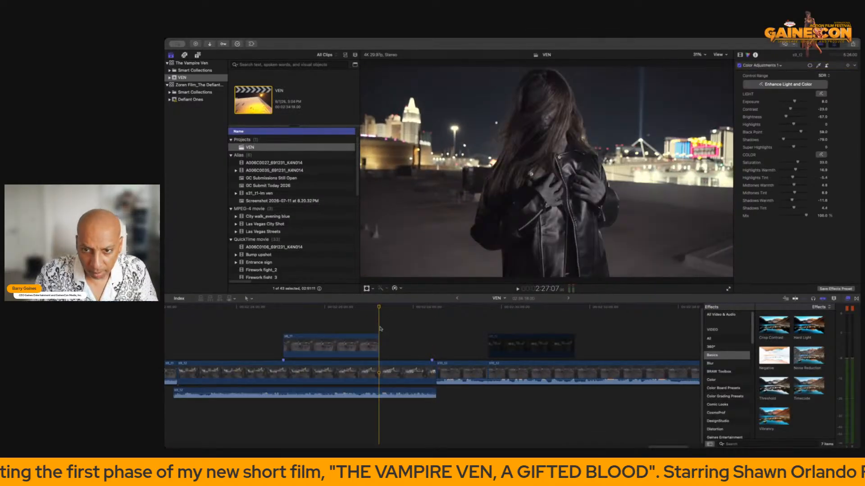
pyautogui.click(393, 372)
pyautogui.press('super+b')
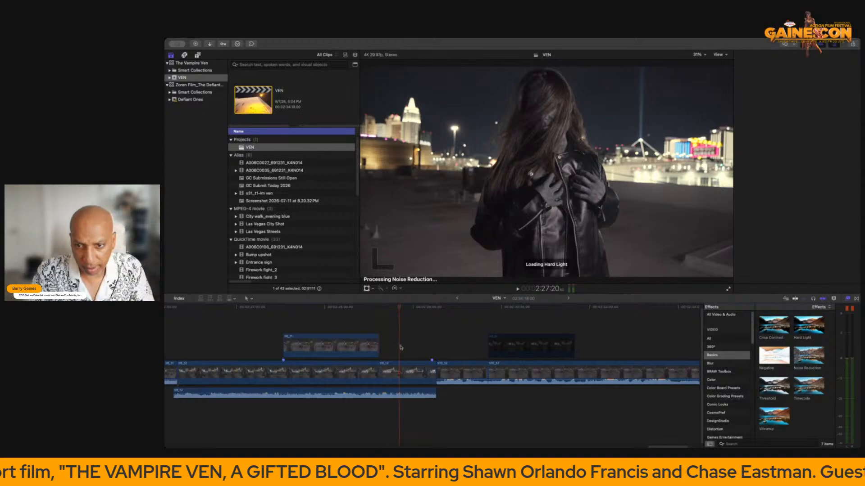
# Enlarge the split-off end section of s9_t2 with Transform and lower it slightly, using 12.5% viewer zoom before fitting the view again.
pyautogui.click(697, 55)
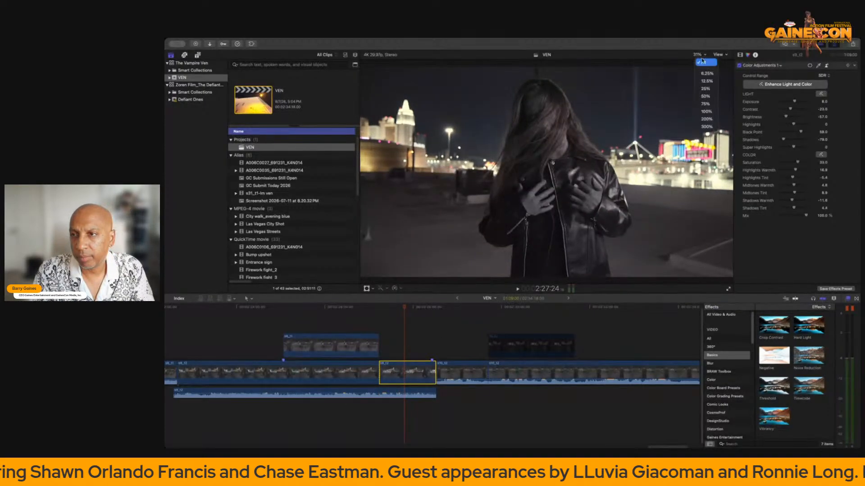
pyautogui.click(706, 81)
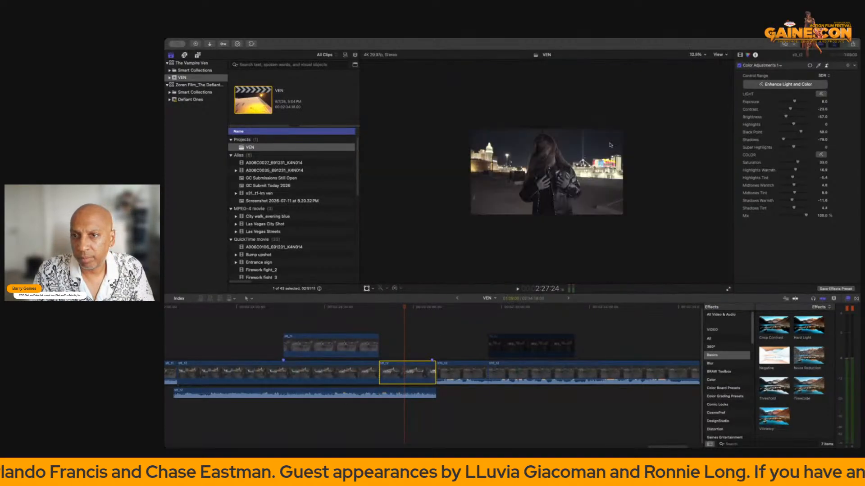
pyautogui.click(367, 289)
pyautogui.moveTo(622, 215); pyautogui.dragTo(654, 232)
pyautogui.moveTo(598, 187); pyautogui.dragTo(596, 198)
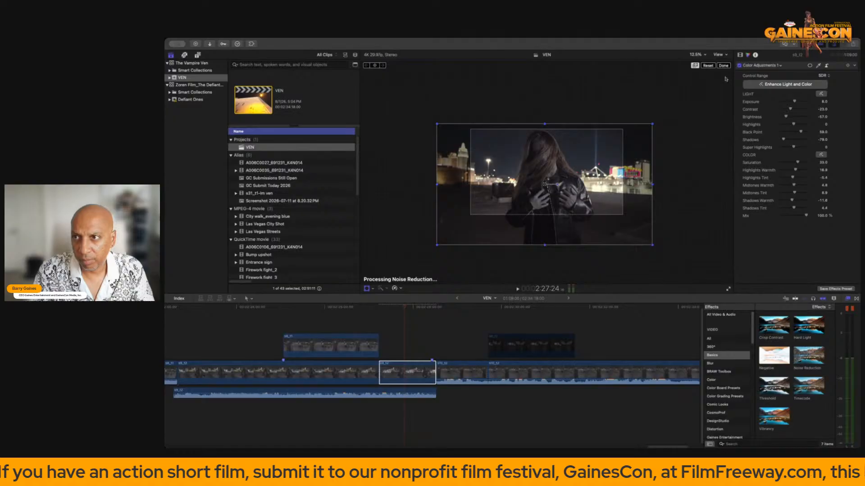
pyautogui.click(723, 65)
pyautogui.click(697, 55)
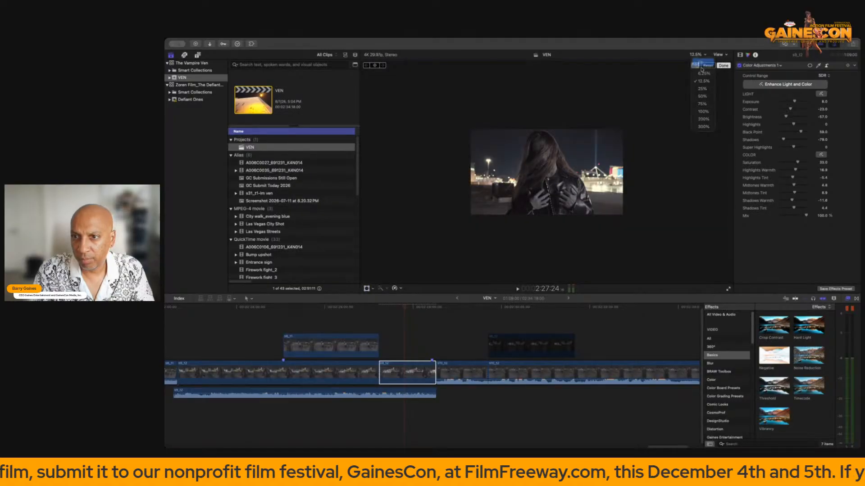
pyautogui.click(701, 65)
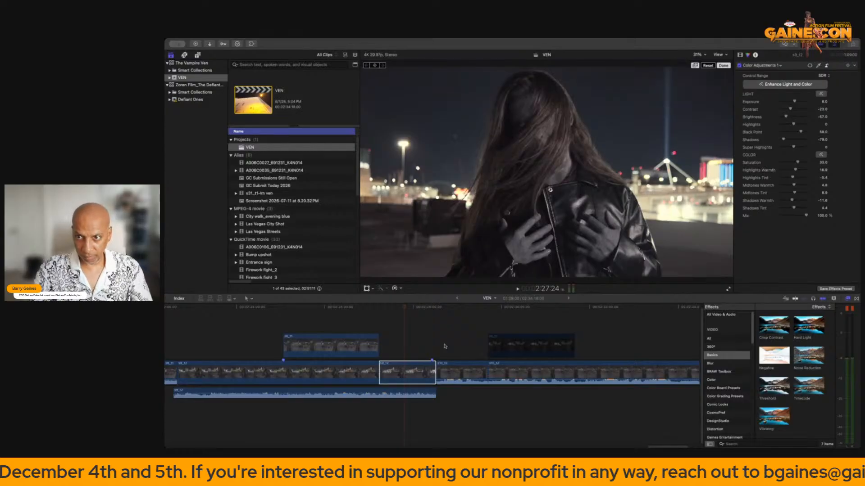
# Trim the s8_t1 cutaway's end to 2:26:29, and roll the s9_t2 cut beneath it back to the same point.
pyautogui.press('space')
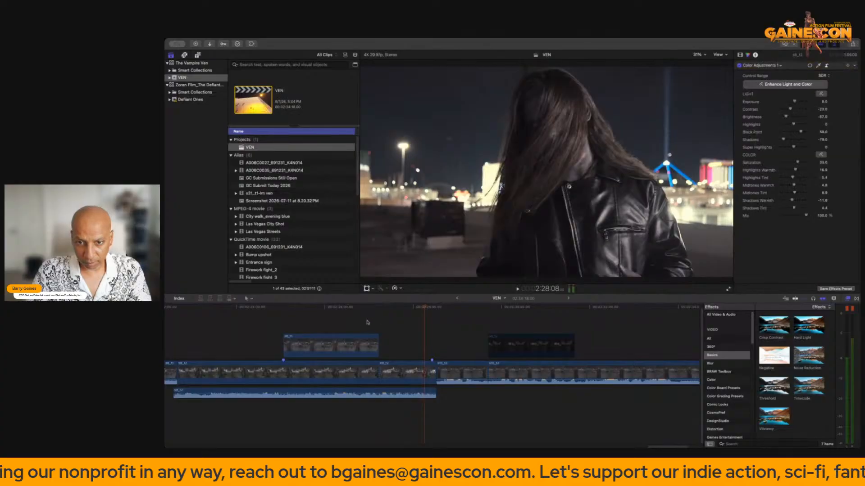
pyautogui.click(330, 329)
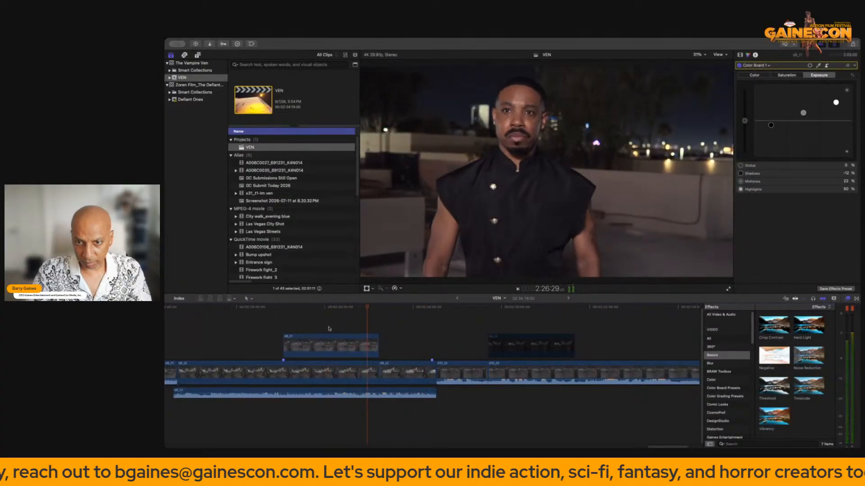
pyautogui.moveTo(377, 348); pyautogui.dragTo(366, 348)
pyautogui.click(379, 374)
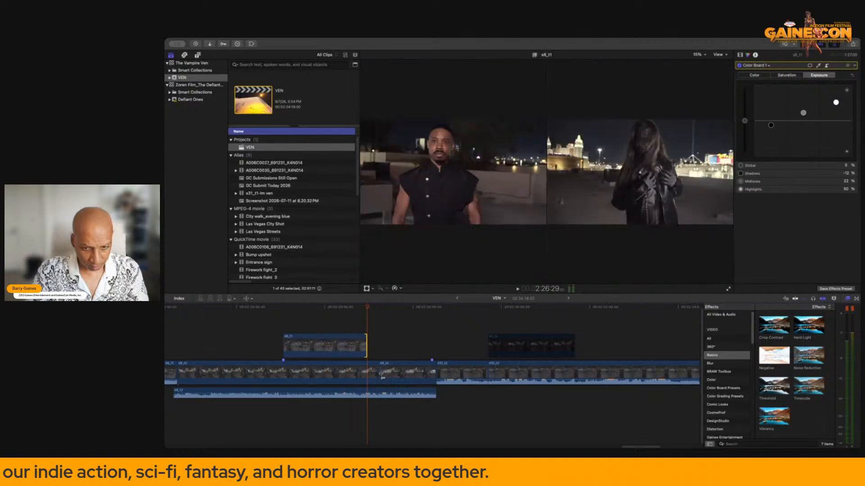
pyautogui.click(379, 366)
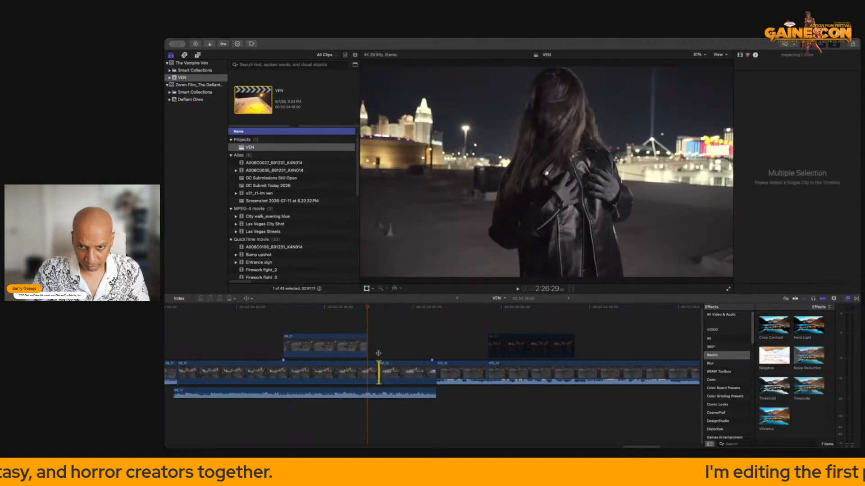
pyautogui.moveTo(379, 374); pyautogui.dragTo(367, 374)
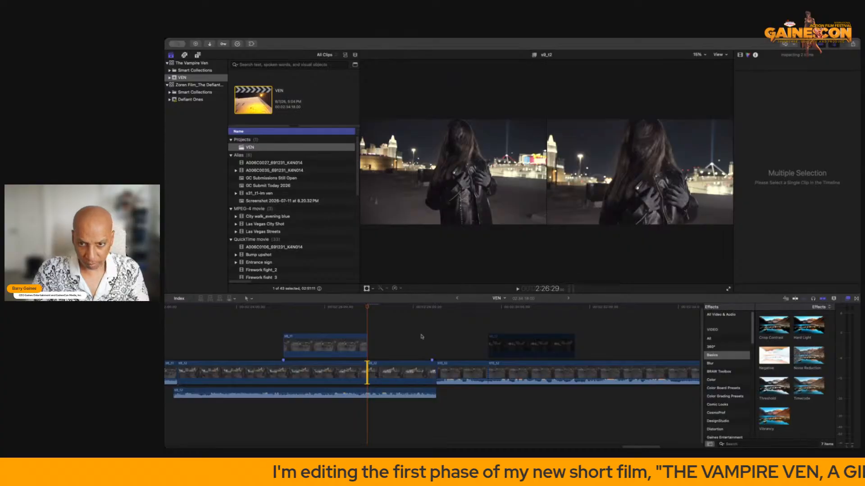
# Replay the scene from the dialogue around 2:16 through the s8_t1 cutaway, stopping at 2:29:25.
pyautogui.hscroll(-10, 422, 336)
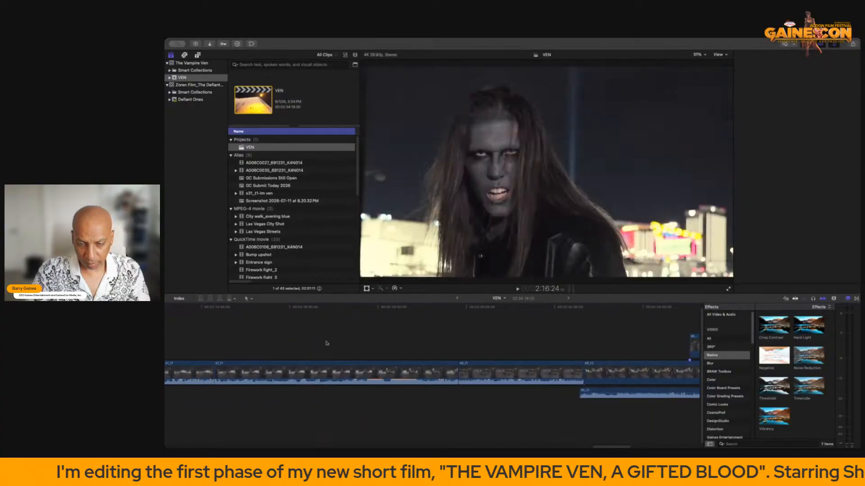
pyautogui.press('space')
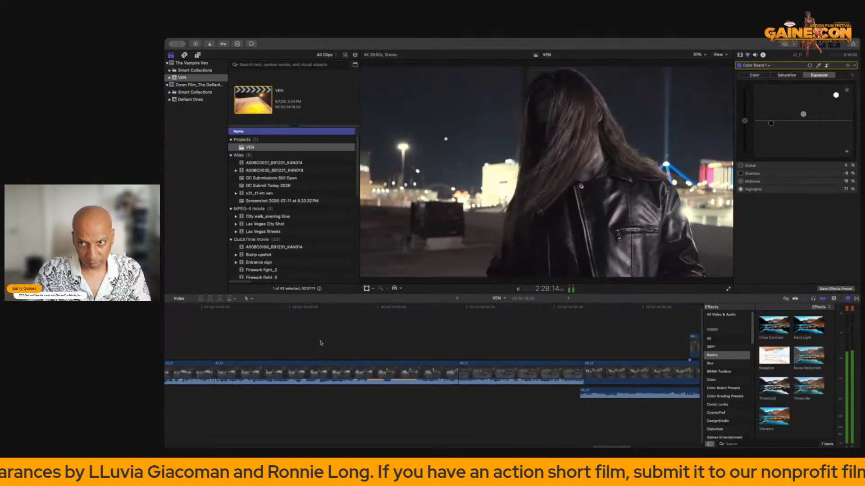
pyautogui.press('space')
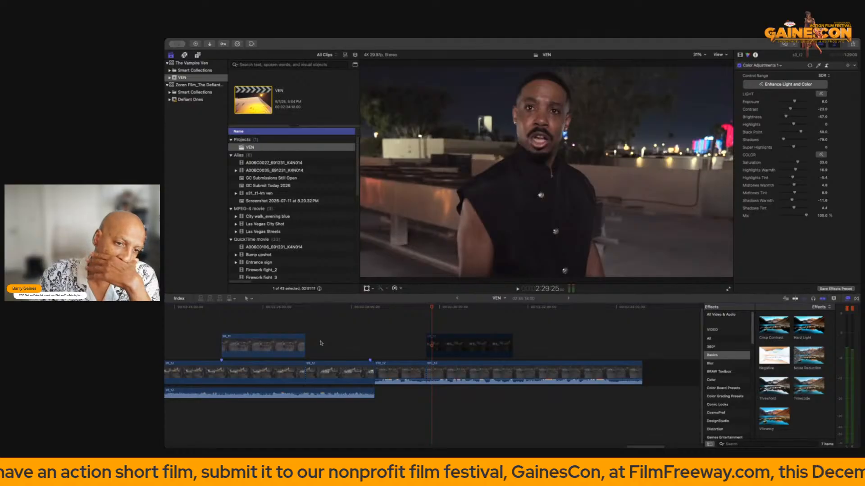
# Slip the footage inside the s8_t1 cutaway while keeping its timeline position, and replay the scene to 2:30:10.
pyautogui.press('p')
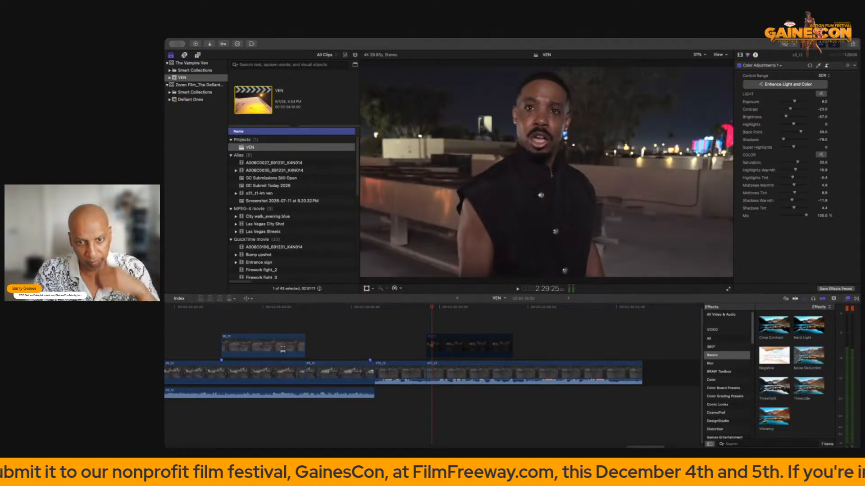
pyautogui.moveTo(283, 349); pyautogui.dragTo(252, 354)
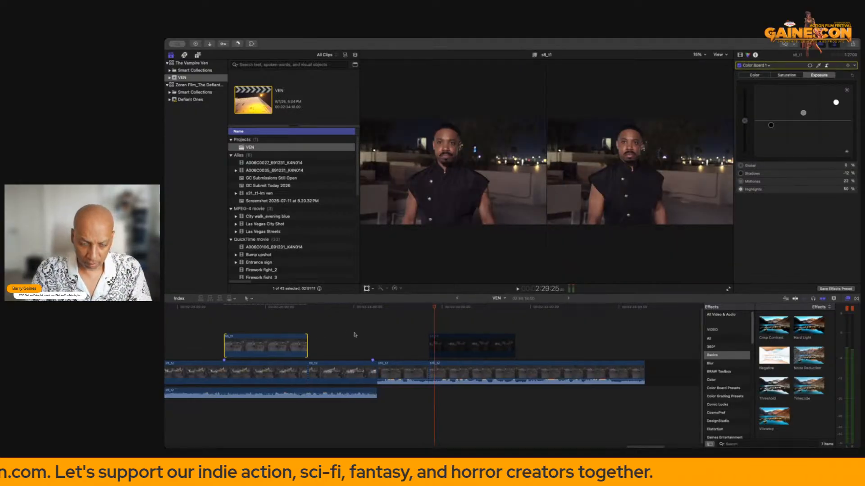
pyautogui.hscroll(-3, 236, 335)
pyautogui.click(222, 330)
pyautogui.press('space')
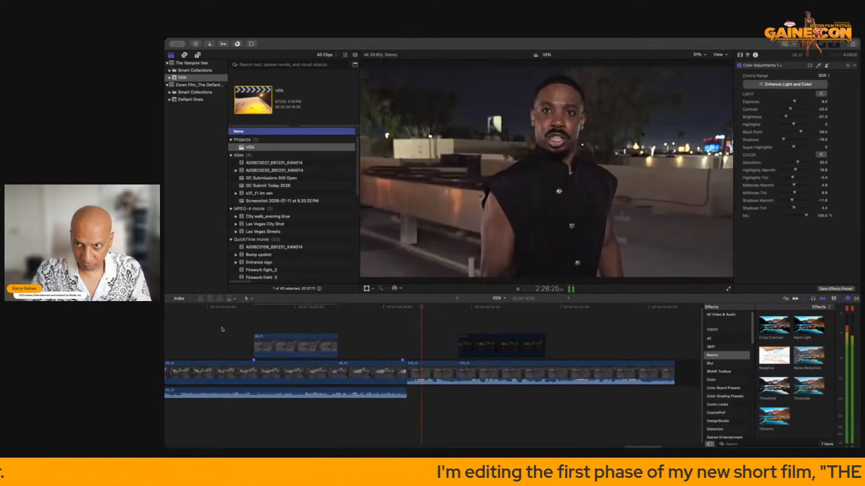
pyautogui.press('space')
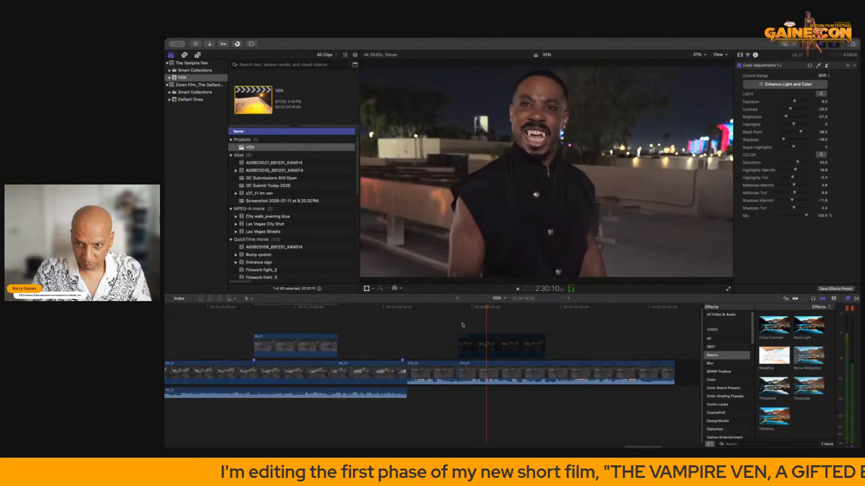
# Enable the disabled s9_t2 cutaway above s10_t2, enlarge it with Transform, lower it in the frame, and fit the viewer.
pyautogui.click(474, 342)
pyautogui.press('v')
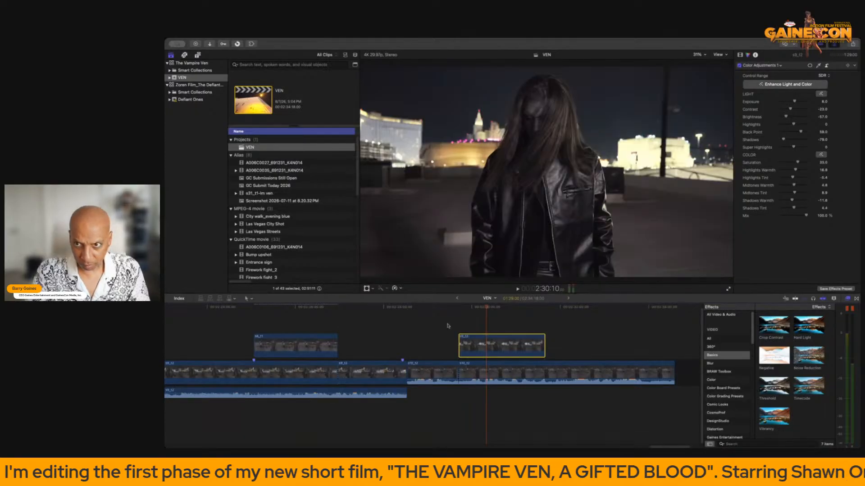
pyautogui.click(698, 55)
pyautogui.click(705, 77)
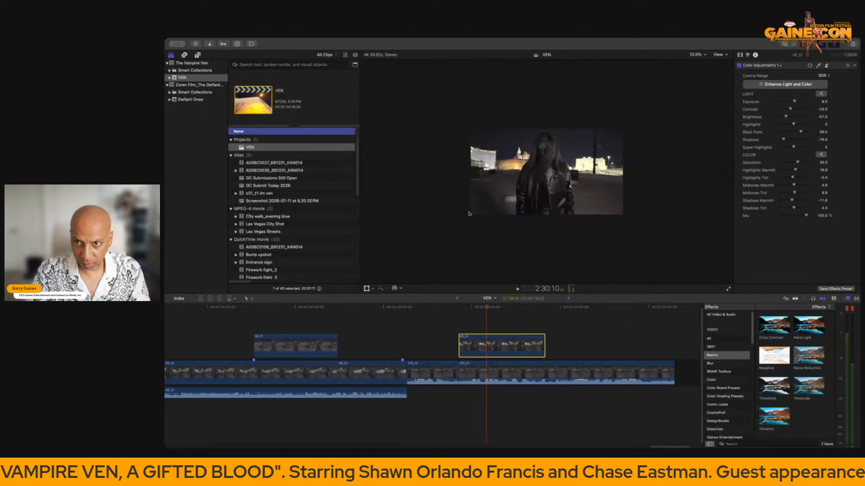
pyautogui.click(367, 289)
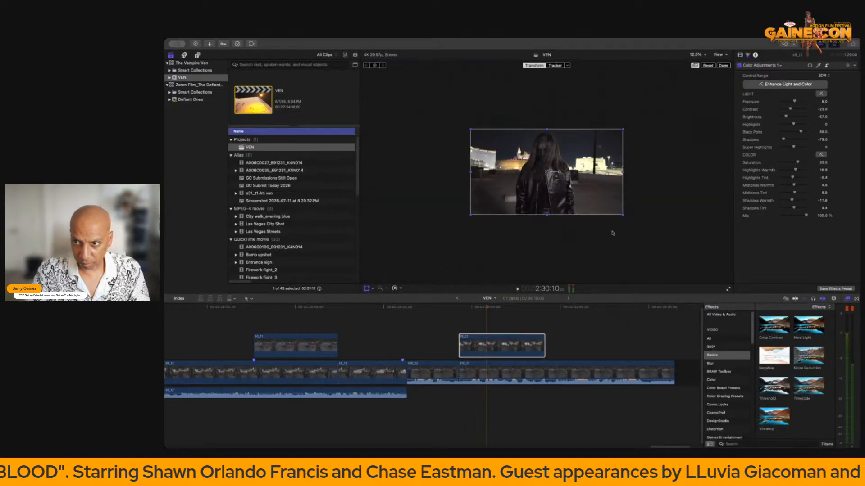
pyautogui.moveTo(623, 215); pyautogui.dragTo(667, 240)
pyautogui.moveTo(610, 202); pyautogui.dragTo(604, 217)
pyautogui.click(724, 66)
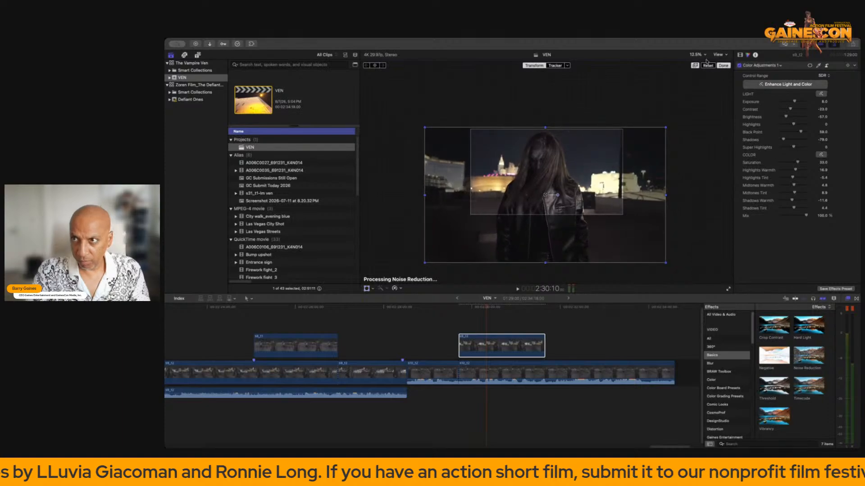
pyautogui.click(696, 55)
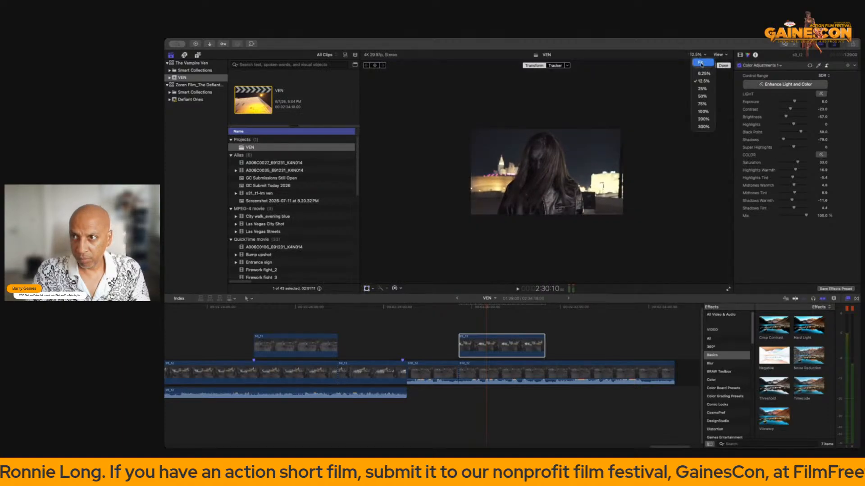
pyautogui.click(700, 63)
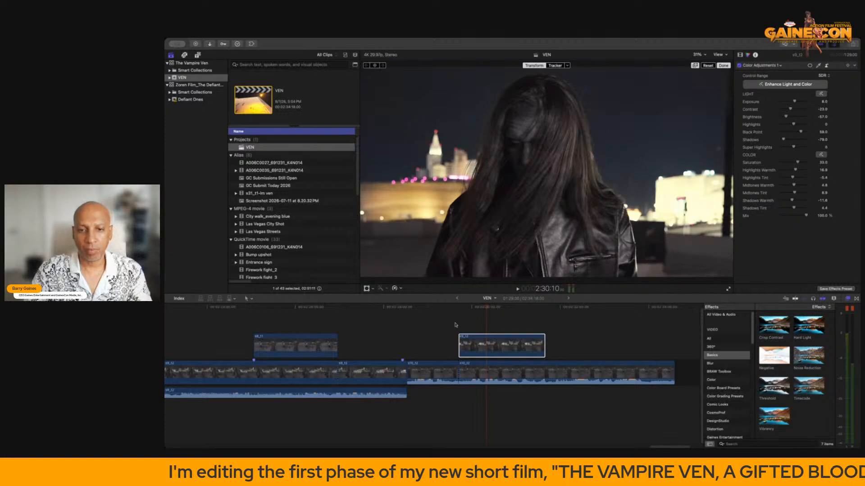
# Replay the scene from before the s8_t1 cutaway past the enabled s9_t2 cutaway to about 2:33:29.
pyautogui.hscroll(-5, 430, 321)
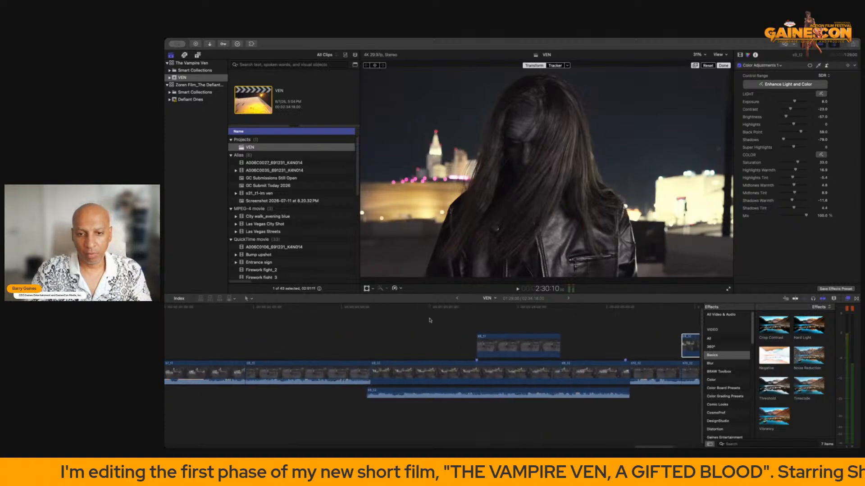
pyautogui.click(248, 325)
pyautogui.press('space')
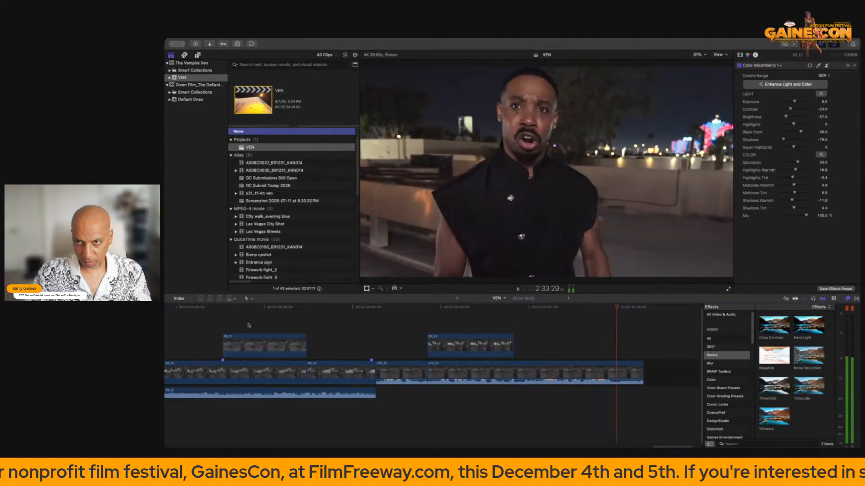
# Apply the Zoom In Rotate Left Ease effect from My FCPeffects to the s9_t2 cutaway above s10_t2.
pyautogui.click(457, 341)
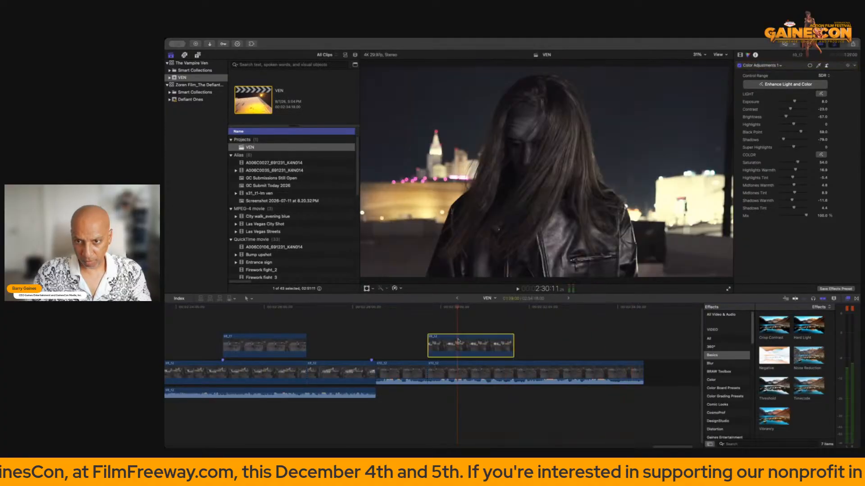
pyautogui.scroll(-10, 717, 371)
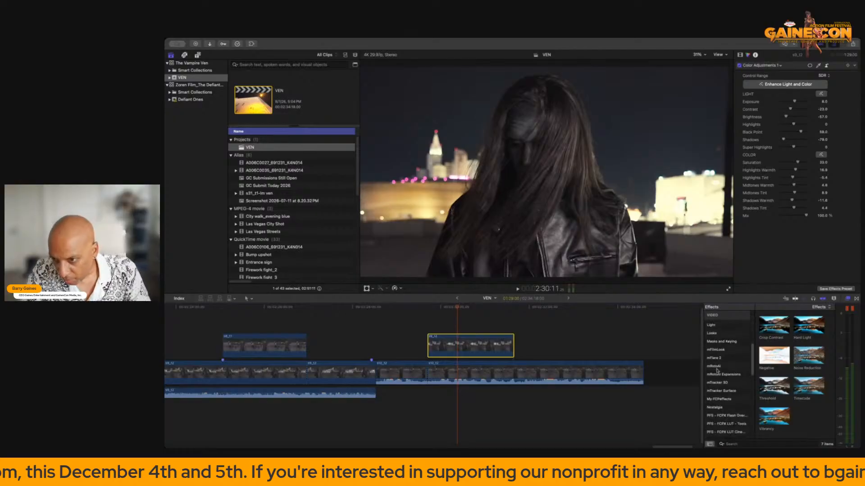
pyautogui.click(719, 388)
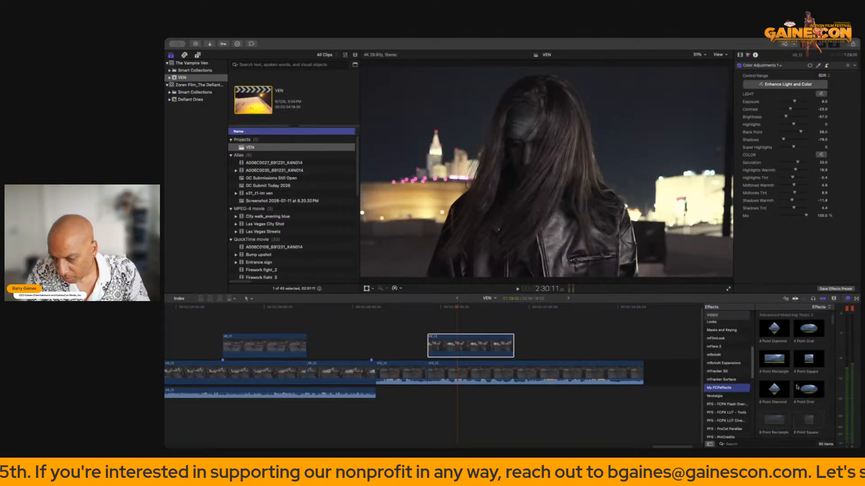
pyautogui.scroll(-10, 796, 386)
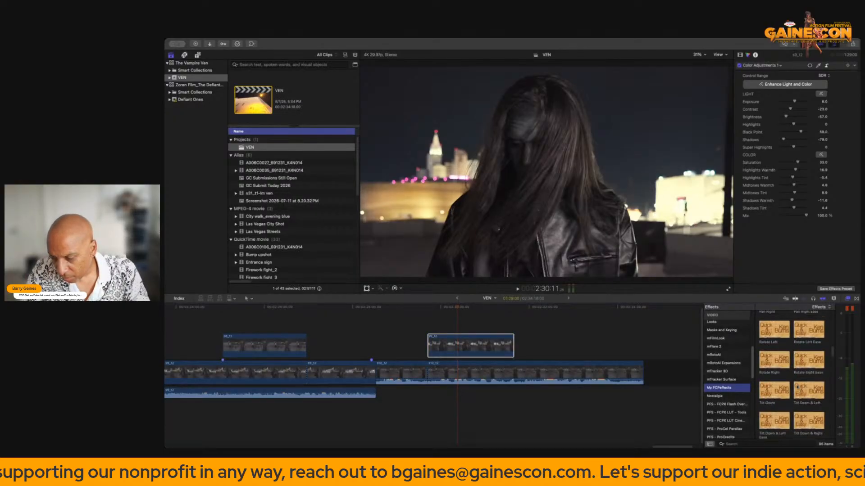
pyautogui.scroll(-10, 797, 386)
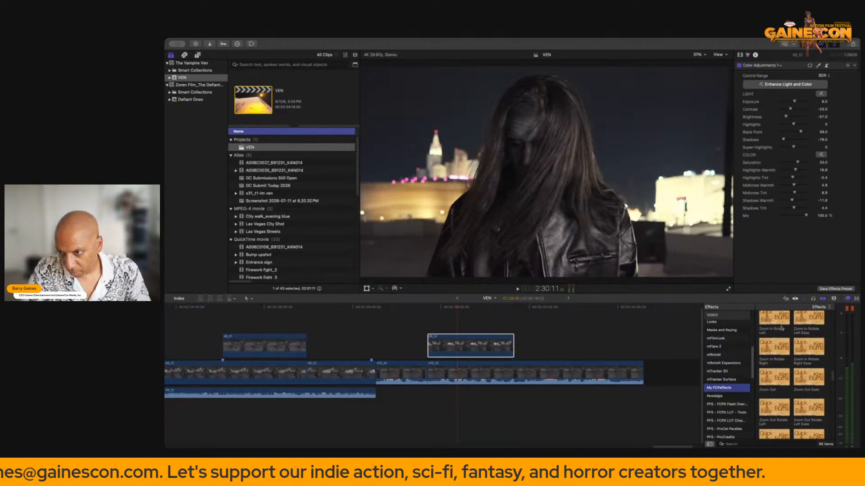
pyautogui.scroll(3, 786, 353)
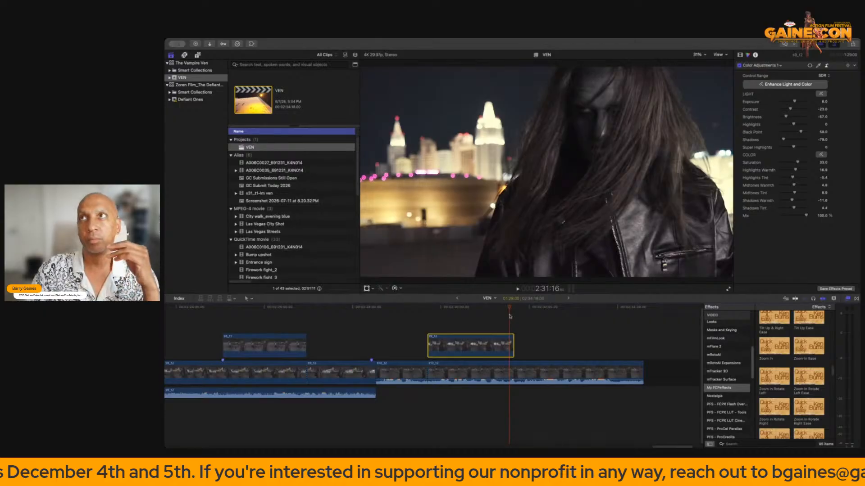
# Replay the scene from 2:28:06 past the s9_t2 cutaway with its zoom effect to 2:34:06.
pyautogui.click(408, 326)
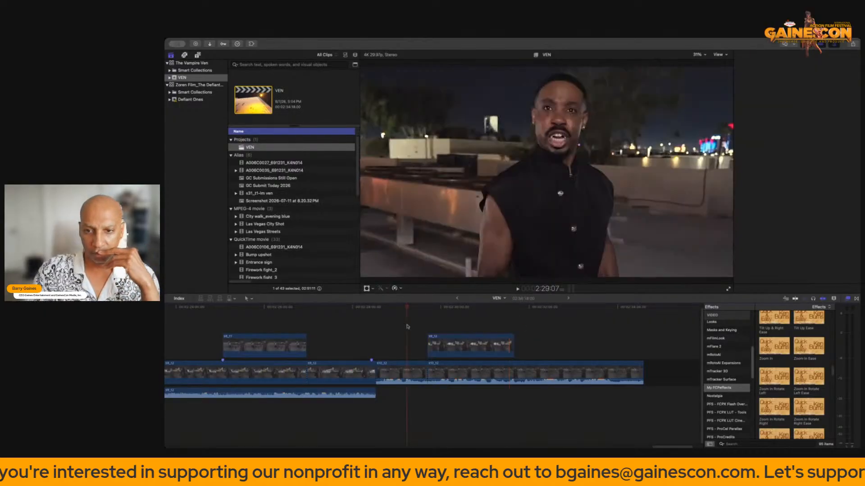
pyautogui.click(363, 331)
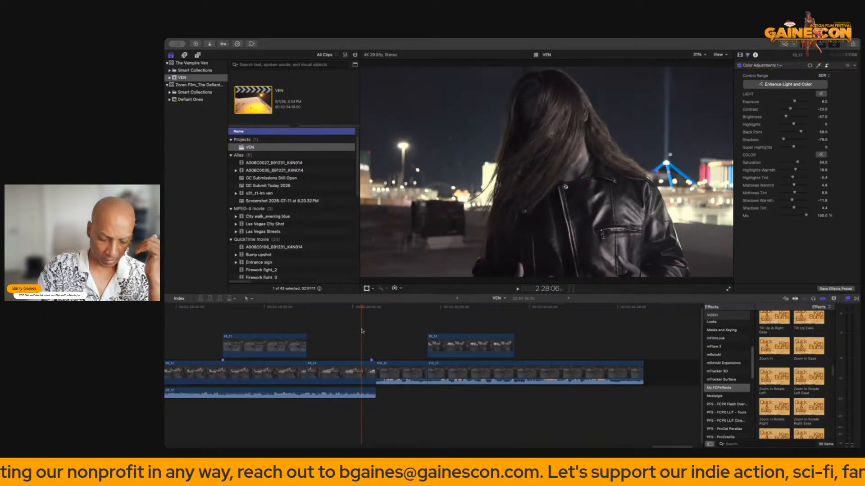
pyautogui.press('space')
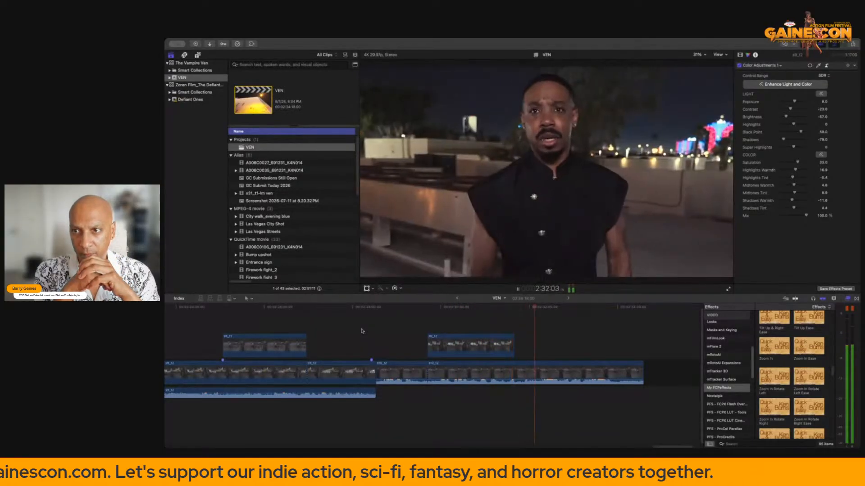
pyautogui.click(202, 321)
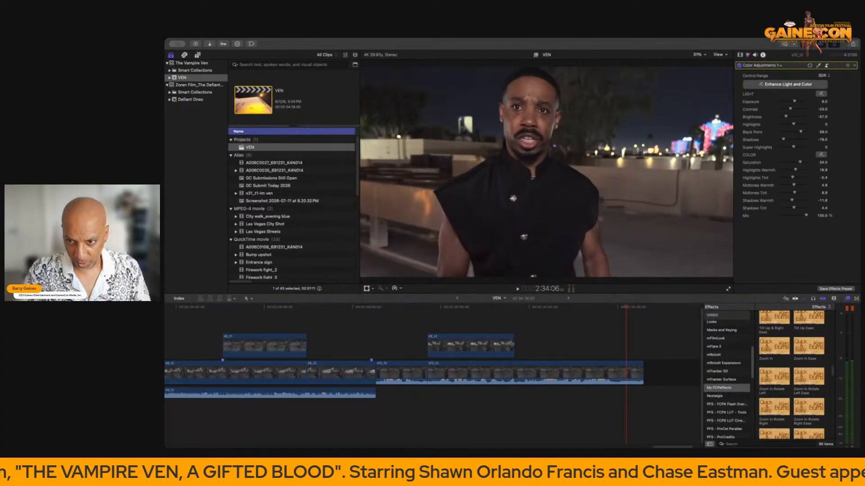
# Extend the end of the s9_t2 cutaway and replay the scene from 2:24:20.
pyautogui.moveTo(512, 344); pyautogui.dragTo(531, 346)
pyautogui.click(206, 330)
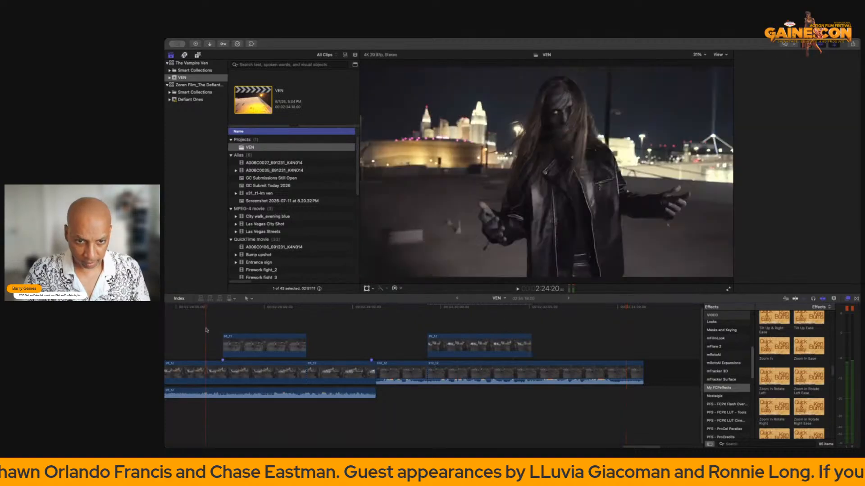
pyautogui.press('space')
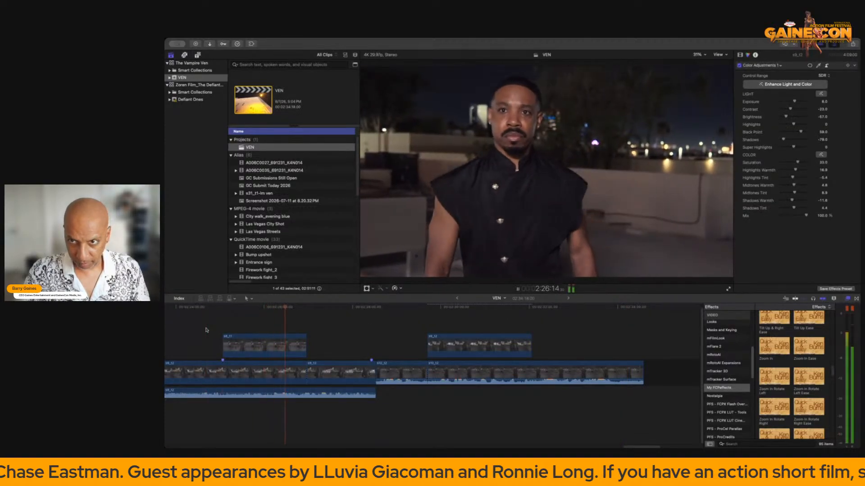
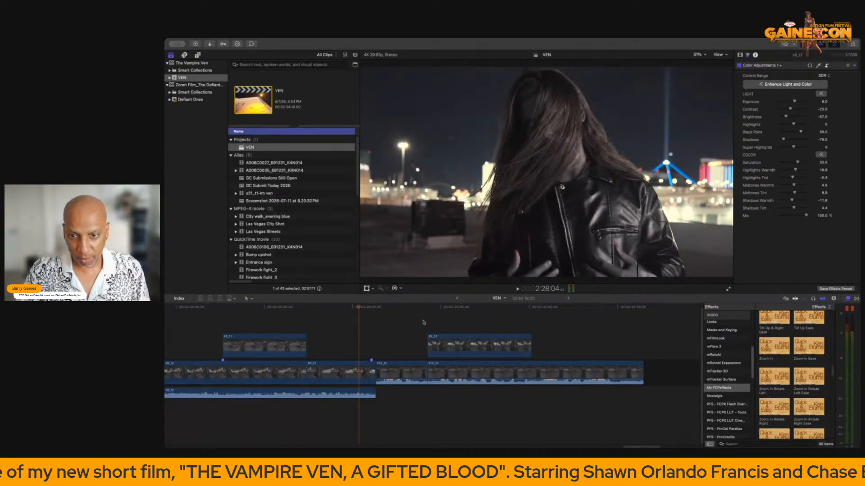
# Replay the scene from 2:18:12 through both cutaways, stopping at 2:32:22.
pyautogui.hscroll(-10, 451, 320)
pyautogui.click(257, 324)
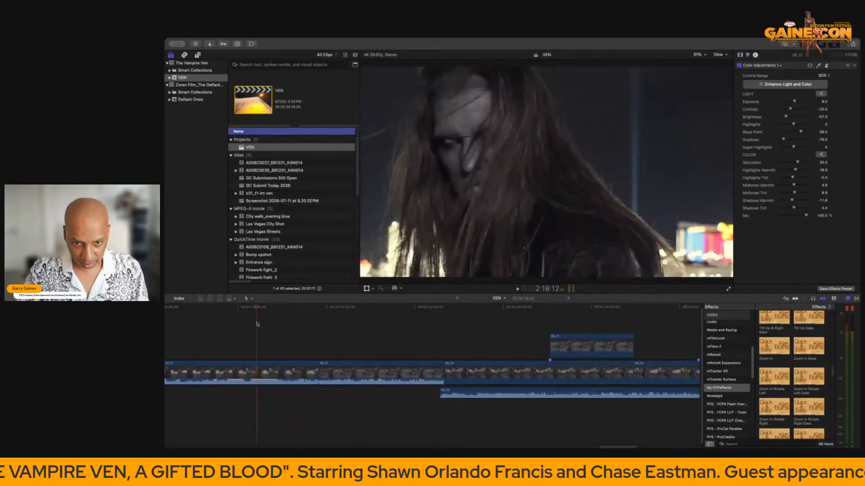
pyautogui.press('space')
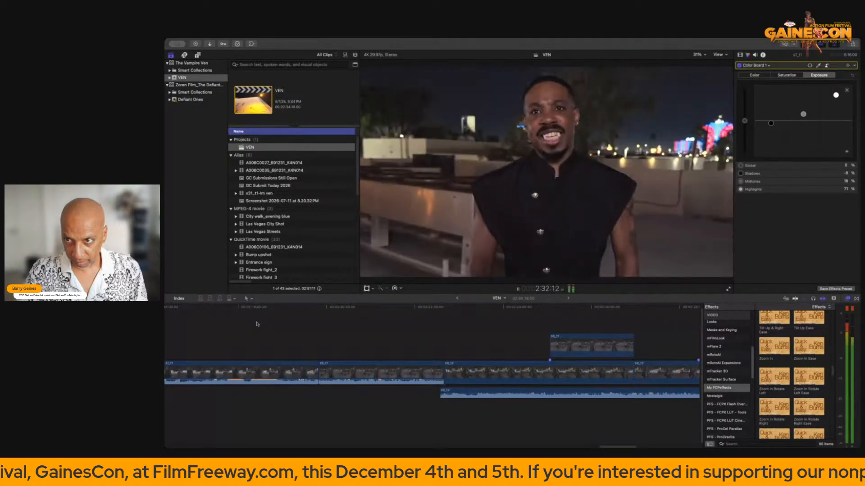
pyautogui.press('space')
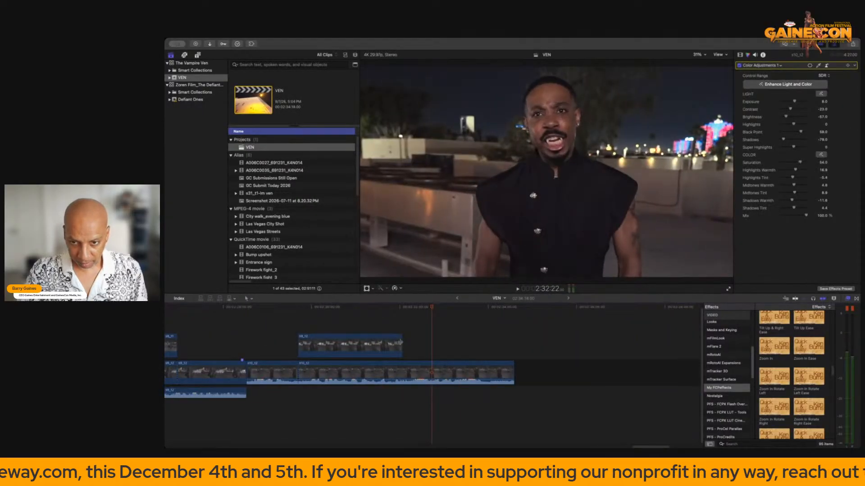
# Trim the end of the s9_t2 cutaway back slightly and replay the scene across it to 2:31:29.
pyautogui.moveTo(401, 342); pyautogui.dragTo(396, 343)
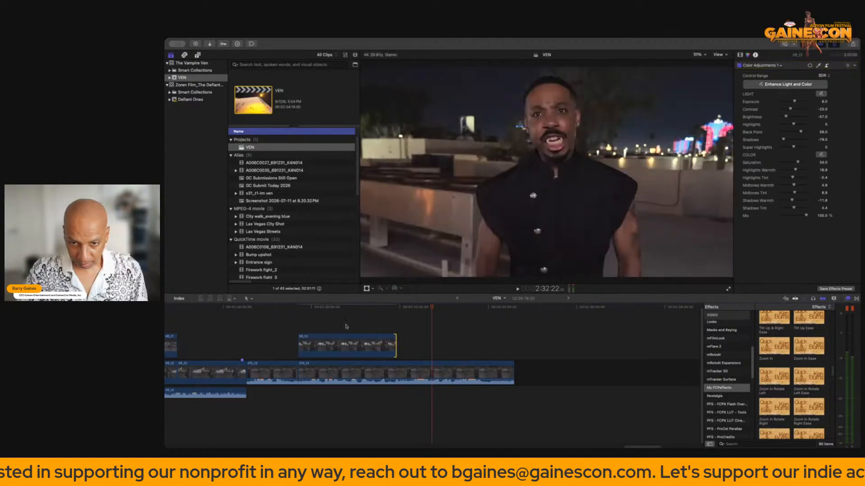
pyautogui.click(269, 334)
pyautogui.press('space')
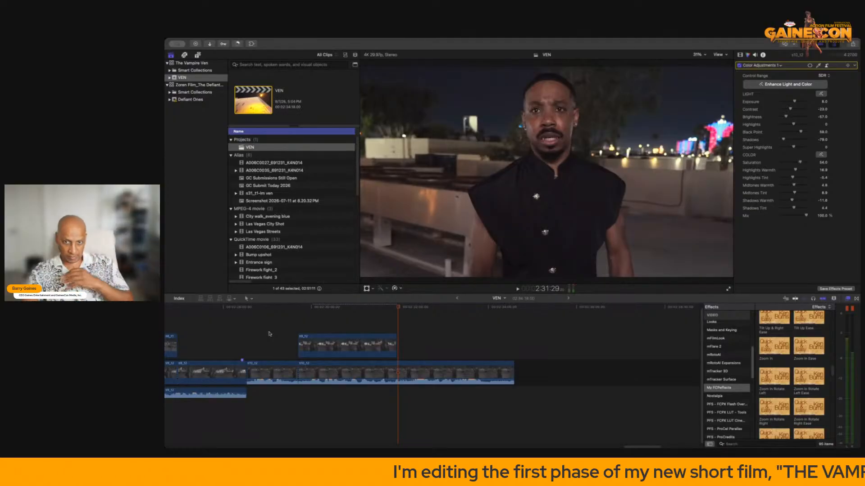
pyautogui.click(269, 334)
# Switch Noise Reduction off and back on for the s9_t2 cutaway to compare the picture.
pyautogui.click(354, 336)
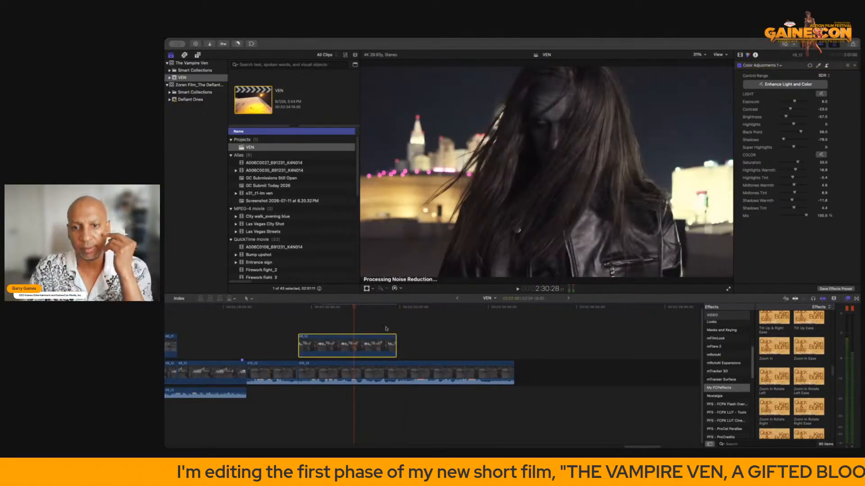
pyautogui.click(740, 55)
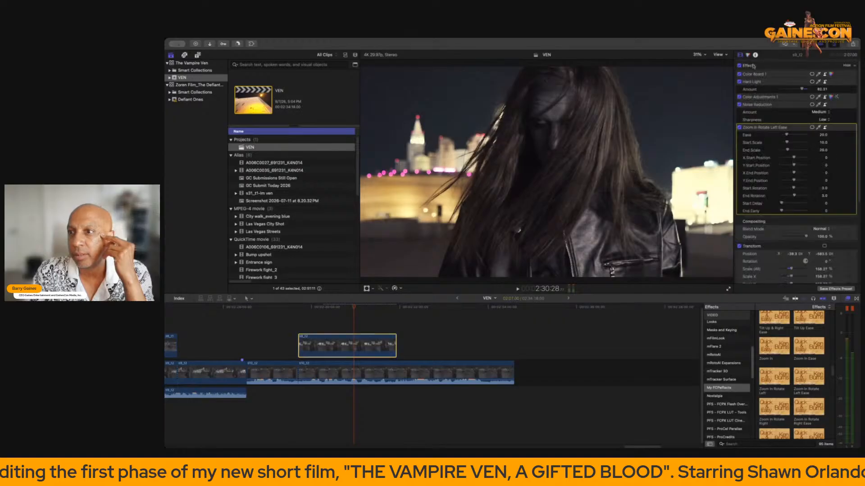
pyautogui.click(739, 105)
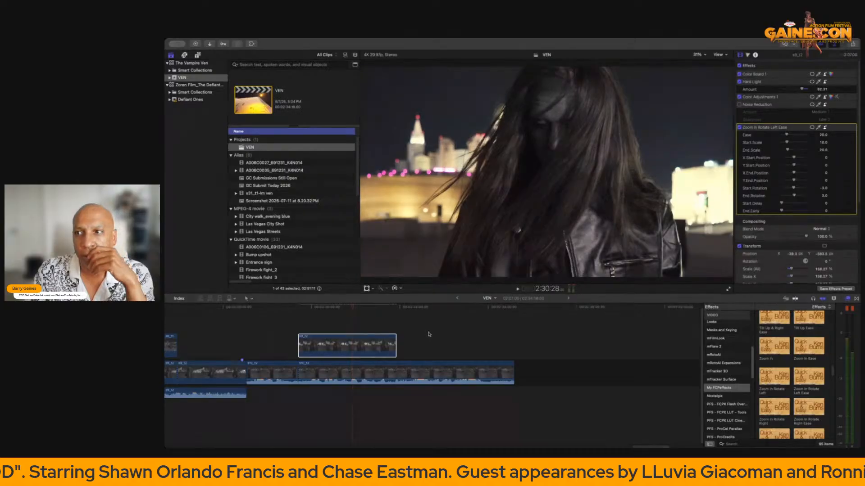
pyautogui.click(749, 109)
pyautogui.click(739, 105)
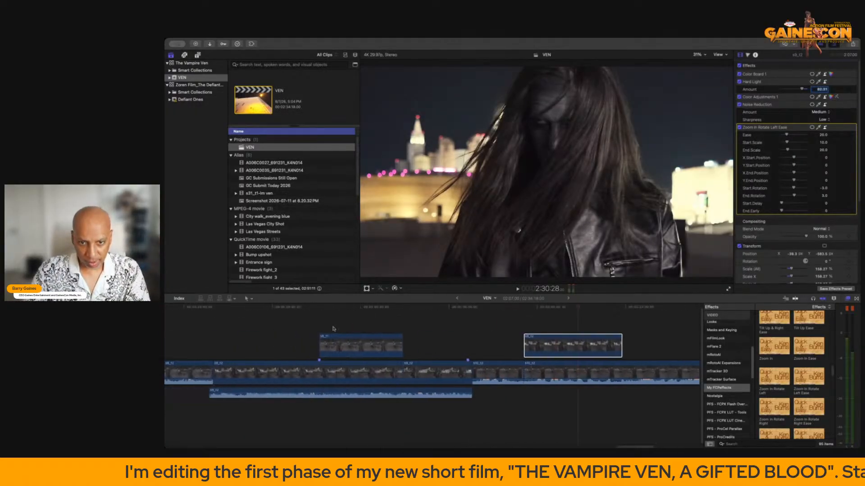
# Replay the scene to its end at 2:34:17 and append a copy of the last s10_t2 clip there.
pyautogui.click(201, 348)
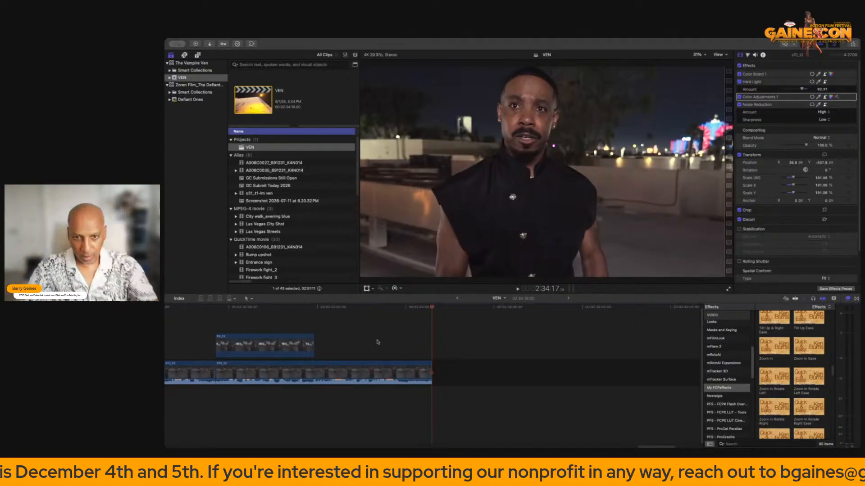
pyautogui.click(386, 372)
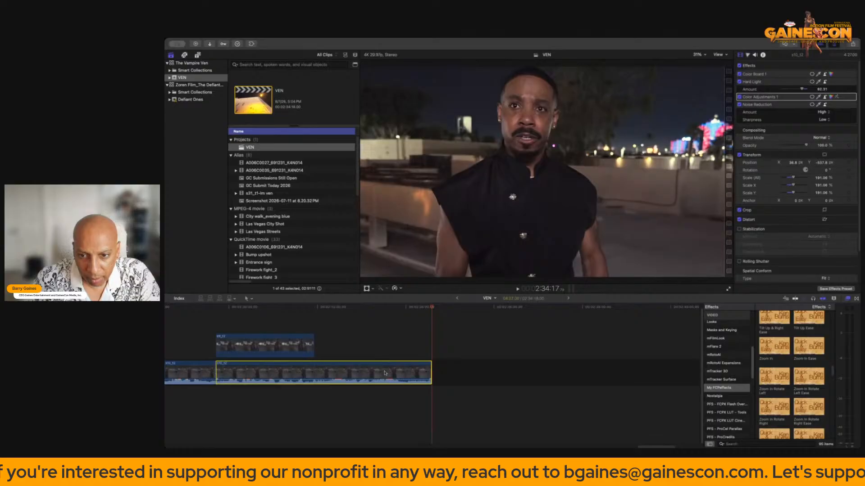
pyautogui.press('super+v')
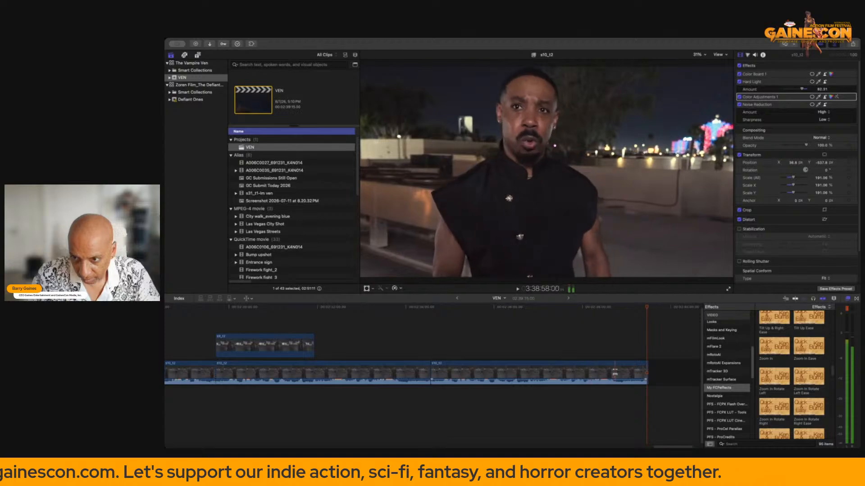
# Slip the footage inside the appended s10_t2 copy and play it from 2:34:23 to 2:38:15.
pyautogui.moveTo(625, 373); pyautogui.dragTo(393, 377)
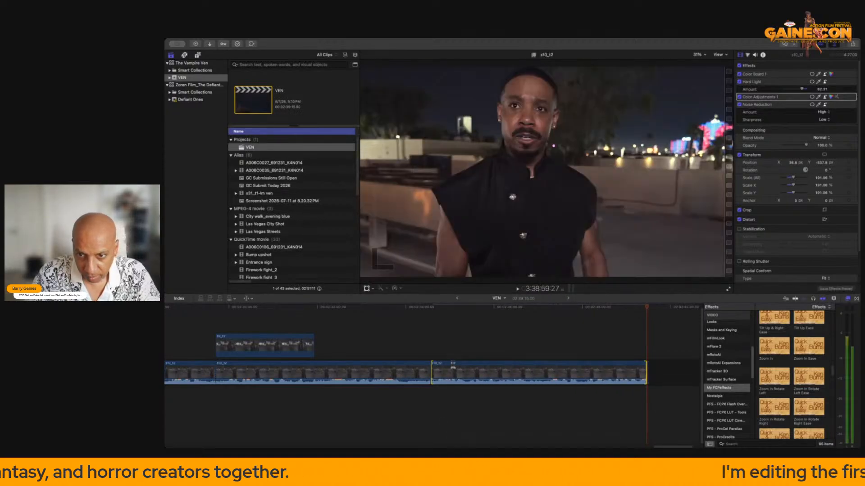
pyautogui.click(432, 340)
pyautogui.click(441, 340)
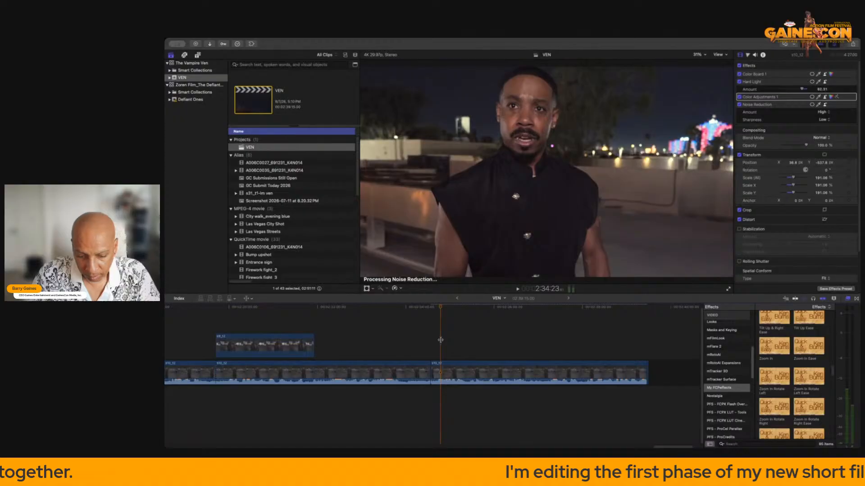
pyautogui.press('space')
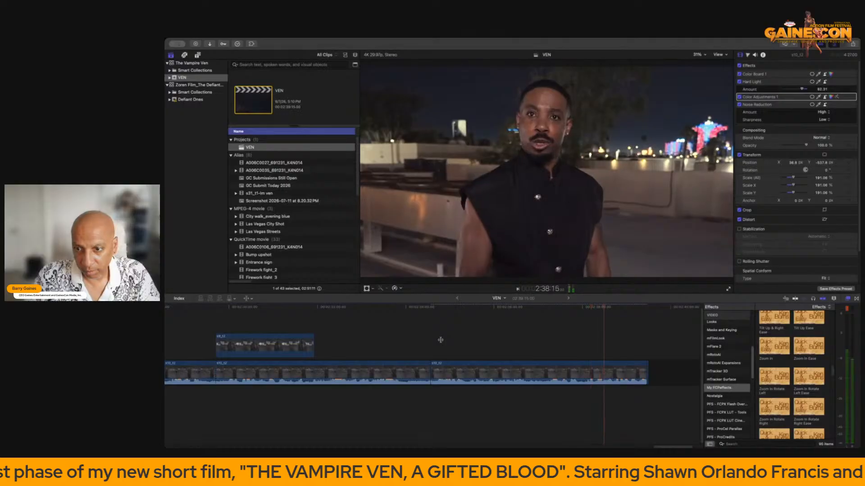
# Review the appended s10_t2 copy from 2:37:05, split it at that point, and delete its first part.
pyautogui.click(546, 354)
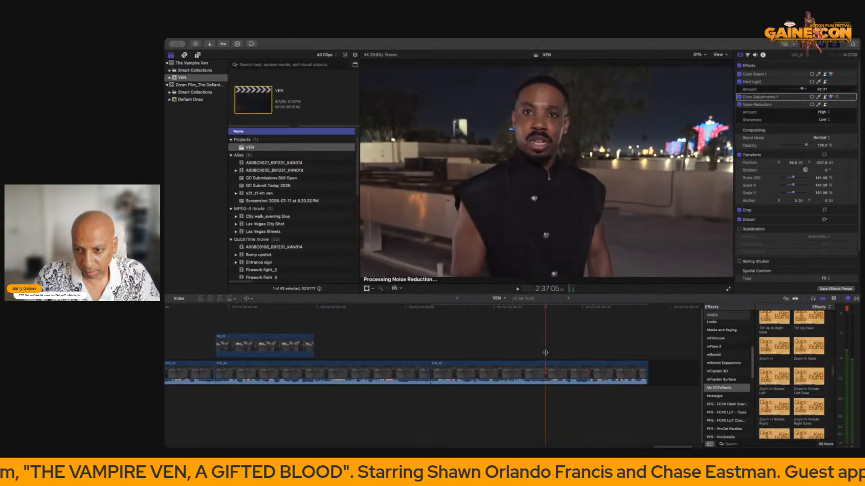
pyautogui.press('space')
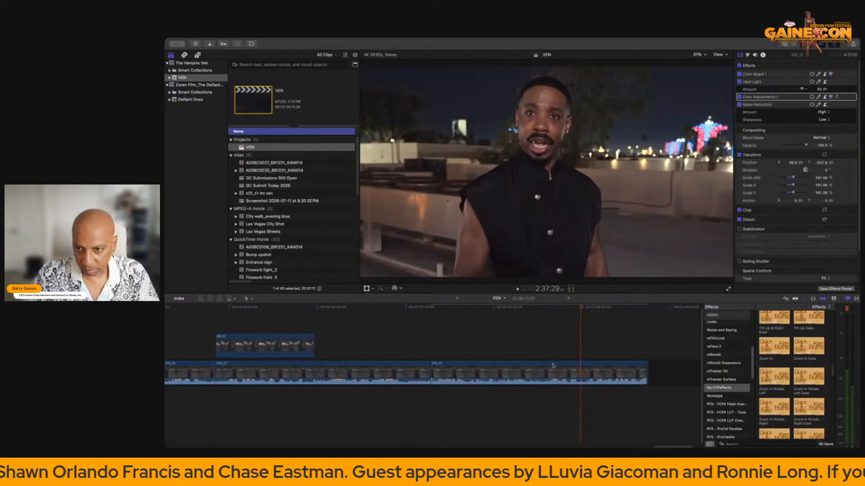
pyautogui.click(546, 372)
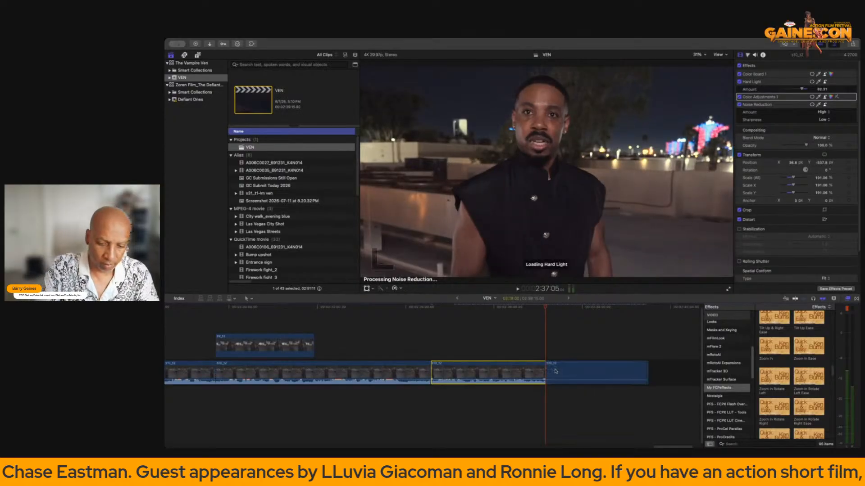
pyautogui.press('Delete')
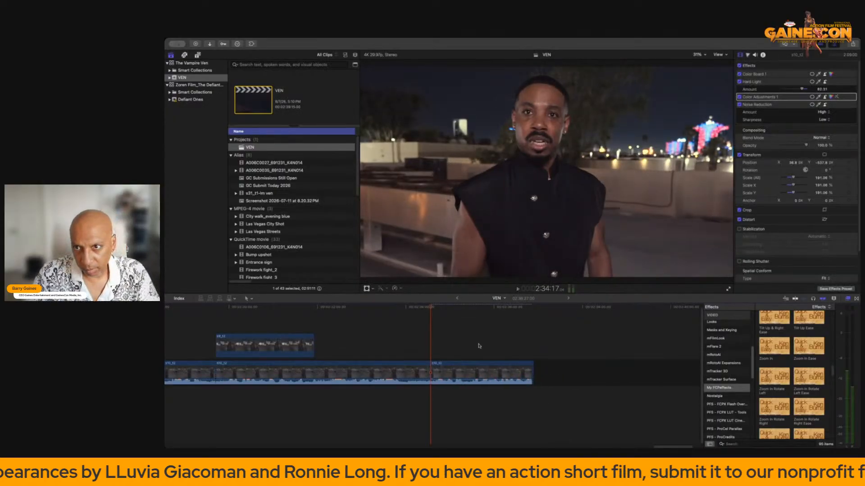
# Play the trimmed s10_t2 copy at the timeline's end and delete the leftover sliver just before it.
pyautogui.press('space')
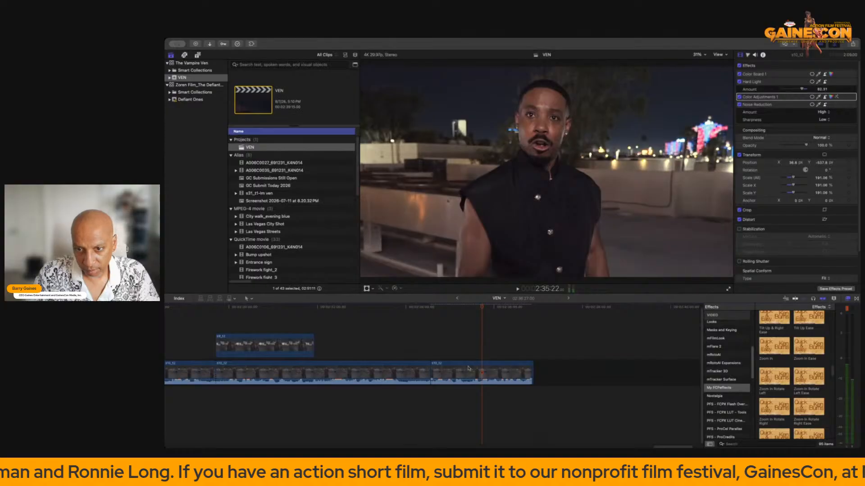
pyautogui.moveTo(464, 369); pyautogui.dragTo(278, 358)
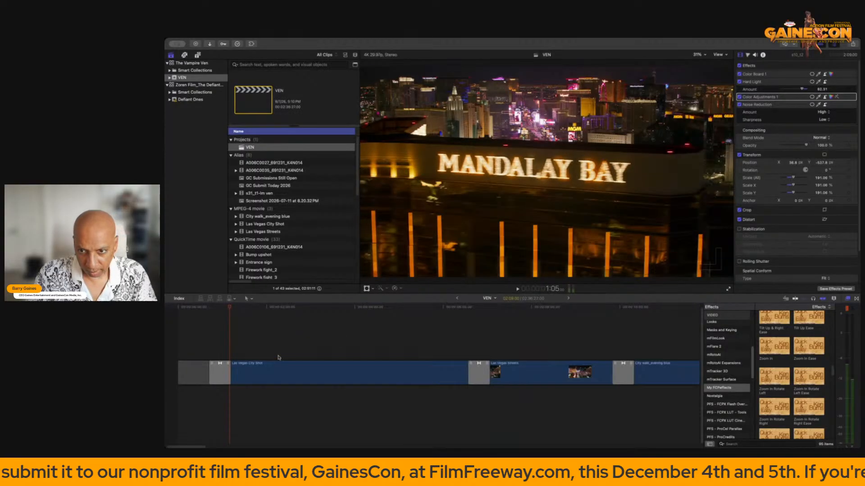
pyautogui.press('End')
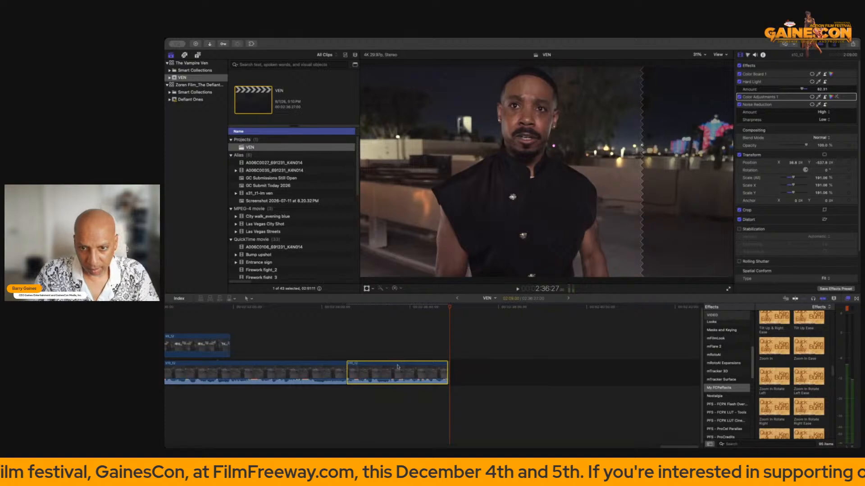
pyautogui.hscroll(-5, 398, 367)
pyautogui.moveTo(493, 367)
pyautogui.mouseDown()
pyautogui.moveTo(471, 339)
pyautogui.moveTo(392, 339)
pyautogui.moveTo(496, 338)
pyautogui.moveTo(498, 366)
pyautogui.mouseUp()
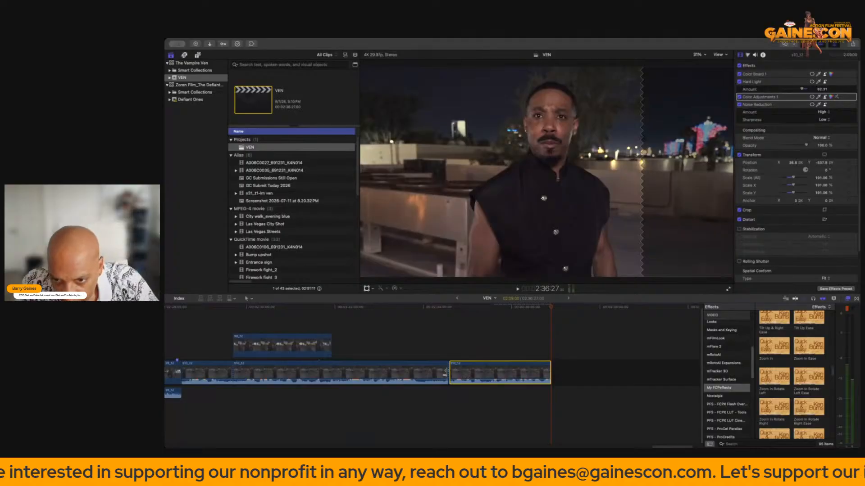
pyautogui.press('super+equal')
pyautogui.press('super+equal')
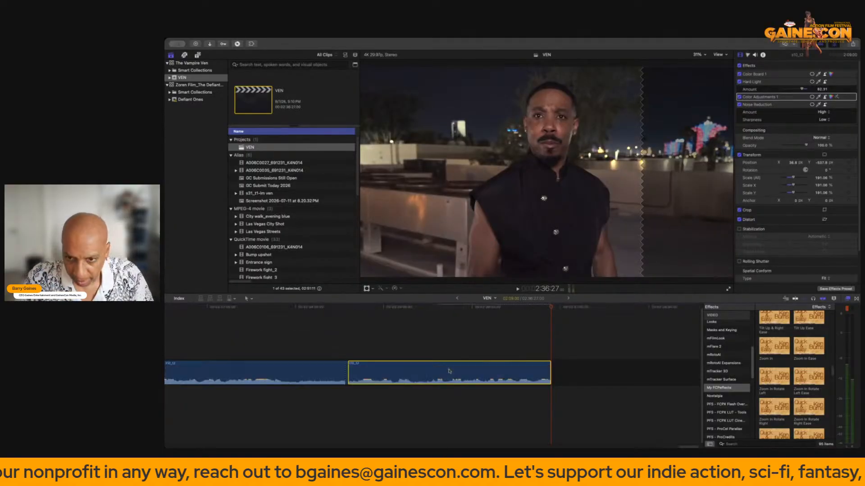
pyautogui.hscroll(-4, 449, 372)
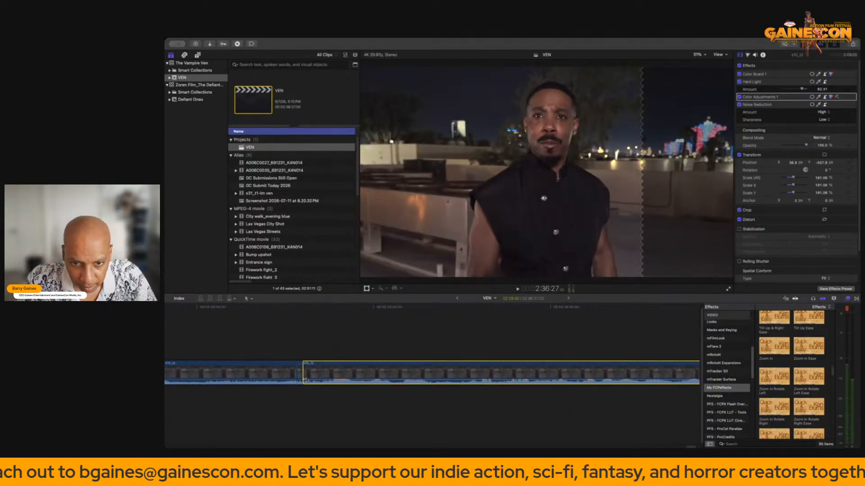
pyautogui.click(299, 374)
pyautogui.press('Delete')
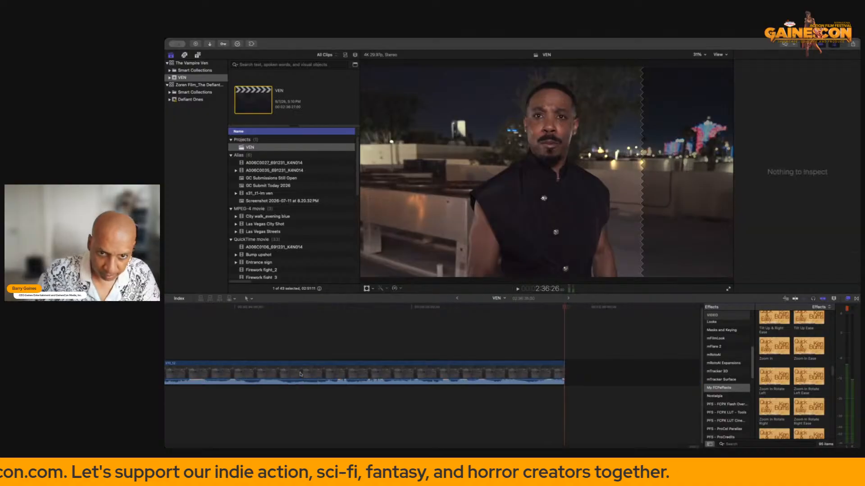
# Lift the last s10_t2 copy above the main storyline and align its start with the first s10_t2 clip.
pyautogui.hscroll(-5, 361, 347)
pyautogui.press('super+minus')
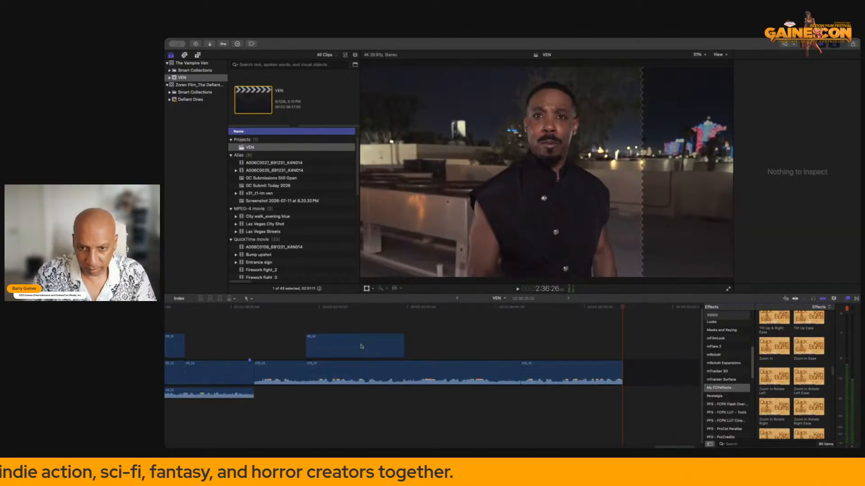
pyautogui.moveTo(548, 373); pyautogui.dragTo(355, 350)
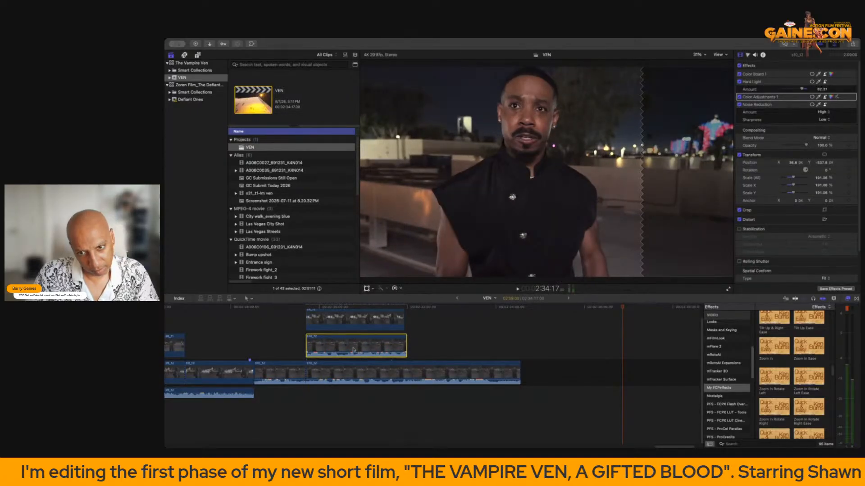
pyautogui.click(246, 348)
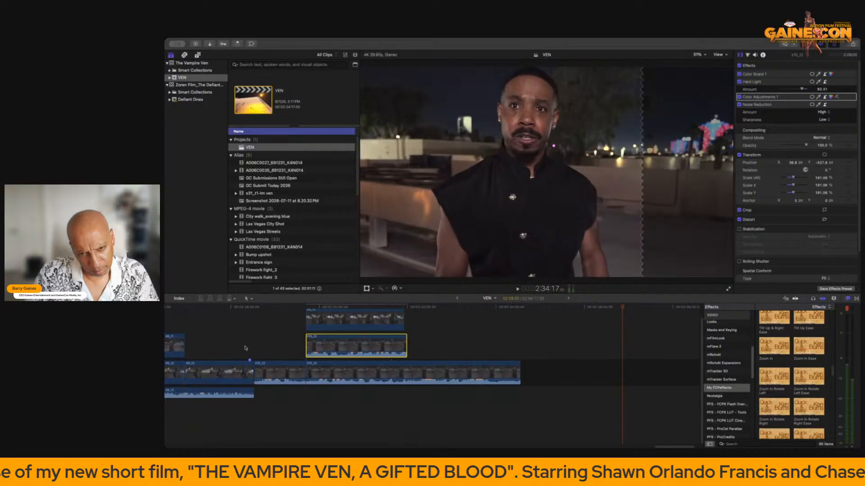
pyautogui.press('space')
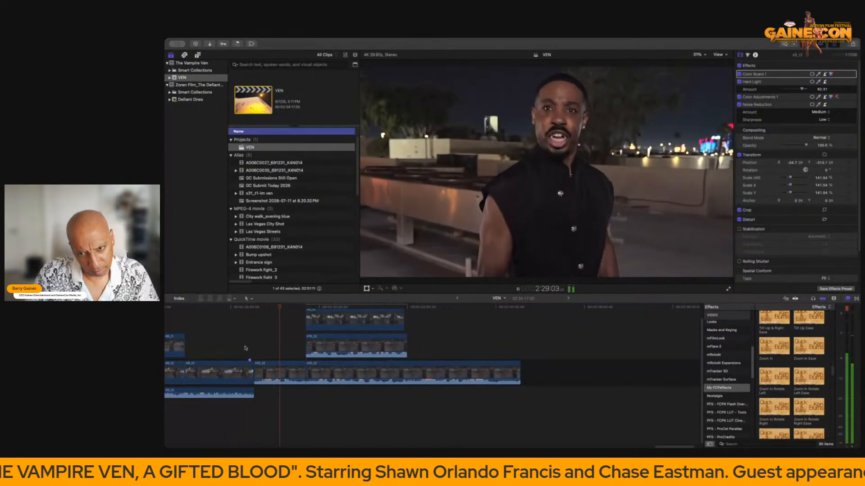
pyautogui.press('space')
pyautogui.moveTo(332, 349); pyautogui.dragTo(282, 351)
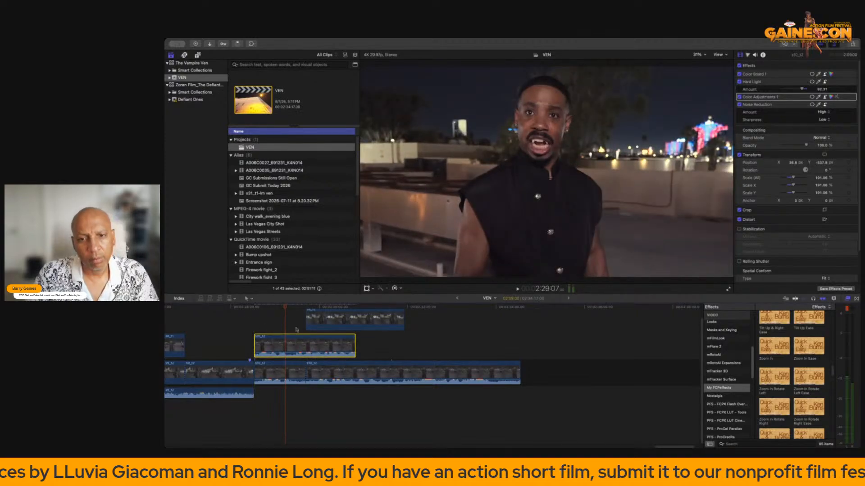
# Undo the recent edits back to before the s10_t2 copy was appended.
pyautogui.press('super+z')
pyautogui.press('super+z')
pyautogui.press('super+z')
pyautogui.press('super+z')
pyautogui.press('super+z')
pyautogui.press('super+z')
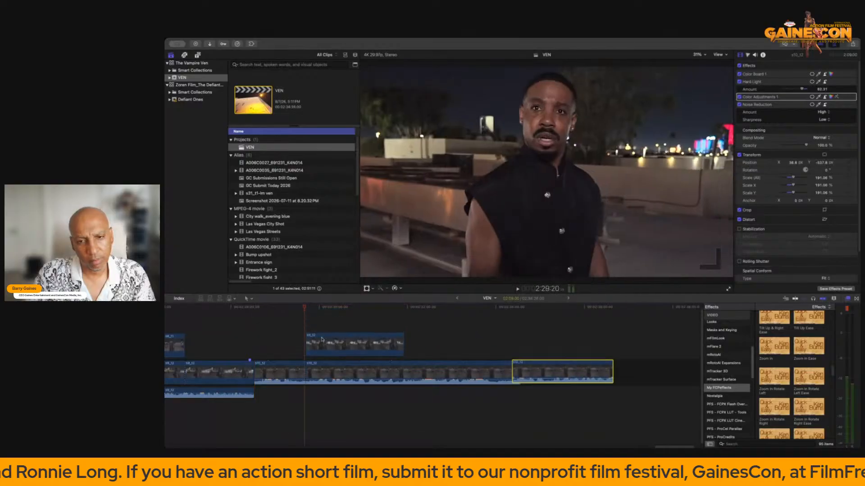
pyautogui.press('super+z')
pyautogui.press('super+z')
pyautogui.press('super+z')
pyautogui.press('super+z')
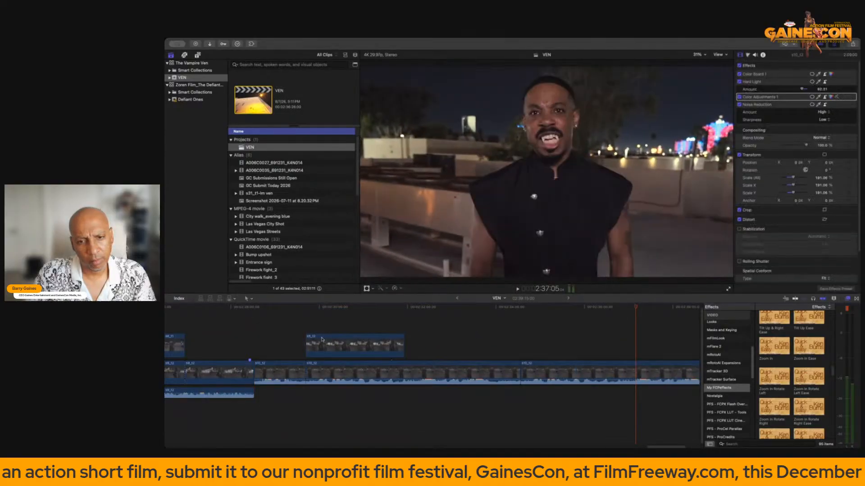
pyautogui.press('super+z')
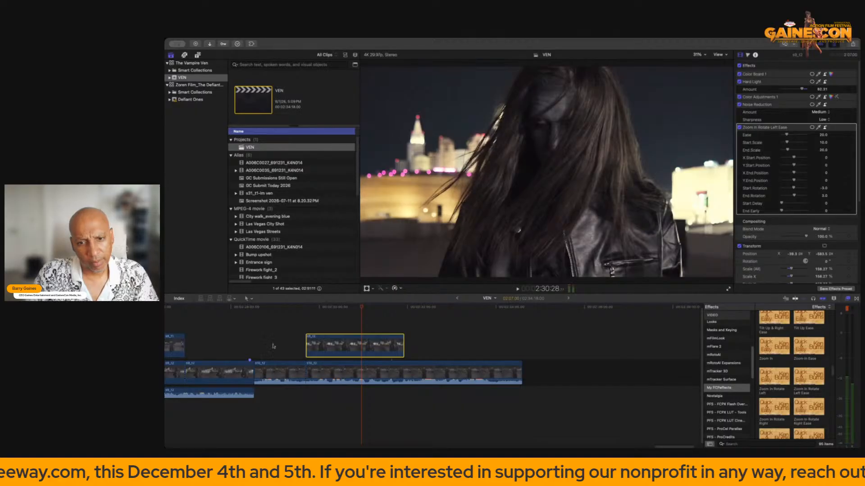
# Slip the footage inside the s9_t2 cutaway and play the scene before and after the change.
pyautogui.click(239, 349)
pyautogui.press('space')
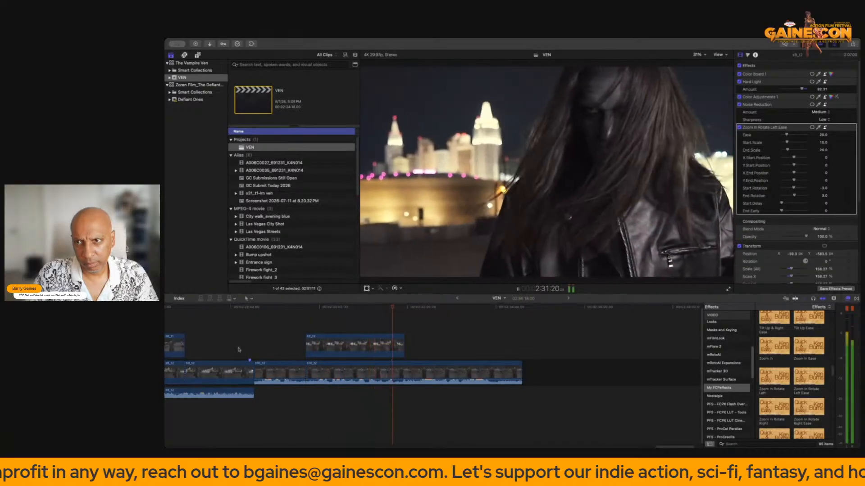
pyautogui.press('space')
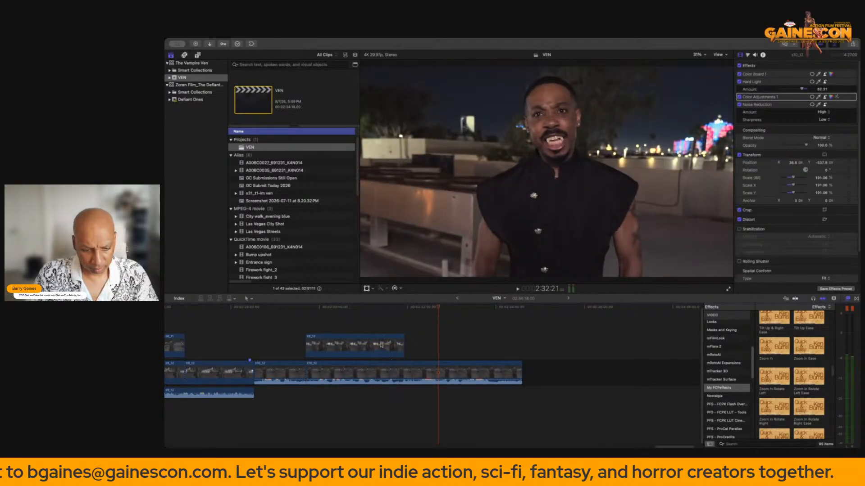
pyautogui.press('t')
pyautogui.moveTo(380, 347); pyautogui.dragTo(382, 345)
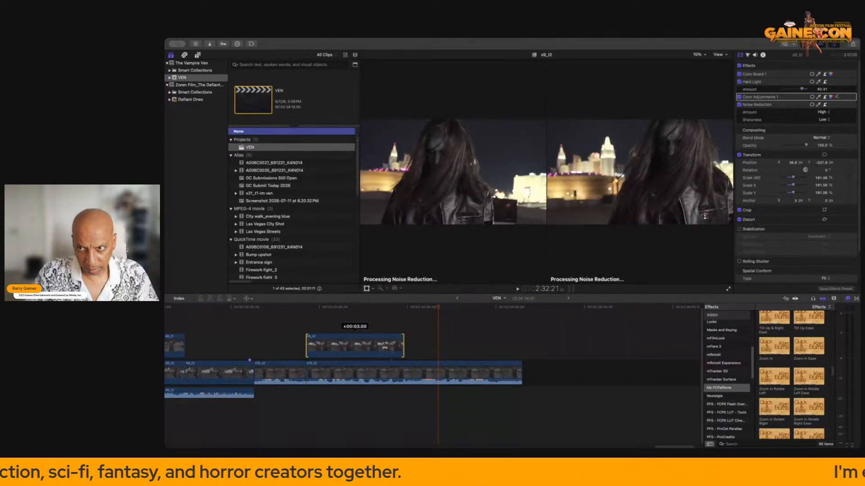
pyautogui.click(285, 322)
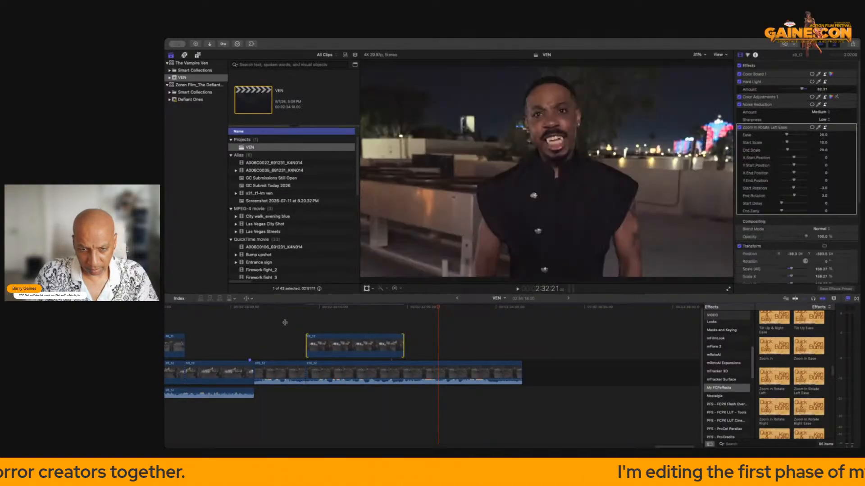
pyautogui.press('space')
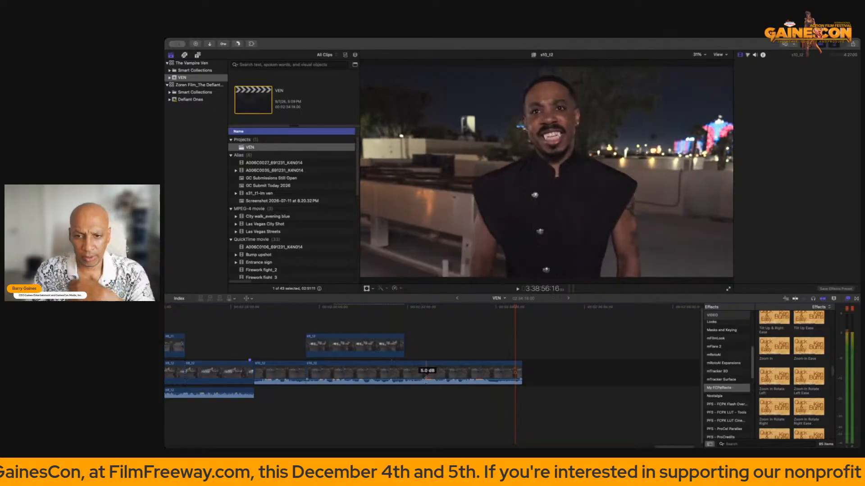
# Append a copy of the long s10_t2 clip at the timeline's end and slip its footage.
pyautogui.click(423, 376)
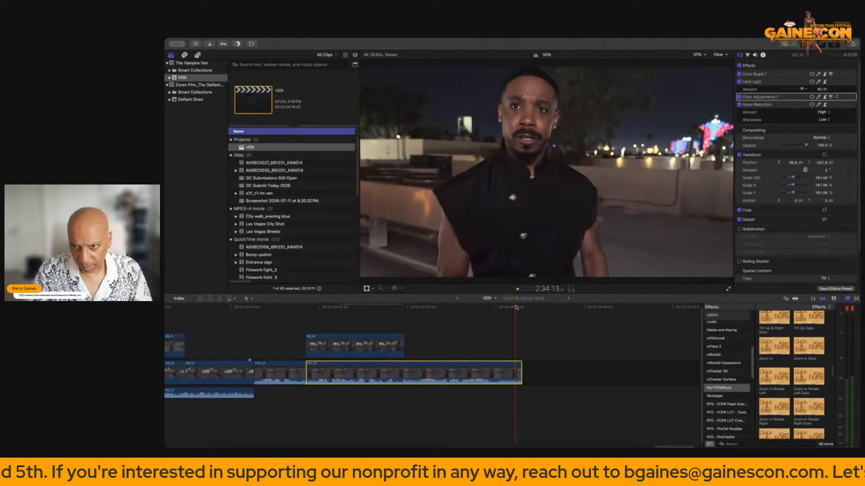
pyautogui.moveTo(517, 308); pyautogui.dragTo(523, 309)
pyautogui.press('super+v')
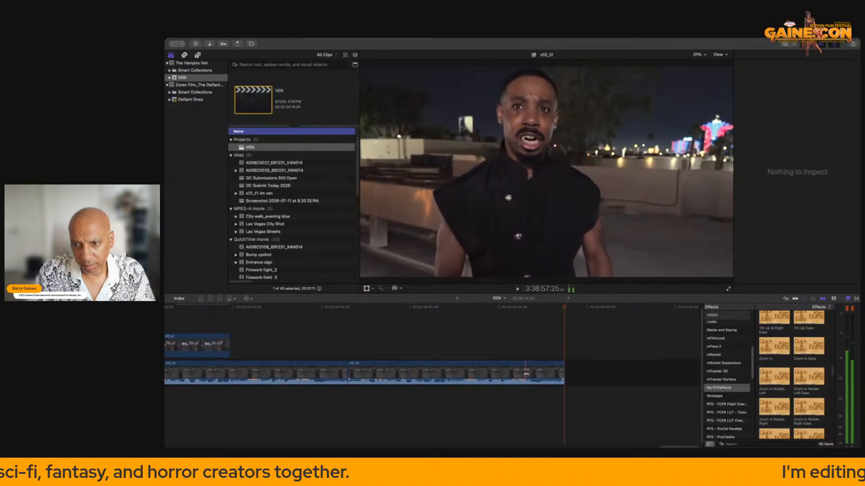
pyautogui.moveTo(526, 372); pyautogui.dragTo(281, 376)
pyautogui.press('a')
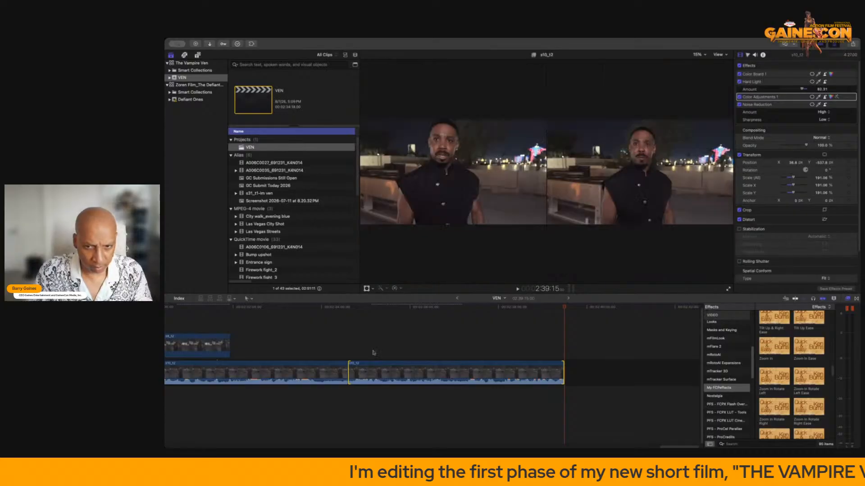
# Move the s10_t2 copy above the storyline, aligned with the first s10_t2 clip, and disable both s10_t2 storyline clips beneath.
pyautogui.moveTo(390, 371); pyautogui.dragTo(250, 351)
pyautogui.click(254, 373)
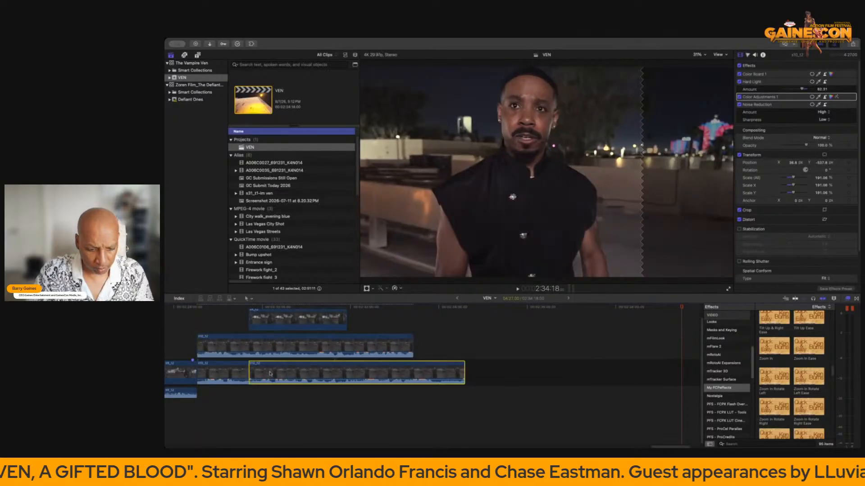
pyautogui.press('v')
pyautogui.click(219, 375)
pyautogui.press('v')
pyautogui.hscroll(-3, 230, 367)
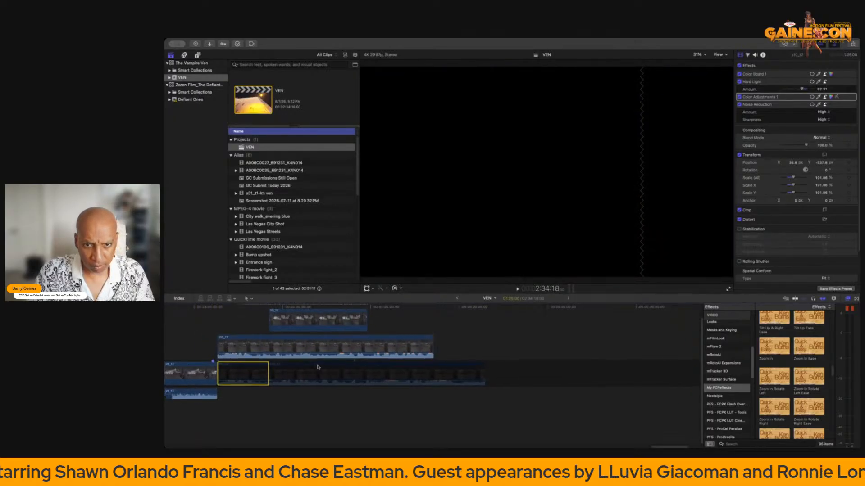
# Play the scene from 2:25:29 and slip the footage inside the connected s10_t2 copy.
pyautogui.hscroll(-4, 328, 343)
pyautogui.click(222, 324)
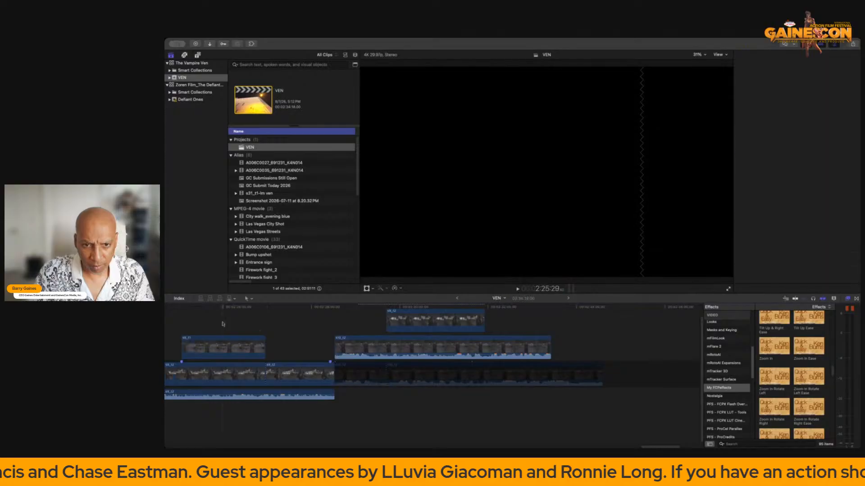
pyautogui.press('space')
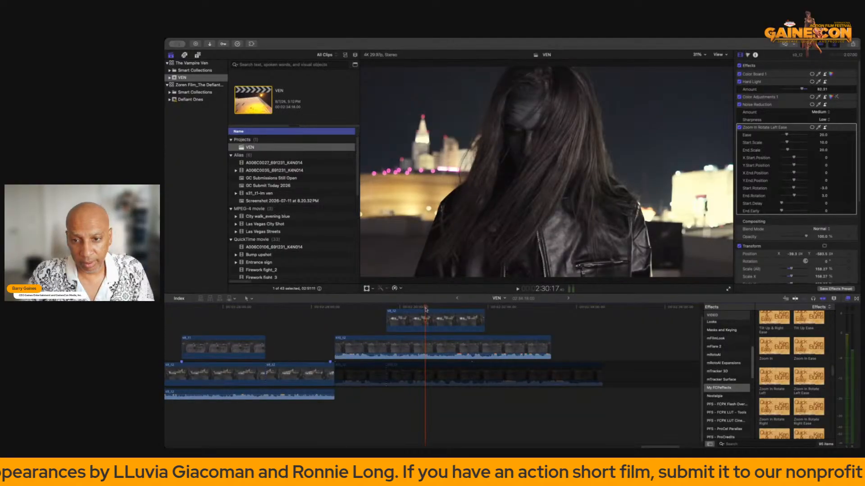
pyautogui.moveTo(425, 309); pyautogui.dragTo(318, 325)
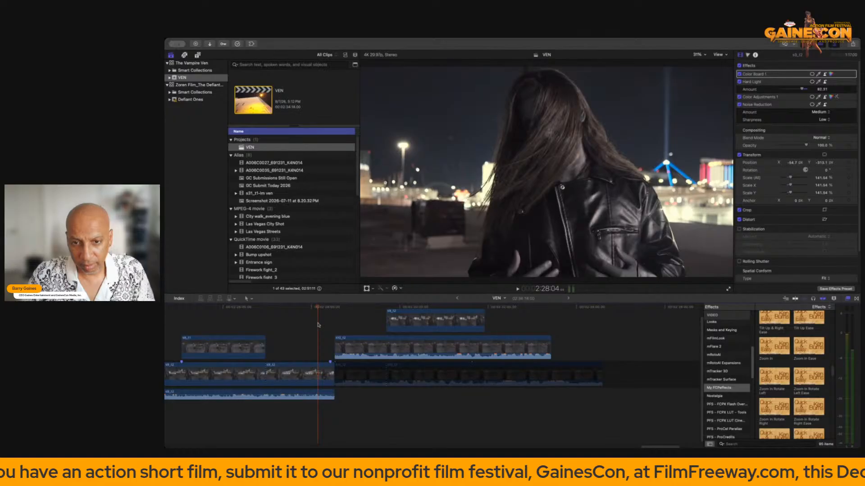
pyautogui.press('space')
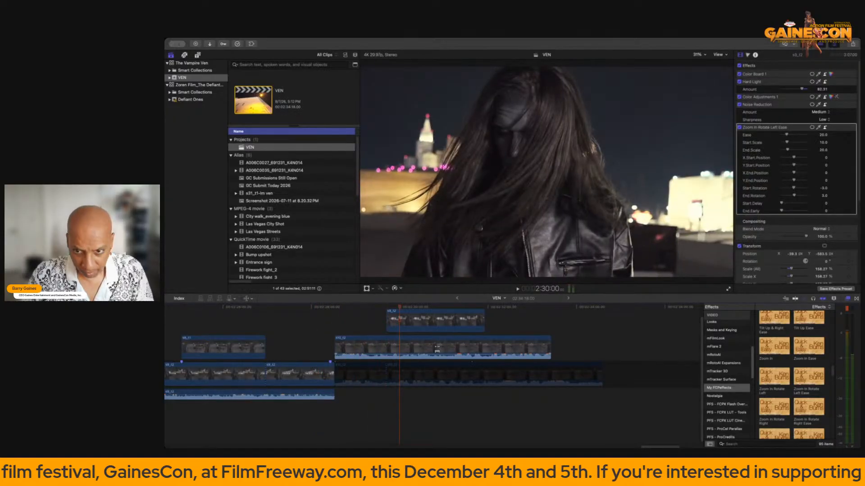
pyautogui.moveTo(437, 347); pyautogui.dragTo(321, 350)
pyautogui.click(325, 323)
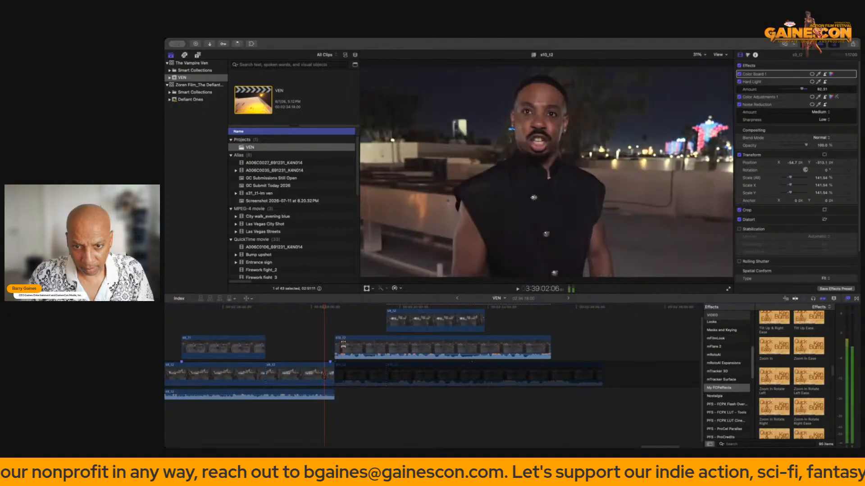
pyautogui.moveTo(341, 348); pyautogui.dragTo(344, 347)
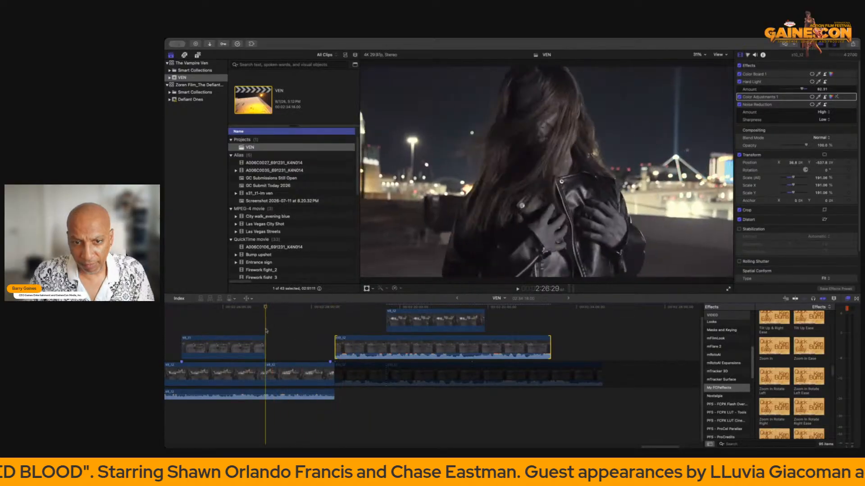
# Review the scene with the slipped s10_t2 copy from 2:25:18 to 2:31:23.
pyautogui.hscroll(-3, 287, 312)
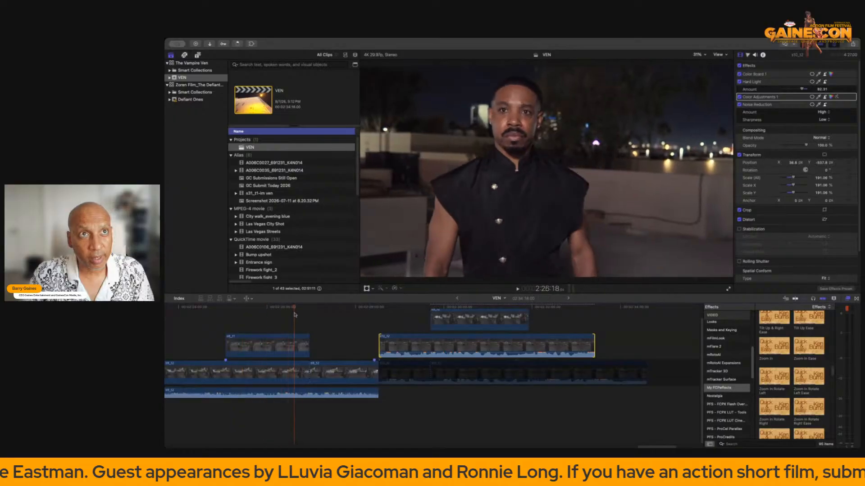
pyautogui.hscroll(2, 311, 318)
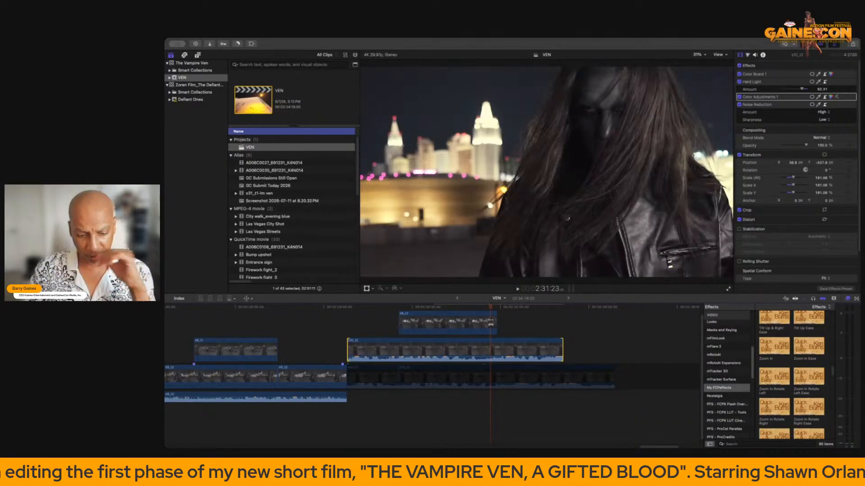
pyautogui.moveTo(491, 321); pyautogui.dragTo(492, 322)
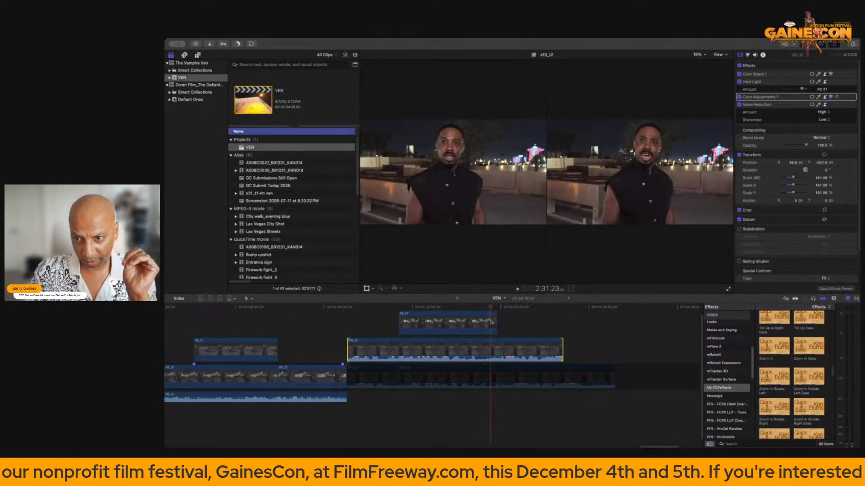
pyautogui.hscroll(-3, 520, 334)
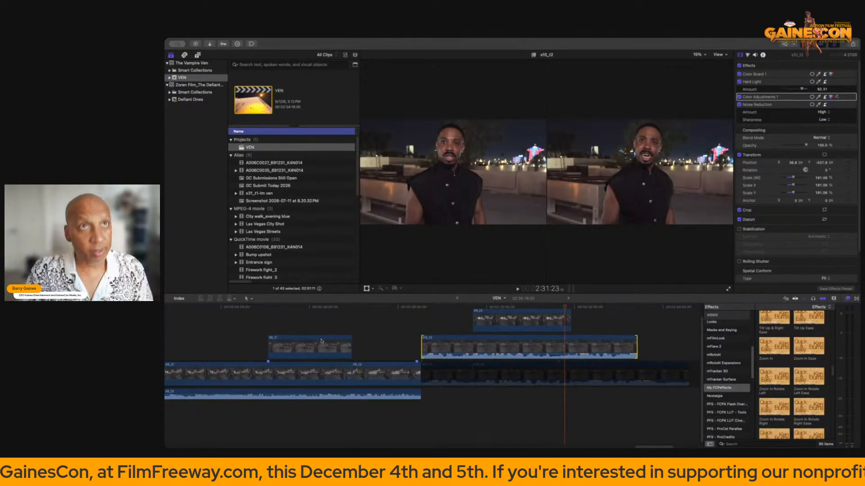
# Play the rooftop scene from 2:23:06 through the end of the connected s10_t2 copy.
pyautogui.click(187, 330)
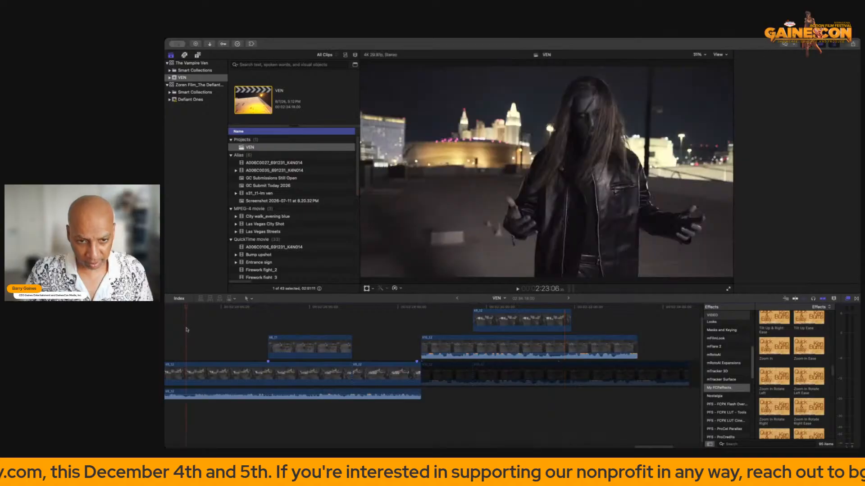
pyautogui.press('space')
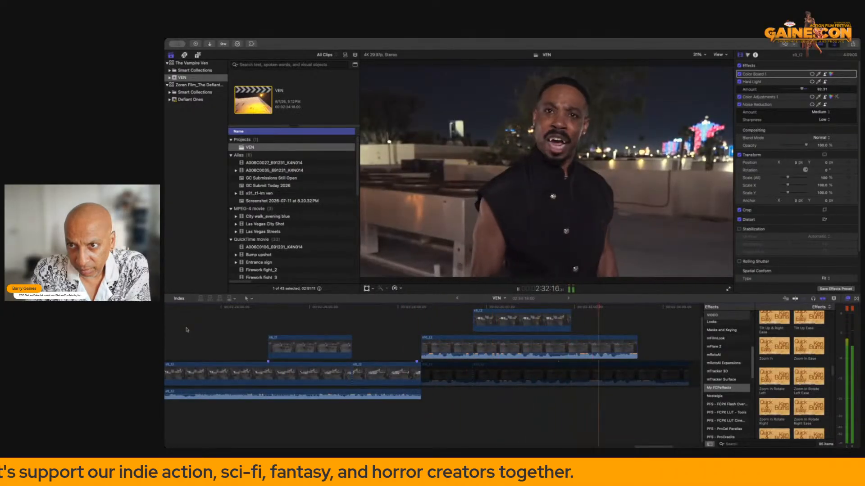
pyautogui.press('space')
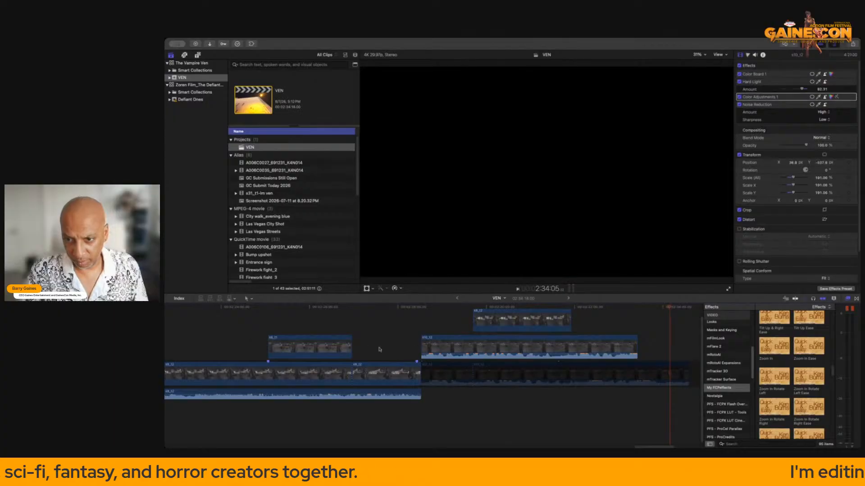
# Extend the end of the connected s10_t2 copy to 2:34:05 and play the ending.
pyautogui.hscroll(3, 447, 345)
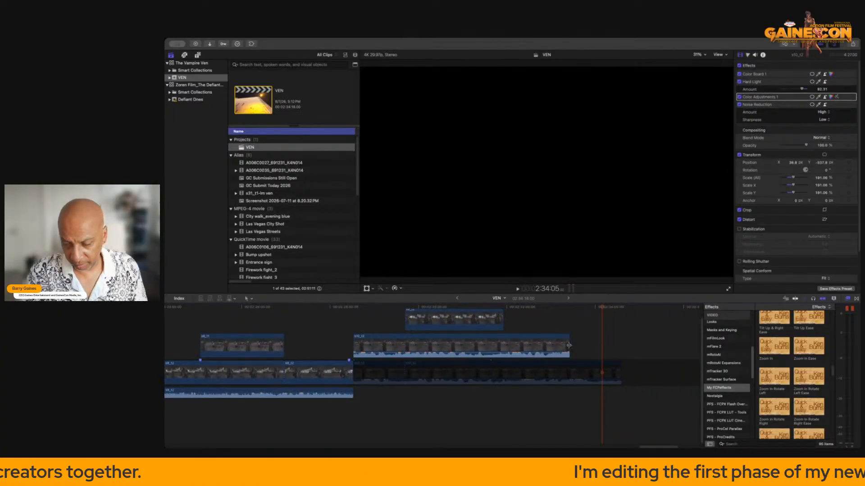
pyautogui.moveTo(569, 345); pyautogui.dragTo(601, 345)
pyautogui.click(547, 329)
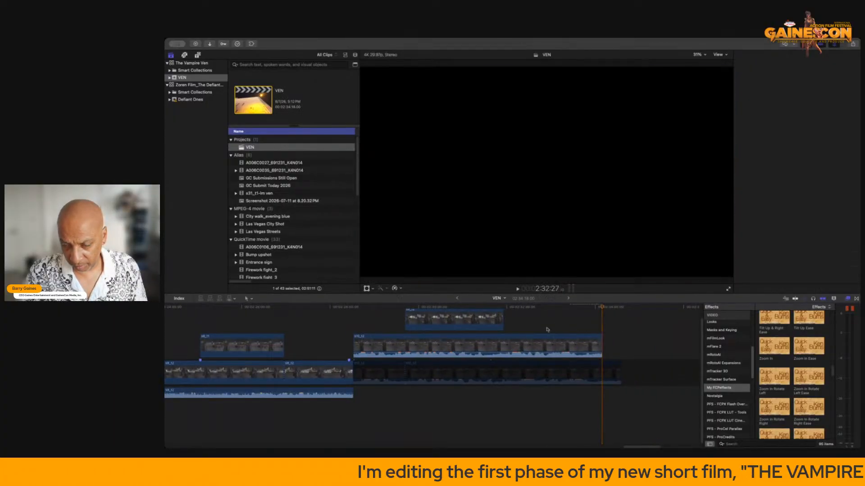
pyautogui.press('space')
pyautogui.press('space')
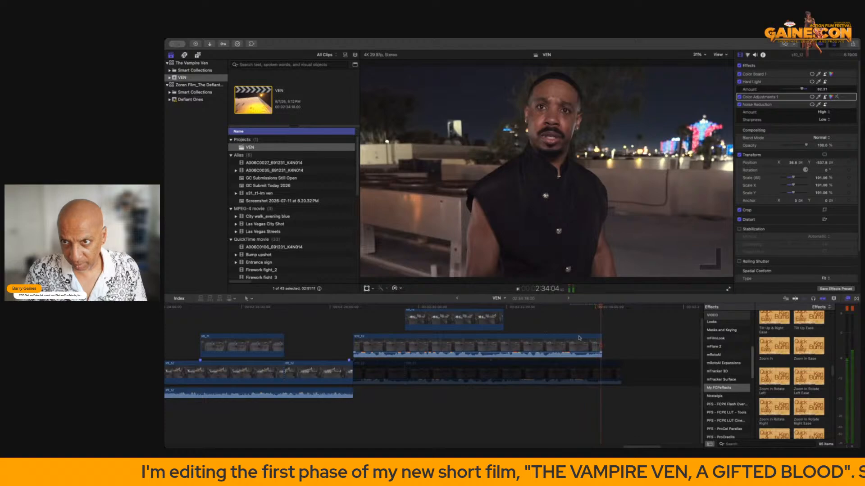
pyautogui.press('space')
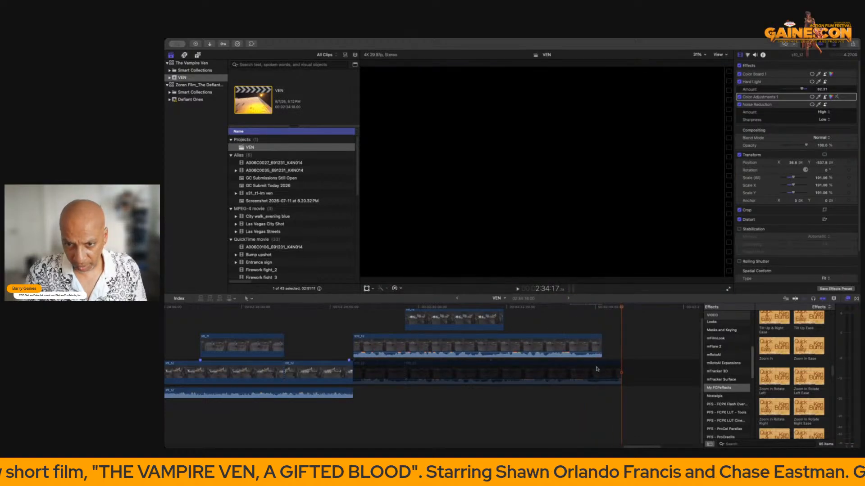
# Move the connected s10_t2 copy and the reaction cutaway above it into the storyline, directly ahead of the disabled s10_t2 clips.
pyautogui.moveTo(493, 346); pyautogui.dragTo(492, 373)
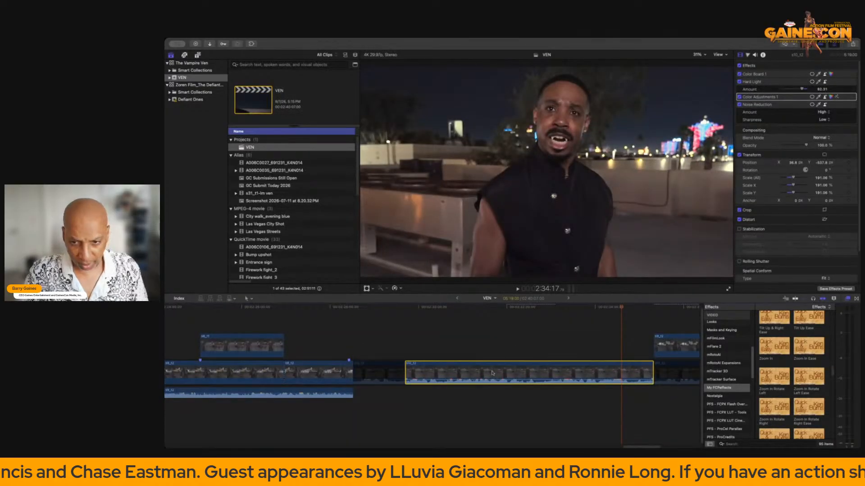
pyautogui.press('super+z')
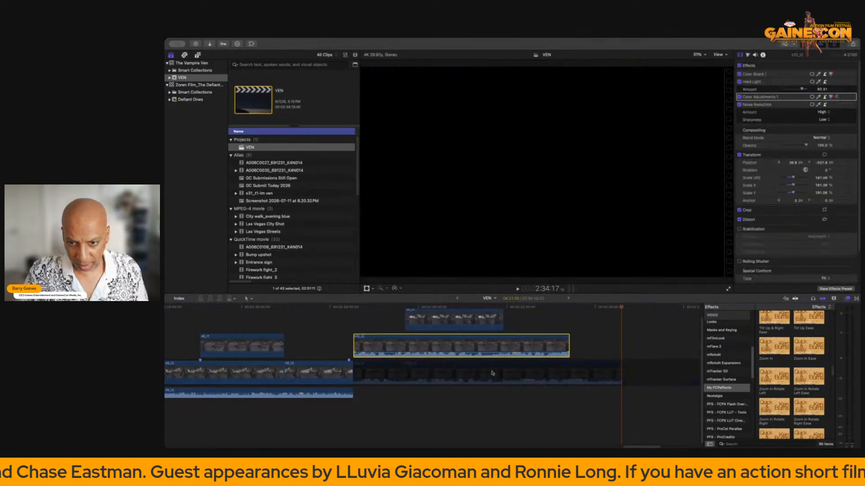
pyautogui.click(538, 318)
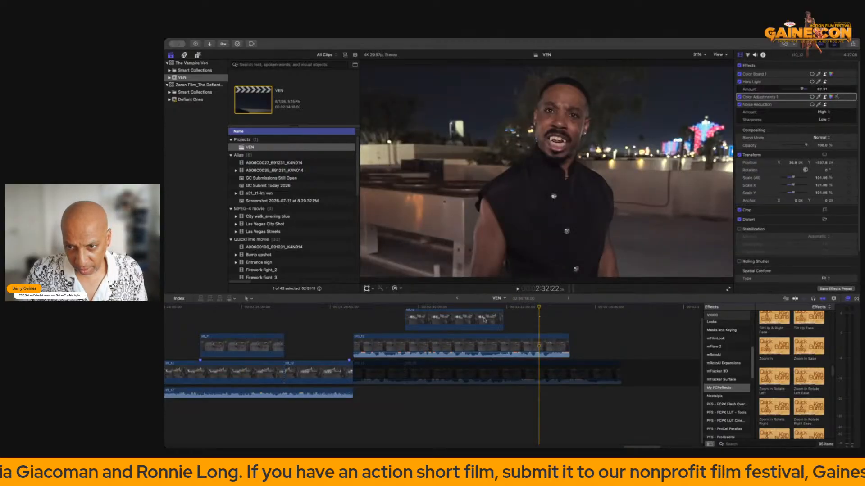
pyautogui.moveTo(374, 321); pyautogui.dragTo(429, 381)
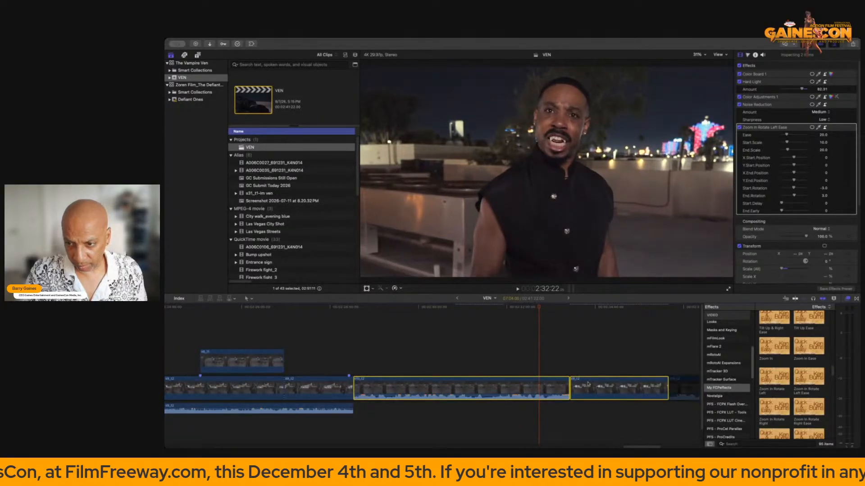
pyautogui.moveTo(588, 384); pyautogui.dragTo(538, 340)
pyautogui.press('super+z')
# Lift the reaction cutaway out of the storyline to above the s10_t2 clip and delete the two disabled s10_t2 clips.
pyautogui.click(550, 325)
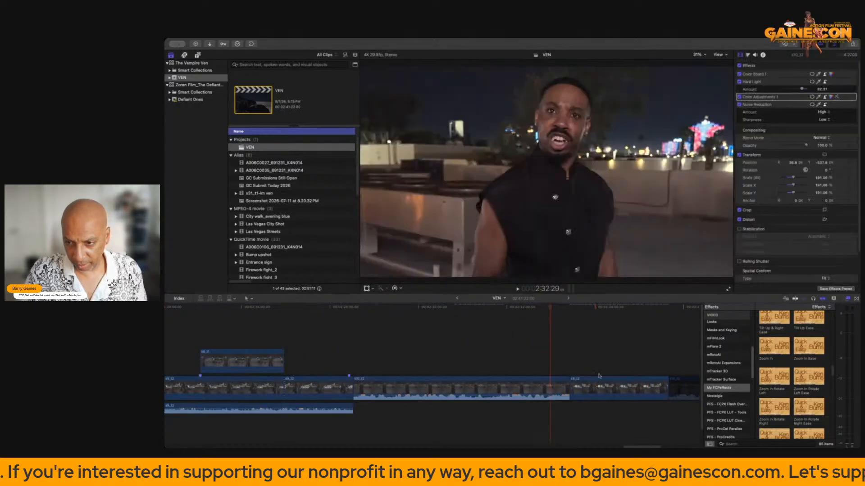
pyautogui.moveTo(600, 375); pyautogui.dragTo(436, 363)
pyautogui.moveTo(591, 355); pyautogui.dragTo(646, 409)
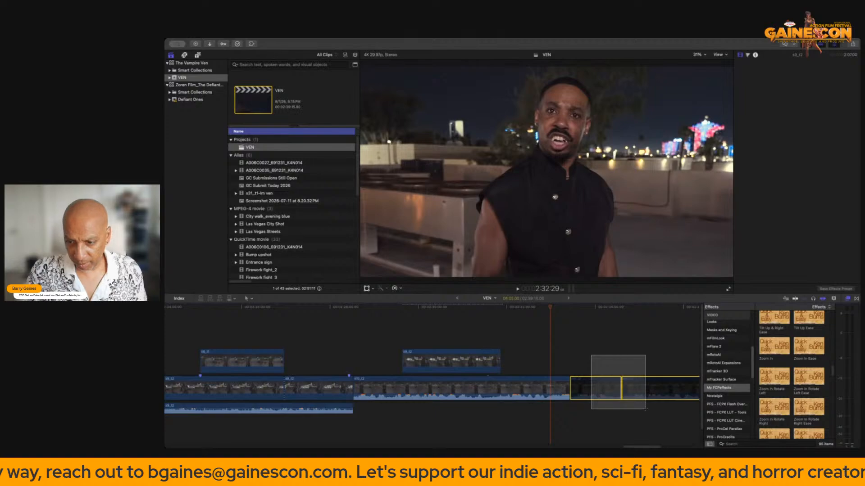
pyautogui.press('Delete')
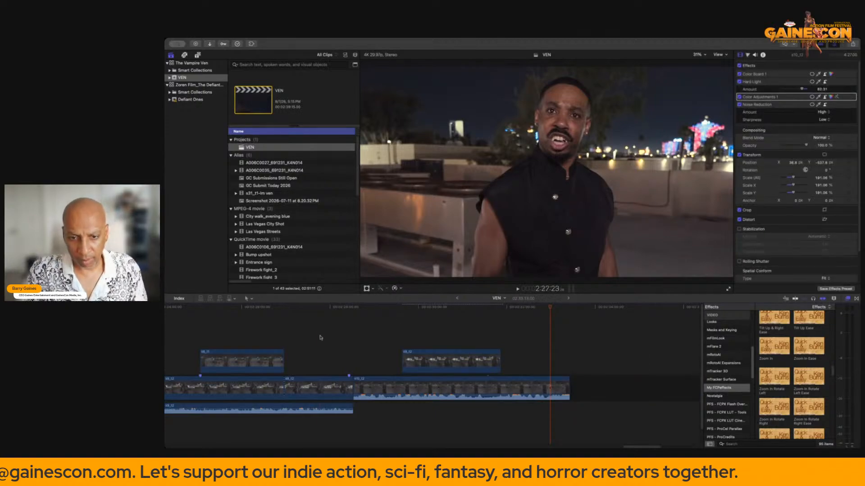
# Shift the reaction cutaway earlier to start at 2:29:15 and split the s10_t2 clip beneath it at that point.
pyautogui.press('space')
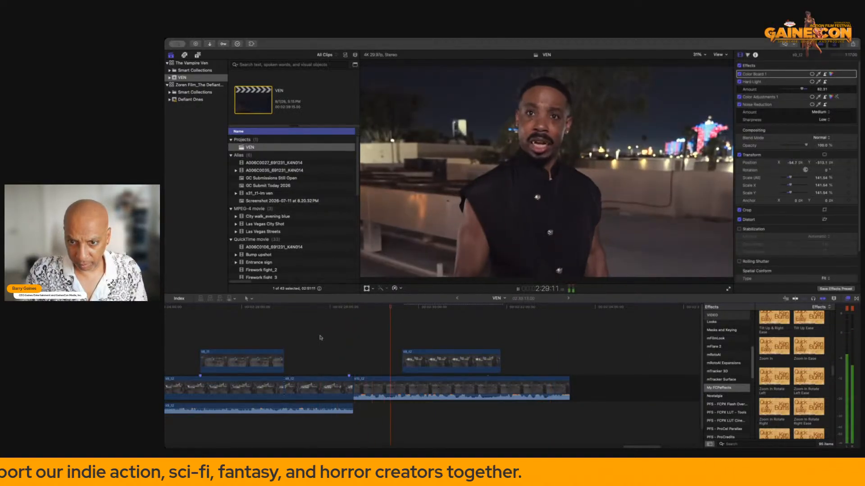
pyautogui.moveTo(434, 363); pyautogui.dragTo(429, 363)
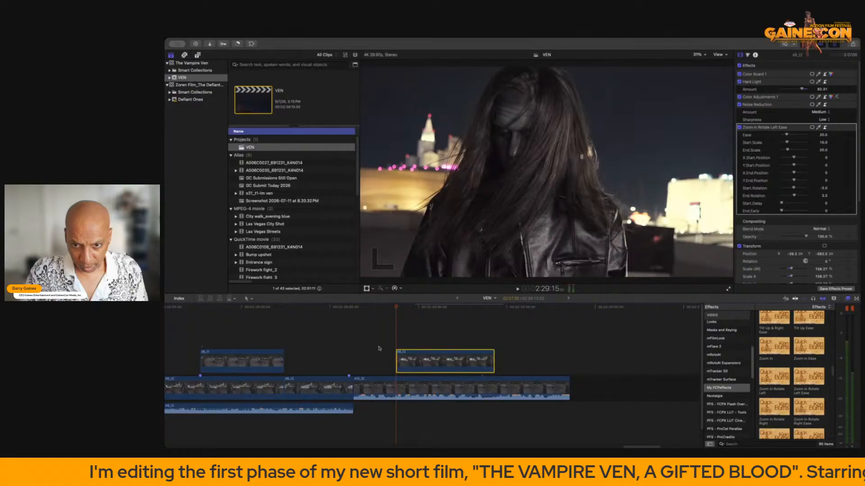
pyautogui.click(398, 380)
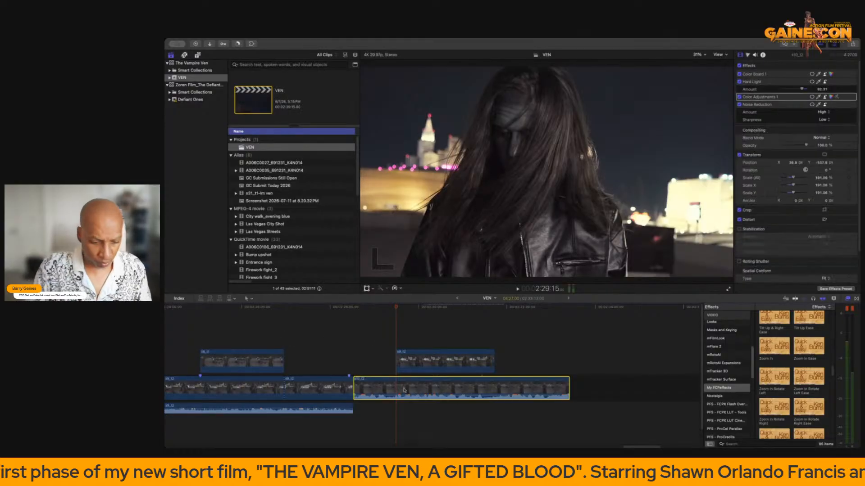
pyautogui.click(375, 383)
# Enlarge the short first s10_t2 piece to about 255.5% scale and reposition it to frame the actor as a close-up.
pyautogui.click(364, 369)
pyautogui.click(371, 383)
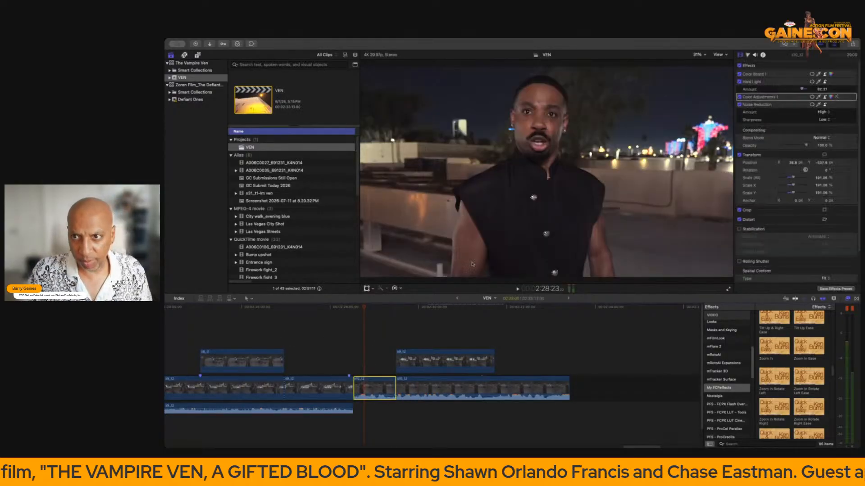
pyautogui.click(698, 55)
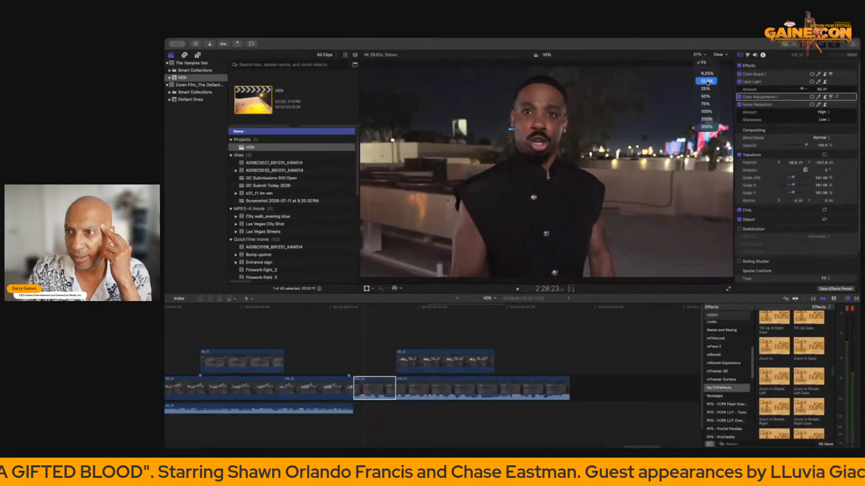
pyautogui.click(708, 81)
pyautogui.click(366, 289)
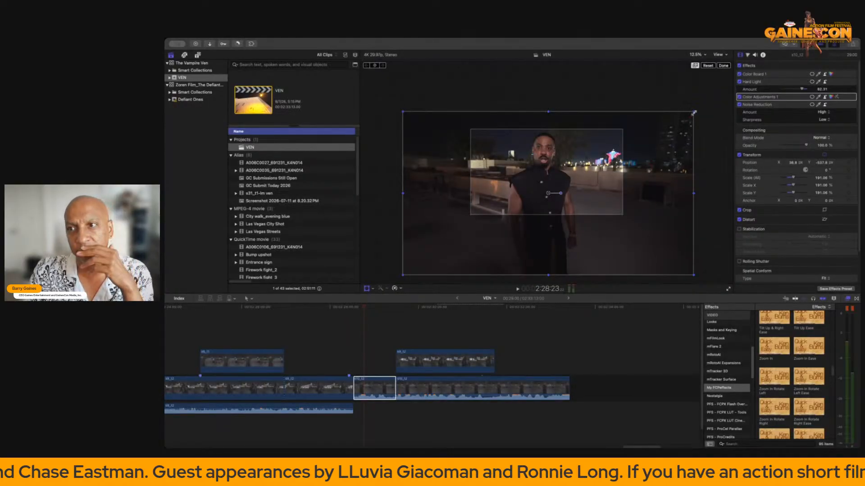
pyautogui.moveTo(694, 113); pyautogui.dragTo(742, 88)
pyautogui.moveTo(564, 167); pyautogui.dragTo(566, 181)
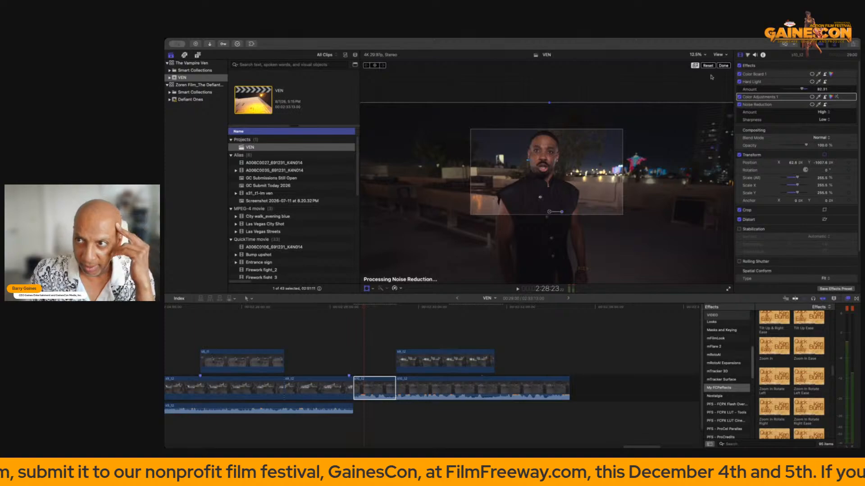
pyautogui.click(697, 54)
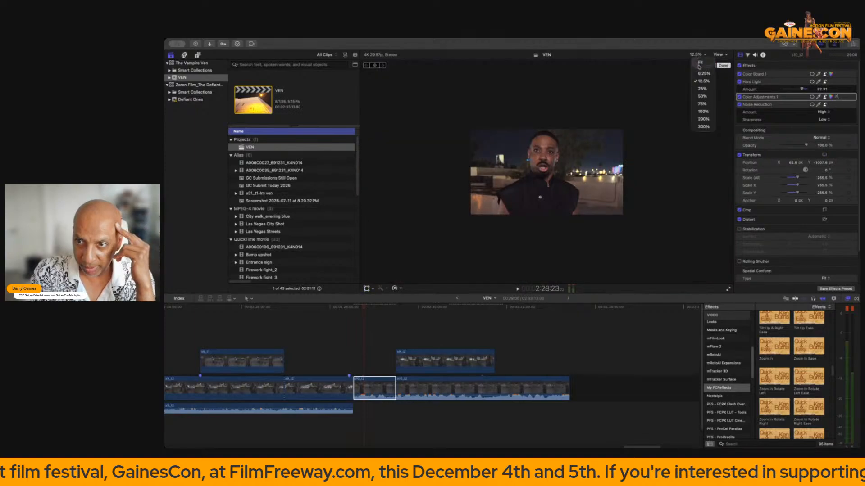
pyautogui.click(699, 64)
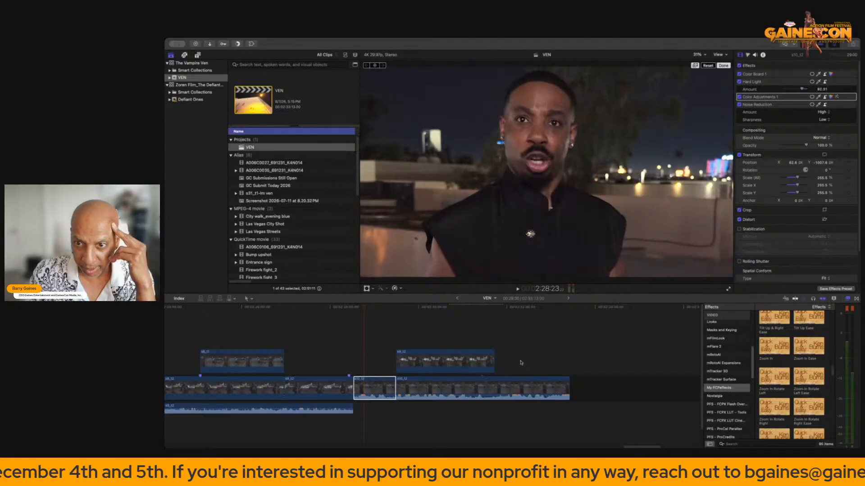
# Check the short s10_t2 piece's Color Board exposure and increase its Hard Light amount slightly.
pyautogui.click(832, 74)
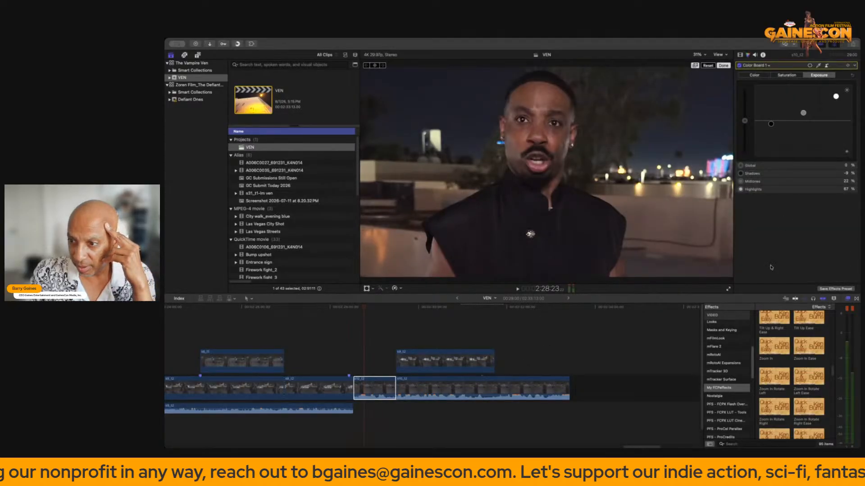
pyautogui.click(740, 56)
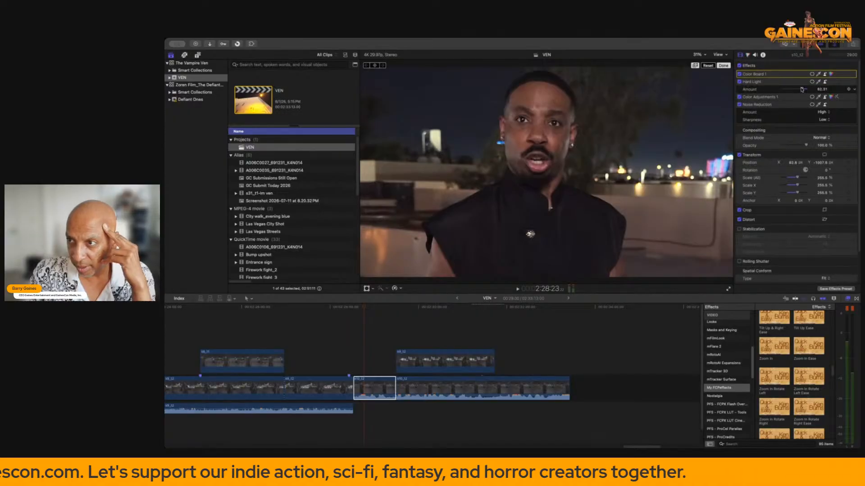
pyautogui.moveTo(803, 90); pyautogui.dragTo(807, 90)
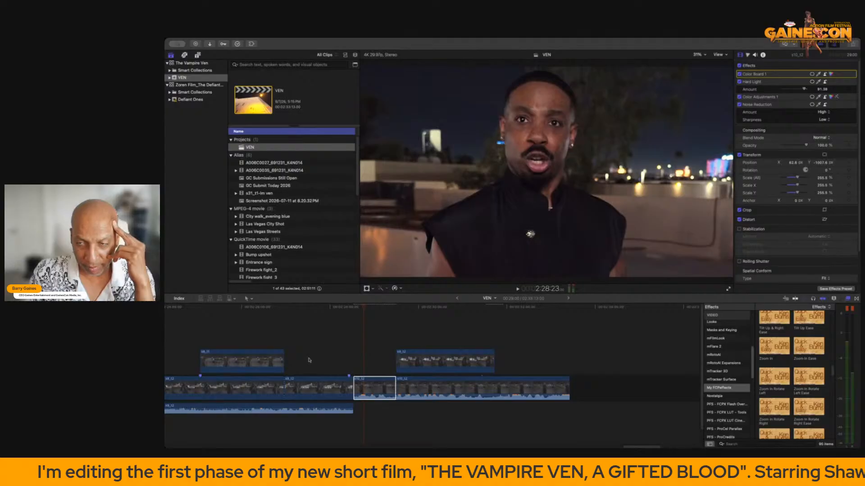
# Play the scene from 2:28:22 and extend the end of the last s10_t2 clip to 2:34:09.
pyautogui.click(364, 339)
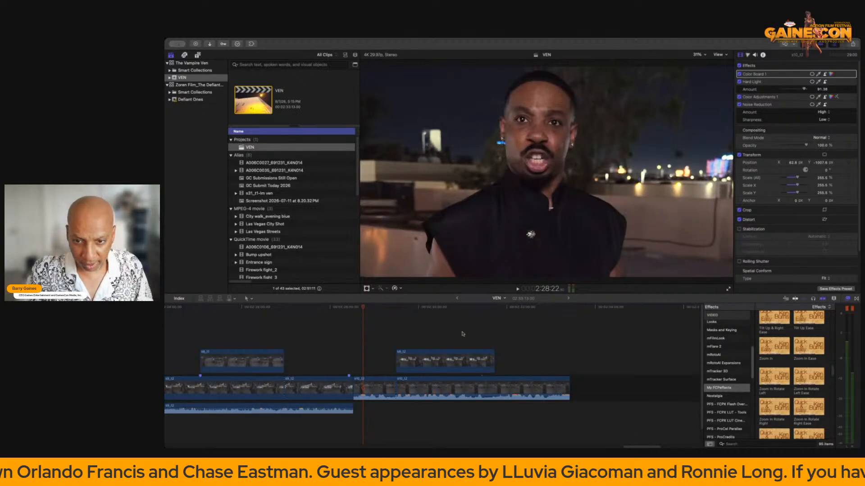
pyautogui.press('space')
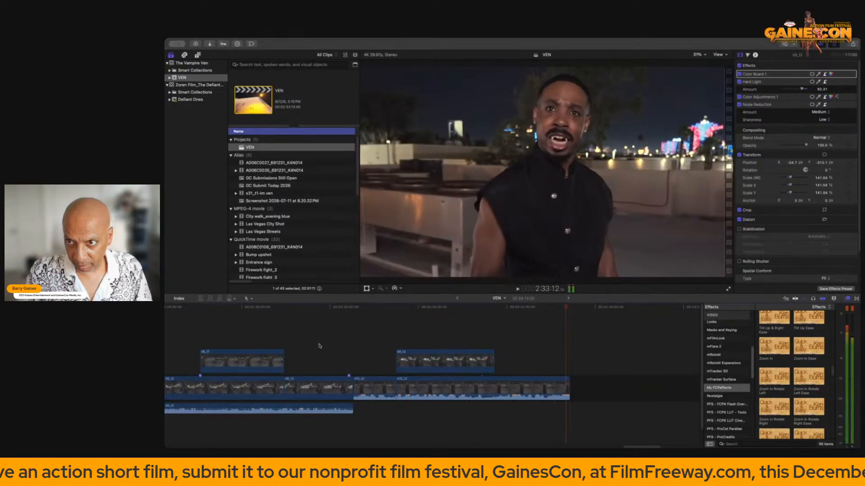
pyautogui.moveTo(567, 386); pyautogui.dragTo(623, 386)
pyautogui.click(538, 365)
pyautogui.press('space')
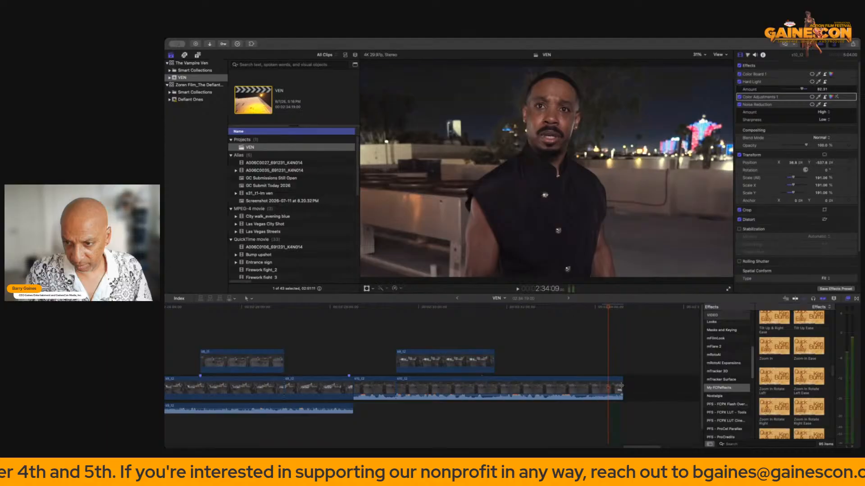
pyautogui.moveTo(624, 388); pyautogui.dragTo(608, 387)
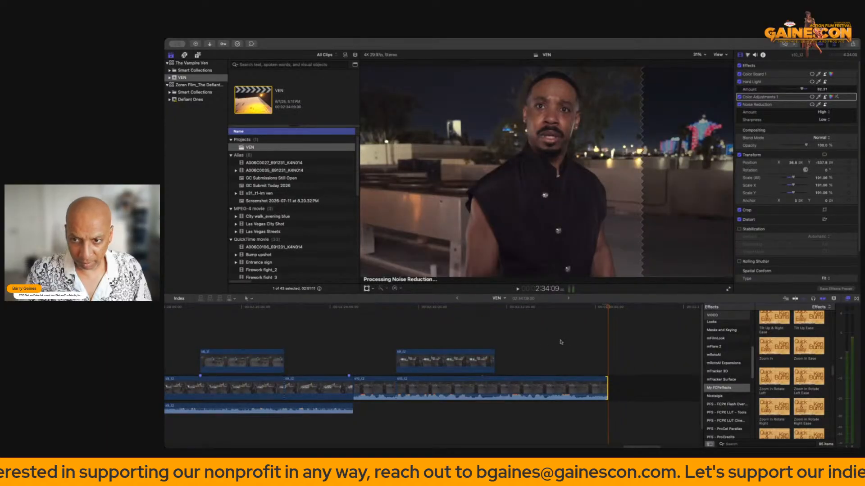
# Play the dialogue leading up to the s10_t2 clips, stopping within the reaction cutaway at 2:29:28.
pyautogui.hscroll(-6, 568, 338)
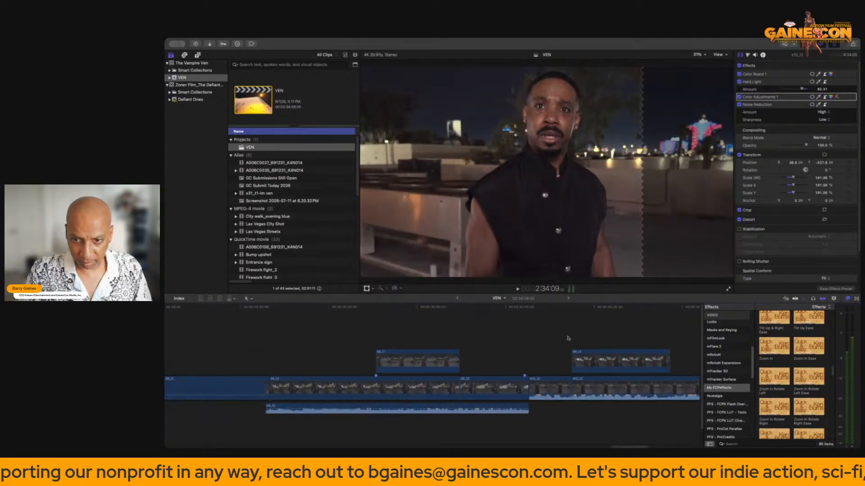
pyautogui.click(299, 359)
pyautogui.press('space')
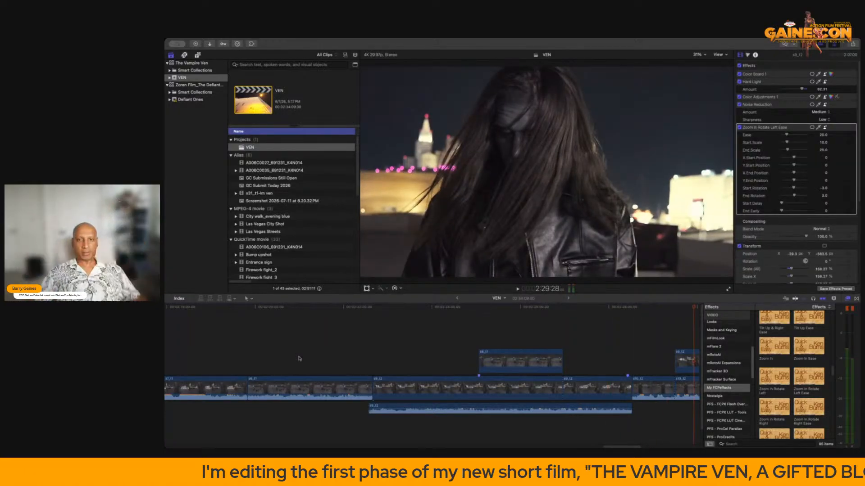
# Extend the end of the last s10_t2 storyline clip to about 2:34:20.
pyautogui.hscroll(5, 323, 333)
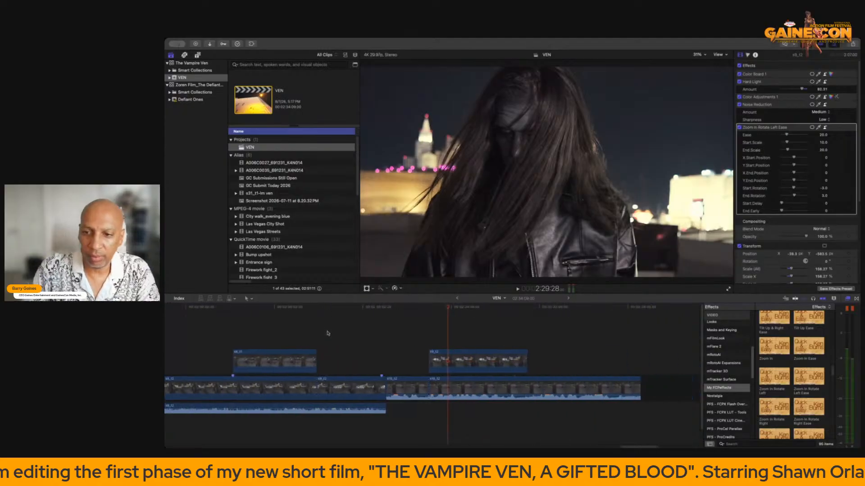
pyautogui.click(405, 344)
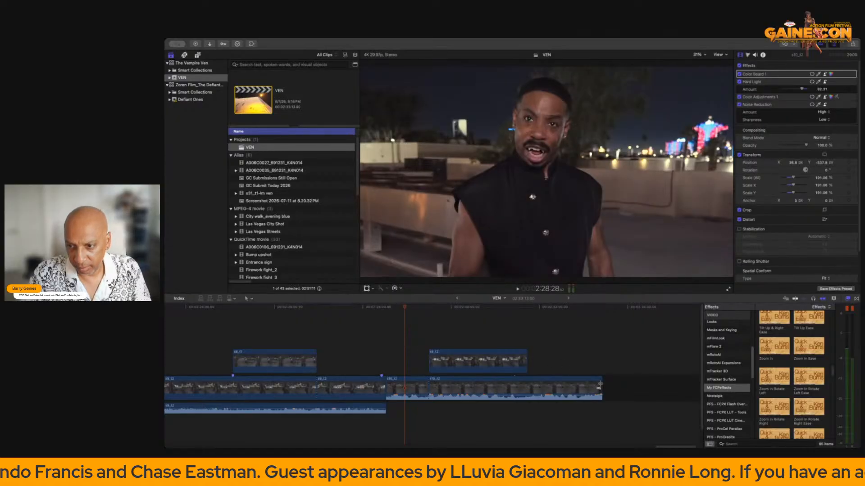
pyautogui.moveTo(600, 384); pyautogui.dragTo(657, 386)
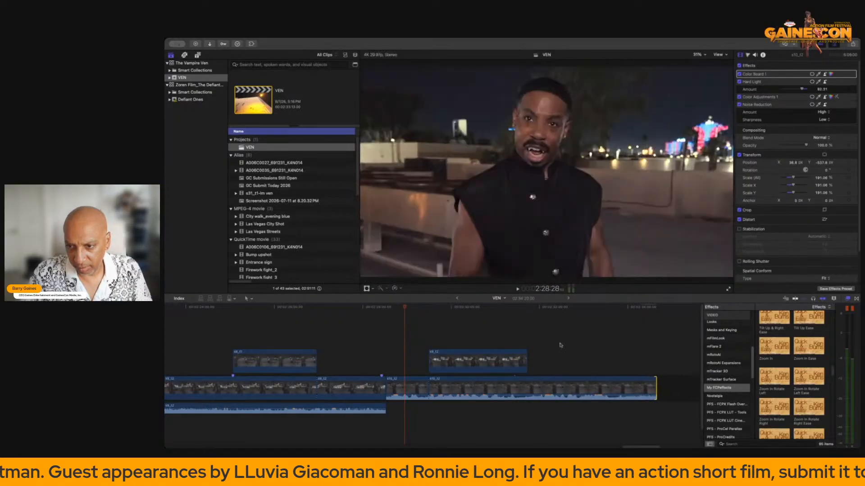
# Play back the rooftop ending and trim the end of the last storyline clip to 2:34:15.
pyautogui.press('space')
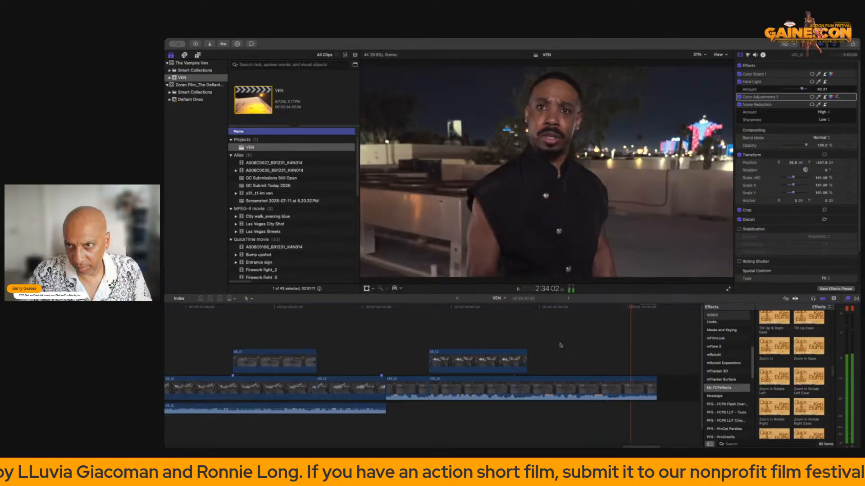
pyautogui.press('space')
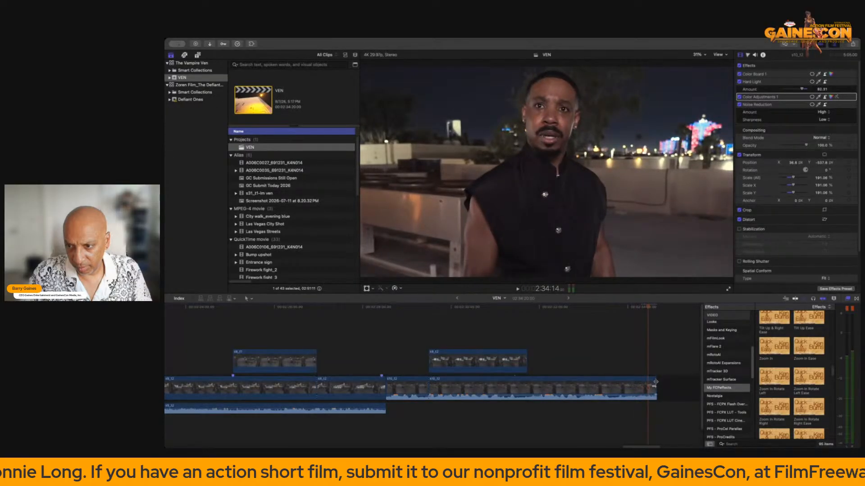
pyautogui.press('space')
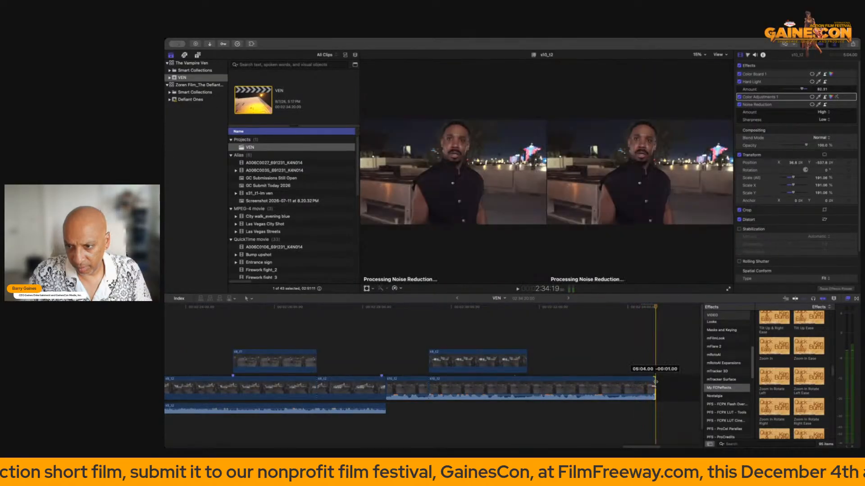
pyautogui.click(455, 341)
pyautogui.press('space')
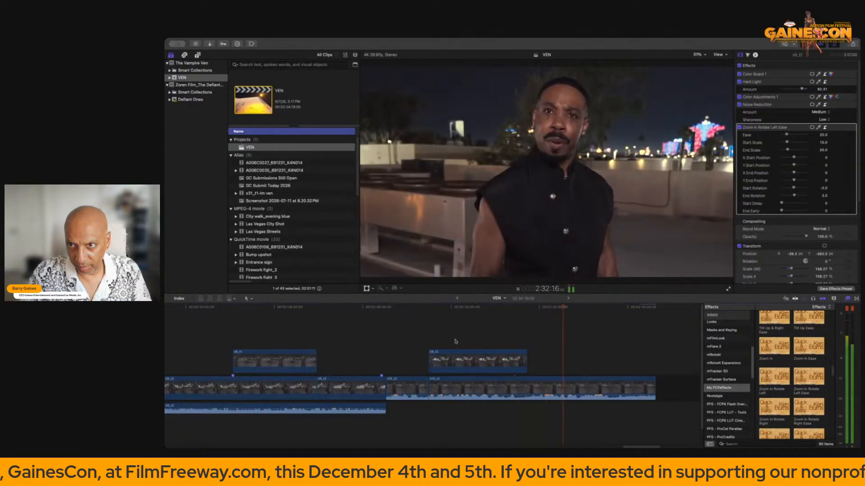
pyautogui.press('space')
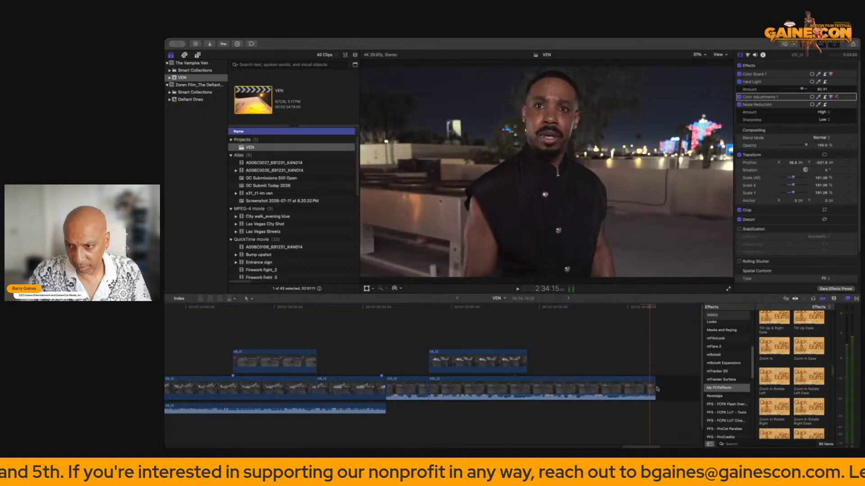
pyautogui.moveTo(654, 387); pyautogui.dragTo(649, 388)
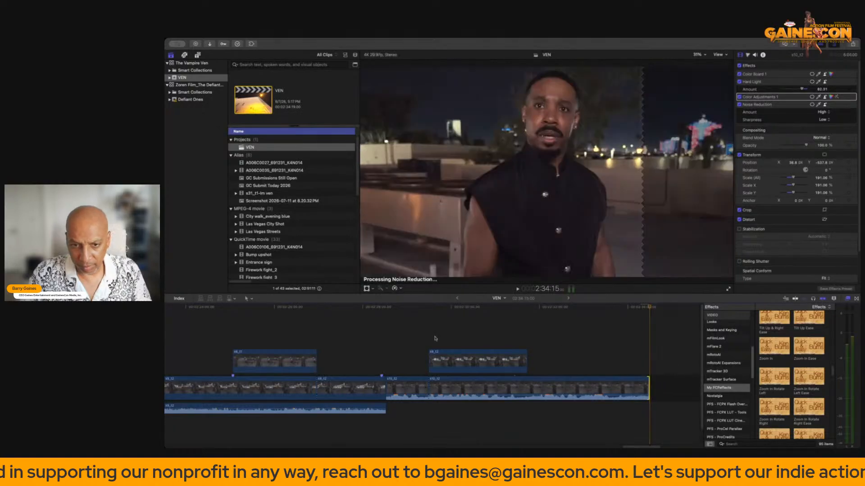
# Play the rooftop dialogue from just before the first cutaway through to the second reaction cutaway.
pyautogui.click(210, 354)
pyautogui.press('space')
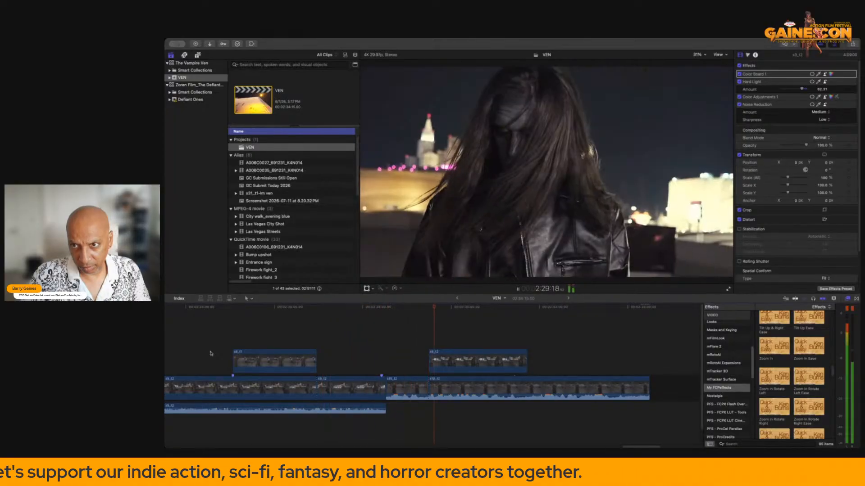
pyautogui.press('space')
pyautogui.click(260, 351)
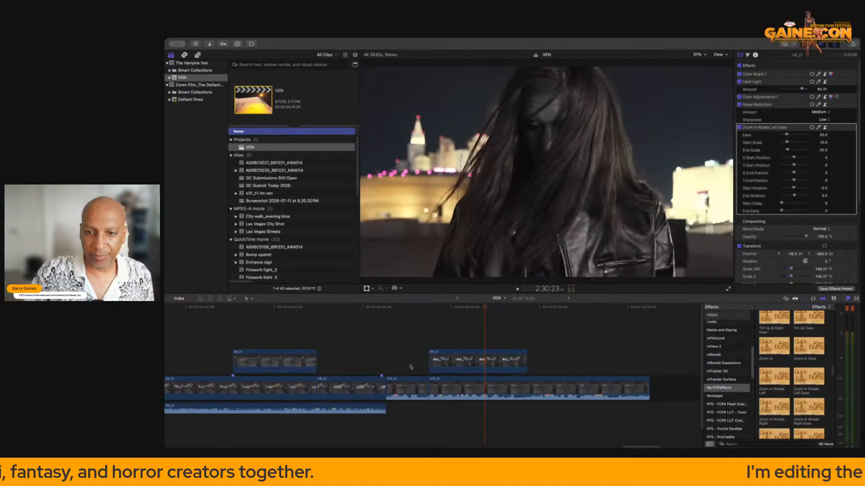
# Skim the rooftop shots around the first cutaway and the following dialogue, between about 2:23:28 and 2:28:21.
pyautogui.click(374, 308)
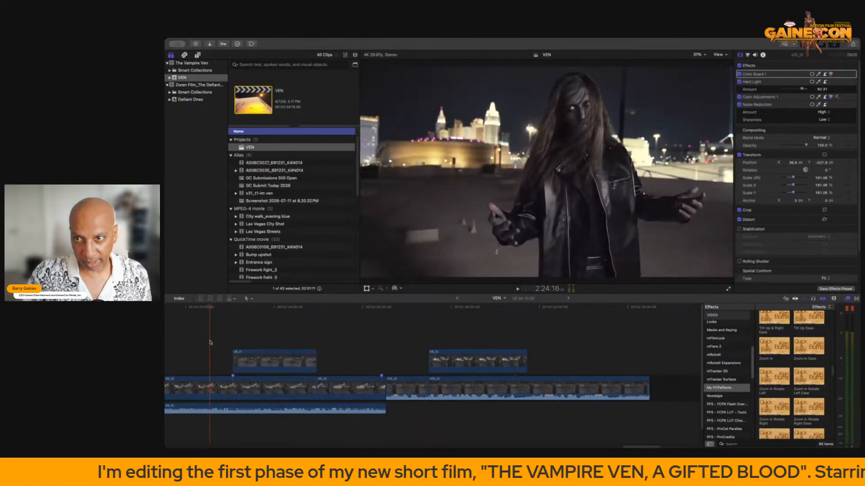
pyautogui.click(428, 343)
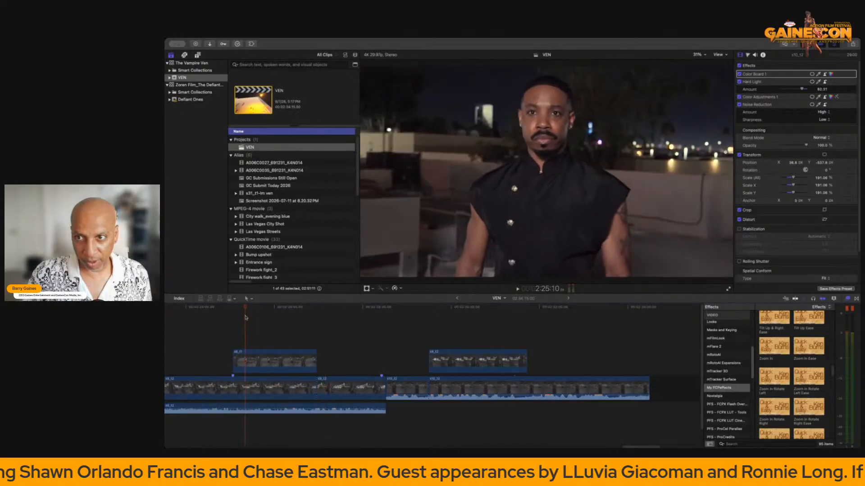
pyautogui.hscroll(-3, 397, 322)
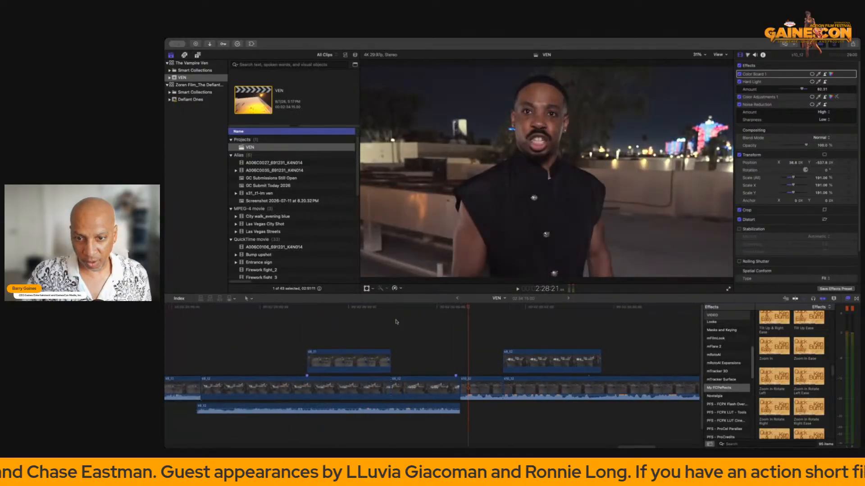
pyautogui.click(258, 308)
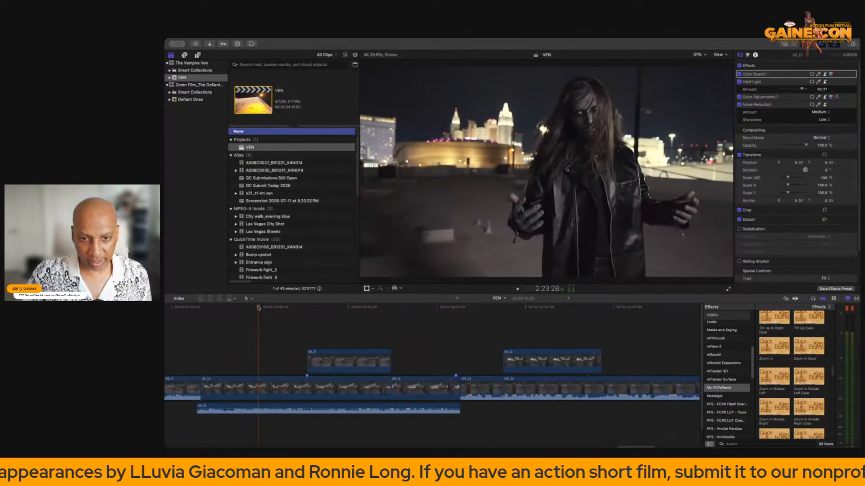
pyautogui.hscroll(-1, 183, 318)
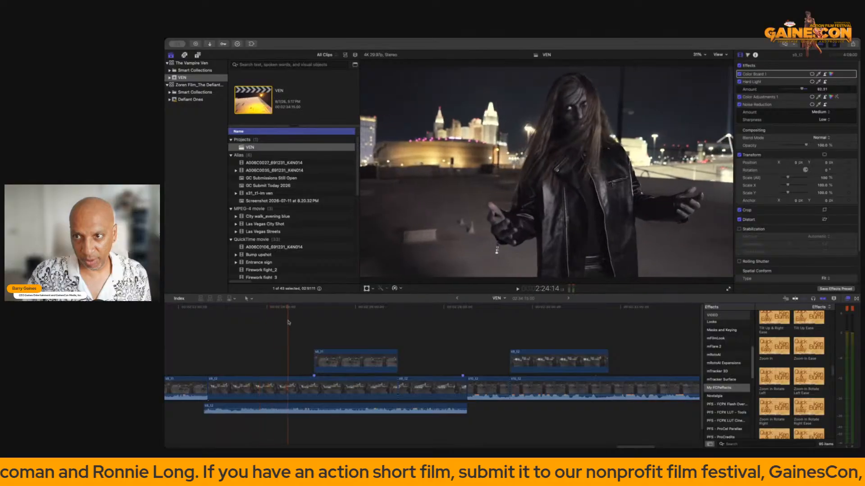
# Return to the opening gap before the Las Vegas City Shot and play the whole VEN project through to its end.
pyautogui.press('Home')
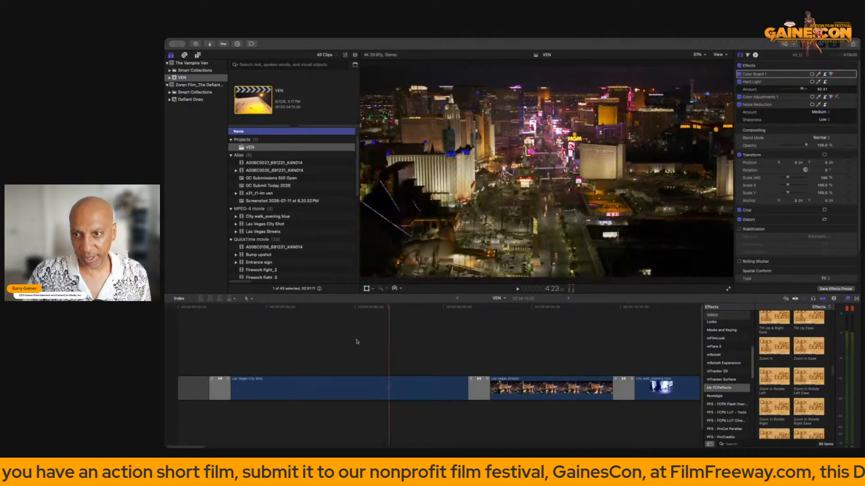
pyautogui.hscroll(5, 360, 349)
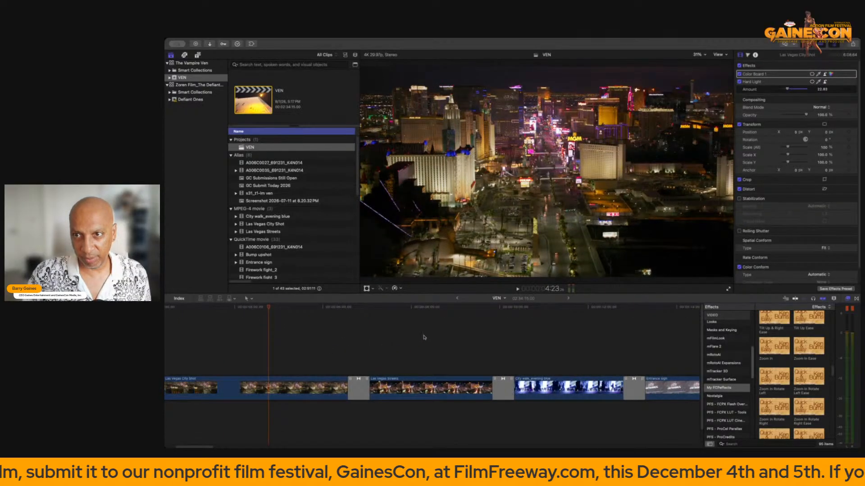
pyautogui.hscroll(8, 451, 338)
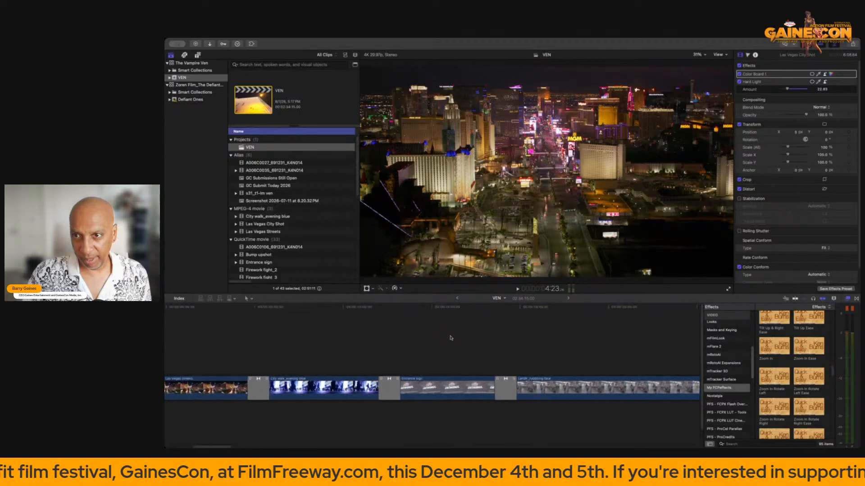
pyautogui.hscroll(-10, 451, 338)
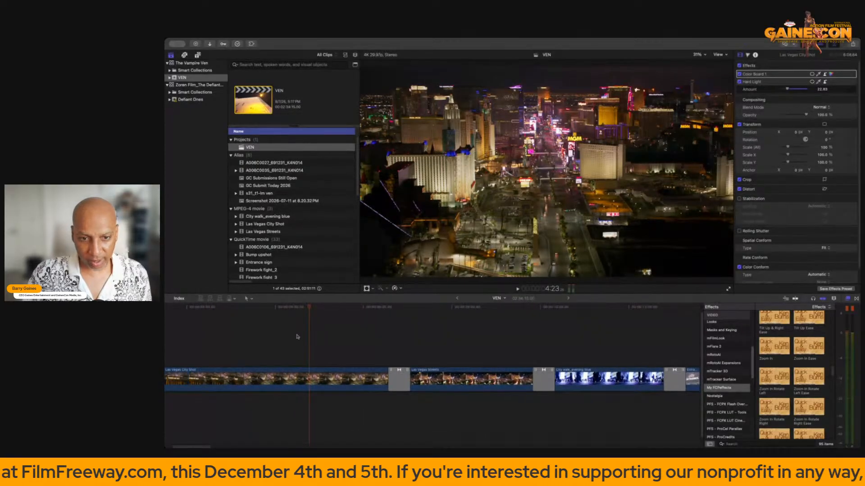
pyautogui.hscroll(-4, 295, 339)
pyautogui.click(201, 346)
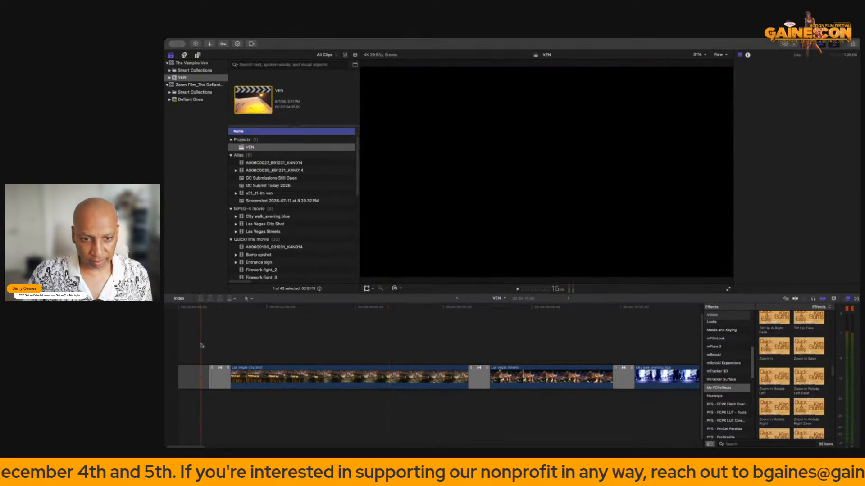
pyautogui.press('space')
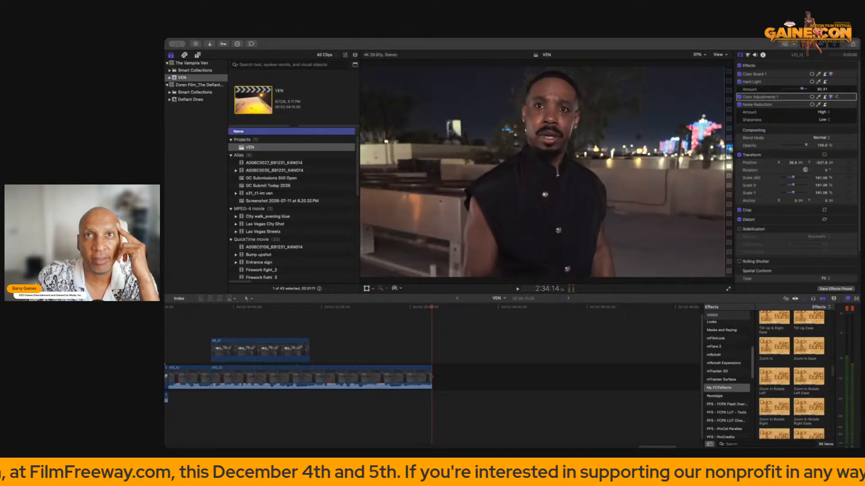
pyautogui.press('super+Tab')
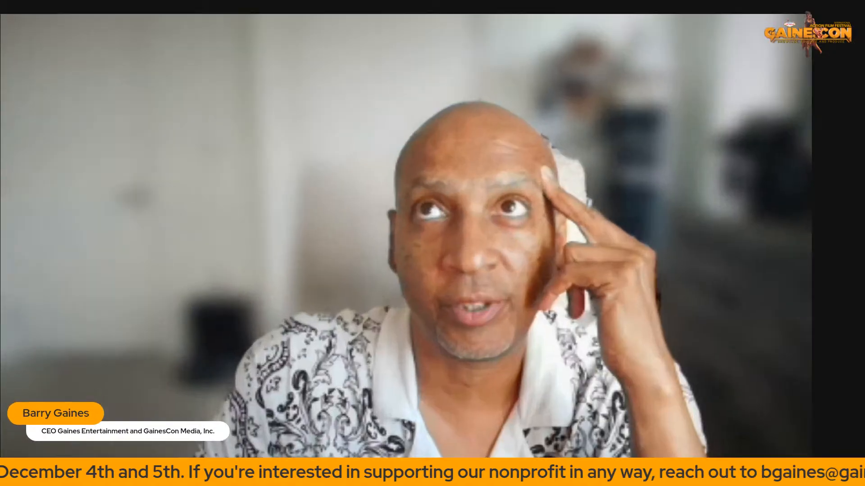